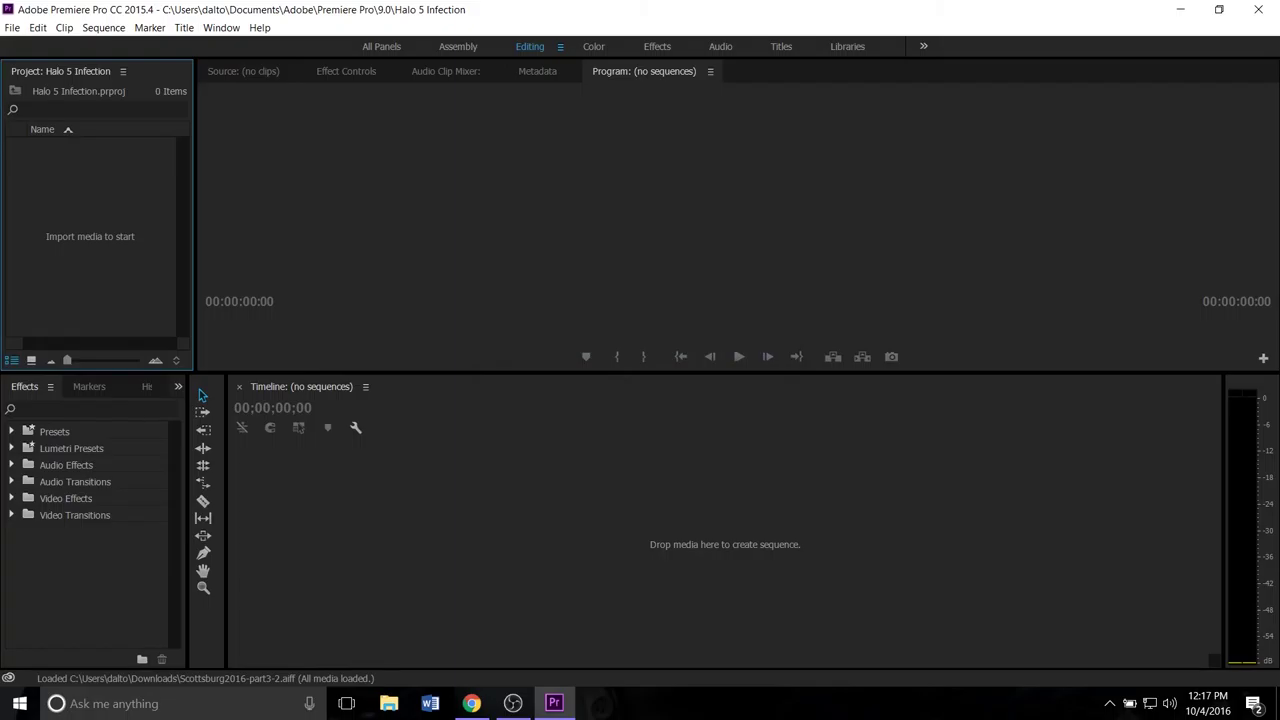
- Switch to the Posting Calendar spreadsheet in Chrome, look up the Halo 5 - More Infection entry for October 7th, and close the browser
{"action": "left_click_drag", "start_coordinate": [455, 10], "coordinate": [456, 22]}
{"action": "left_click", "coordinate": [906, 14]}
{"action": "left_click", "coordinate": [472, 703]}
{"action": "scroll", "coordinate": [640, 400], "scroll_direction": "down", "scroll_amount": 1}
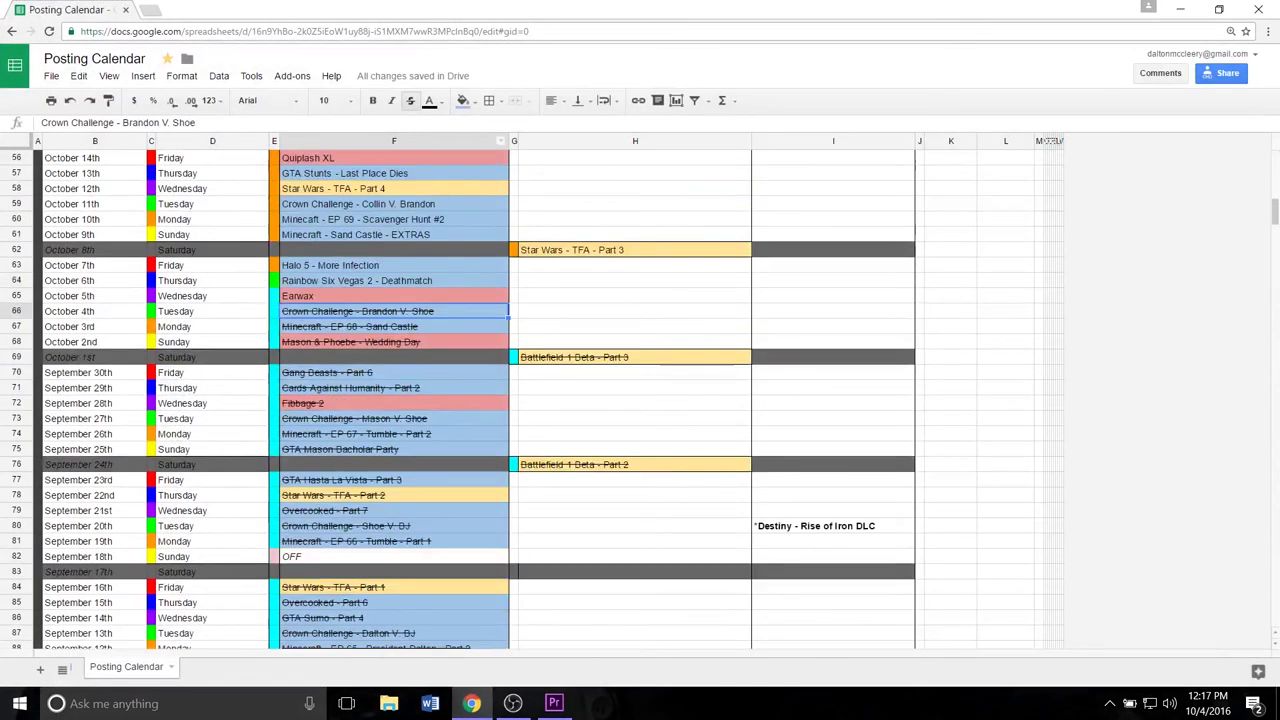
{"action": "scroll", "coordinate": [640, 400], "scroll_direction": "up", "scroll_amount": 2}
{"action": "scroll", "coordinate": [640, 400], "scroll_direction": "down", "scroll_amount": 5}
{"action": "scroll", "coordinate": [640, 400], "scroll_direction": "up", "scroll_amount": 4}
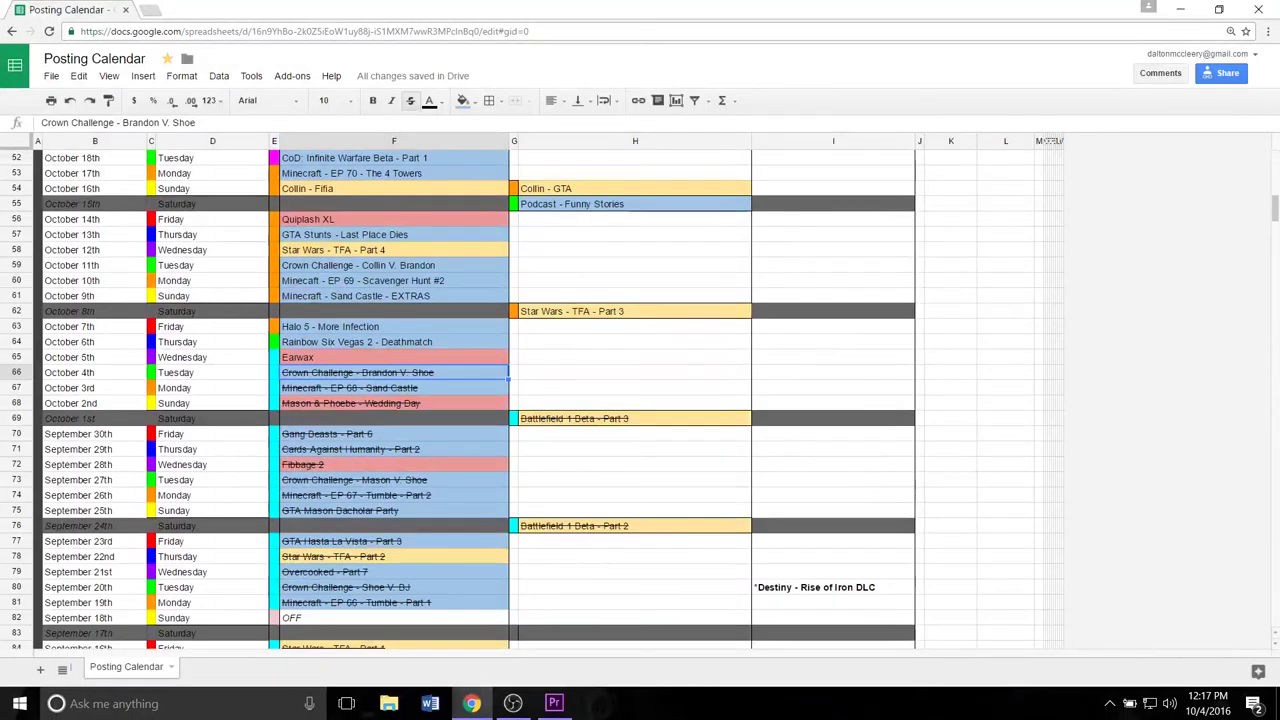
{"action": "left_click", "coordinate": [274, 327]}
{"action": "left_click", "coordinate": [394, 327]}
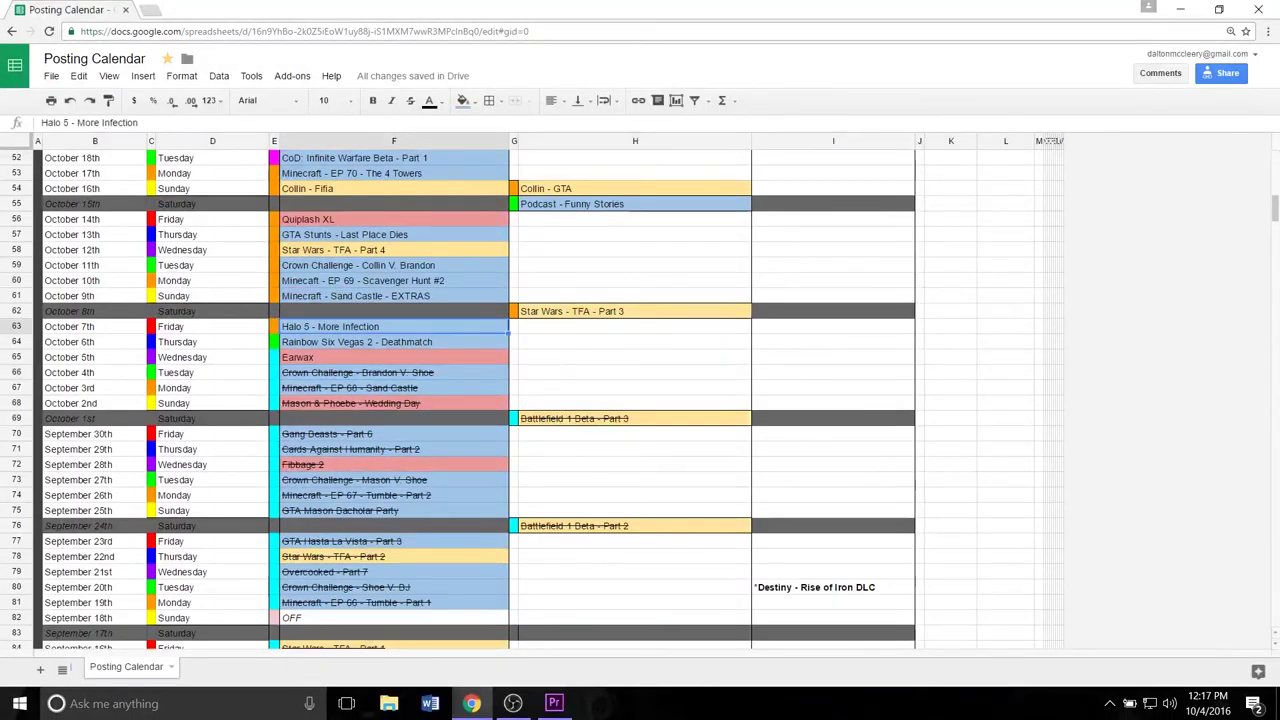
{"action": "left_click", "coordinate": [1258, 9]}
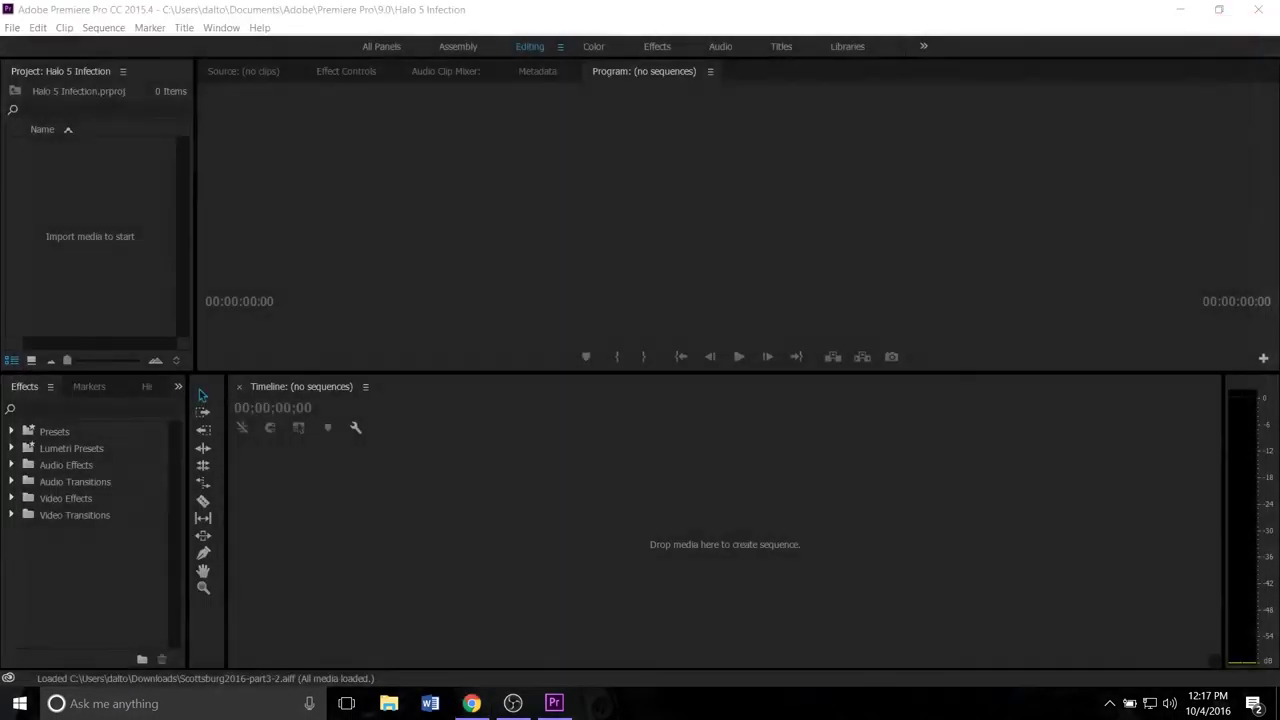
- Import the five infection gameplay videos from the HDD_Videos > Halo 5 > Infection folder, leaving out the audio files
{"action": "key", "text": "ctrl+i"}
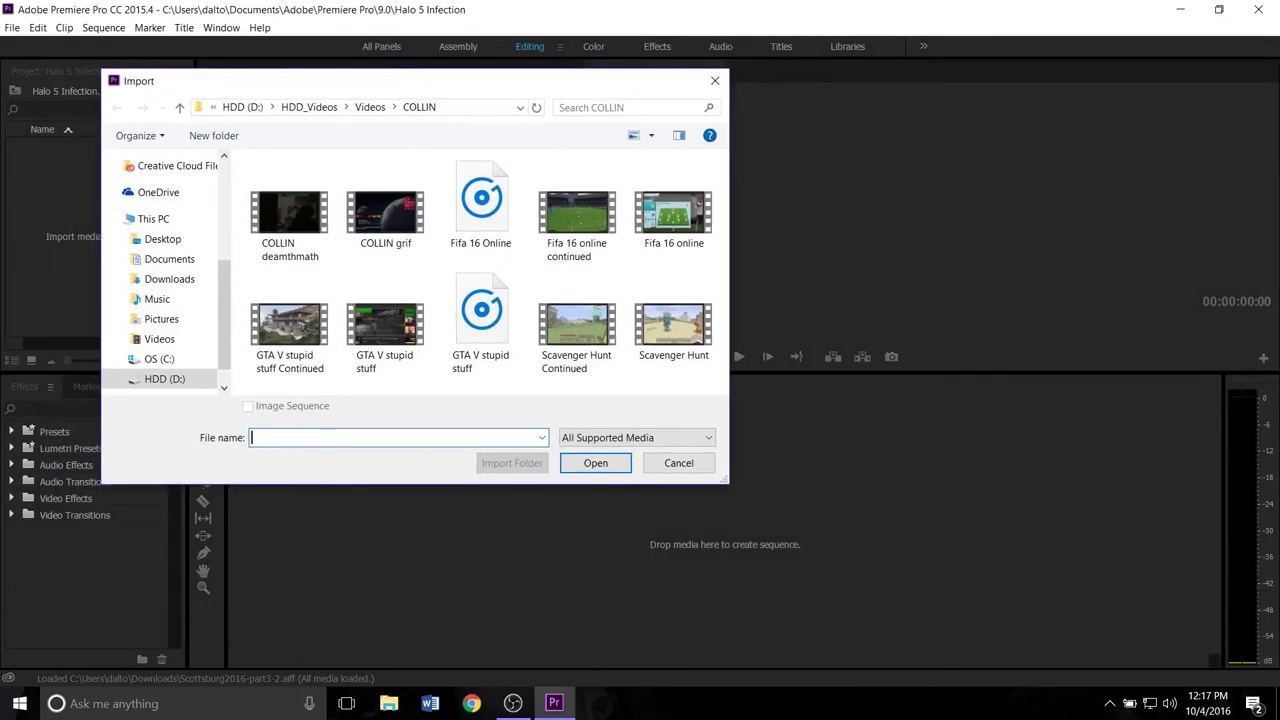
{"action": "left_click", "coordinate": [309, 107]}
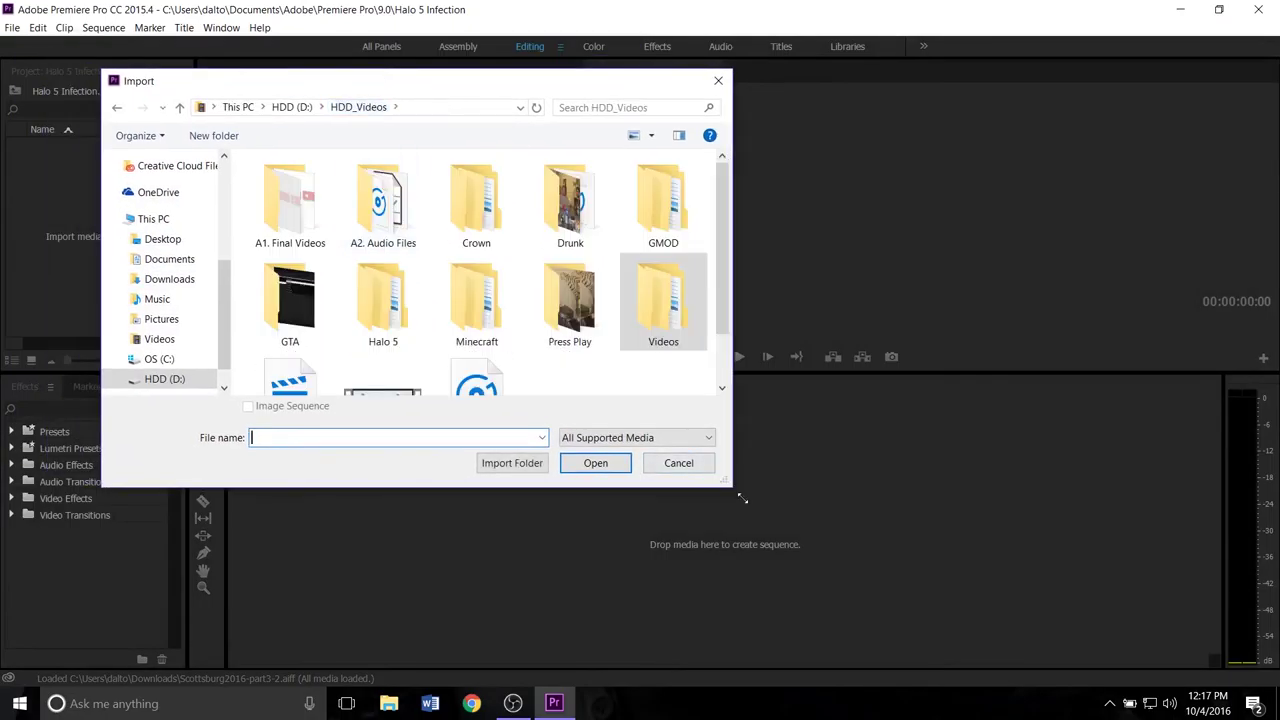
{"action": "left_click_drag", "start_coordinate": [729, 483], "coordinate": [1048, 640]}
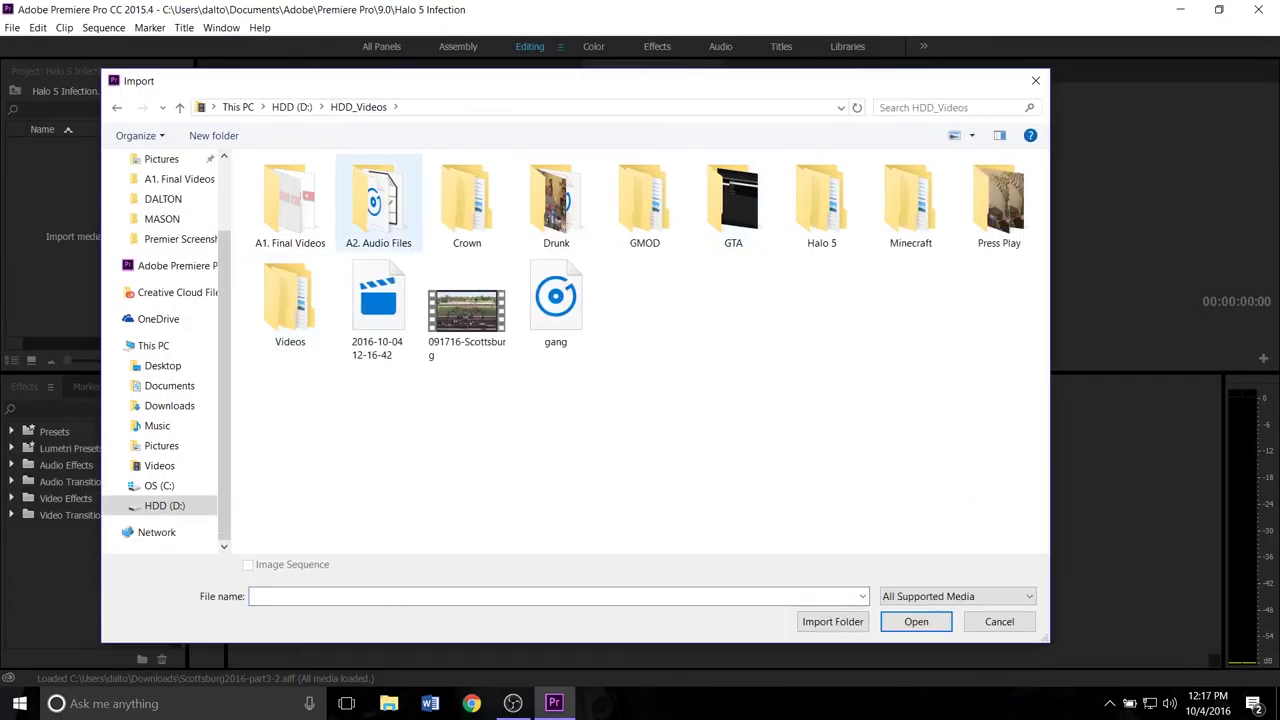
{"action": "double_click", "coordinate": [821, 205]}
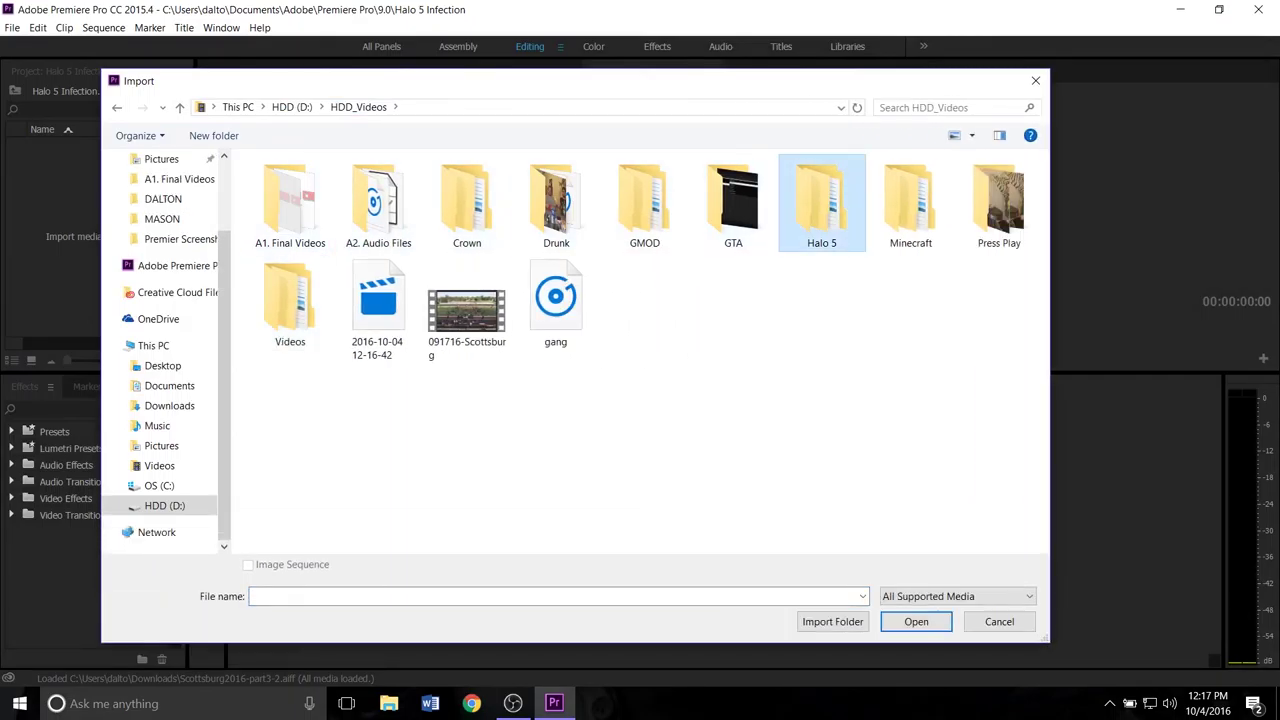
{"action": "double_click", "coordinate": [378, 205]}
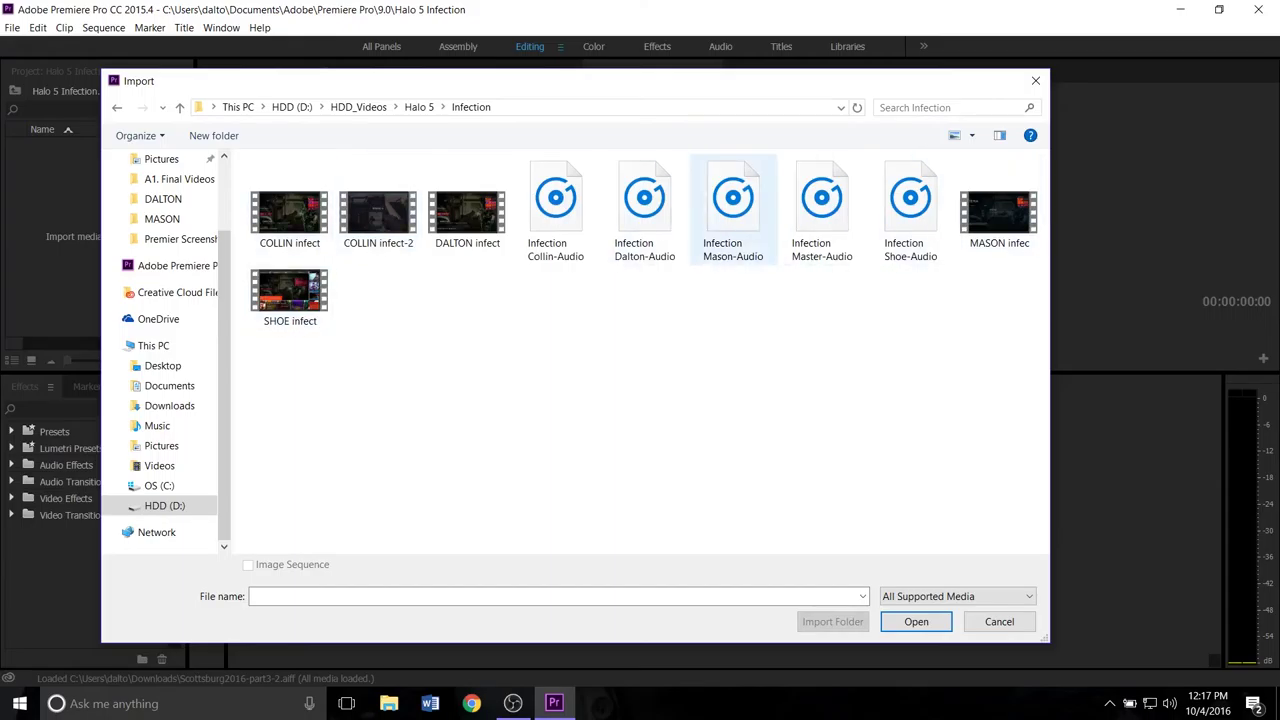
{"action": "left_click_drag", "start_coordinate": [256, 380], "coordinate": [456, 156]}
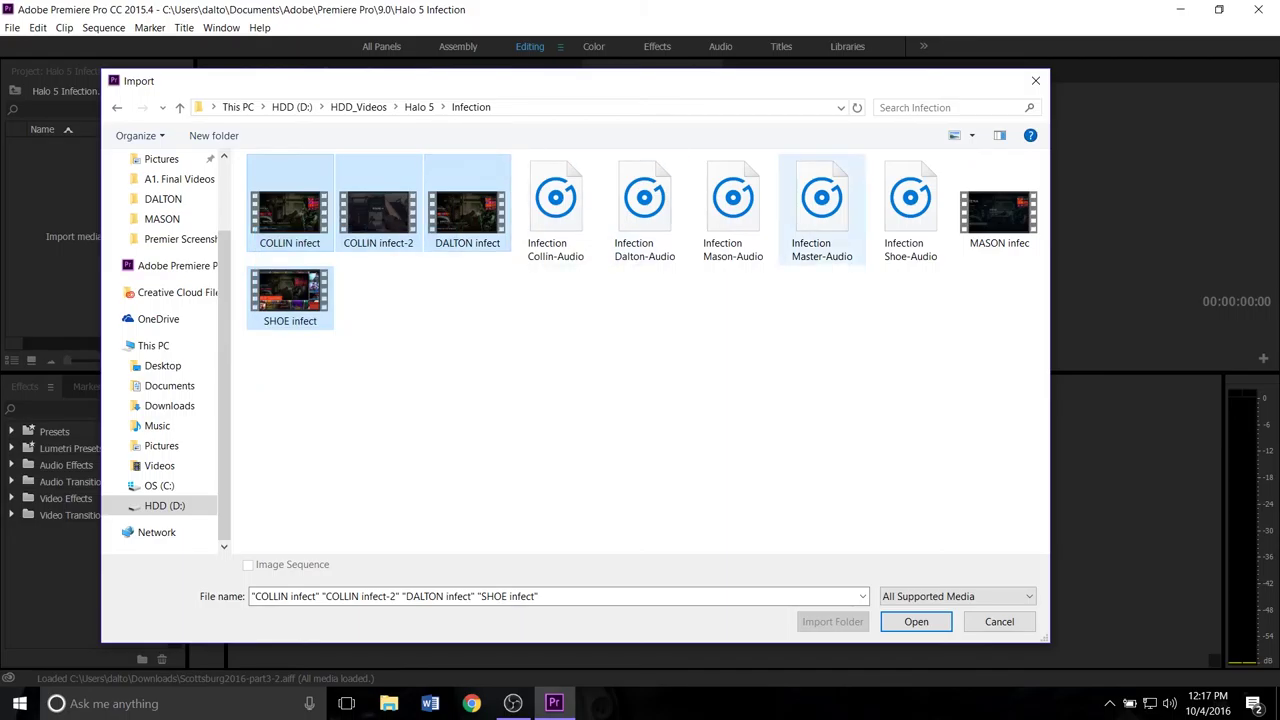
{"action": "left_click", "coordinate": [998, 210], "text": "ctrl"}
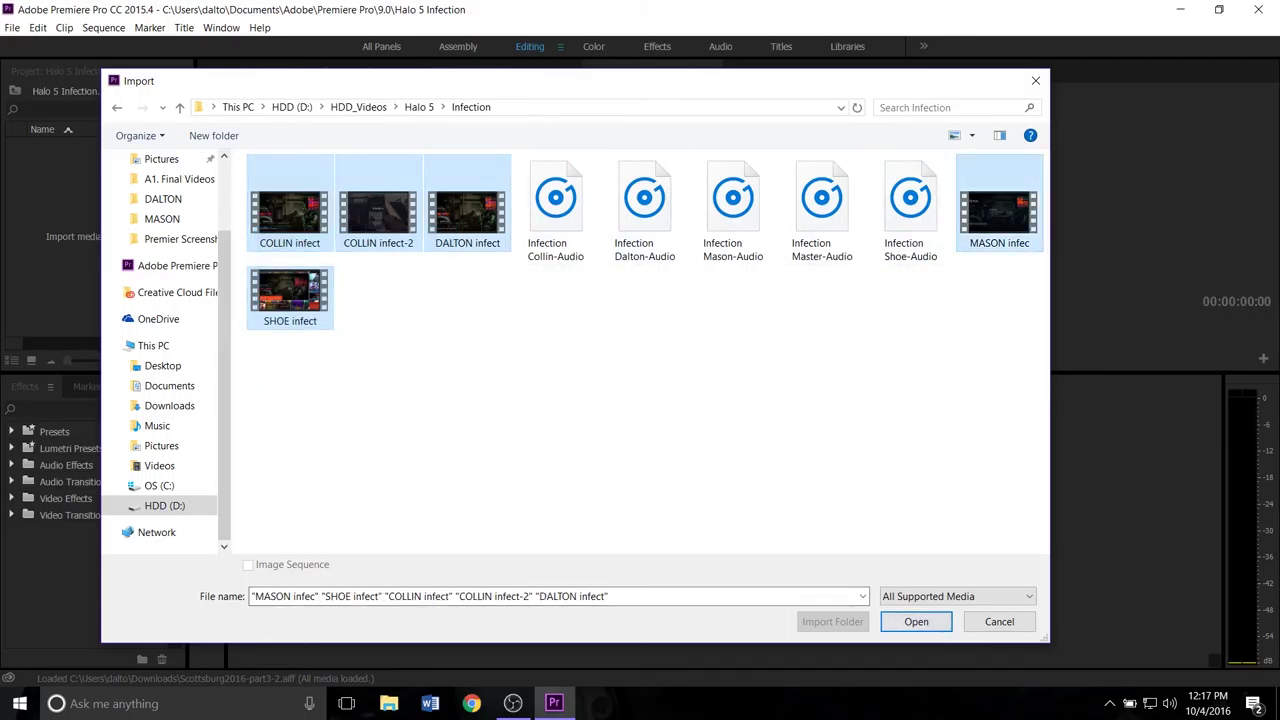
{"action": "key", "text": "Return"}
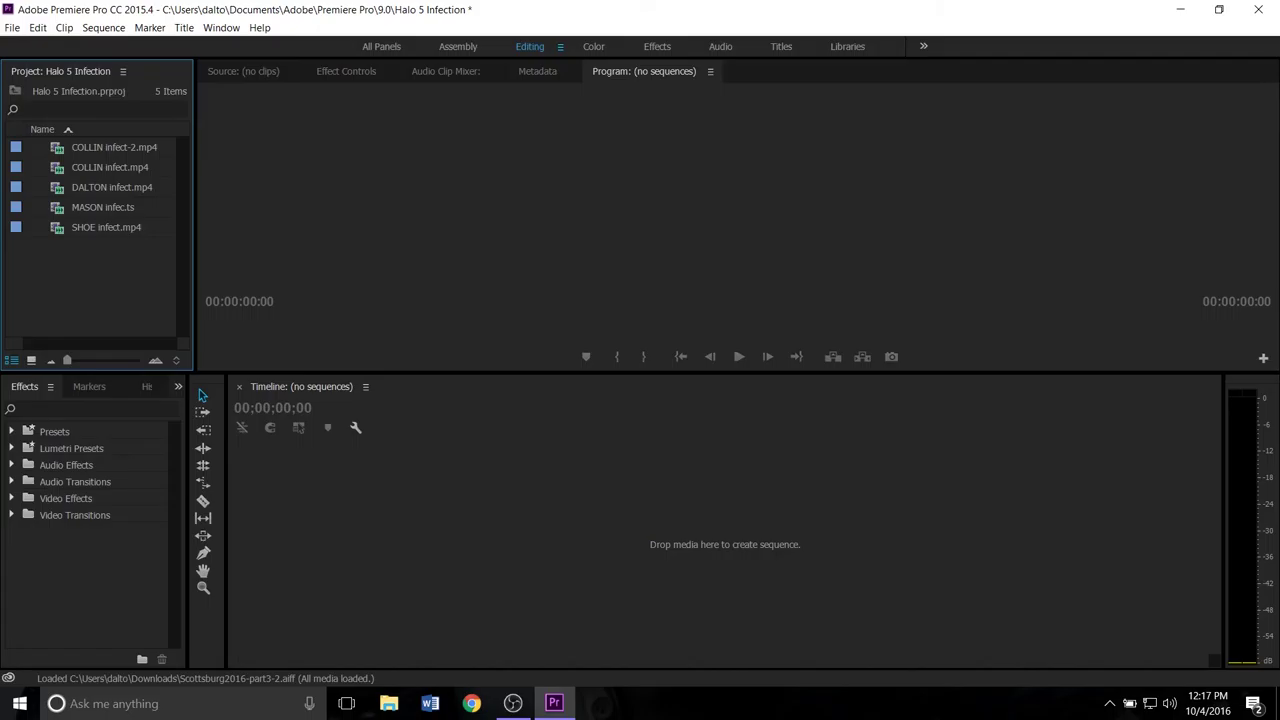
- Create a sequence from the third imported gameplay clip and place the playhead at about 00:02:08 in the match footage
{"action": "left_click", "coordinate": [111, 187]}
{"action": "left_click_drag", "start_coordinate": [111, 187], "coordinate": [374, 546]}
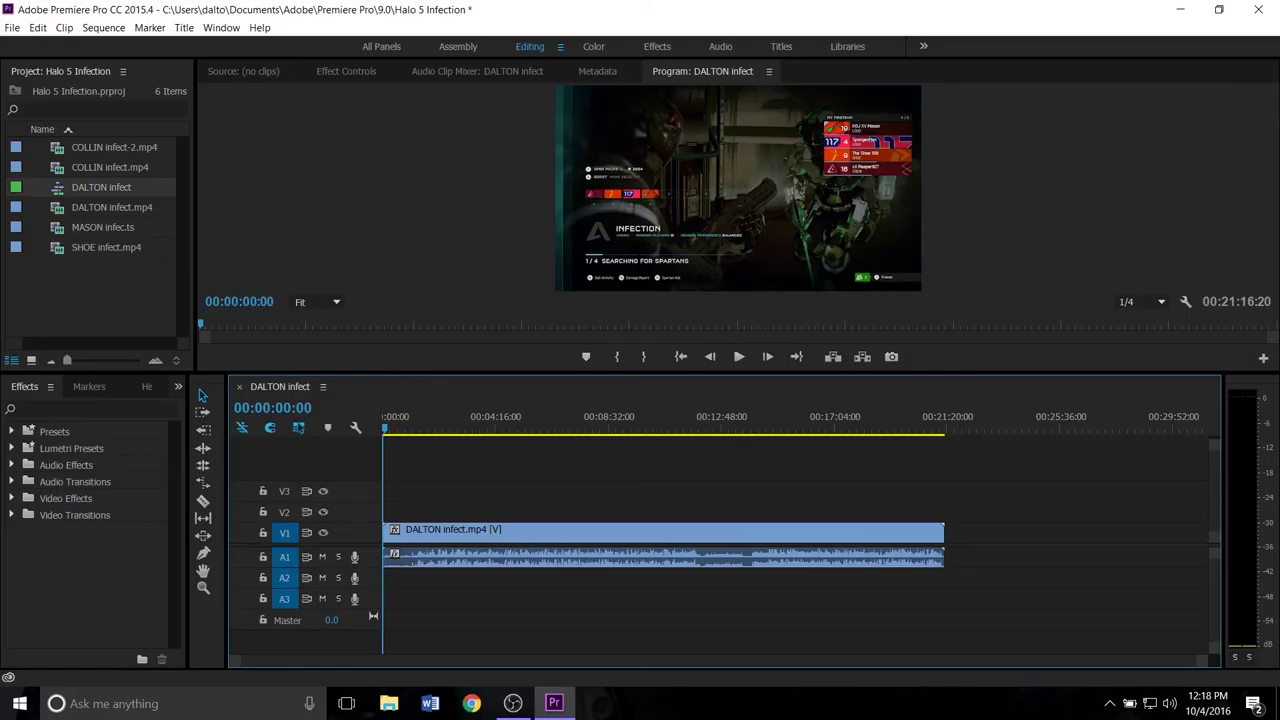
{"action": "mouse_move", "coordinate": [437, 428]}
{"action": "left_mouse_down"}
{"action": "mouse_move", "coordinate": [812, 428]}
{"action": "mouse_move", "coordinate": [383, 428]}
{"action": "mouse_move", "coordinate": [438, 428]}
{"action": "left_mouse_up"}
{"action": "key", "text": "space"}
{"action": "key", "text": "space"}
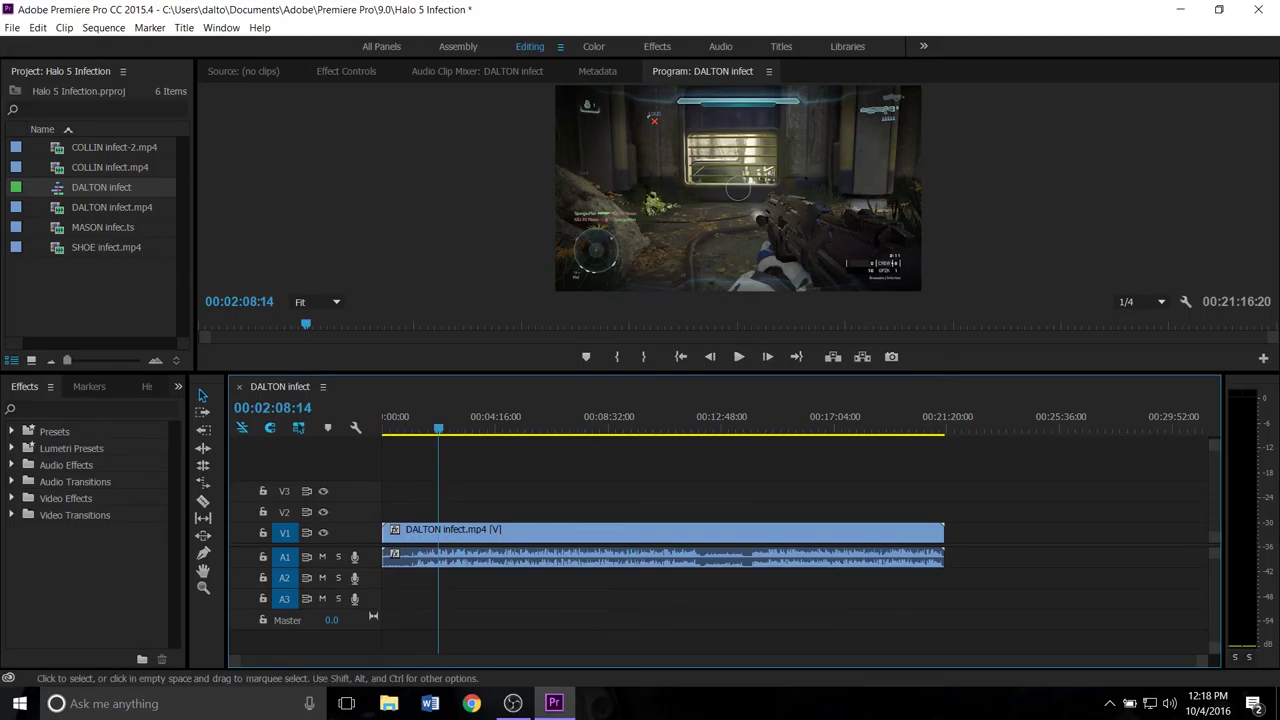
{"action": "left_click_drag", "start_coordinate": [525, 463], "coordinate": [447, 556]}
{"action": "left_click", "coordinate": [446, 590]}
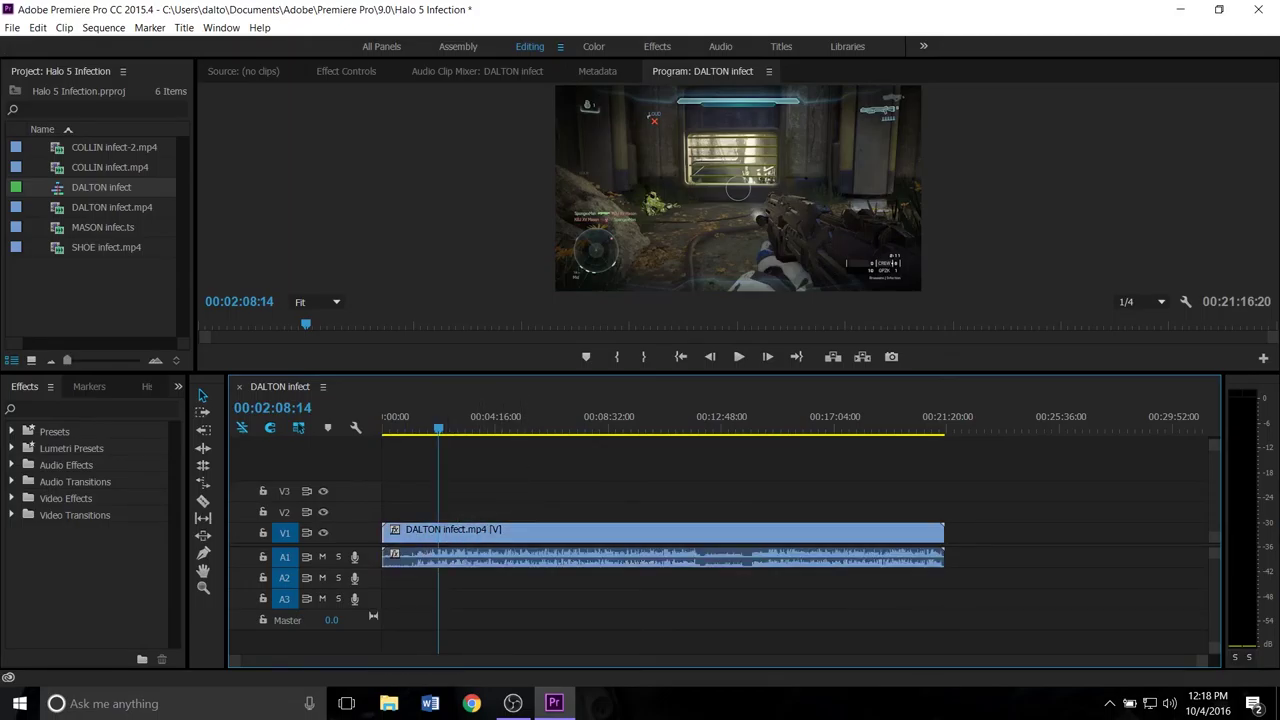
- Create a new title with the default video settings, named with the first name of the player in the sequenced clip
{"action": "left_click", "coordinate": [184, 27]}
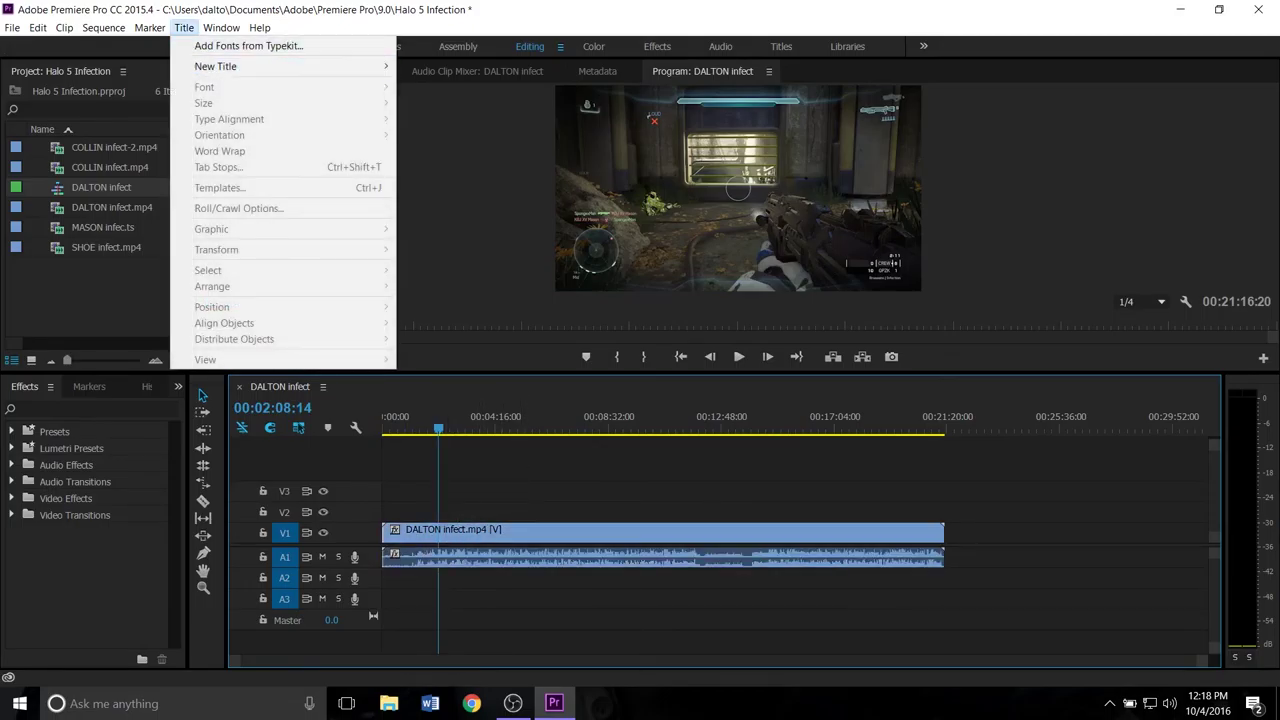
{"action": "mouse_move", "coordinate": [283, 66]}
{"action": "key", "text": "Return"}
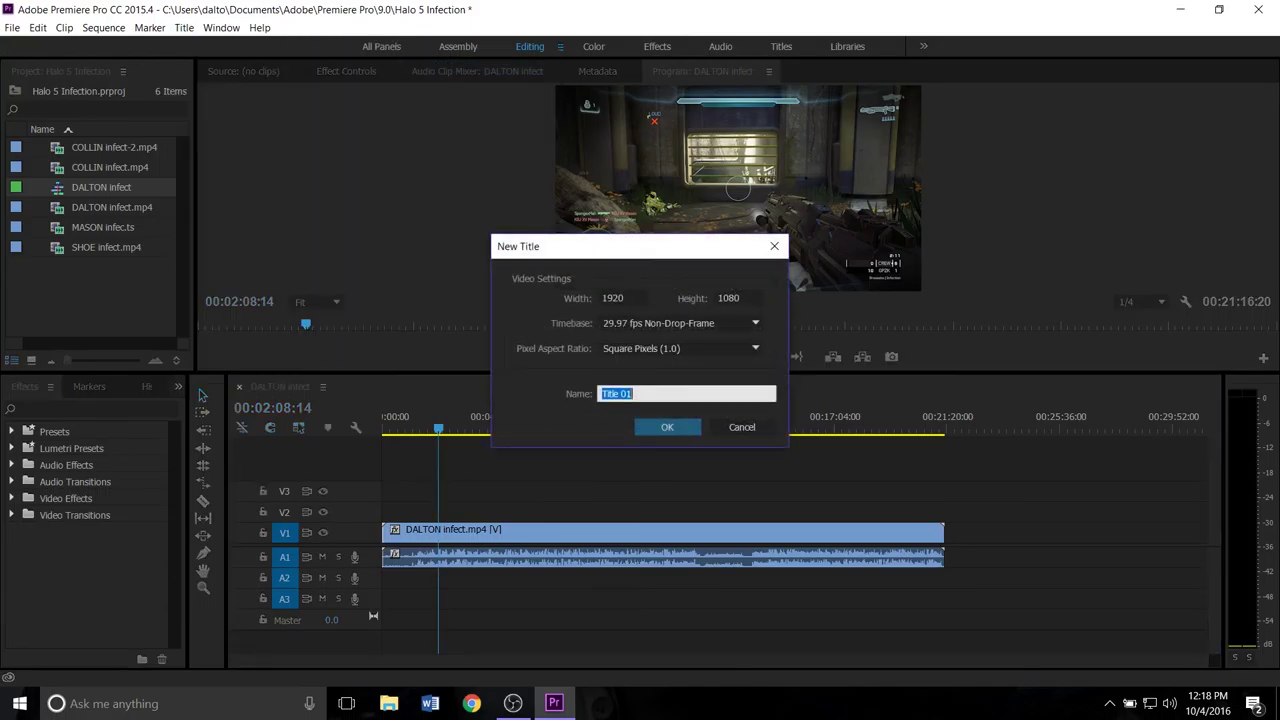
{"action": "type", "text": "Dalton"}
{"action": "key", "text": "Return"}
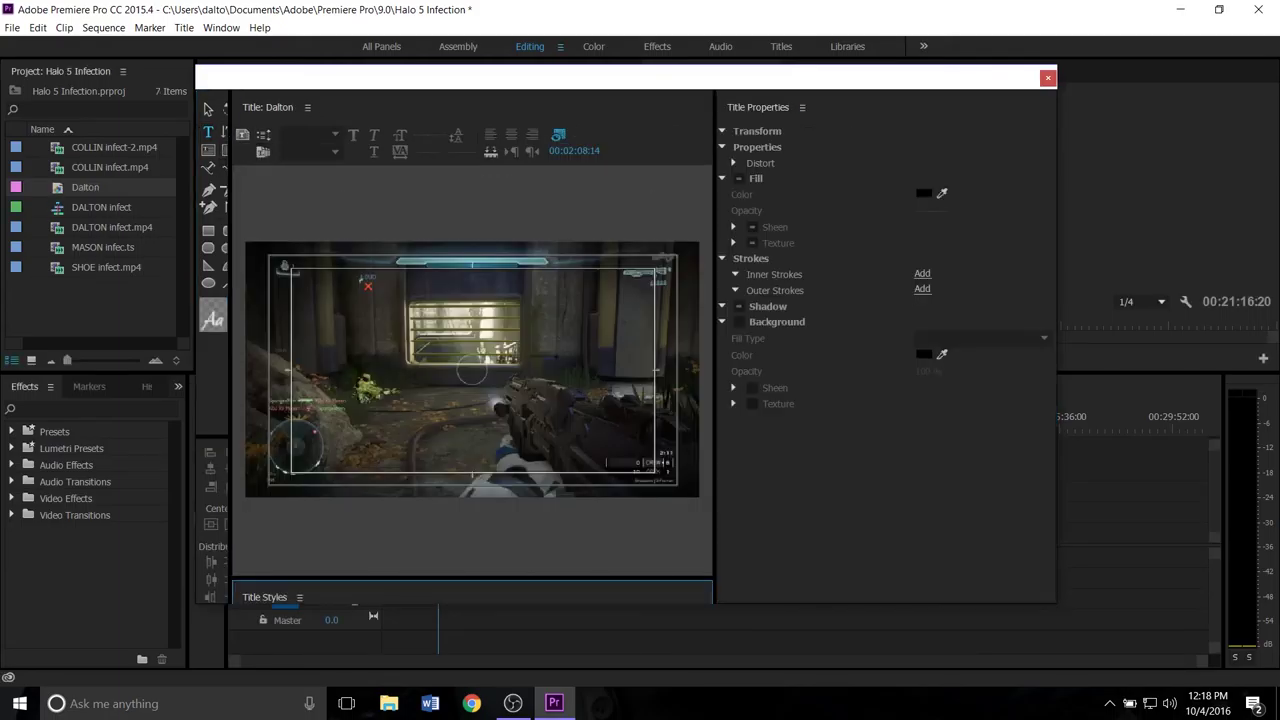
- Add the player's first name as text and move it towards the upper-left corner of the title frame
{"action": "left_click", "coordinate": [284, 266]}
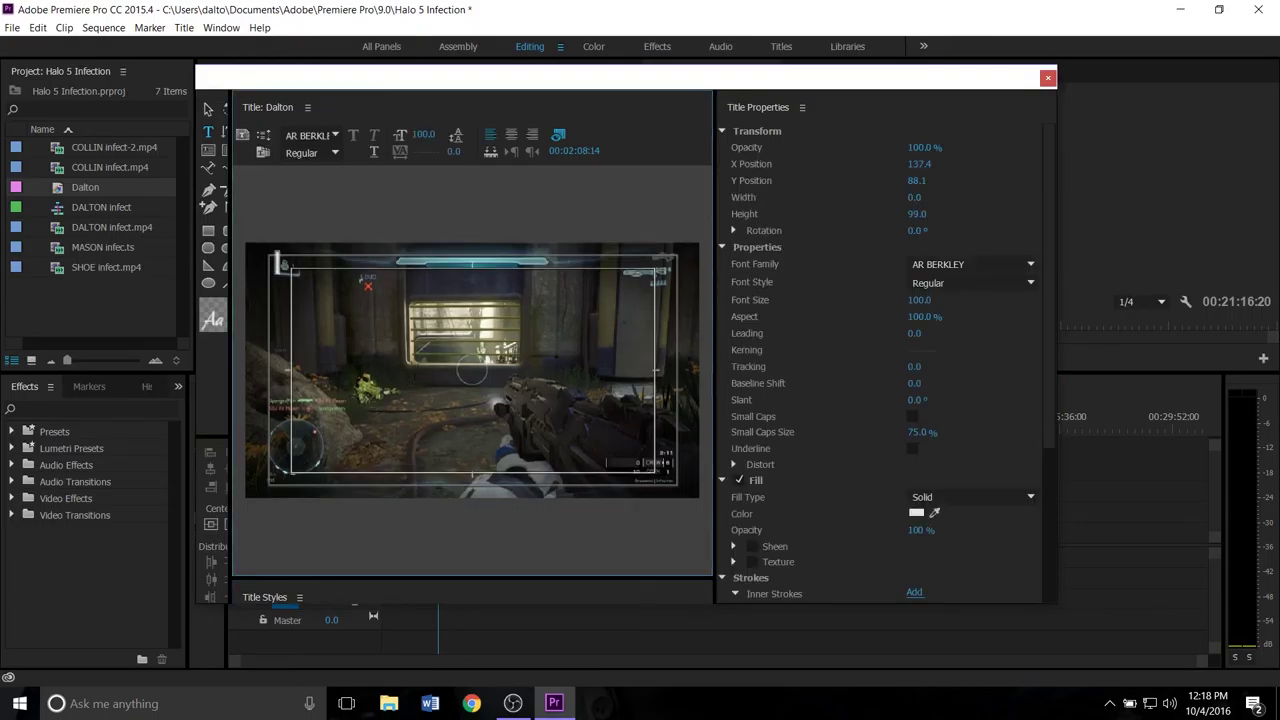
{"action": "type", "text": "Dalton"}
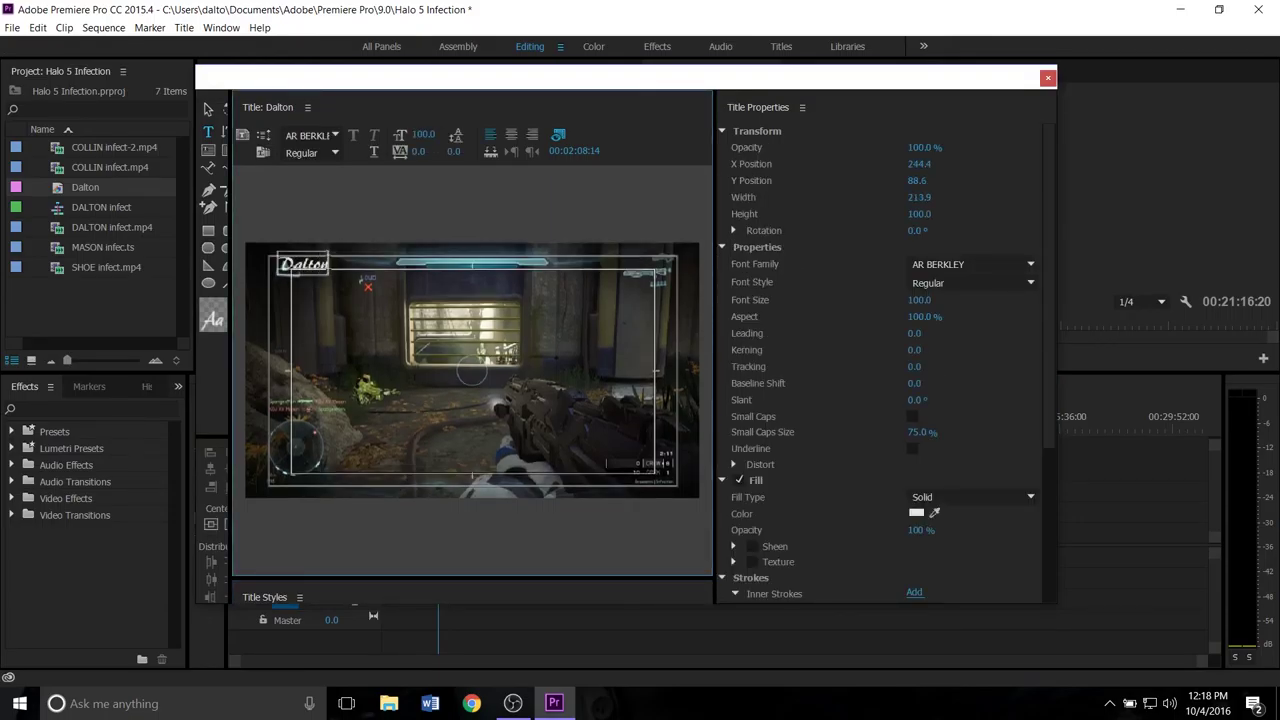
{"action": "left_click", "coordinate": [208, 109]}
{"action": "left_click_drag", "start_coordinate": [303, 265], "coordinate": [287, 264]}
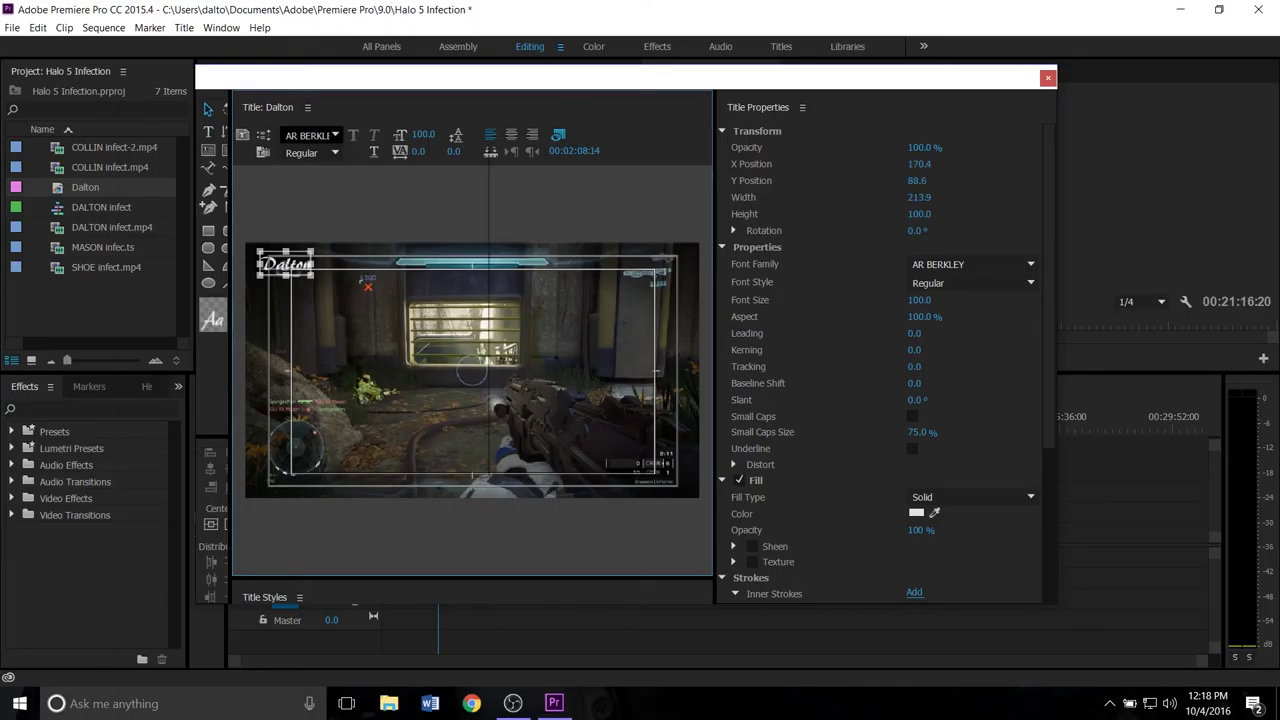
- Change the name text's font to AR JULIAN and shift it closer to the frame's upper-left corner, at about X 181.5, Y 85.1
{"action": "left_click", "coordinate": [310, 135]}
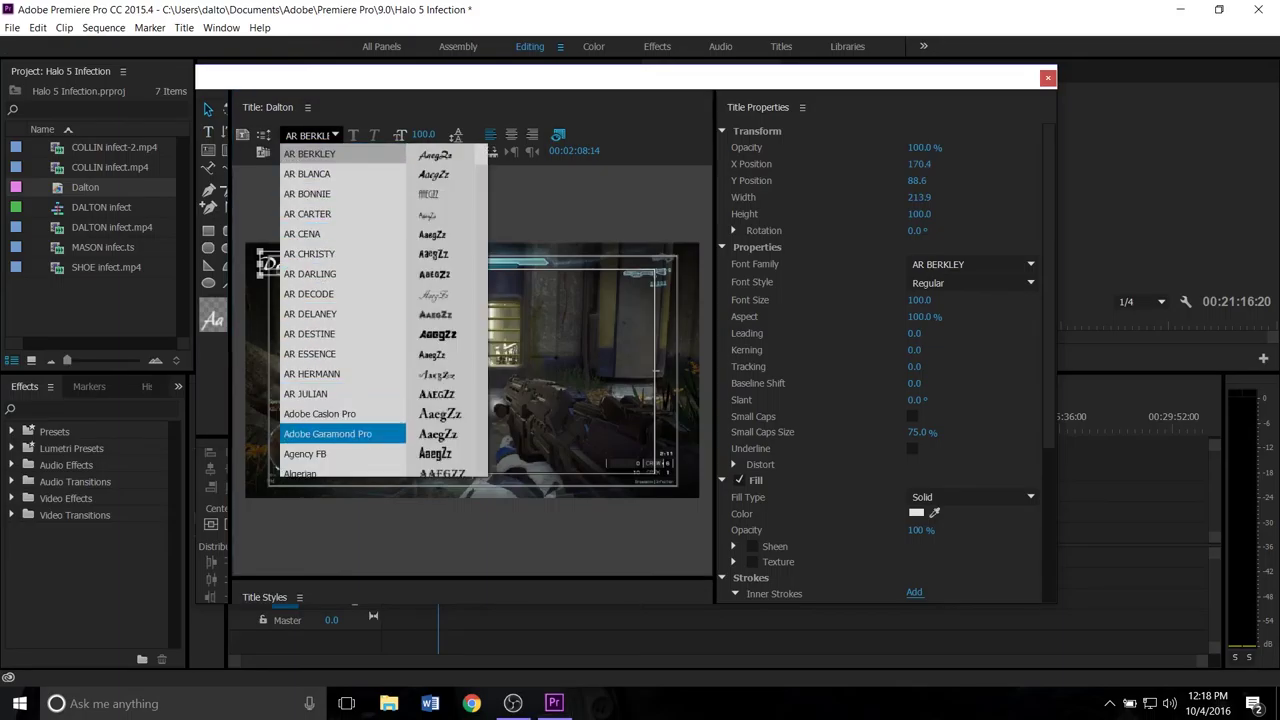
{"action": "left_click", "coordinate": [322, 394]}
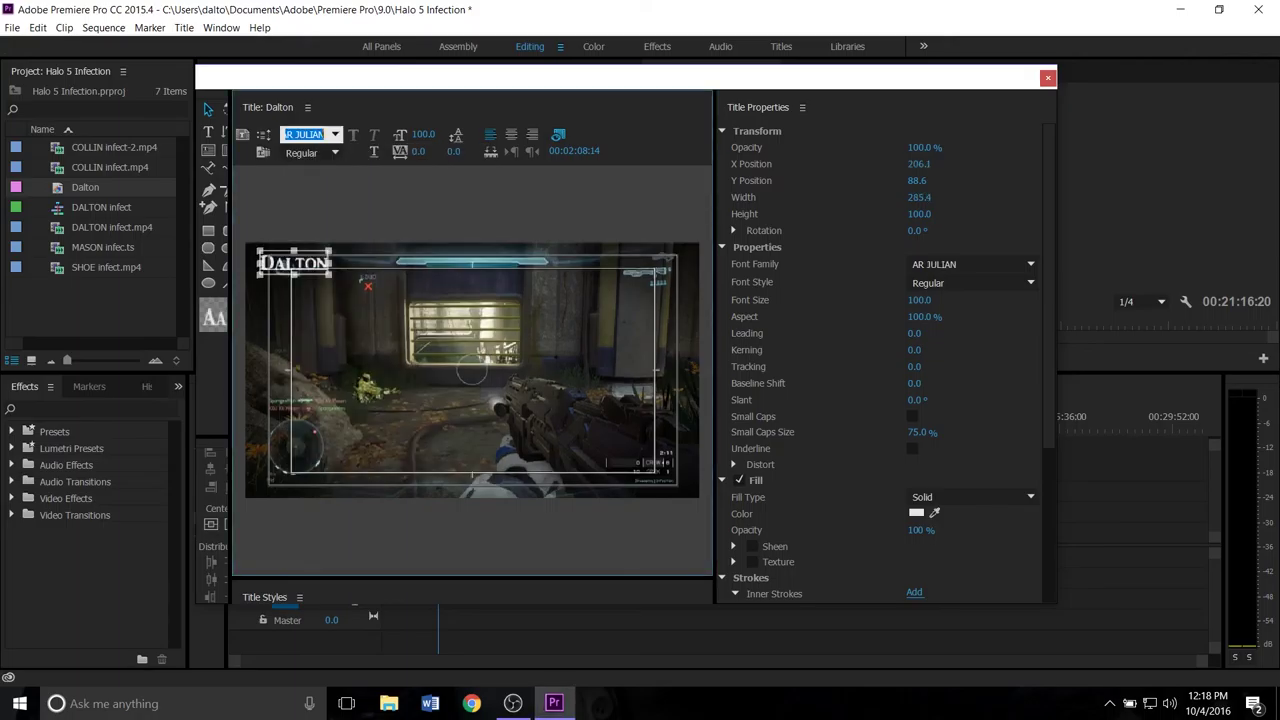
{"action": "left_click", "coordinate": [208, 109]}
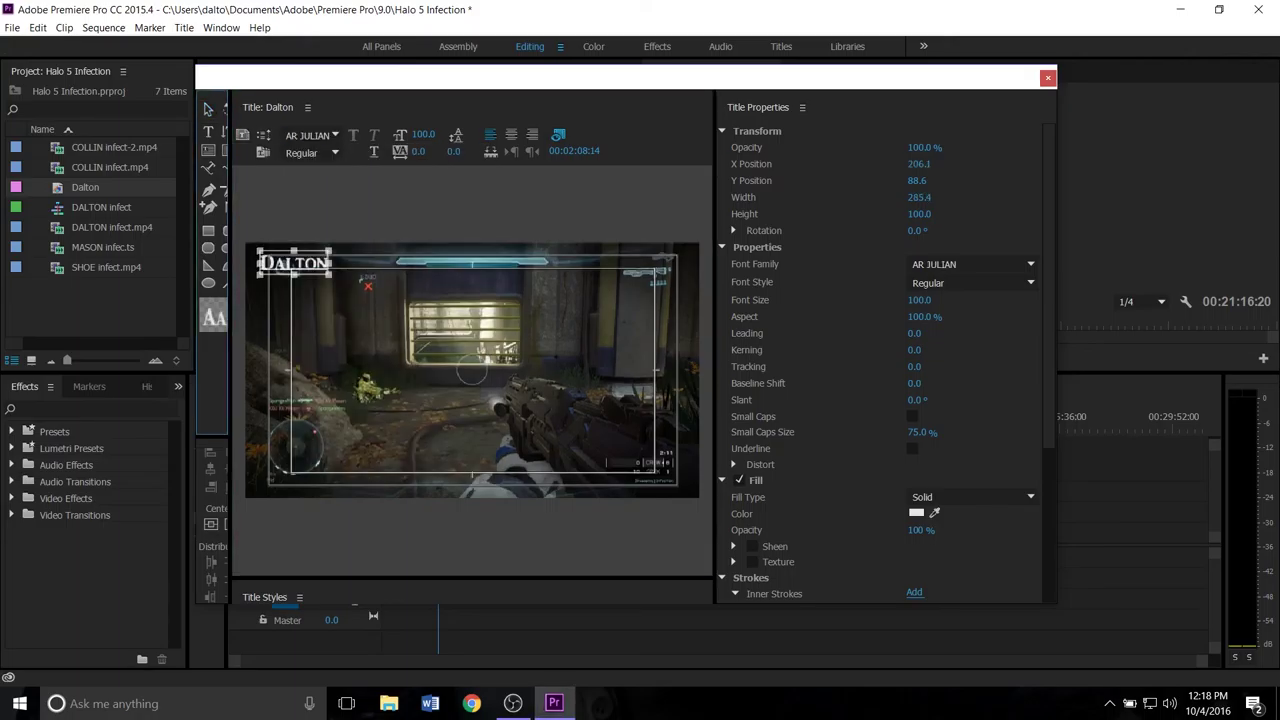
{"action": "mouse_move", "coordinate": [294, 263]}
{"action": "left_mouse_down"}
{"action": "mouse_move", "coordinate": [346, 263]}
{"action": "mouse_move", "coordinate": [371, 300]}
{"action": "mouse_move", "coordinate": [312, 299]}
{"action": "mouse_move", "coordinate": [281, 267]}
{"action": "left_mouse_up"}
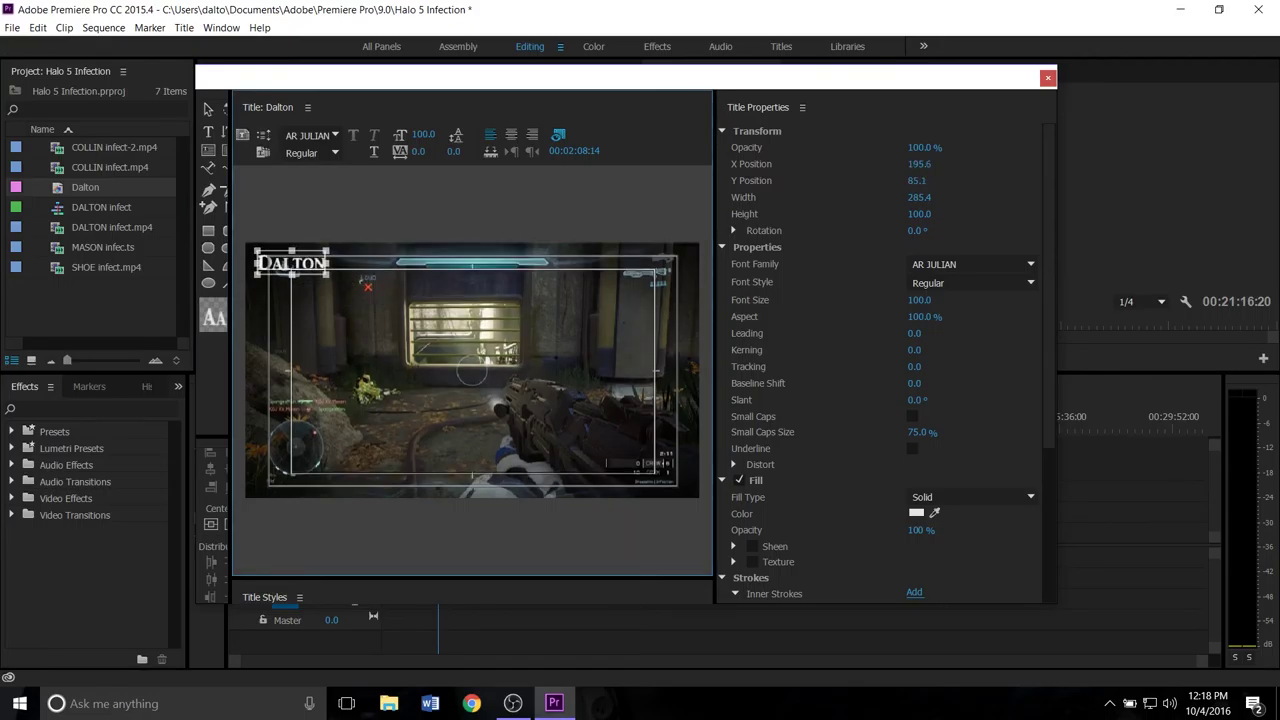
{"action": "left_click_drag", "start_coordinate": [281, 267], "coordinate": [278, 267]}
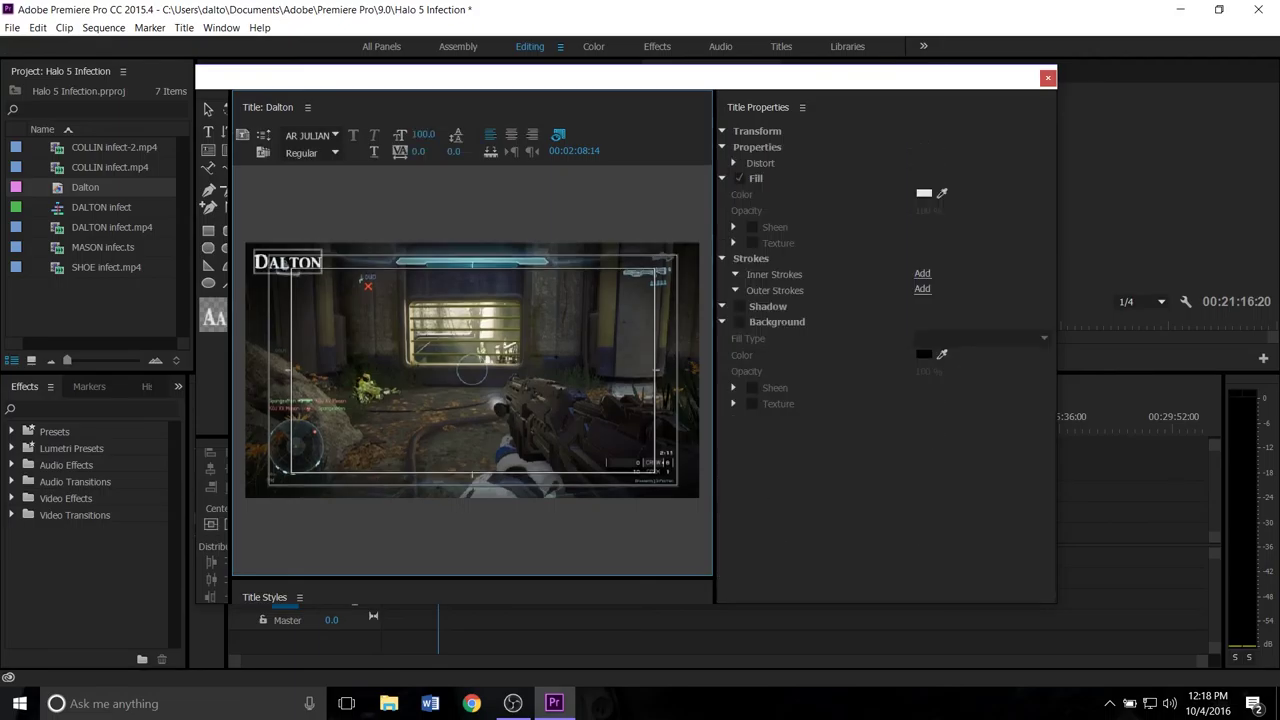
- Enable a shadow on the name text and add an outer edge stroke with a size of 20
{"action": "scroll", "coordinate": [885, 360], "scroll_direction": "down", "scroll_amount": 5}
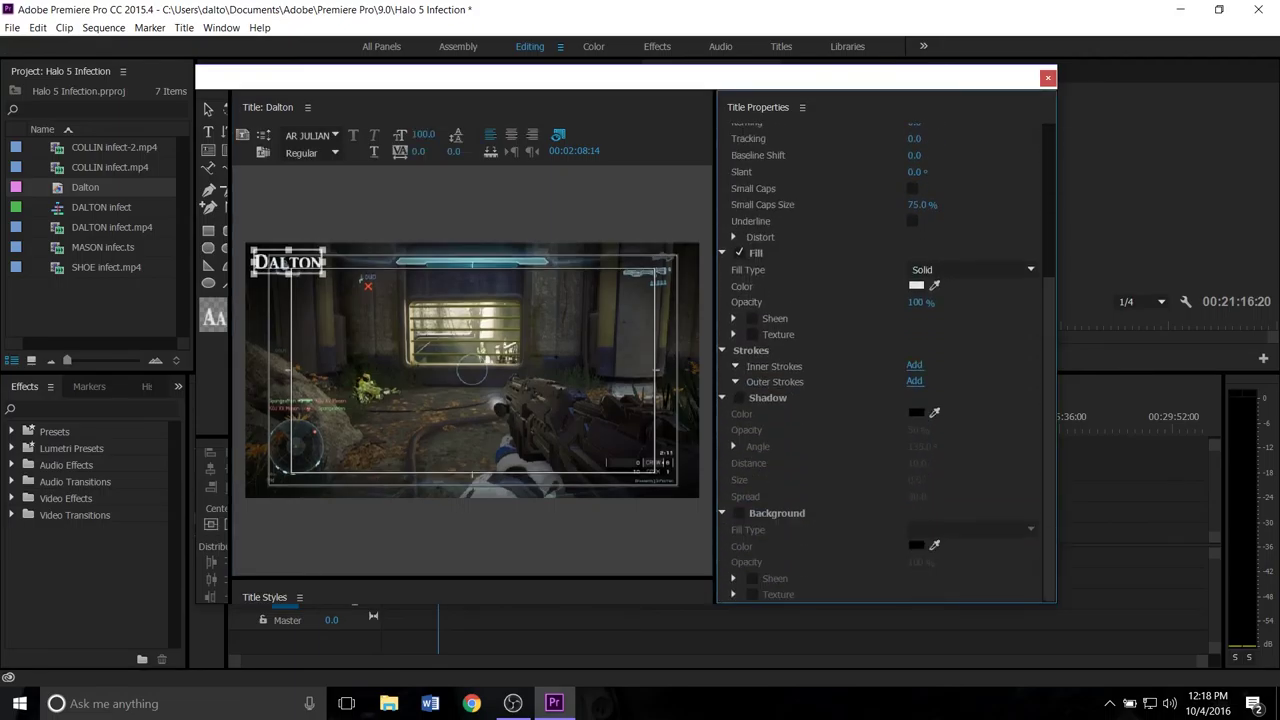
{"action": "left_click", "coordinate": [739, 398]}
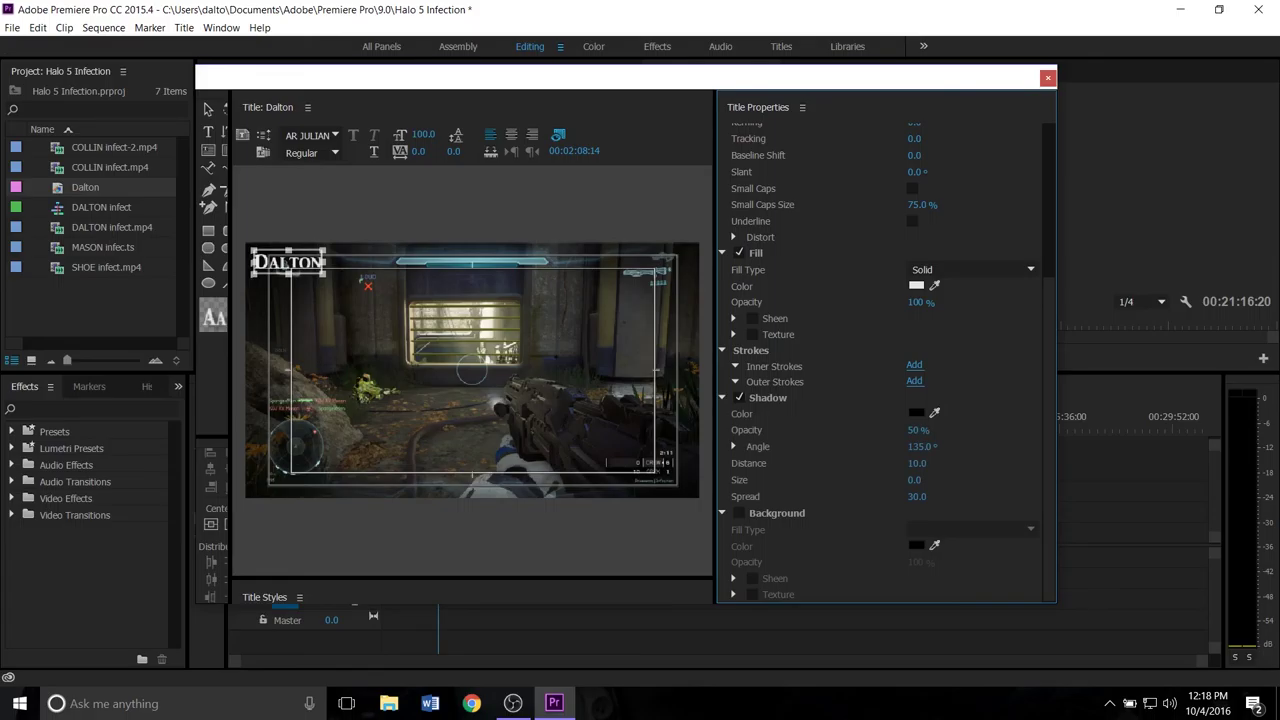
{"action": "left_click", "coordinate": [914, 381]}
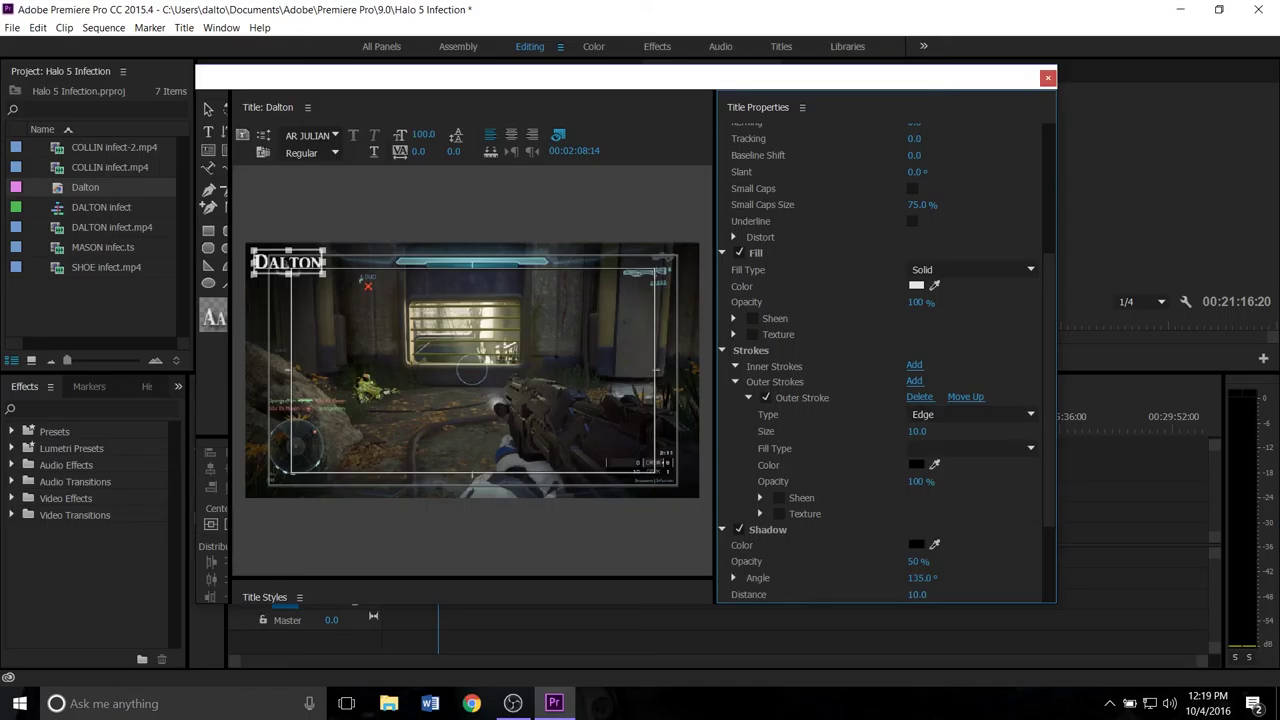
{"action": "left_click", "coordinate": [917, 432]}
{"action": "type", "text": "20"}
{"action": "key", "text": "Return"}
- Set the name text's outer stroke color to blue (100FC1), check the result deselected, and reselect the text
{"action": "left_click", "coordinate": [916, 464]}
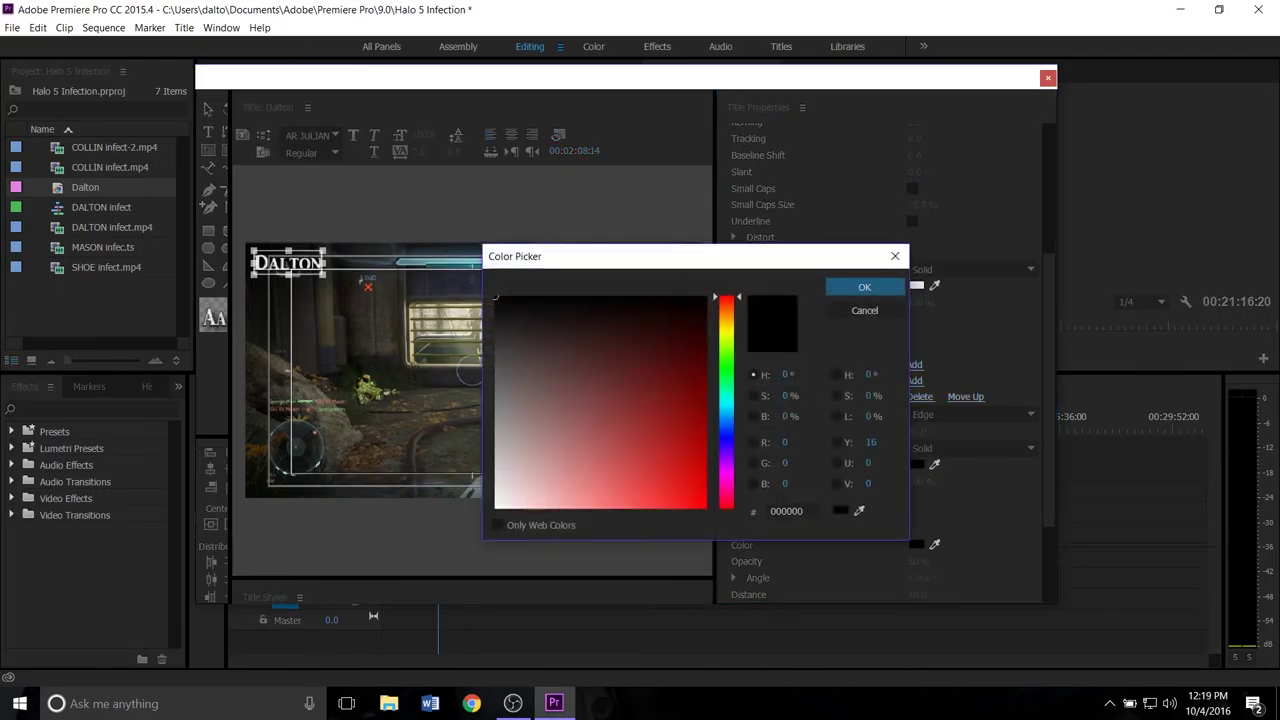
{"action": "left_click", "coordinate": [727, 438]}
{"action": "left_click", "coordinate": [690, 456]}
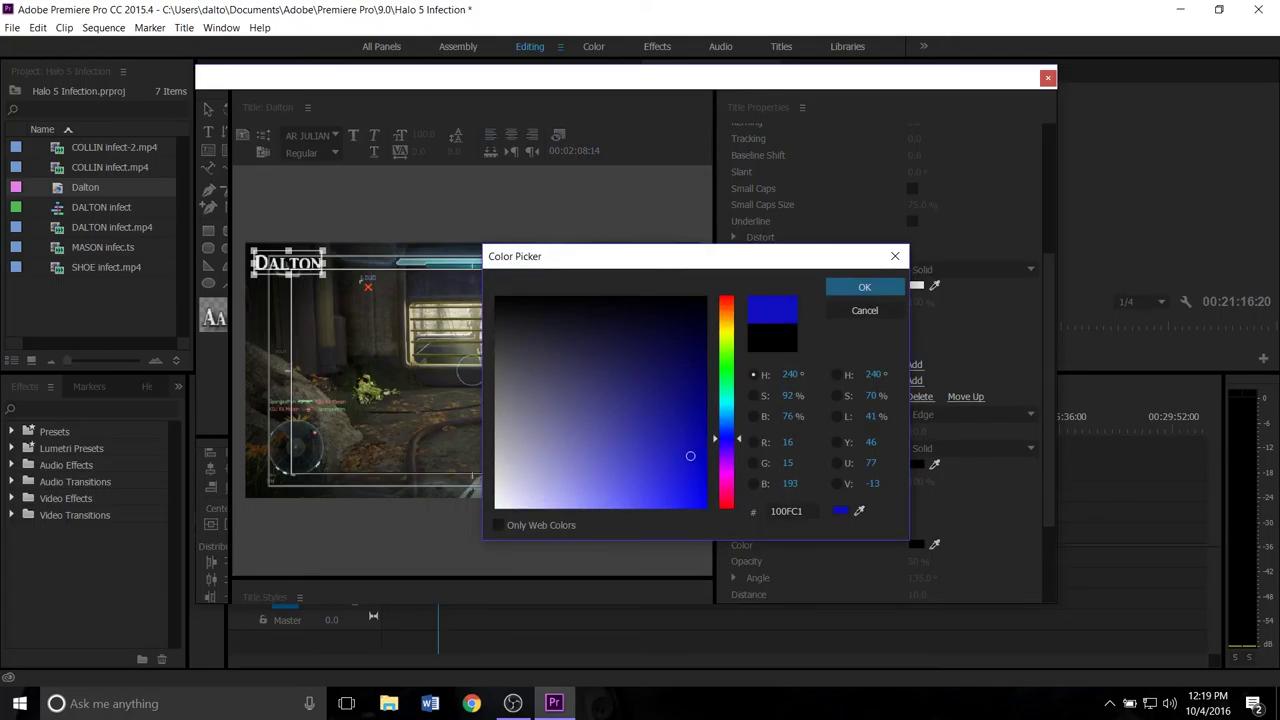
{"action": "left_click", "coordinate": [864, 287]}
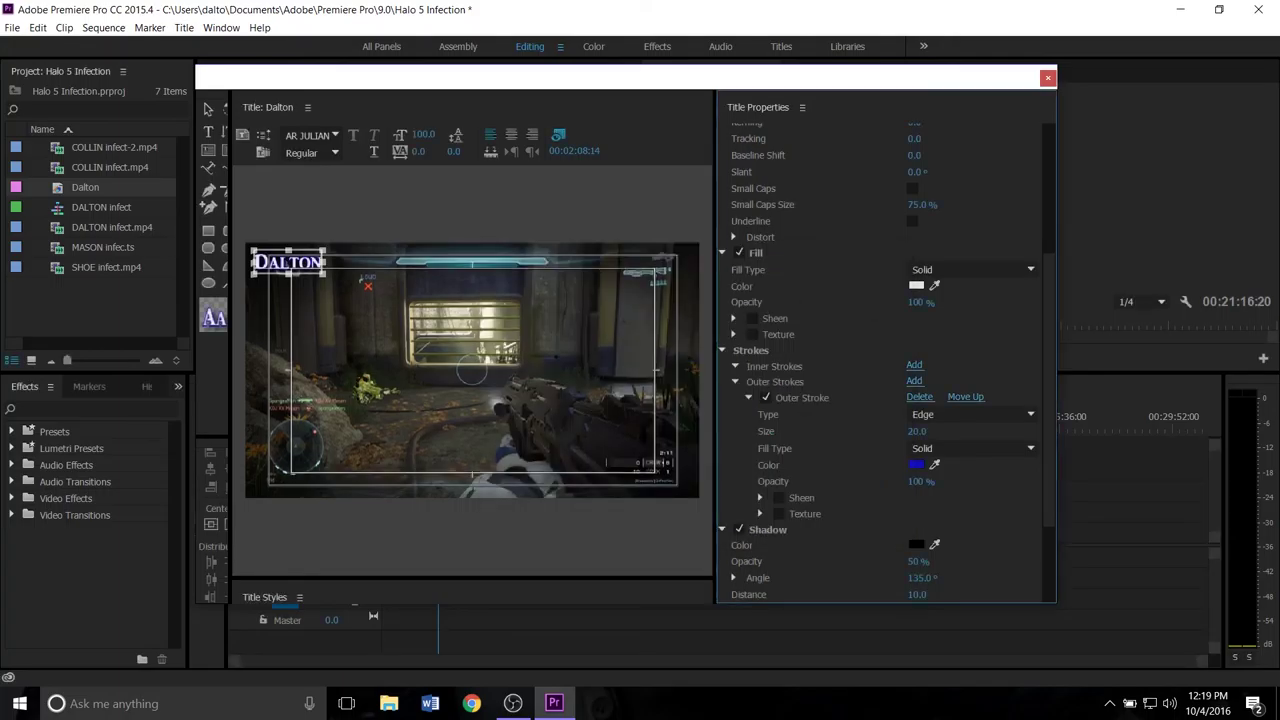
{"action": "left_click", "coordinate": [350, 320]}
{"action": "left_click", "coordinate": [288, 262]}
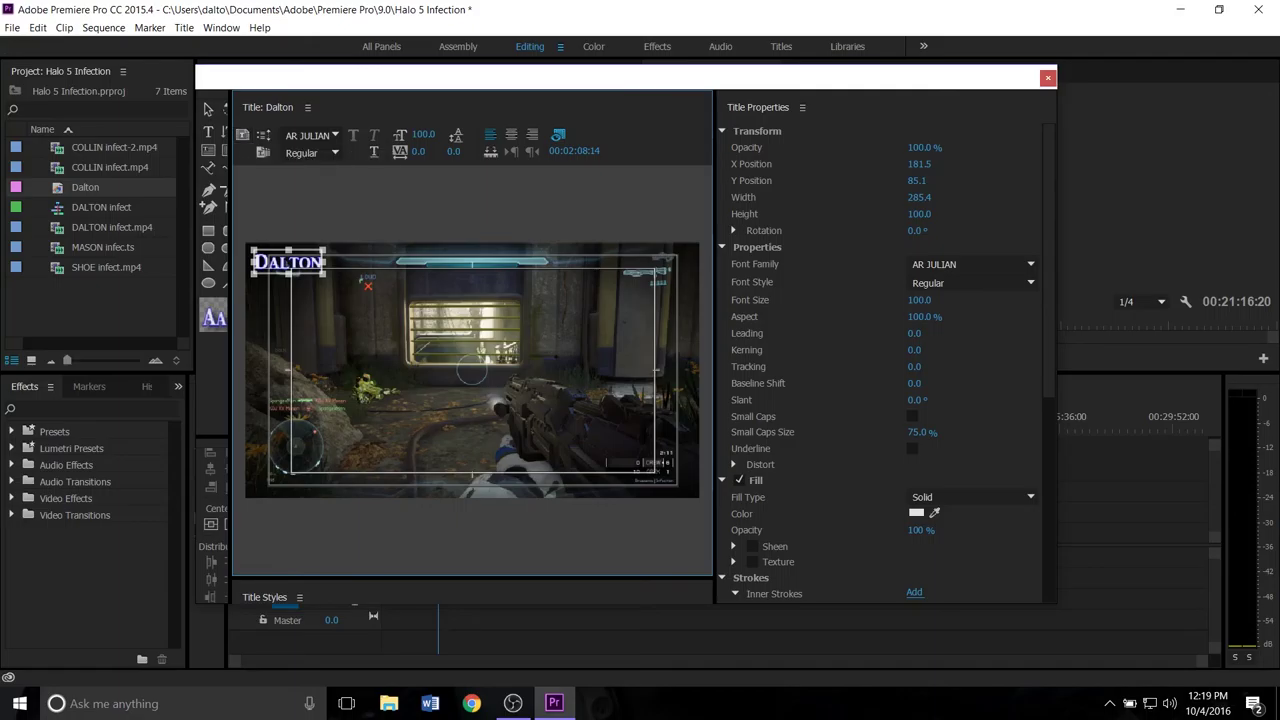
- Create a title based on the current one, named with the SHOE infect player's nickname, and replace its text with that nickname
{"action": "left_click", "coordinate": [242, 134]}
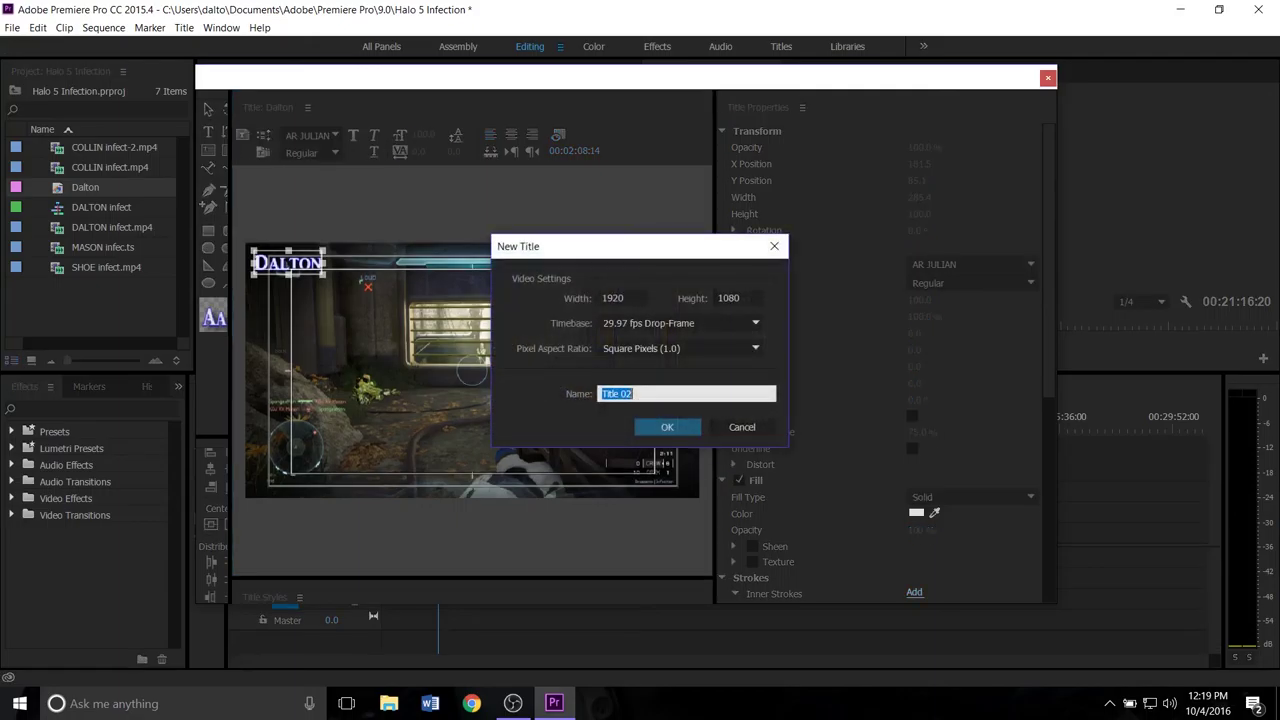
{"action": "type", "text": "Shoe"}
{"action": "key", "text": "Return"}
{"action": "double_click", "coordinate": [288, 262]}
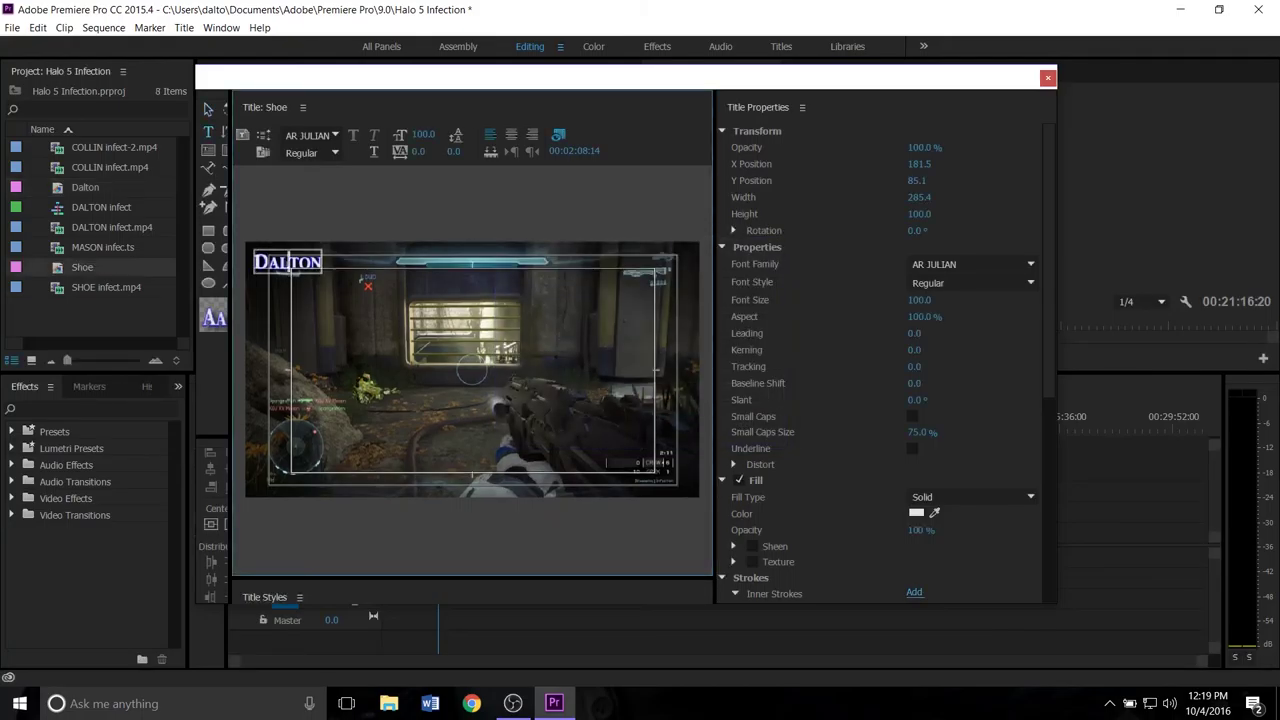
{"action": "key", "text": "ctrl+a"}
{"action": "key", "text": "ctrl+a"}
{"action": "type", "text": "Shoe"}
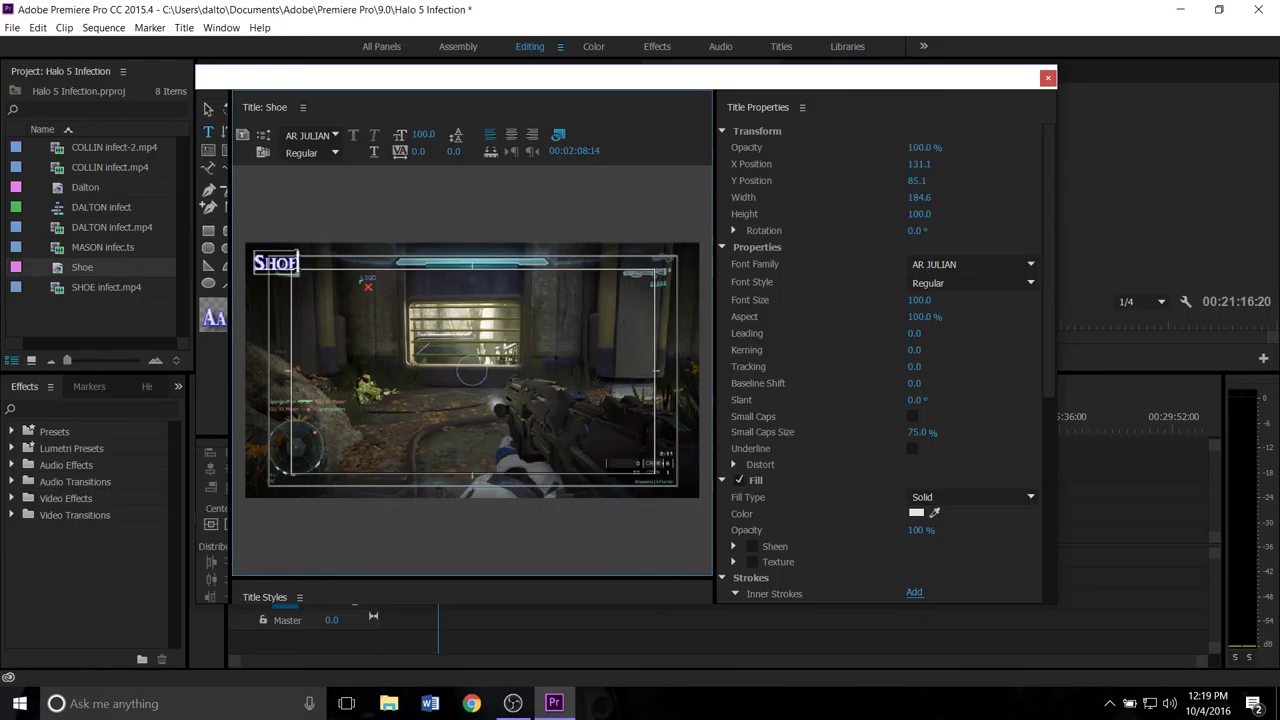
- Change the outer stroke color of the new nickname title's text to orange
{"action": "left_click_drag", "start_coordinate": [1048, 300], "coordinate": [1048, 510]}
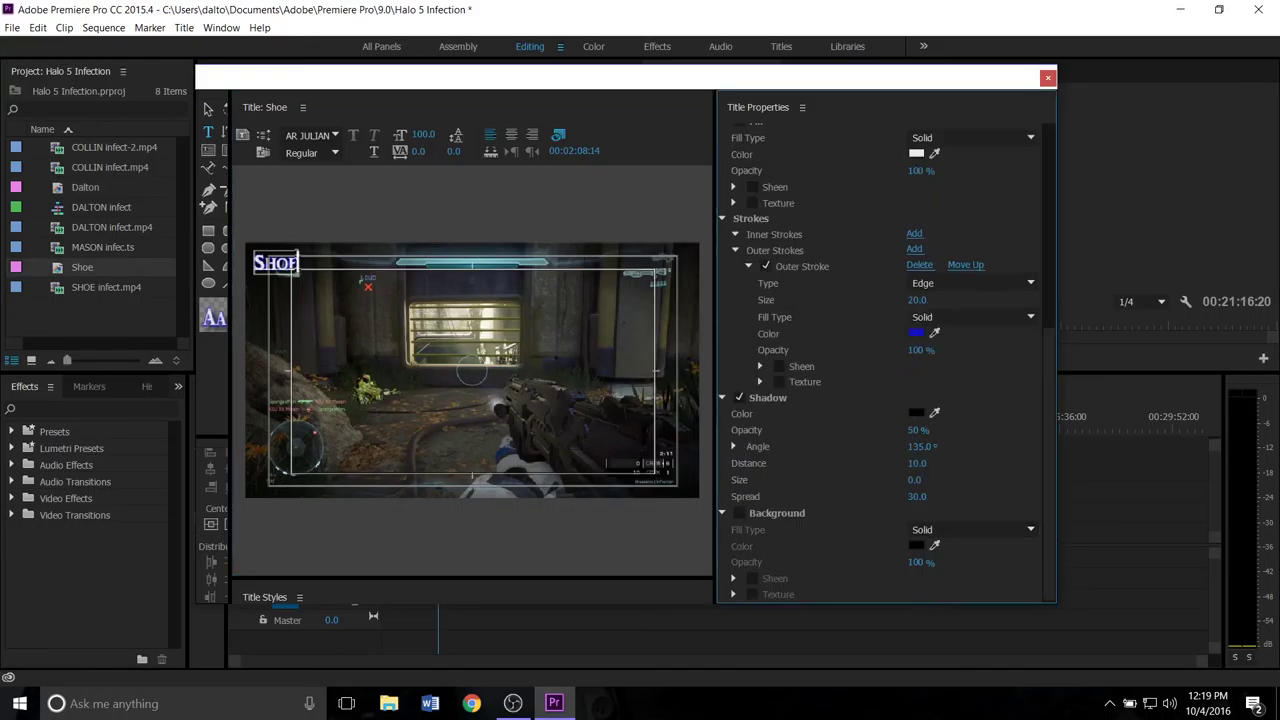
{"action": "left_click", "coordinate": [917, 333]}
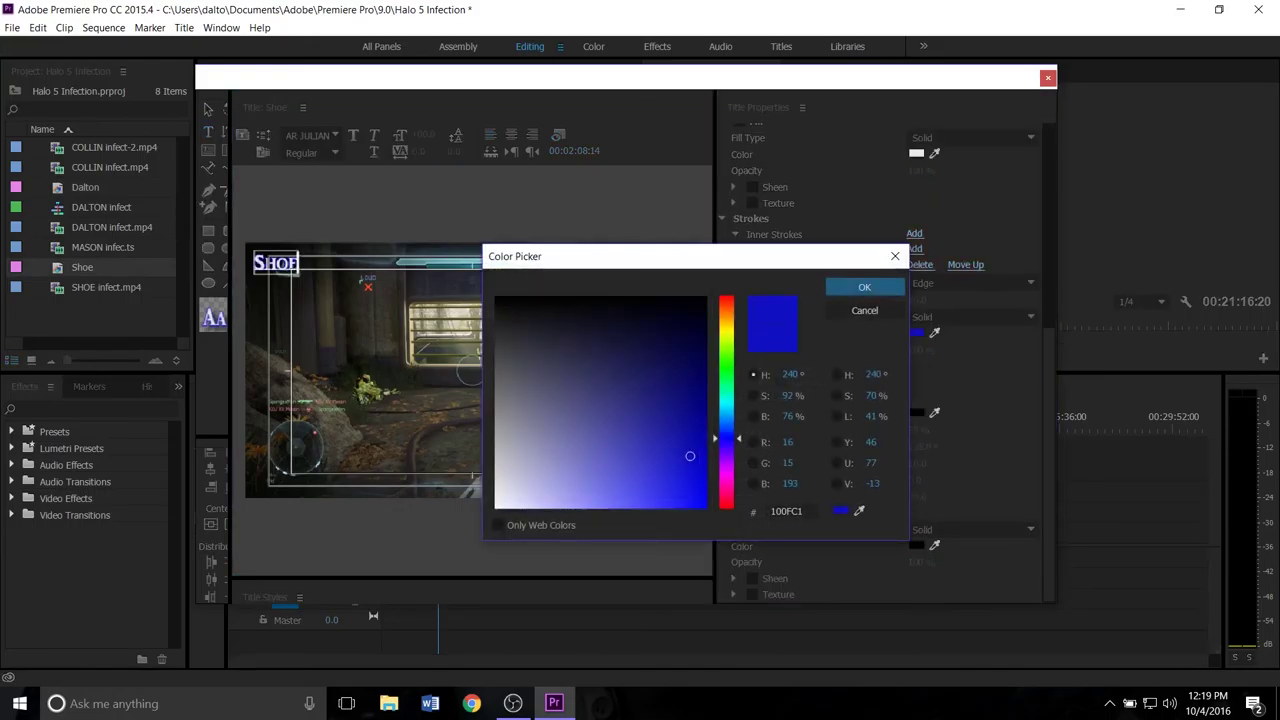
{"action": "left_click", "coordinate": [727, 321]}
{"action": "left_click", "coordinate": [865, 287]}
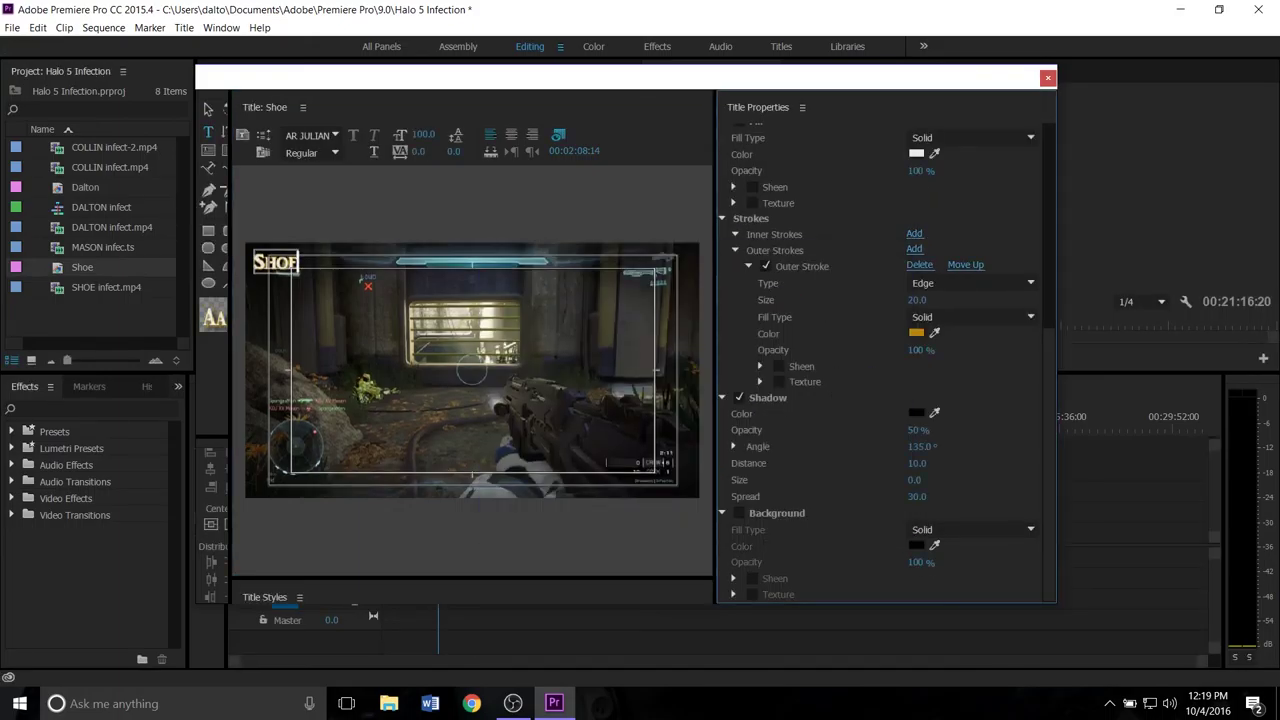
- Create name titles for the MASON and COLLIN clips' players based on the current title, and close the title editor
{"action": "left_click", "coordinate": [242, 136]}
{"action": "type", "text": "Mason"}
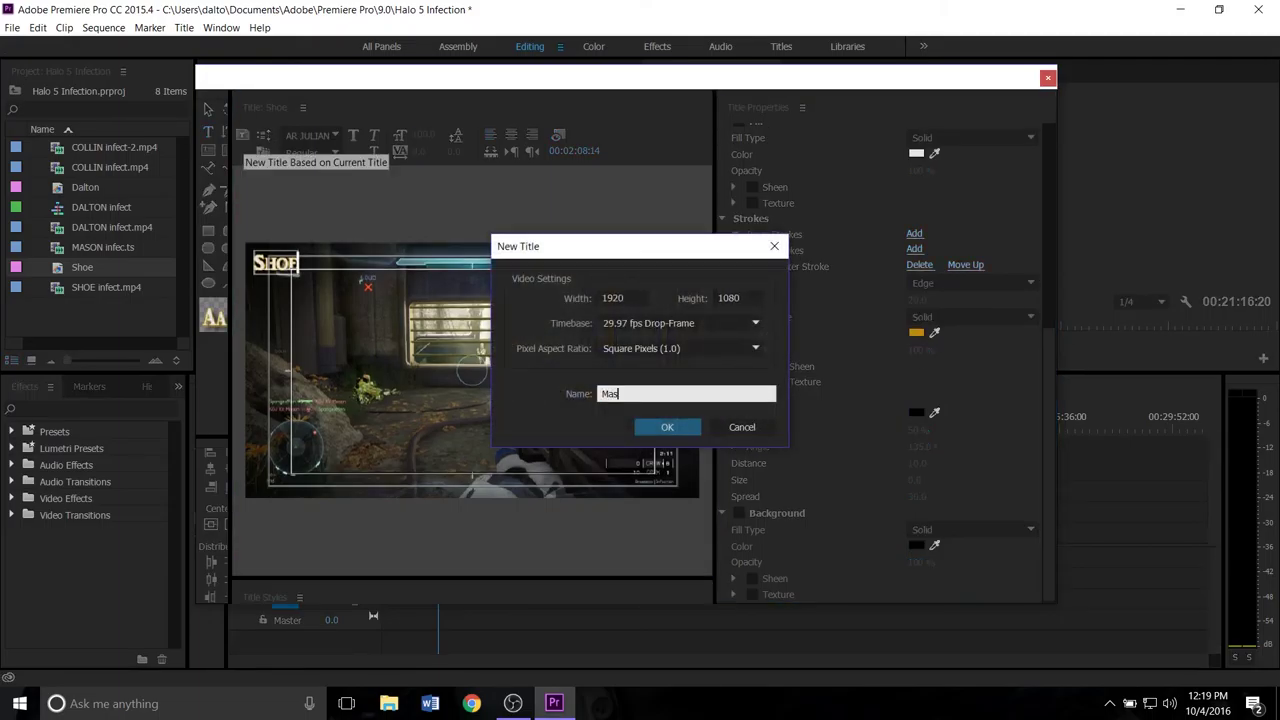
{"action": "key", "text": "Return"}
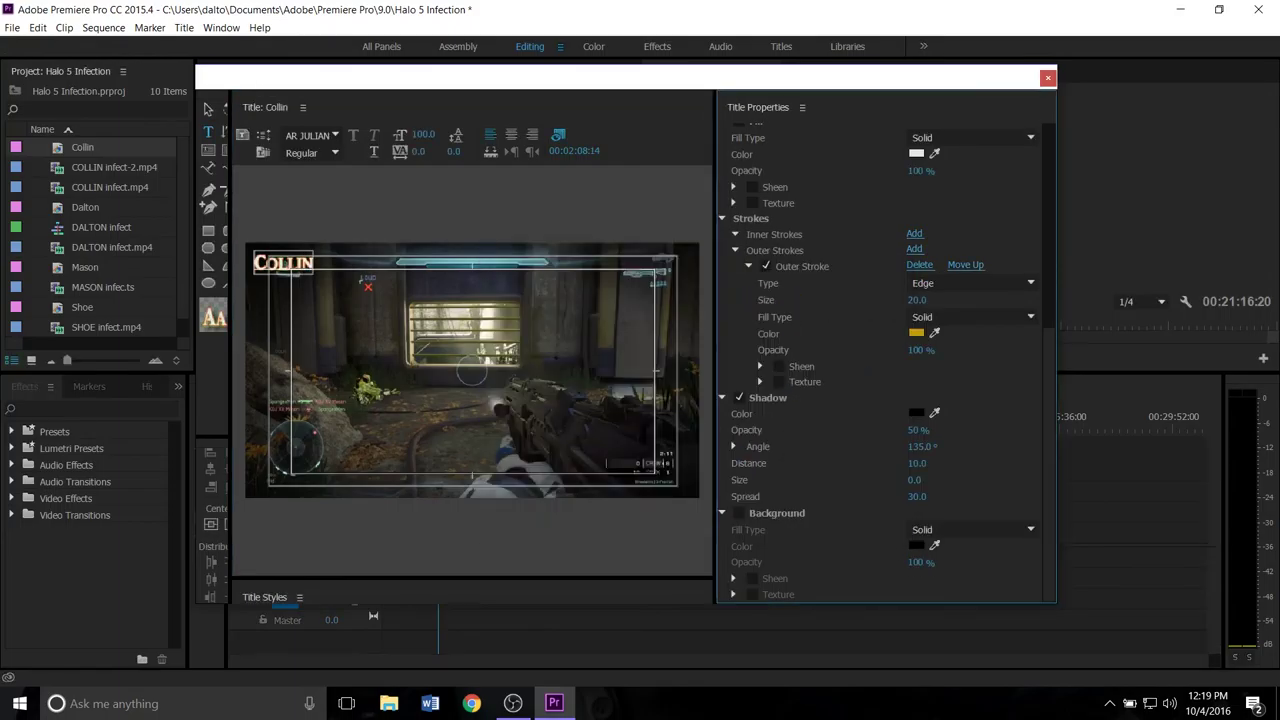
{"action": "left_click", "coordinate": [1047, 77]}
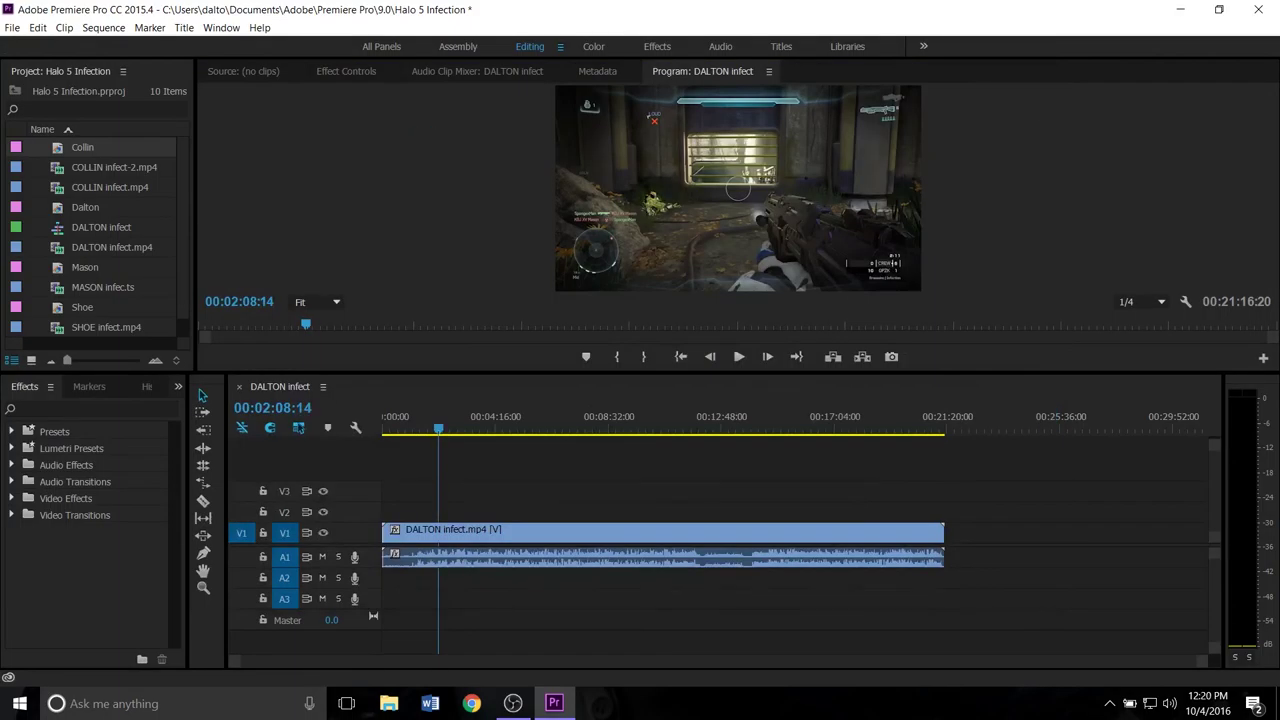
- Place the DALTON infect player's name title on V2 at the sequence start and extend it to the clip's full length
{"action": "left_click", "coordinate": [439, 428]}
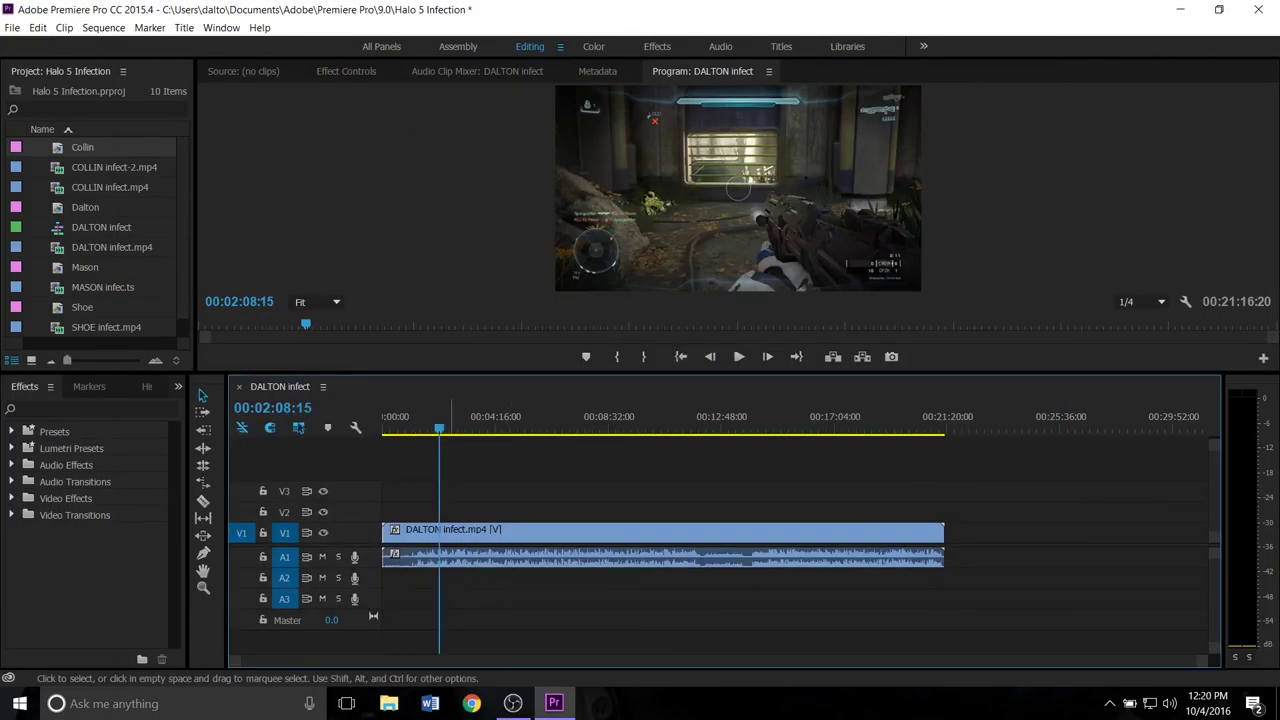
{"action": "scroll", "coordinate": [90, 240], "scroll_direction": "down", "scroll_amount": 1}
{"action": "left_click_drag", "start_coordinate": [85, 187], "coordinate": [387, 512]}
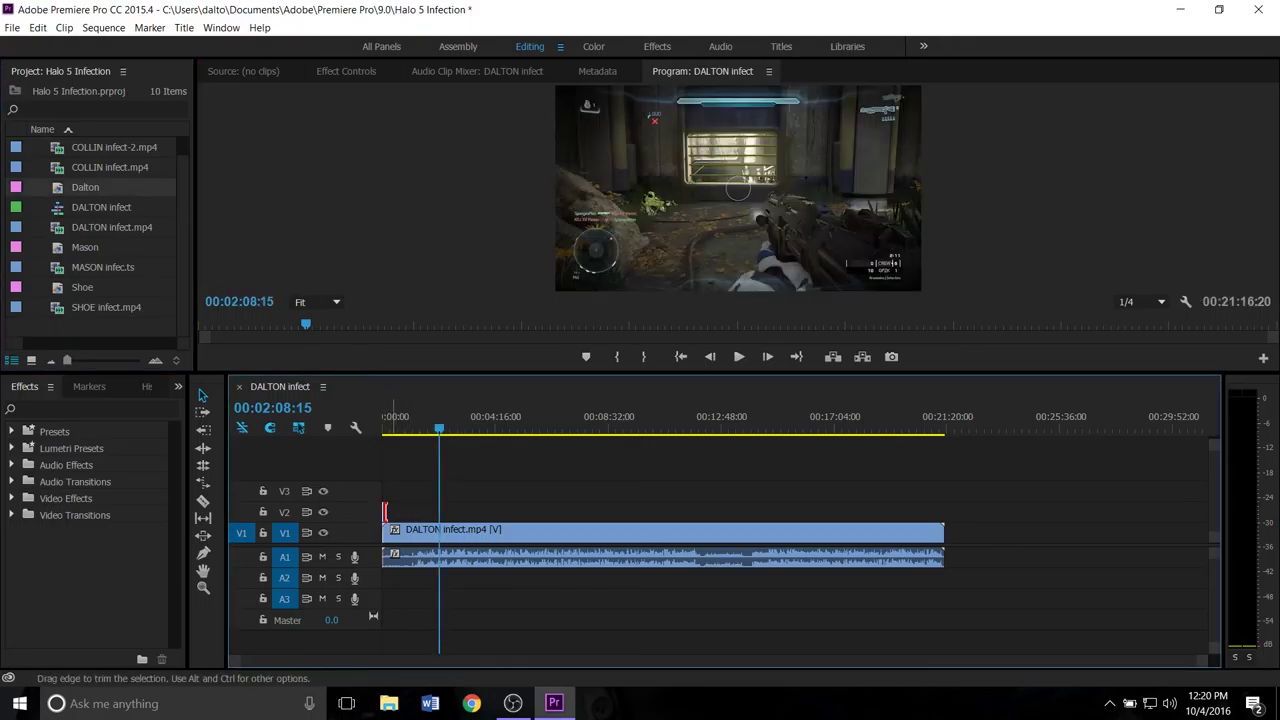
{"action": "left_click_drag", "start_coordinate": [385, 529], "coordinate": [943, 511]}
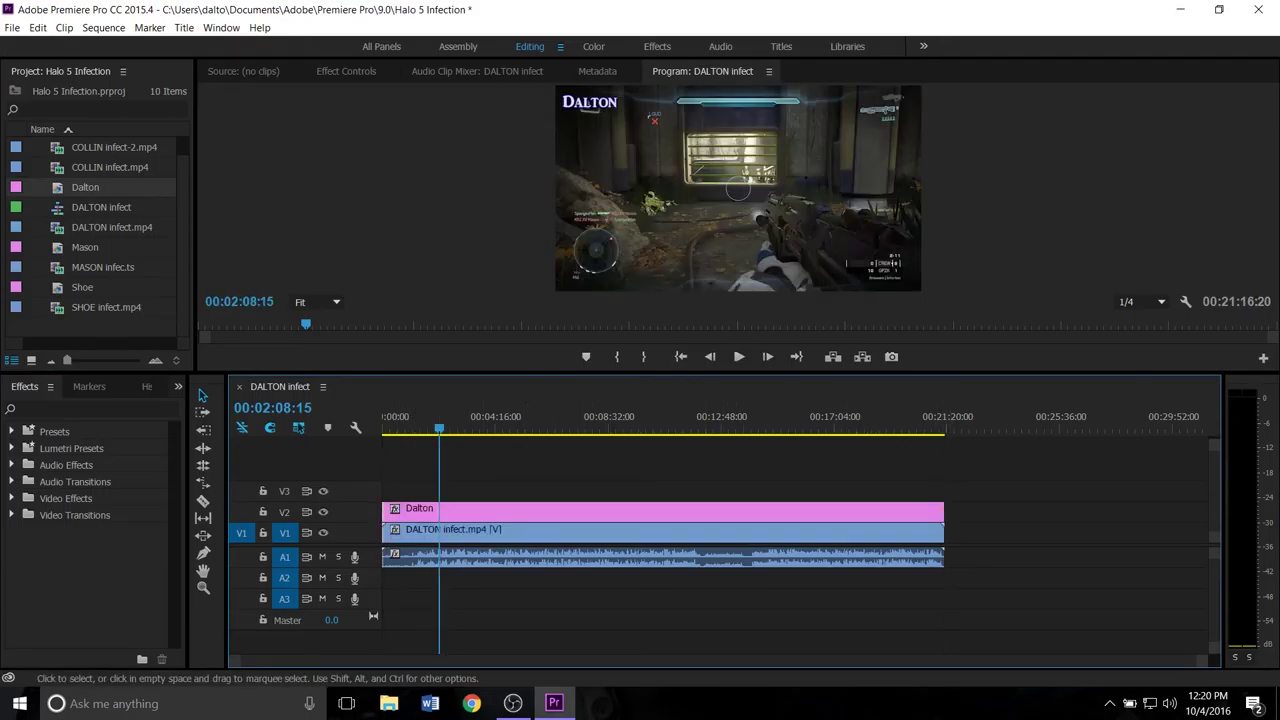
- Play the sequence from about 00:08:26:10 to check the name title and the audio level
{"action": "left_click_drag", "start_coordinate": [439, 428], "coordinate": [606, 428]}
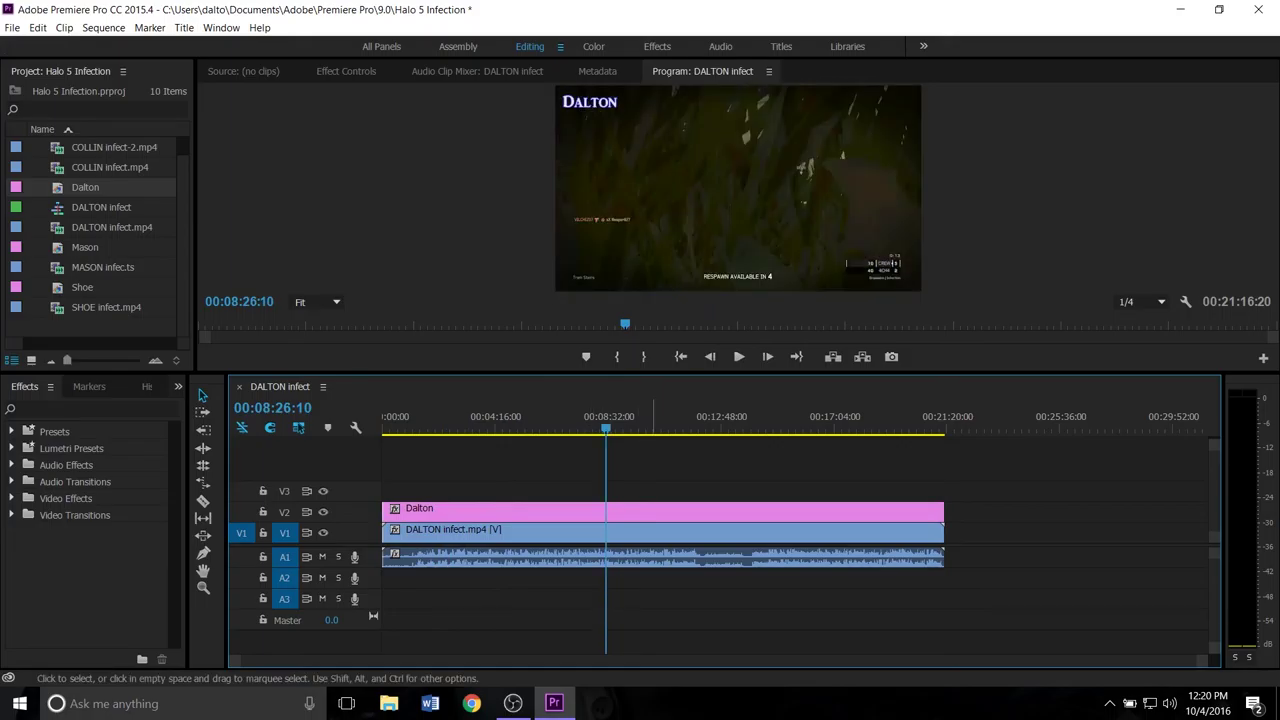
{"action": "key", "text": "space"}
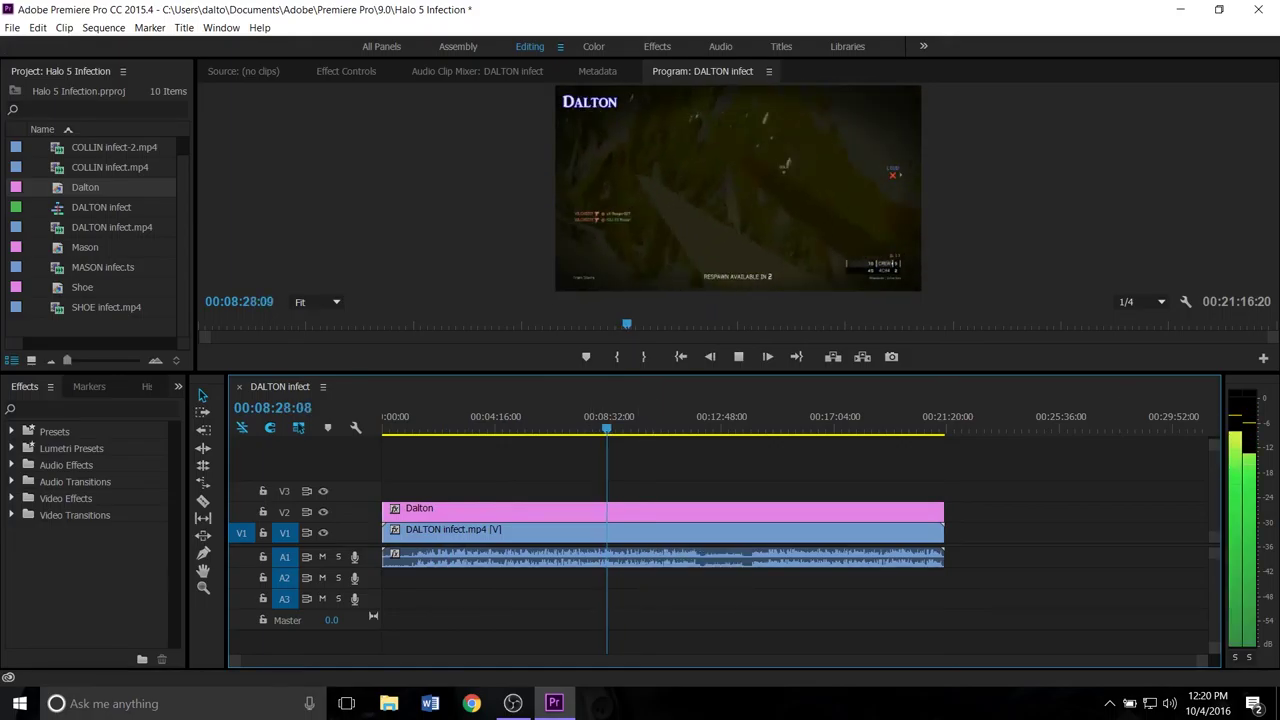
{"action": "key", "text": "space"}
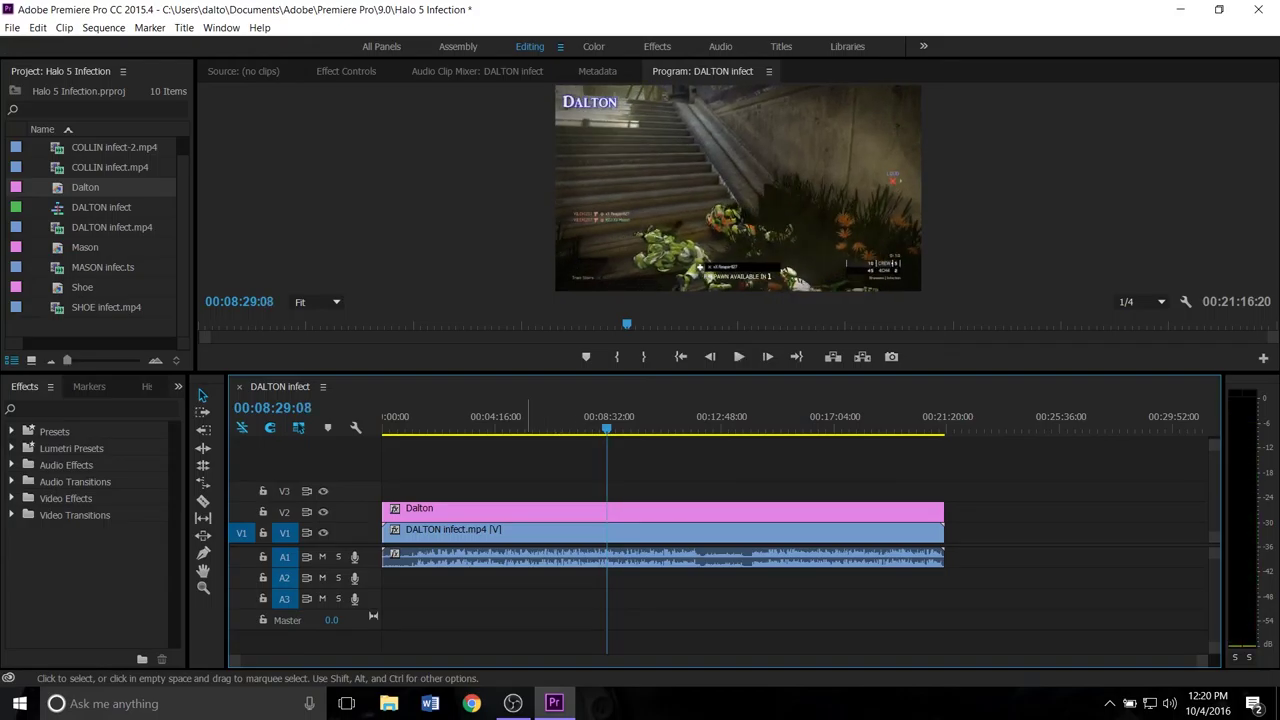
- Adjust the audio gain of the DALTON infect.mp4 clip by -13 dB and play a short part to check the volume
{"action": "right_click", "coordinate": [527, 533]}
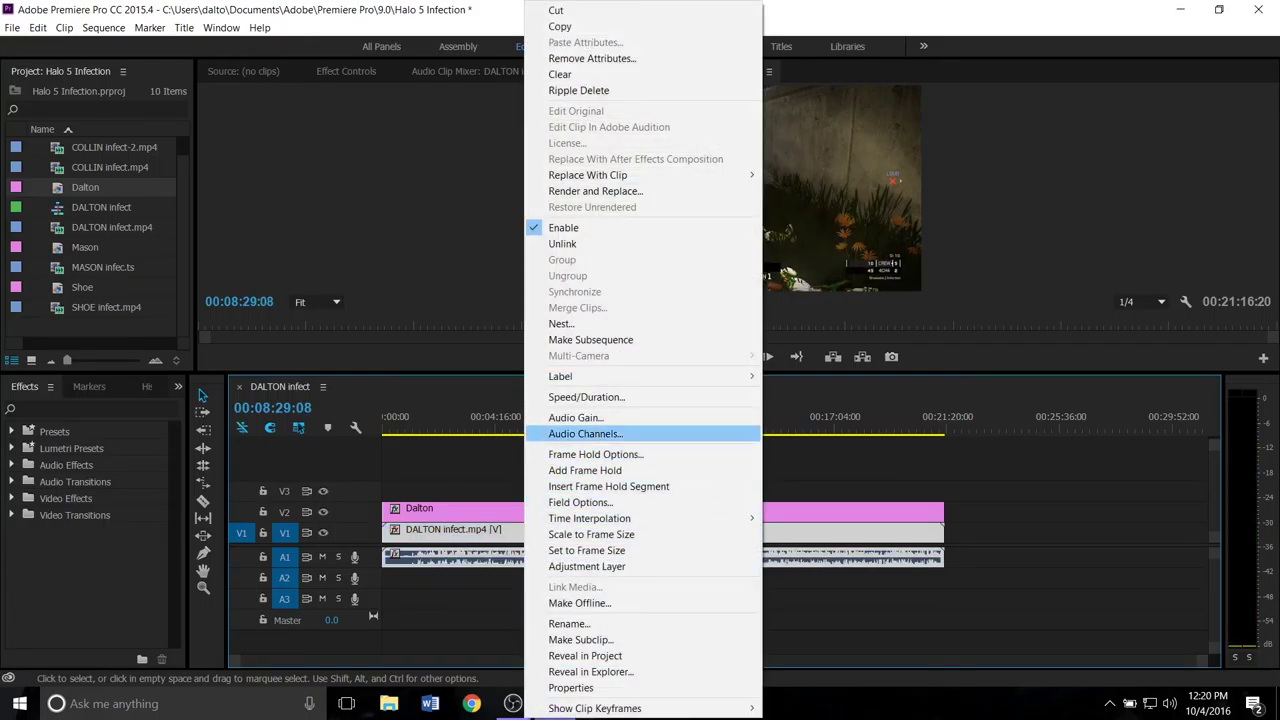
{"action": "key", "text": "Return"}
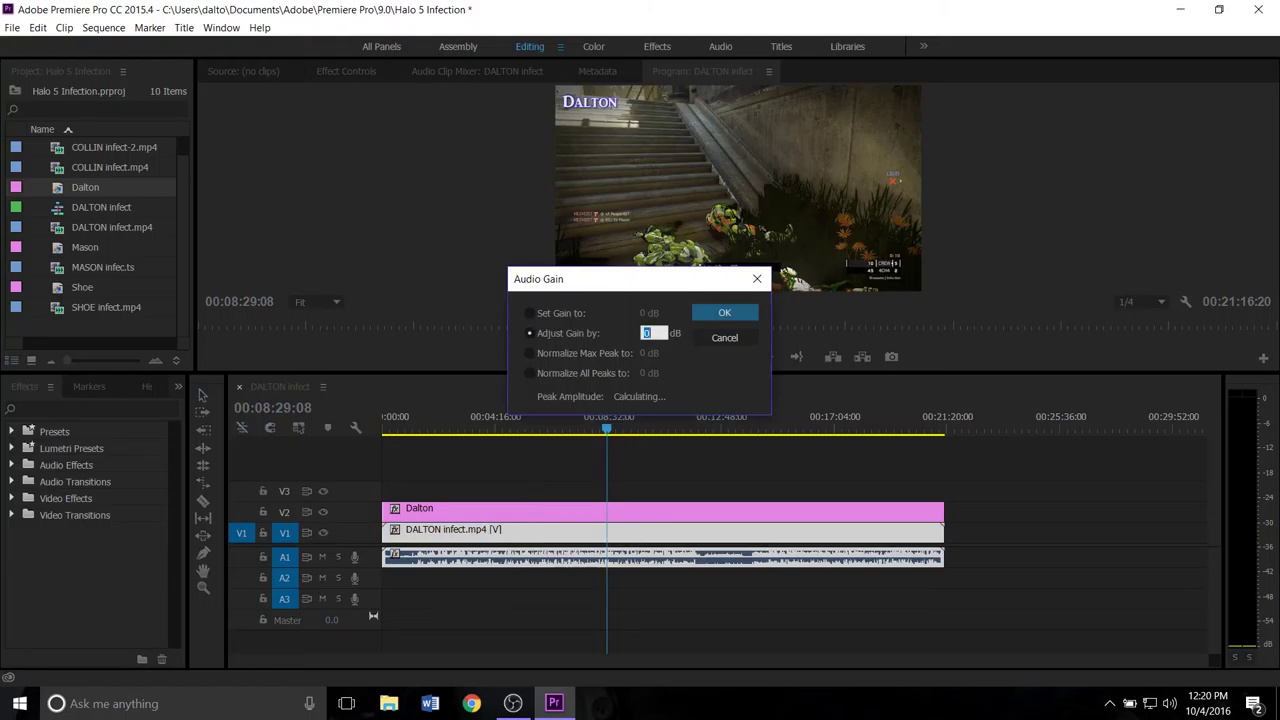
{"action": "type", "text": "-13"}
{"action": "key", "text": "Return"}
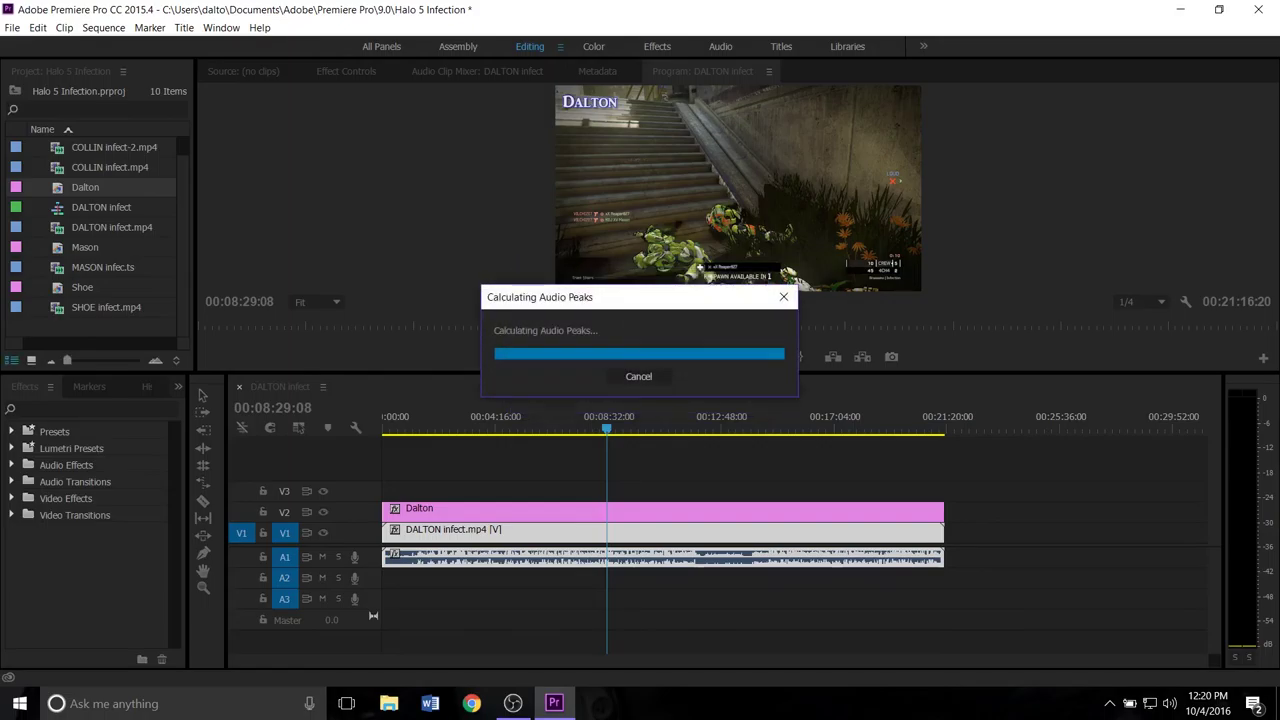
{"action": "key", "text": "space"}
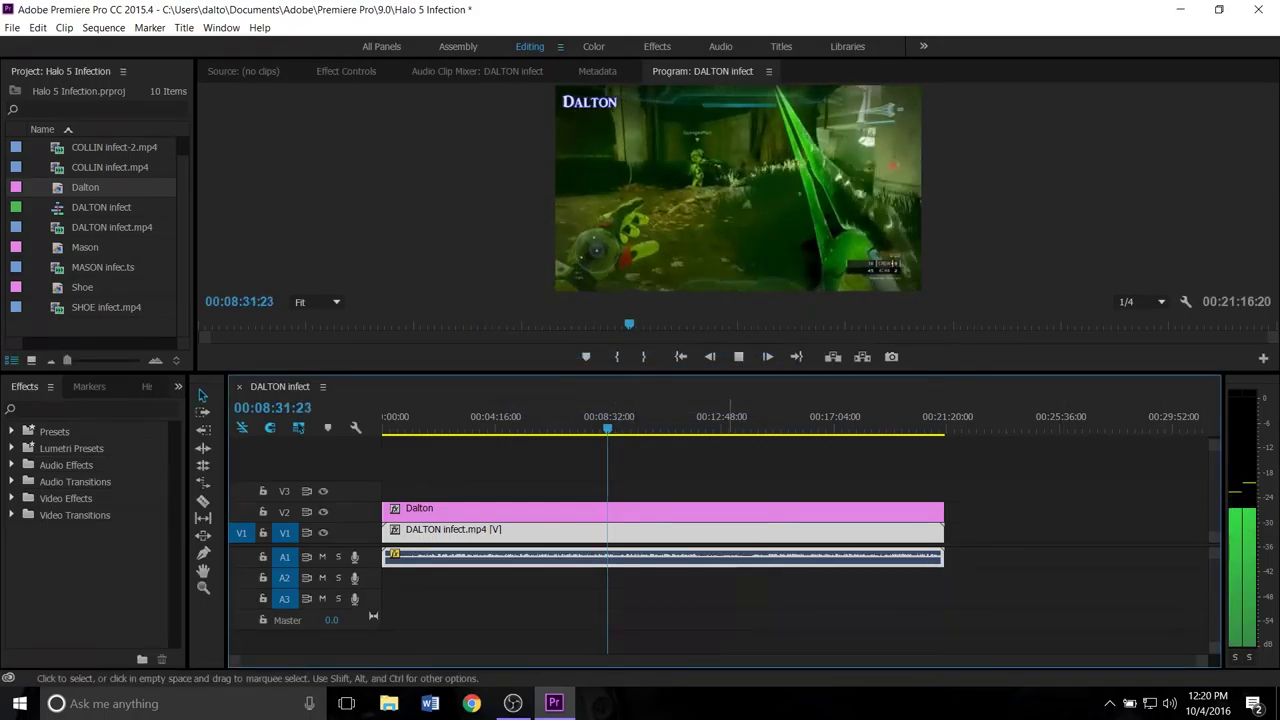
{"action": "key", "text": "space"}
- Reopen the audio gain adjustment for DALTON infect.mp4, enter a further negative adjustment, and play back the audio
{"action": "right_click", "coordinate": [710, 532]}
{"action": "left_click", "coordinate": [762, 417]}
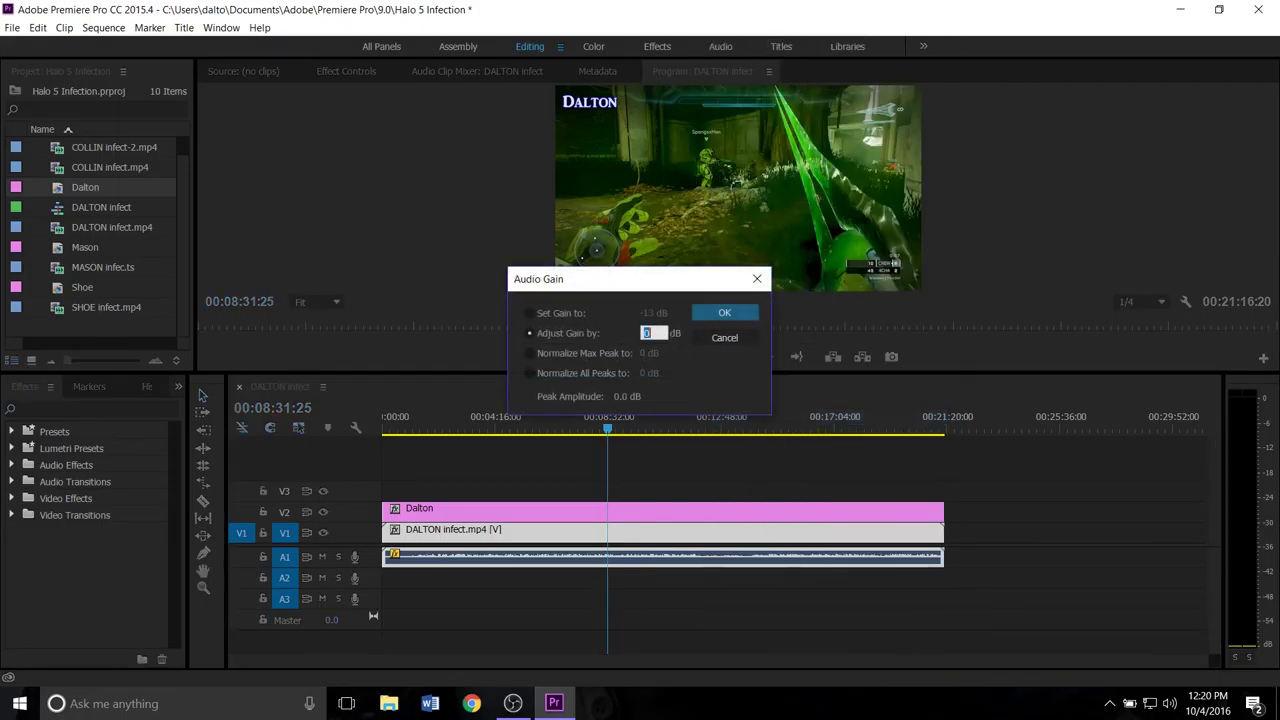
{"action": "type", "text": "-"}
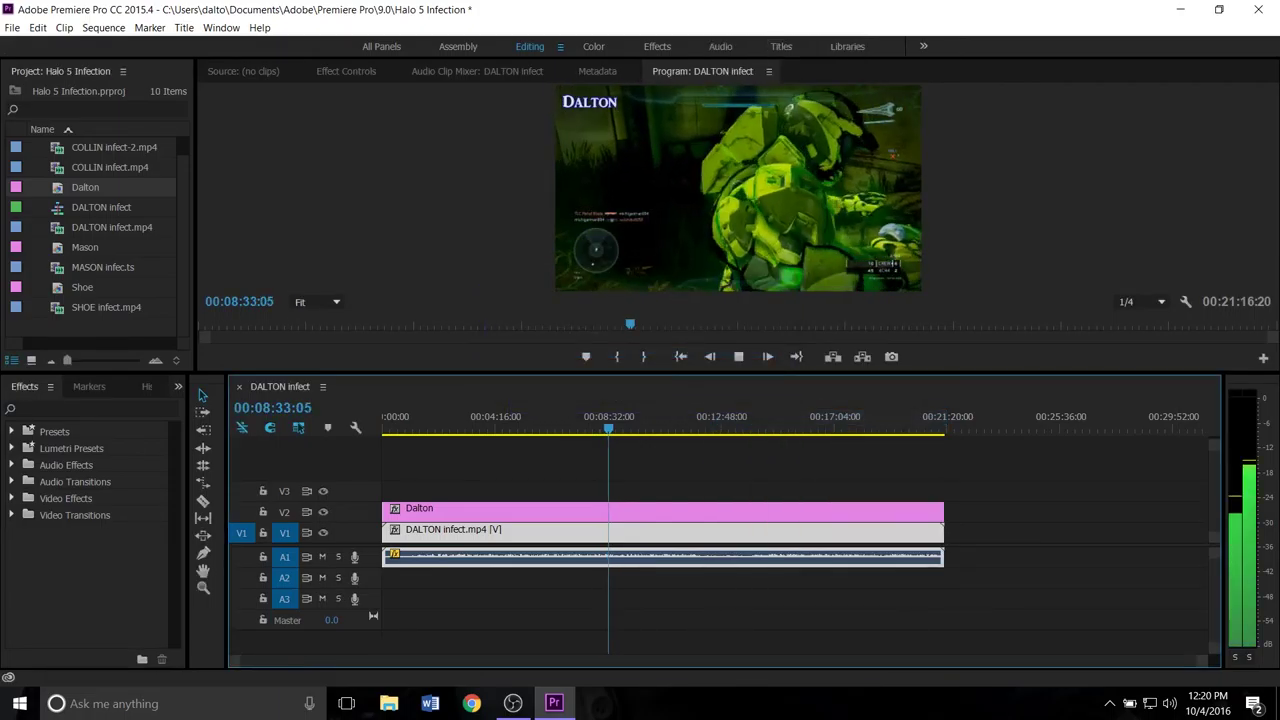
{"action": "key", "text": "space"}
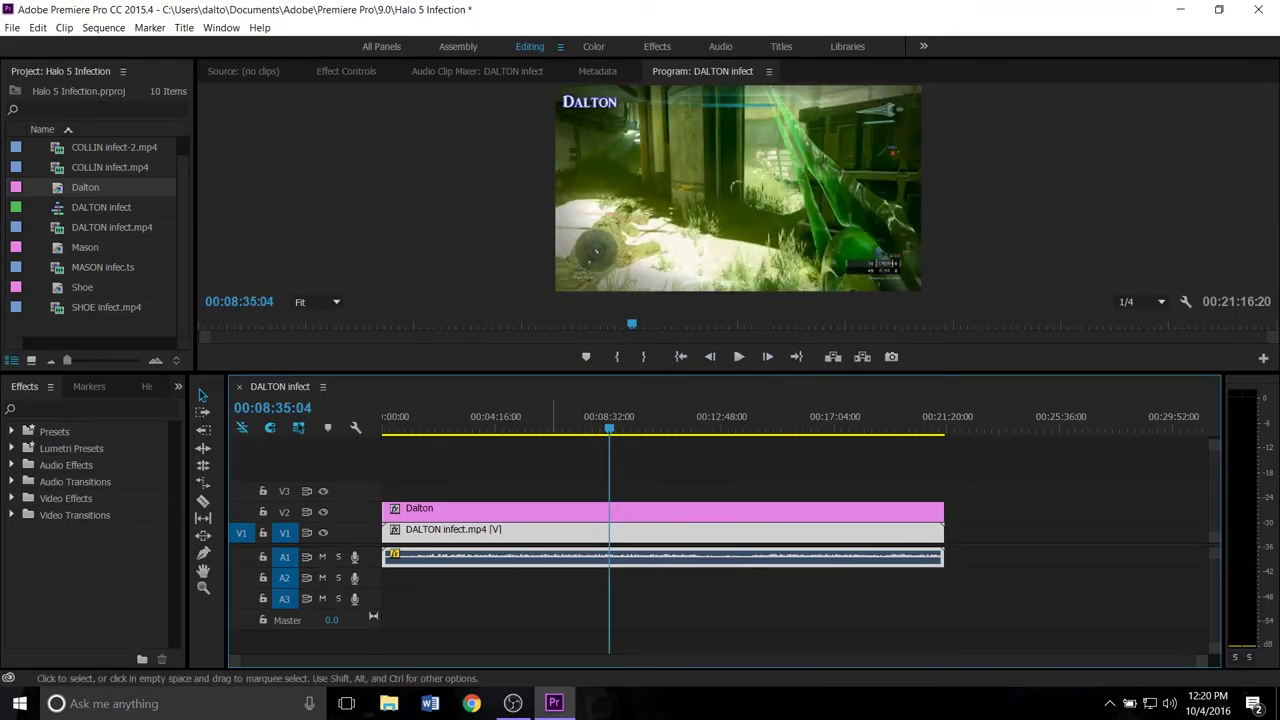
- Play the sequence at several points between about 00:01:36 and 00:01:55 to examine how the audio matches the picture
{"action": "left_click_drag", "start_coordinate": [404, 418], "coordinate": [427, 418]}
{"action": "key", "text": "="}
{"action": "key", "text": "="}
{"action": "key", "text": "="}
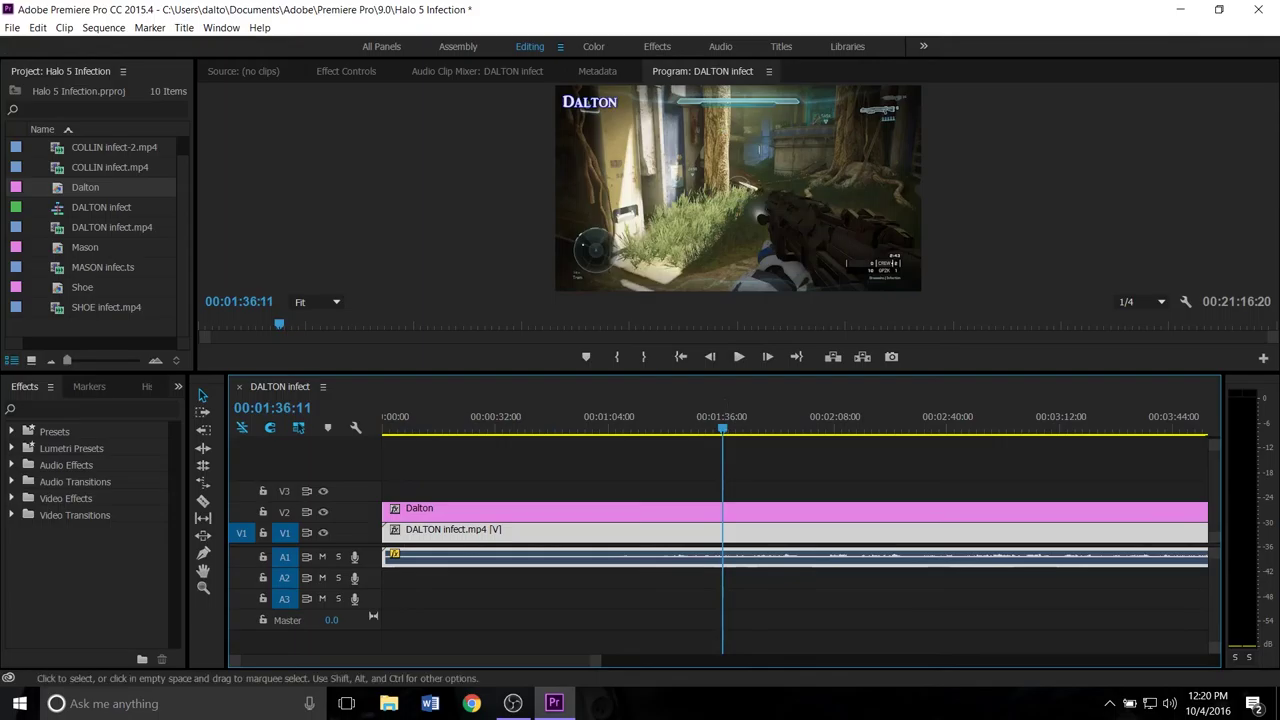
{"action": "key", "text": "space"}
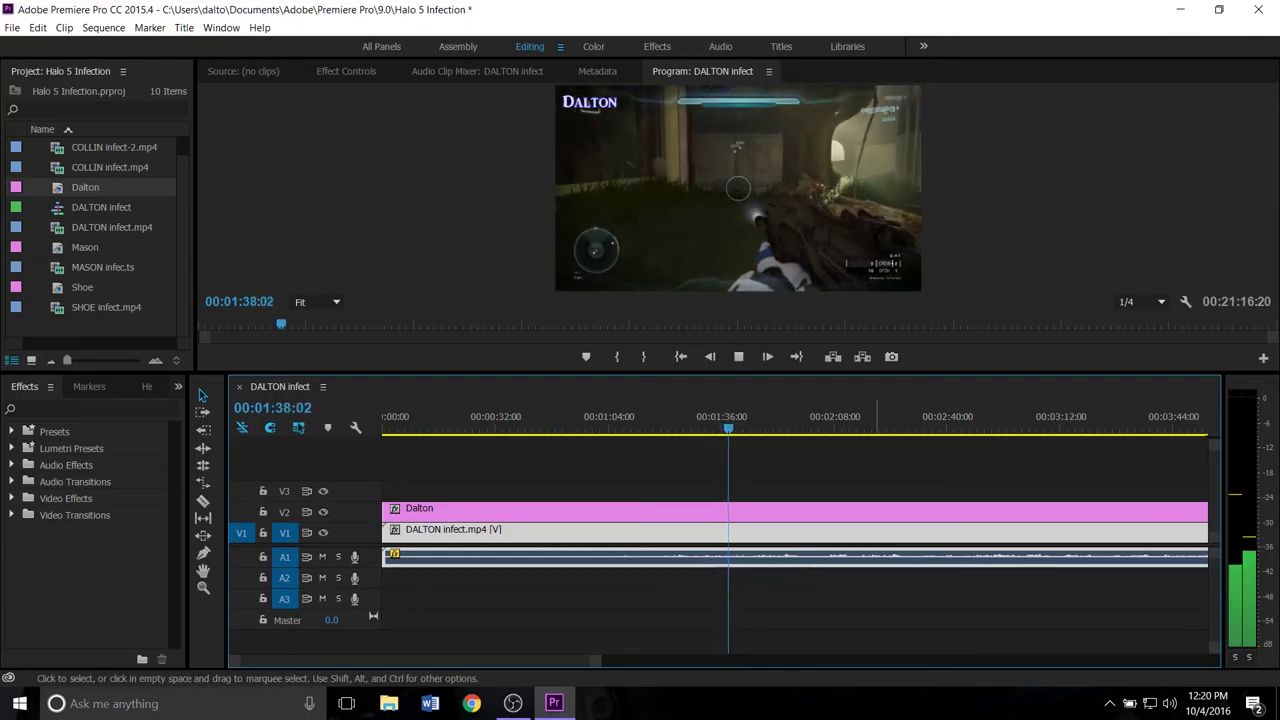
{"action": "left_click", "coordinate": [774, 417]}
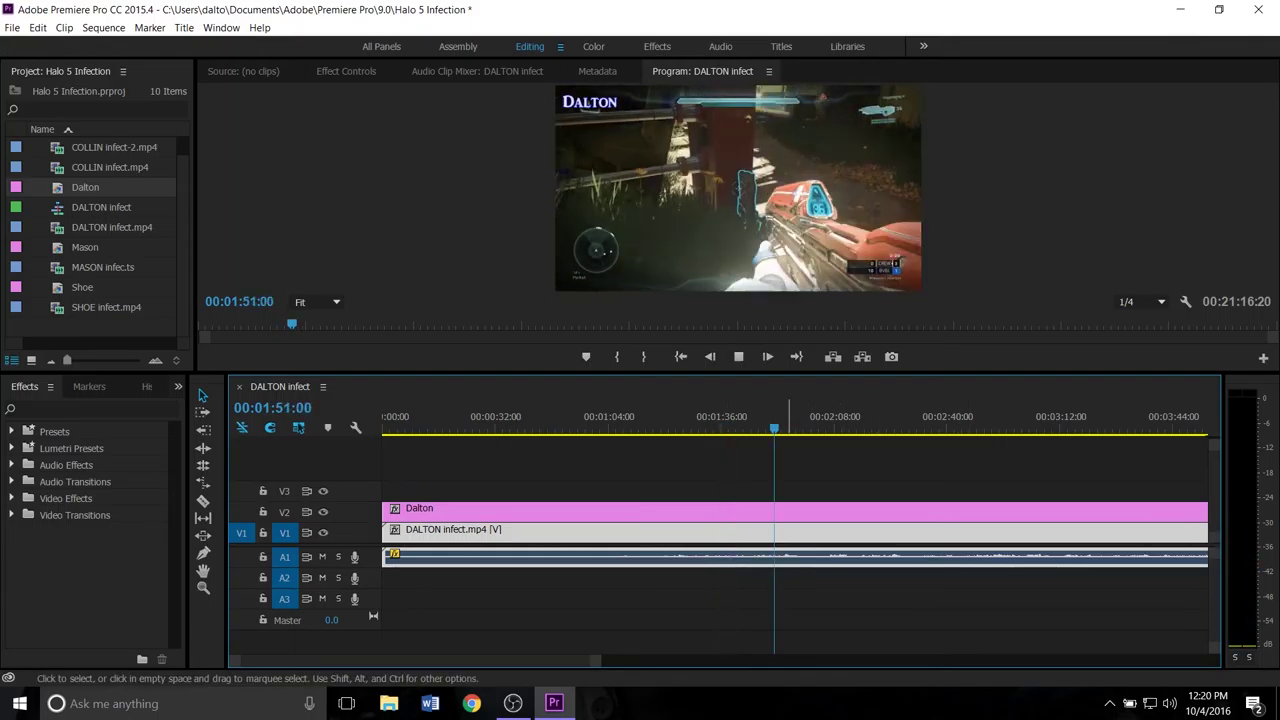
{"action": "key", "text": "space"}
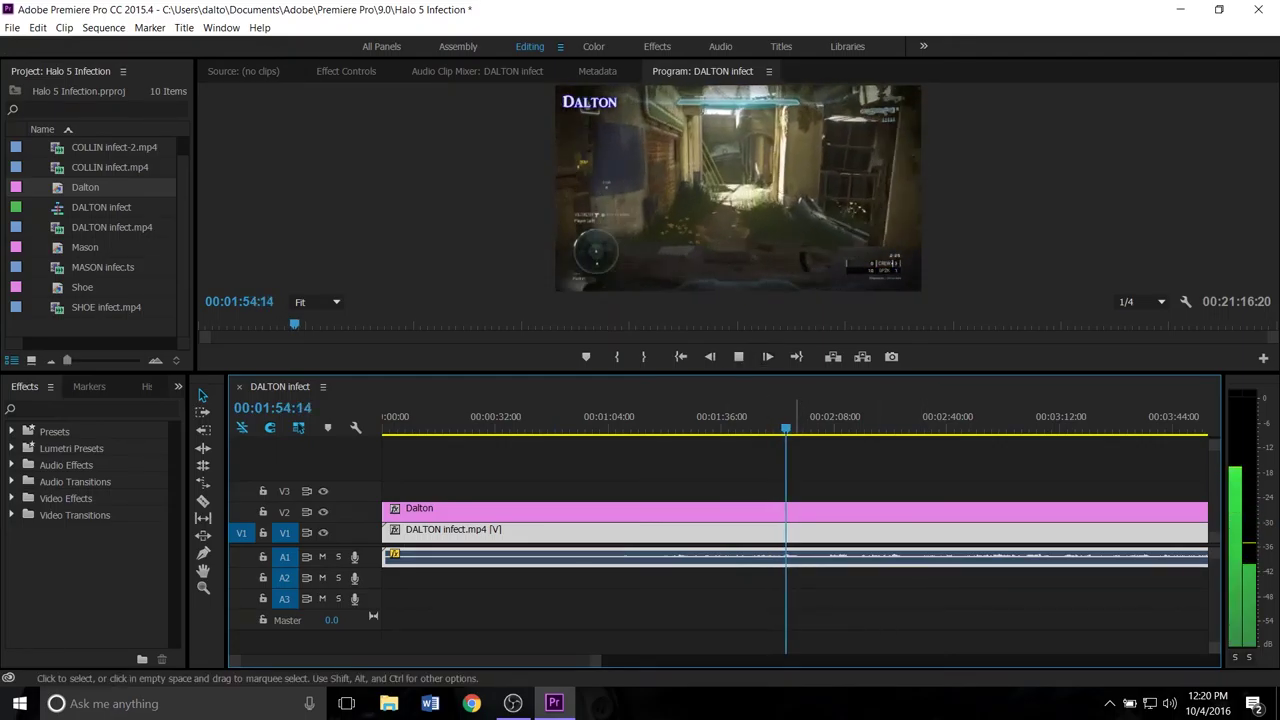
{"action": "key", "text": "space"}
{"action": "key", "text": "space"}
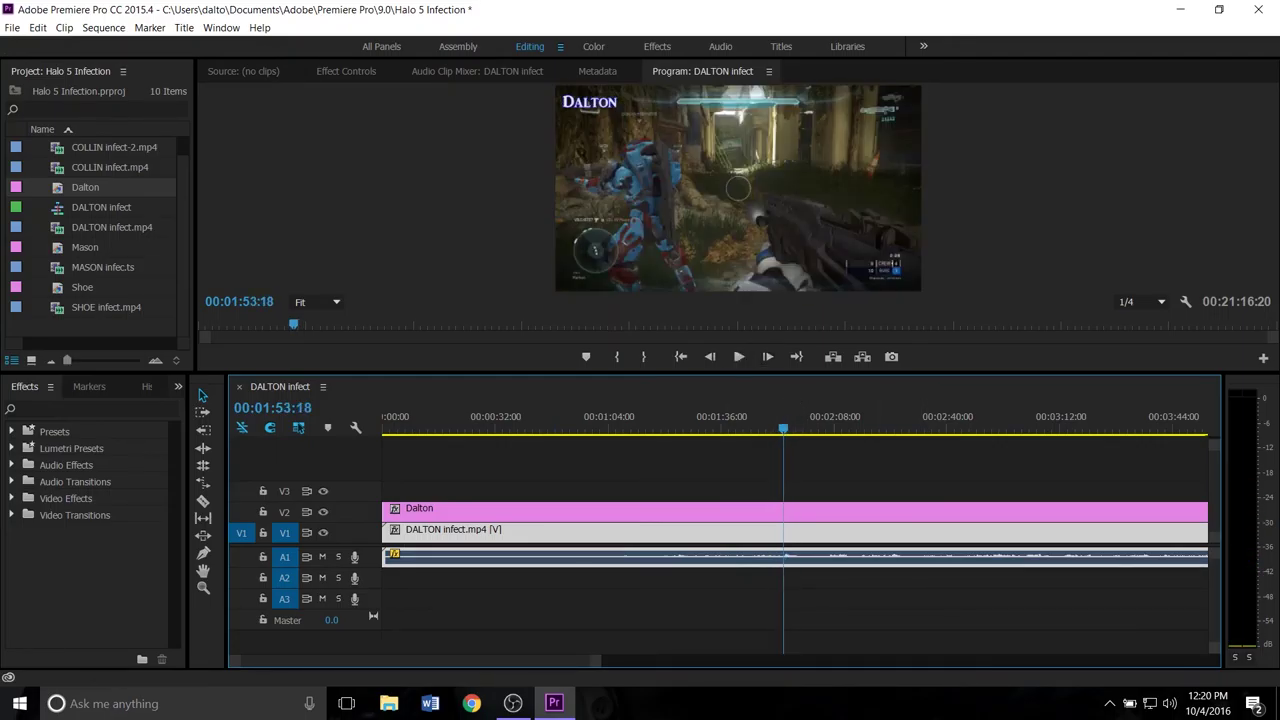
{"action": "key", "text": "space"}
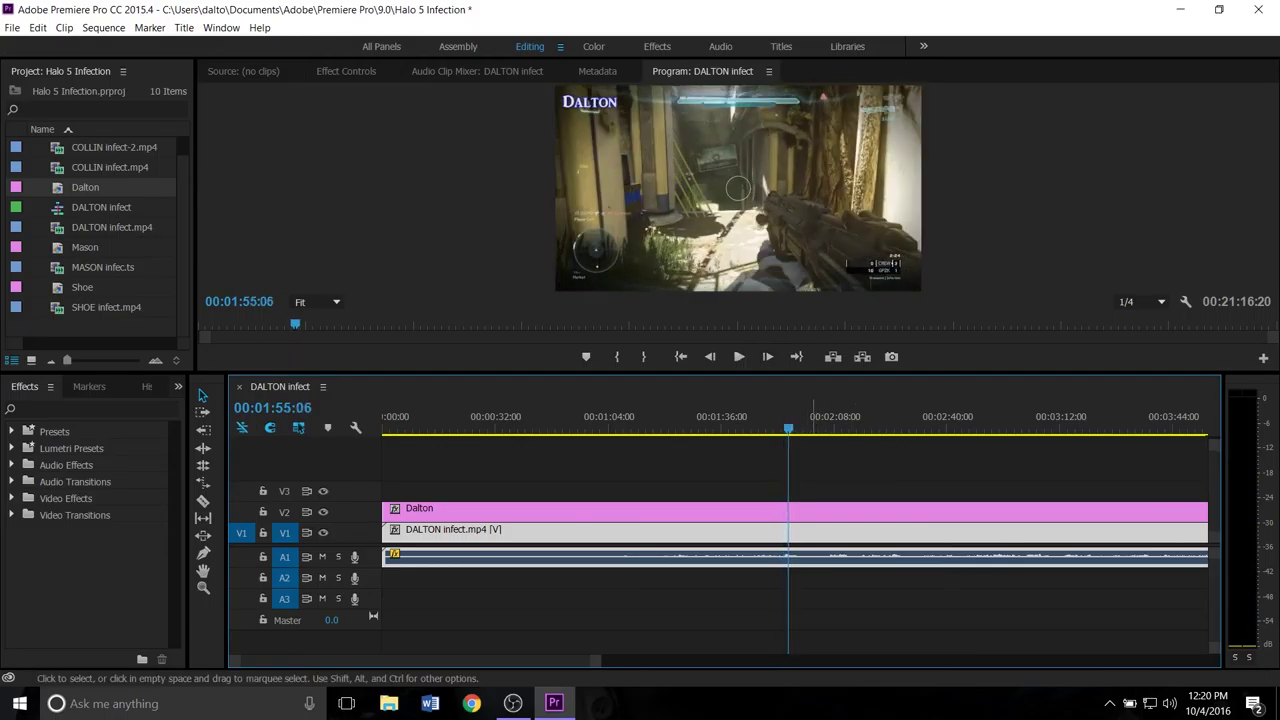
- Unlink the audio of DALTON infect.mp4 from its video and select only the audio on A1
{"action": "left_click", "coordinate": [785, 420]}
{"action": "right_click", "coordinate": [516, 556]}
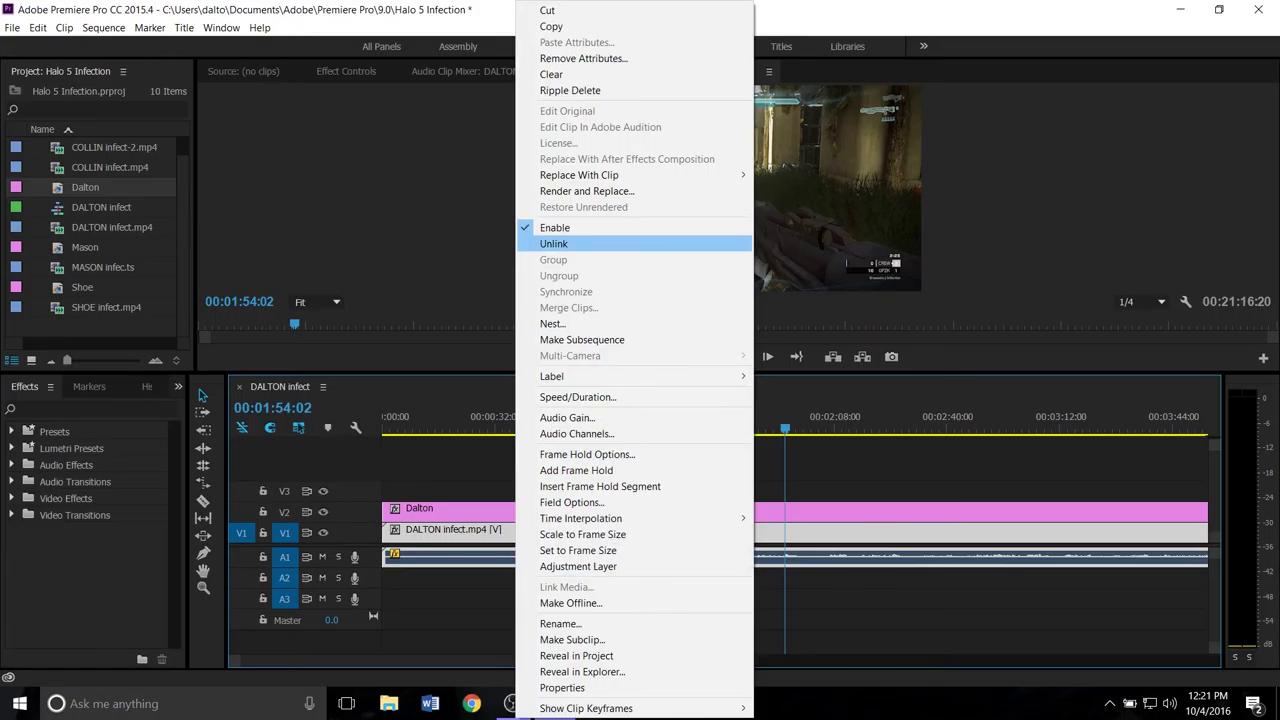
{"action": "left_click", "coordinate": [553, 243]}
{"action": "left_click_drag", "start_coordinate": [386, 557], "coordinate": [472, 557]}
- Shift the unlinked A1 audio slightly earlier around 00:01:54 to line it up with the video, and play it to check the sync
{"action": "key", "text": "equal"}
{"action": "key", "text": "equal"}
{"action": "key", "text": "equal"}
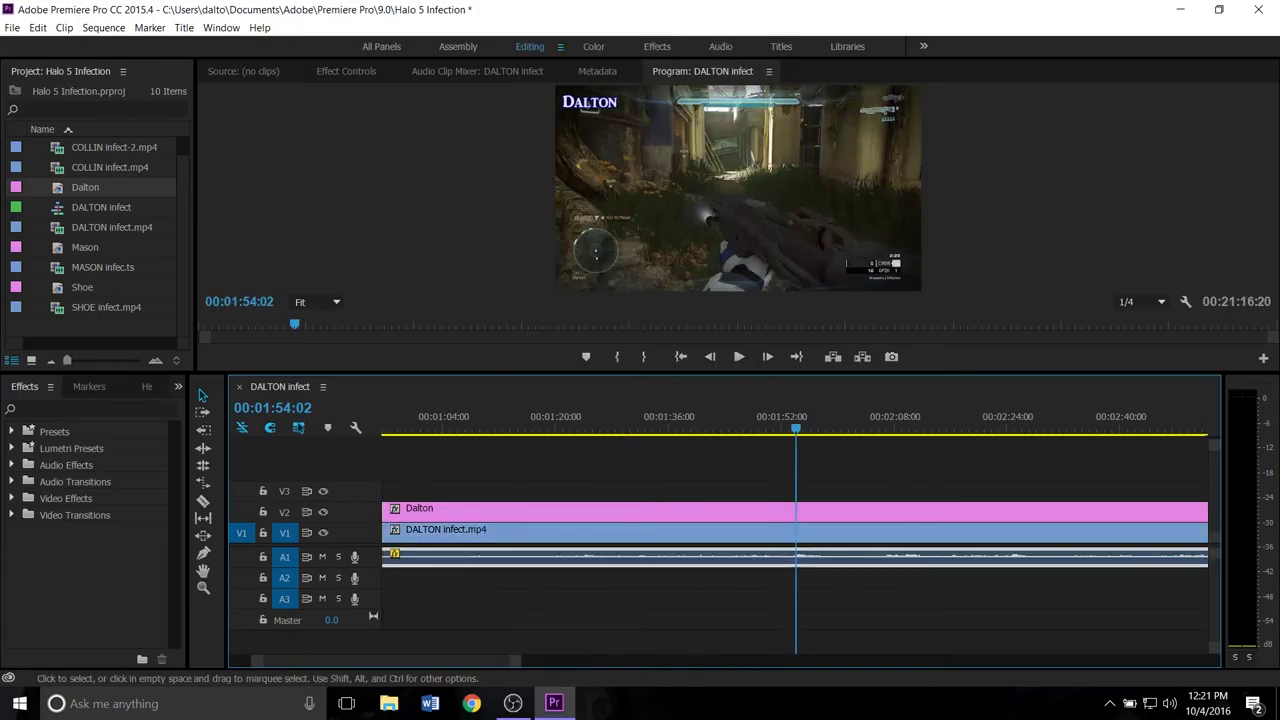
{"action": "key", "text": "minus"}
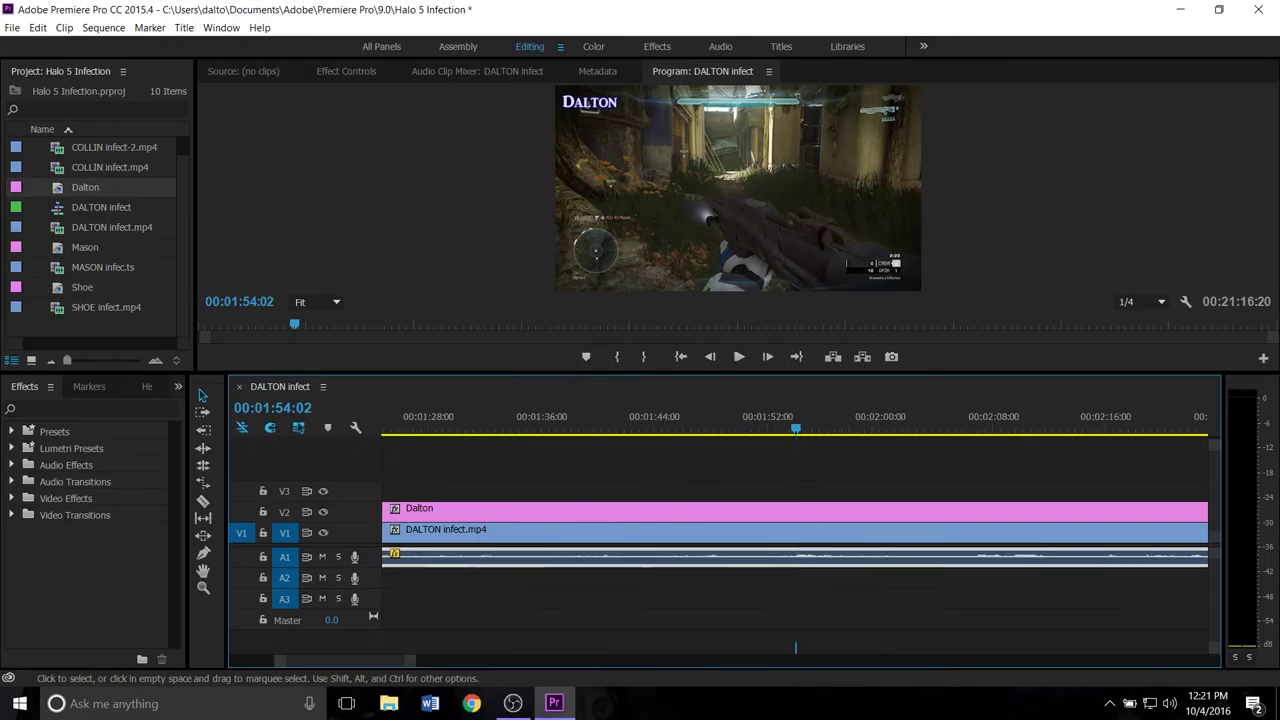
{"action": "key", "text": "equal"}
{"action": "key", "text": "equal"}
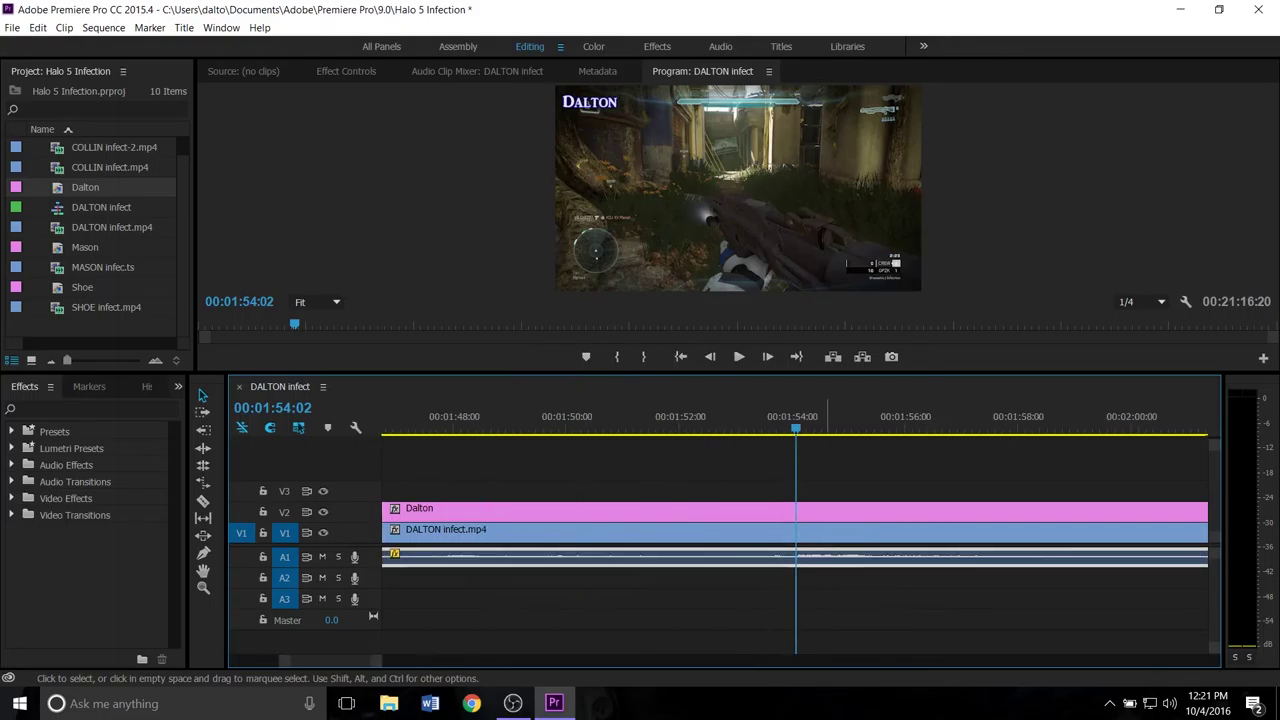
{"action": "left_click", "coordinate": [779, 416]}
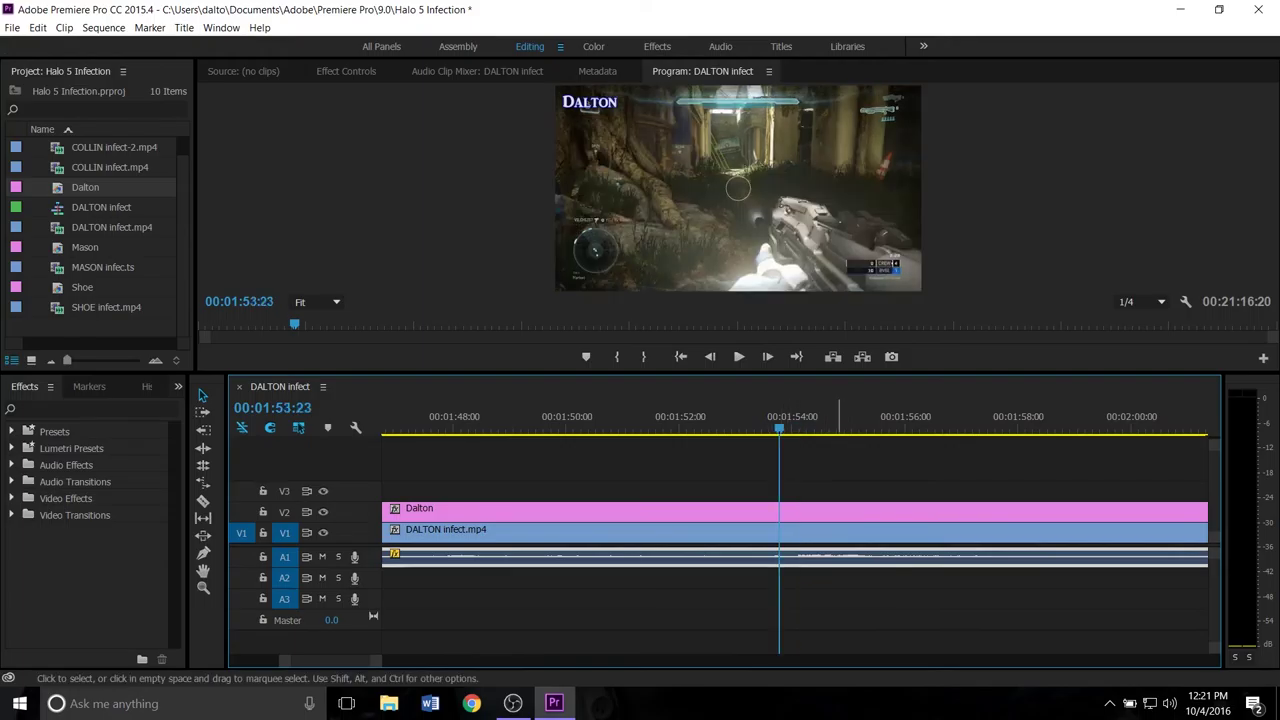
{"action": "left_click_drag", "start_coordinate": [836, 557], "coordinate": [831, 557]}
{"action": "key", "text": "space"}
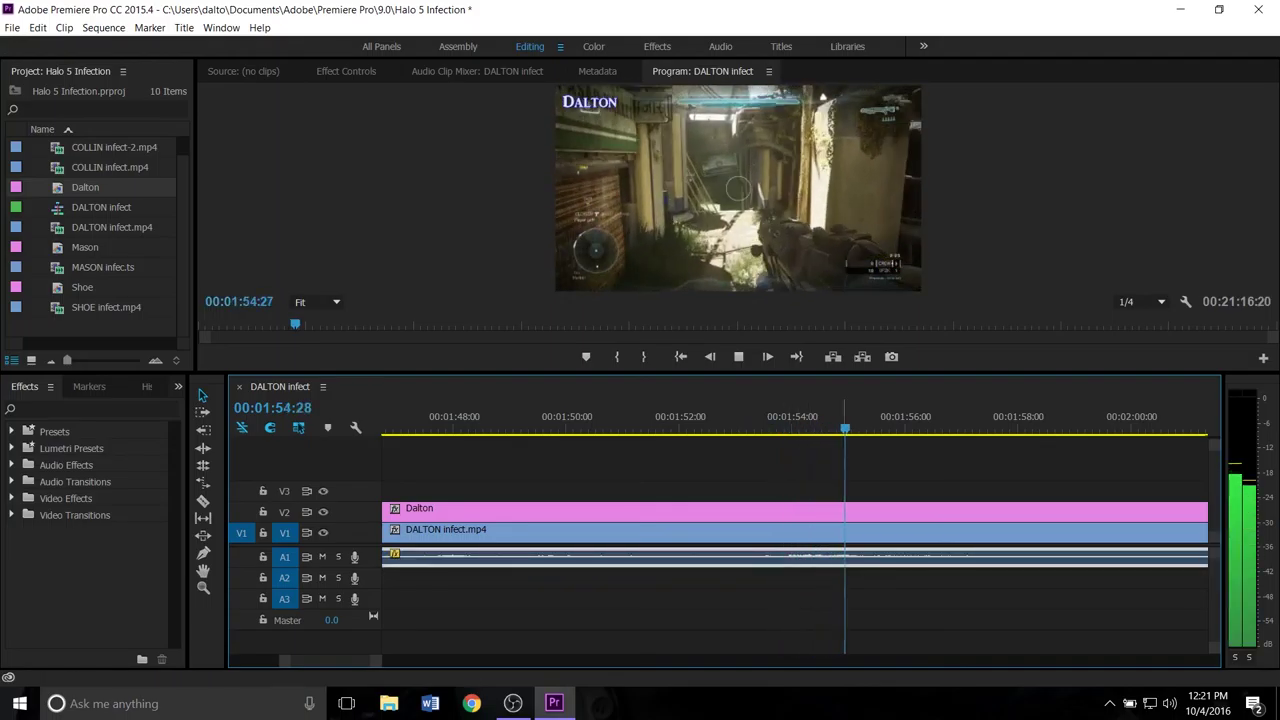
{"action": "key", "text": "minus"}
{"action": "key", "text": "minus"}
{"action": "key", "text": "minus"}
{"action": "key", "text": "minus"}
{"action": "key", "text": "minus"}
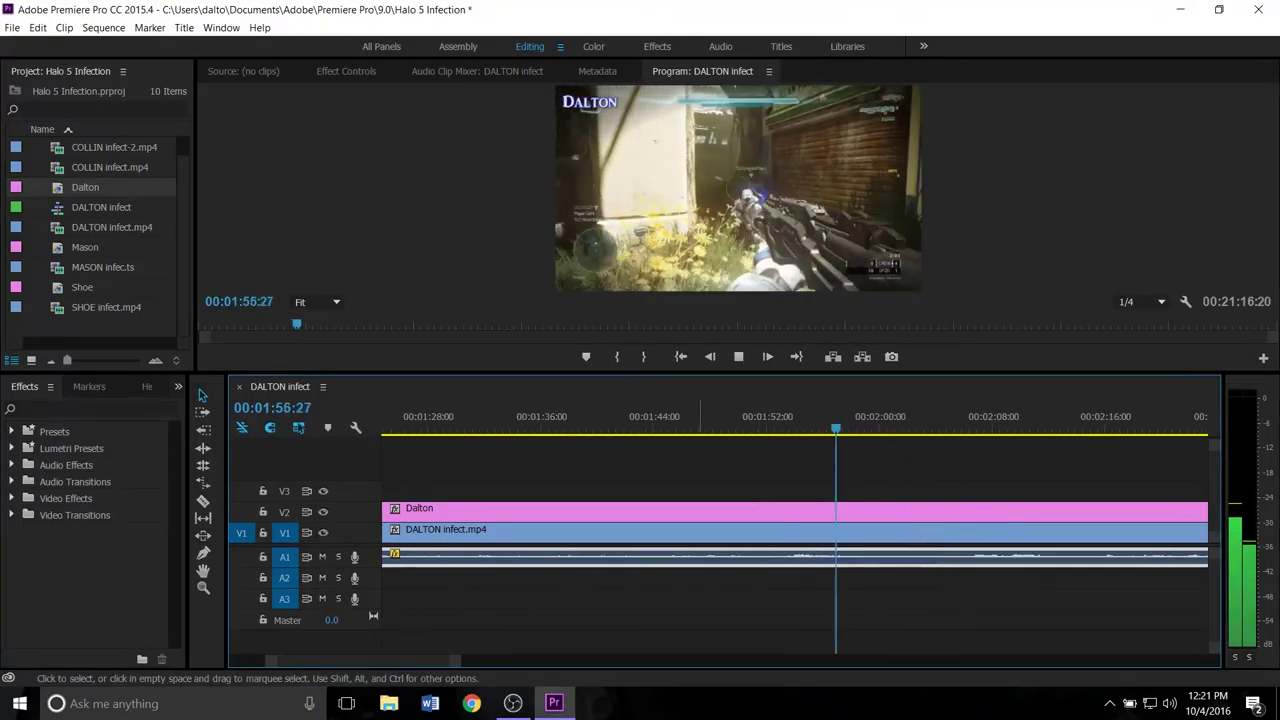
- Stop the playback of the DALTON infect sequence and deselect the A1 audio
{"action": "key", "text": "space"}
{"action": "left_click_drag", "start_coordinate": [433, 557], "coordinate": [381, 557]}
{"action": "left_click", "coordinate": [783, 600]}
{"action": "key", "text": "minus"}
{"action": "key", "text": "minus"}
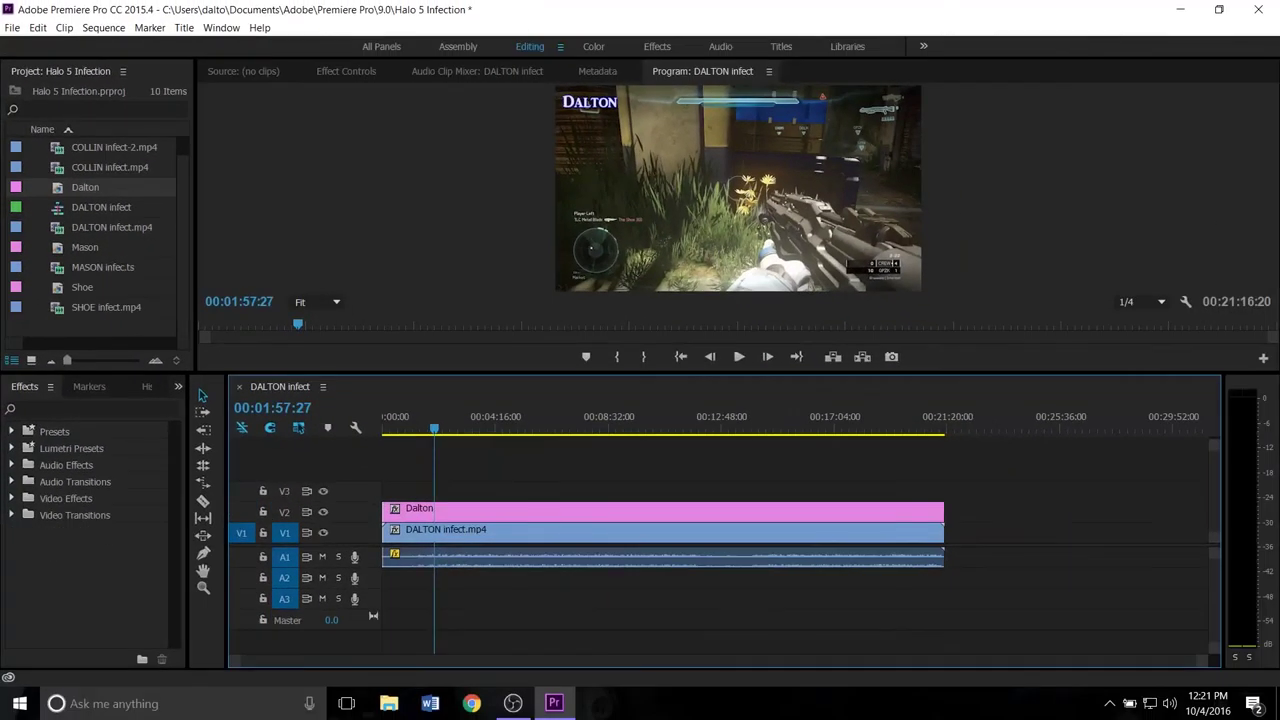
- Create a new sequence from the DALTON infect sequence so it is nested as a clip, and close the original sequence's timeline
{"action": "right_click", "coordinate": [103, 207]}
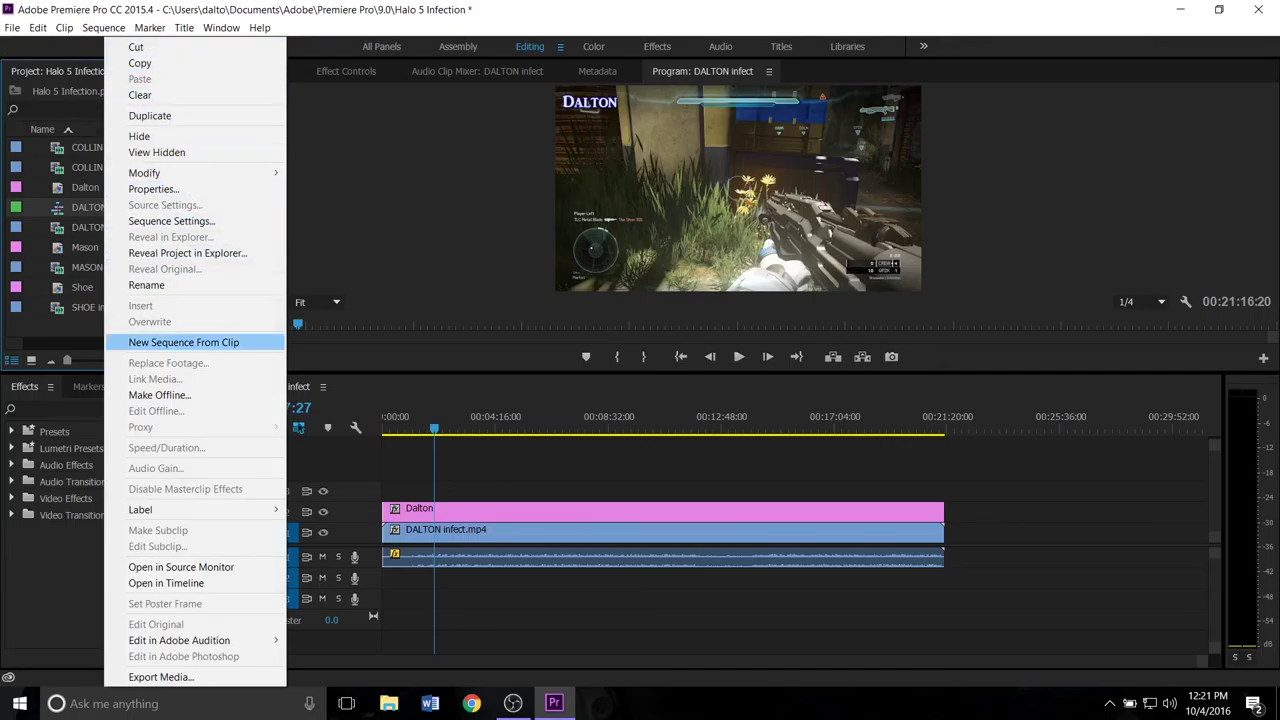
{"action": "left_click", "coordinate": [183, 342]}
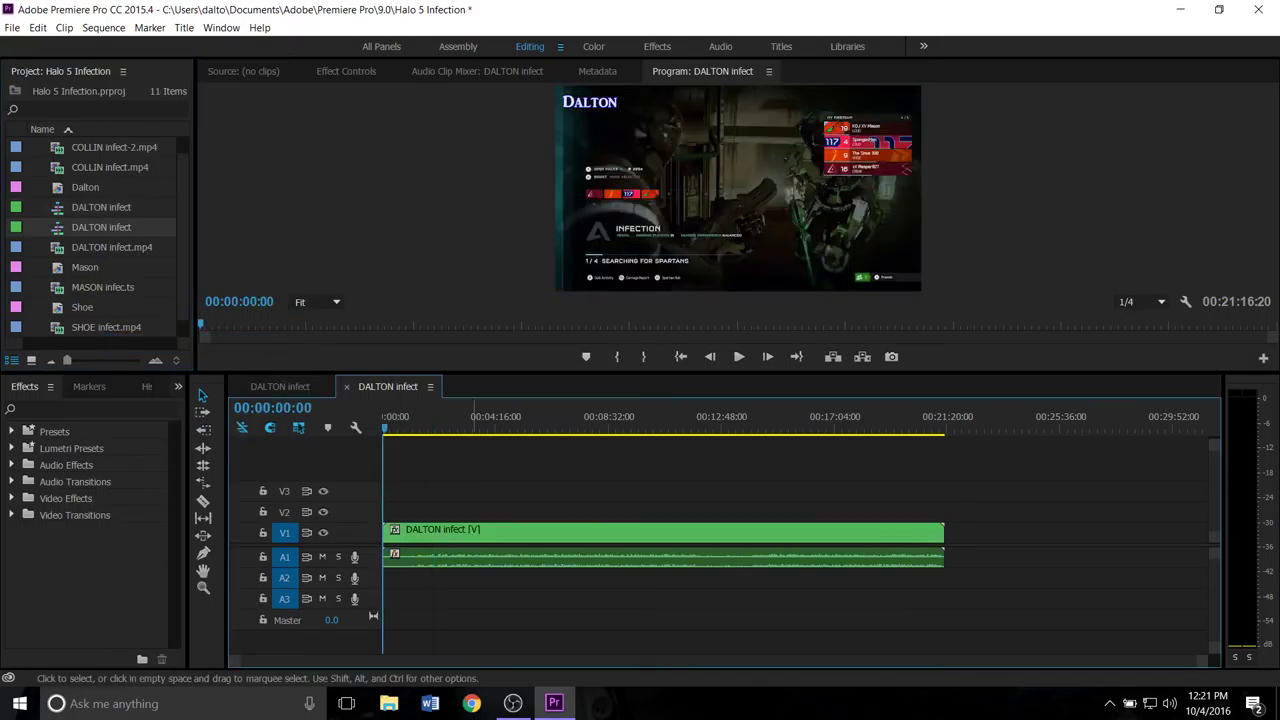
{"action": "left_click", "coordinate": [280, 387]}
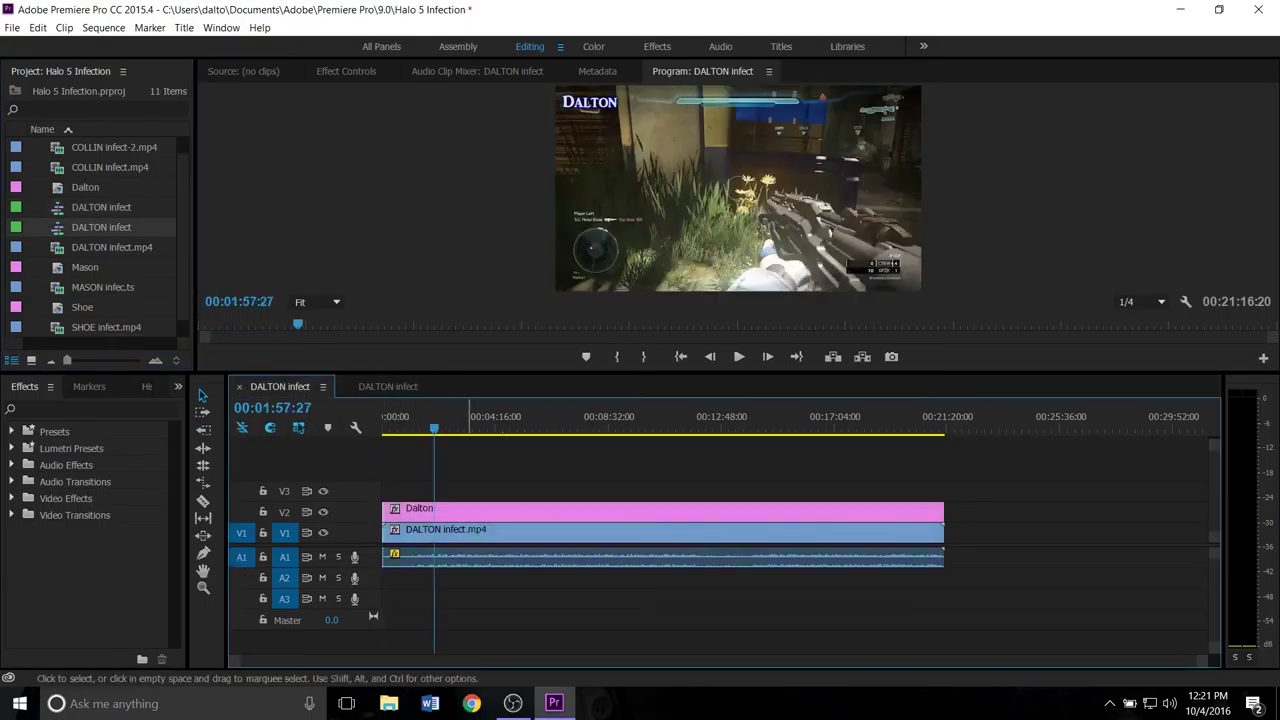
{"action": "left_click", "coordinate": [388, 386]}
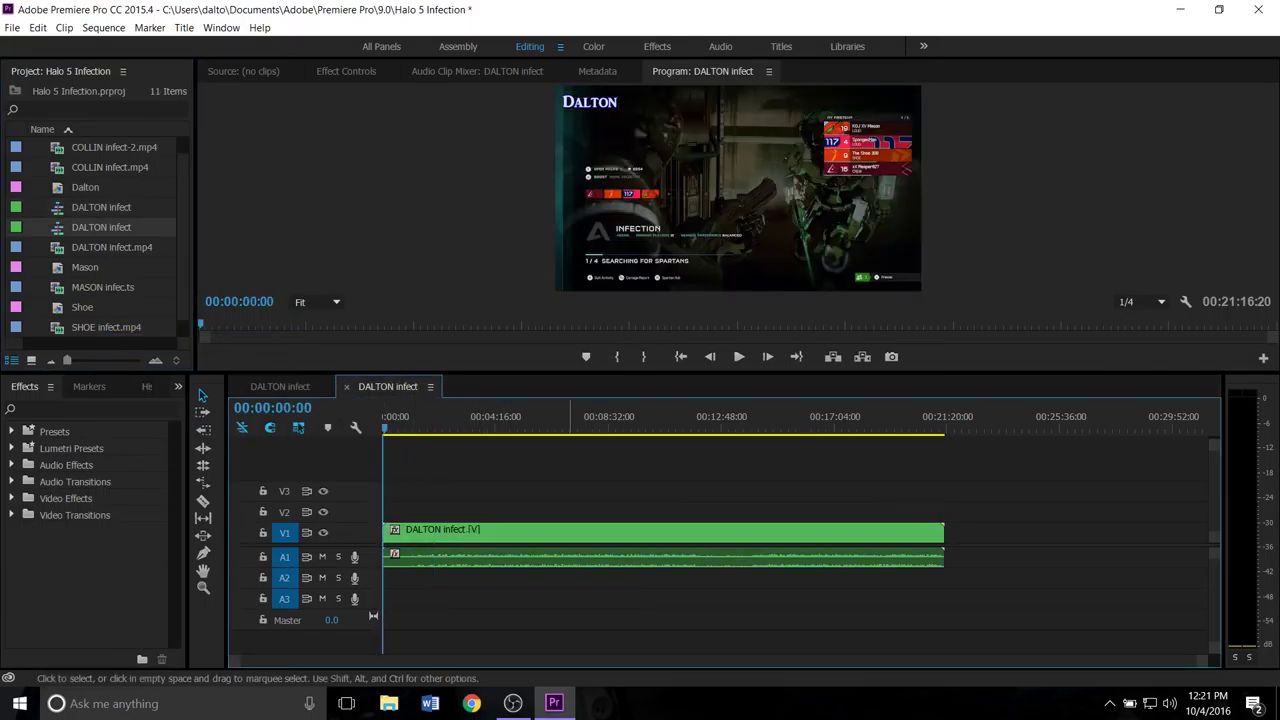
{"action": "left_click", "coordinate": [239, 387]}
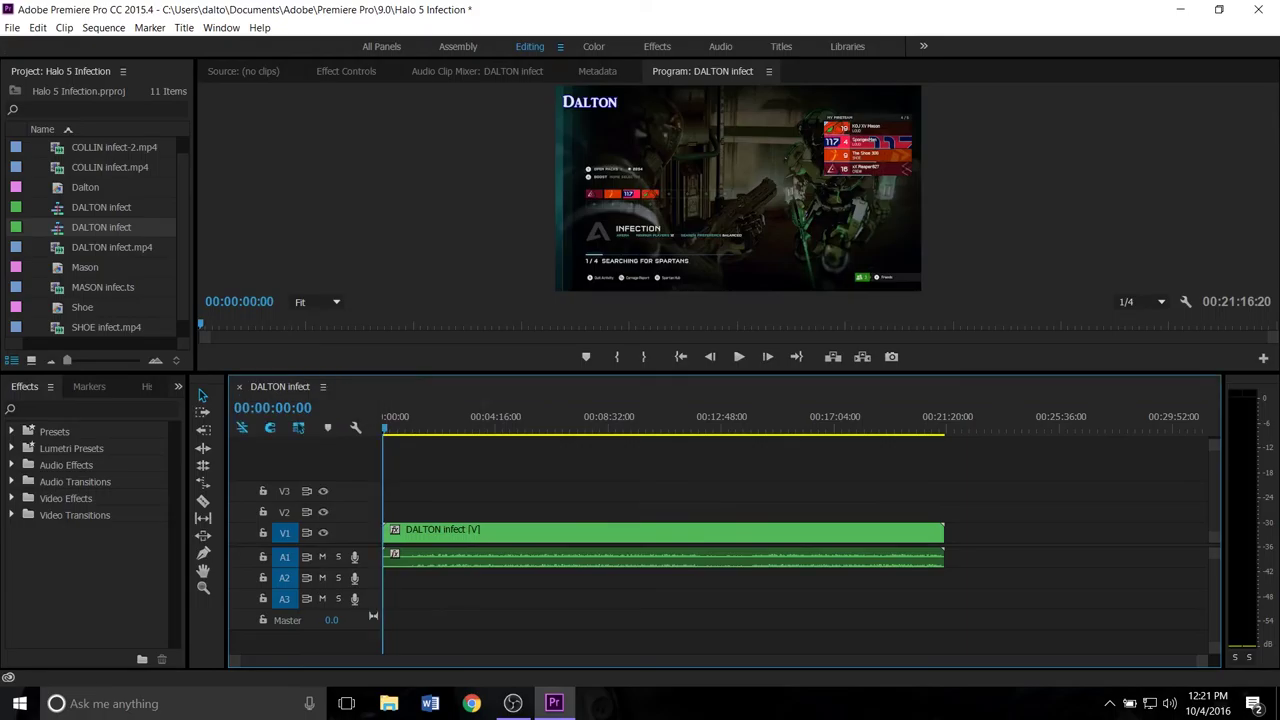
- Rename the new sequence containing the nested DALTON infect clip as SYNC
{"action": "left_click", "coordinate": [102, 228]}
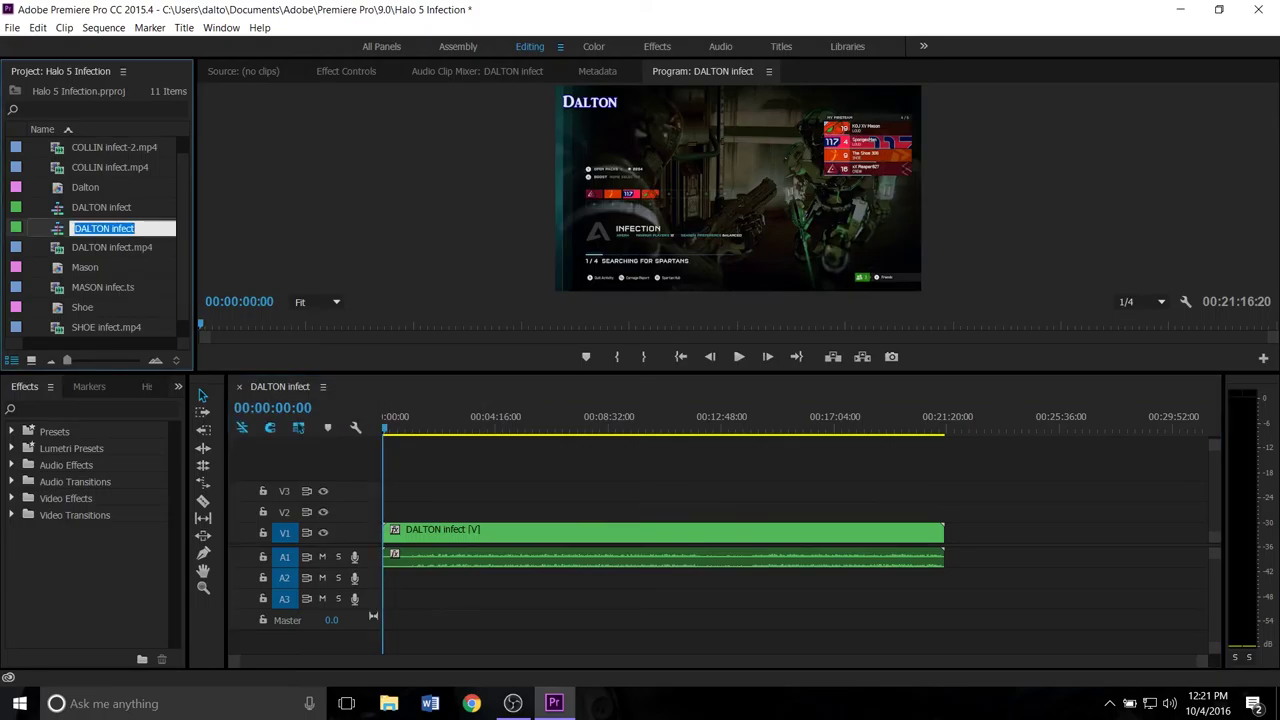
{"action": "type", "text": "SYNC"}
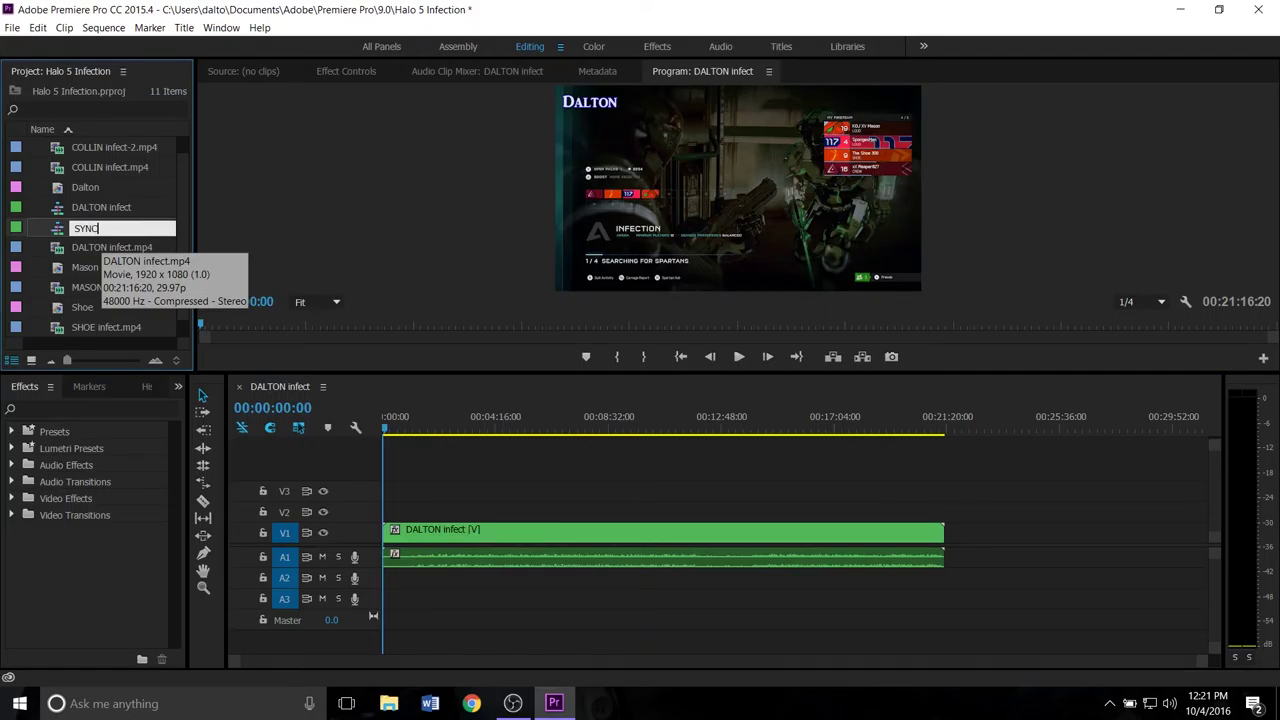
{"action": "key", "text": "Tab"}
{"action": "key", "text": "Escape"}
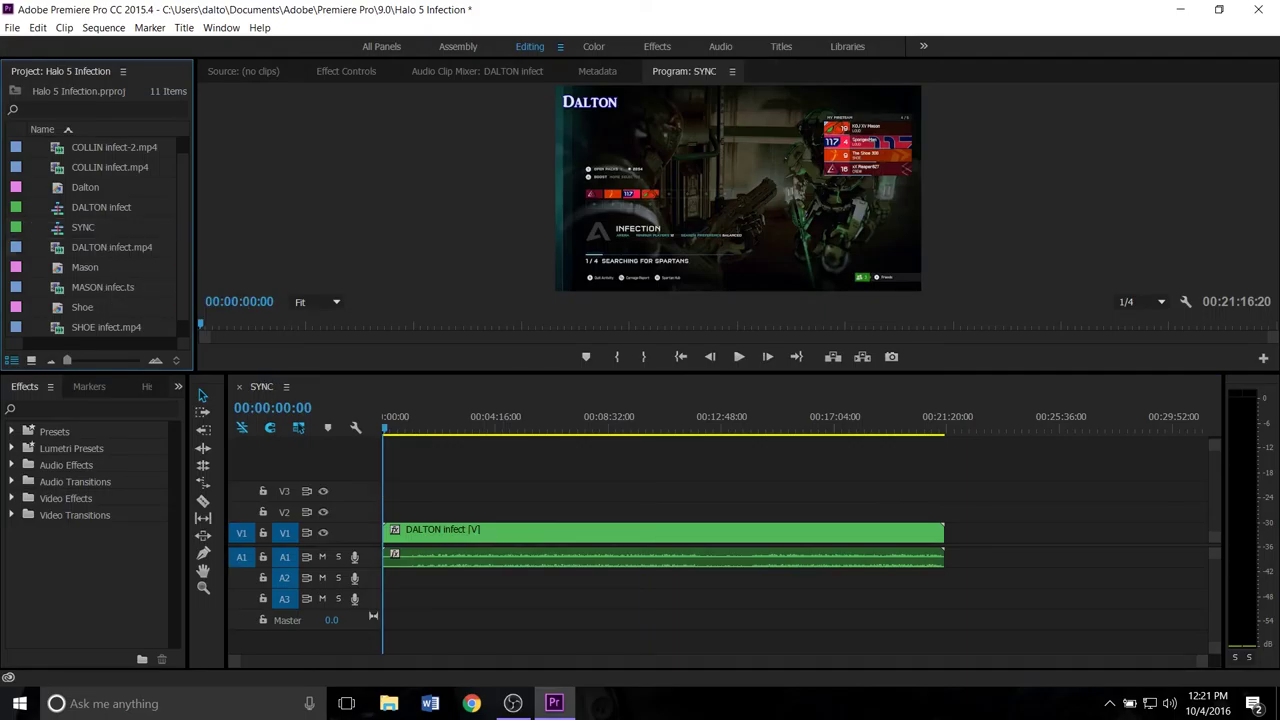
- Create a new bin in the project, keeping its default name Bin
{"action": "scroll", "coordinate": [98, 240], "scroll_direction": "down", "scroll_amount": 1}
{"action": "scroll", "coordinate": [98, 240], "scroll_direction": "up", "scroll_amount": 2}
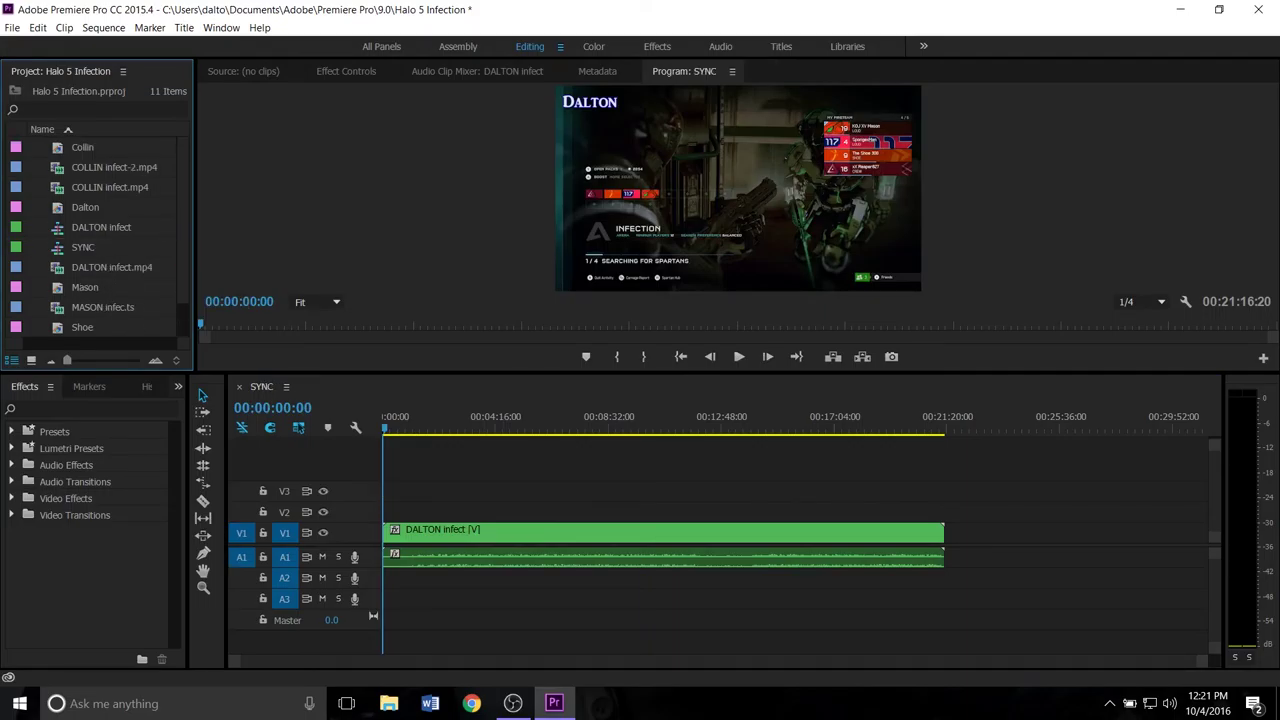
{"action": "scroll", "coordinate": [100, 236], "scroll_direction": "down", "scroll_amount": 1}
{"action": "right_click", "coordinate": [98, 328]}
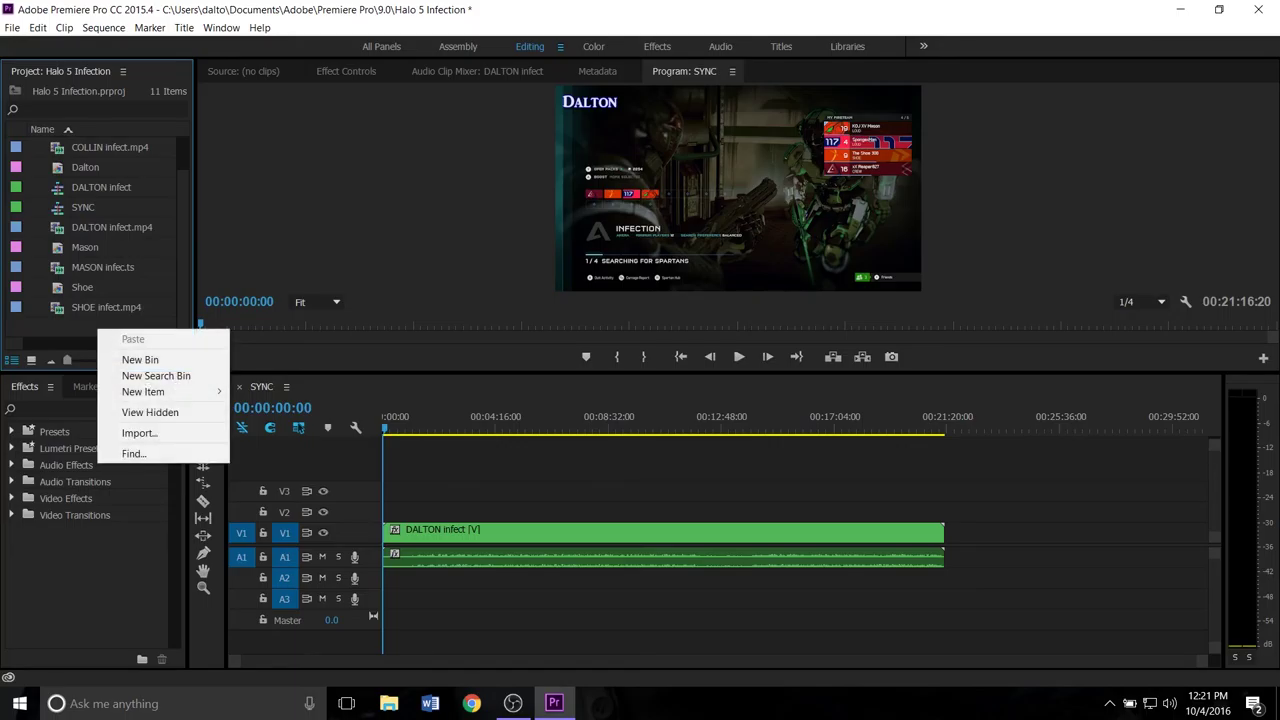
{"action": "key", "text": "Escape"}
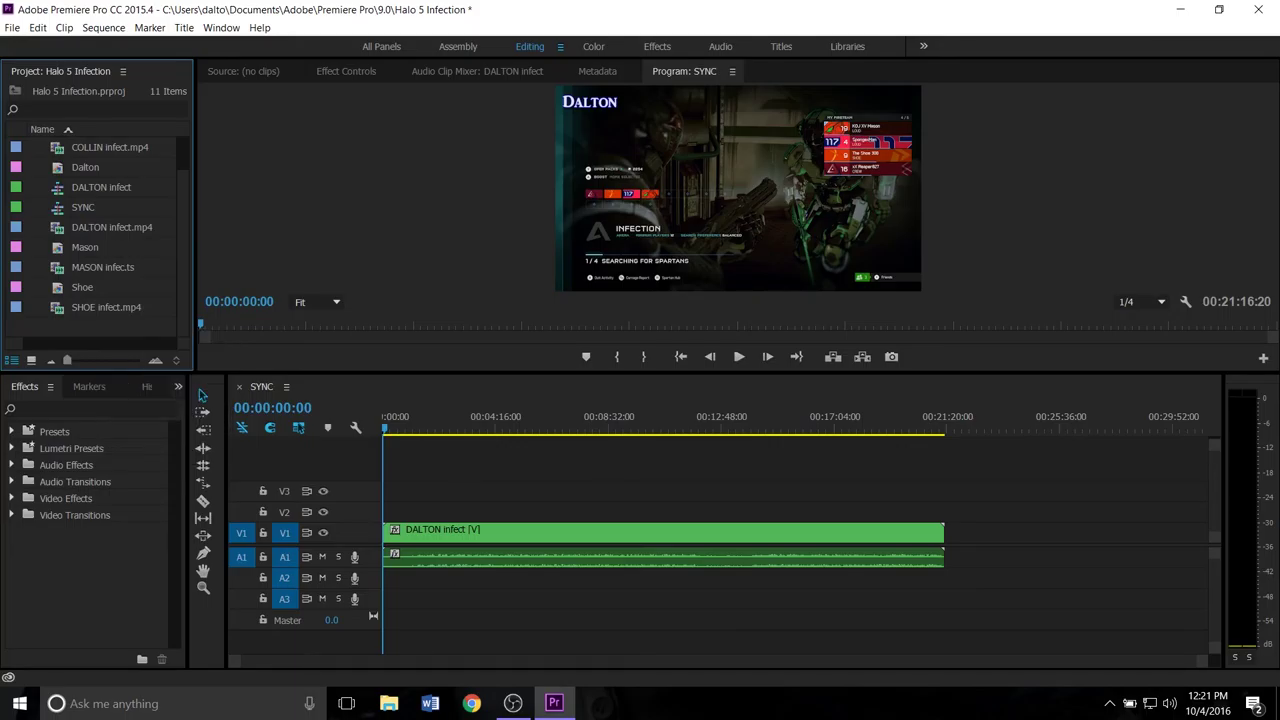
{"action": "right_click", "coordinate": [77, 328]}
{"action": "left_click", "coordinate": [117, 356]}
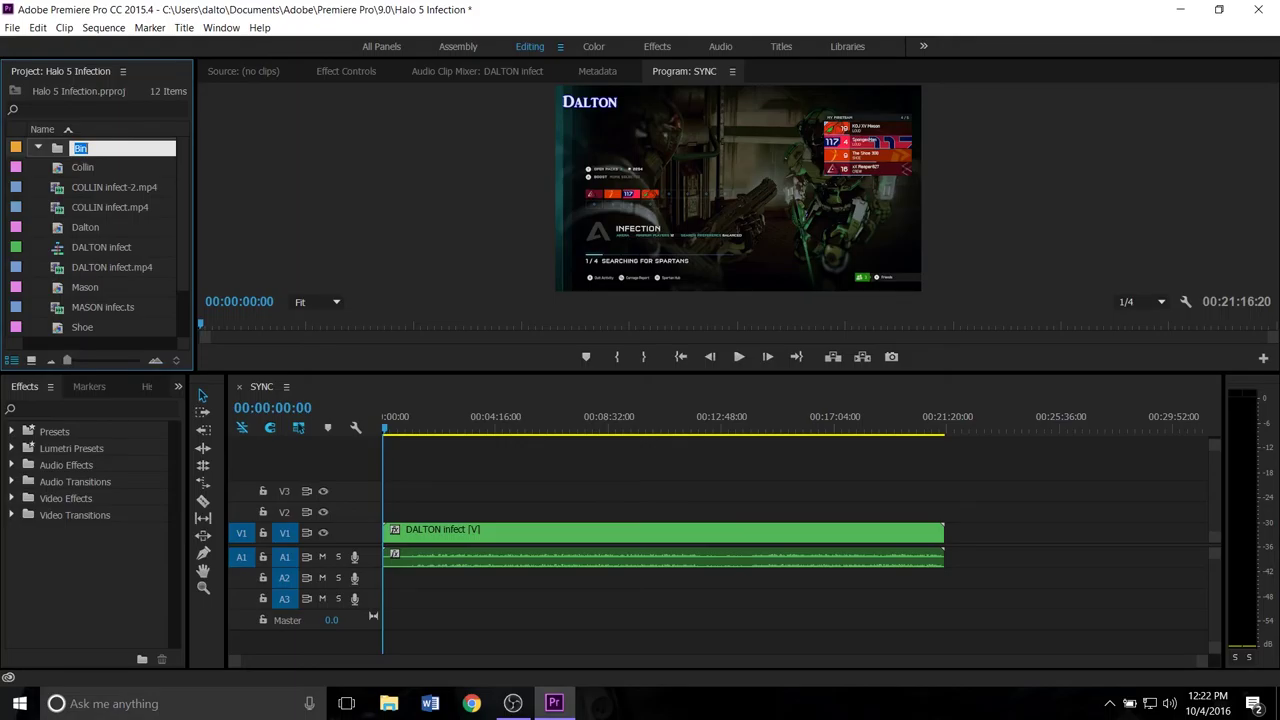
- Move the Dalton title, the DALTON infect sequence and DALTON infect.mp4 into the Bin, and collapse it
{"action": "left_click_drag", "start_coordinate": [38, 228], "coordinate": [104, 265]}
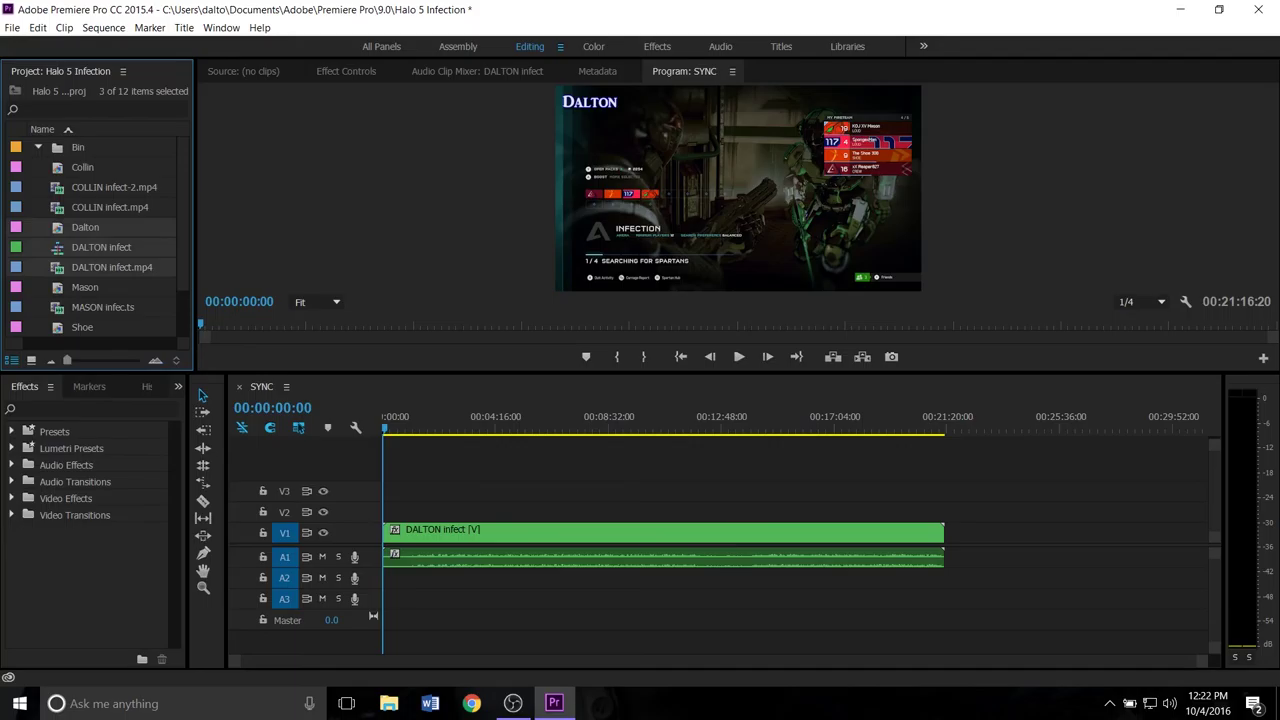
{"action": "left_click_drag", "start_coordinate": [104, 265], "coordinate": [78, 148]}
{"action": "left_click", "coordinate": [38, 147]}
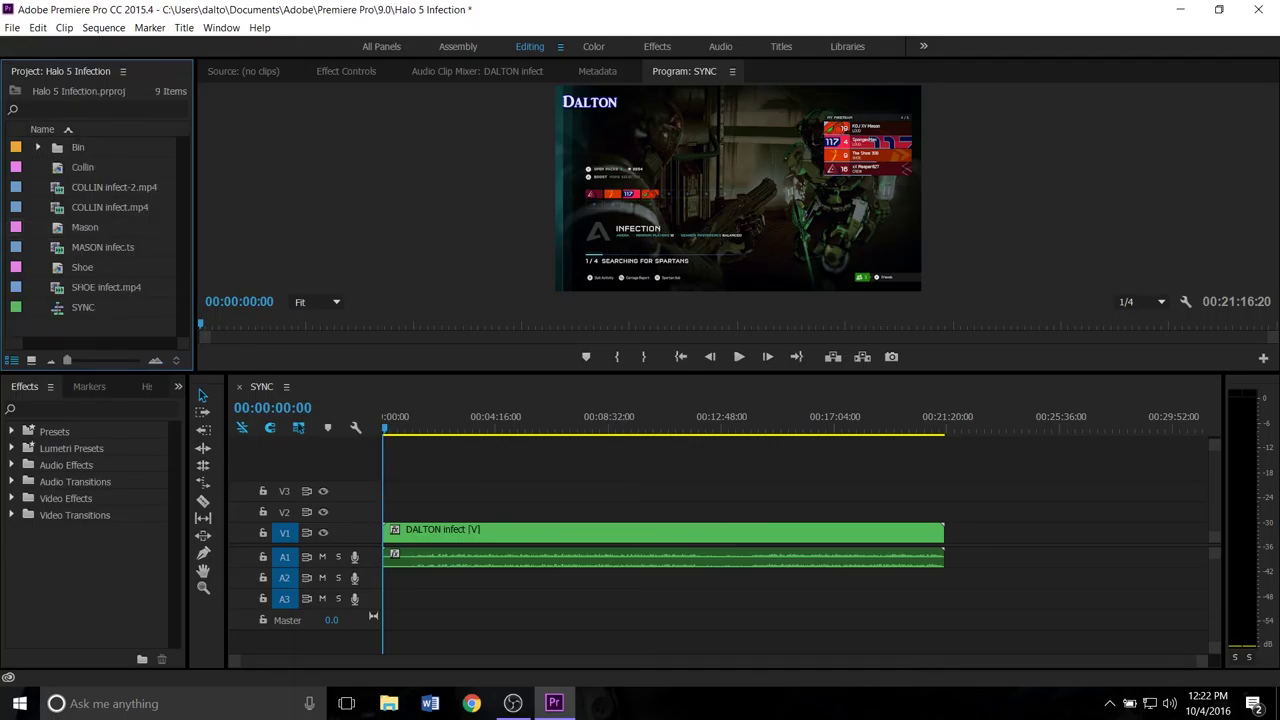
- Create a new sequence named SHOE with the ARRI 1080p 30 preset
{"action": "left_click_drag", "start_coordinate": [426, 489], "coordinate": [515, 555]}
{"action": "left_click", "coordinate": [508, 464]}
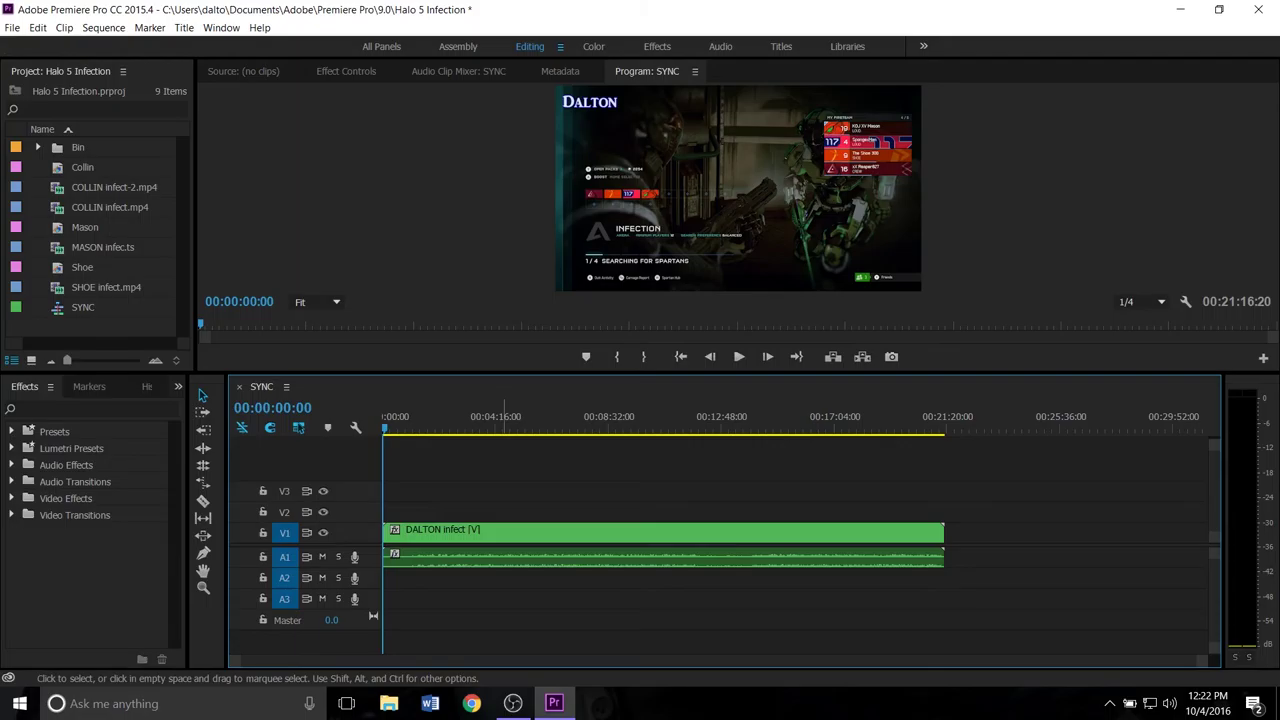
{"action": "key", "text": "ctrl+n"}
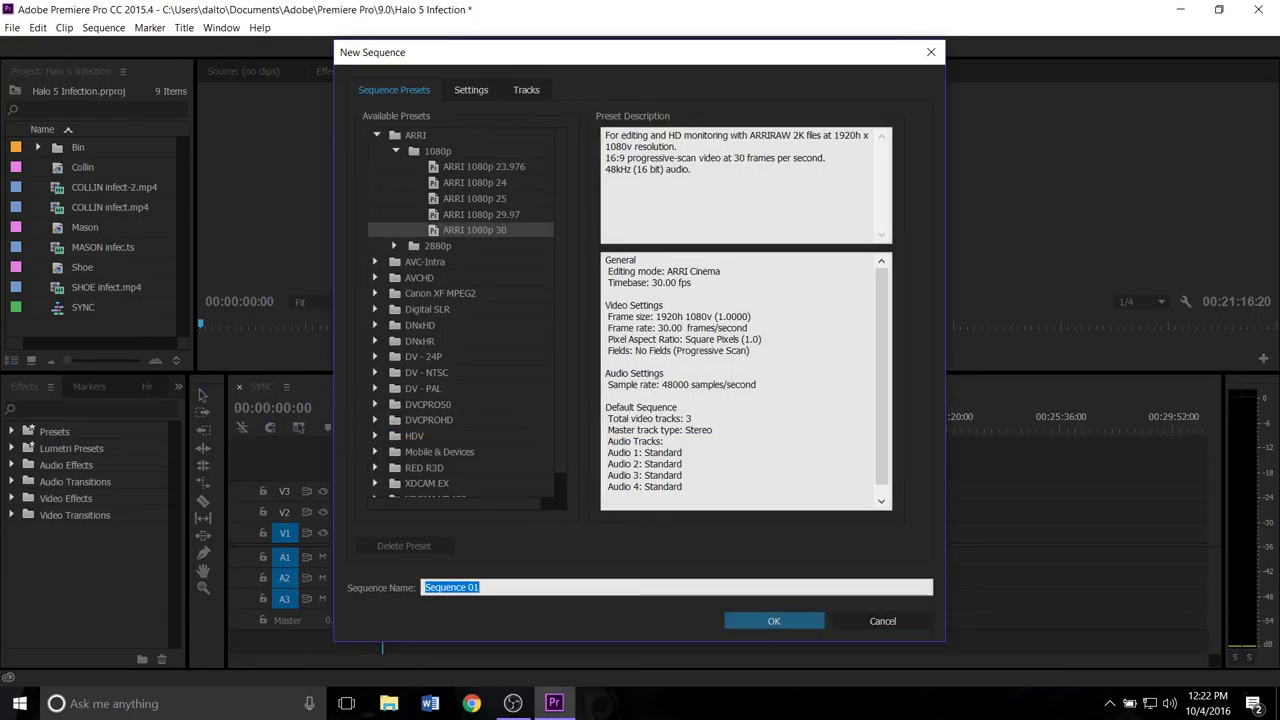
{"action": "type", "text": "SHOE"}
{"action": "key", "text": "Return"}
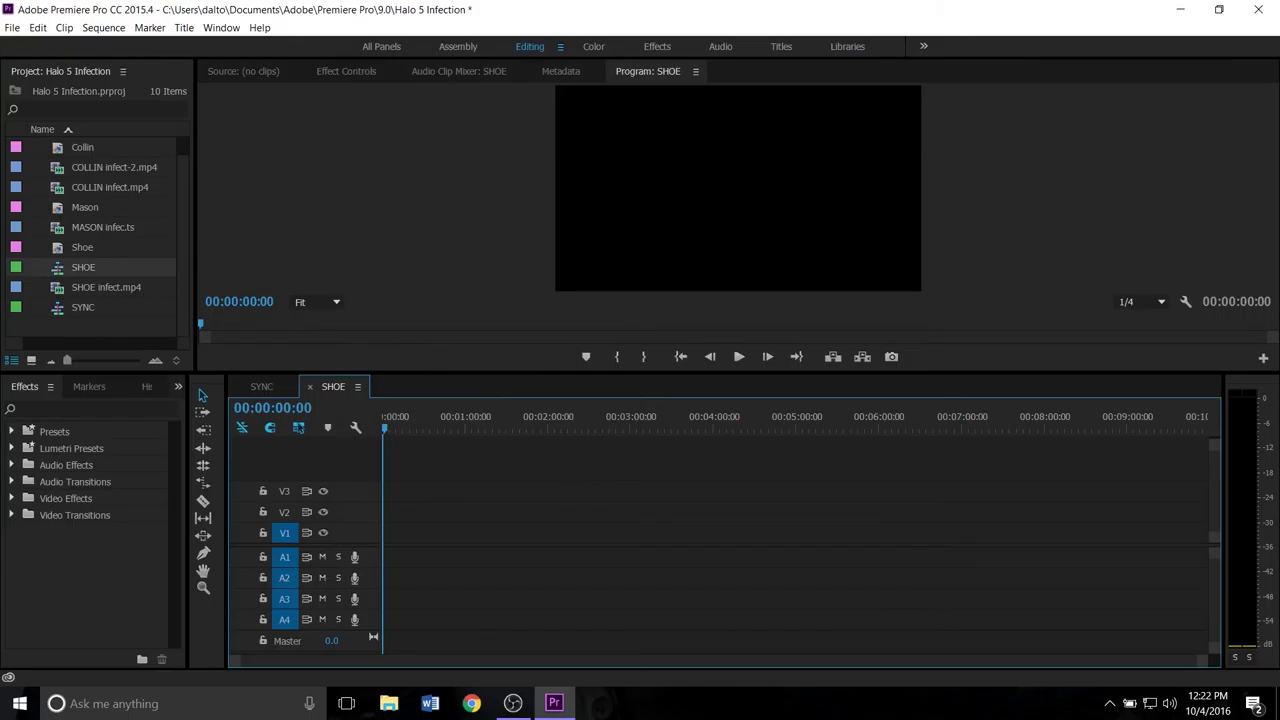
- Place SHOE infect.mp4 at the start of V1 and the Shoe title on V2 over the full length of the footage
{"action": "left_click_drag", "start_coordinate": [106, 287], "coordinate": [385, 532]}
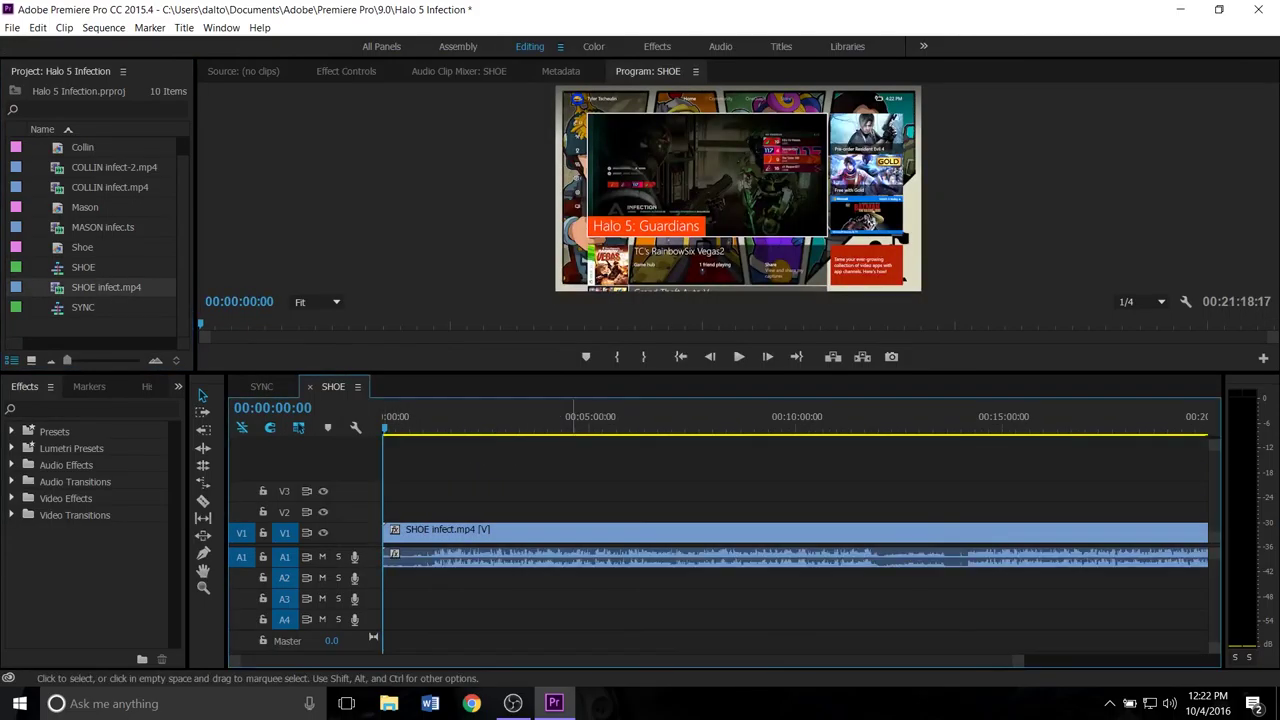
{"action": "key", "text": "minus"}
{"action": "left_click_drag", "start_coordinate": [82, 247], "coordinate": [943, 511]}
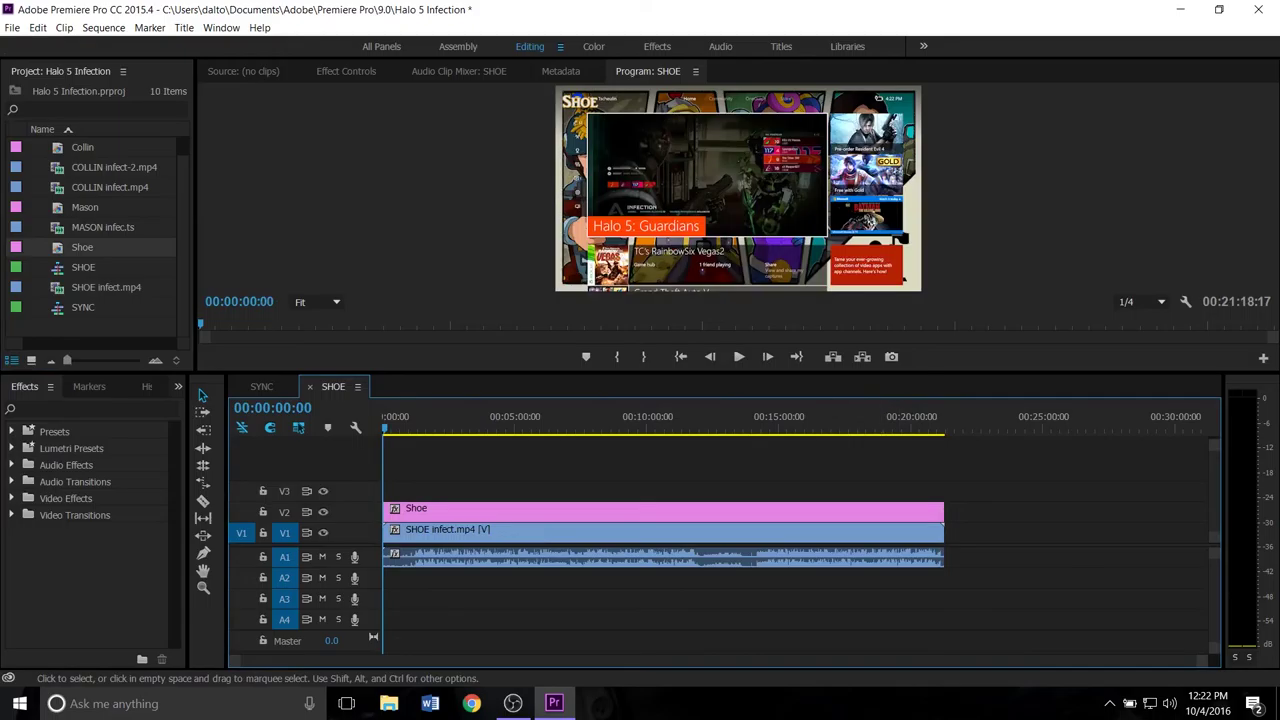
- Adjust the audio gain of SHOE infect.mp4 by -10 dB and play the sequence from about 00:10:18 to check the level
{"action": "left_click_drag", "start_coordinate": [649, 417], "coordinate": [655, 417]}
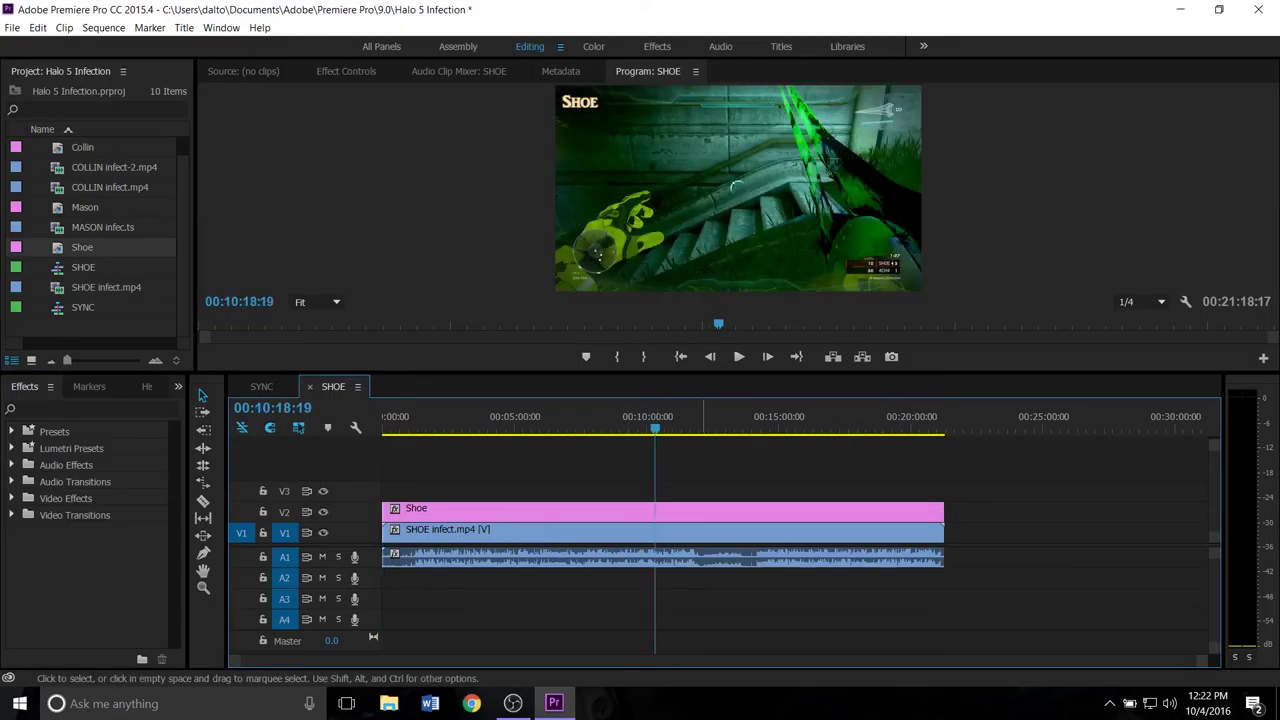
{"action": "right_click", "coordinate": [700, 556]}
{"action": "left_click", "coordinate": [771, 417]}
{"action": "type", "text": "-"}
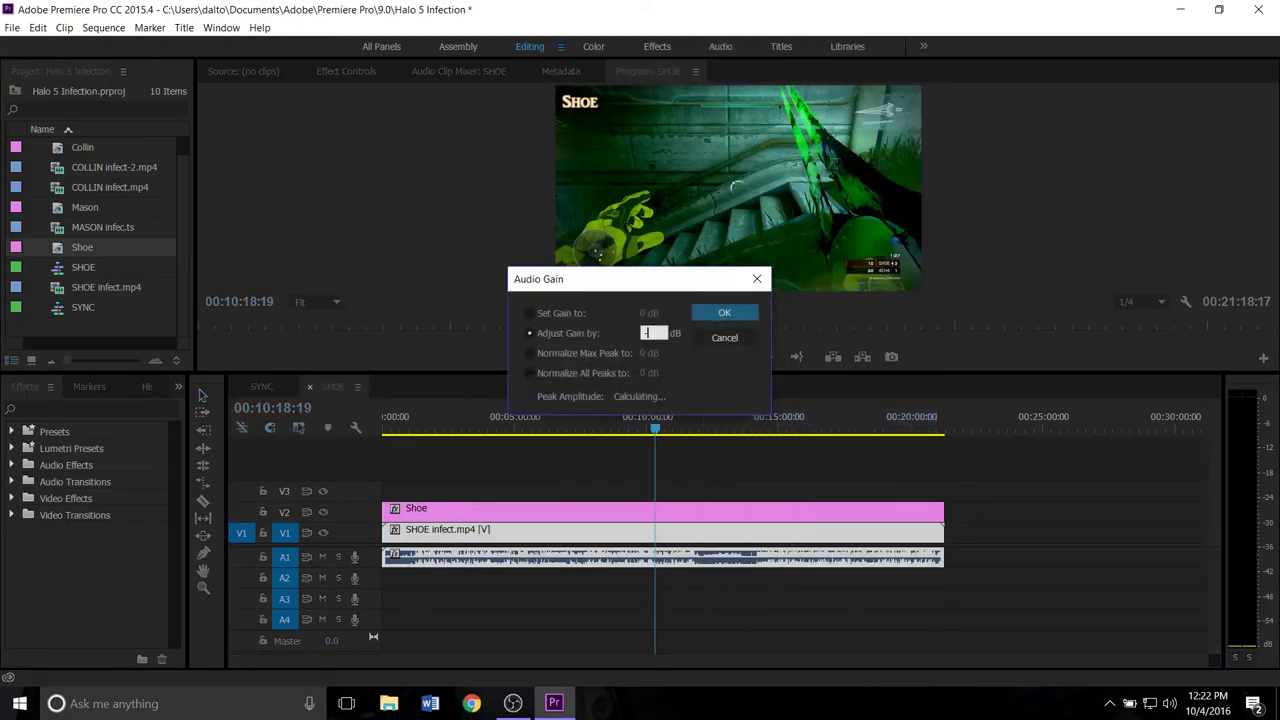
{"action": "type", "text": "10"}
{"action": "key", "text": "Return"}
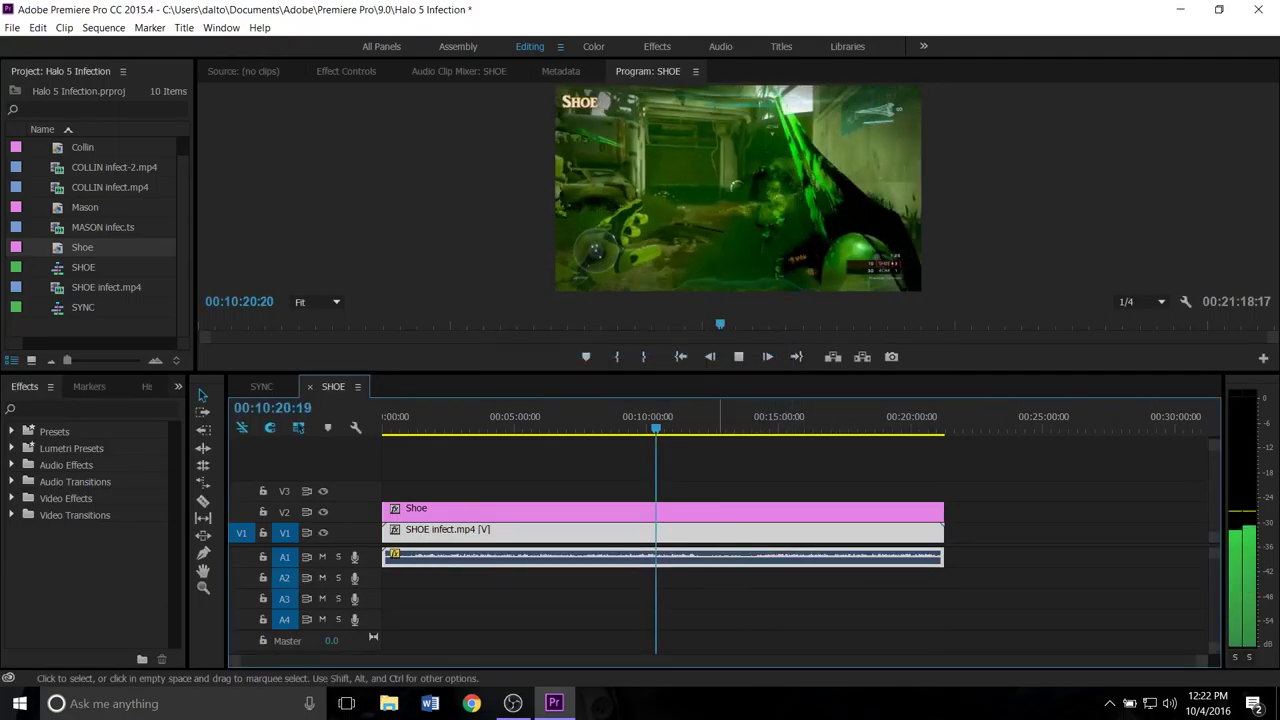
{"action": "key", "text": "space"}
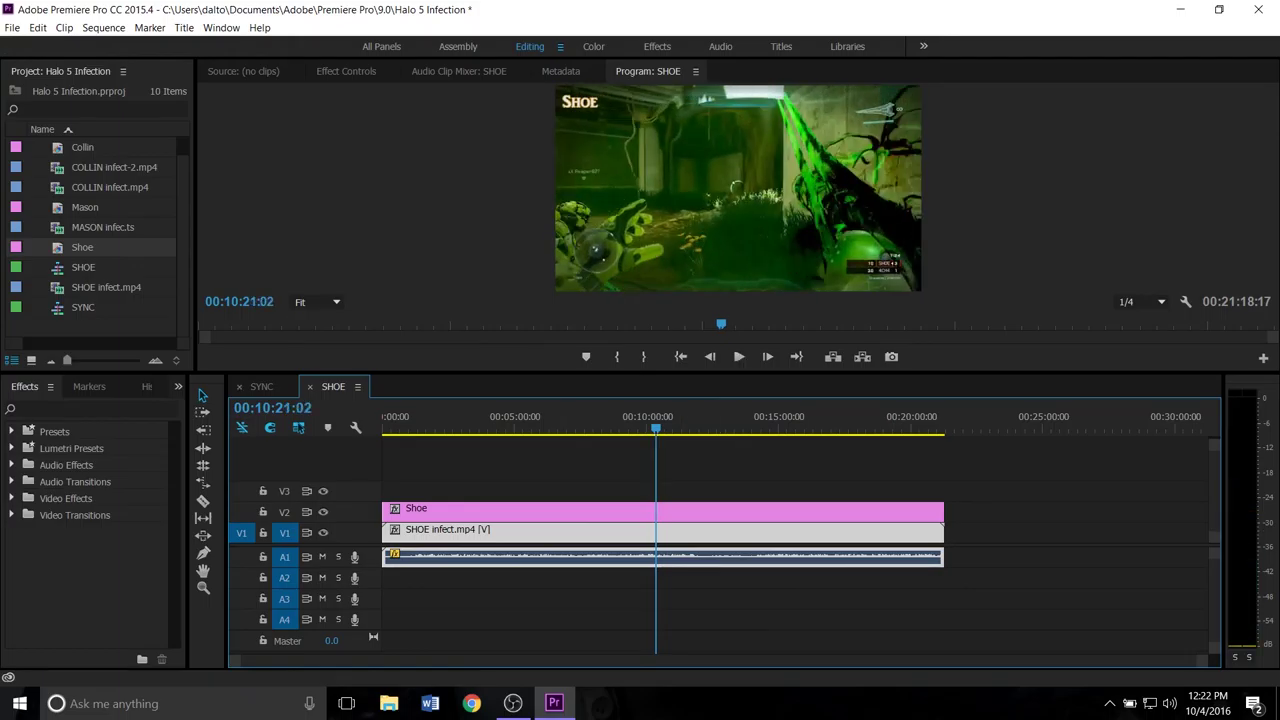
- Create a new sequence from the SHOE sequence so it is nested as a clip
{"action": "left_click", "coordinate": [262, 387]}
{"action": "left_click", "coordinate": [333, 387]}
{"action": "right_click", "coordinate": [92, 267]}
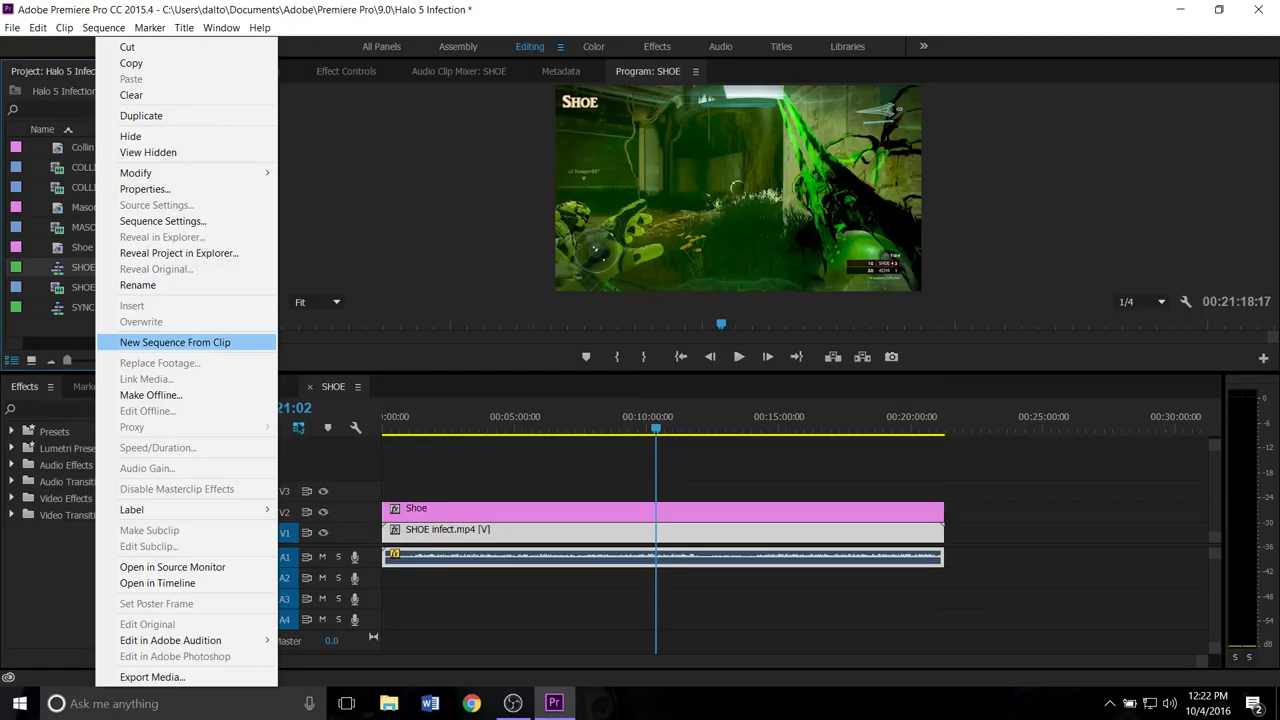
{"action": "left_click", "coordinate": [175, 342]}
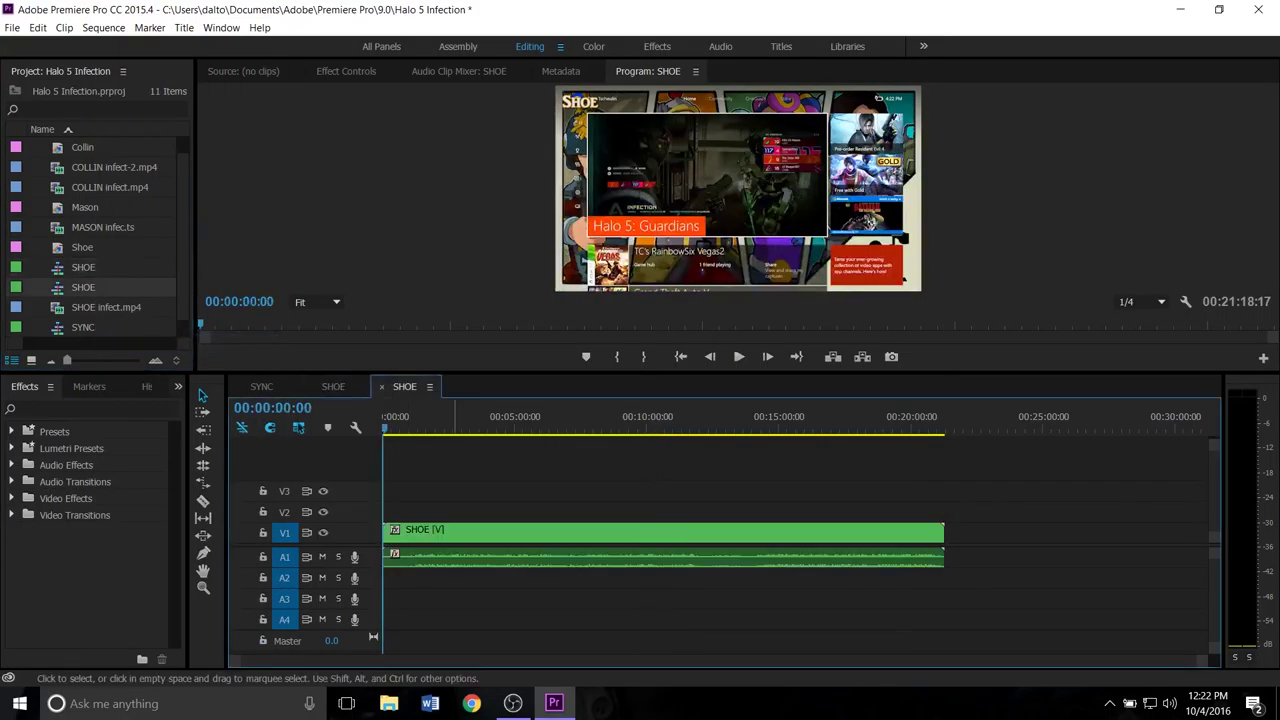
- Place the nested SHOE clip on V2 and A2 at the start of the SYNC sequence, and close both SHOE timelines
{"action": "left_click_drag", "start_coordinate": [504, 533], "coordinate": [386, 500]}
{"action": "left_click", "coordinate": [262, 387]}
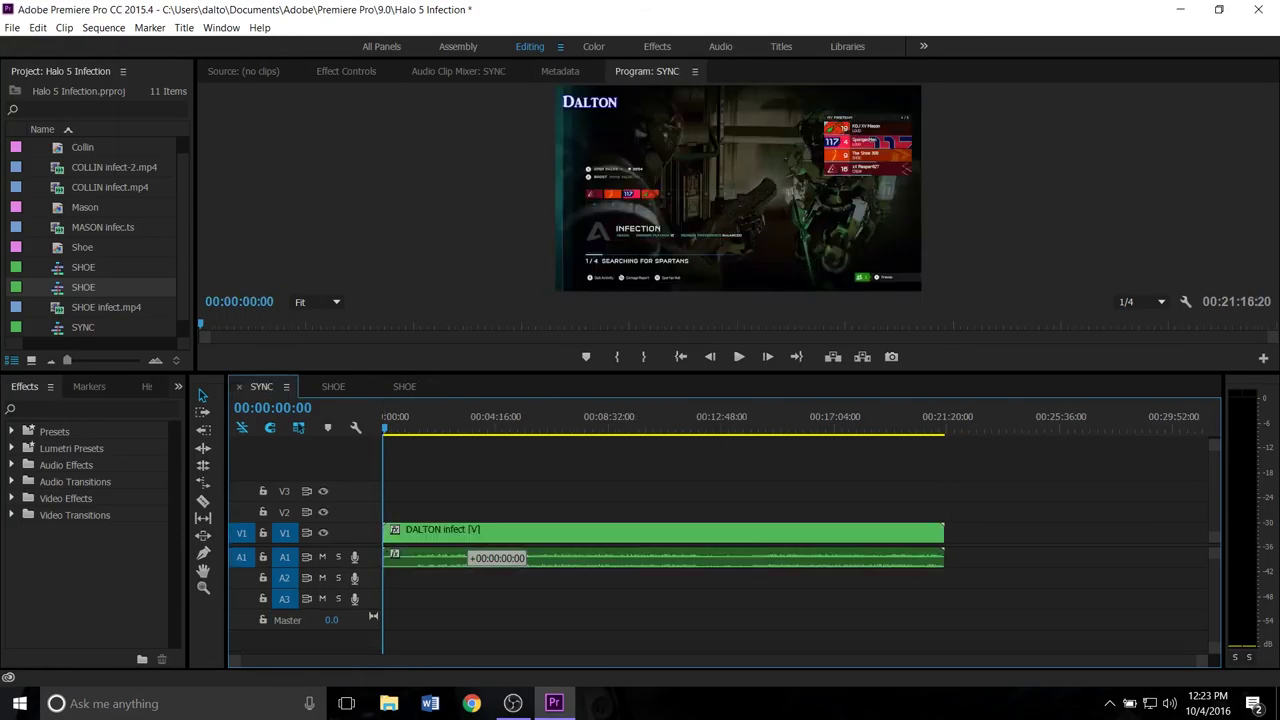
{"action": "left_click_drag", "start_coordinate": [262, 387], "coordinate": [400, 512]}
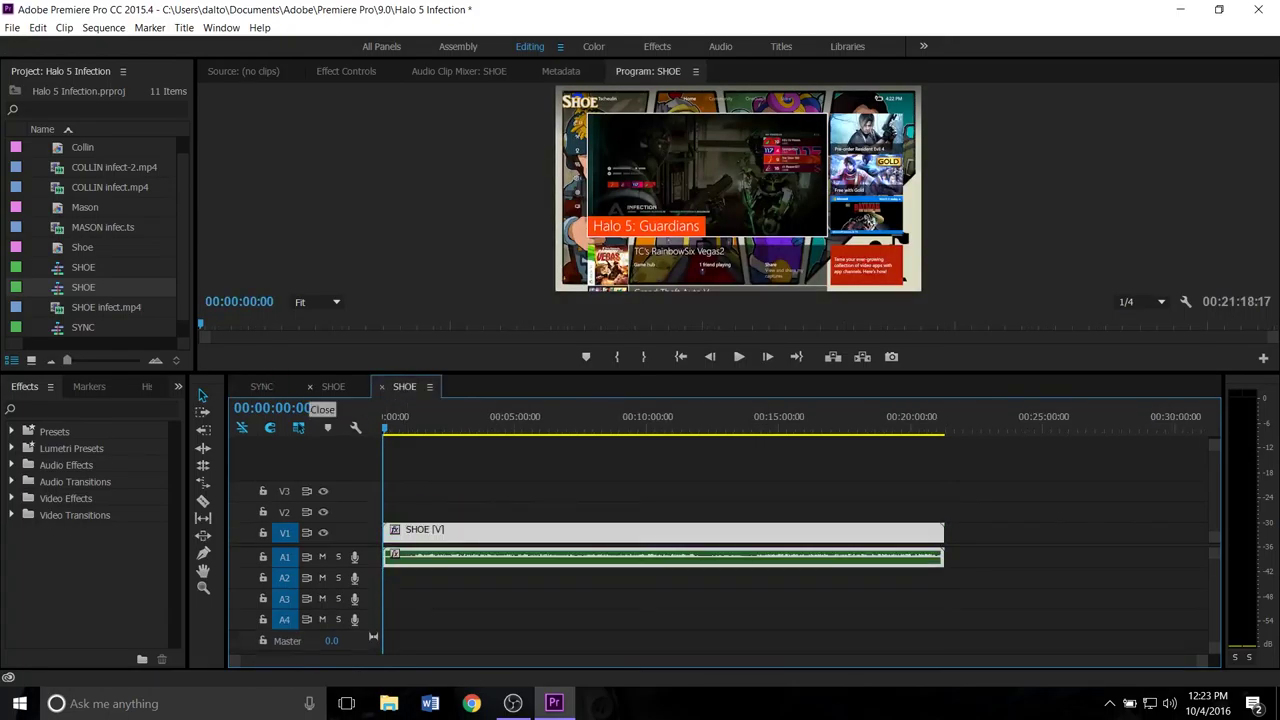
{"action": "left_click", "coordinate": [311, 387]}
{"action": "left_click", "coordinate": [311, 387]}
- Hide and show the V2 track in SYNC to compare the SHOE footage with the DALTON infect footage beneath it
{"action": "left_click_drag", "start_coordinate": [437, 477], "coordinate": [585, 607]}
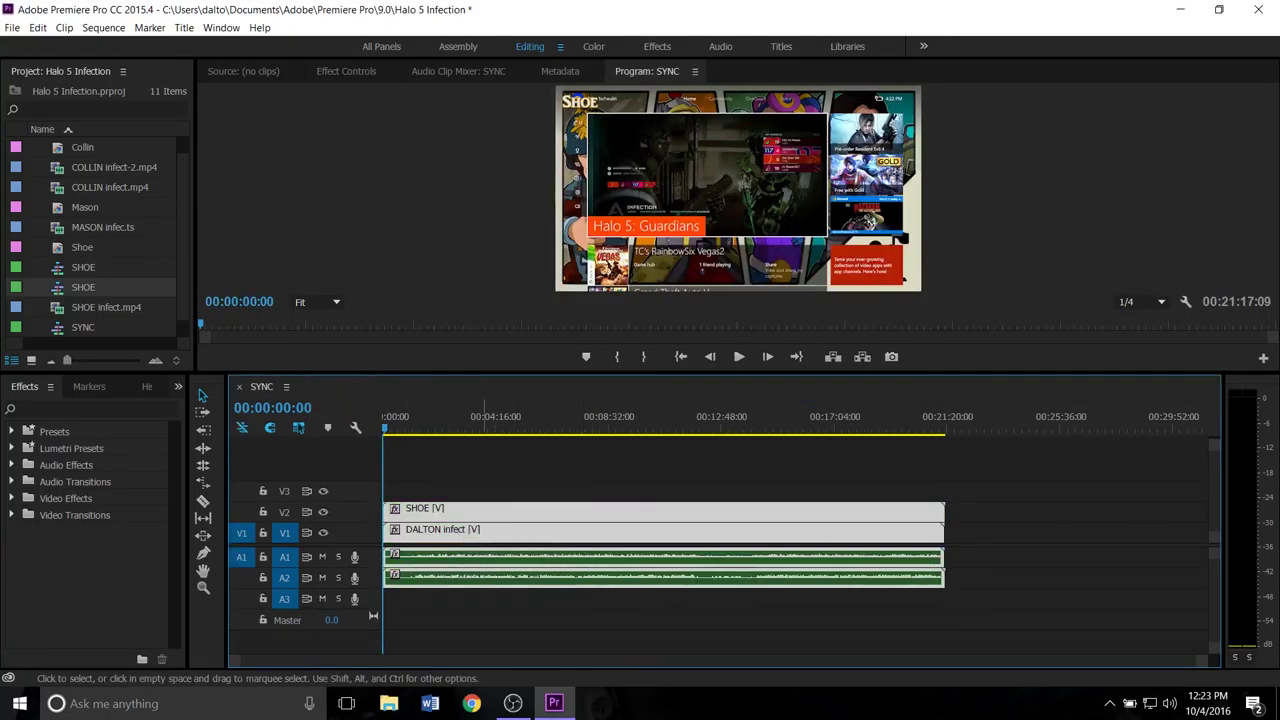
{"action": "left_click", "coordinate": [482, 474]}
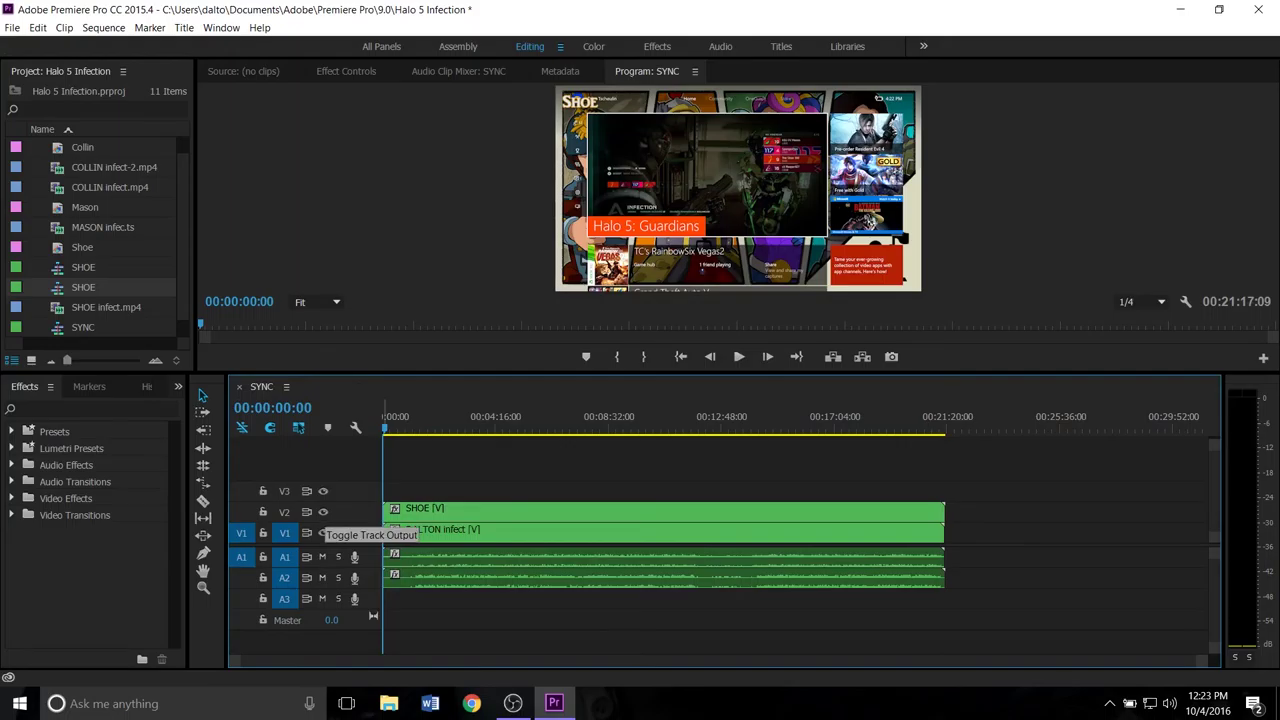
{"action": "left_click", "coordinate": [323, 512]}
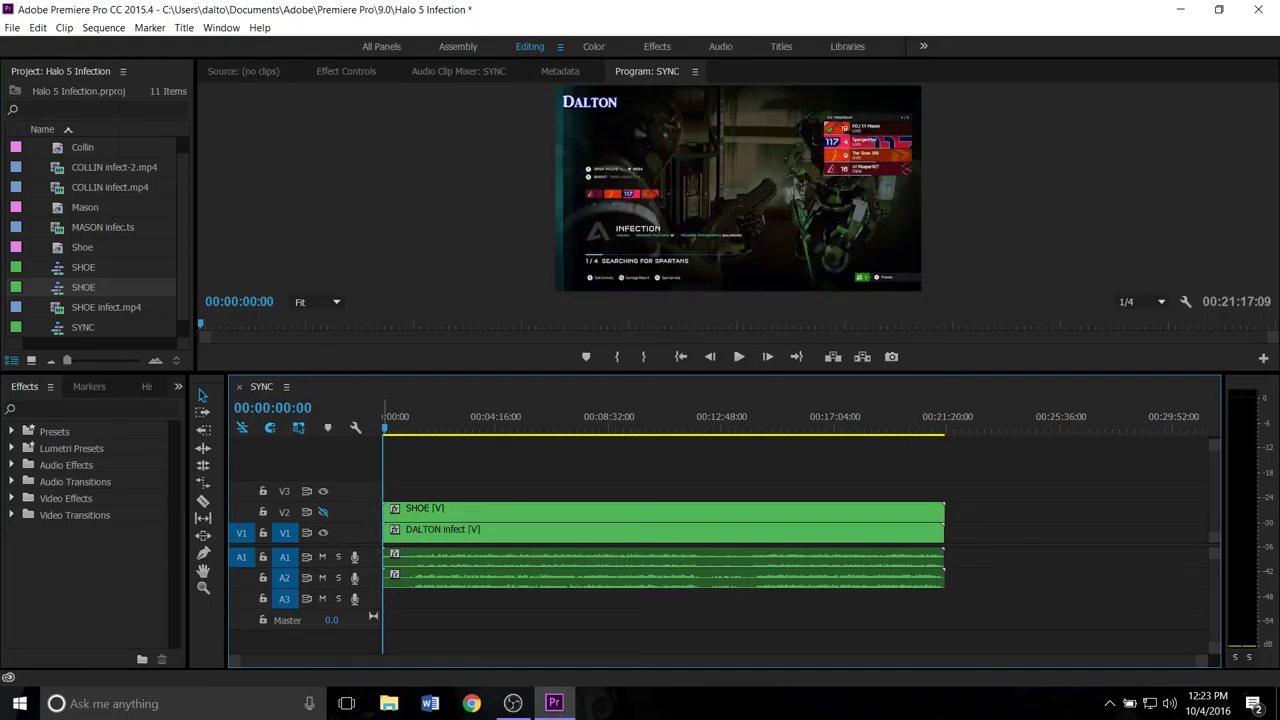
{"action": "left_click", "coordinate": [323, 512]}
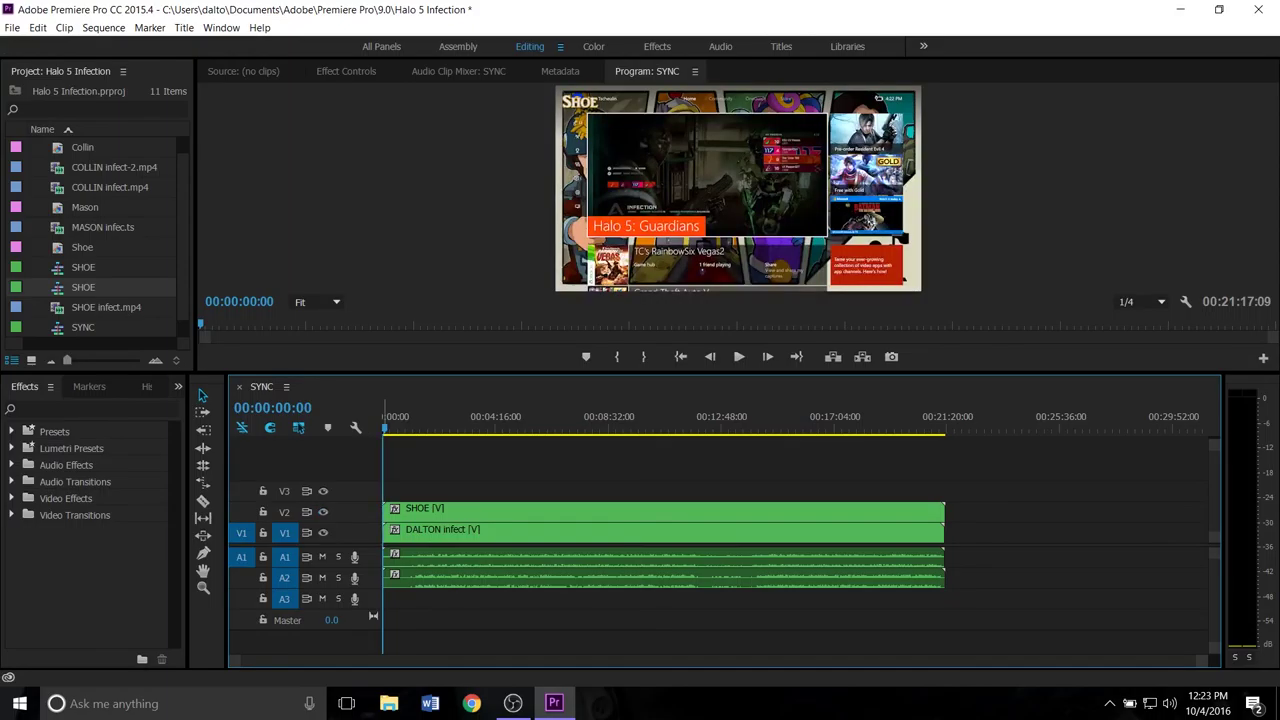
- Move the Shoe, Mason and Collin titles, footage and sequences into the Bin, and make the timeline area taller
{"action": "left_click_drag", "start_coordinate": [41, 241], "coordinate": [94, 301]}
{"action": "scroll", "coordinate": [94, 301], "scroll_direction": "up", "scroll_amount": 1}
{"action": "key", "text": "Delete"}
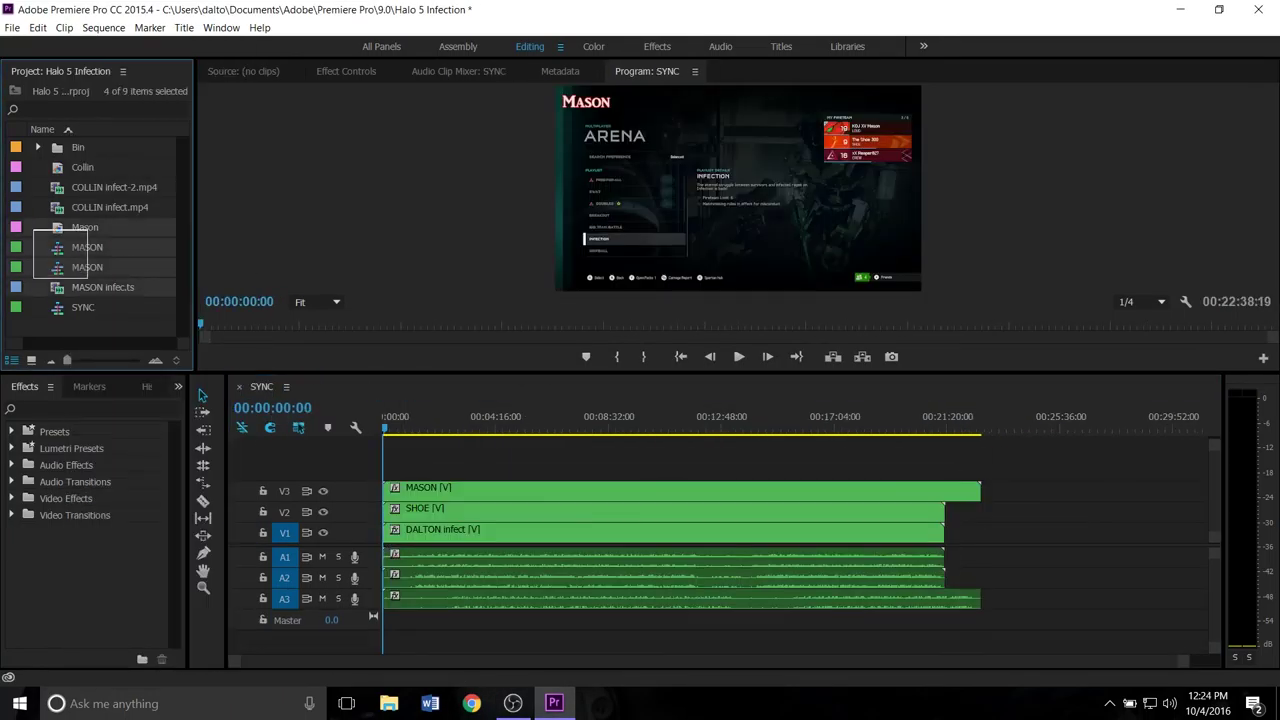
{"action": "key", "text": "Delete"}
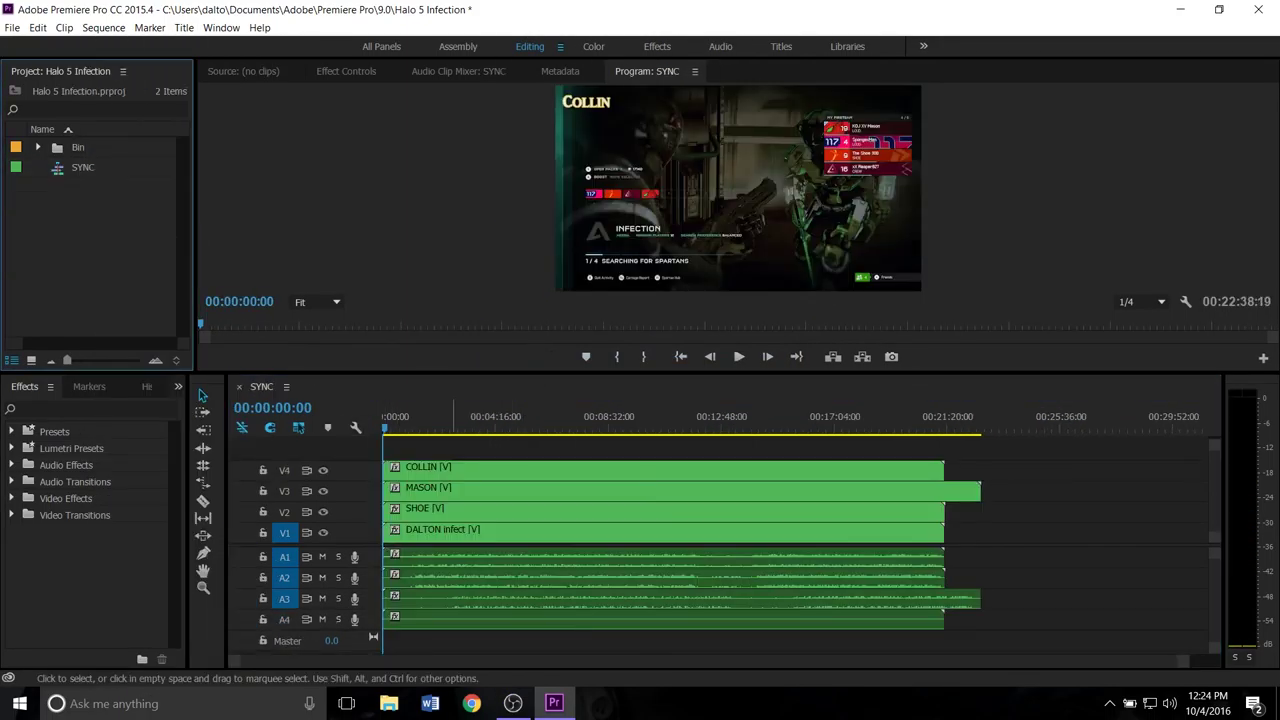
{"action": "left_click_drag", "start_coordinate": [600, 372], "coordinate": [600, 345]}
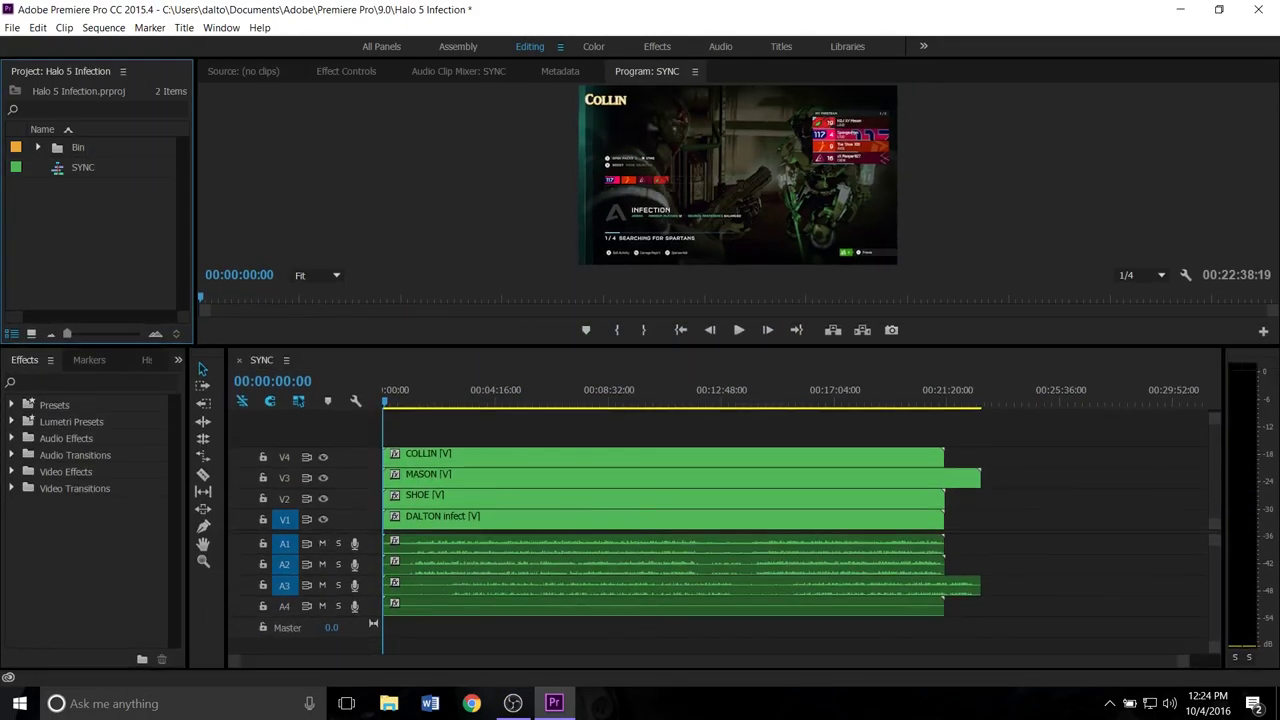
- Hide the V4, V3 and V2 tracks in SYNC one after another to compare each player's footage, and show them all again
{"action": "left_click", "coordinate": [323, 457]}
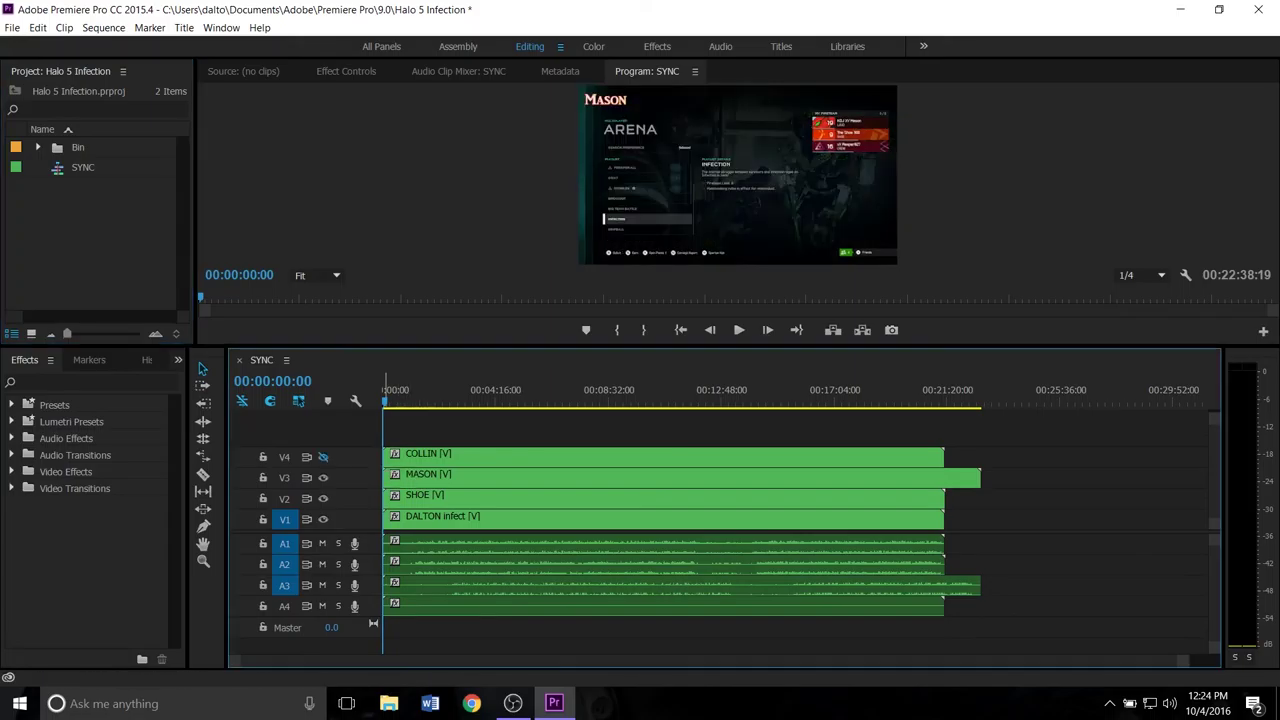
{"action": "left_click", "coordinate": [322, 477]}
{"action": "left_click", "coordinate": [322, 498]}
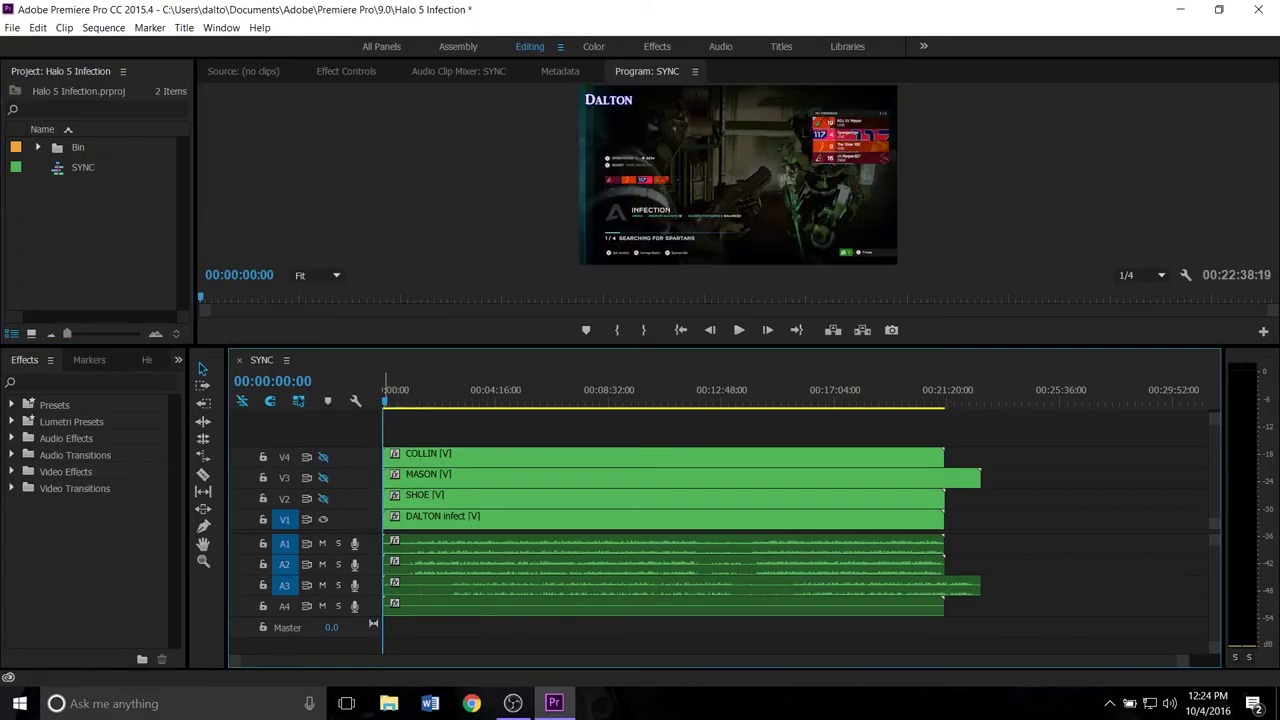
{"action": "left_click", "coordinate": [322, 498]}
{"action": "left_click", "coordinate": [322, 477]}
{"action": "left_click", "coordinate": [322, 457]}
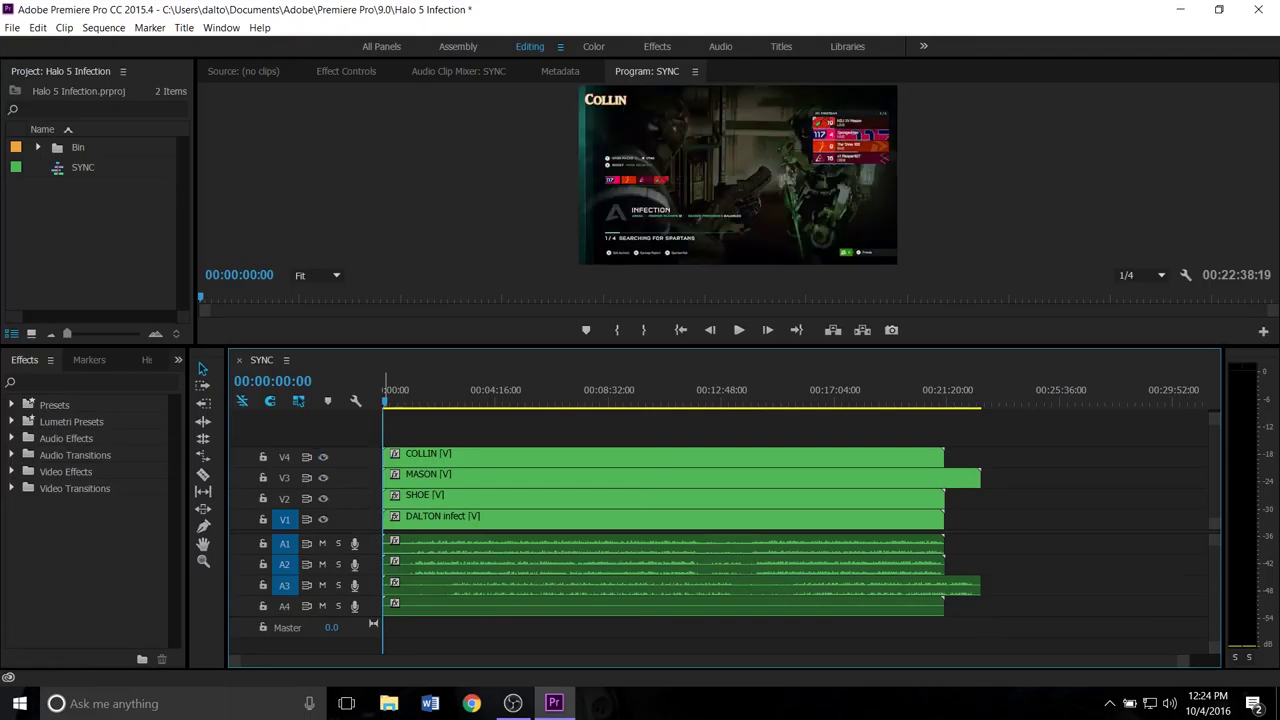
- Move all four stacked clips with their audio to start at about 00:10:42 in SYNC, and make the timeline area taller
{"action": "left_click_drag", "start_coordinate": [491, 424], "coordinate": [591, 600]}
{"action": "left_click_drag", "start_coordinate": [478, 488], "coordinate": [761, 505]}
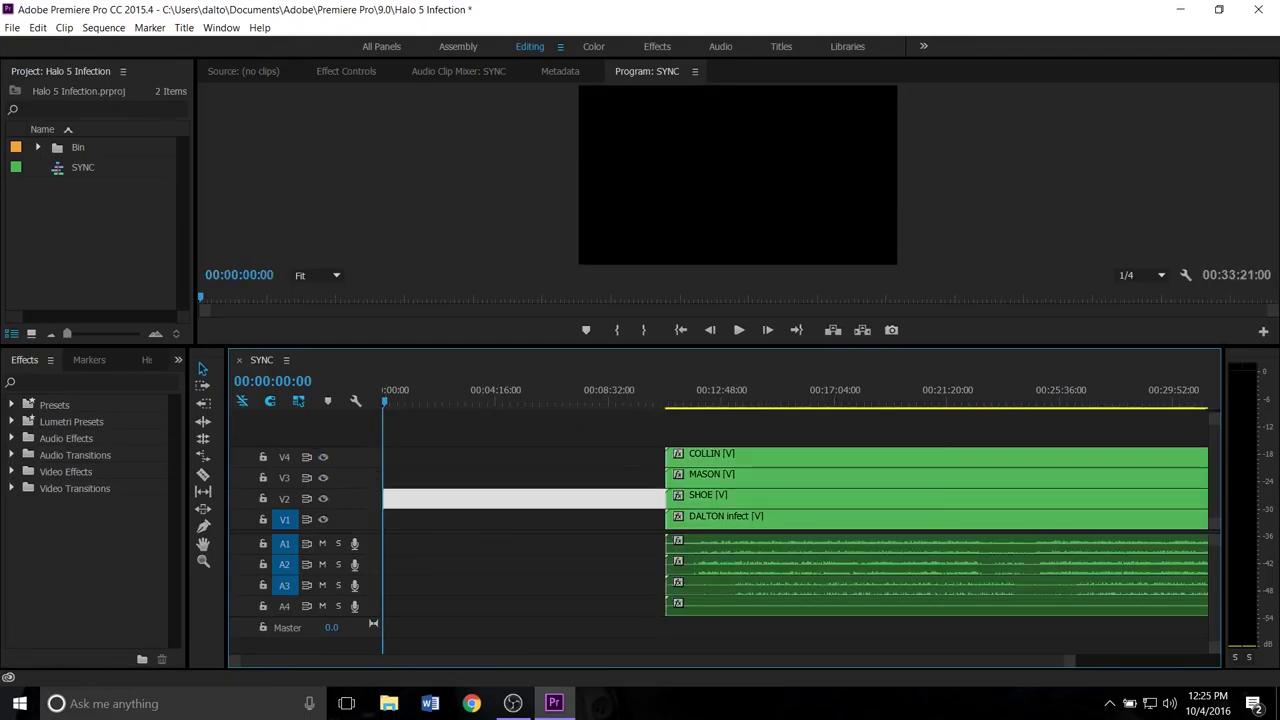
{"action": "left_click_drag", "start_coordinate": [580, 346], "coordinate": [580, 328]}
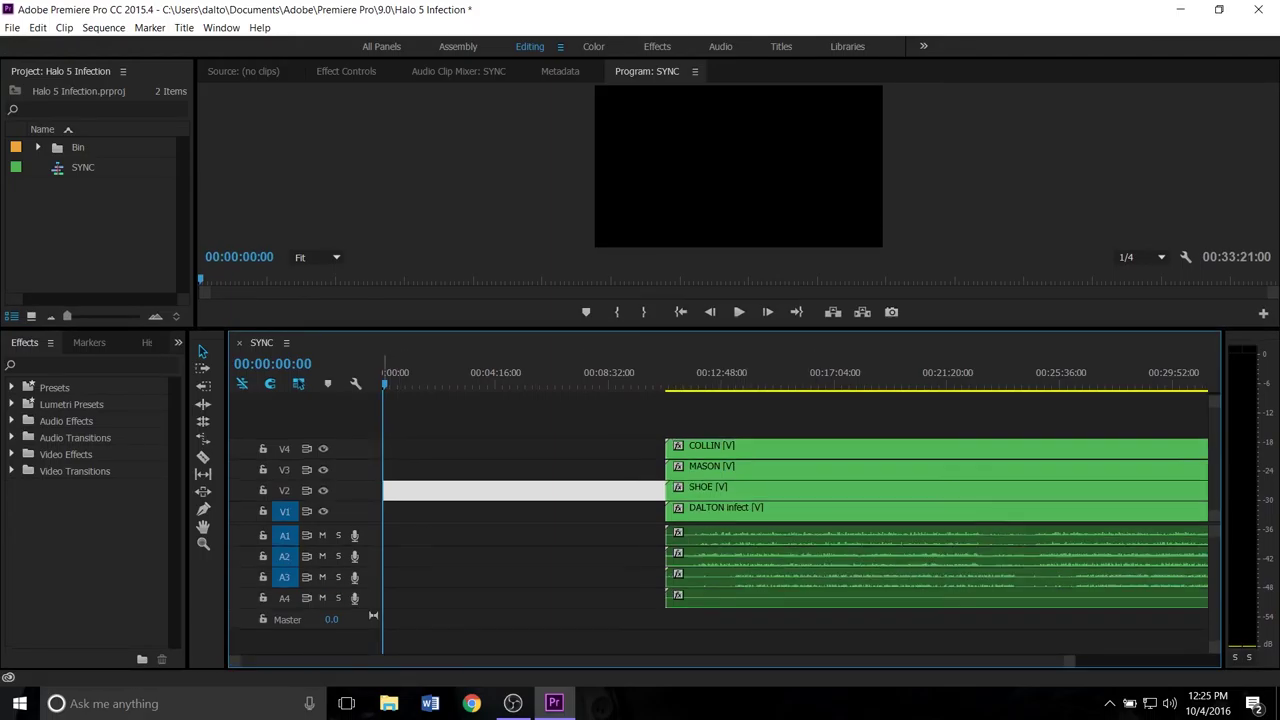
- Target tracks V2, V3, V4 and A4 along with the others, and reduce the heights of audio tracks A1 to A4
{"action": "left_click", "coordinate": [284, 598]}
{"action": "left_click", "coordinate": [284, 490]}
{"action": "left_click", "coordinate": [284, 469]}
{"action": "left_click", "coordinate": [284, 448]}
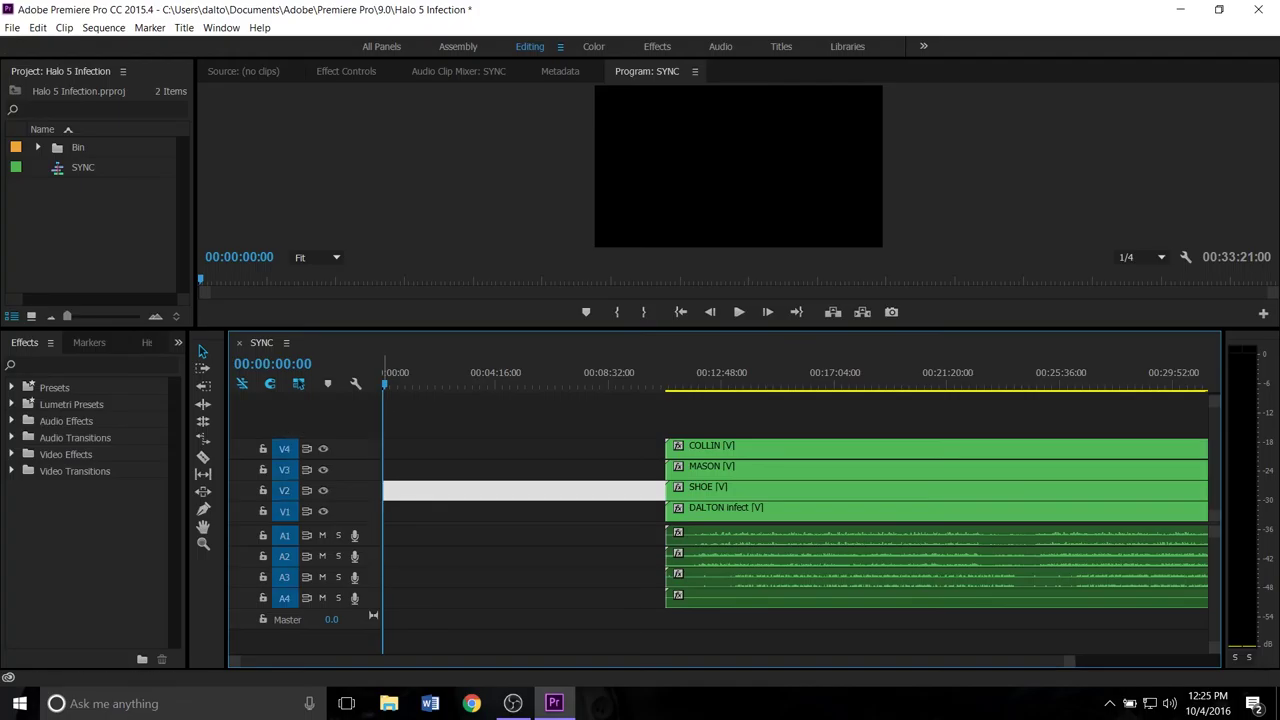
{"action": "scroll", "coordinate": [300, 560], "scroll_direction": "down", "scroll_amount": 1}
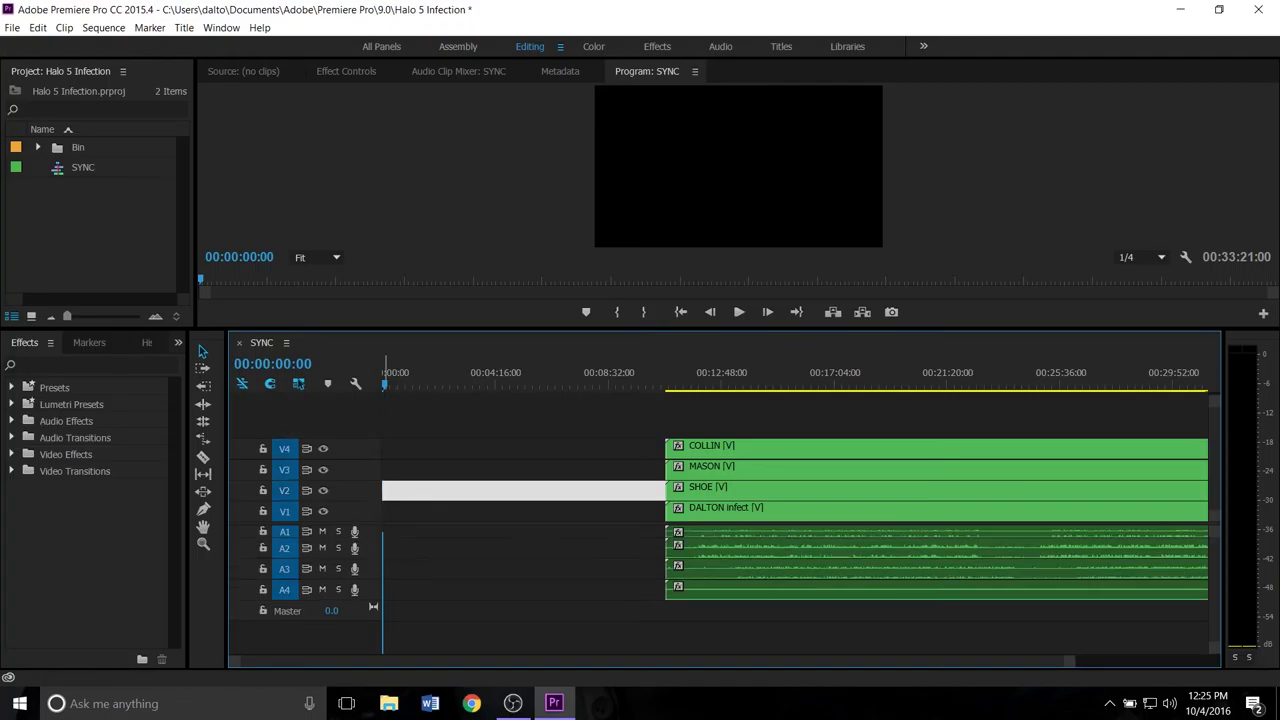
{"action": "scroll", "coordinate": [368, 560], "scroll_direction": "down", "scroll_amount": 1}
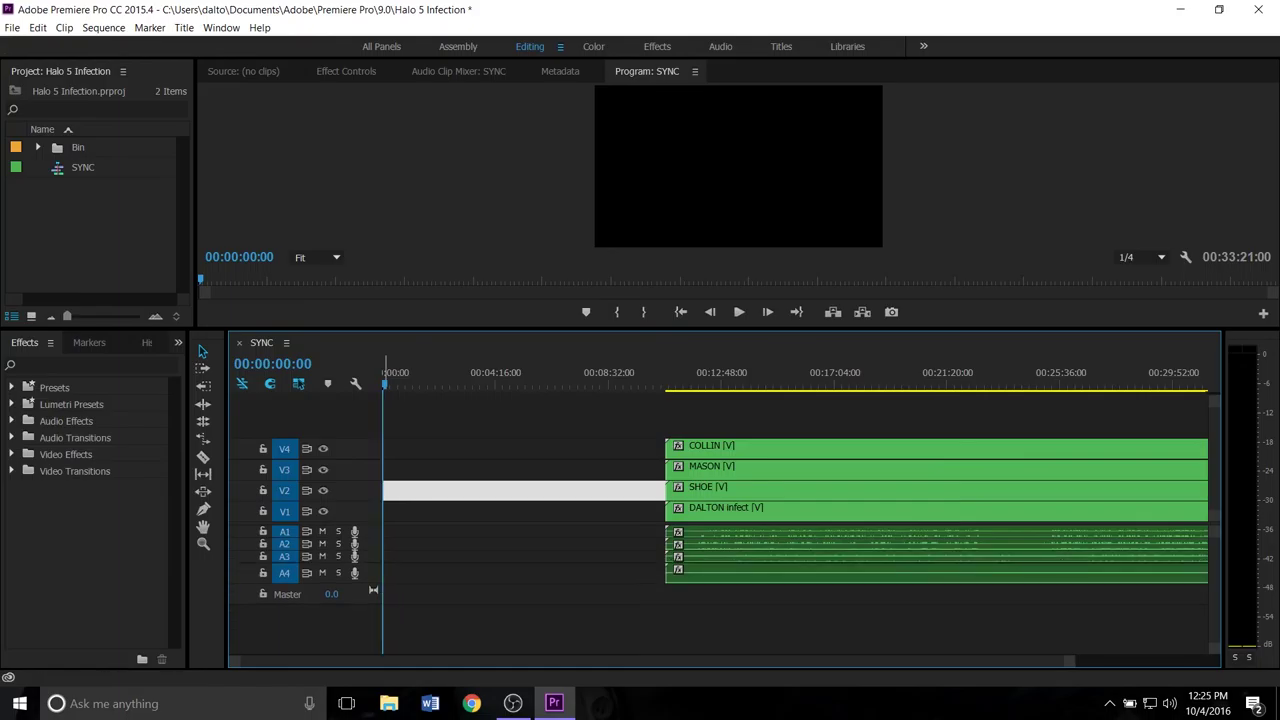
{"action": "scroll", "coordinate": [368, 573], "scroll_direction": "down", "scroll_amount": 1}
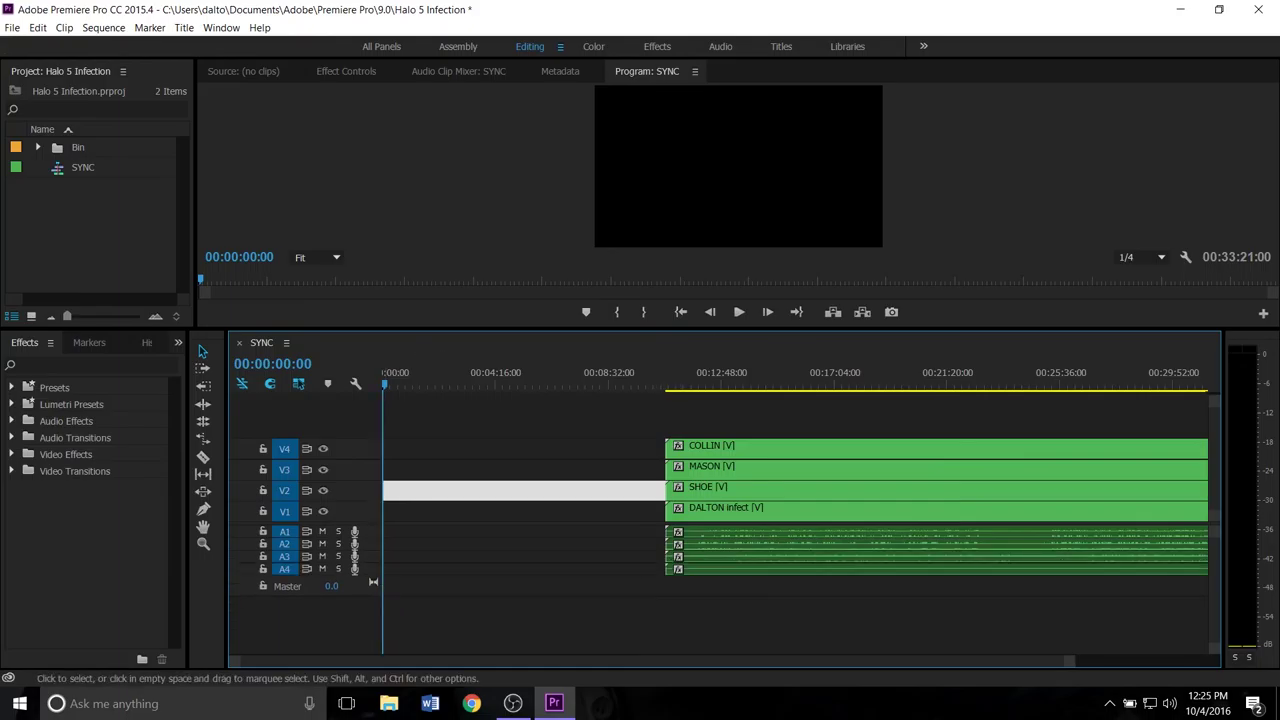
{"action": "scroll", "coordinate": [373, 582], "scroll_direction": "down", "scroll_amount": 1}
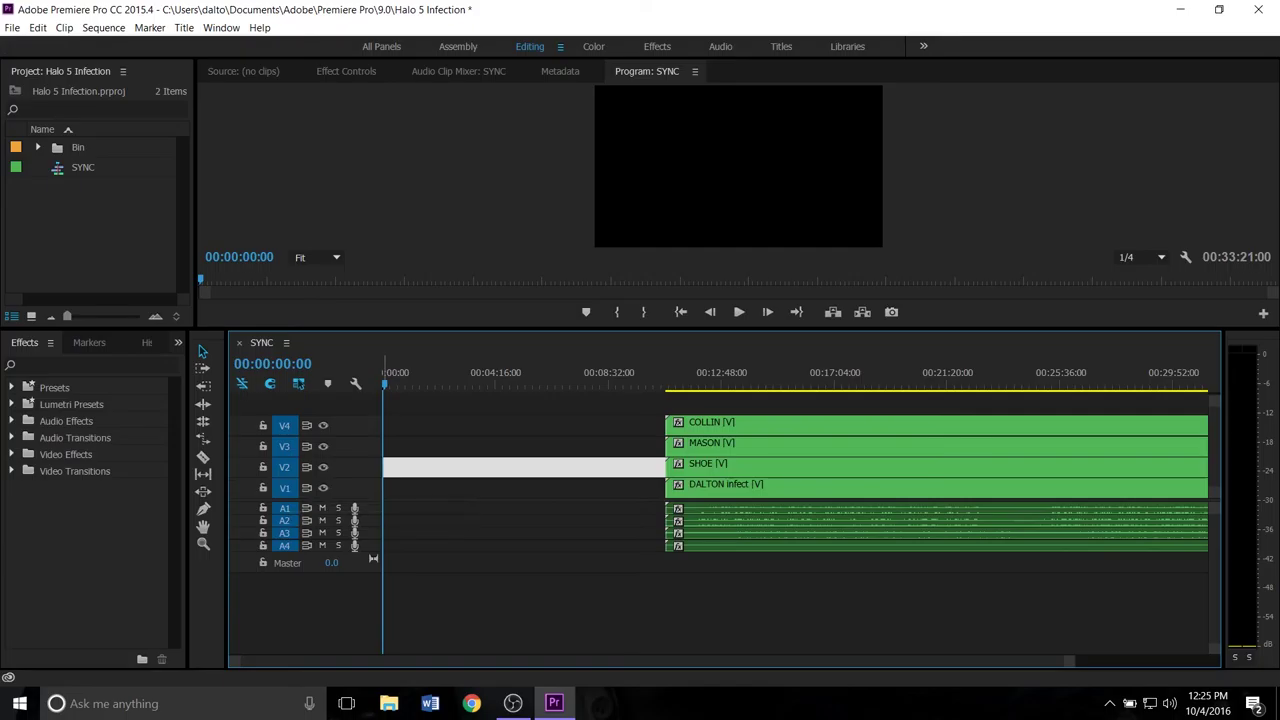
{"action": "scroll", "coordinate": [725, 490], "scroll_direction": "up", "scroll_amount": 1}
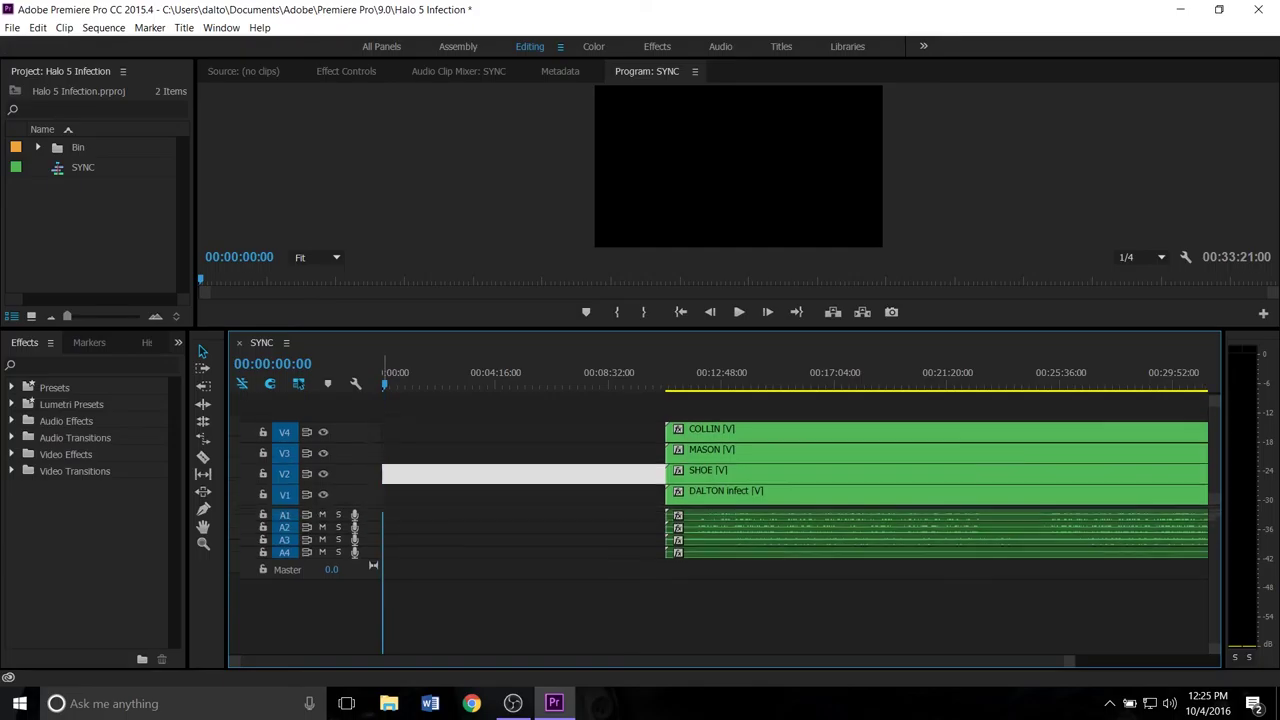
{"action": "scroll", "coordinate": [725, 490], "scroll_direction": "down", "scroll_amount": 1}
- Create a new project bin named AUDIO
{"action": "right_click", "coordinate": [64, 234]}
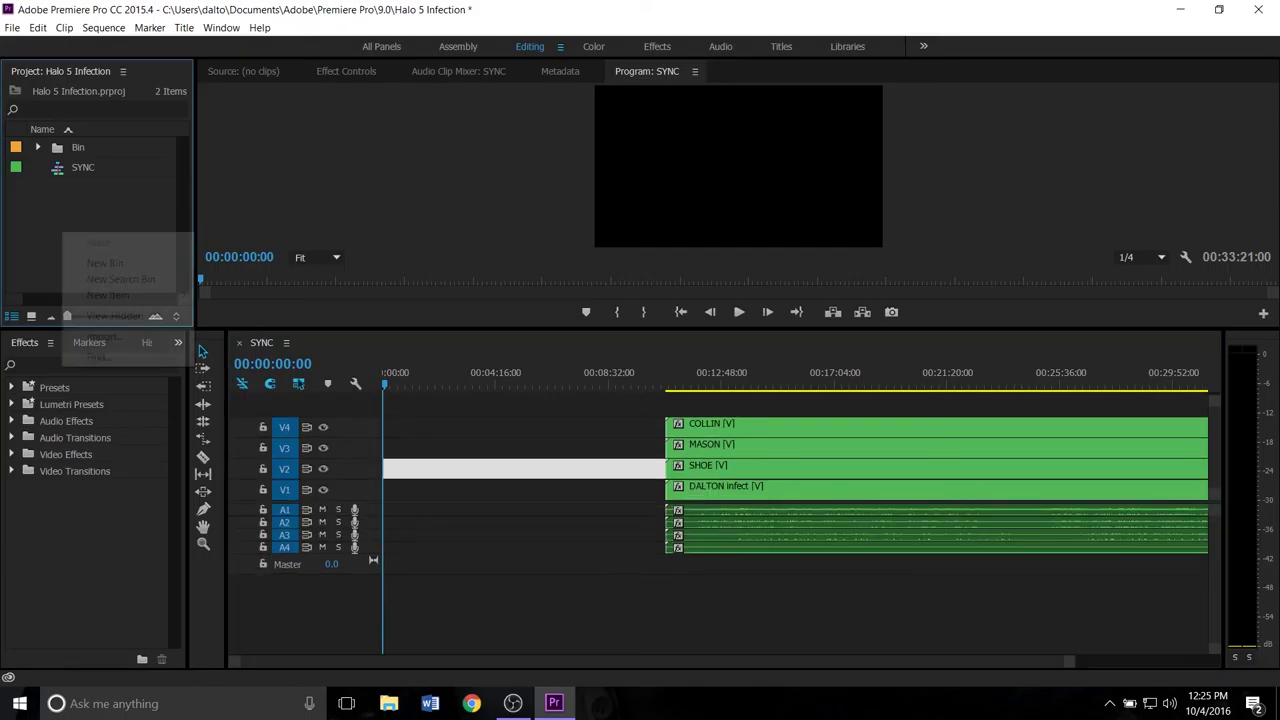
{"action": "left_click", "coordinate": [100, 263]}
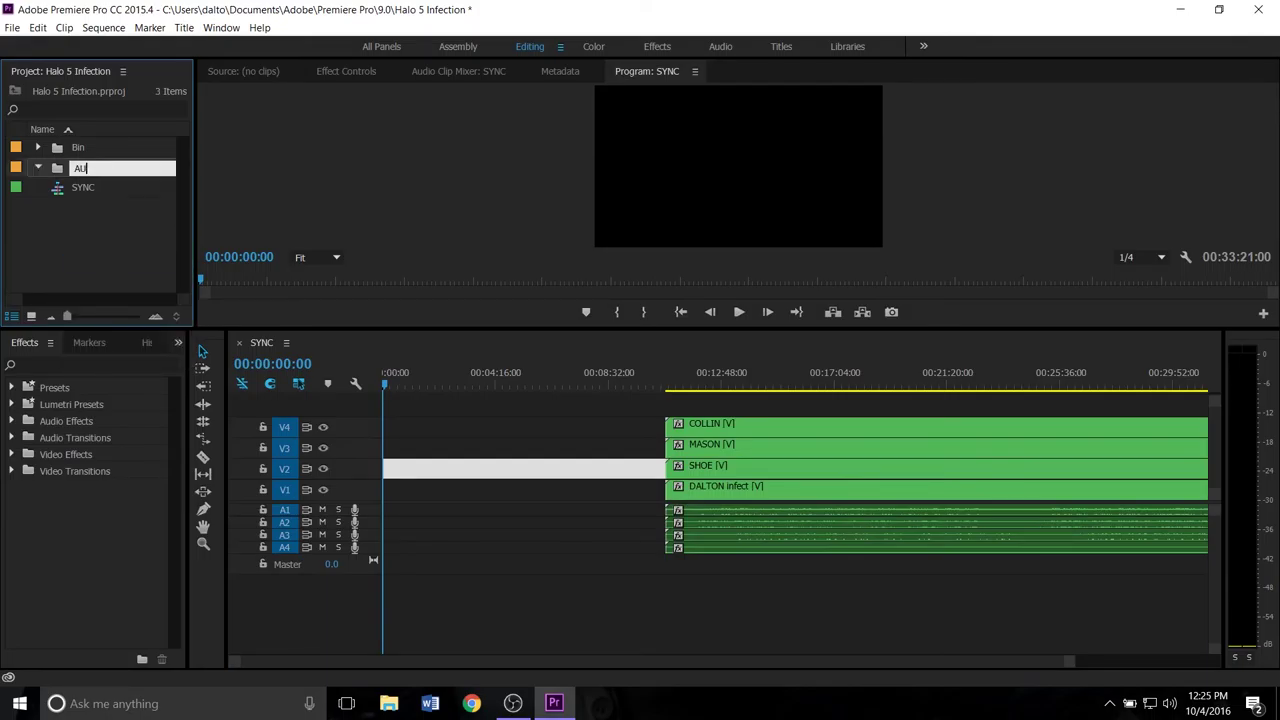
{"action": "key", "text": "Return"}
- Import the five Infection audio files (Collin, Dalton, Mason, Master and Shoe) and move them into the AUDIO bin
{"action": "key", "text": "ctrl+i"}
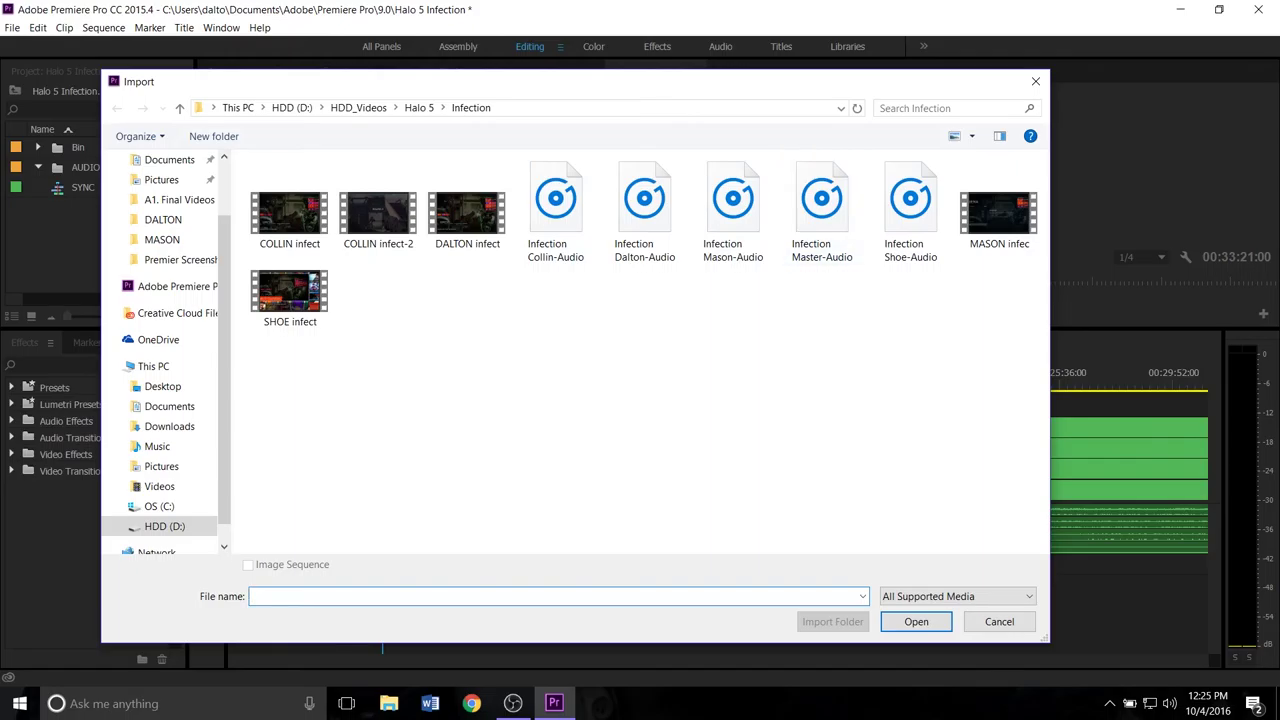
{"action": "left_click_drag", "start_coordinate": [607, 292], "coordinate": [900, 162]}
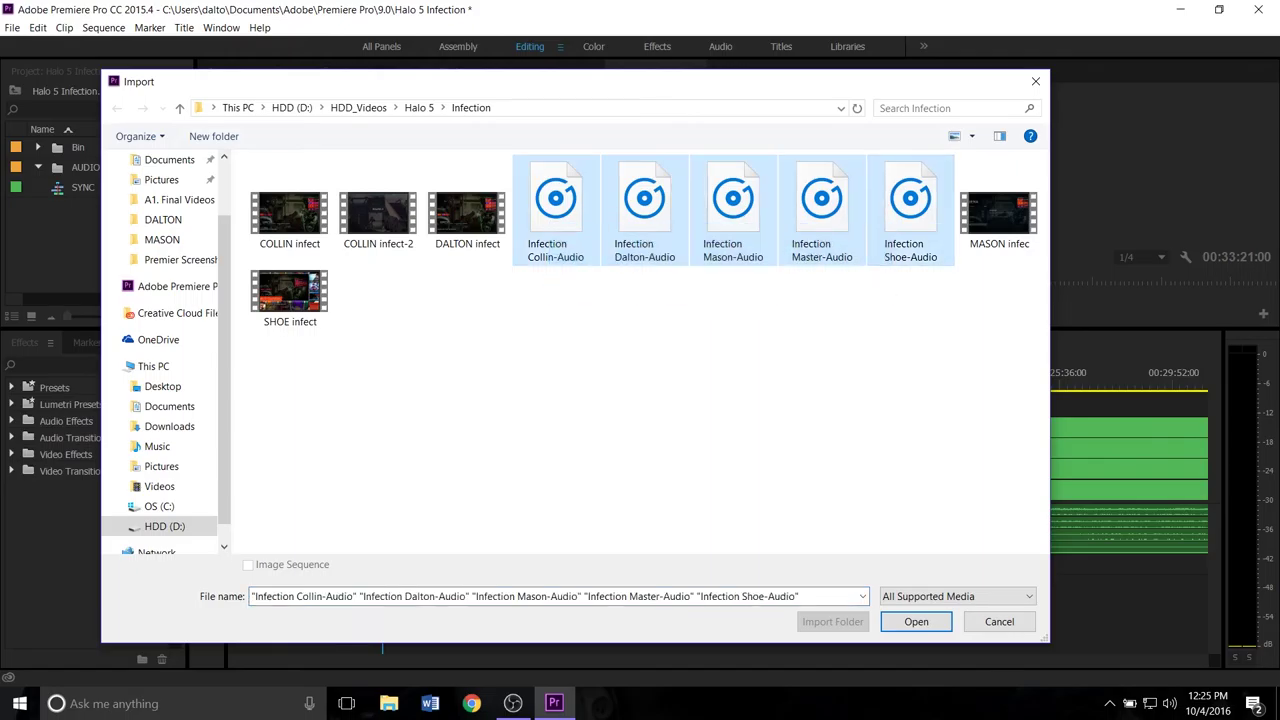
{"action": "left_click", "coordinate": [916, 621]}
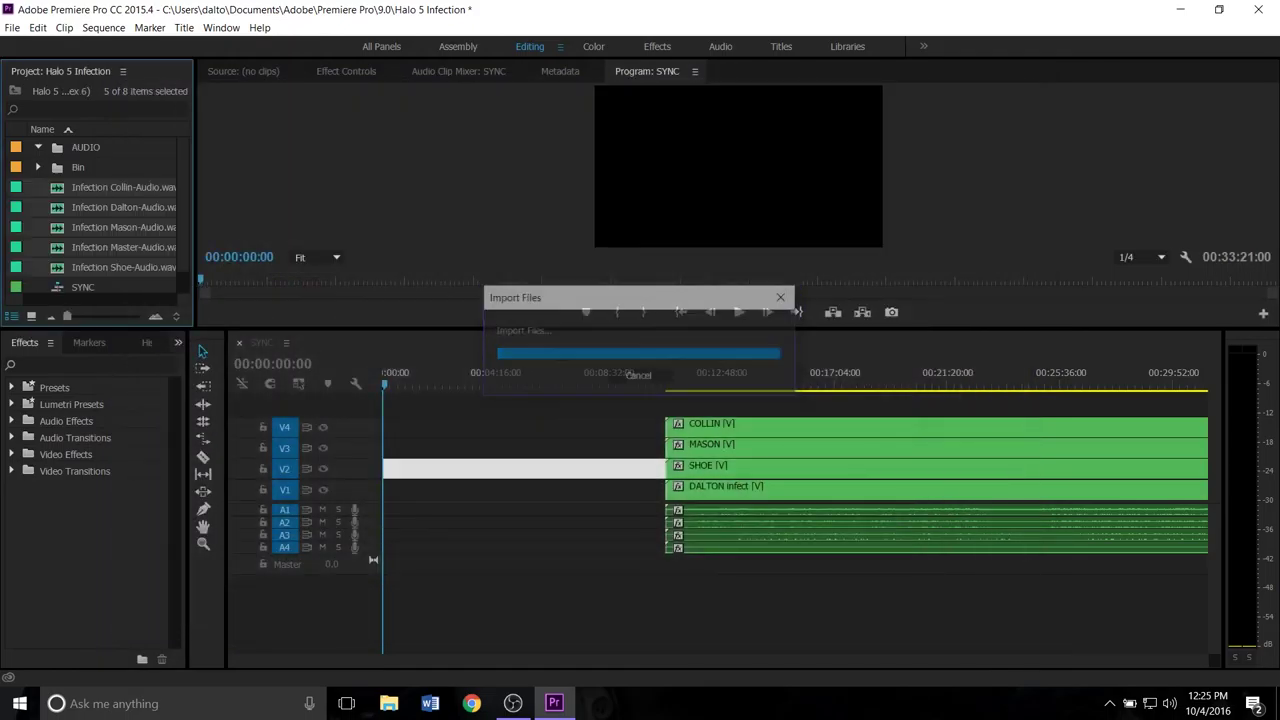
{"action": "left_click_drag", "start_coordinate": [118, 188], "coordinate": [86, 147]}
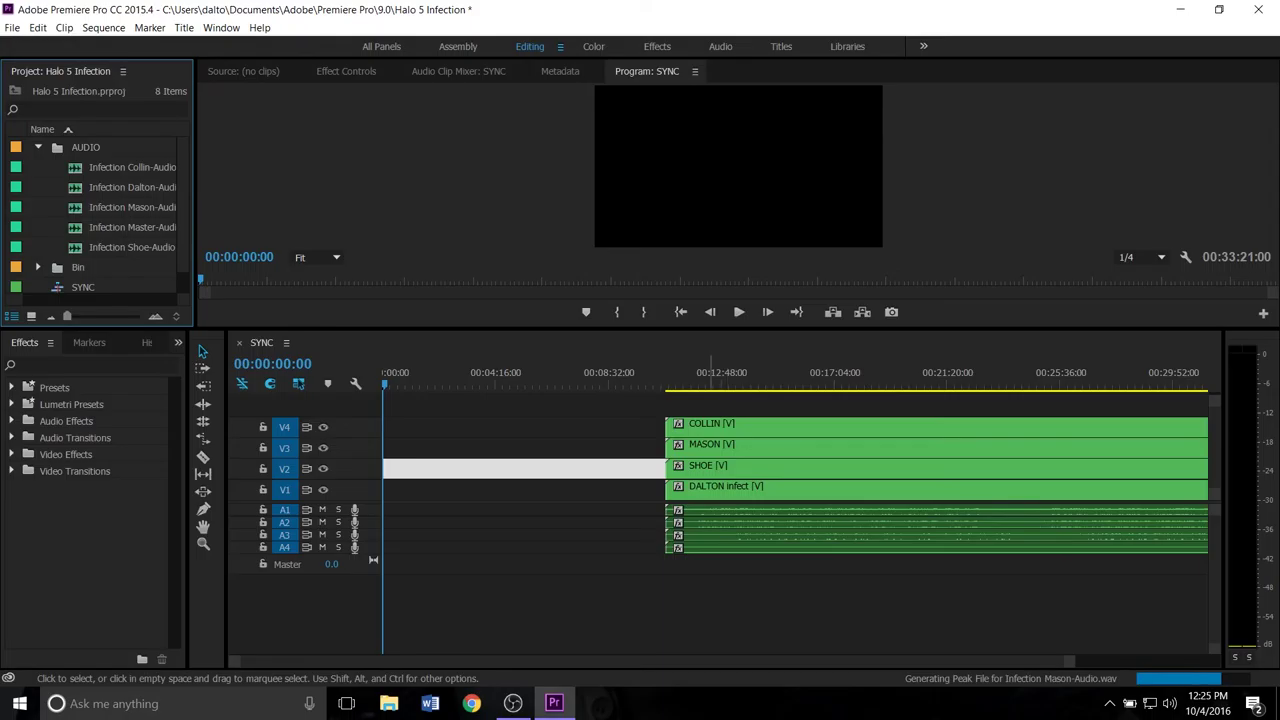
- Place the Dalton, Shoe, Mason and Collin audio files on A5 to A8, aligned with the clips' start, and make the timeline area taller
{"action": "left_click_drag", "start_coordinate": [131, 187], "coordinate": [700, 580]}
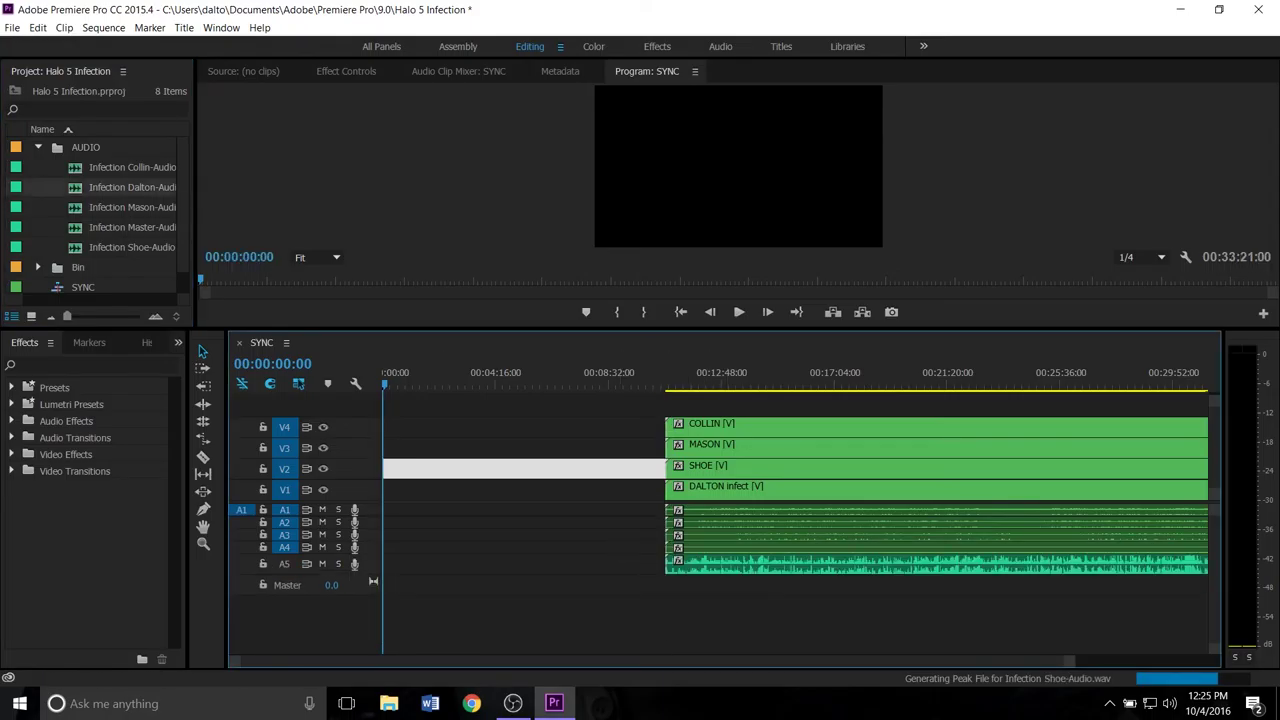
{"action": "left_click_drag", "start_coordinate": [130, 247], "coordinate": [700, 590]}
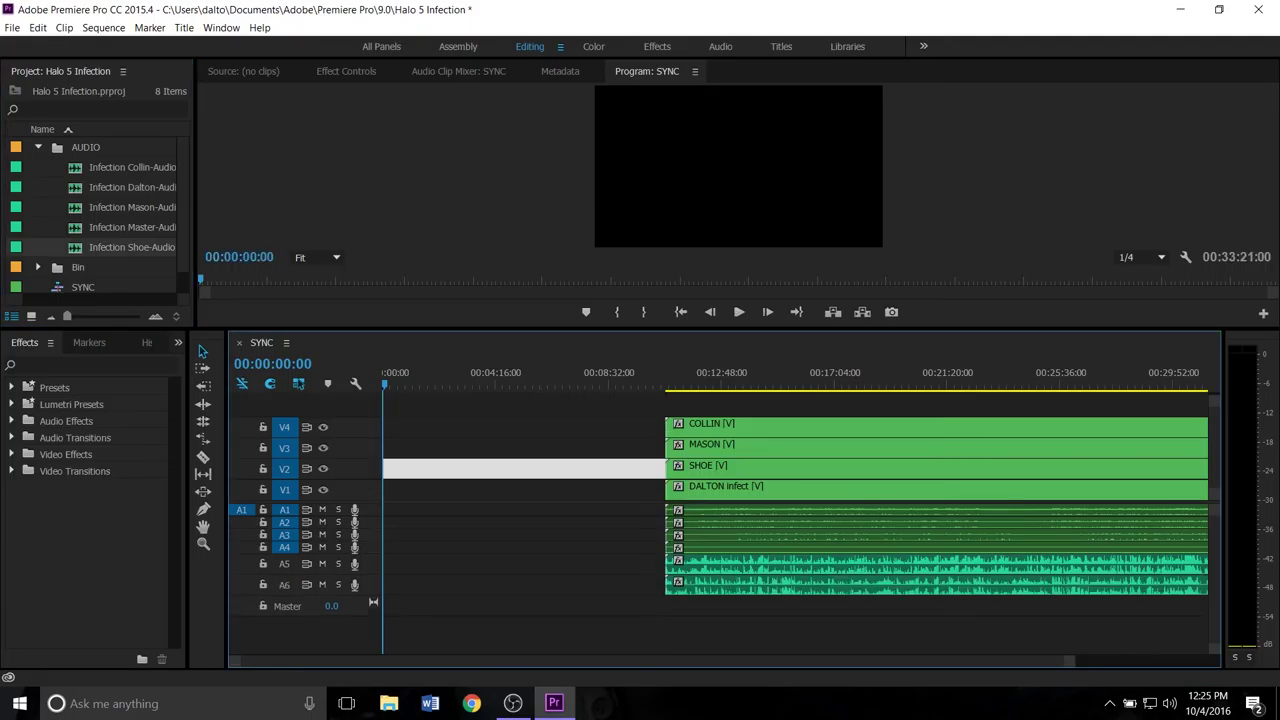
{"action": "left_click_drag", "start_coordinate": [131, 207], "coordinate": [690, 618]}
{"action": "left_click_drag", "start_coordinate": [132, 167], "coordinate": [700, 625]}
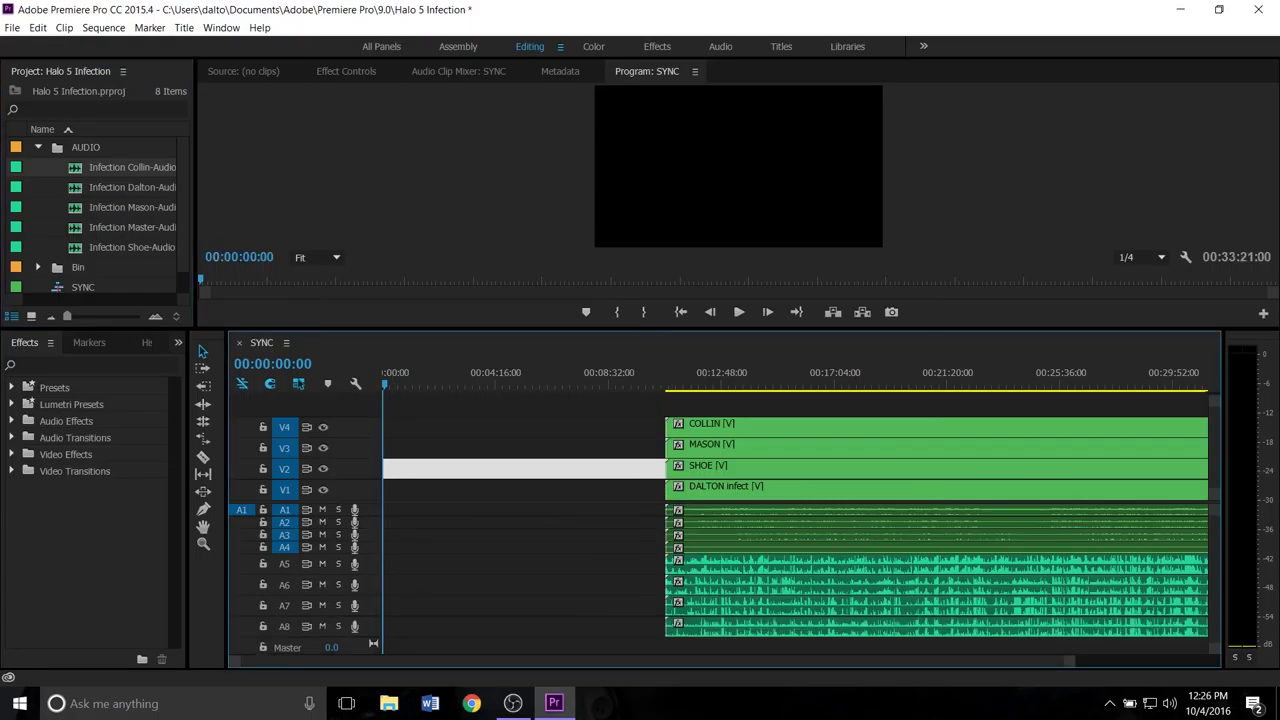
{"action": "left_click", "coordinate": [738, 190]}
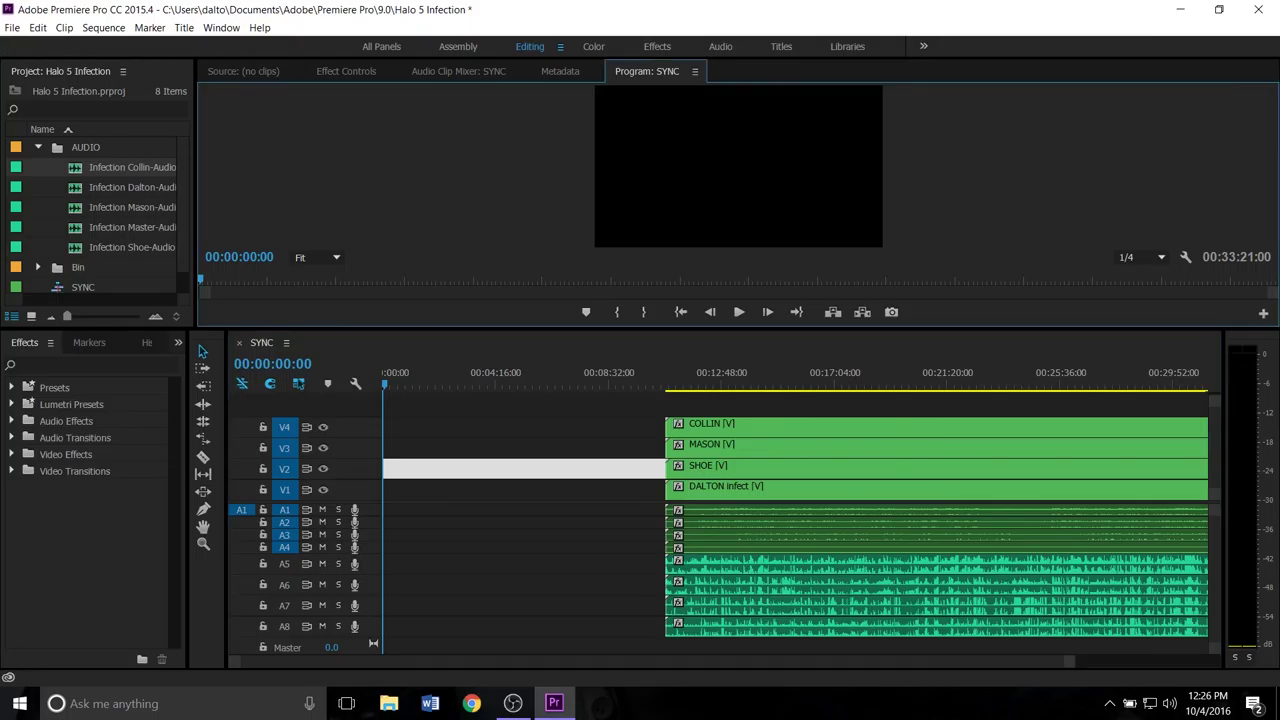
{"action": "left_click_drag", "start_coordinate": [570, 328], "coordinate": [570, 307]}
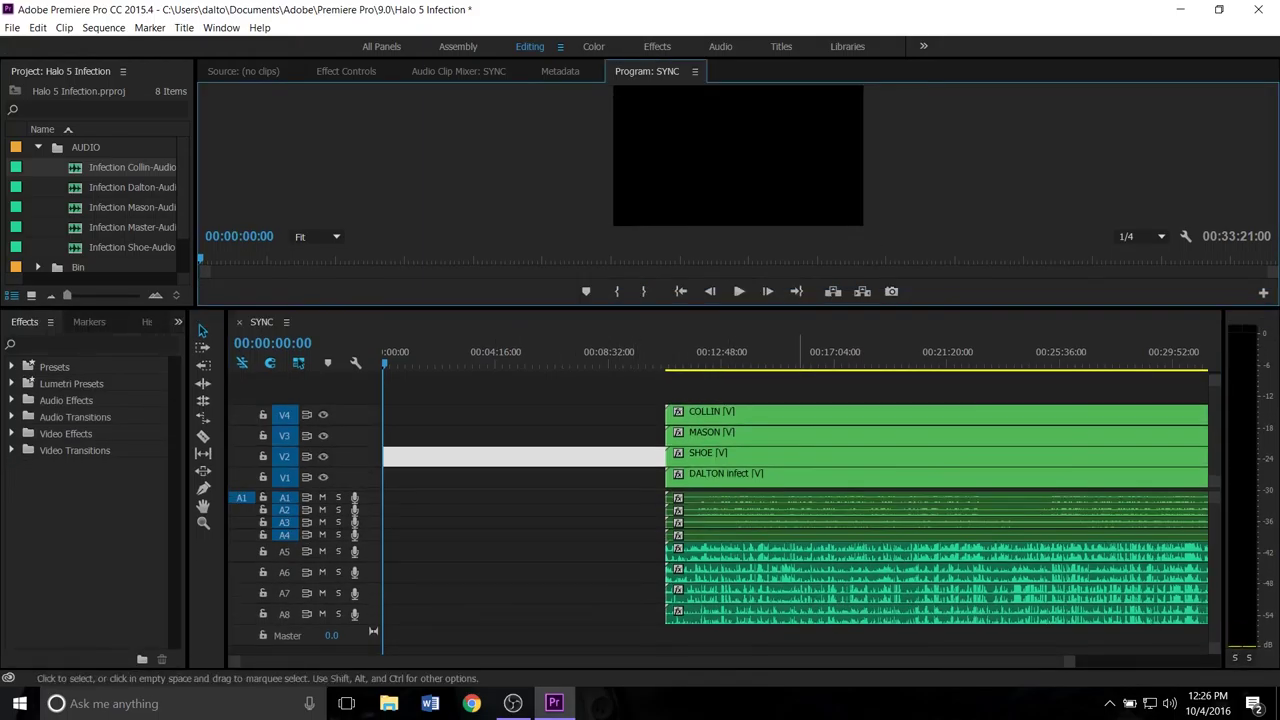
- Apply the DECLICKER and DYNAMICS presets to all four voice audio clips on A5 to A8
{"action": "left_click_drag", "start_coordinate": [634, 542], "coordinate": [764, 618]}
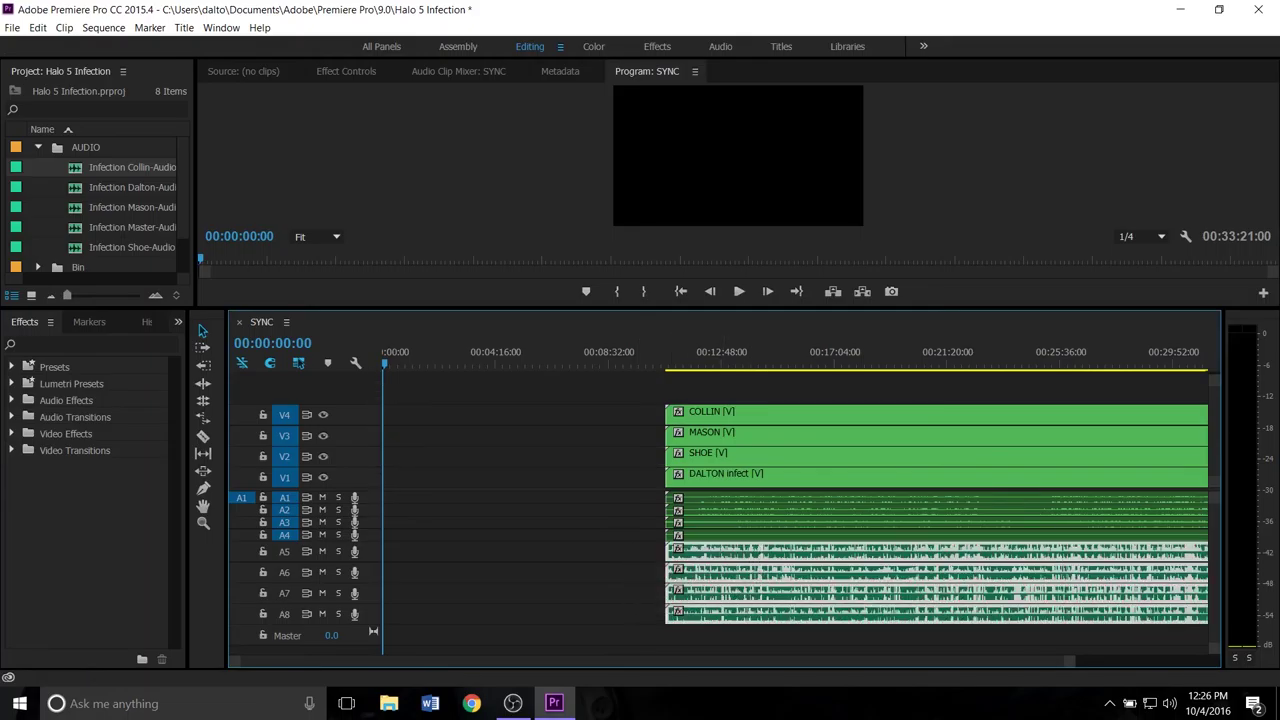
{"action": "left_click", "coordinate": [12, 367]}
{"action": "left_click_drag", "start_coordinate": [72, 383], "coordinate": [747, 580]}
{"action": "left_click", "coordinate": [72, 400]}
{"action": "left_click_drag", "start_coordinate": [72, 400], "coordinate": [690, 580]}
- Collapse the AUDIO bin and place the playhead at 00:10:41:29, just before the stacked clips' start in SYNC
{"action": "left_click", "coordinate": [662, 353]}
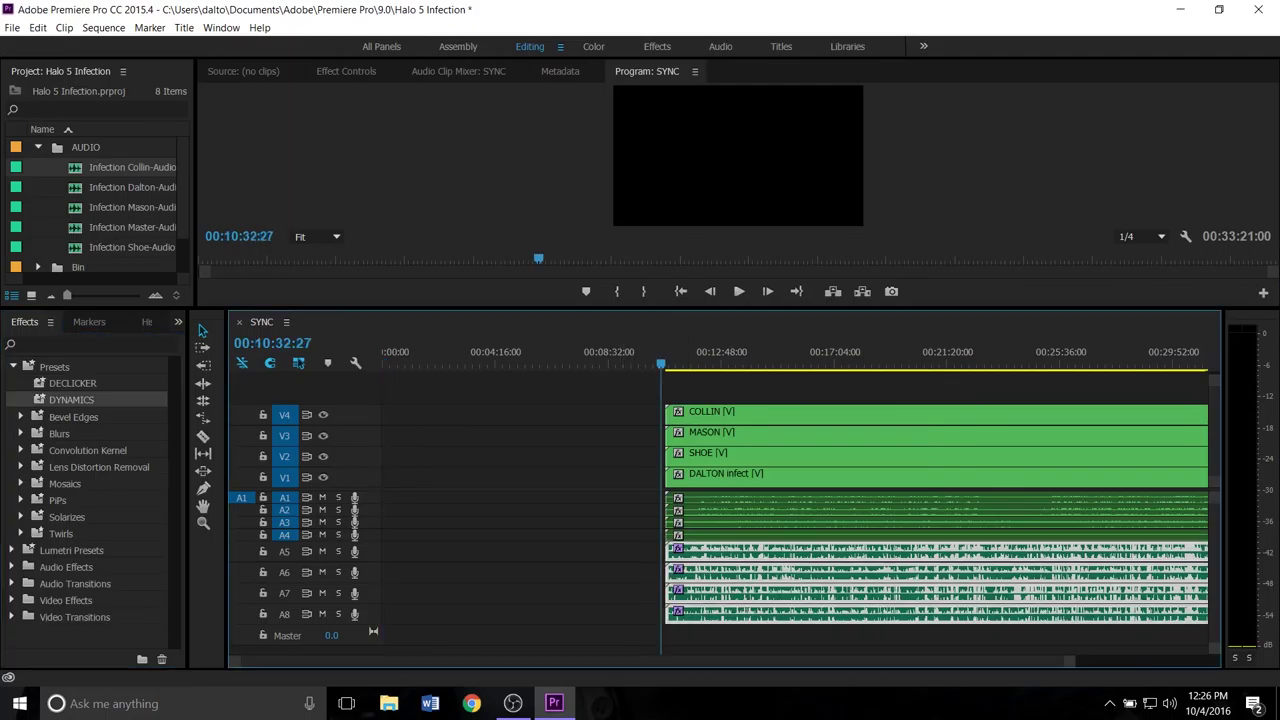
{"action": "key", "text": "="}
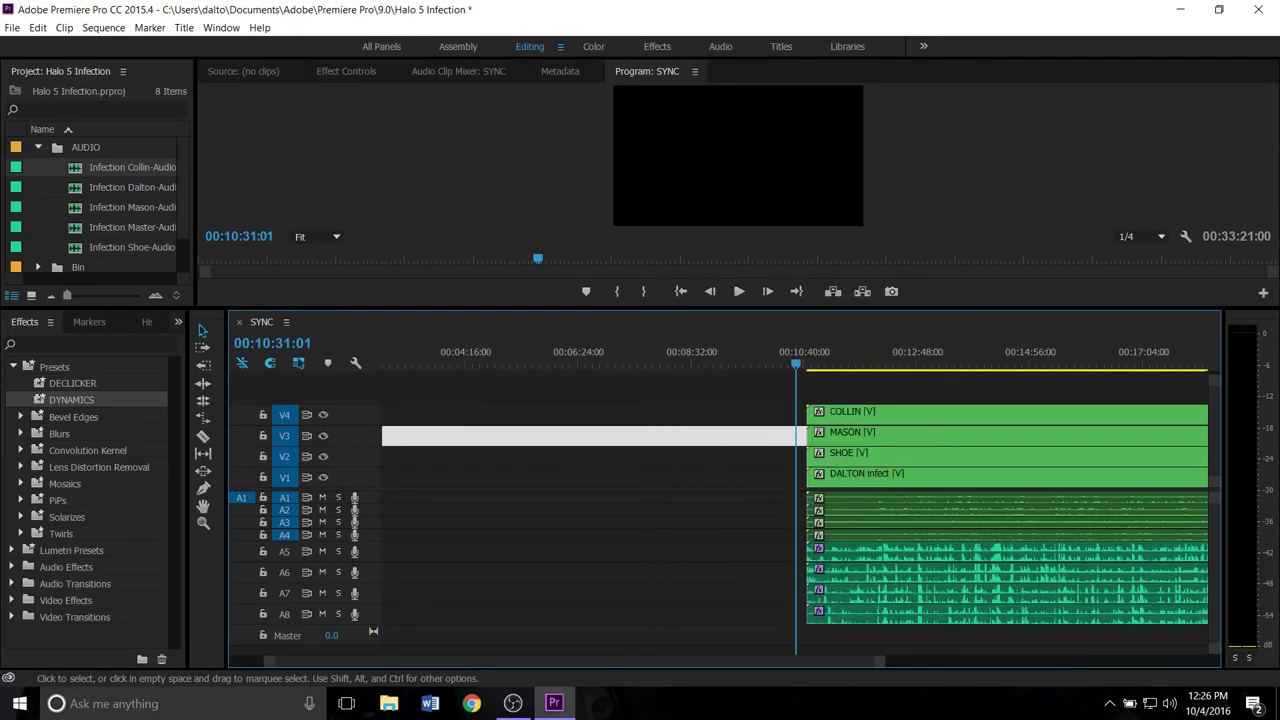
{"action": "key", "text": "="}
{"action": "key", "text": "="}
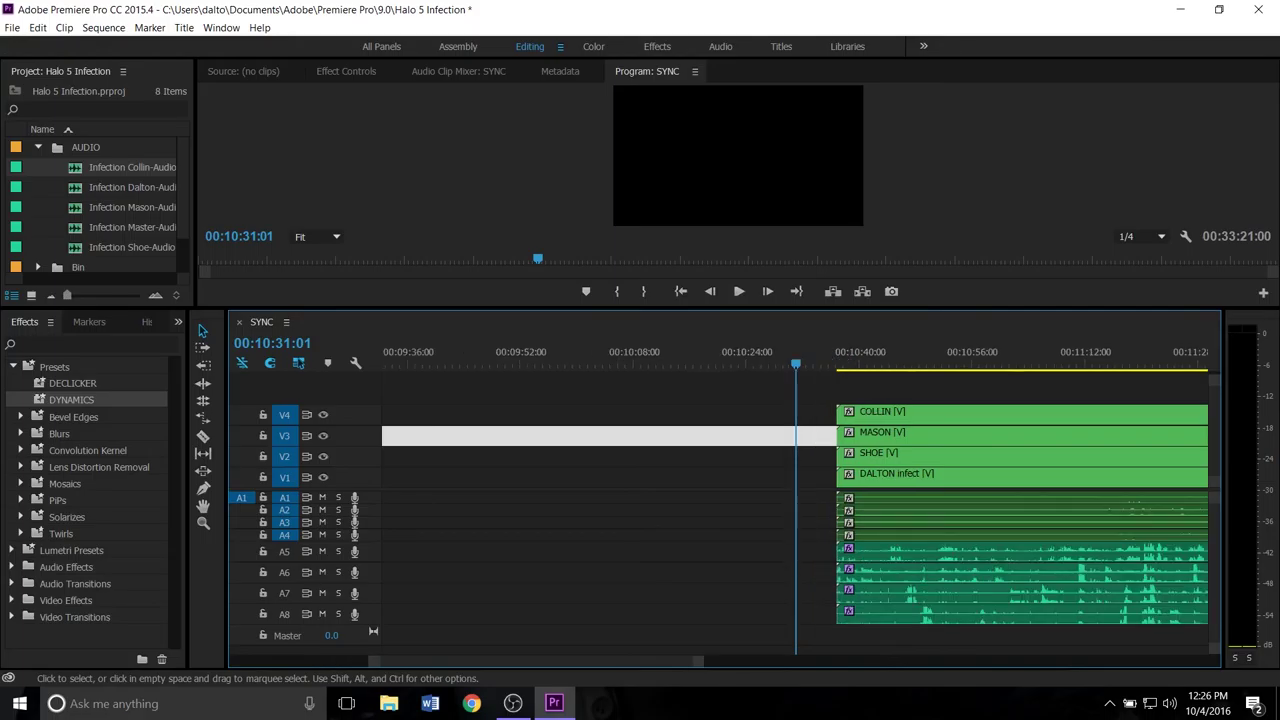
{"action": "key", "text": "="}
{"action": "mouse_move", "coordinate": [523, 661]}
{"action": "left_mouse_down"}
{"action": "mouse_move", "coordinate": [560, 661]}
{"action": "mouse_move", "coordinate": [532, 661]}
{"action": "left_mouse_up"}
{"action": "scroll", "coordinate": [201, 330], "scroll_direction": "right", "scroll_amount": 1}
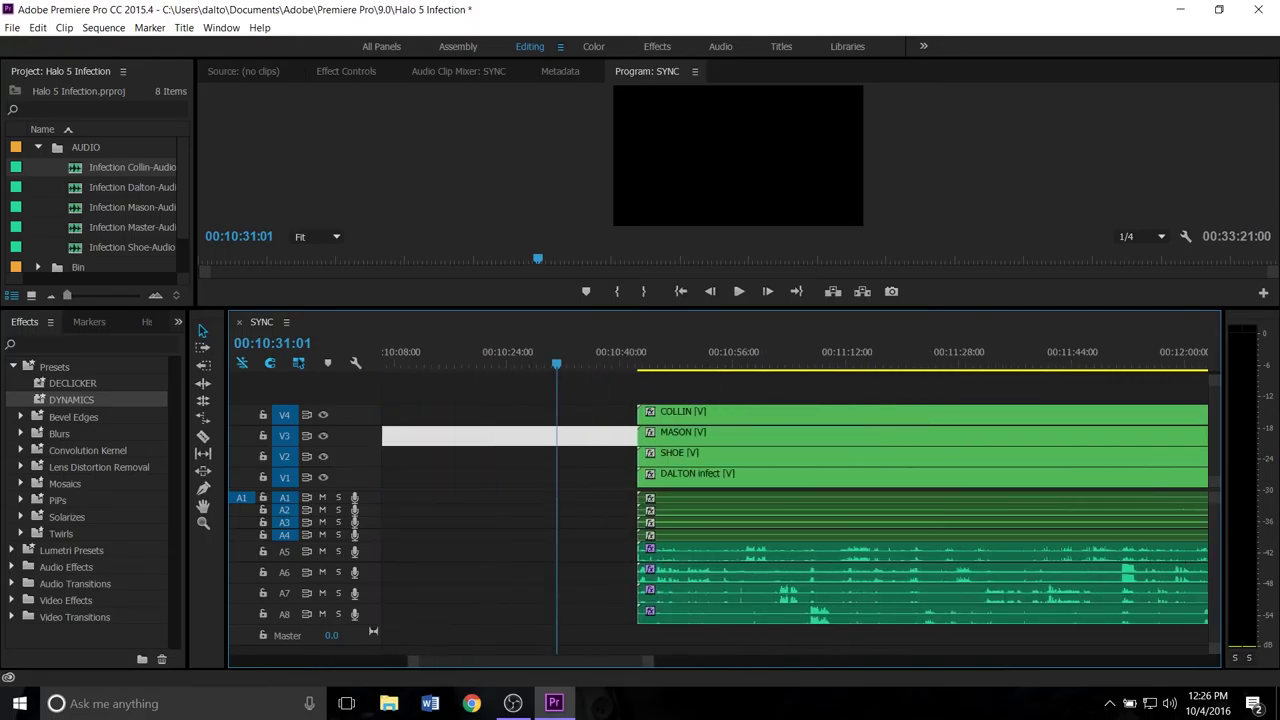
{"action": "scroll", "coordinate": [201, 330], "scroll_direction": "right", "scroll_amount": 2}
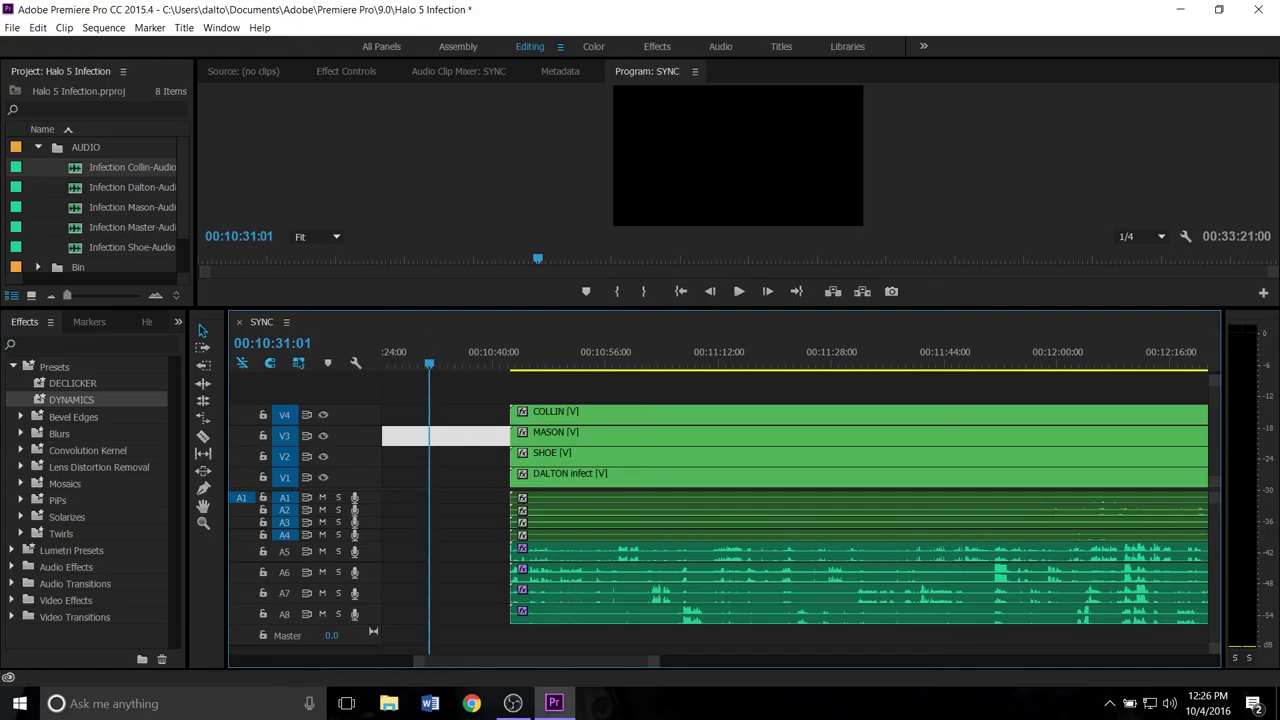
{"action": "left_click", "coordinate": [38, 147]}
{"action": "left_click", "coordinate": [470, 457]}
{"action": "left_click", "coordinate": [505, 358]}
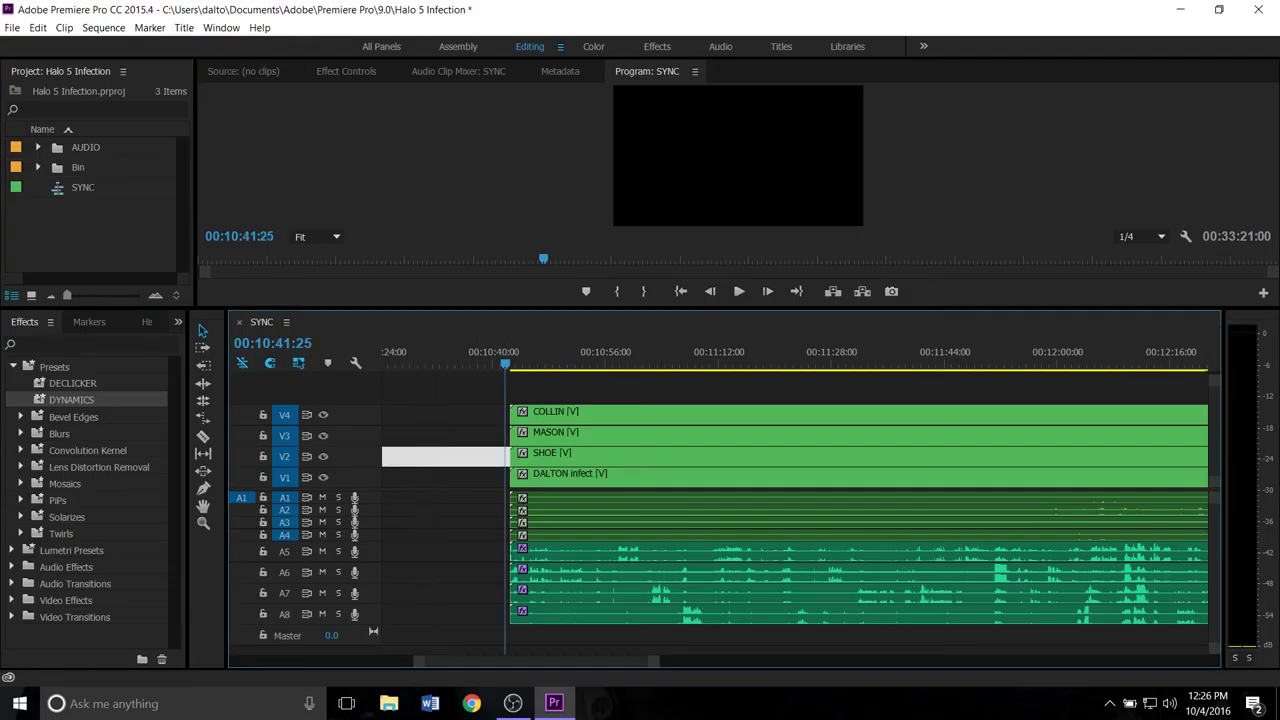
{"action": "left_click_drag", "start_coordinate": [505, 358], "coordinate": [507, 358]}
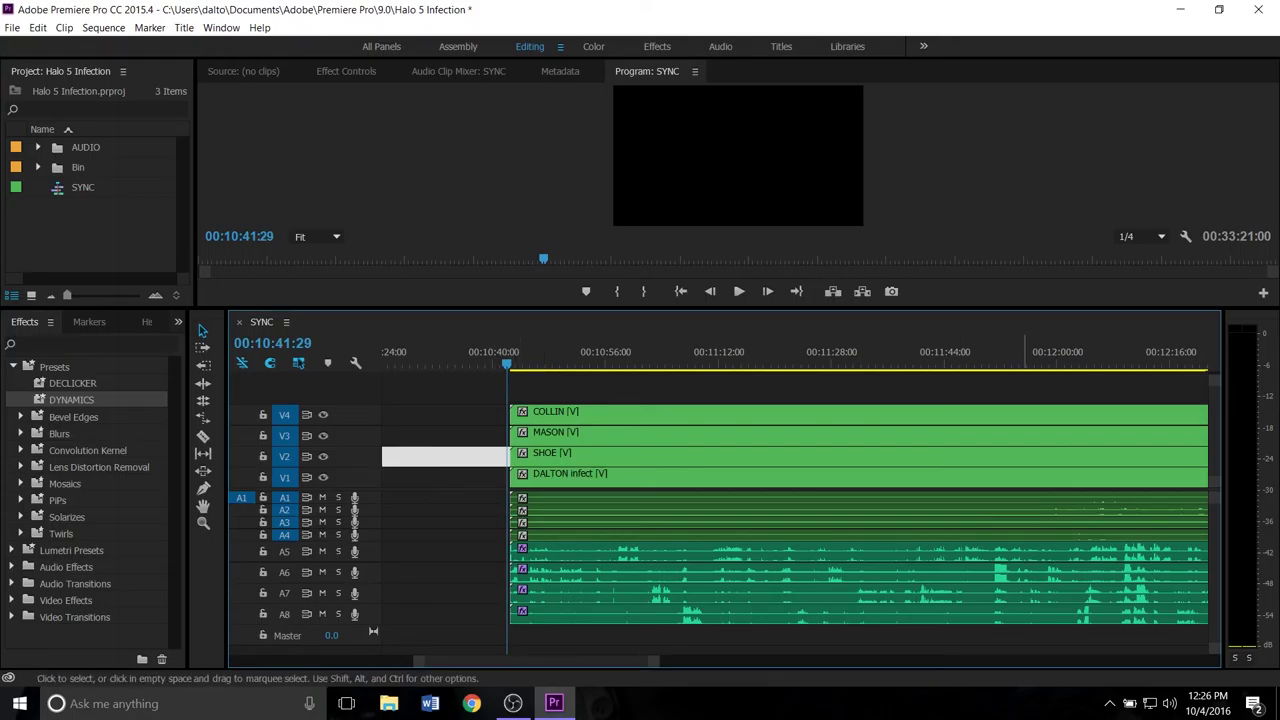
{"action": "key", "text": "="}
{"action": "key", "text": "="}
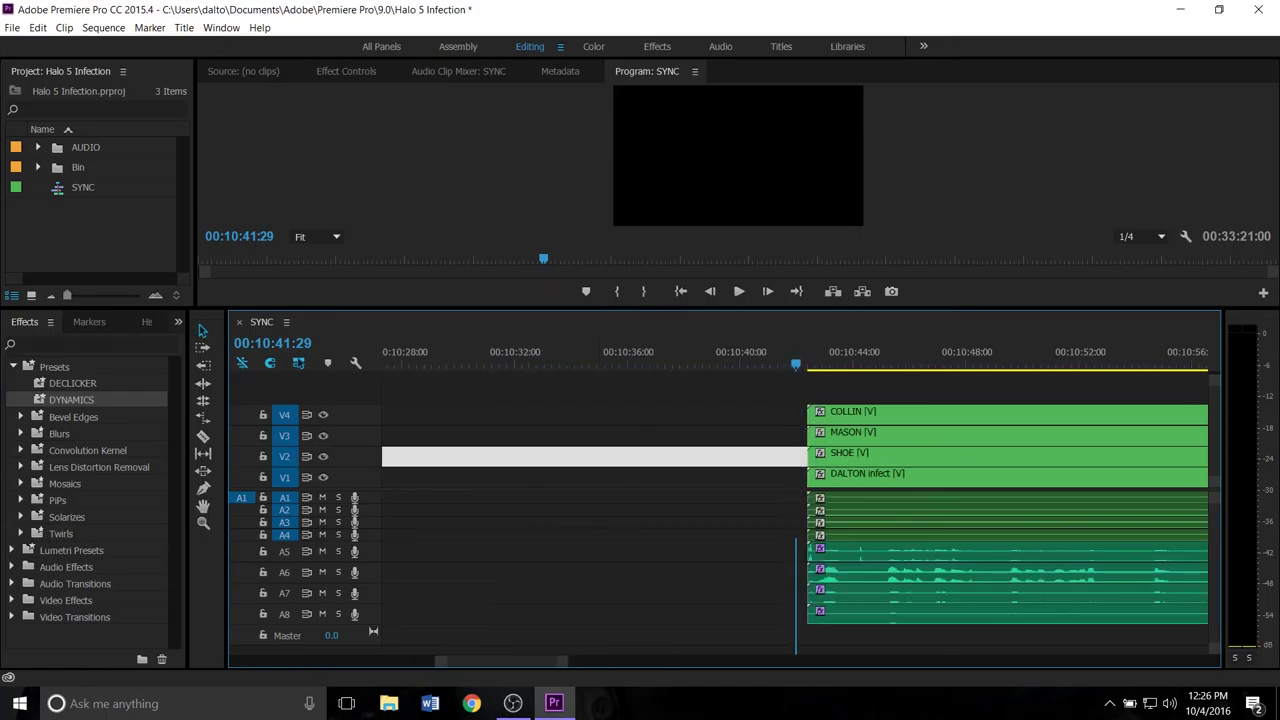
{"action": "scroll", "coordinate": [795, 515], "scroll_direction": "down", "scroll_amount": 5}
{"action": "scroll", "coordinate": [795, 515], "scroll_direction": "up", "scroll_amount": 3}
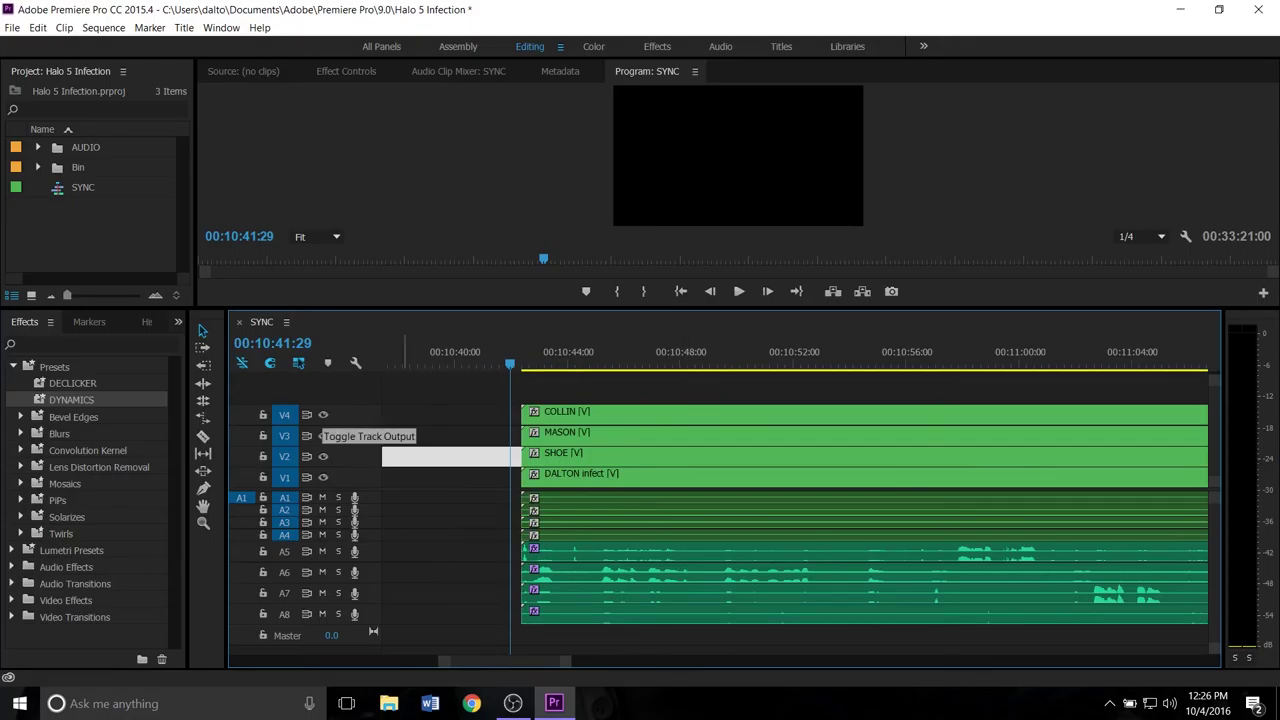
- Hide the V4 and V3 tracks, preview the footage at 00:10:43:00, and step the playhead back to 00:10:41:29
{"action": "left_click", "coordinate": [323, 415]}
{"action": "left_click", "coordinate": [539, 360]}
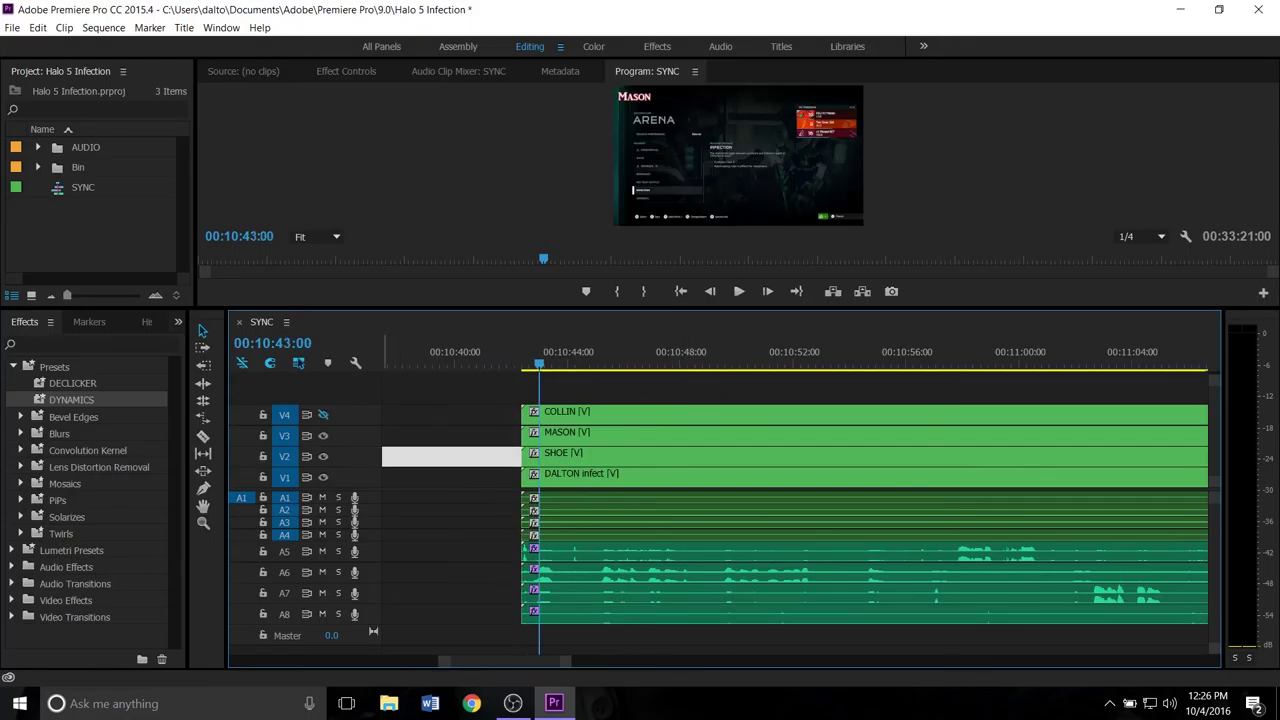
{"action": "key", "text": "Left"}
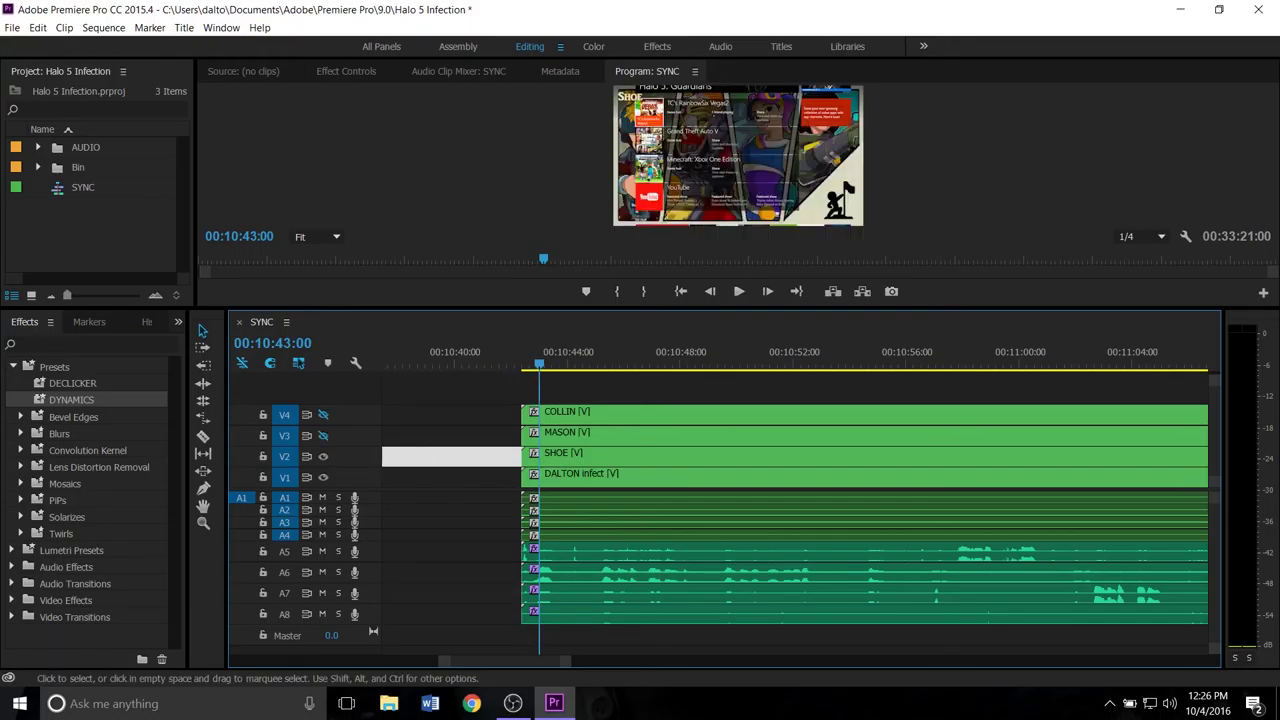
{"action": "key", "text": "Left"}
{"action": "key", "text": "Left"}
{"action": "key", "text": "Left"}
{"action": "key", "text": "Left"}
{"action": "key", "text": "Left"}
{"action": "key", "text": "Left"}
{"action": "key", "text": "Left"}
{"action": "key", "text": "Left"}
{"action": "key", "text": "Left"}
{"action": "key", "text": "Left"}
{"action": "key", "text": "Left"}
{"action": "key", "text": "Left"}
{"action": "key", "text": "Left"}
{"action": "key", "text": "Left"}
{"action": "key", "text": "Left"}
{"action": "key", "text": "Left"}
{"action": "key", "text": "Left"}
{"action": "key", "text": "Left"}
{"action": "key", "text": "Left"}
{"action": "key", "text": "Left"}
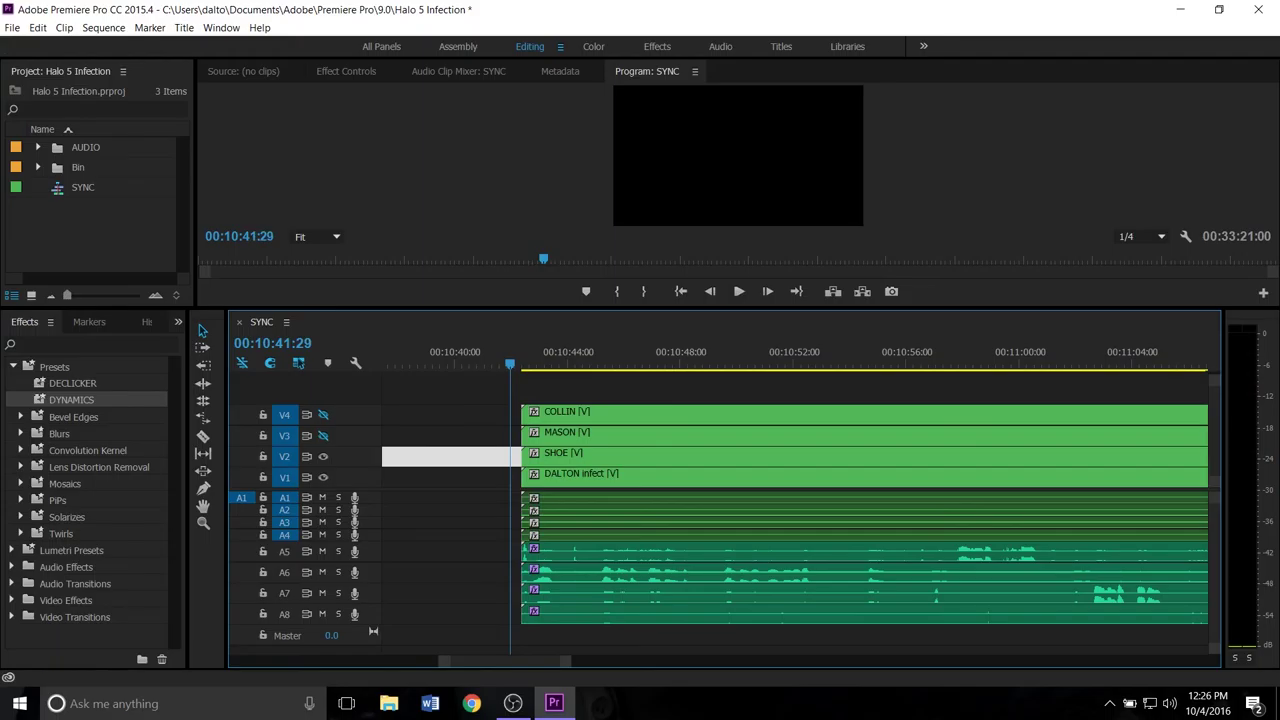
- Enlarge the program preview, select the SHOE clip on V2, and play it to compare with the voice audio
{"action": "scroll", "coordinate": [700, 560], "scroll_direction": "down", "scroll_amount": 2}
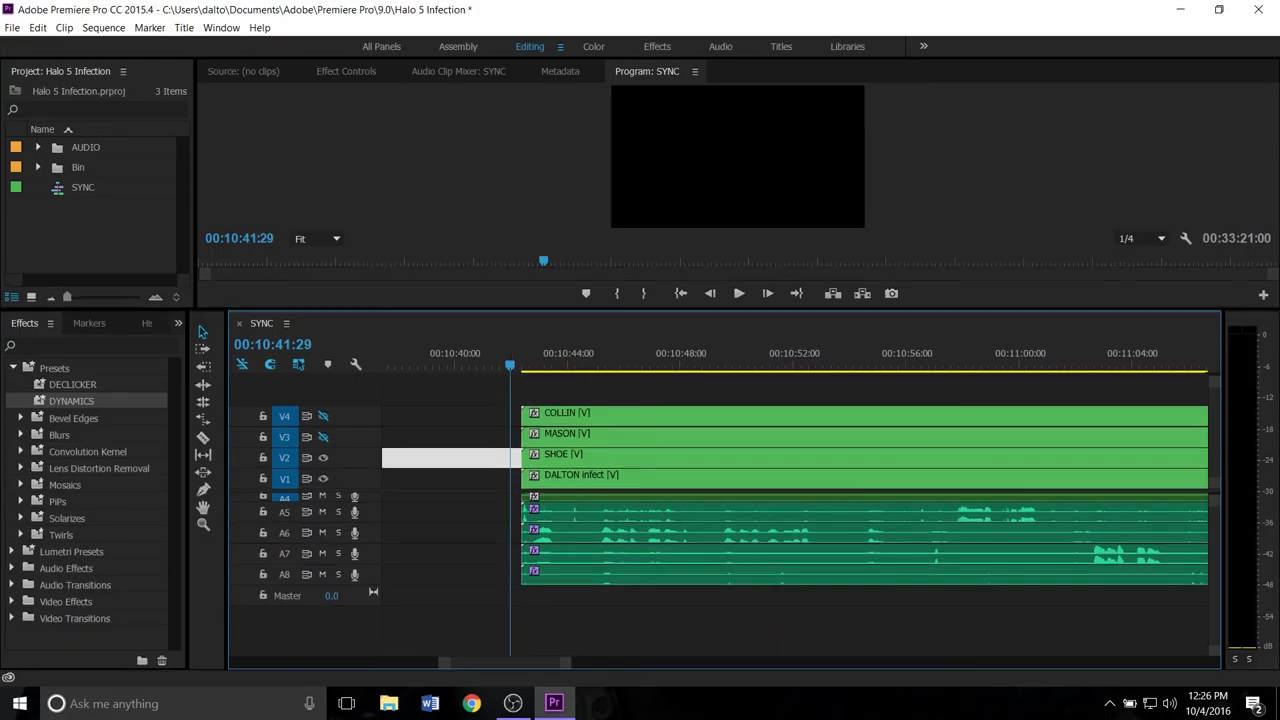
{"action": "left_click_drag", "start_coordinate": [640, 308], "coordinate": [640, 414]}
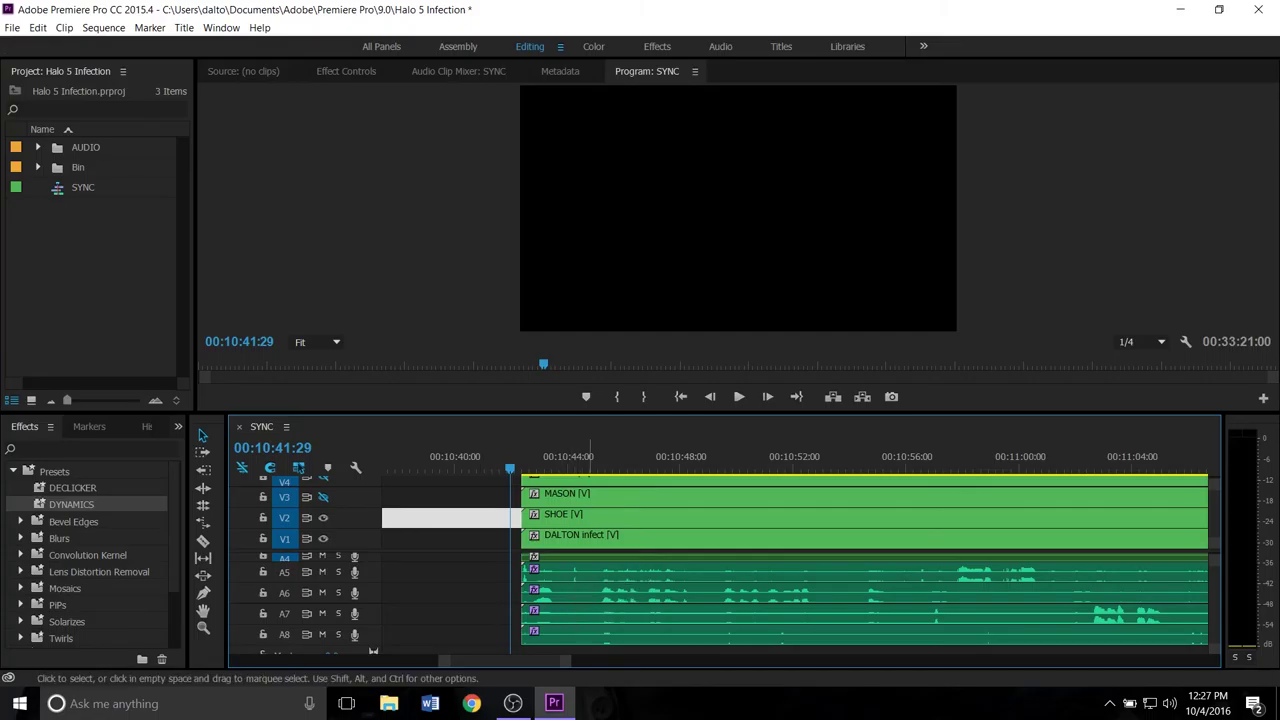
{"action": "left_click", "coordinate": [569, 518]}
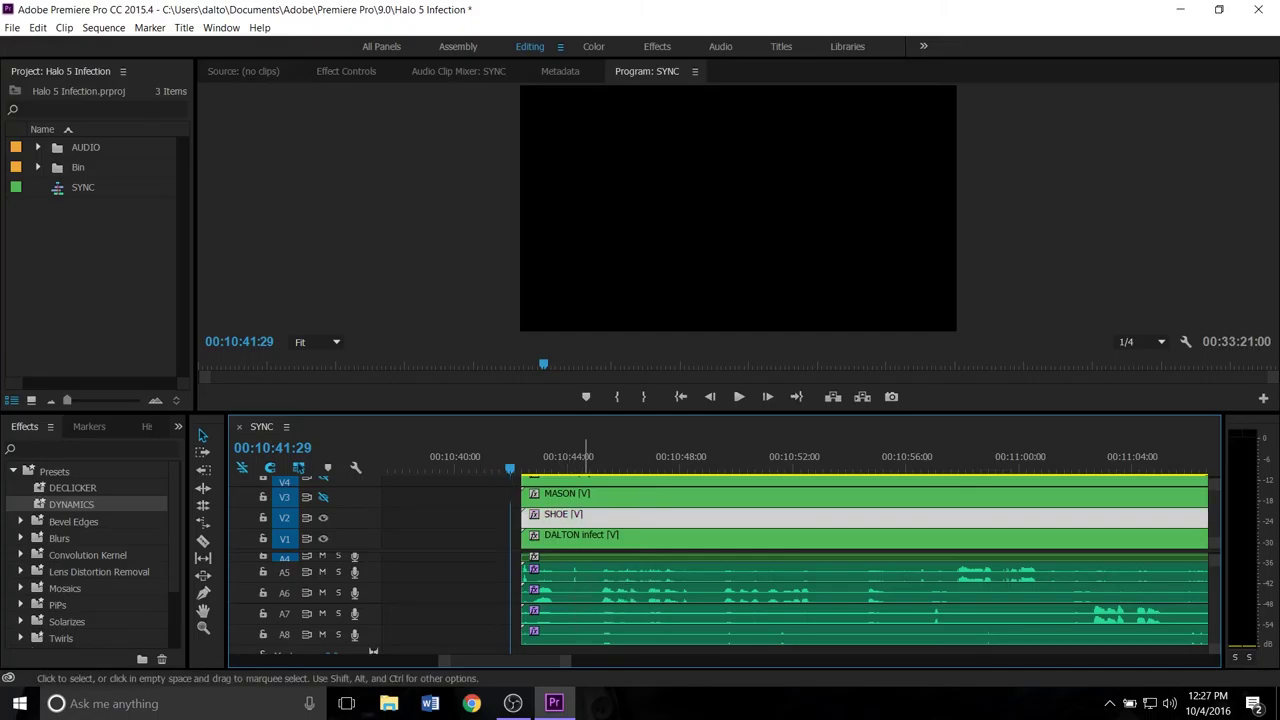
{"action": "key", "text": "space"}
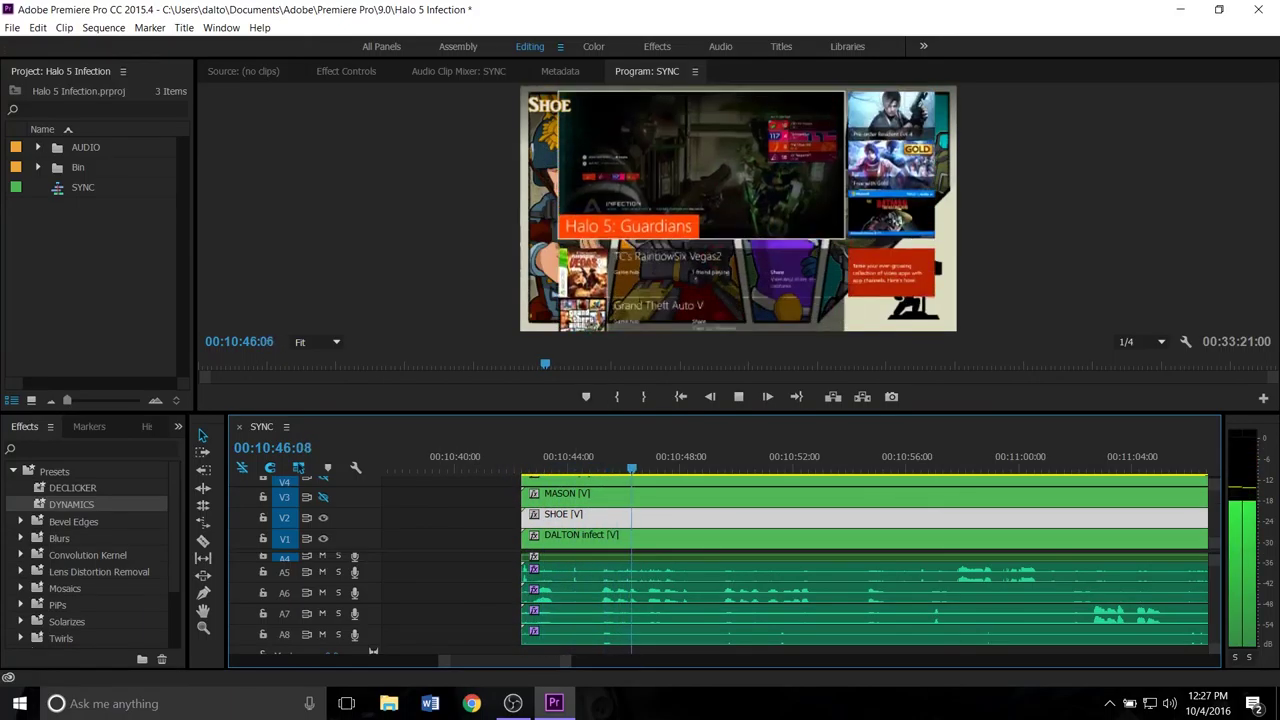
{"action": "key", "text": "space"}
- Move the SHOE clip on V2 later so that it starts at 00:10:44:23
{"action": "left_click_drag", "start_coordinate": [573, 517], "coordinate": [608, 517]}
{"action": "left_click", "coordinate": [589, 459]}
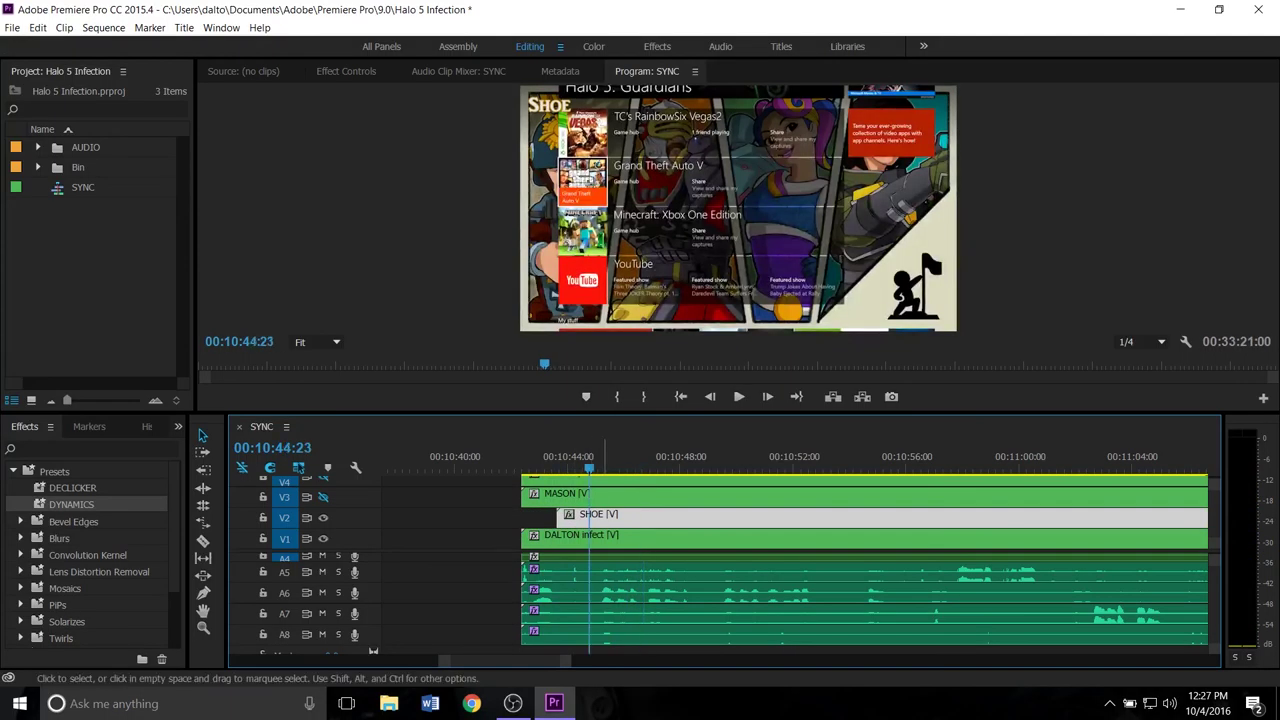
{"action": "mouse_move", "coordinate": [586, 519]}
{"action": "left_mouse_down"}
{"action": "mouse_move", "coordinate": [623, 519]}
{"action": "mouse_move", "coordinate": [590, 517]}
{"action": "left_mouse_up"}
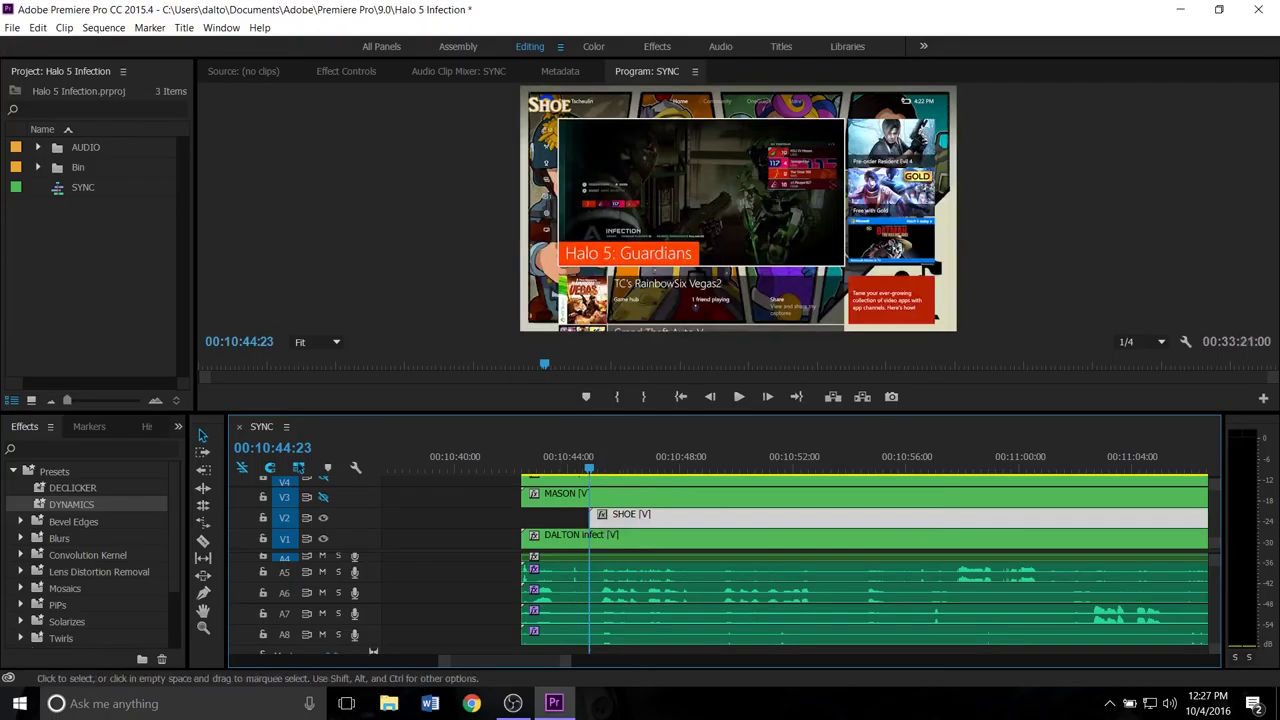
- Play the SHOE clip against its voice audio, shift it slightly later on V2, and play it again to check the sync
{"action": "key", "text": "space"}
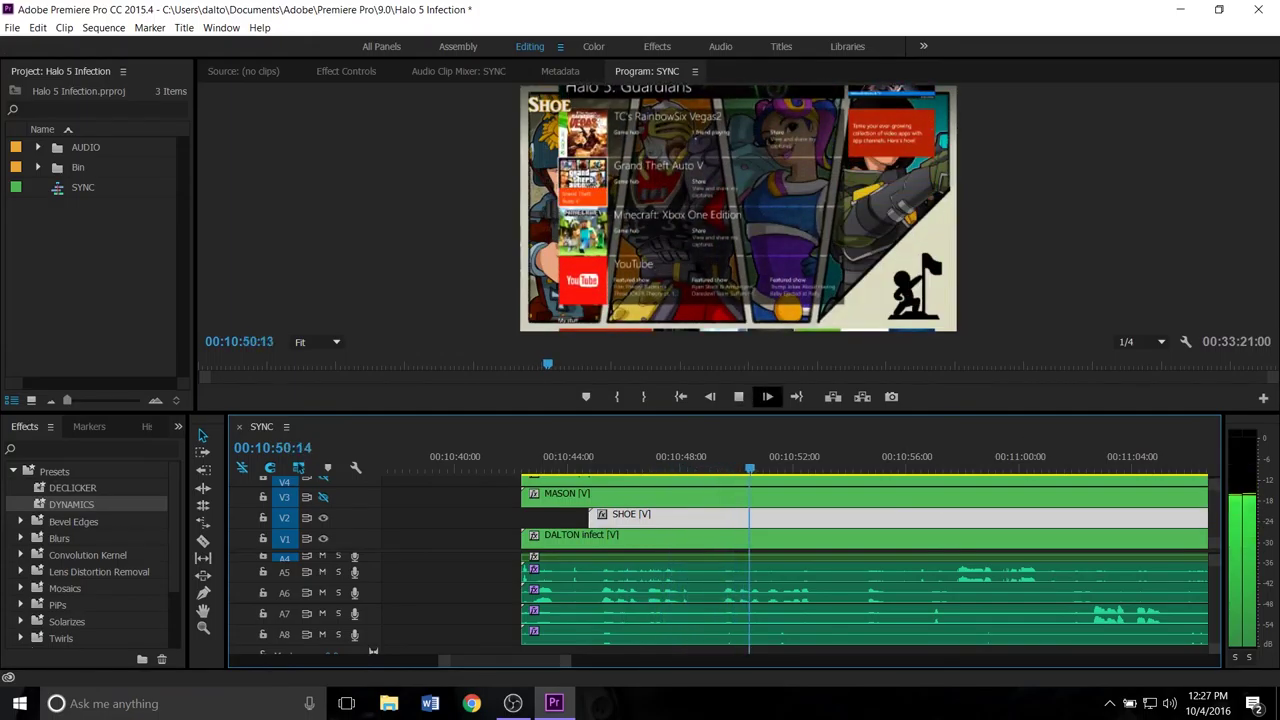
{"action": "key", "text": "space"}
{"action": "left_click_drag", "start_coordinate": [633, 518], "coordinate": [653, 518]}
{"action": "left_click", "coordinate": [596, 460]}
{"action": "key", "text": "space"}
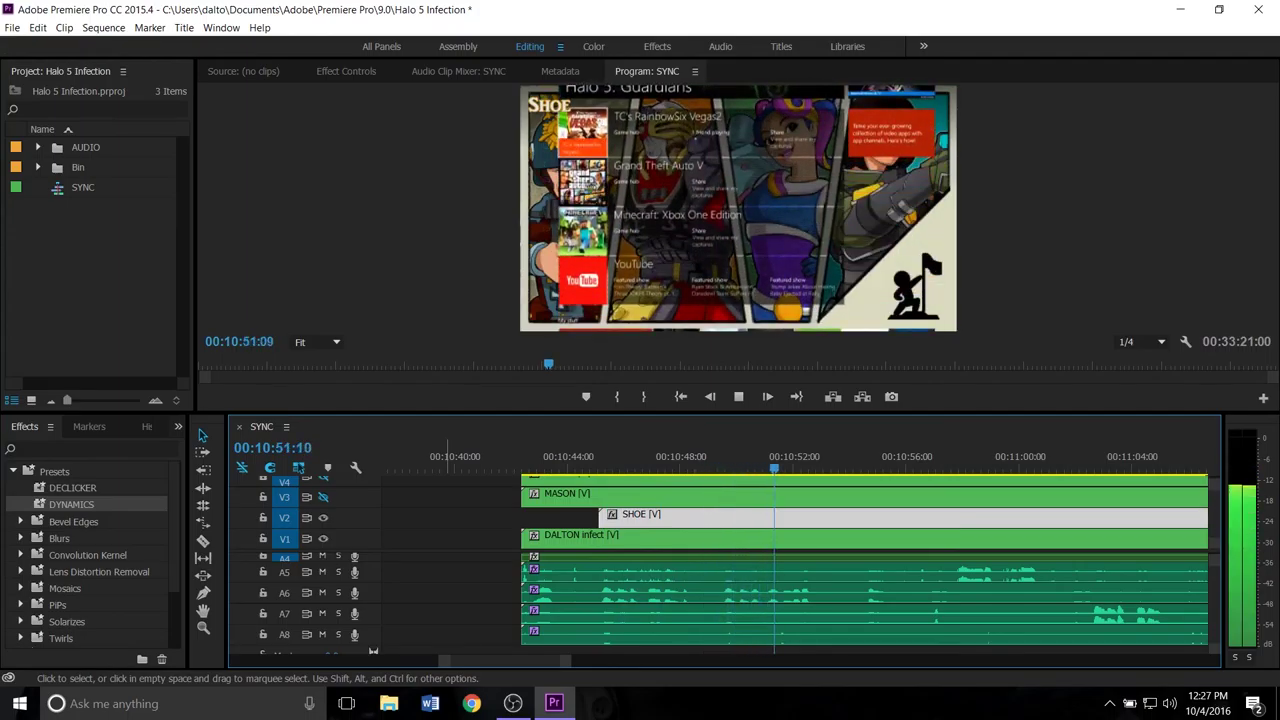
{"action": "key", "text": "space"}
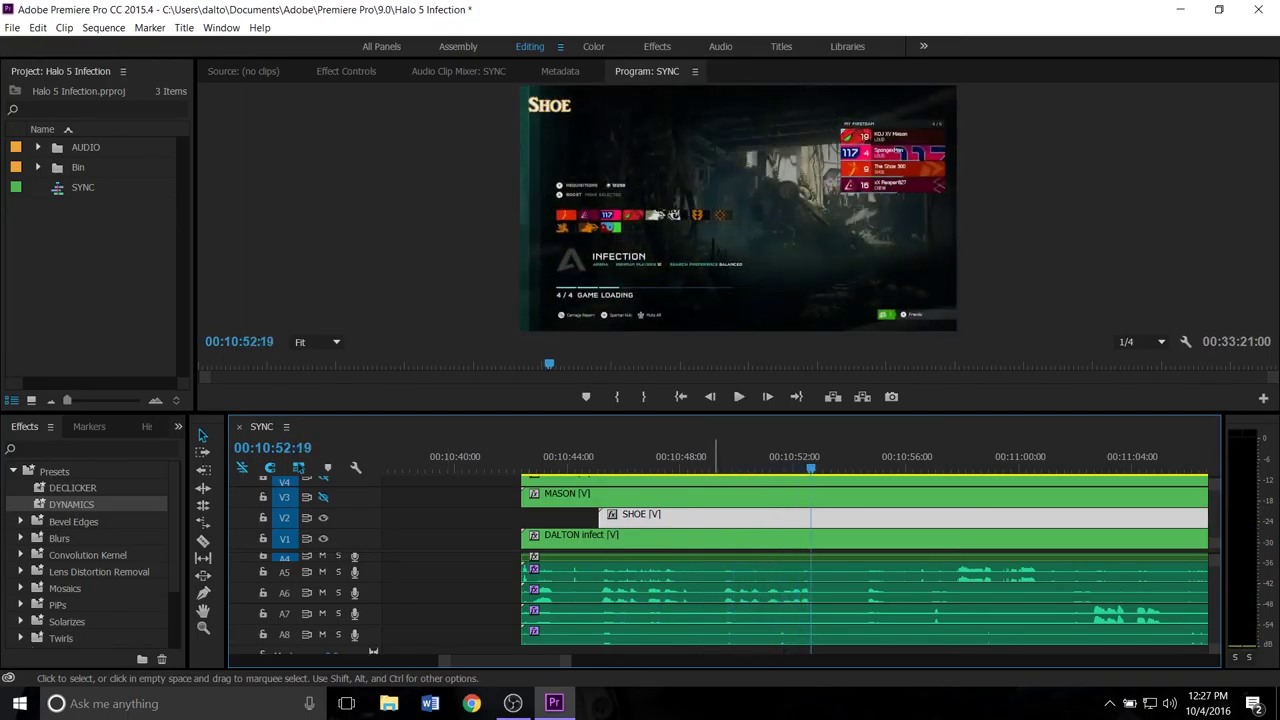
- Fine-tune the SHOE clip to start at 00:10:45:09 and replay it against the voice audio
{"action": "key", "text": "equal"}
{"action": "left_click_drag", "start_coordinate": [585, 514], "coordinate": [592, 514]}
{"action": "left_click", "coordinate": [619, 458]}
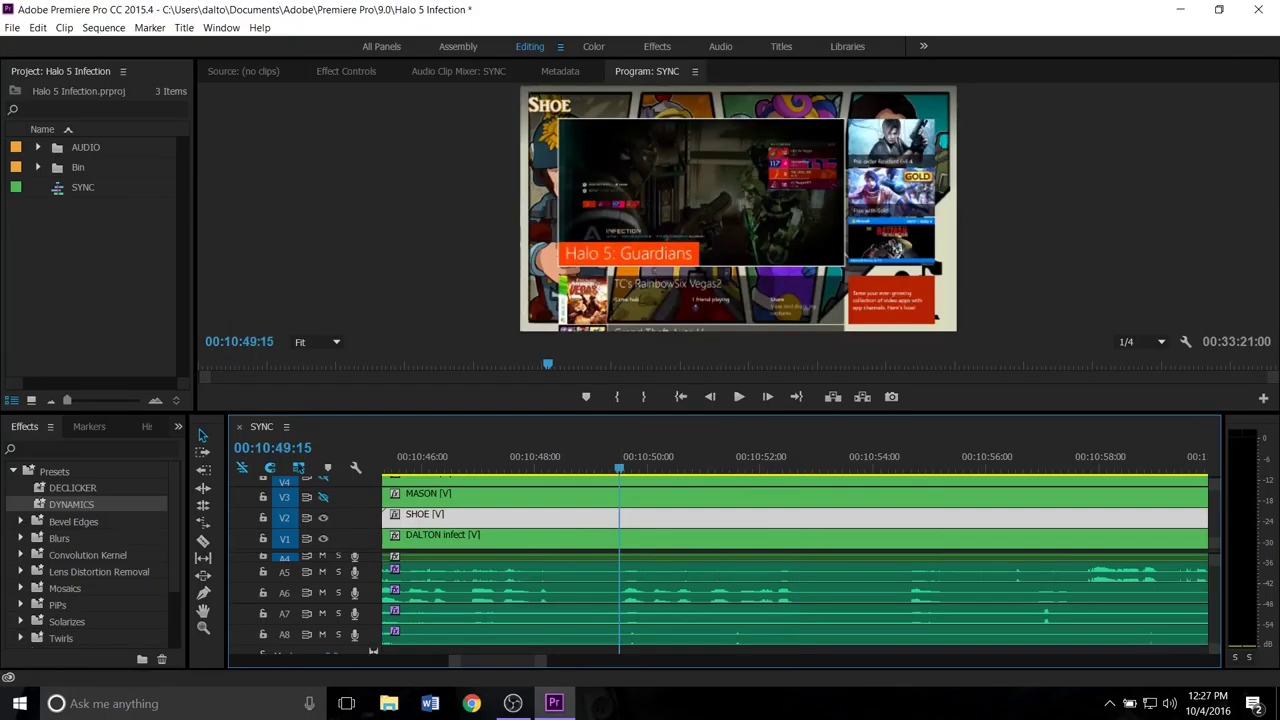
{"action": "key", "text": "space"}
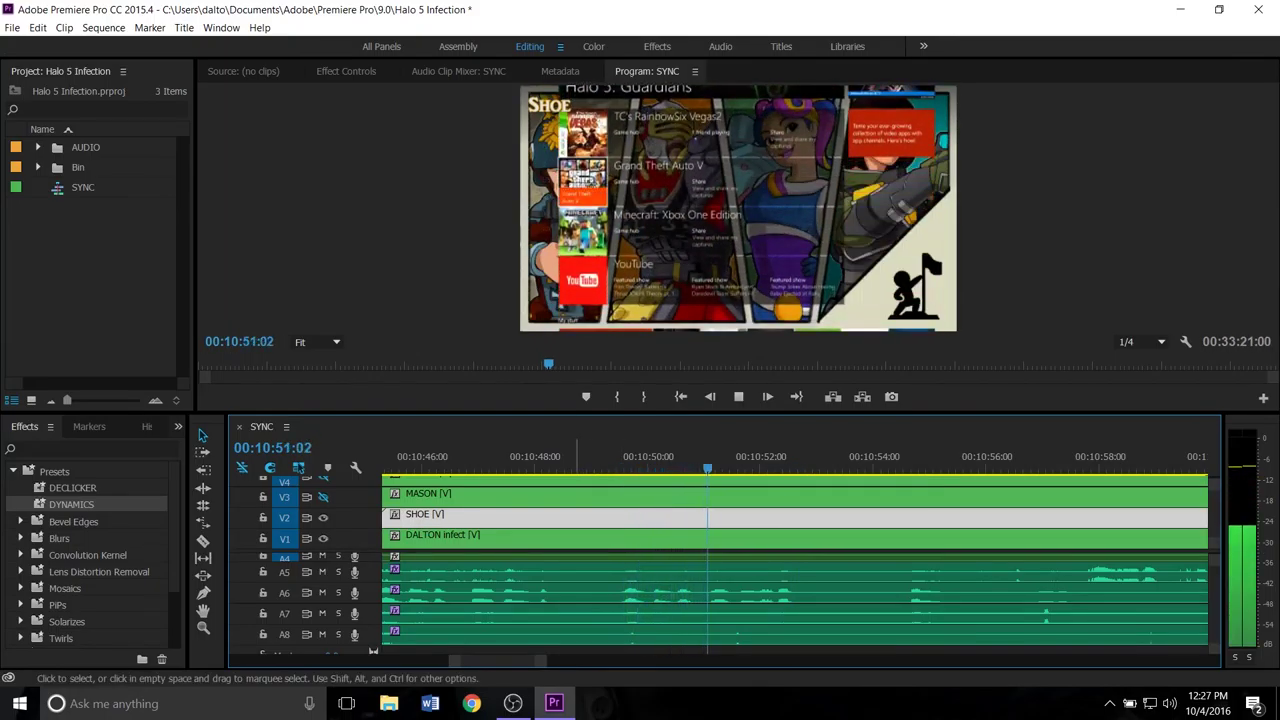
{"action": "key", "text": "space"}
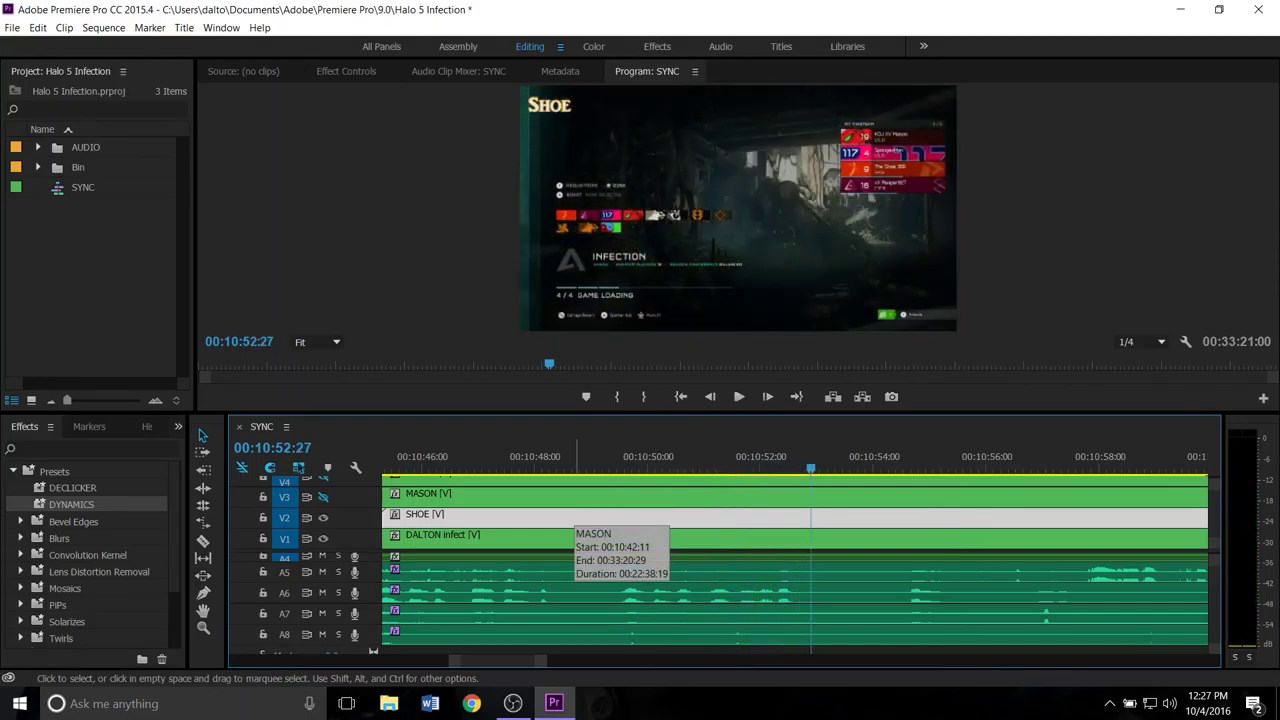
{"action": "key", "text": "minus"}
{"action": "key", "text": "Up"}
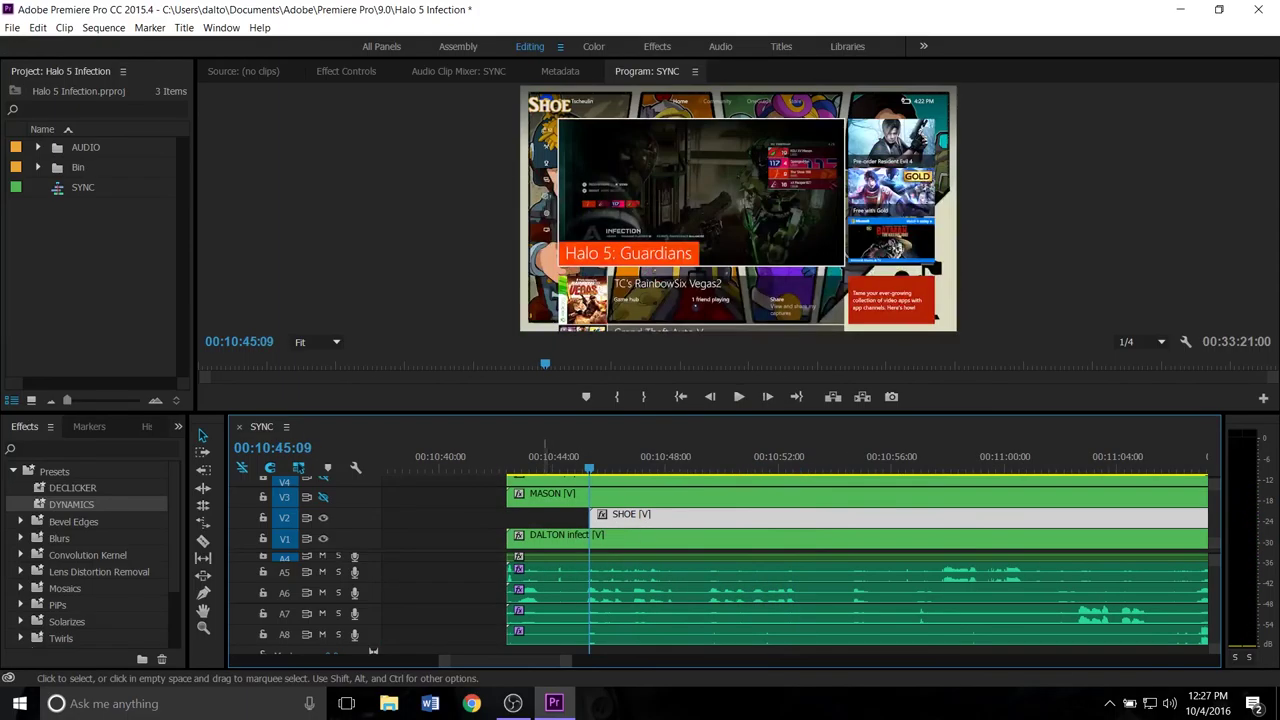
{"action": "key", "text": "space"}
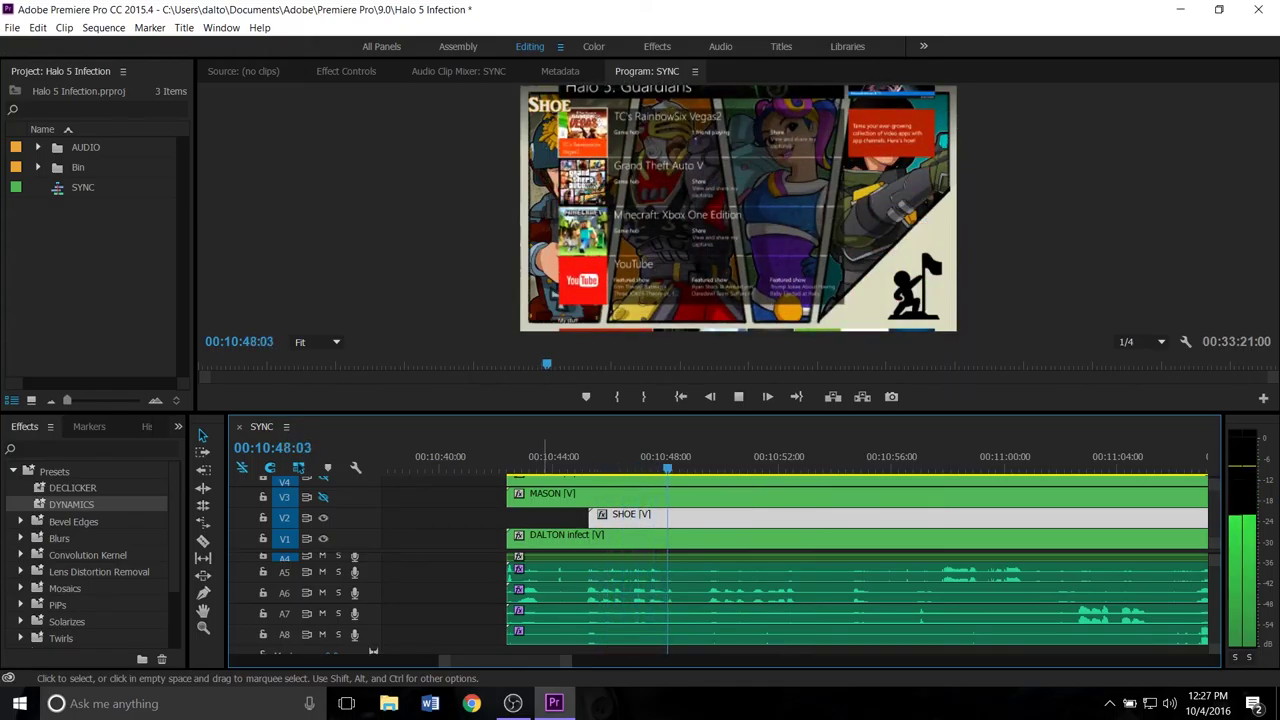
{"action": "key", "text": "space"}
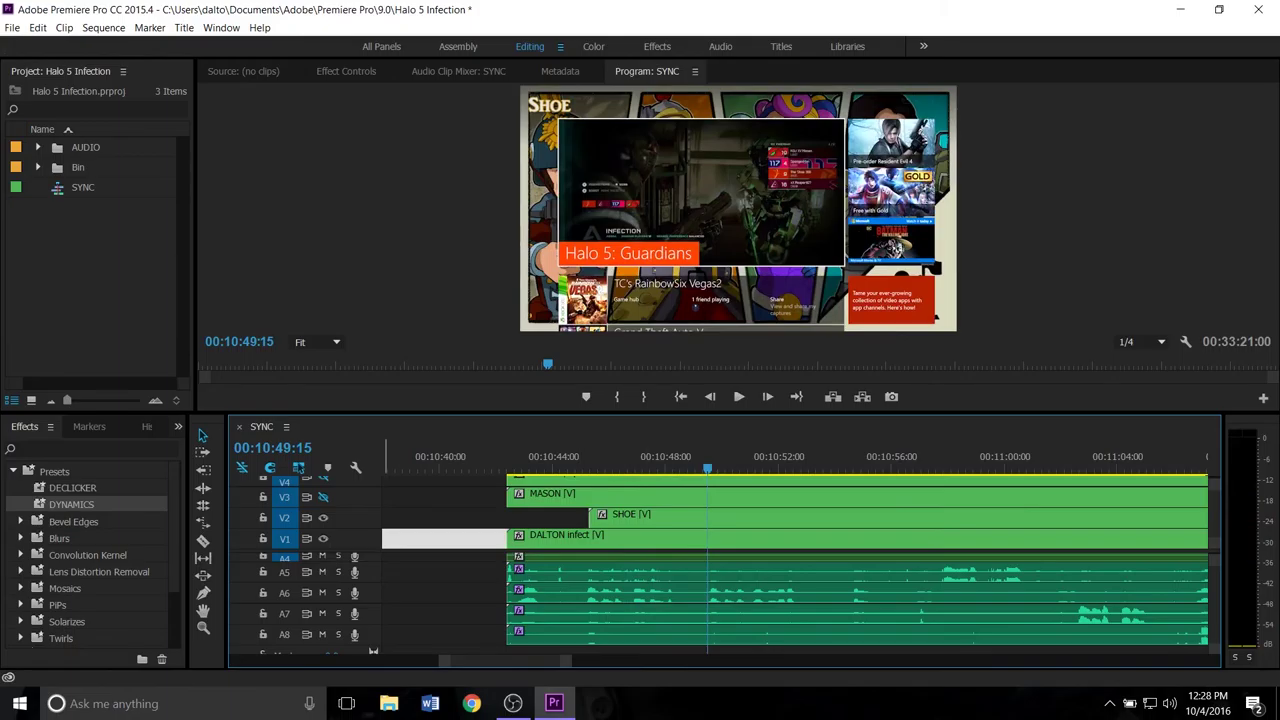
- Hide and lock V2, preview the COLLIN and MASON footage on V4 and V3, and hide both of those tracks
{"action": "left_click", "coordinate": [322, 517]}
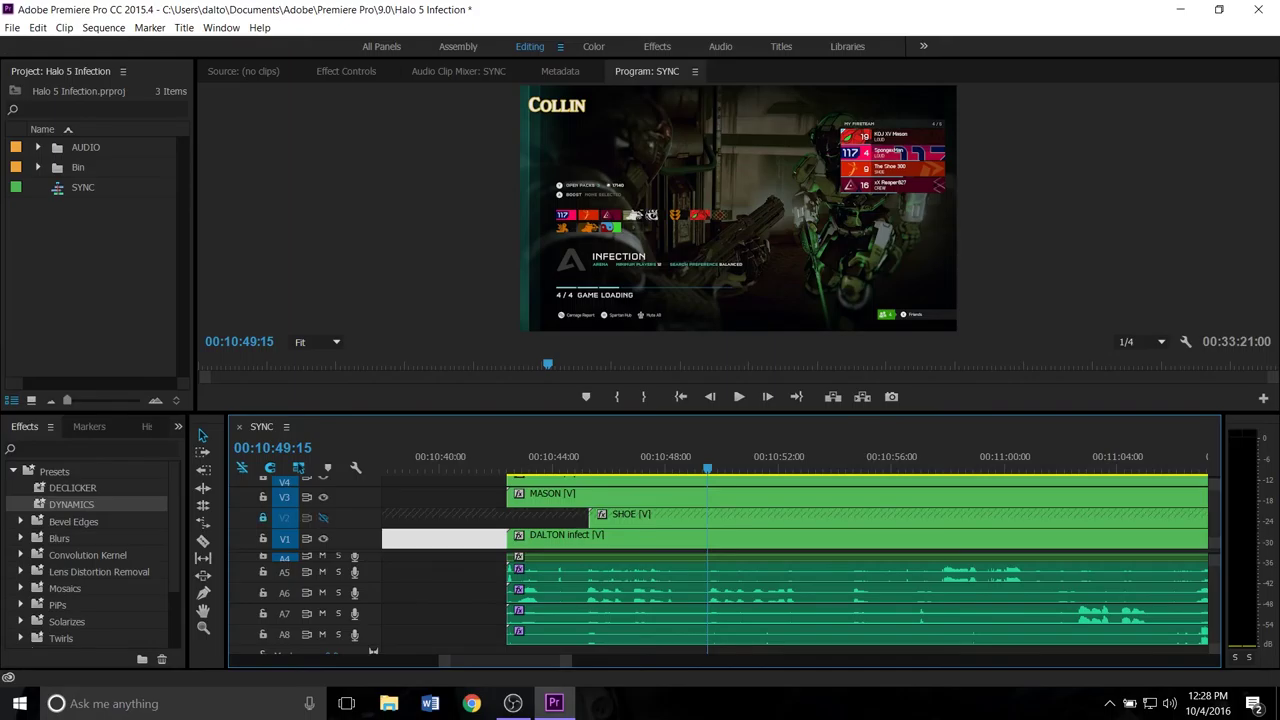
{"action": "left_click_drag", "start_coordinate": [498, 413], "coordinate": [498, 390]}
{"action": "key", "text": "space"}
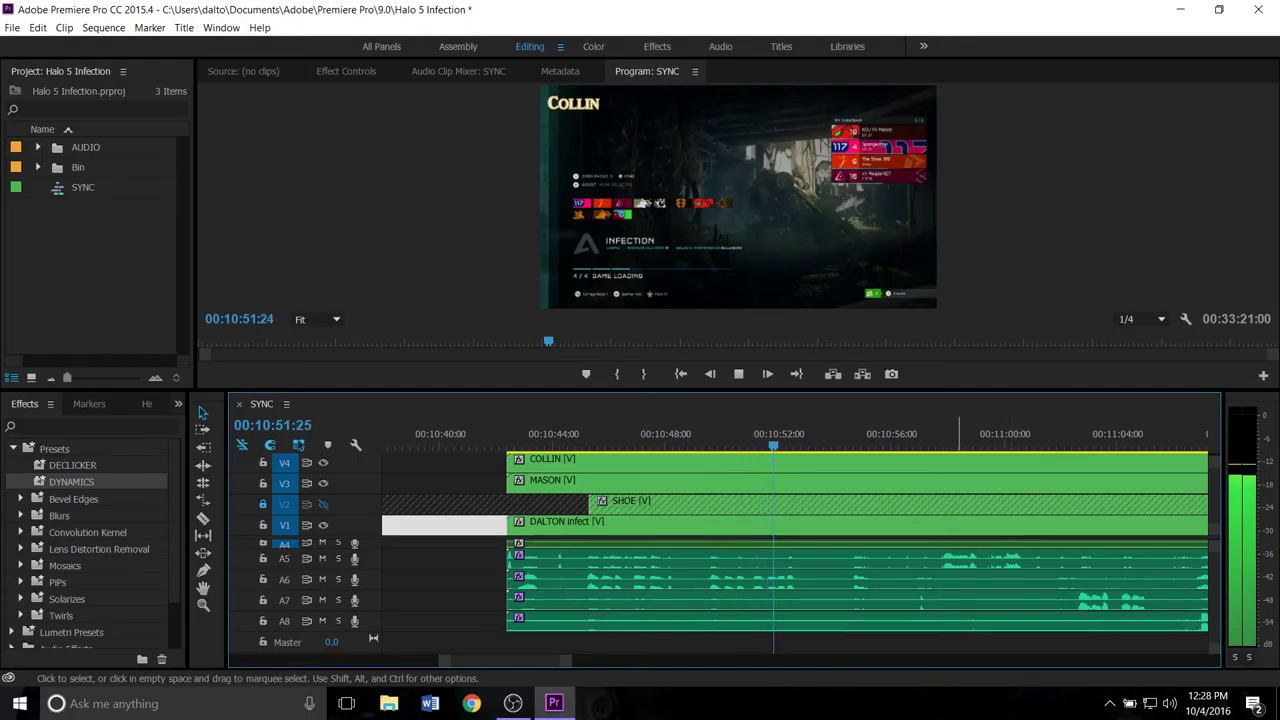
{"action": "left_click", "coordinate": [322, 462]}
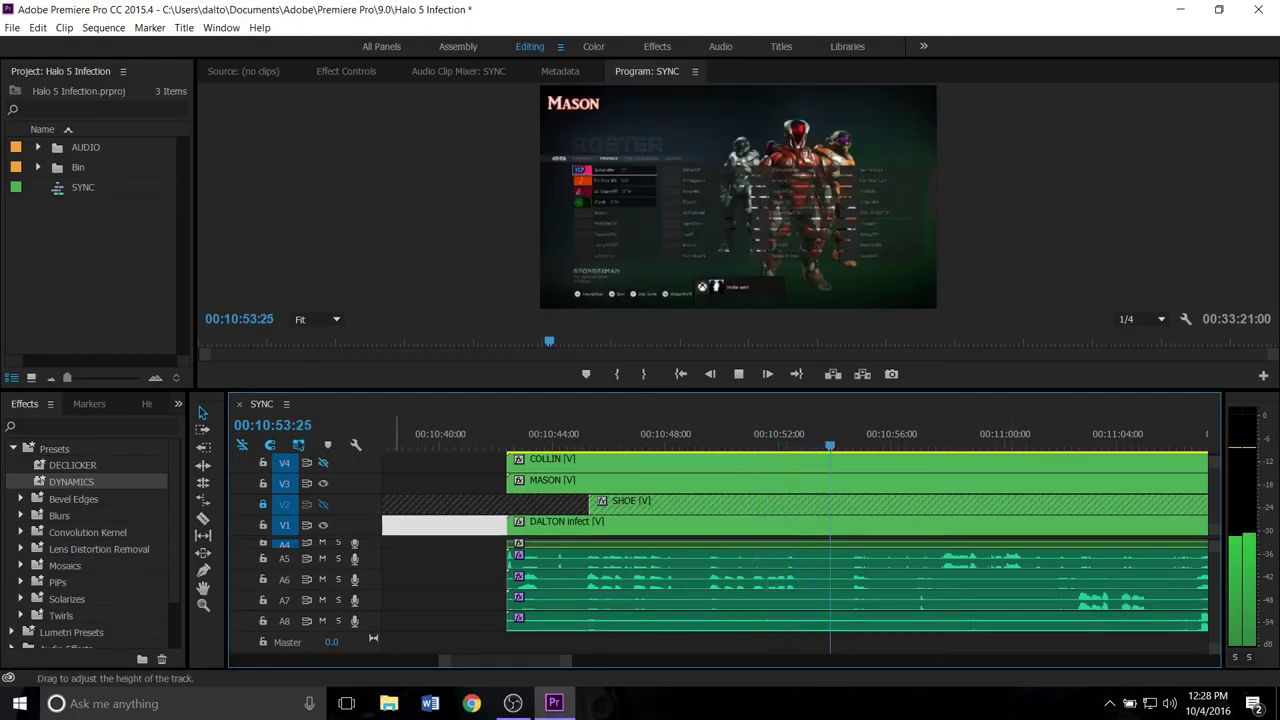
{"action": "left_click", "coordinate": [322, 483]}
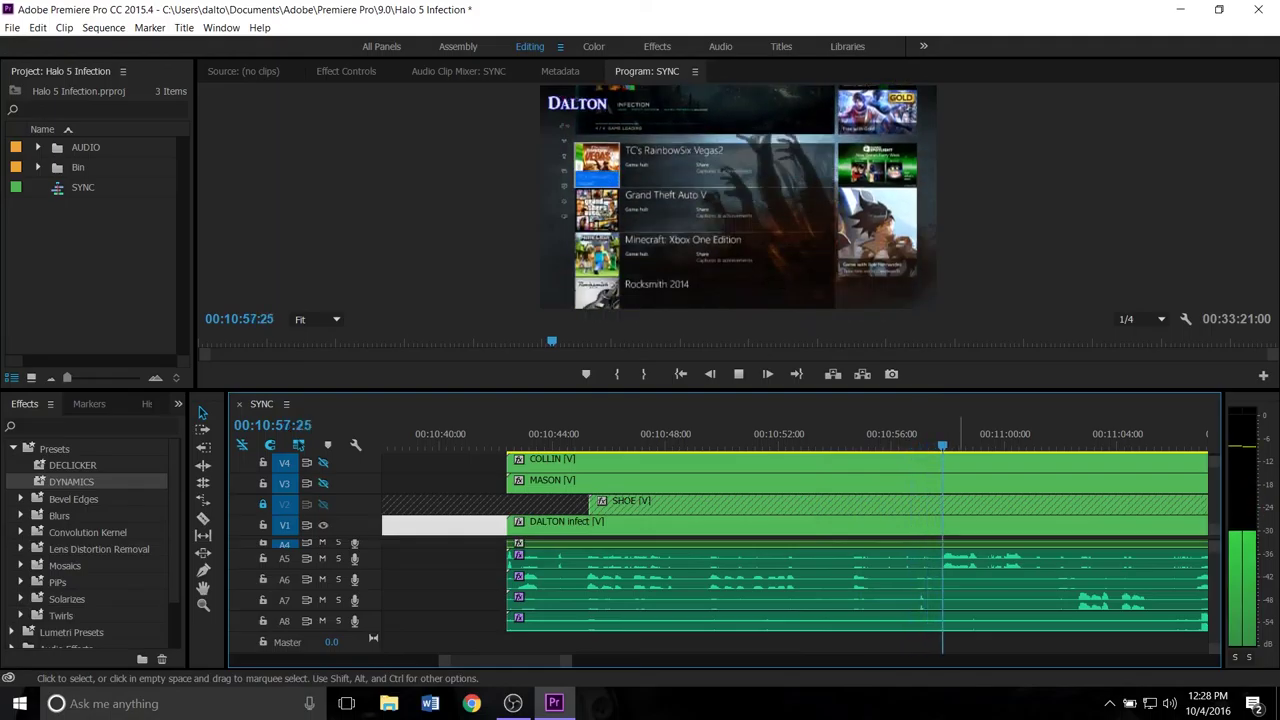
- Shift the DALTON infect clip on V1 about half a second later and play it to check its sync
{"action": "key", "text": "space"}
{"action": "left_click", "coordinate": [559, 525]}
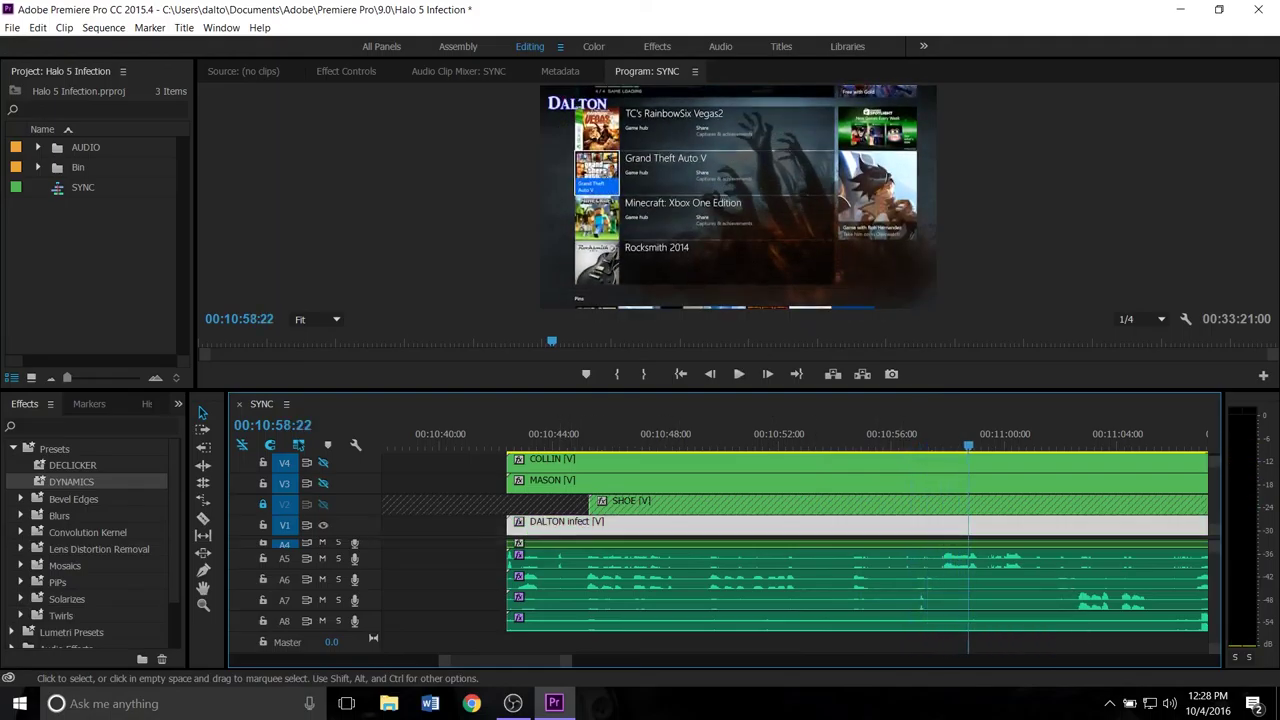
{"action": "left_click_drag", "start_coordinate": [566, 525], "coordinate": [562, 523]}
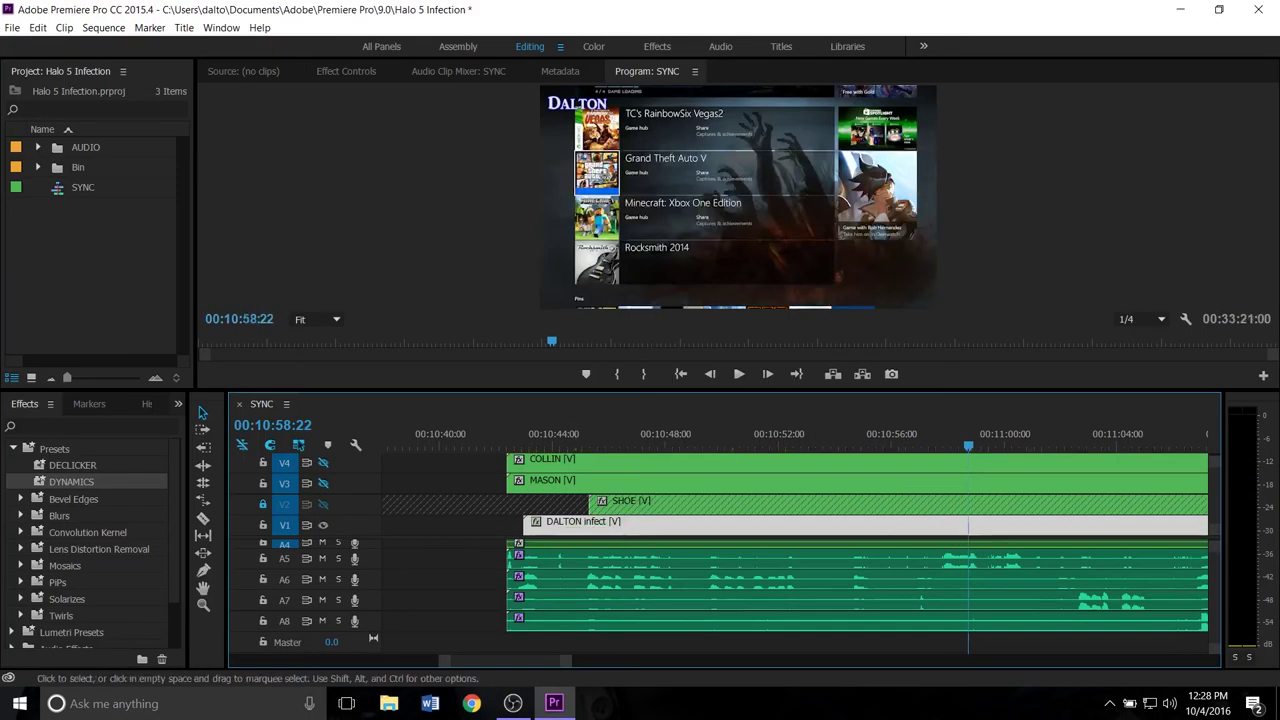
{"action": "key", "text": "space"}
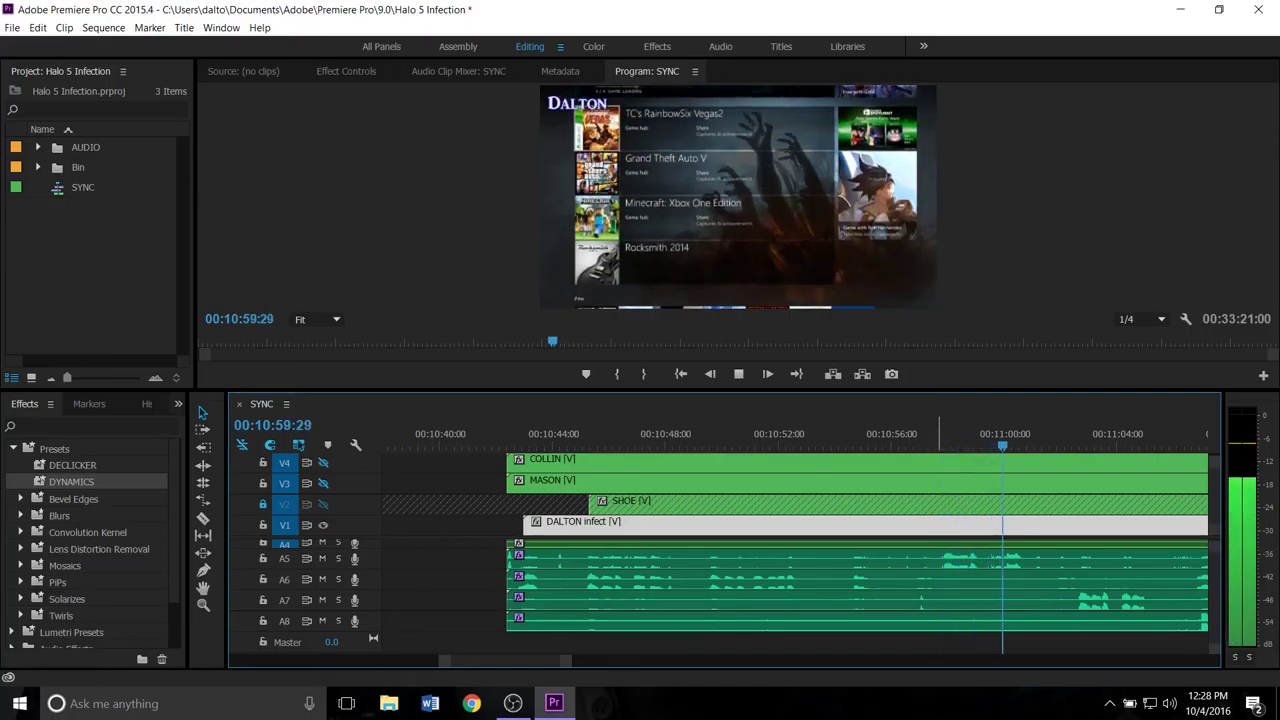
{"action": "key", "text": "space"}
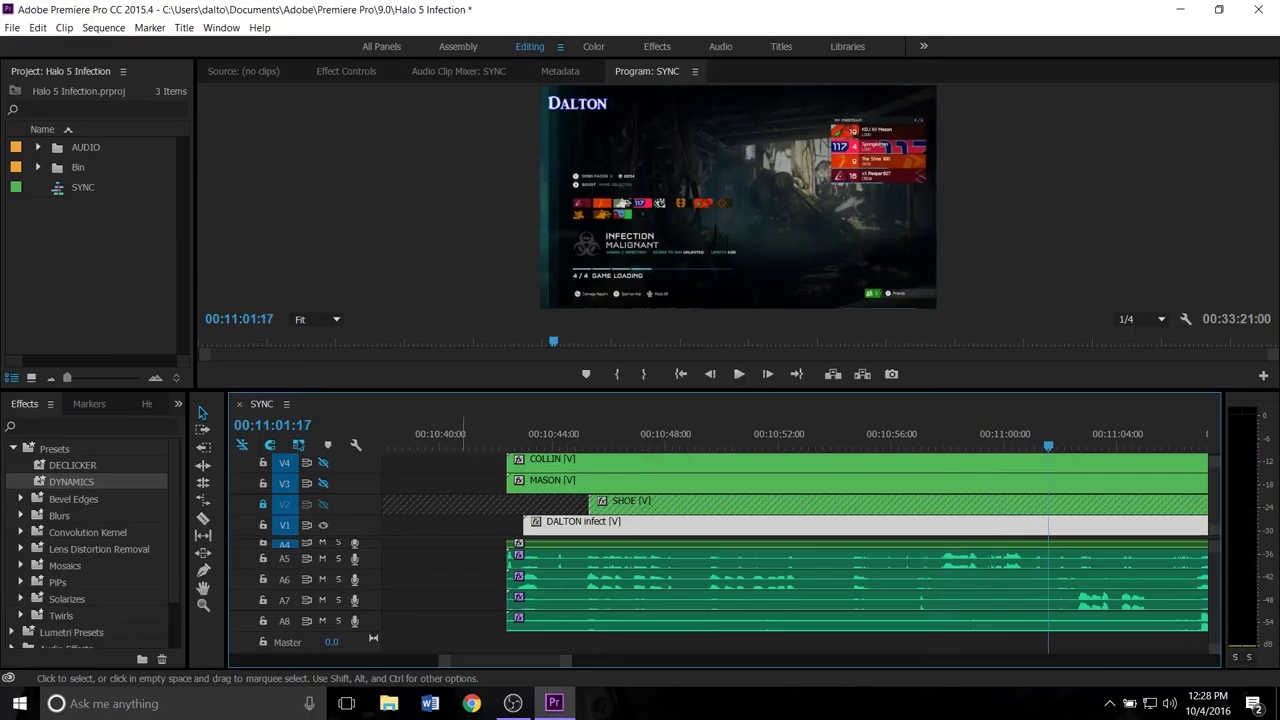
- Hide and lock the V1 track, and show V3 while keeping V4 hidden
{"action": "left_click", "coordinate": [323, 525]}
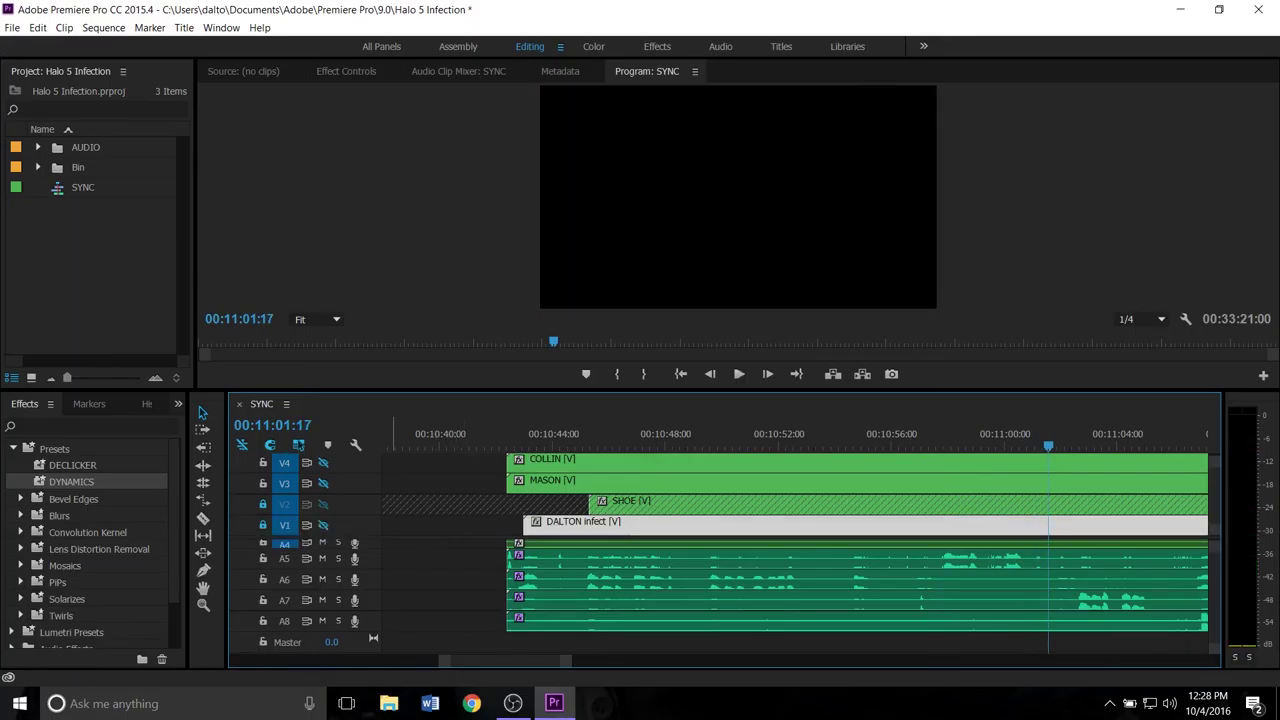
{"action": "left_click", "coordinate": [263, 525]}
{"action": "left_click", "coordinate": [323, 463]}
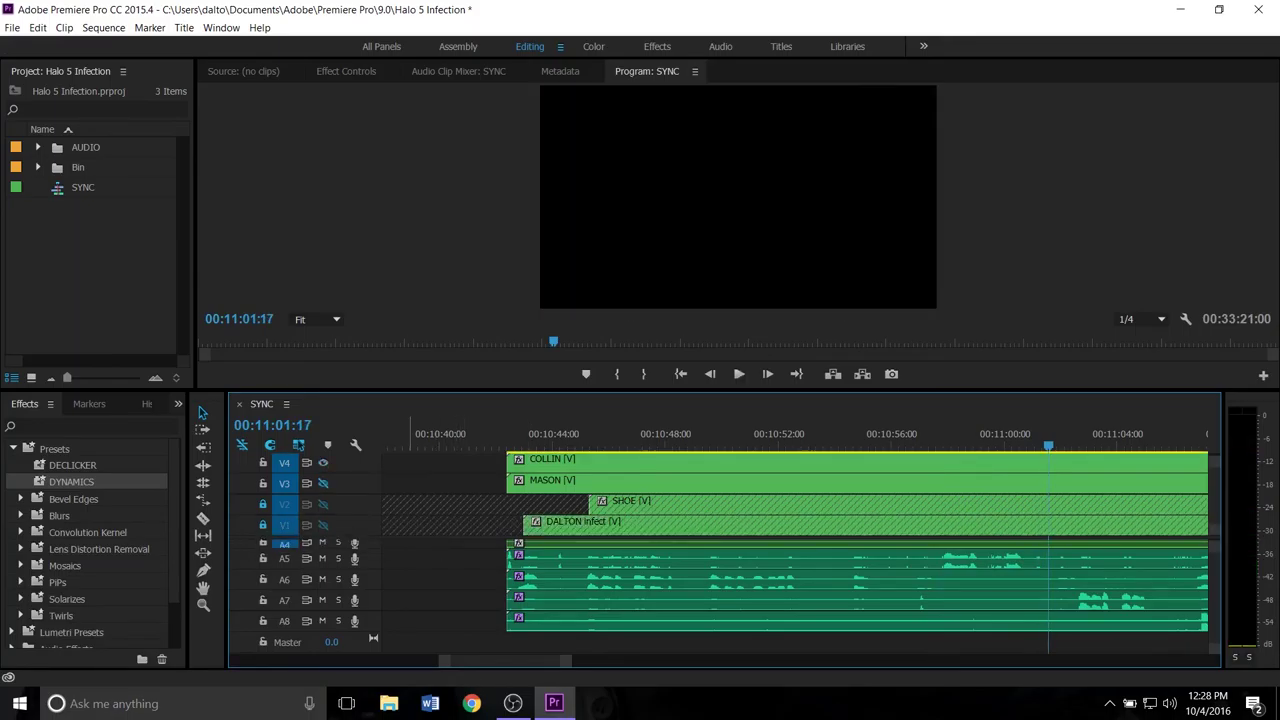
{"action": "left_click", "coordinate": [323, 484]}
{"action": "left_click", "coordinate": [323, 463]}
- Move the MASON clip on V3 later to start at about 00:10:50 and play it against the voice audio
{"action": "left_click_drag", "start_coordinate": [542, 484], "coordinate": [573, 484]}
{"action": "key", "text": "space"}
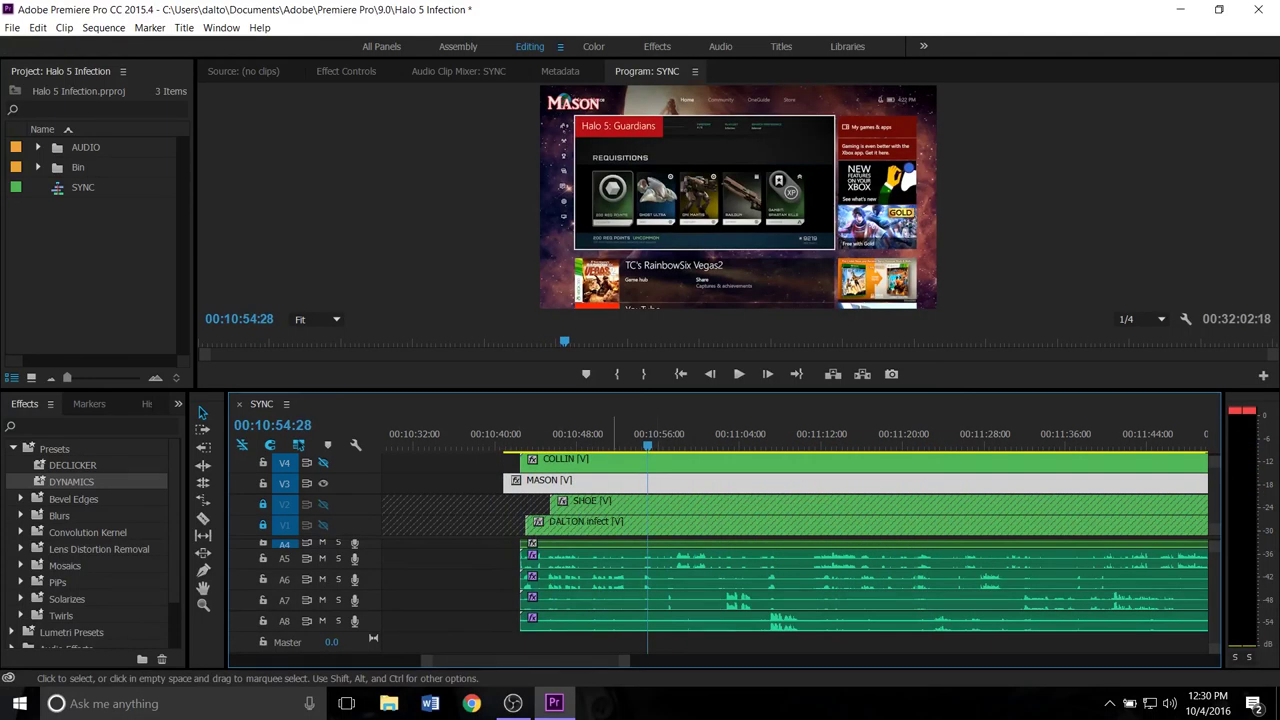
{"action": "left_click_drag", "start_coordinate": [604, 482], "coordinate": [731, 483]}
{"action": "left_click", "coordinate": [678, 438]}
{"action": "key", "text": "="}
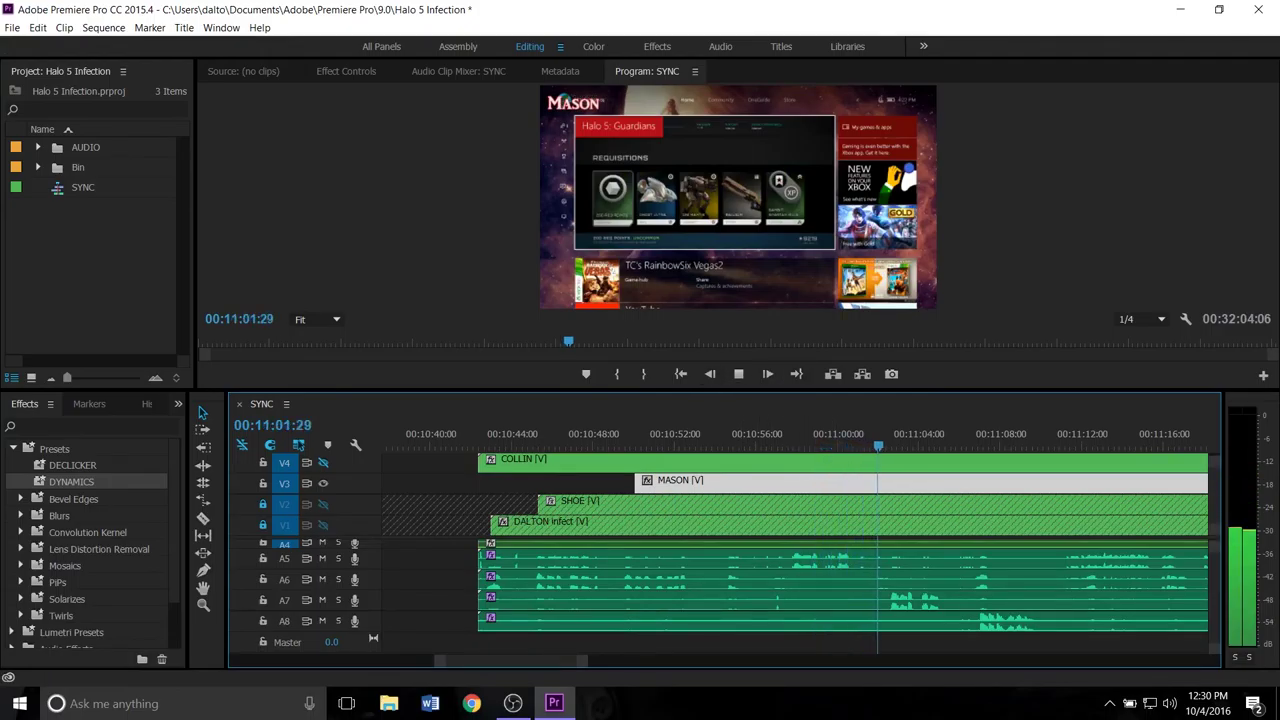
{"action": "key", "text": "space"}
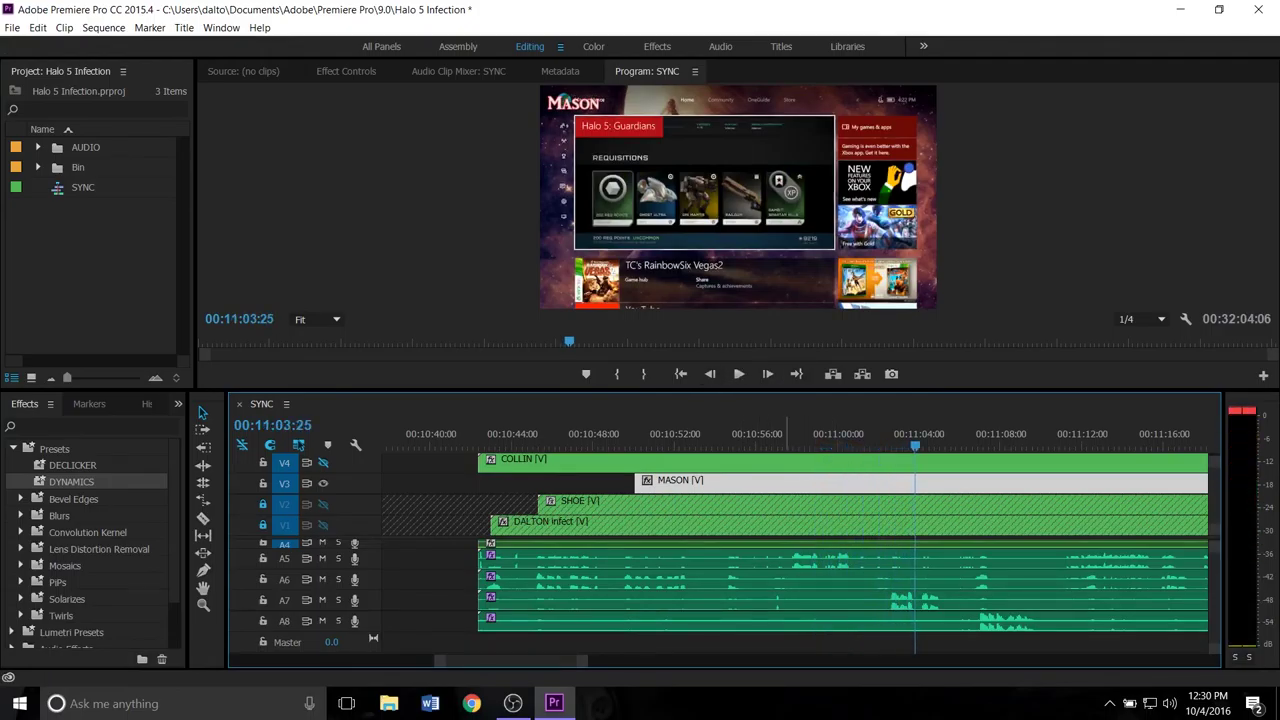
- Move the MASON clip earlier to start at about 00:10:48:14 and play it from 00:11:02:22
{"action": "left_click_drag", "start_coordinate": [792, 481], "coordinate": [781, 481]}
{"action": "key", "text": "ctrl+z"}
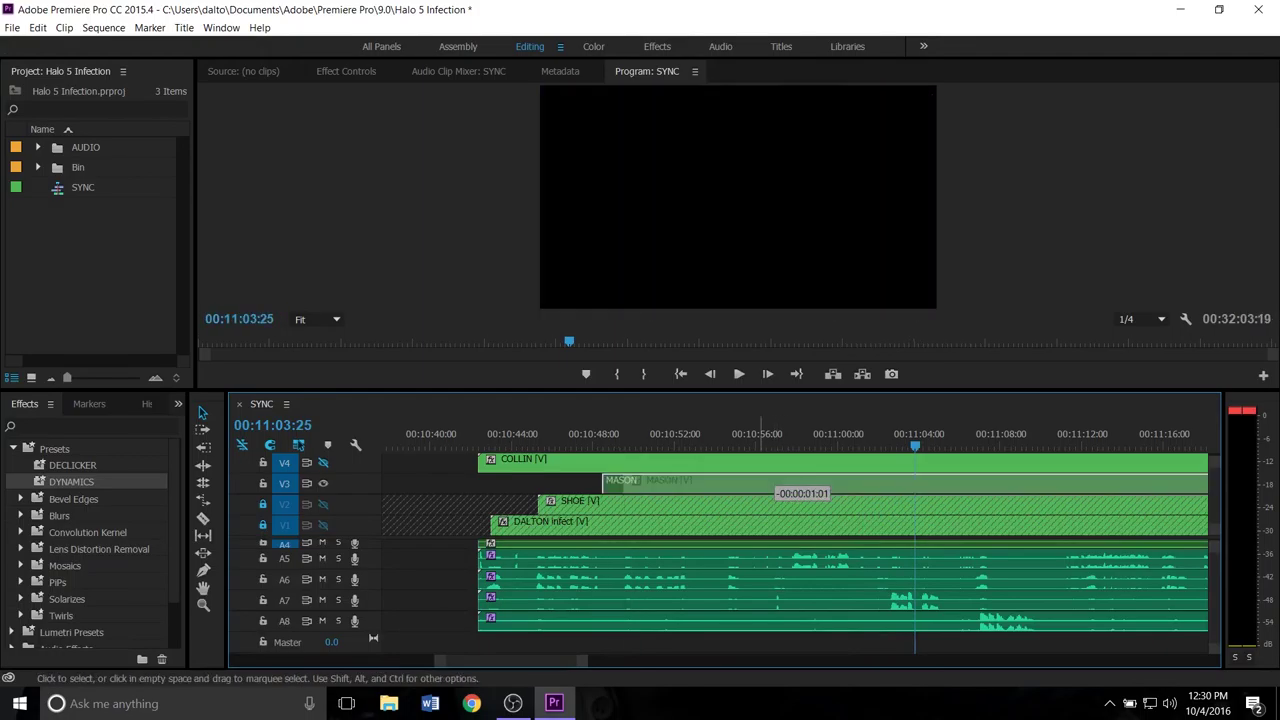
{"action": "key", "text": "ctrl+z"}
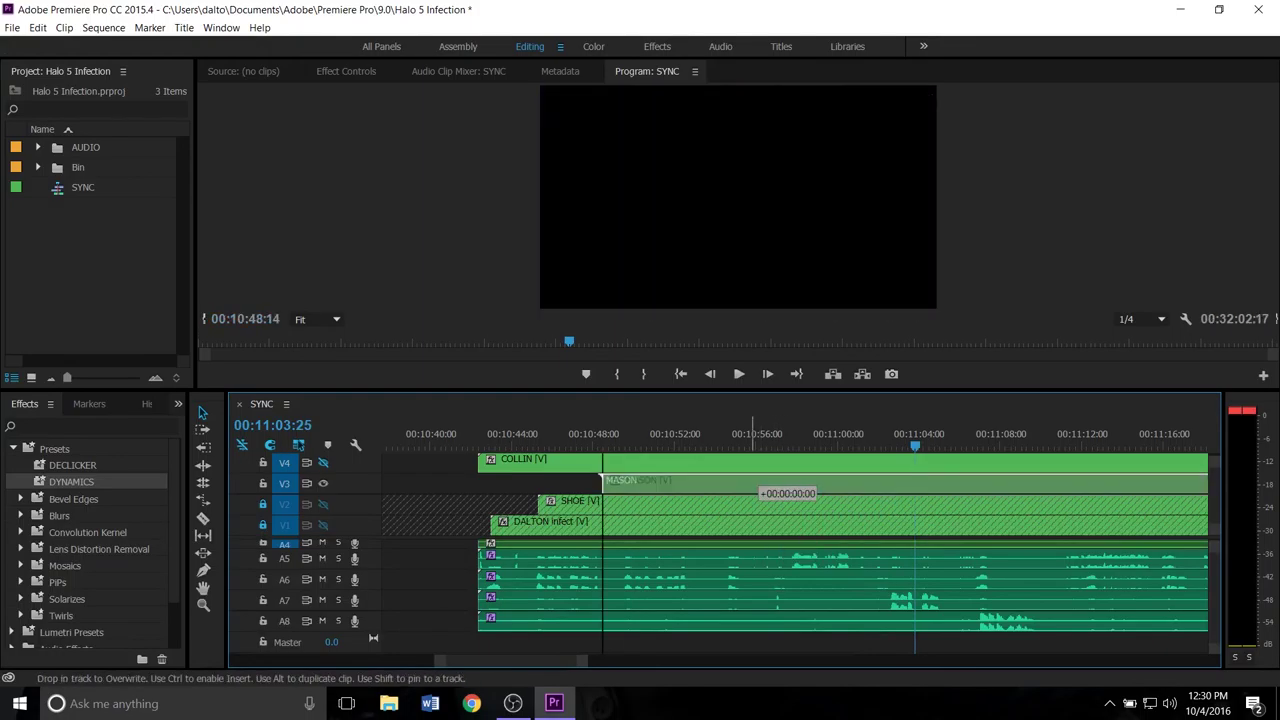
{"action": "key", "text": "="}
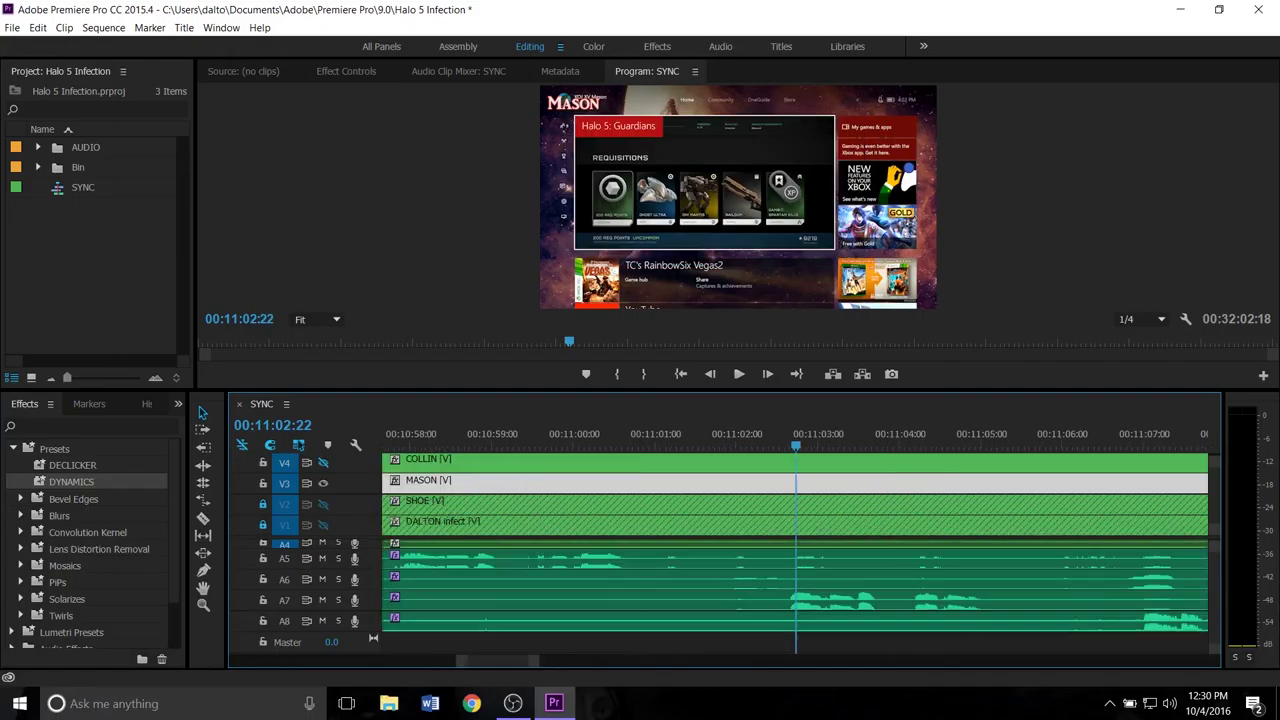
{"action": "key", "text": "space"}
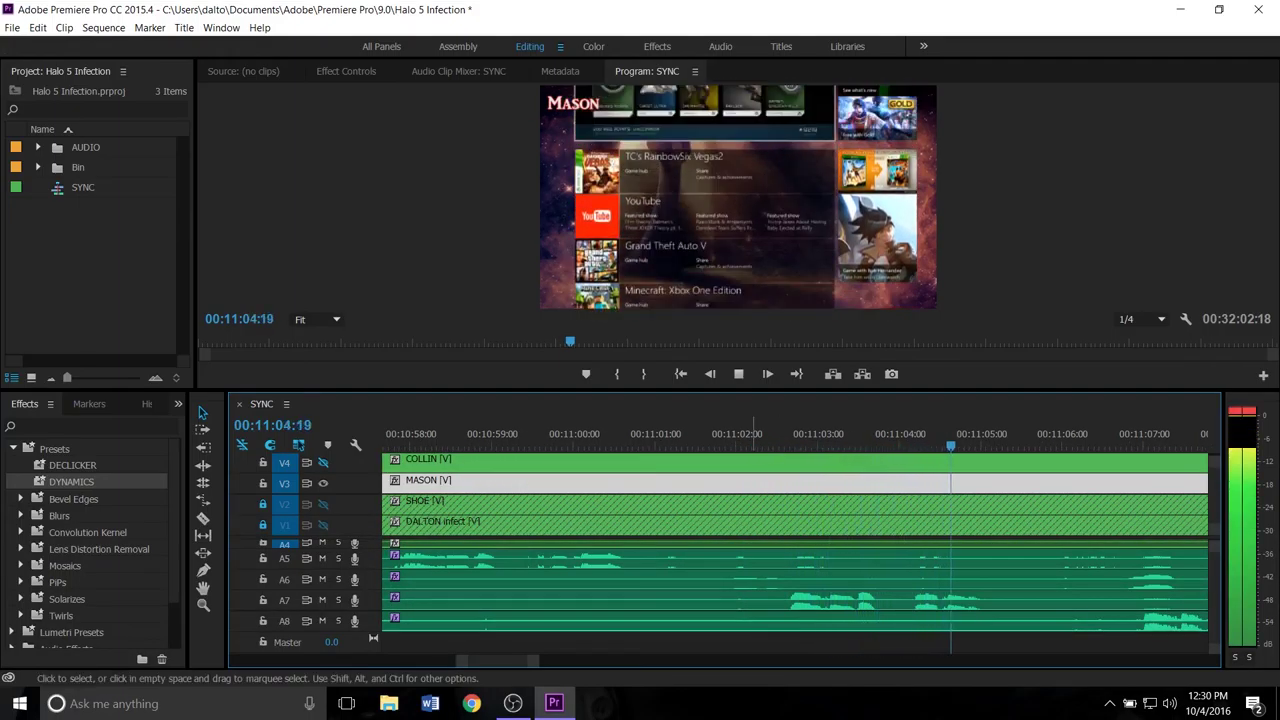
{"action": "key", "text": "space"}
- Replay the MASON footage from the start of its A7 speech to recheck the sync, and hide and lock V3
{"action": "left_click_drag", "start_coordinate": [785, 481], "coordinate": [777, 482]}
{"action": "key", "text": "="}
{"action": "key", "text": "minus"}
{"action": "left_click", "coordinate": [617, 437]}
{"action": "key", "text": "space"}
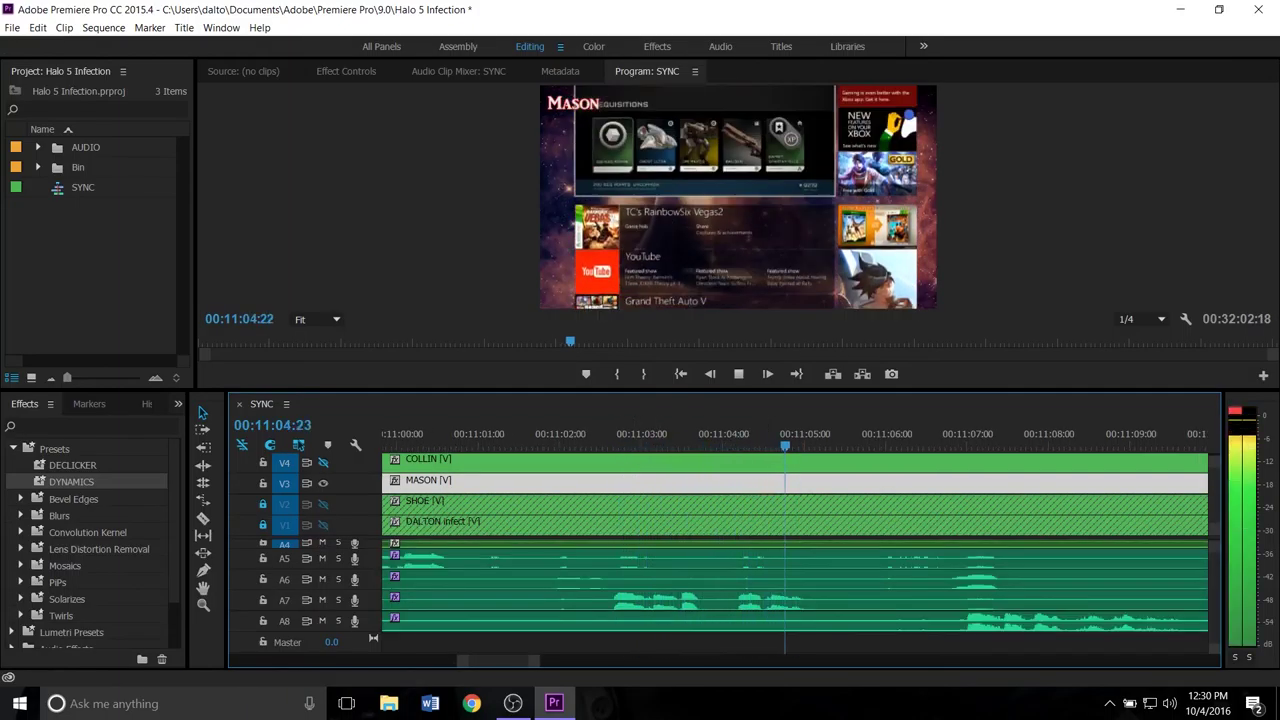
{"action": "key", "text": "space"}
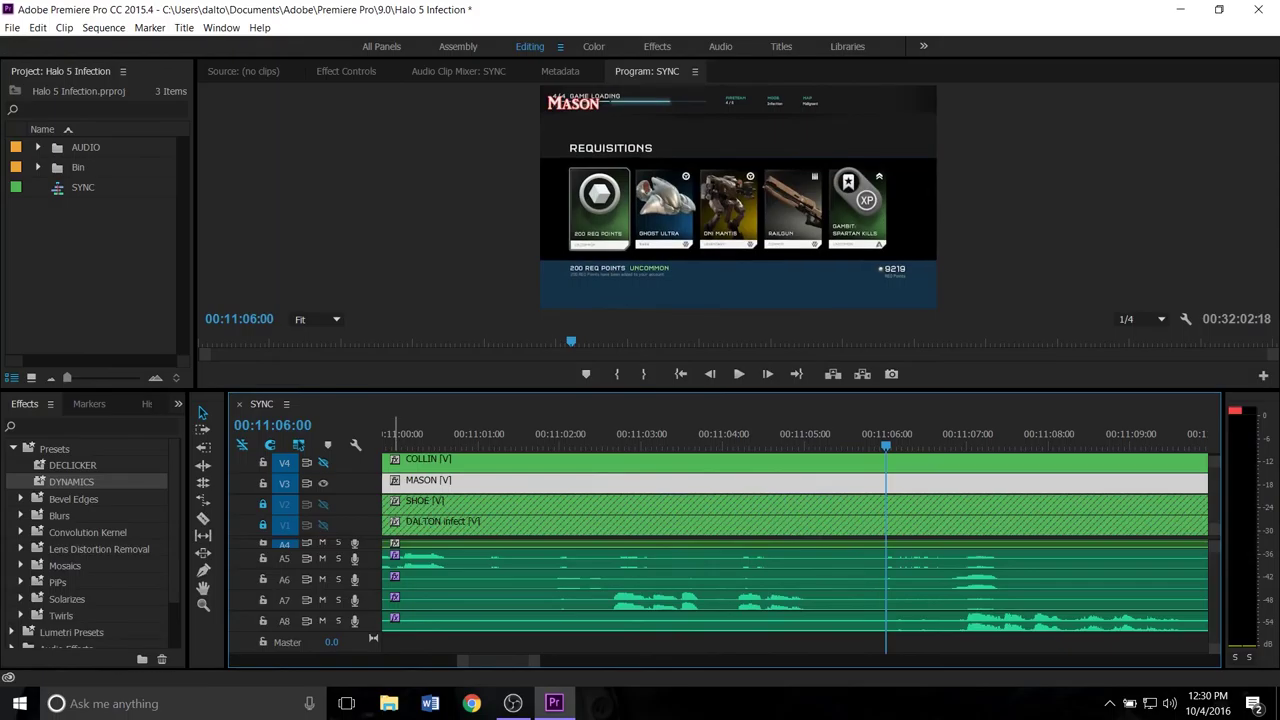
{"action": "left_click", "coordinate": [262, 483]}
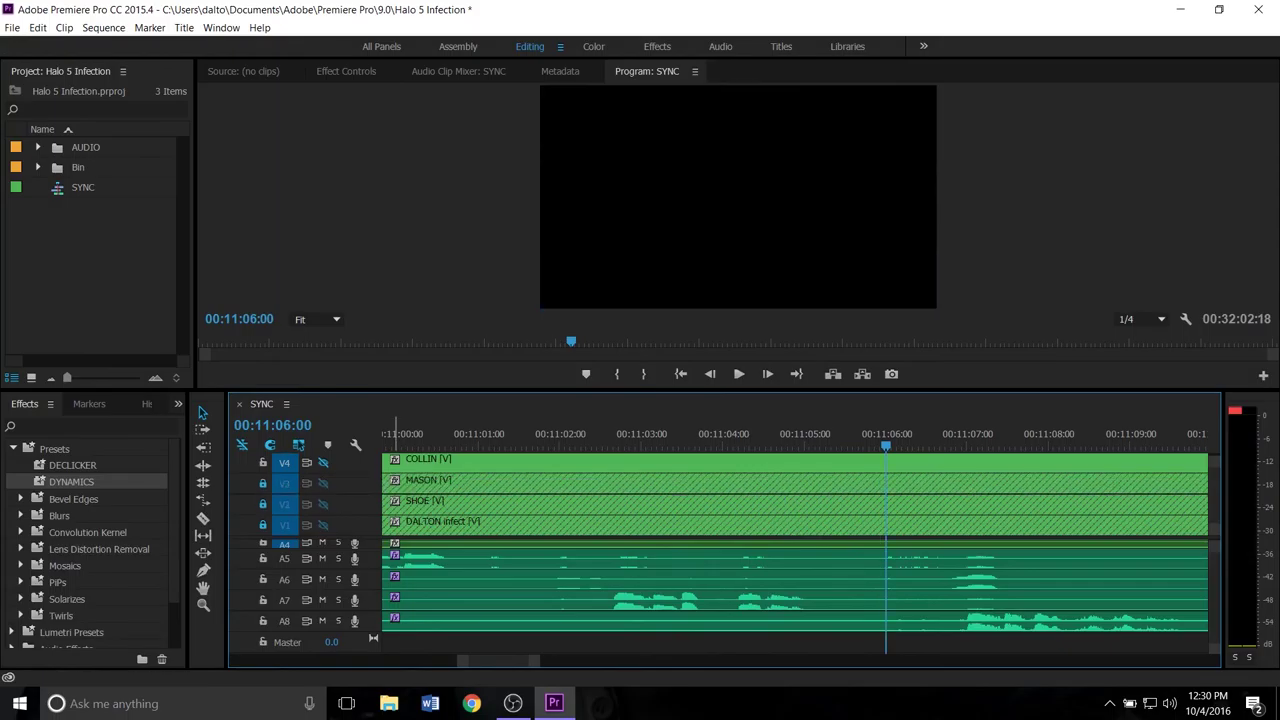
- Show V4, move the COLLIN clip about half a second later, and play it against the voice audio from 00:11:06:00
{"action": "key", "text": "minus"}
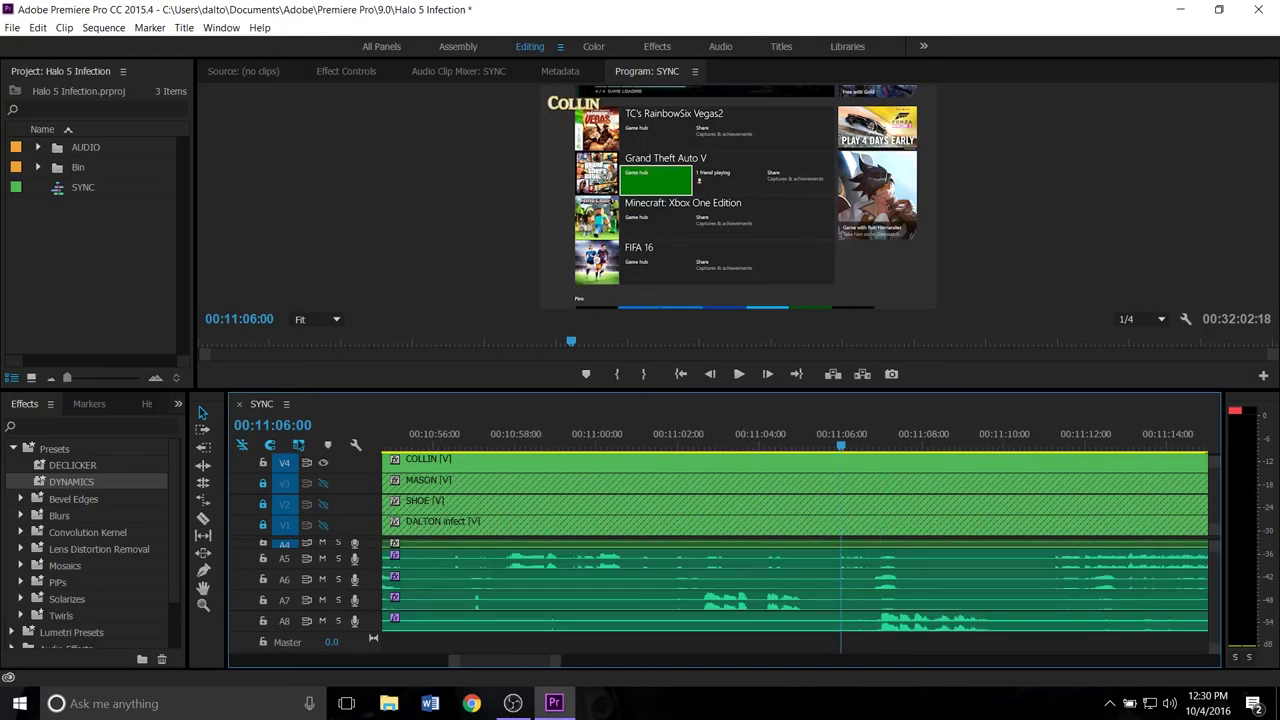
{"action": "left_click_drag", "start_coordinate": [619, 460], "coordinate": [643, 462]}
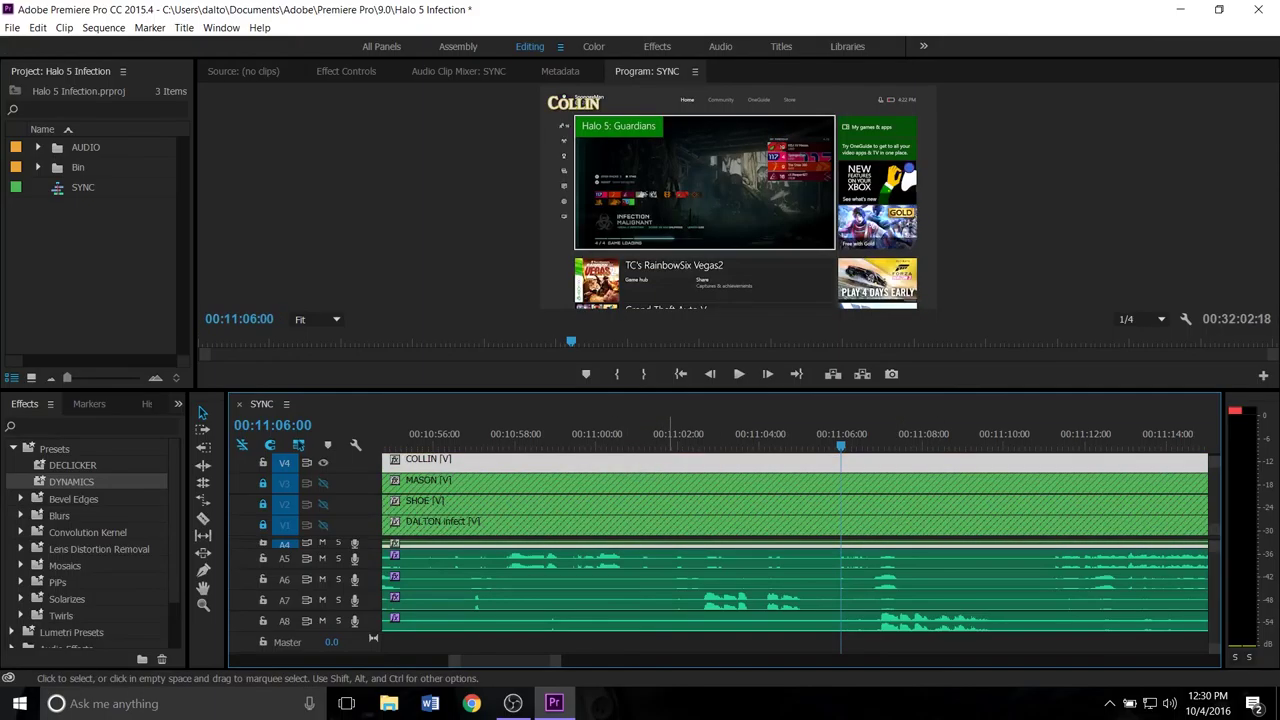
{"action": "key", "text": "space"}
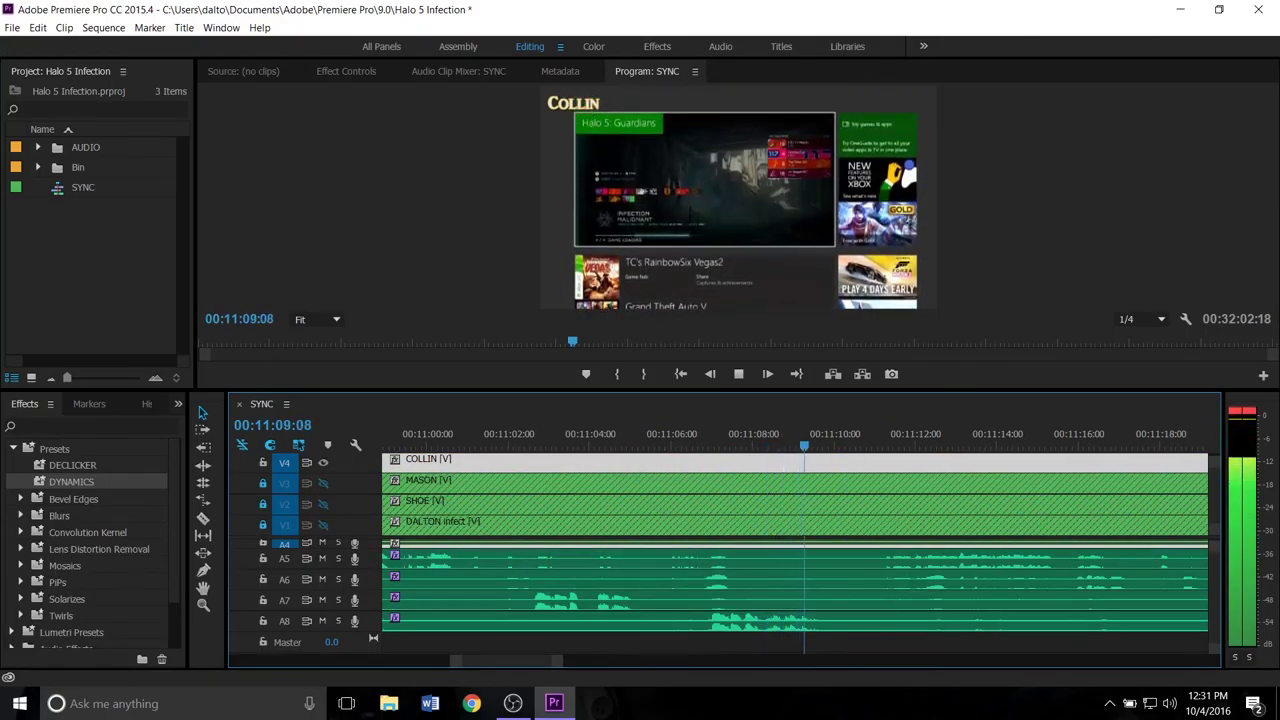
{"action": "key", "text": "space"}
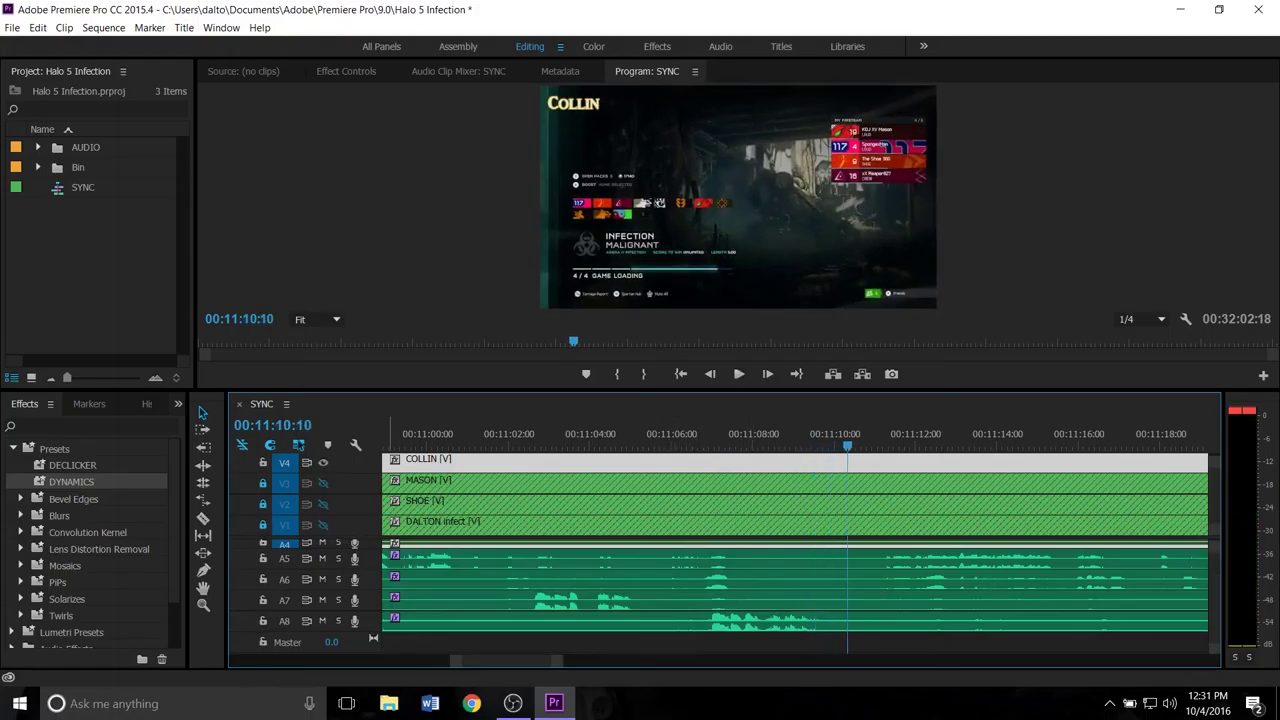
- Unlock and show video tracks V1, V2 and V3, and enlarge the timeline area
{"action": "left_click", "coordinate": [263, 483]}
{"action": "left_click", "coordinate": [263, 504]}
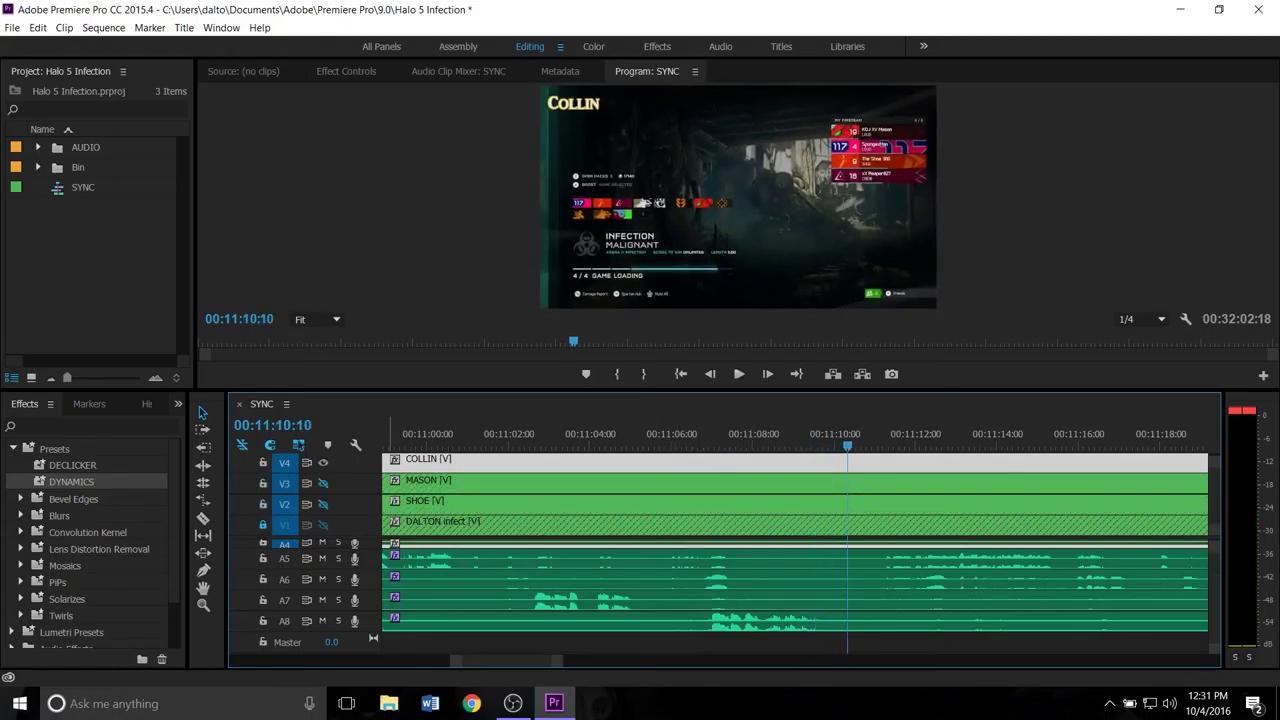
{"action": "left_click", "coordinate": [263, 525]}
{"action": "left_click", "coordinate": [323, 483]}
{"action": "left_click", "coordinate": [323, 504]}
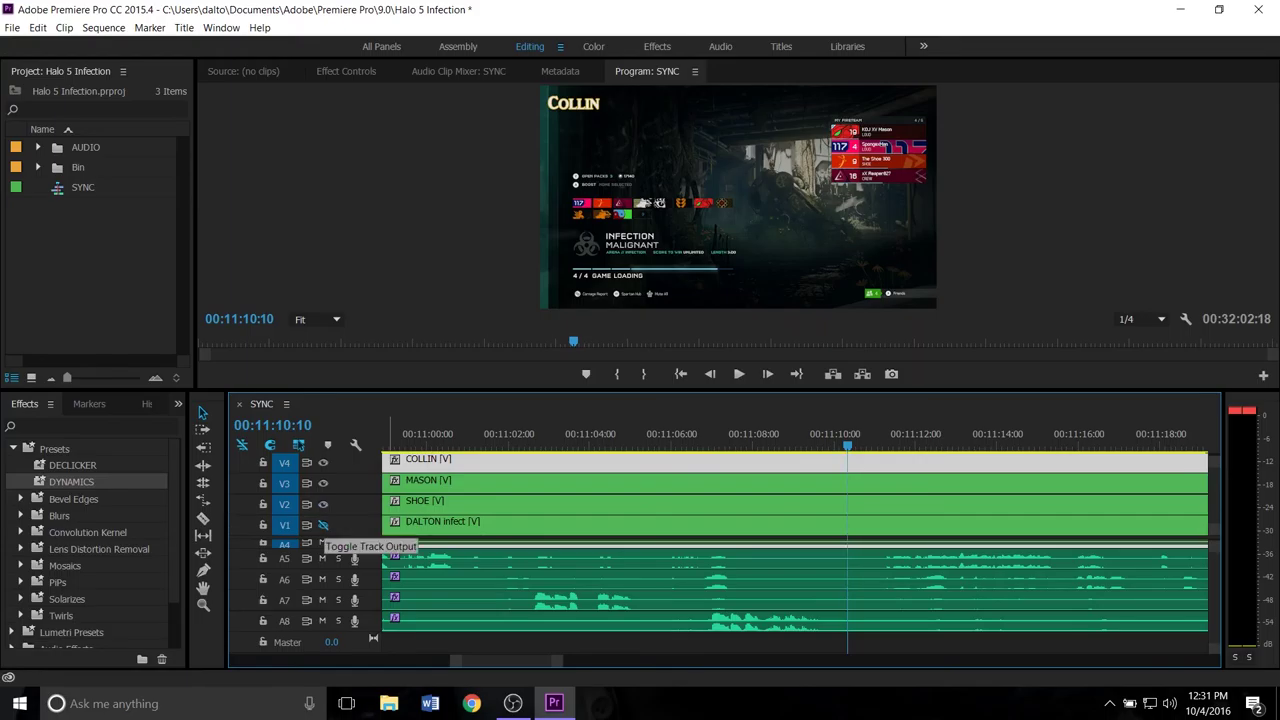
{"action": "left_click", "coordinate": [323, 525]}
{"action": "left_click_drag", "start_coordinate": [488, 391], "coordinate": [488, 330]}
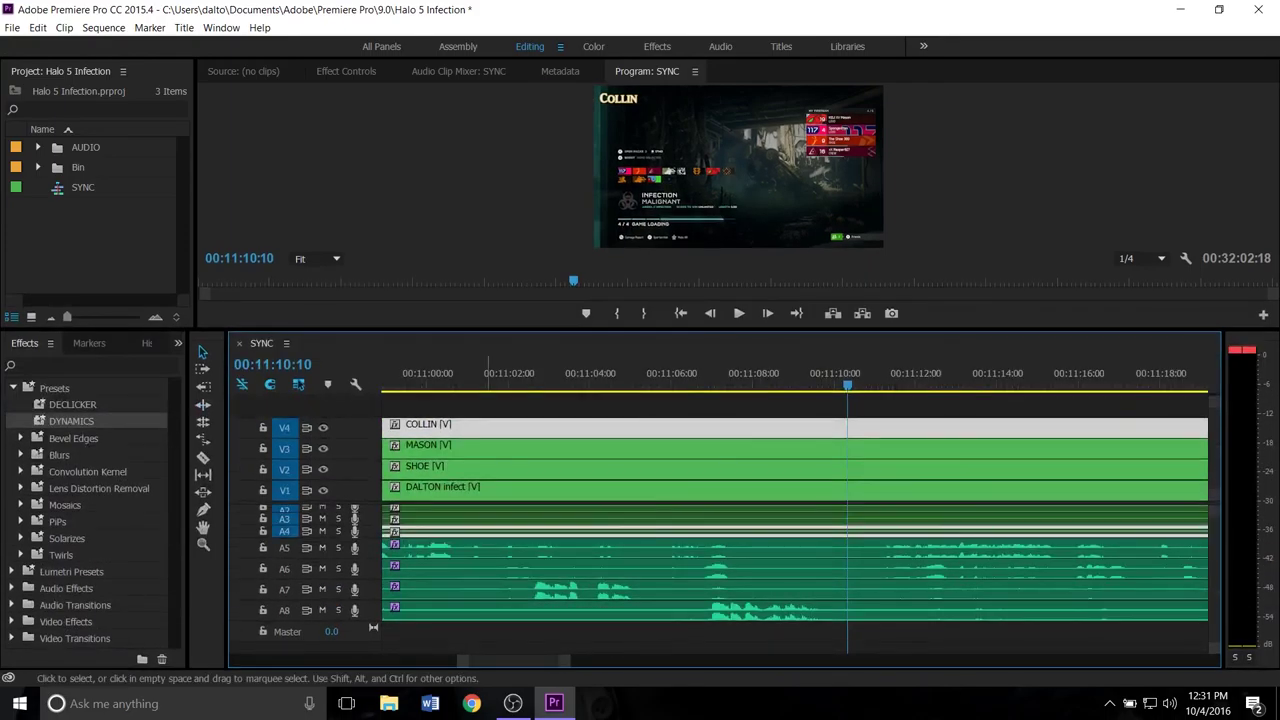
- Split all video and audio clips at 00:11:10:10 and delete the portions before the cut
{"action": "key", "text": "minus"}
{"action": "key", "text": "minus"}
{"action": "key", "text": "minus"}
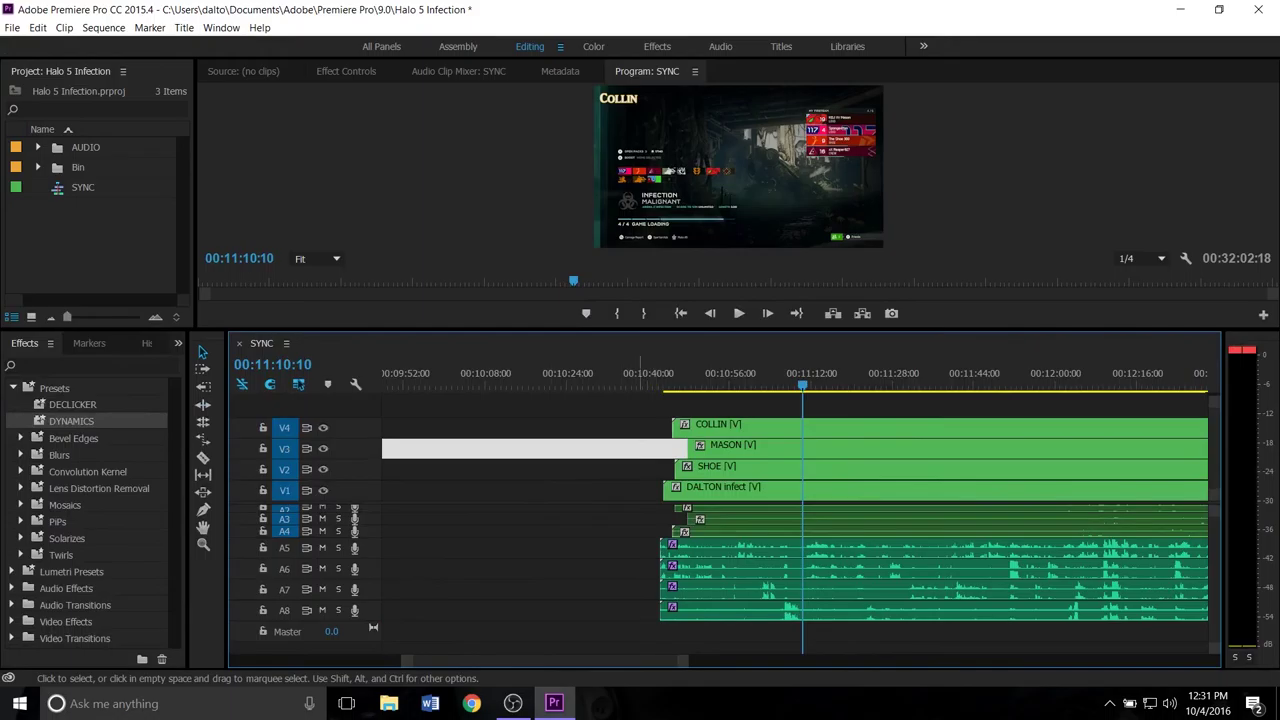
{"action": "left_click_drag", "start_coordinate": [634, 407], "coordinate": [833, 608]}
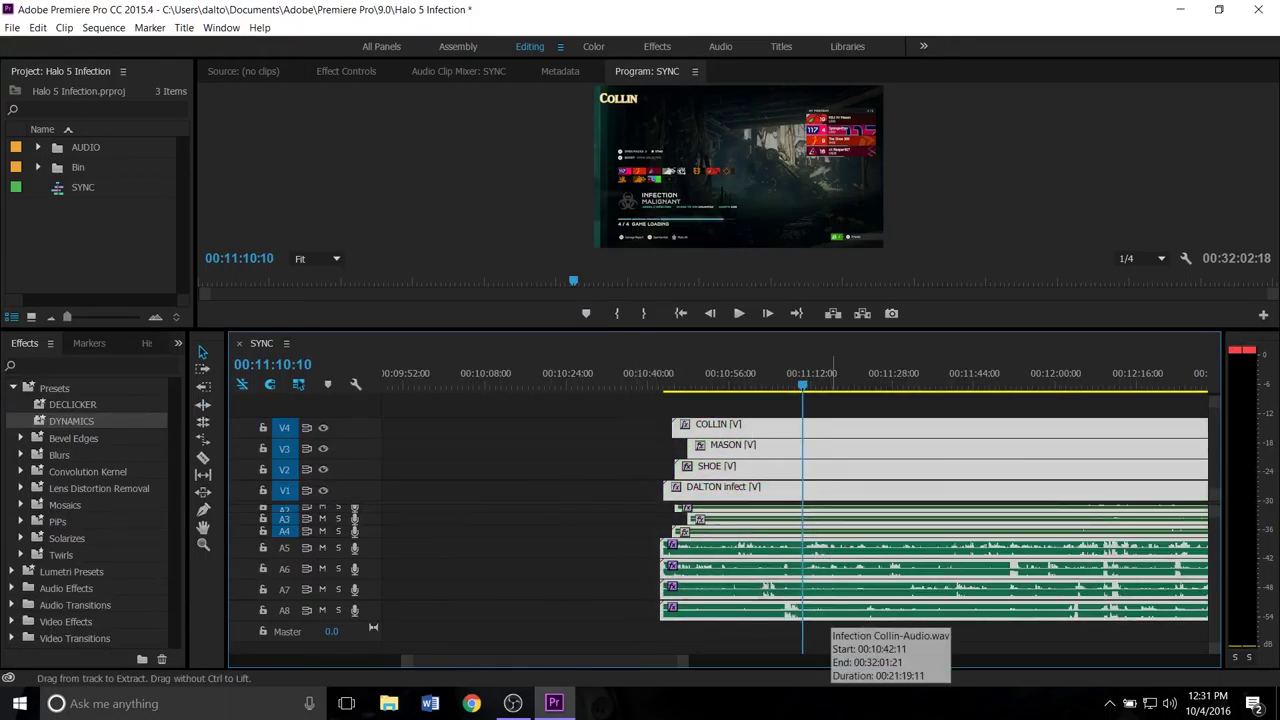
{"action": "key", "text": "ctrl+k"}
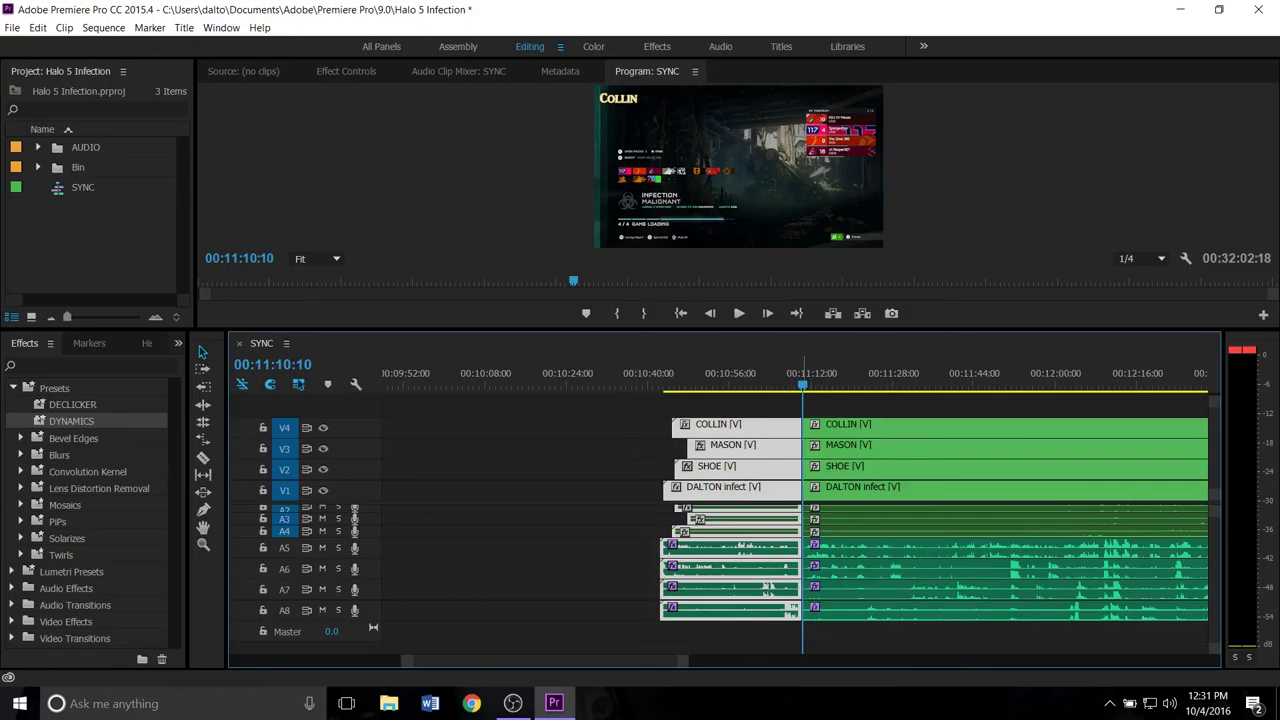
{"action": "left_click_drag", "start_coordinate": [804, 385], "coordinate": [839, 385]}
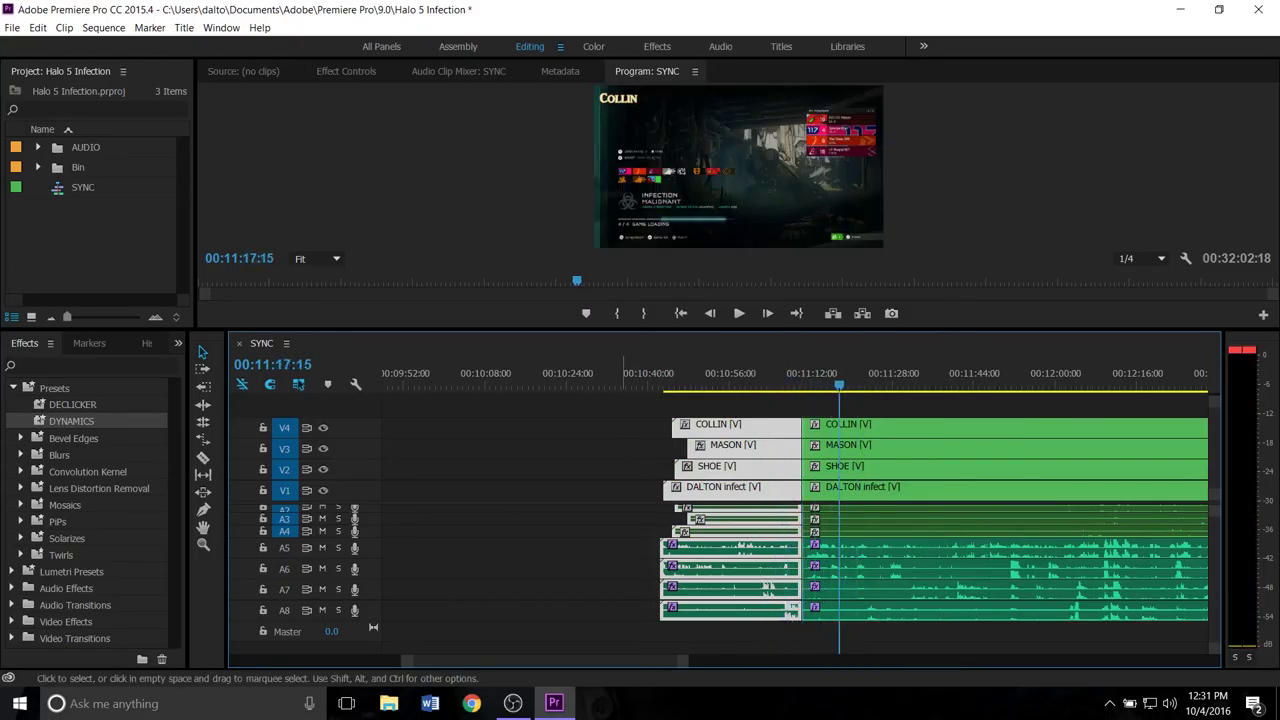
{"action": "key", "text": "Delete"}
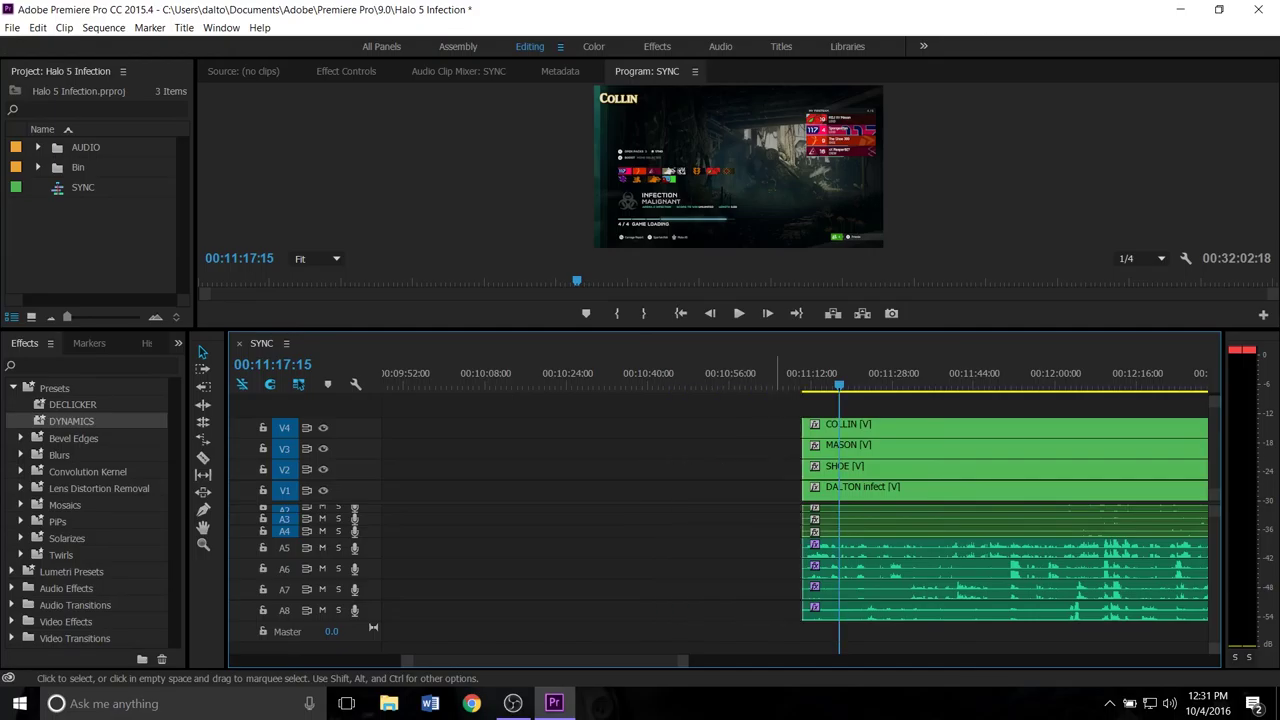
- Try to close the empty gap before the clips by deleting it on V1
{"action": "key", "text": "Up"}
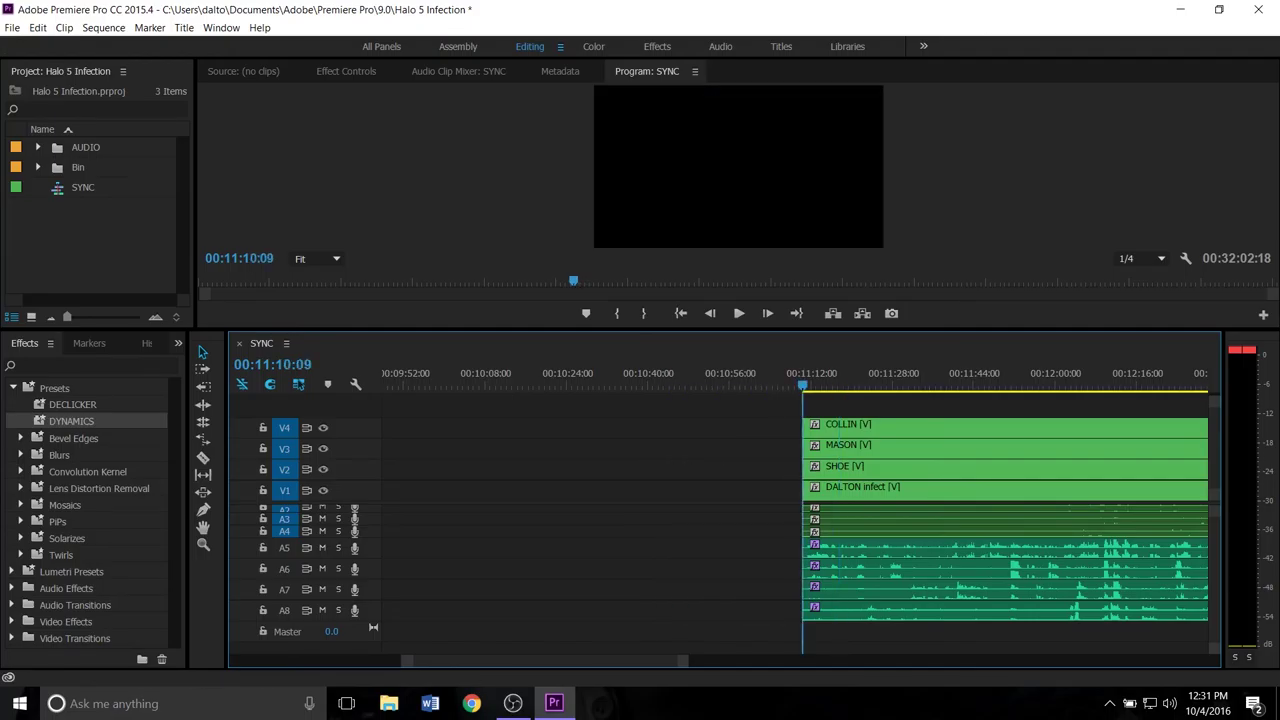
{"action": "key", "text": "equal"}
{"action": "key", "text": "equal"}
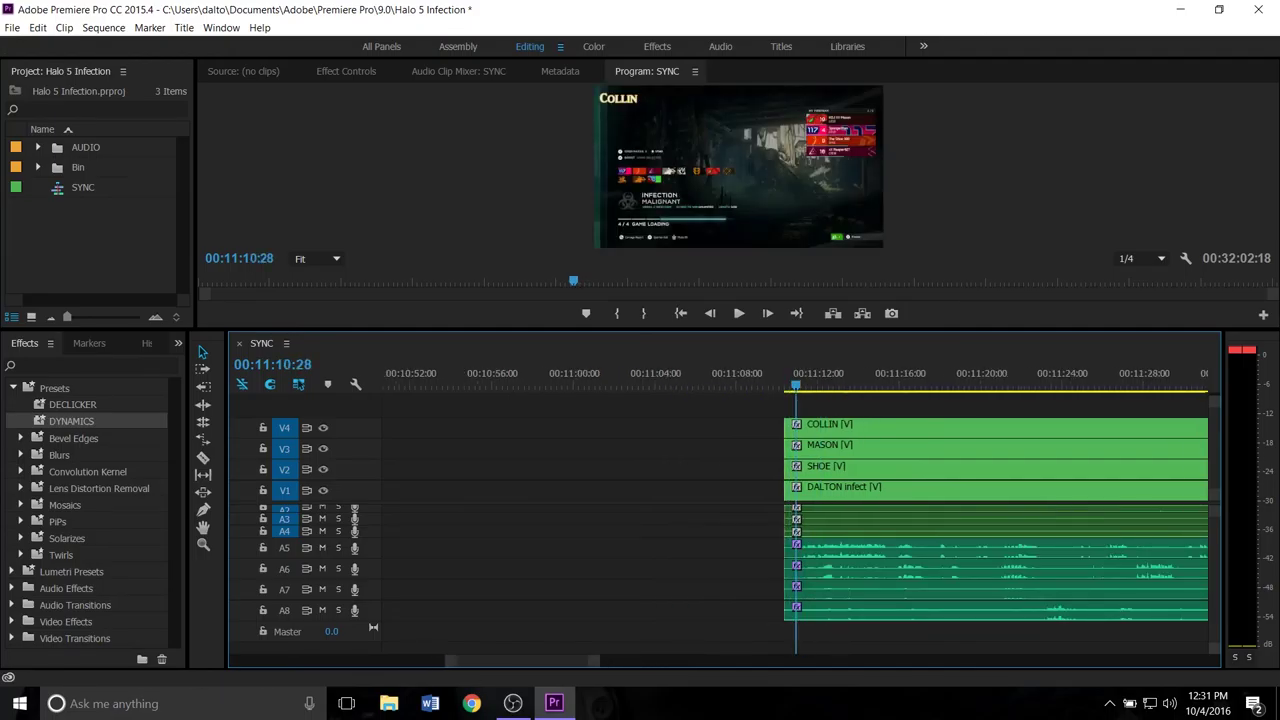
{"action": "key", "text": "equal"}
{"action": "left_click", "coordinate": [598, 491]}
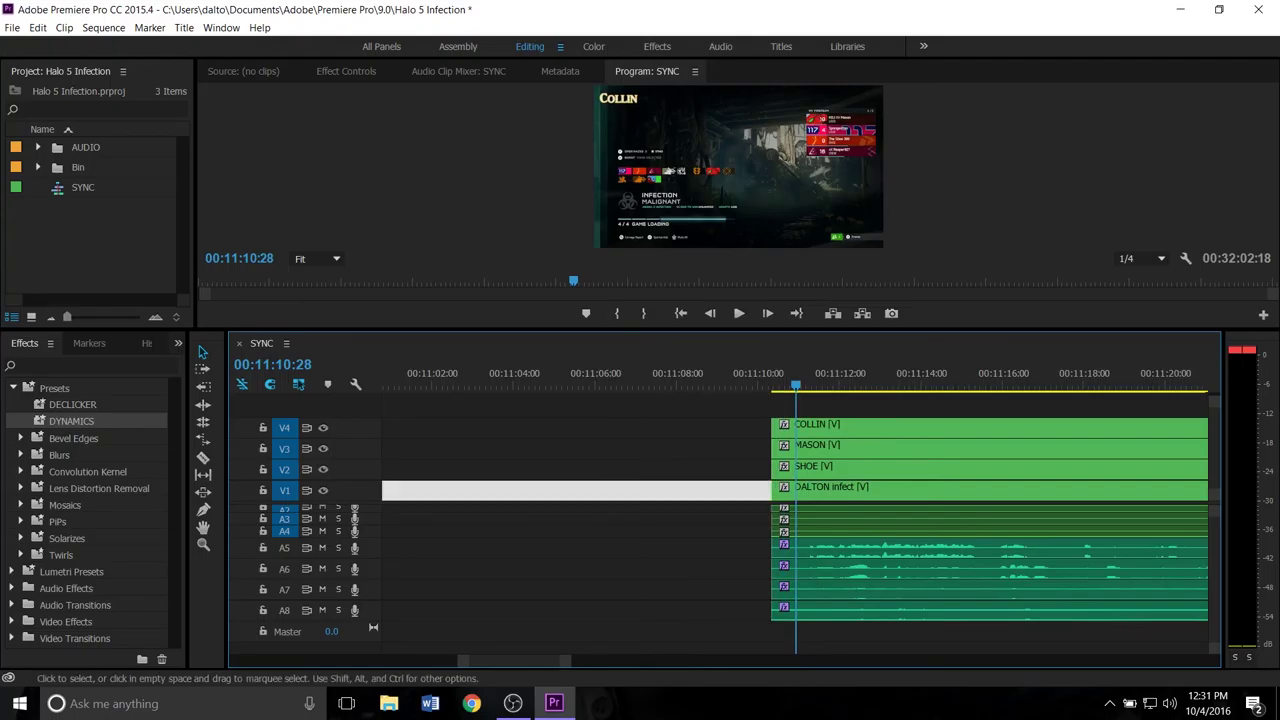
{"action": "key", "text": "Delete"}
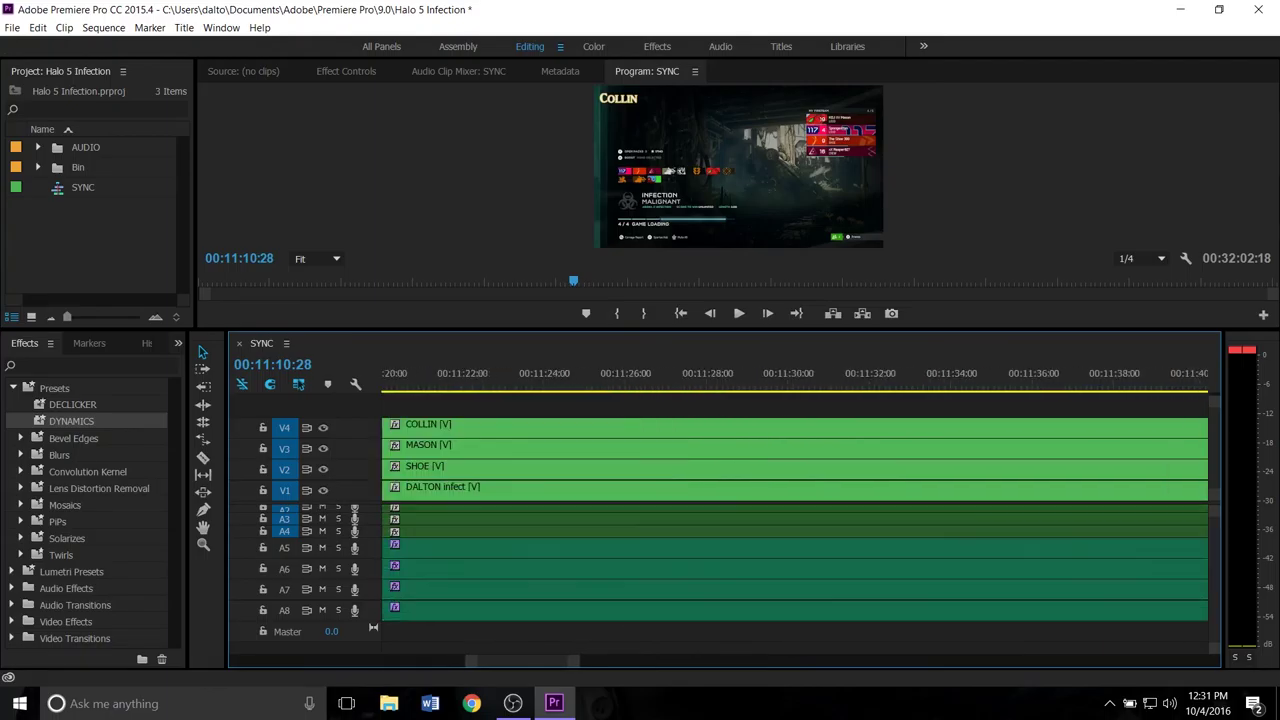
- Play the sequence from 00:11:10:28 and examine the footage and waveforms up to about 00:11:52 for the match's beginning
{"action": "key", "text": "space"}
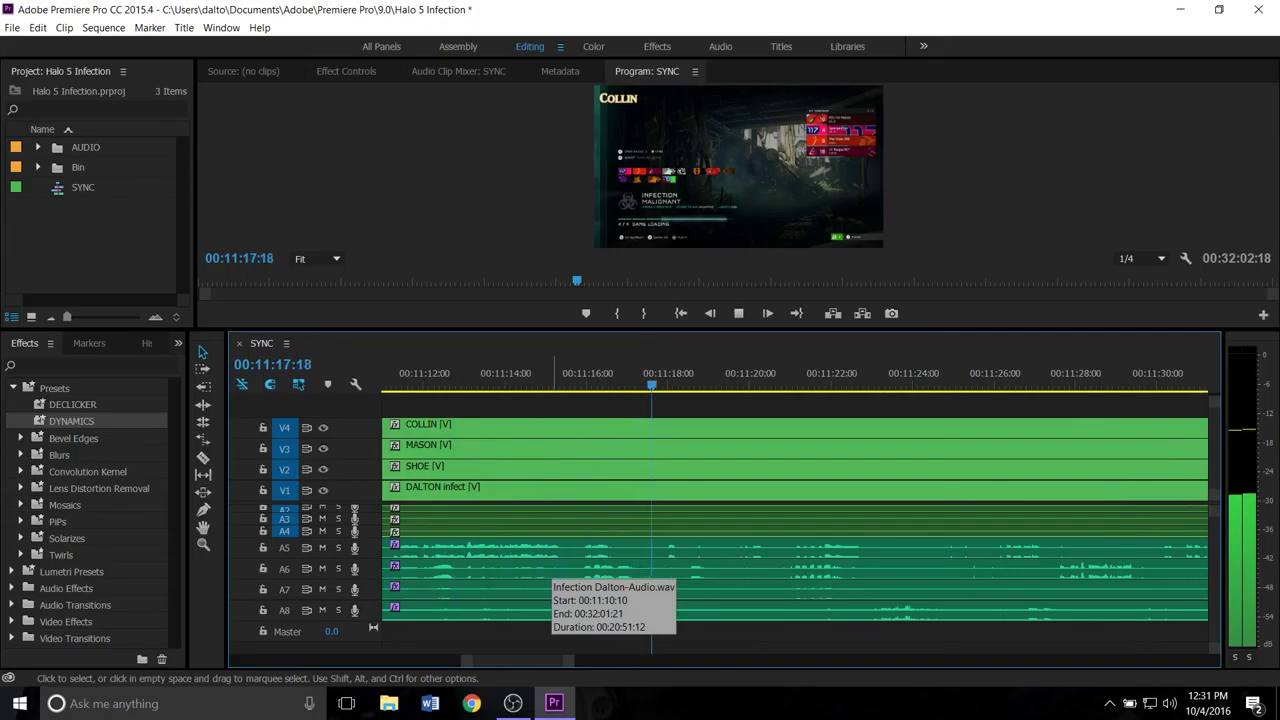
{"action": "key", "text": "space"}
{"action": "left_click_drag", "start_coordinate": [659, 372], "coordinate": [840, 372]}
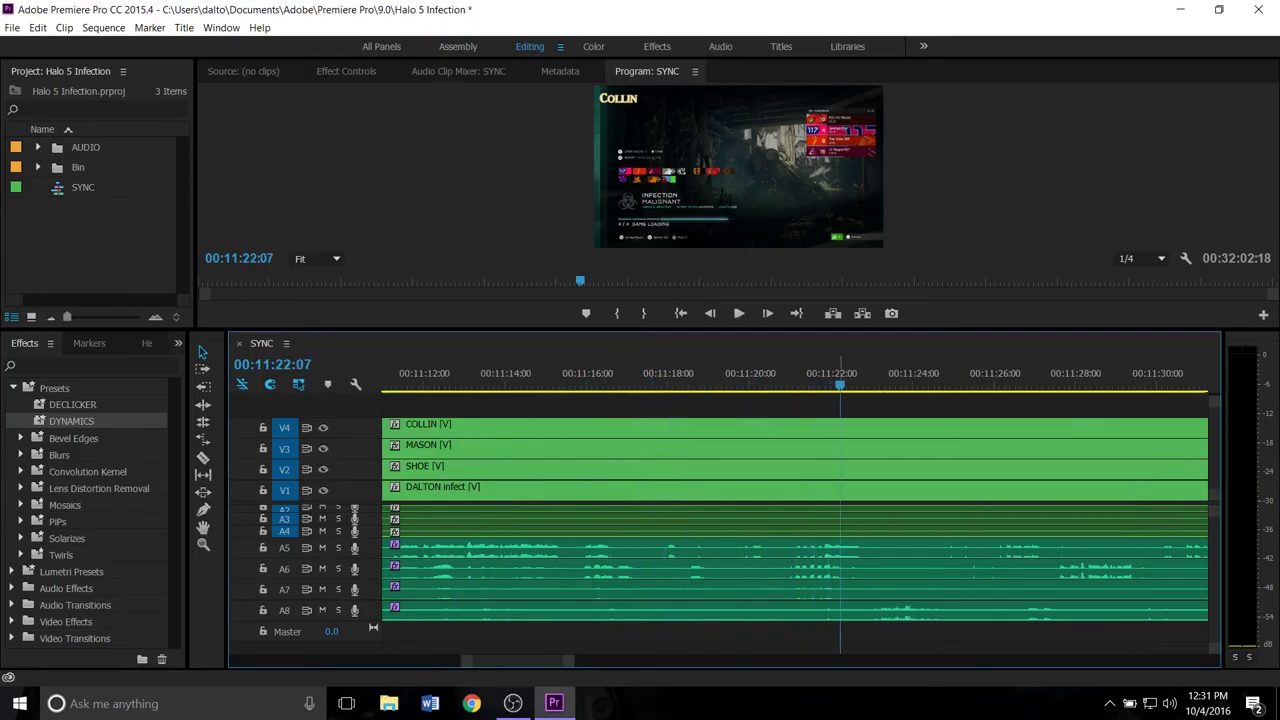
{"action": "key", "text": "minus"}
{"action": "key", "text": "minus"}
{"action": "key", "text": "minus"}
{"action": "key", "text": "minus"}
{"action": "key", "text": "minus"}
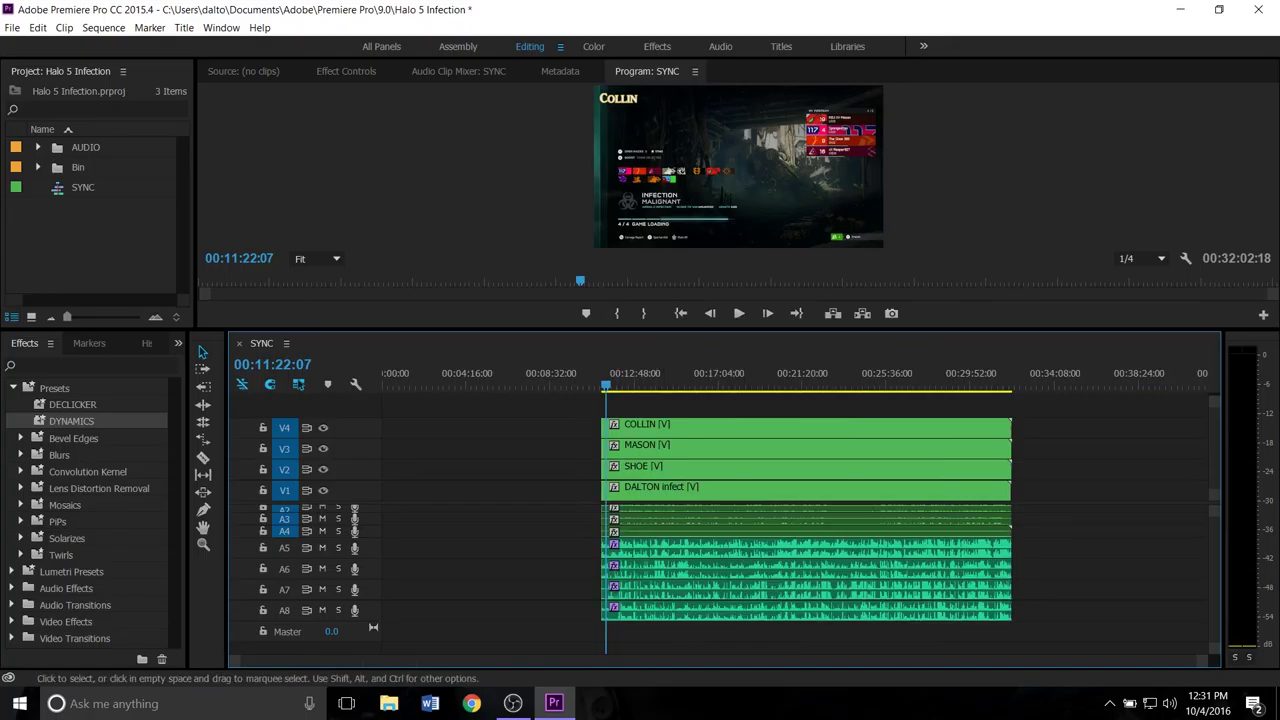
{"action": "key", "text": "equal"}
{"action": "key", "text": "equal"}
{"action": "key", "text": "equal"}
{"action": "key", "text": "equal"}
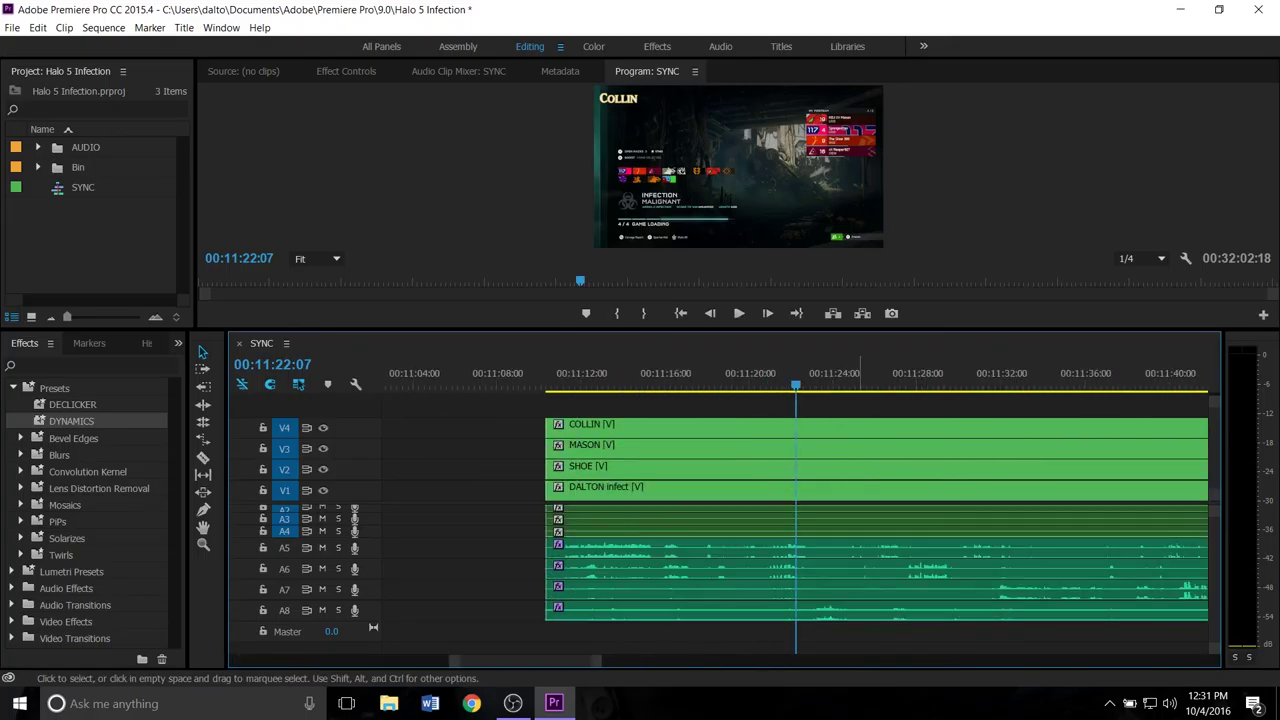
{"action": "left_click_drag", "start_coordinate": [796, 385], "coordinate": [1168, 385]}
{"action": "key", "text": "minus"}
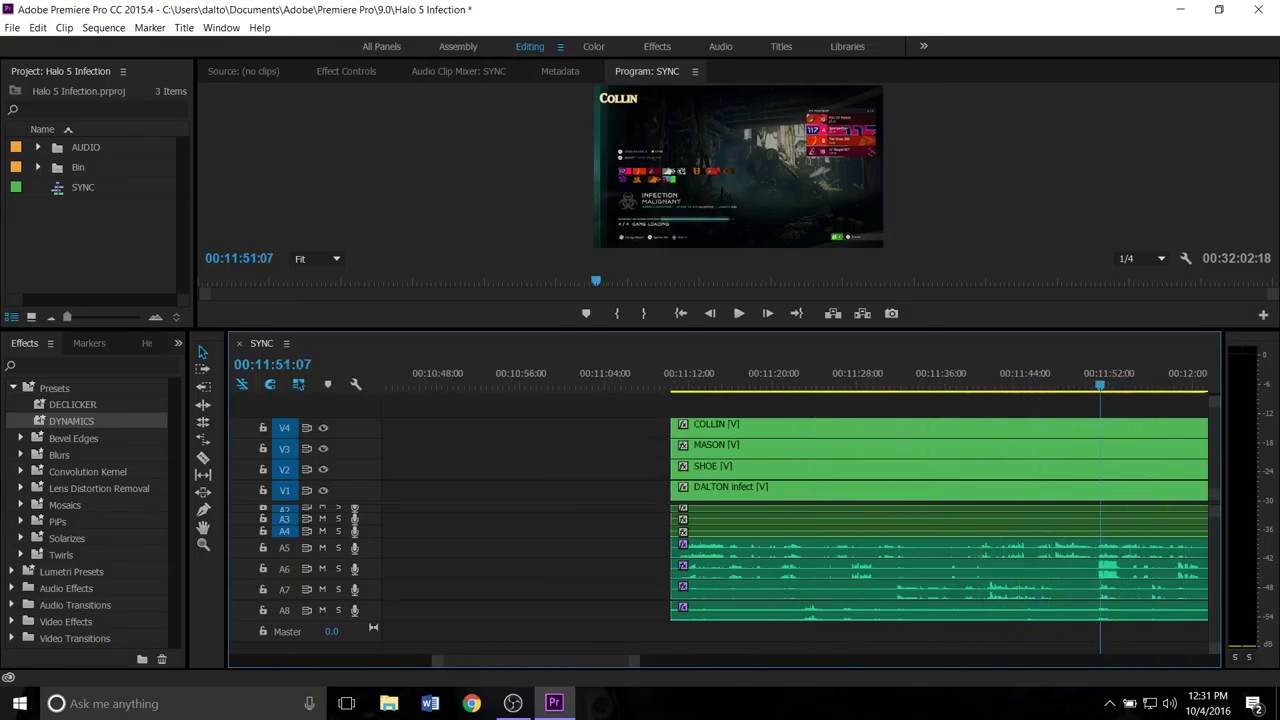
{"action": "key", "text": "equal"}
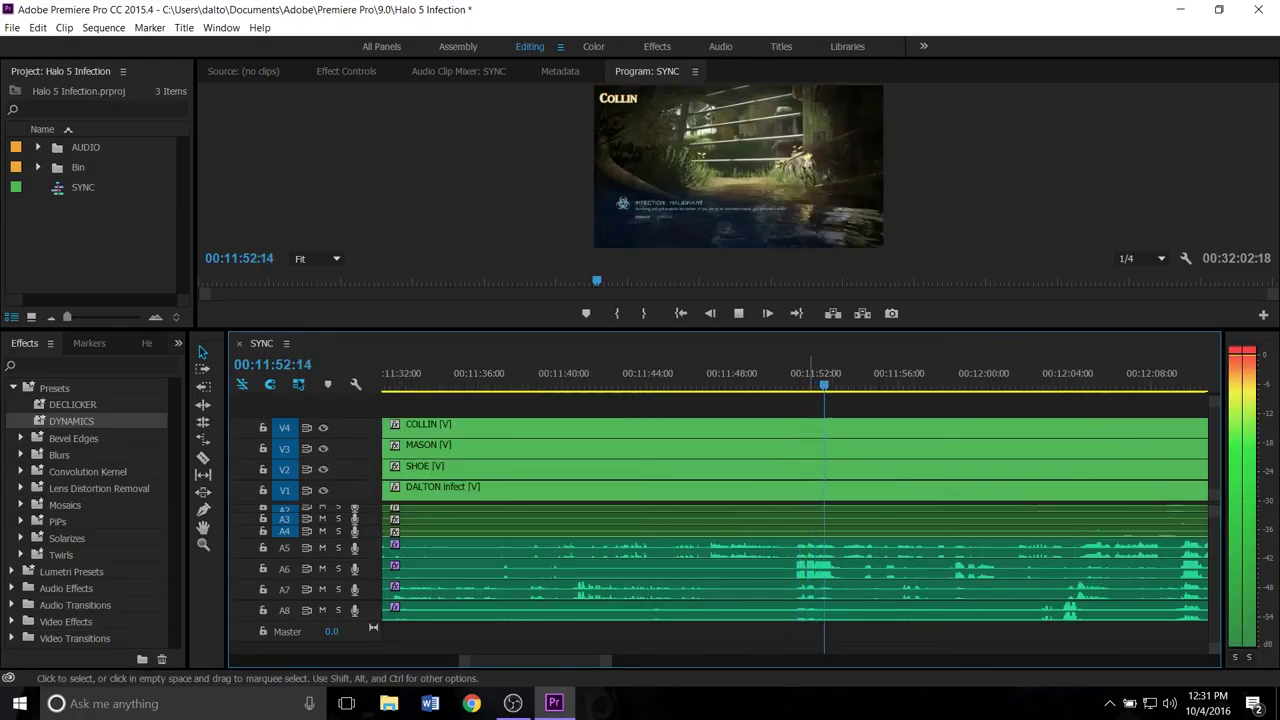
- Cut all clips at 00:11:50:16, removing everything before it, and ripple delete the empty gap at the sequence start
{"action": "left_click", "coordinate": [788, 384]}
{"action": "key", "text": "j"}
{"action": "key", "text": "j"}
{"action": "key", "text": "j"}
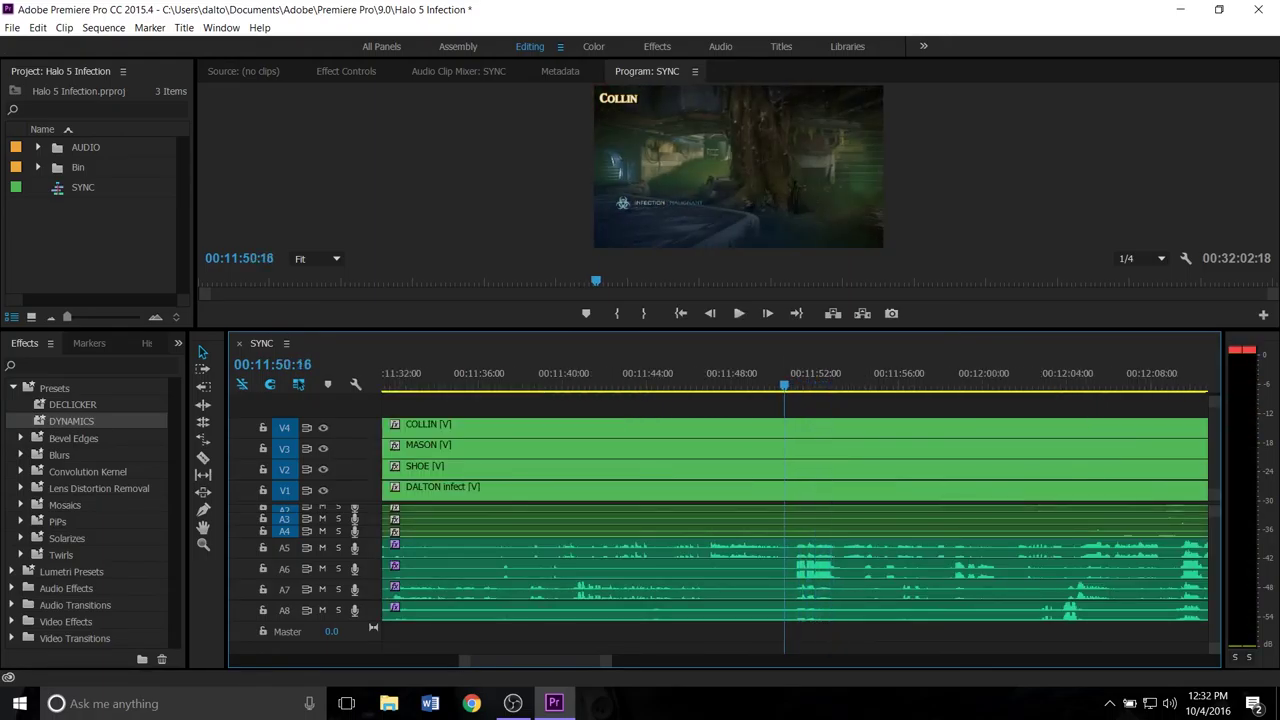
{"action": "left_click_drag", "start_coordinate": [701, 384], "coordinate": [711, 378]}
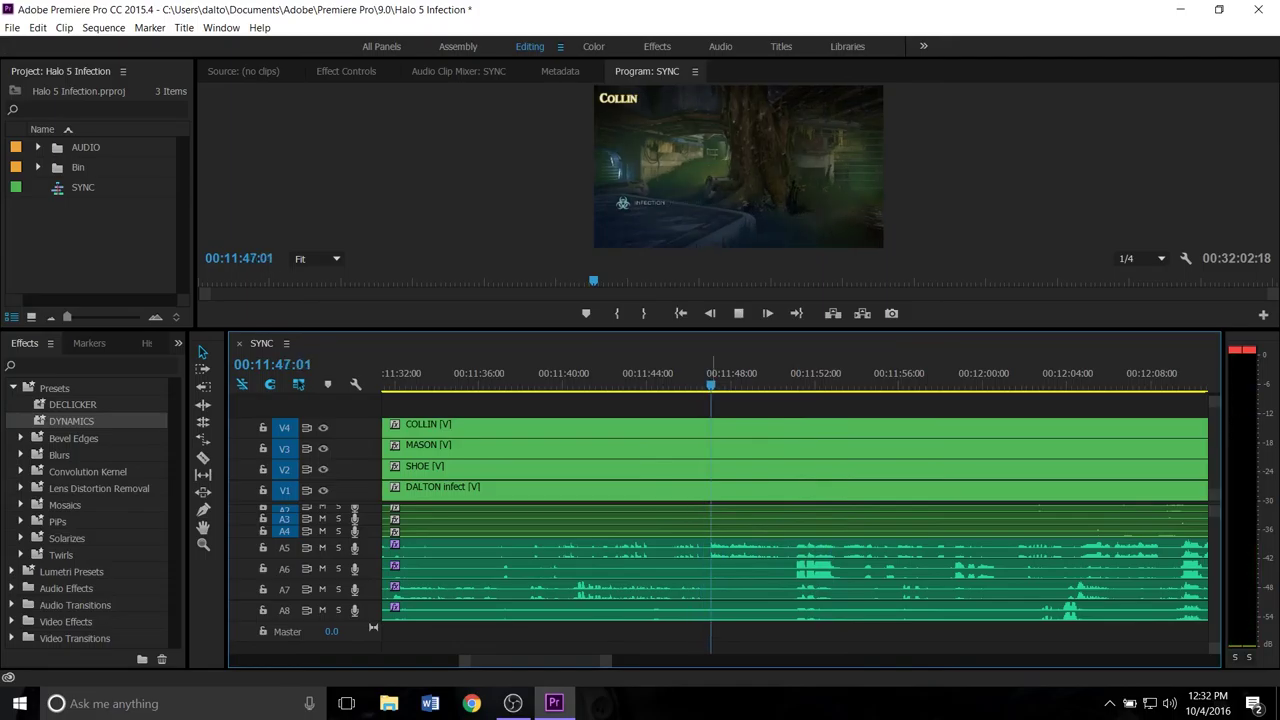
{"action": "key", "text": "l"}
{"action": "left_click_drag", "start_coordinate": [634, 400], "coordinate": [838, 634]}
{"action": "key", "text": "k"}
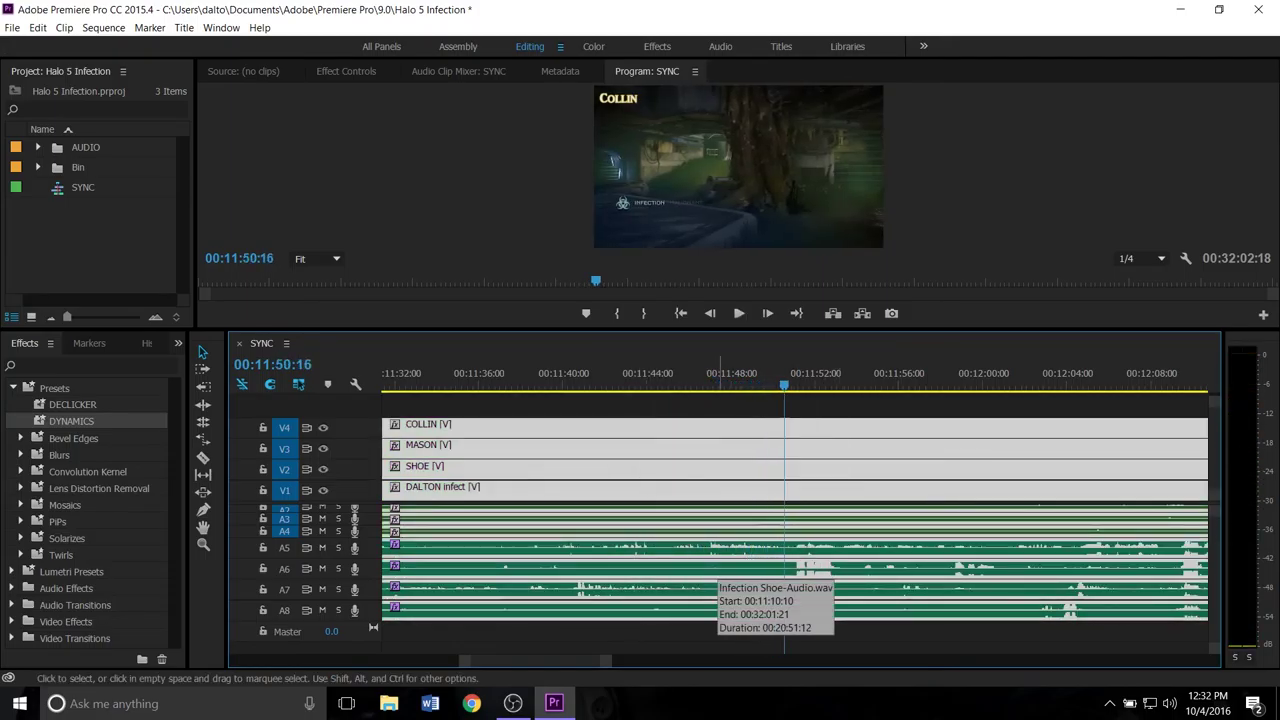
{"action": "key", "text": "ctrl+k"}
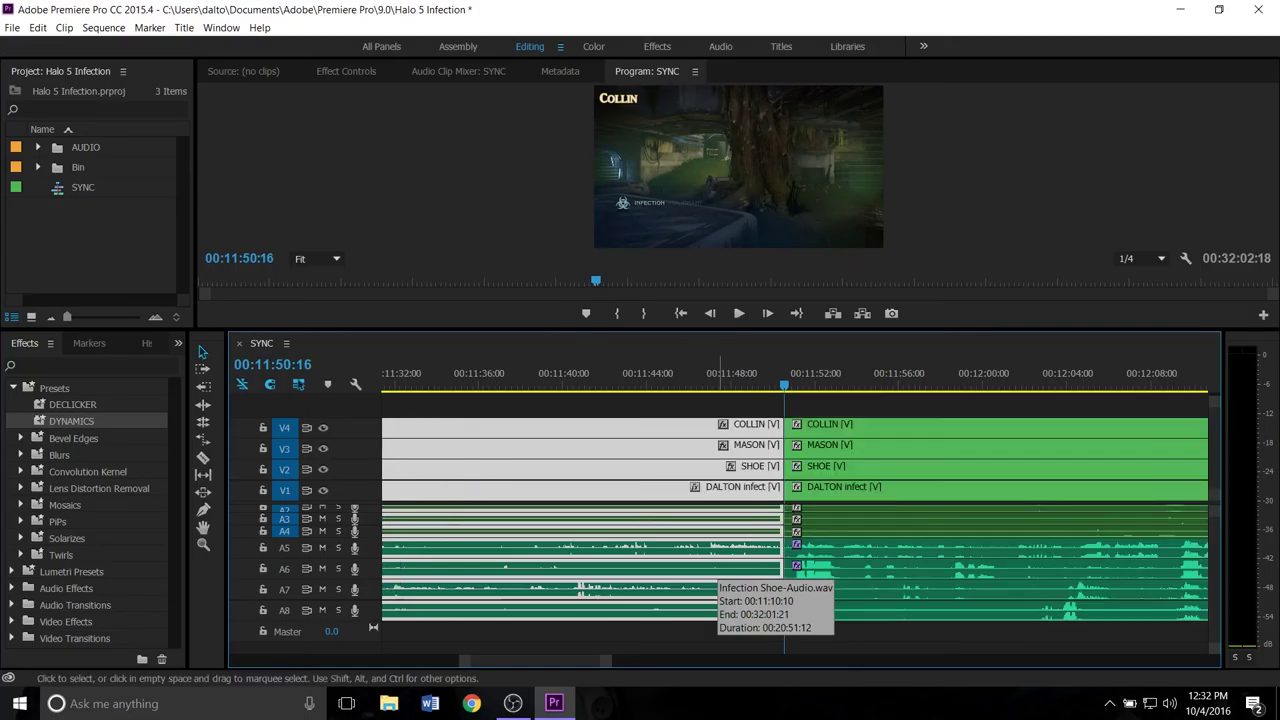
{"action": "key", "text": "Delete"}
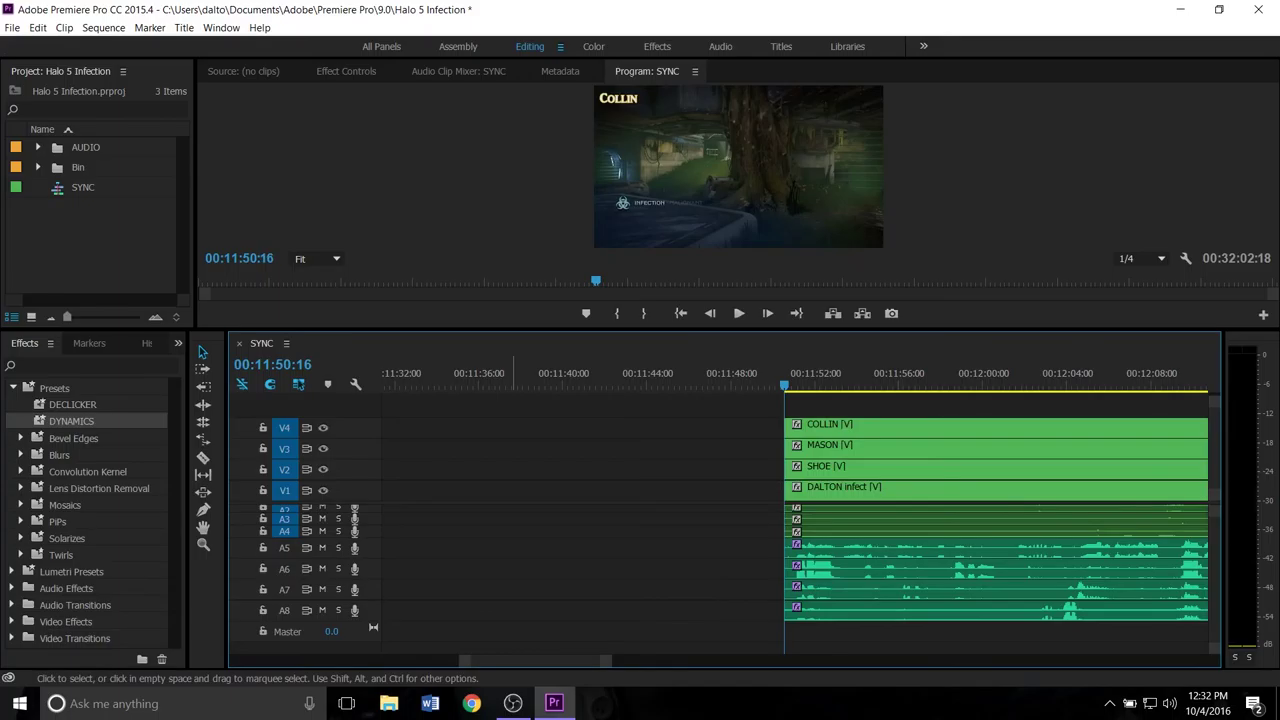
{"action": "right_click", "coordinate": [511, 469]}
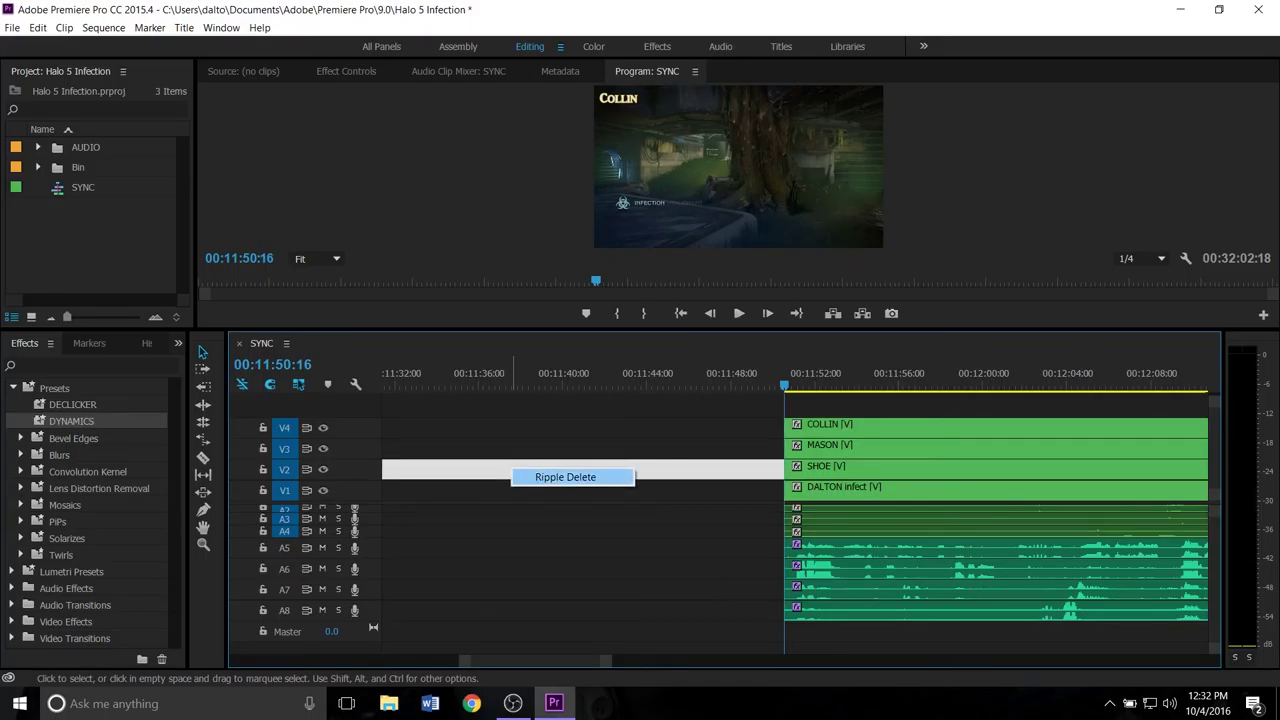
{"action": "left_click", "coordinate": [565, 477]}
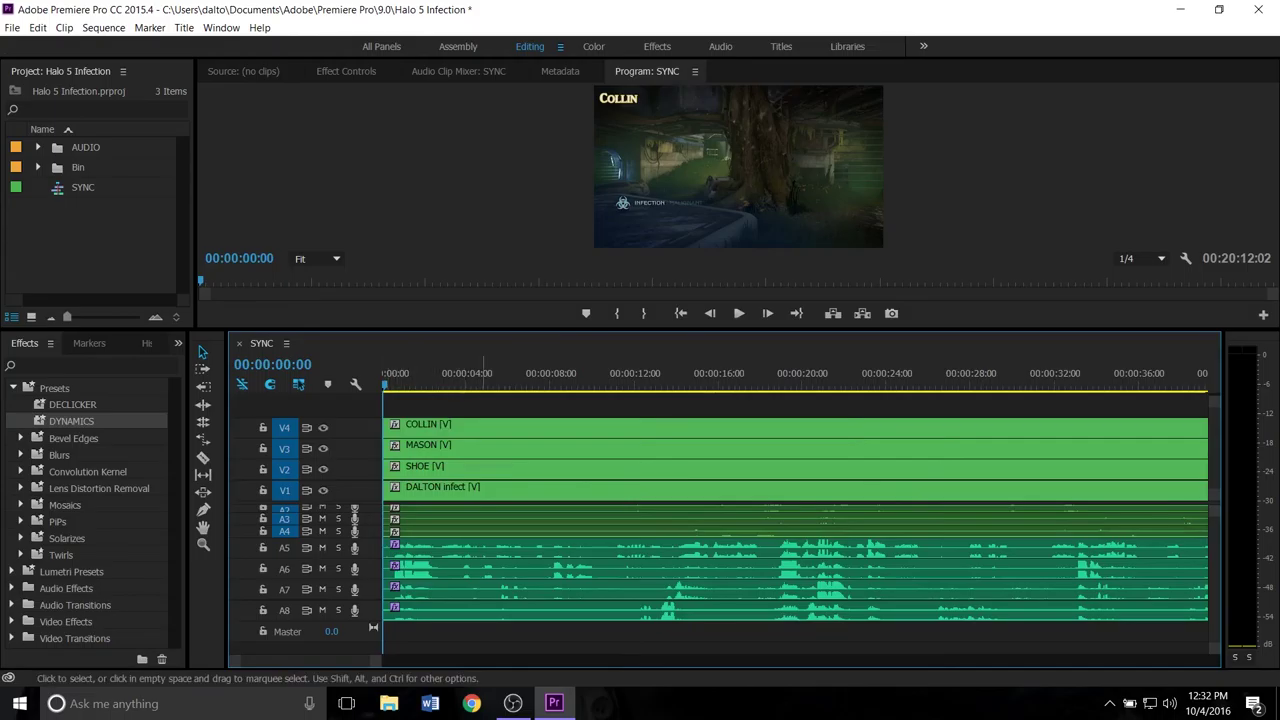
- Delete the separate voice audio clips on tracks A5 through A8
{"action": "left_click_drag", "start_coordinate": [643, 640], "coordinate": [463, 545]}
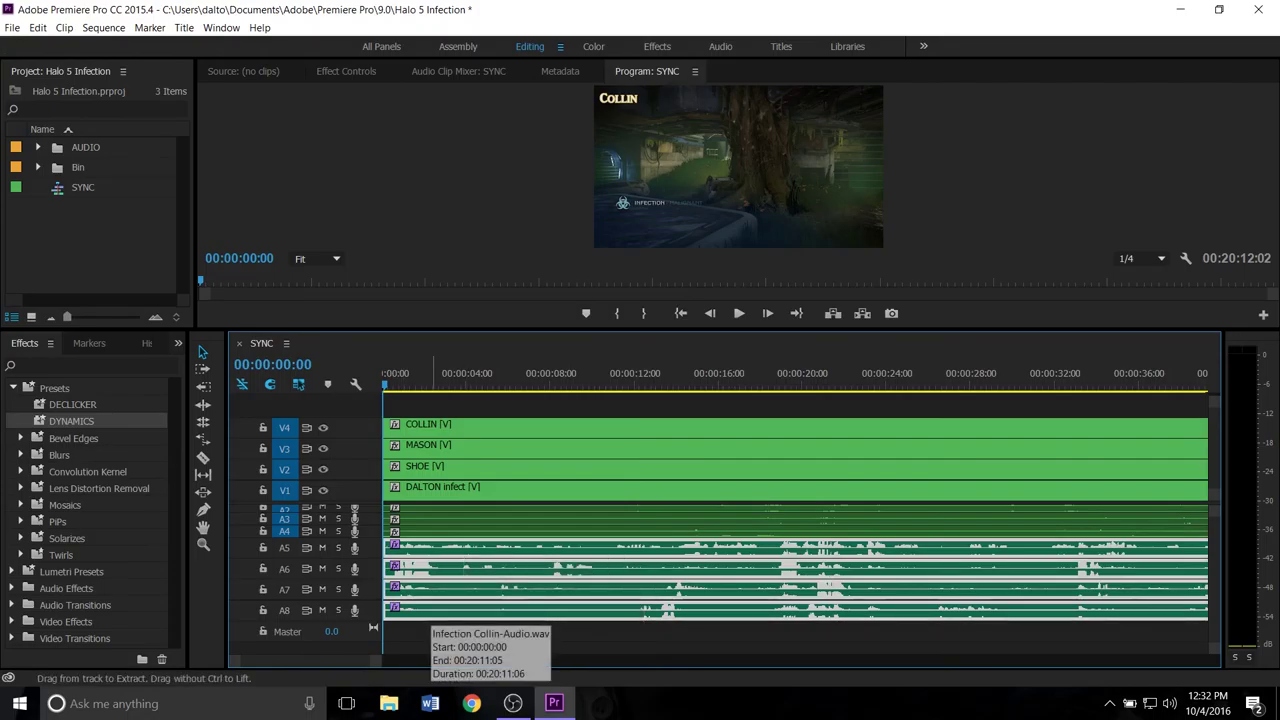
{"action": "key", "text": "Delete"}
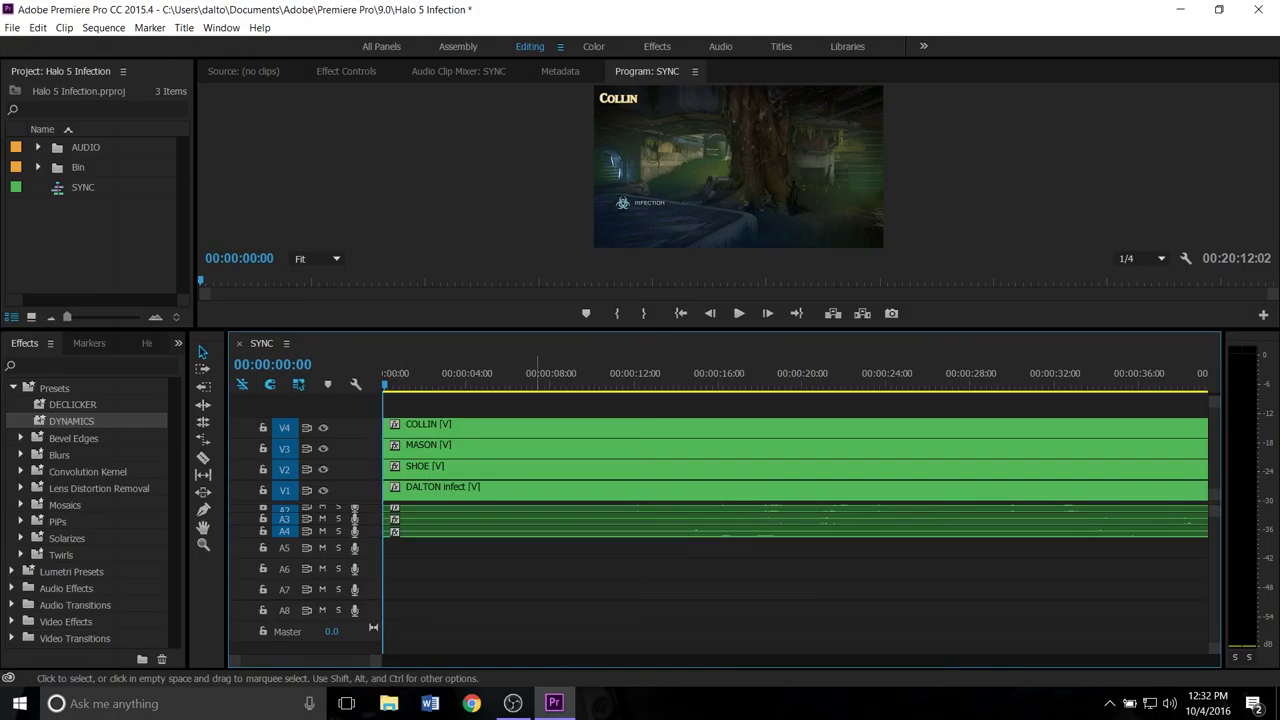
{"action": "key", "text": "minus"}
{"action": "key", "text": "minus"}
{"action": "key", "text": "minus"}
{"action": "key", "text": "minus"}
{"action": "key", "text": "minus"}
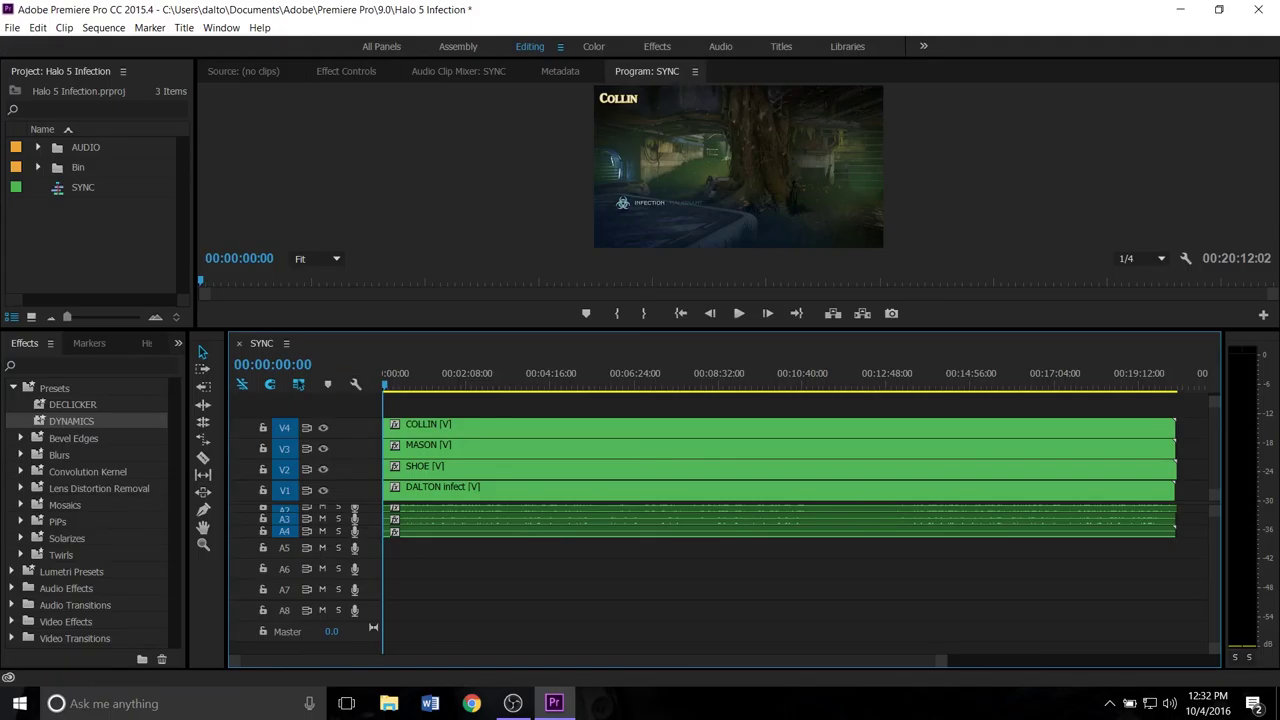
- Create a new sequence from the SYNC sequence and switch back to the original SYNC timeline
{"action": "right_click", "coordinate": [82, 187]}
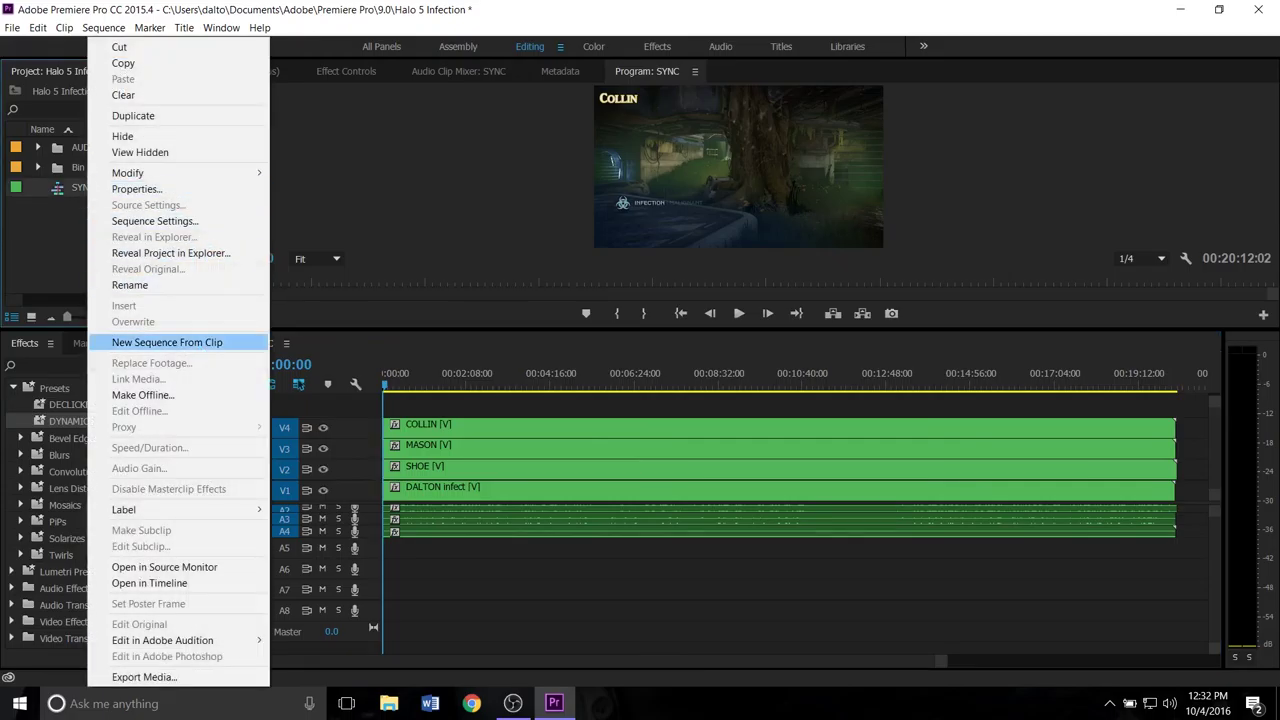
{"action": "left_click", "coordinate": [167, 342]}
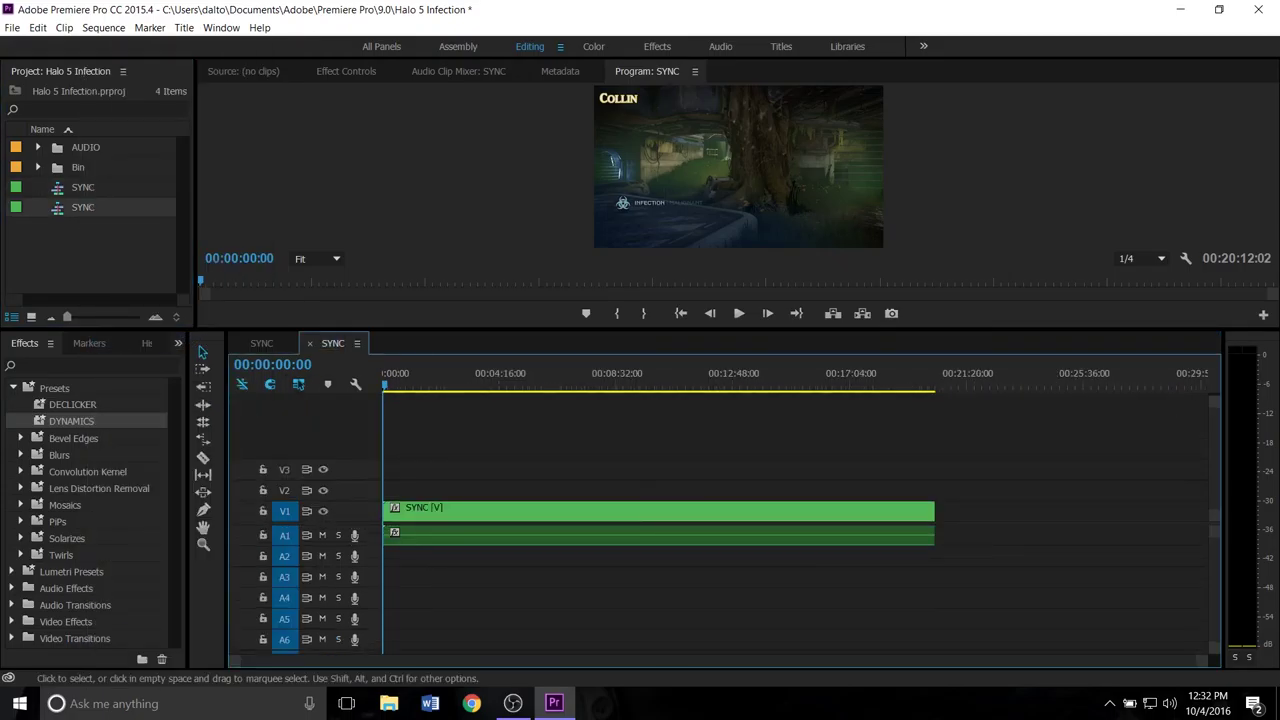
{"action": "left_click", "coordinate": [261, 343]}
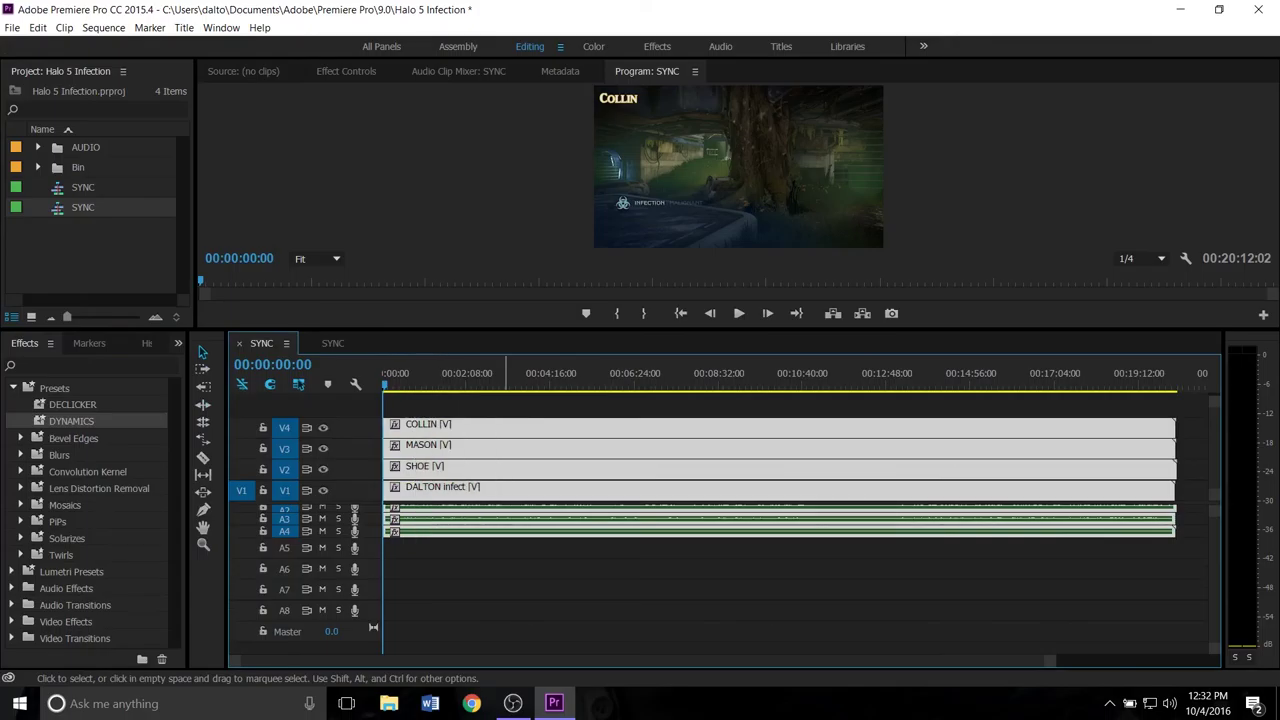
- Lock audio track A1 in the new sequence and paste the four voice clips onto A2 through A5 from the sequence start
{"action": "left_click", "coordinate": [506, 580]}
{"action": "left_click", "coordinate": [333, 343]}
{"action": "left_click", "coordinate": [445, 511]}
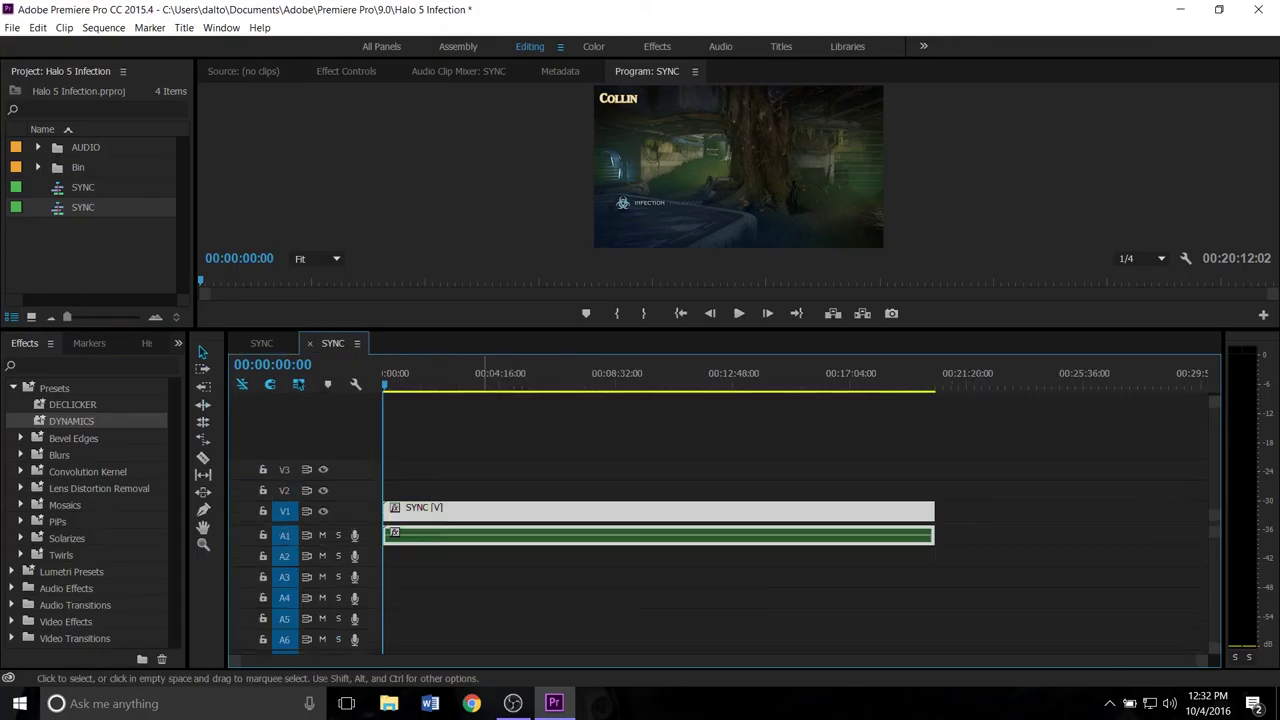
{"action": "left_click", "coordinate": [445, 590]}
{"action": "left_click", "coordinate": [437, 511]}
{"action": "left_click", "coordinate": [430, 585]}
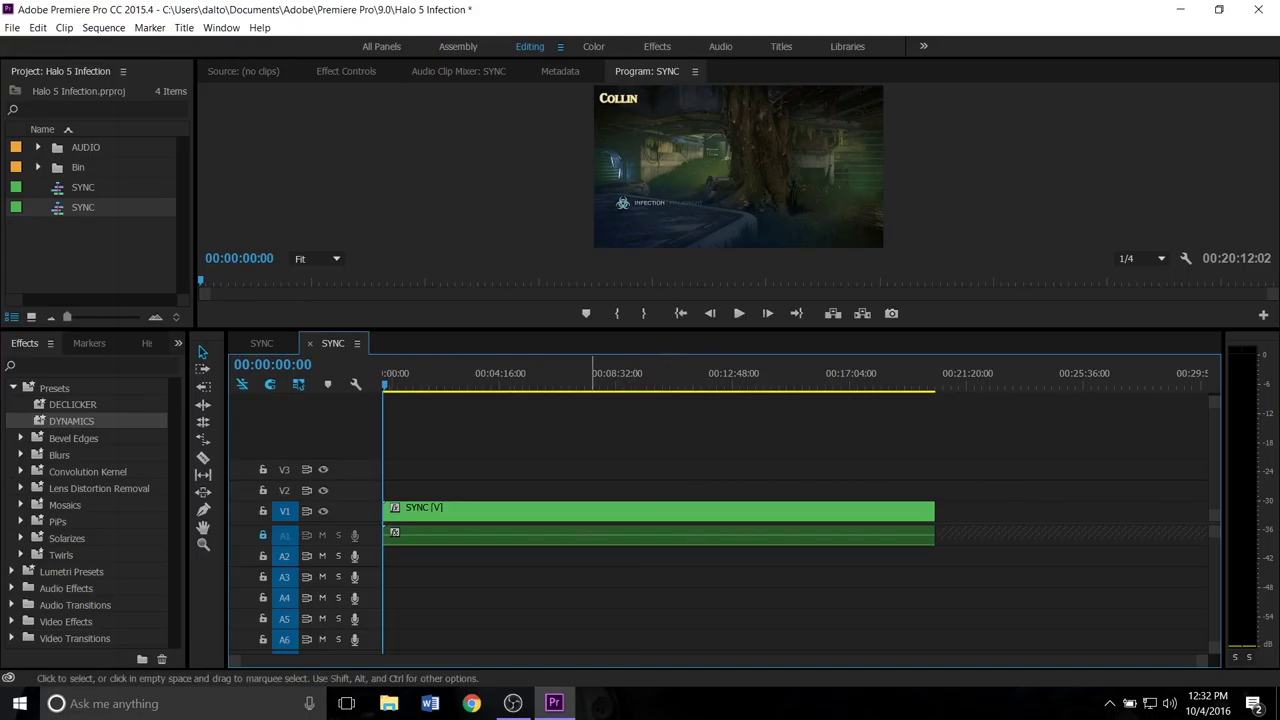
{"action": "key", "text": "End"}
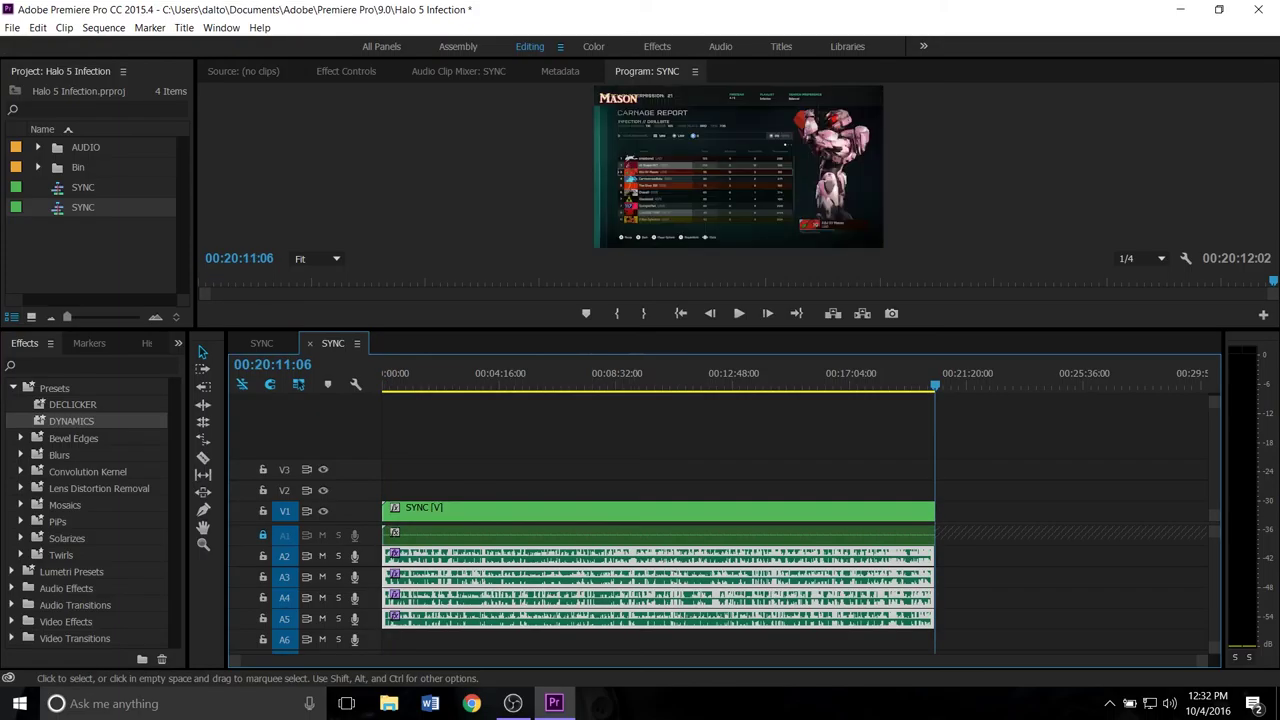
{"action": "key", "text": "Home"}
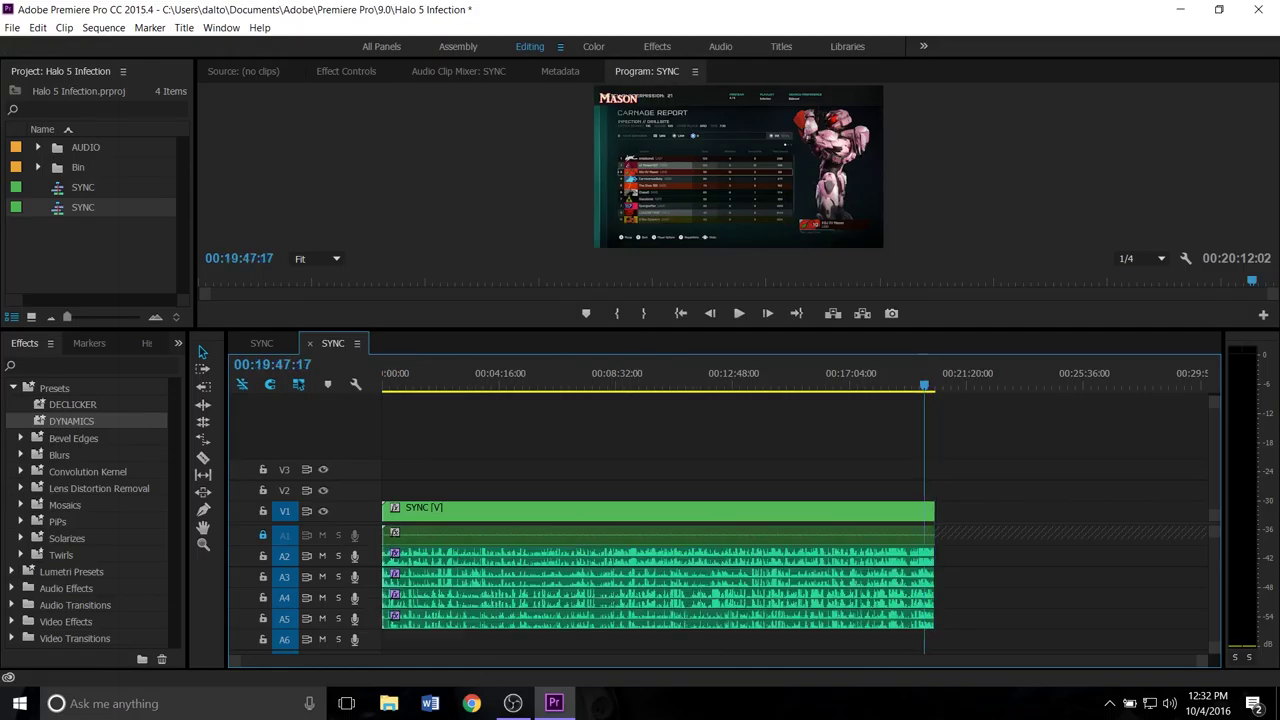
{"action": "key", "text": "equal"}
{"action": "key", "text": "equal"}
{"action": "key", "text": "equal"}
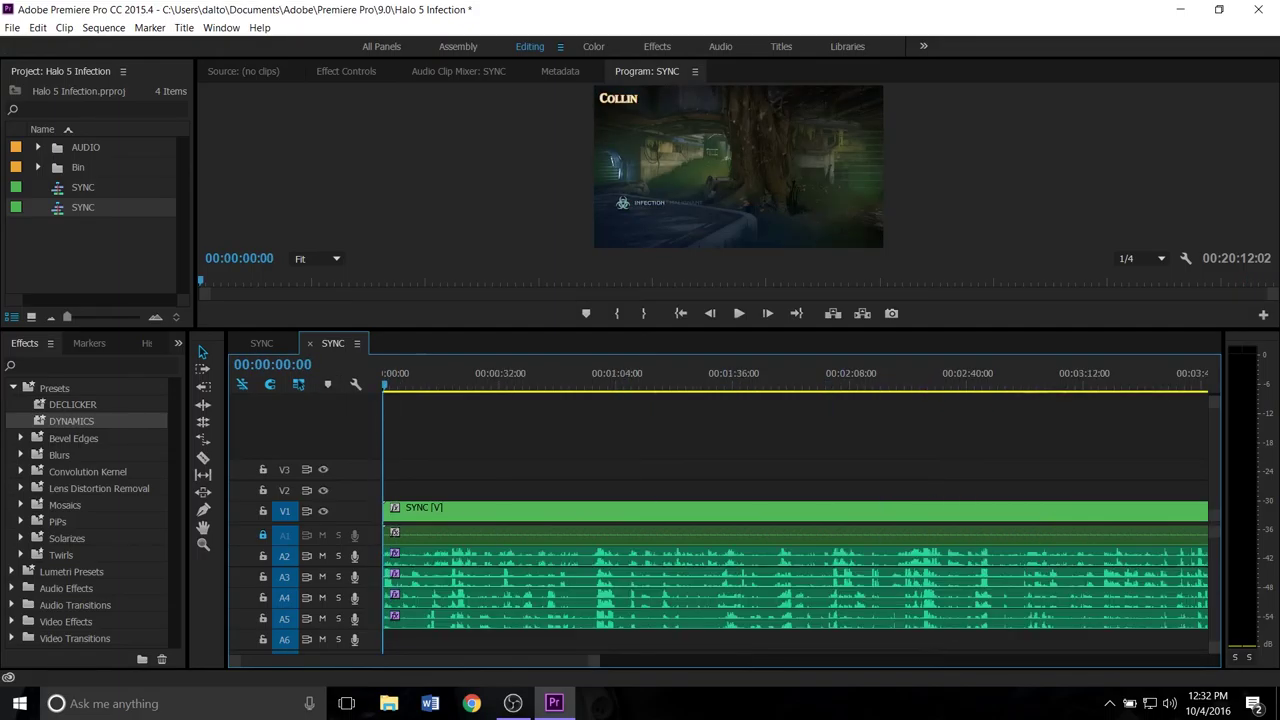
- Unlock A1 and move all clips in the new sequence about one minute later, leaving a gap at the start
{"action": "left_click", "coordinate": [262, 343]}
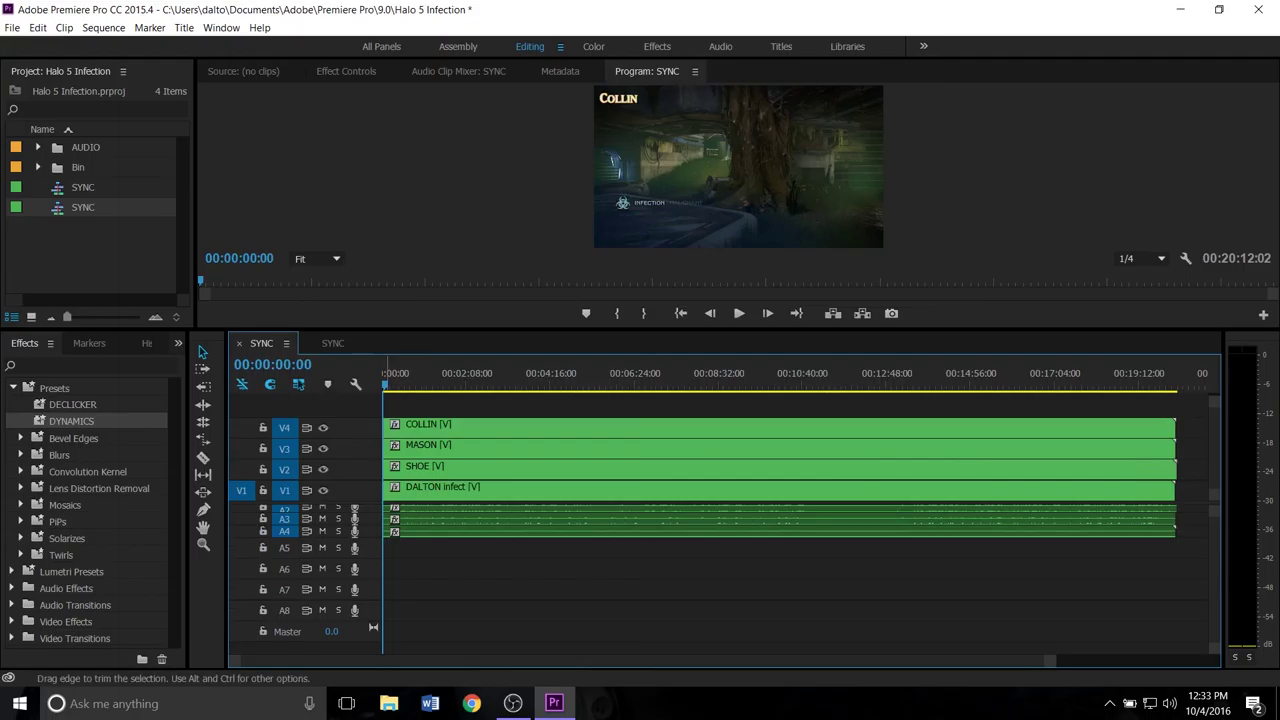
{"action": "left_click", "coordinate": [333, 343]}
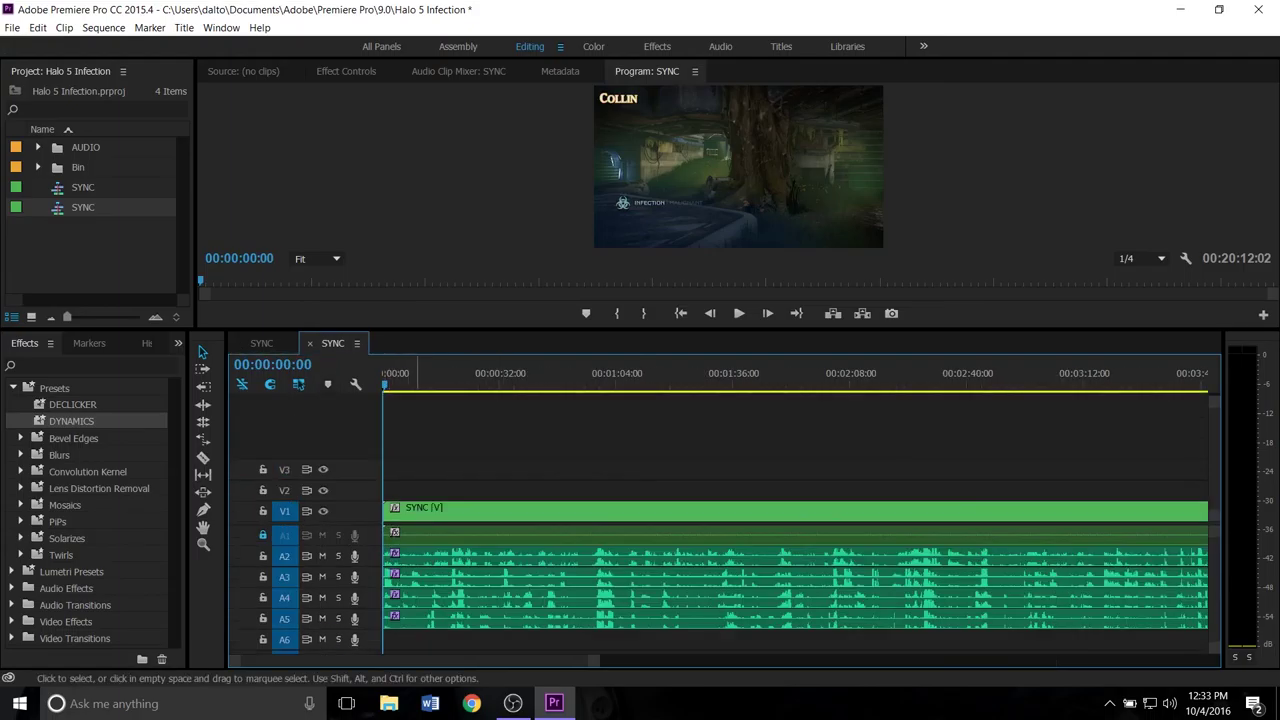
{"action": "key", "text": "ctrl+a"}
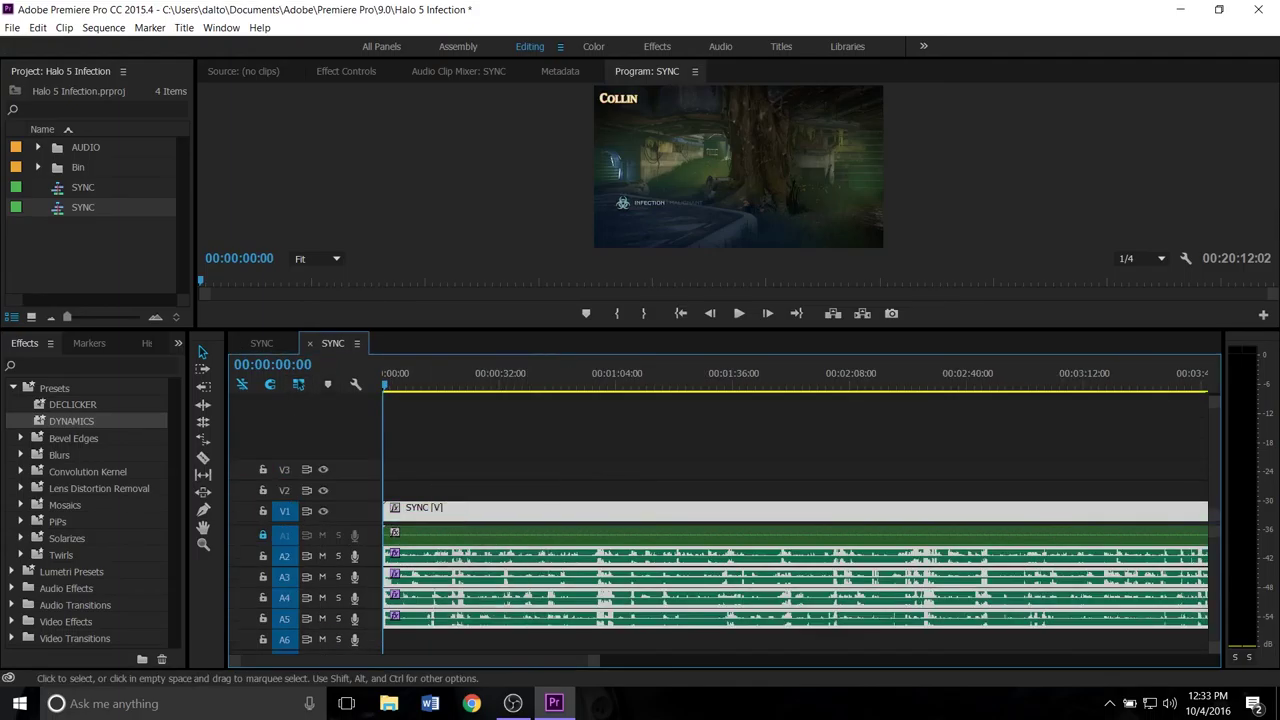
{"action": "left_click", "coordinate": [263, 535]}
{"action": "left_click_drag", "start_coordinate": [460, 483], "coordinate": [600, 627]}
{"action": "left_click_drag", "start_coordinate": [511, 510], "coordinate": [734, 510]}
{"action": "left_click", "coordinate": [733, 460]}
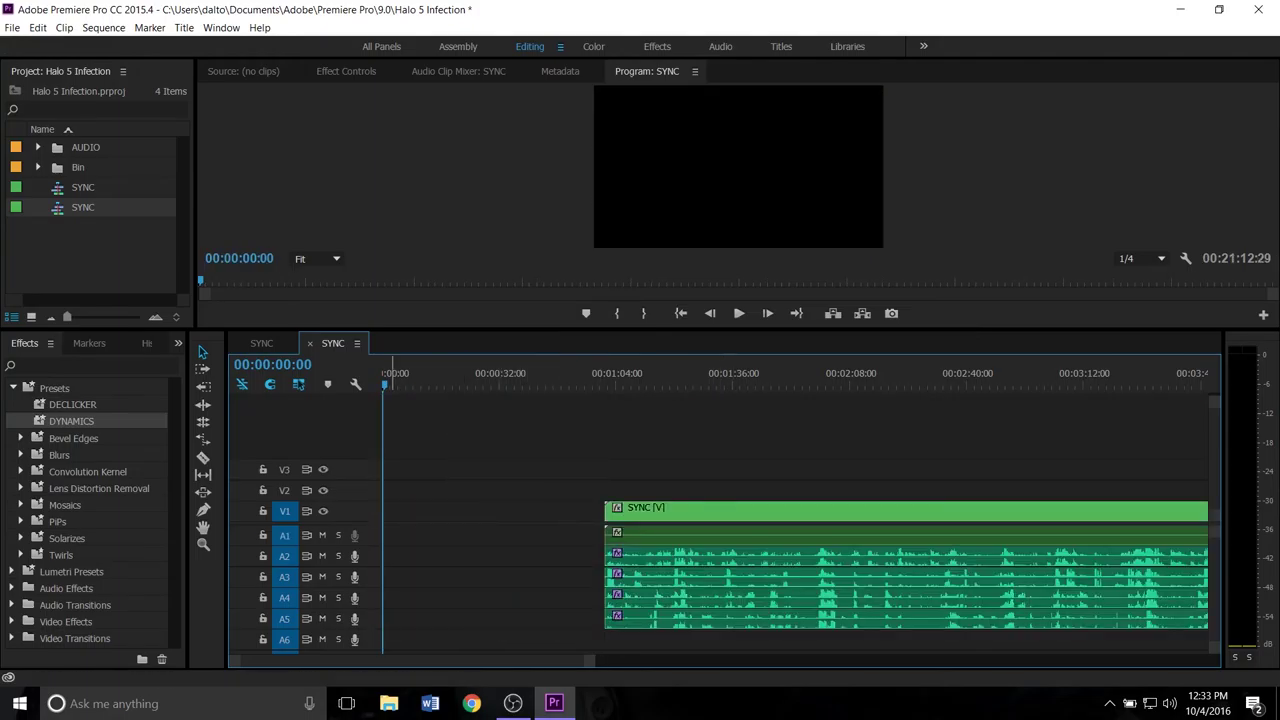
{"action": "left_click_drag", "start_coordinate": [354, 501], "coordinate": [354, 479]}
{"action": "key", "text": "minus"}
{"action": "key", "text": "minus"}
{"action": "key", "text": "minus"}
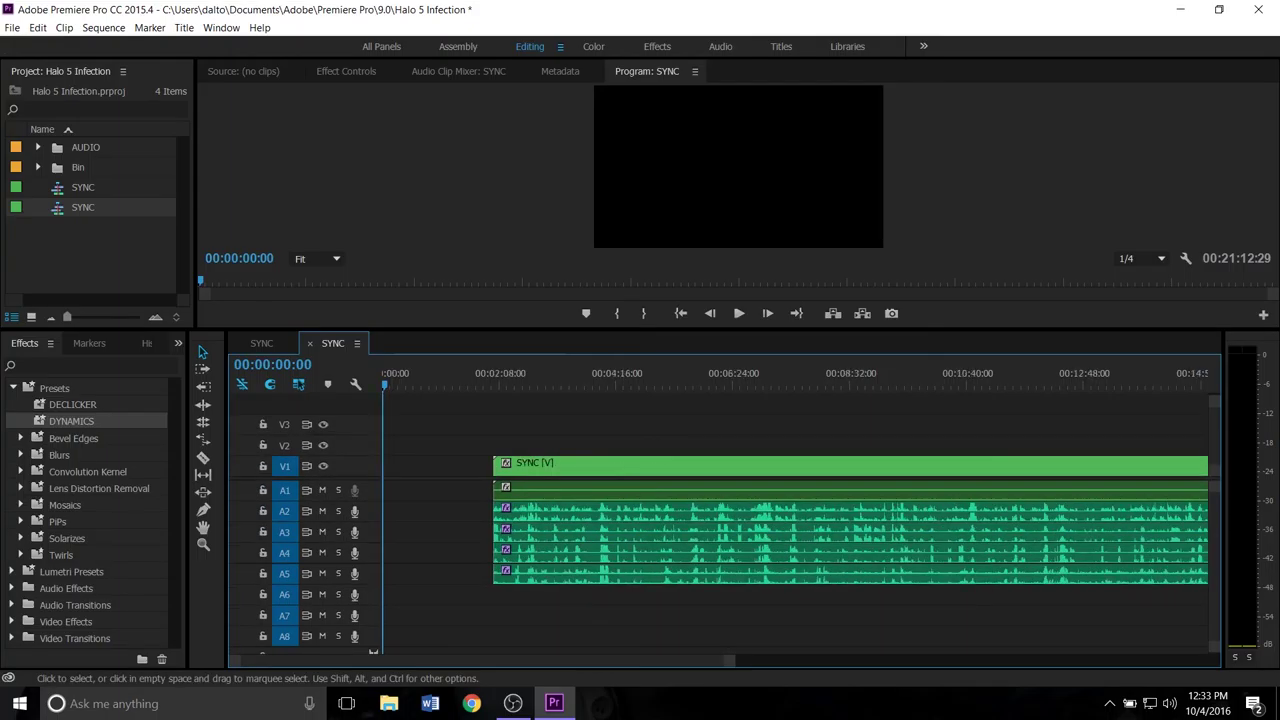
- Place the Infection Master-Audio clip on A6 at the sequence start and shift the other clips until their ends align with its end
{"action": "left_click", "coordinate": [38, 147]}
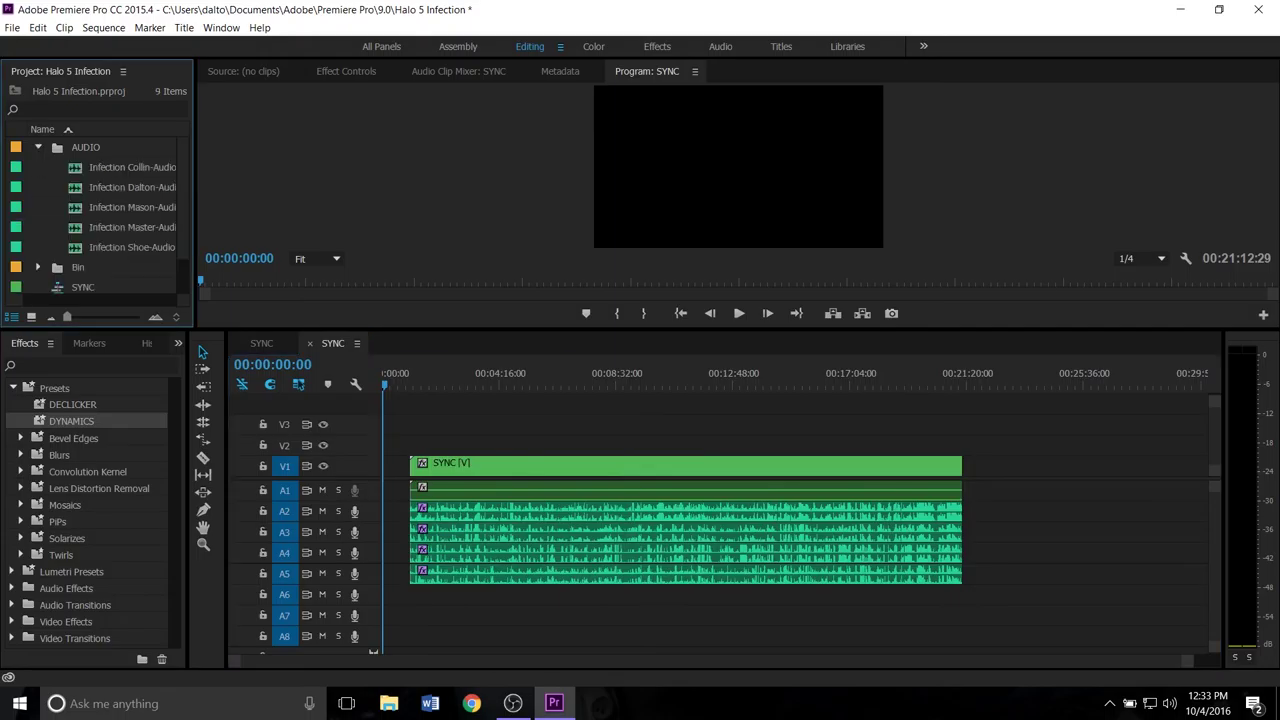
{"action": "mouse_move", "coordinate": [130, 227]}
{"action": "left_mouse_down"}
{"action": "mouse_move", "coordinate": [240, 490]}
{"action": "mouse_move", "coordinate": [395, 495]}
{"action": "mouse_move", "coordinate": [385, 595]}
{"action": "left_mouse_up"}
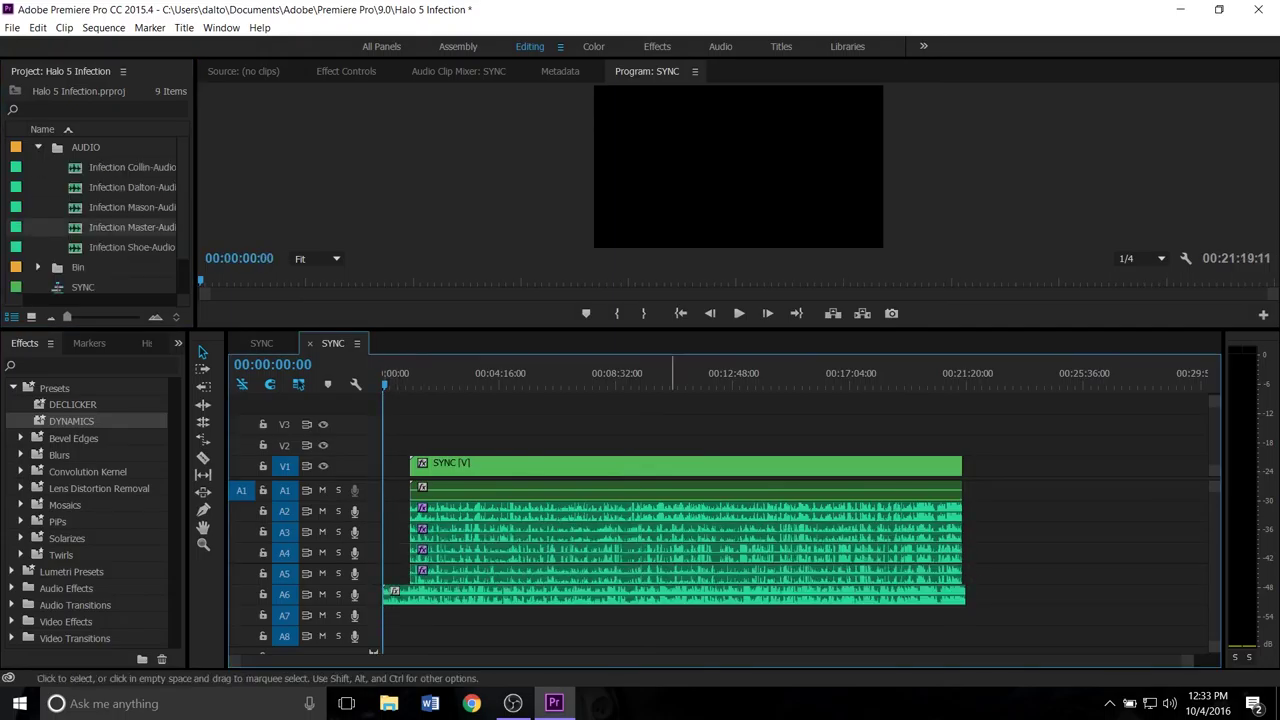
{"action": "left_click_drag", "start_coordinate": [580, 418], "coordinate": [678, 572]}
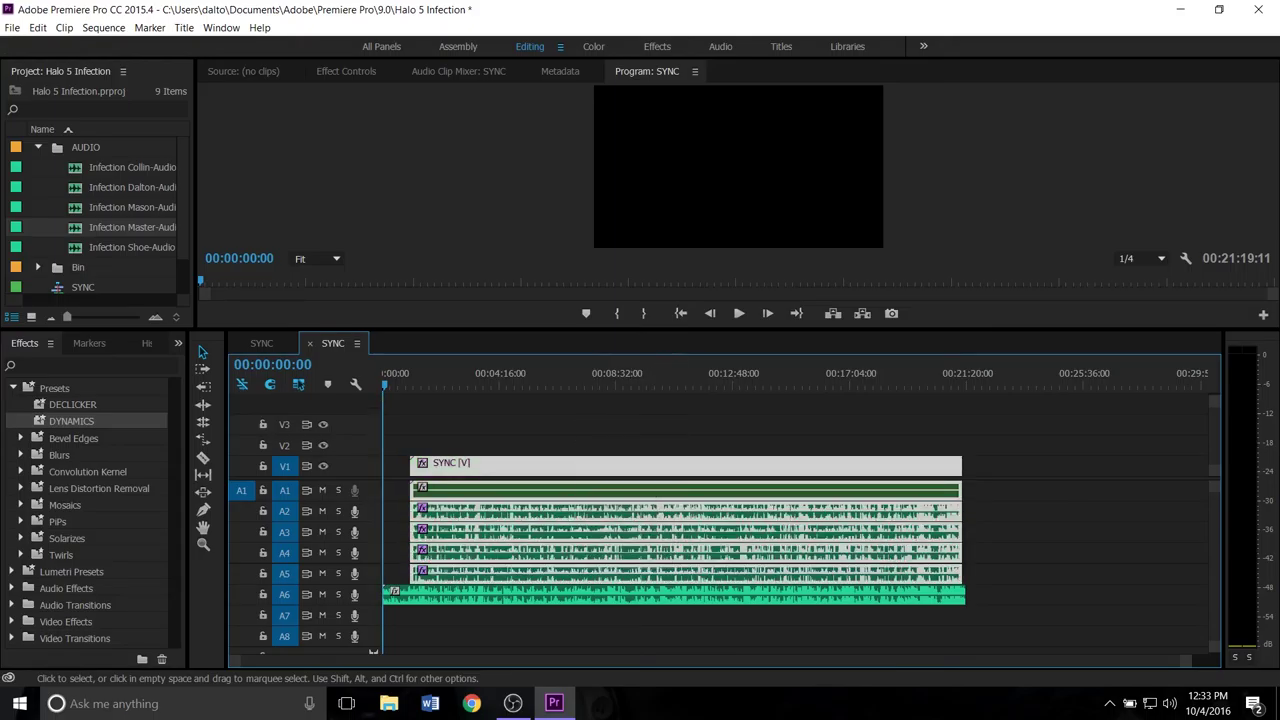
{"action": "left_click_drag", "start_coordinate": [583, 466], "coordinate": [587, 466]}
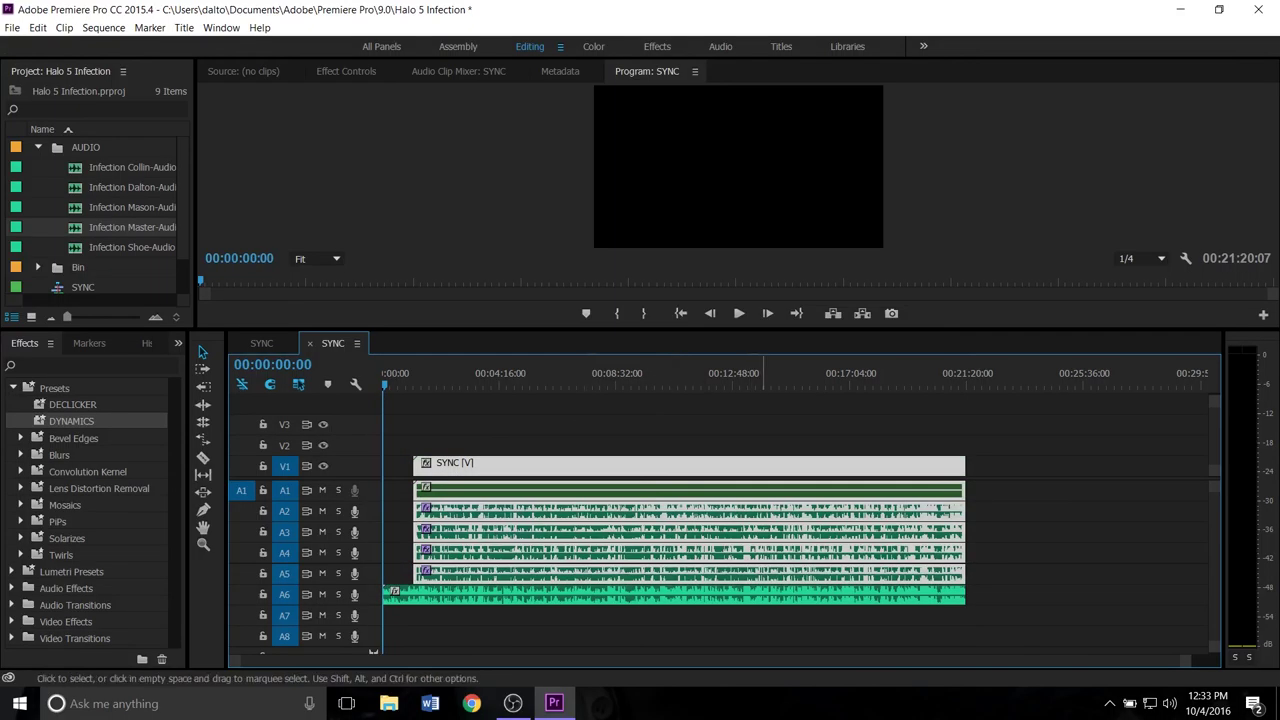
{"action": "left_click", "coordinate": [763, 625]}
- Trim the start of the master audio clip on A6 to line up with the start of the nested SYNC clip
{"action": "left_click", "coordinate": [411, 595]}
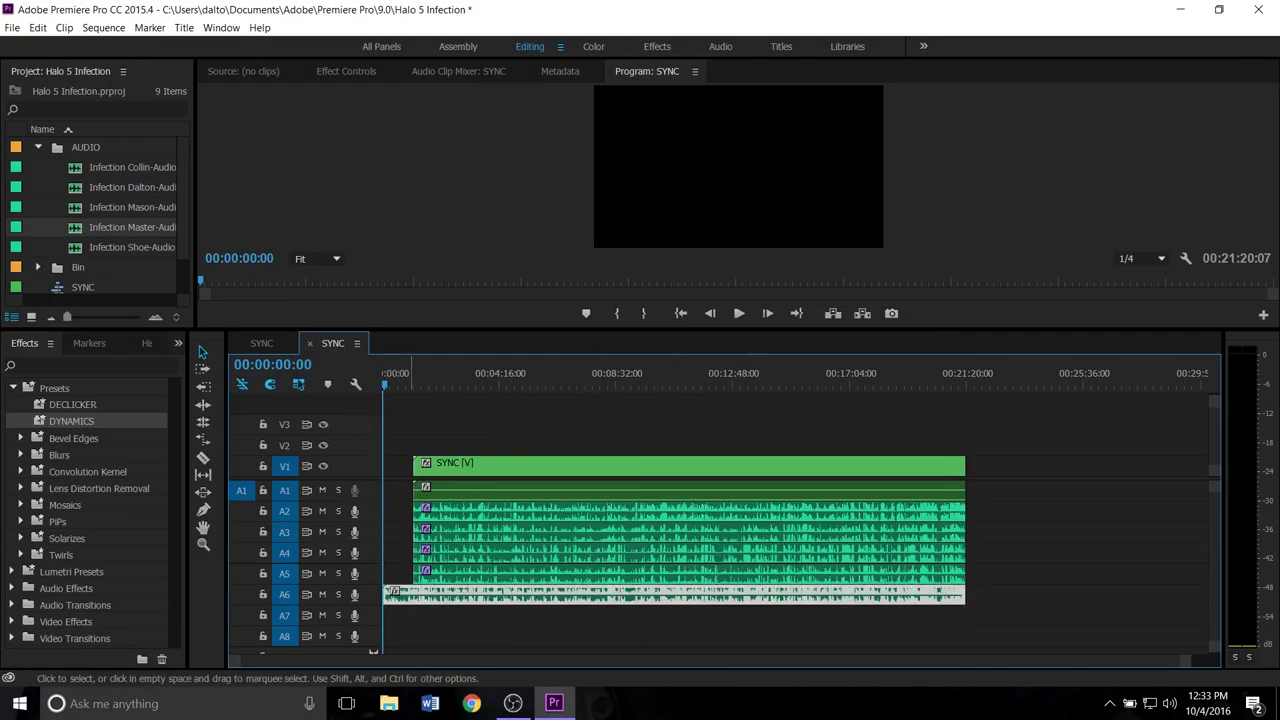
{"action": "key", "text": "="}
{"action": "key", "text": "="}
{"action": "key", "text": "="}
{"action": "key", "text": "="}
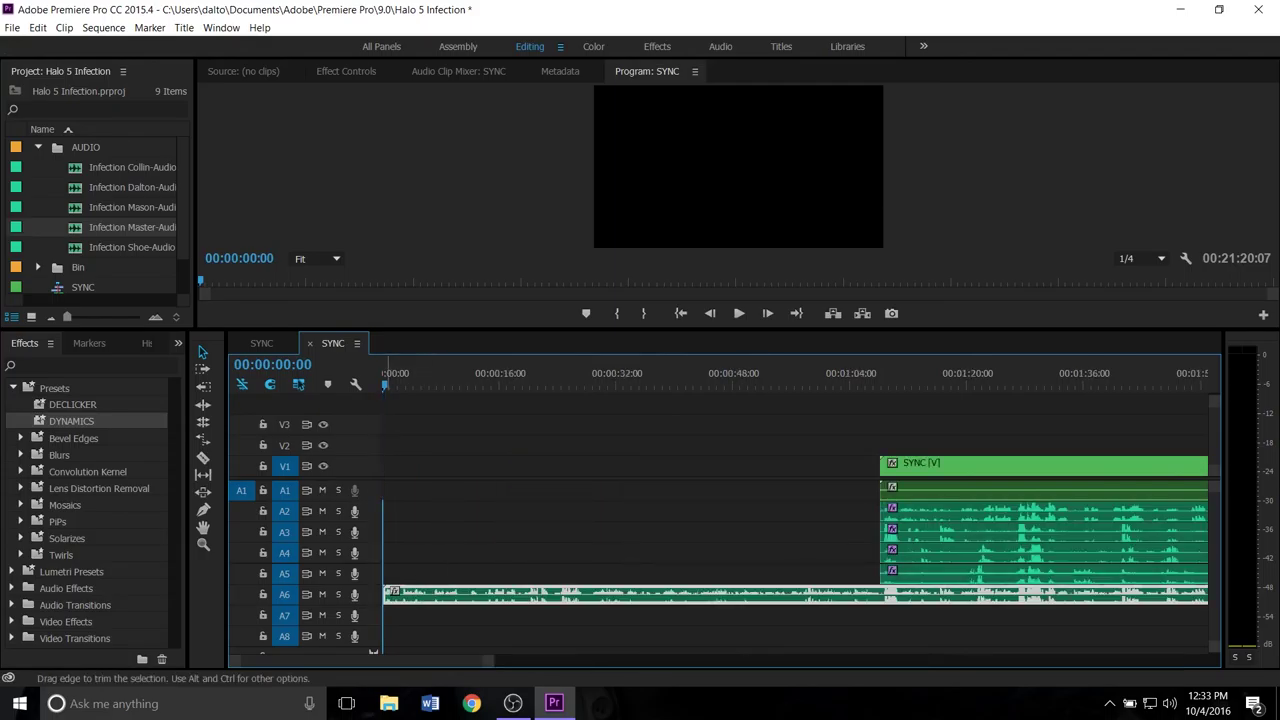
{"action": "left_click_drag", "start_coordinate": [385, 594], "coordinate": [889, 595]}
{"action": "left_click", "coordinate": [630, 532]}
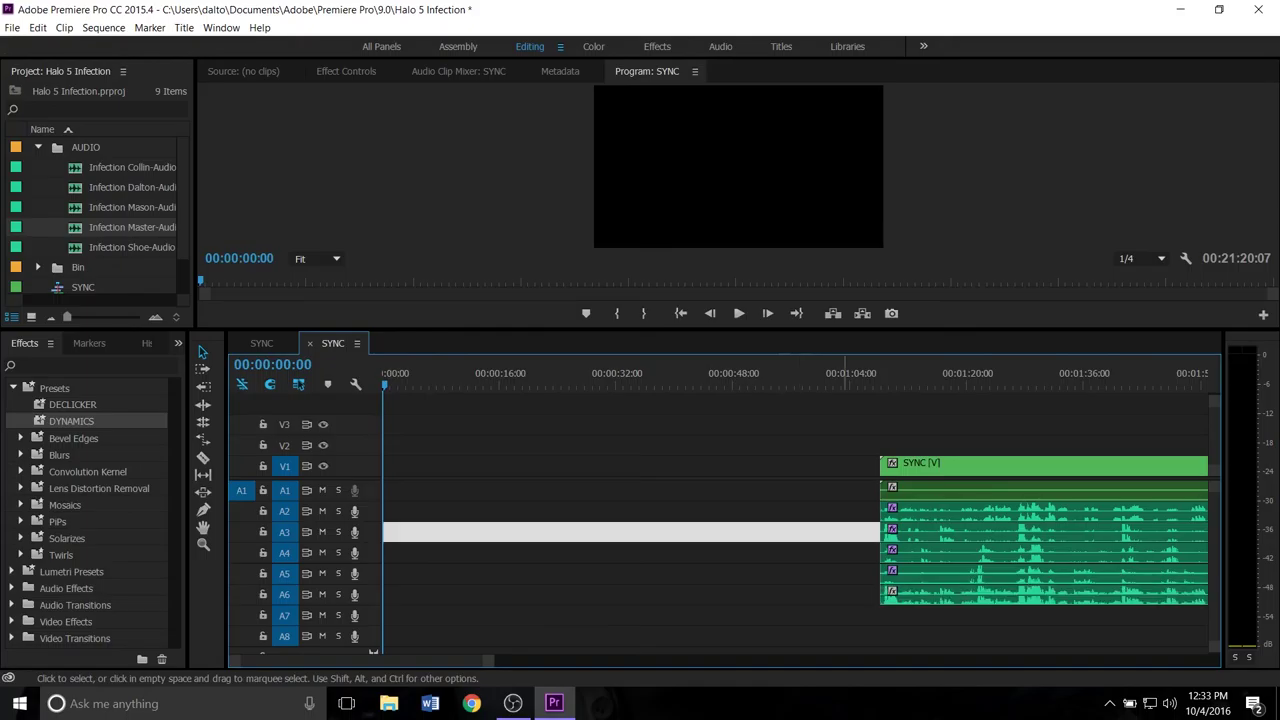
{"action": "key", "text": "Down"}
- Adjust the audio gain of the master audio clip on A6 by -10 dB
{"action": "left_click", "coordinate": [939, 595]}
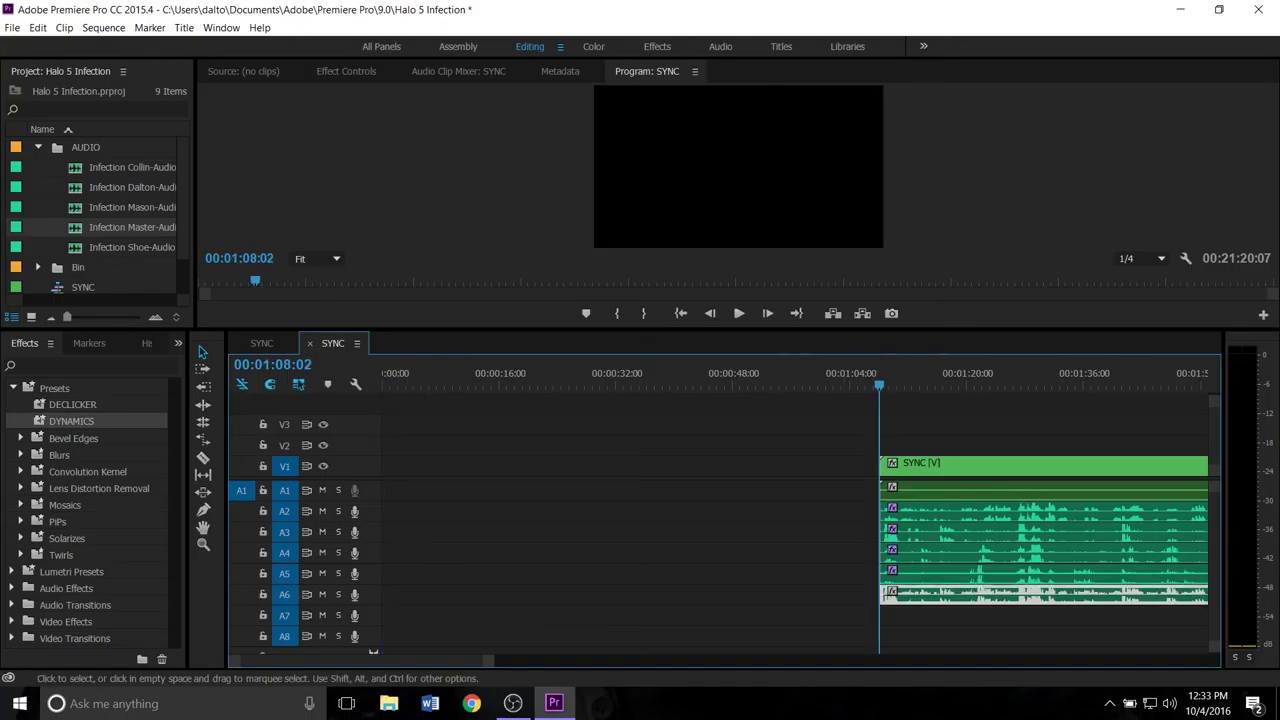
{"action": "scroll", "coordinate": [641, 580], "scroll_direction": "down", "scroll_amount": 8}
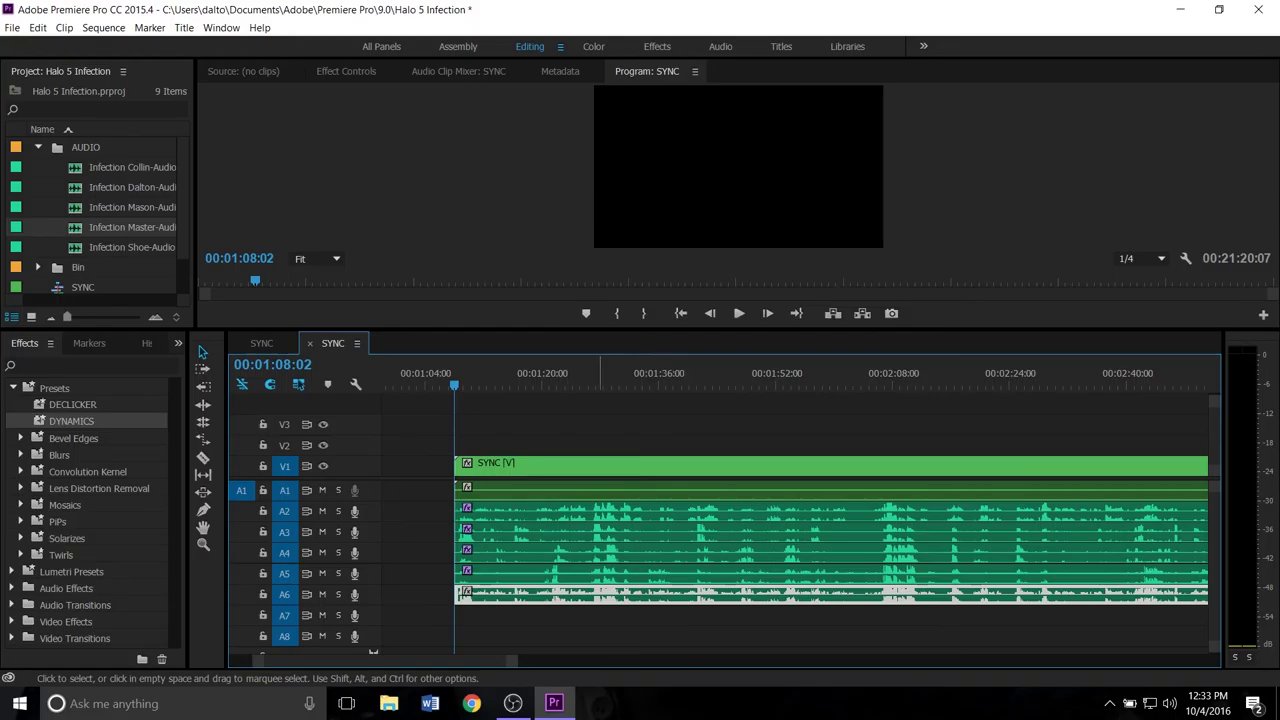
{"action": "right_click", "coordinate": [676, 592]}
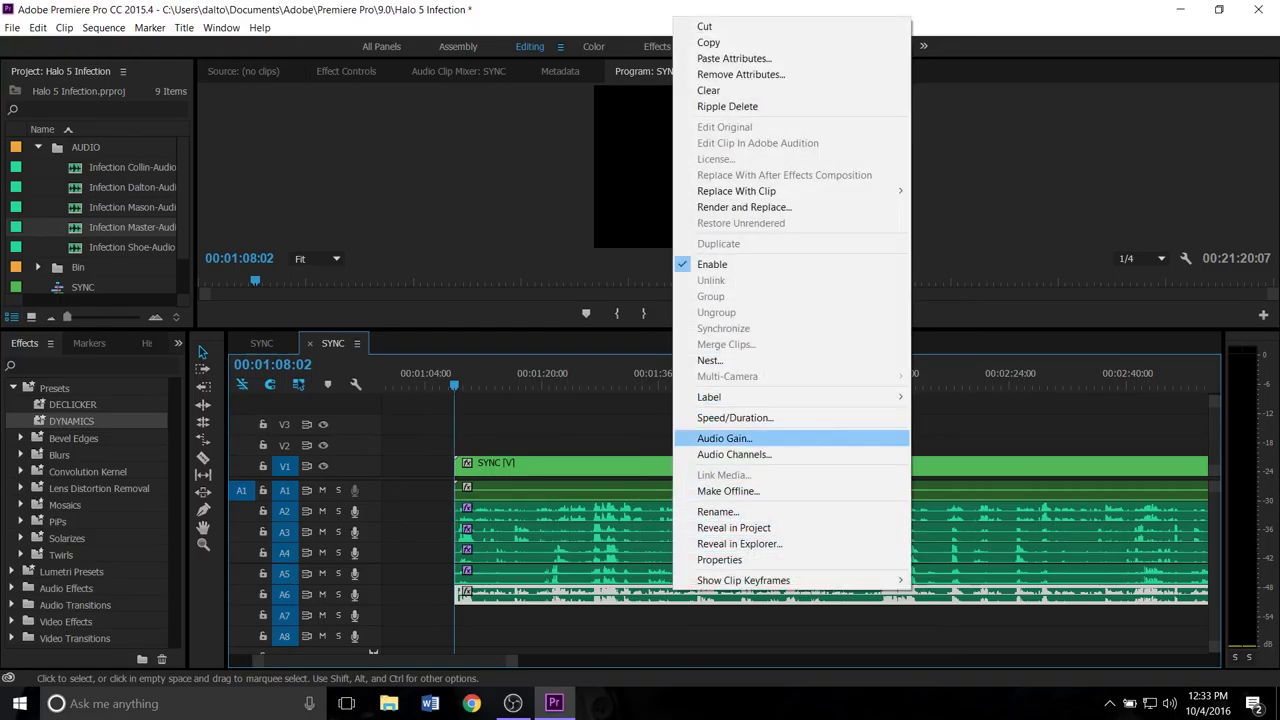
{"action": "left_click", "coordinate": [720, 439]}
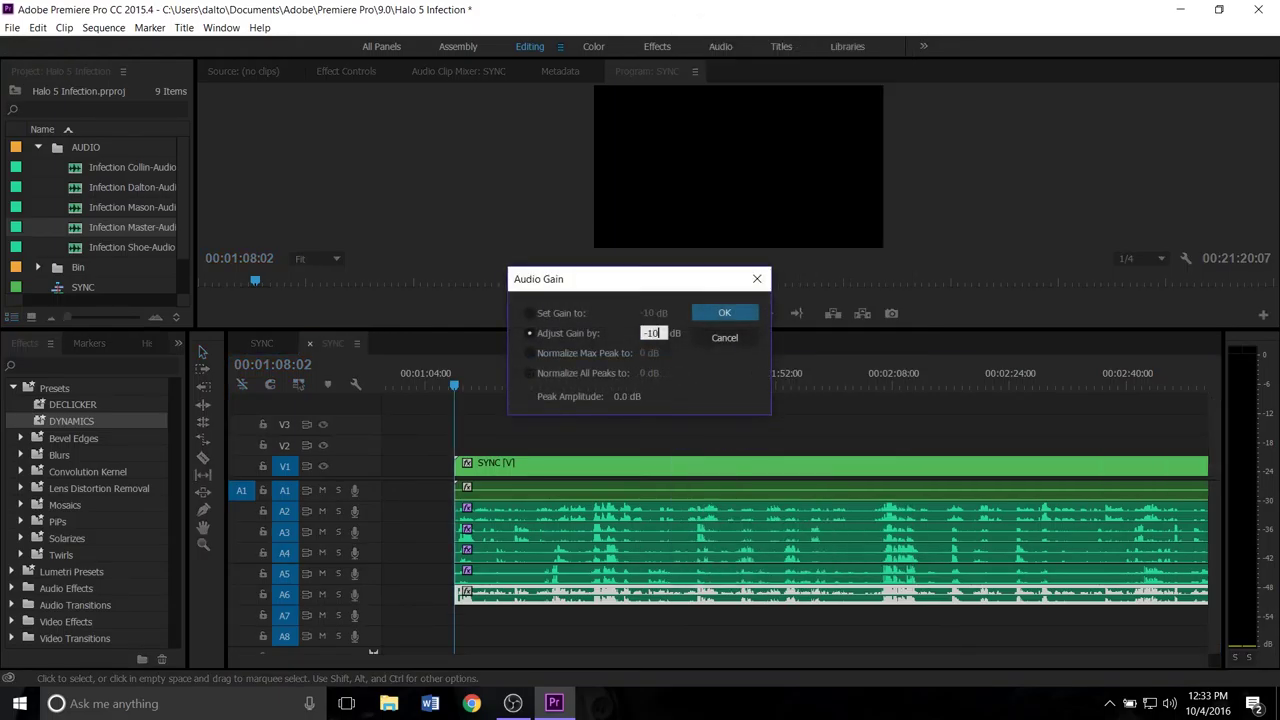
{"action": "key", "text": "Return"}
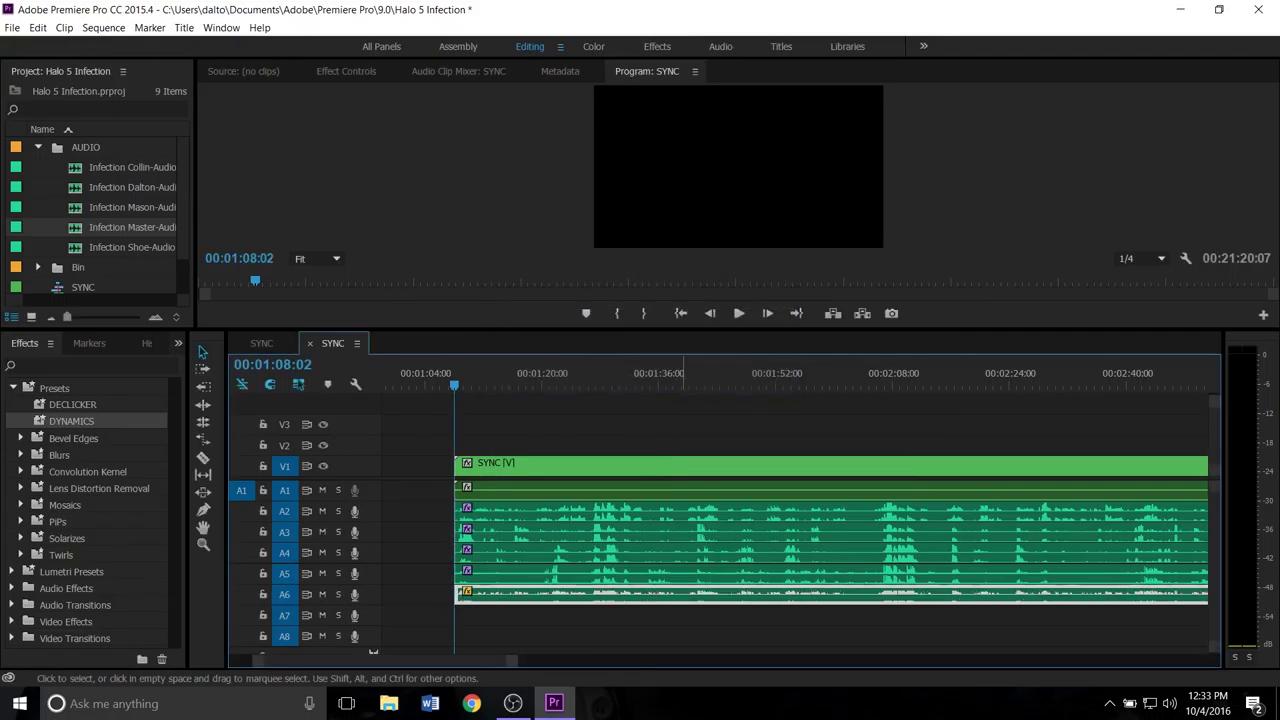
- Apply the DECLICKER preset to the master audio clip on A6 and collapse the Presets folder
{"action": "left_click", "coordinate": [713, 430]}
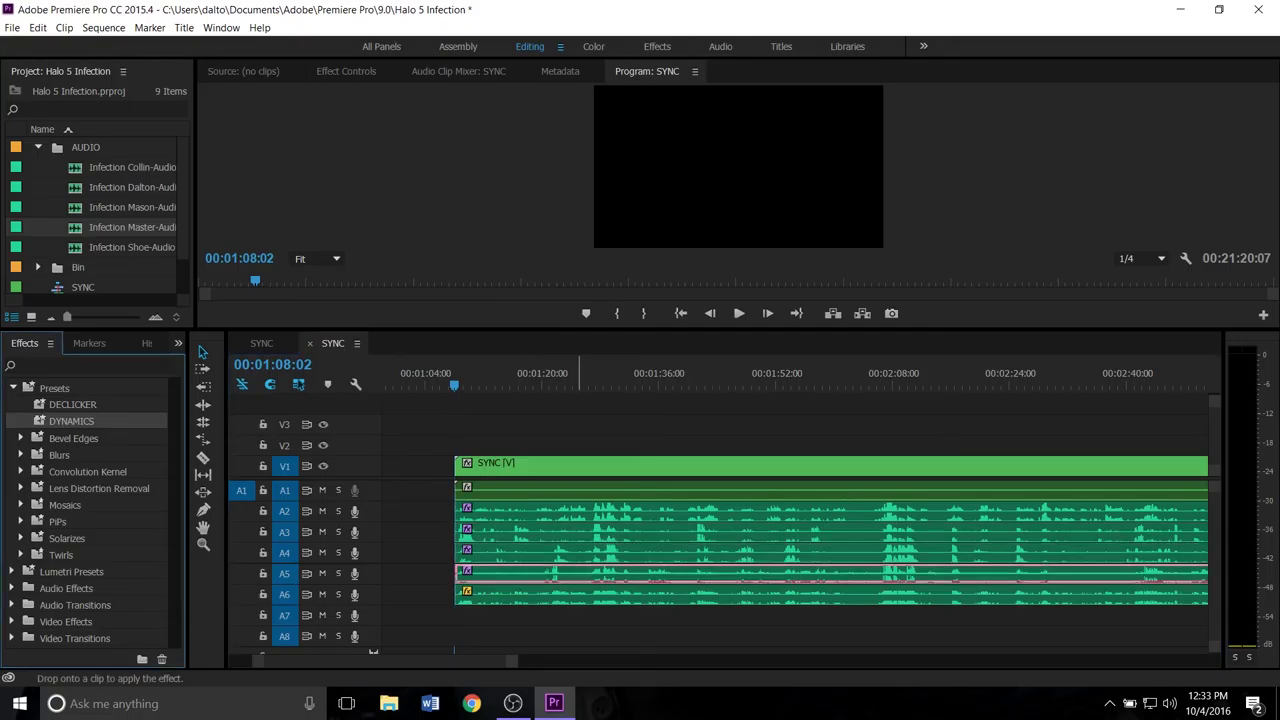
{"action": "left_click_drag", "start_coordinate": [73, 404], "coordinate": [532, 594]}
{"action": "left_click", "coordinate": [395, 466]}
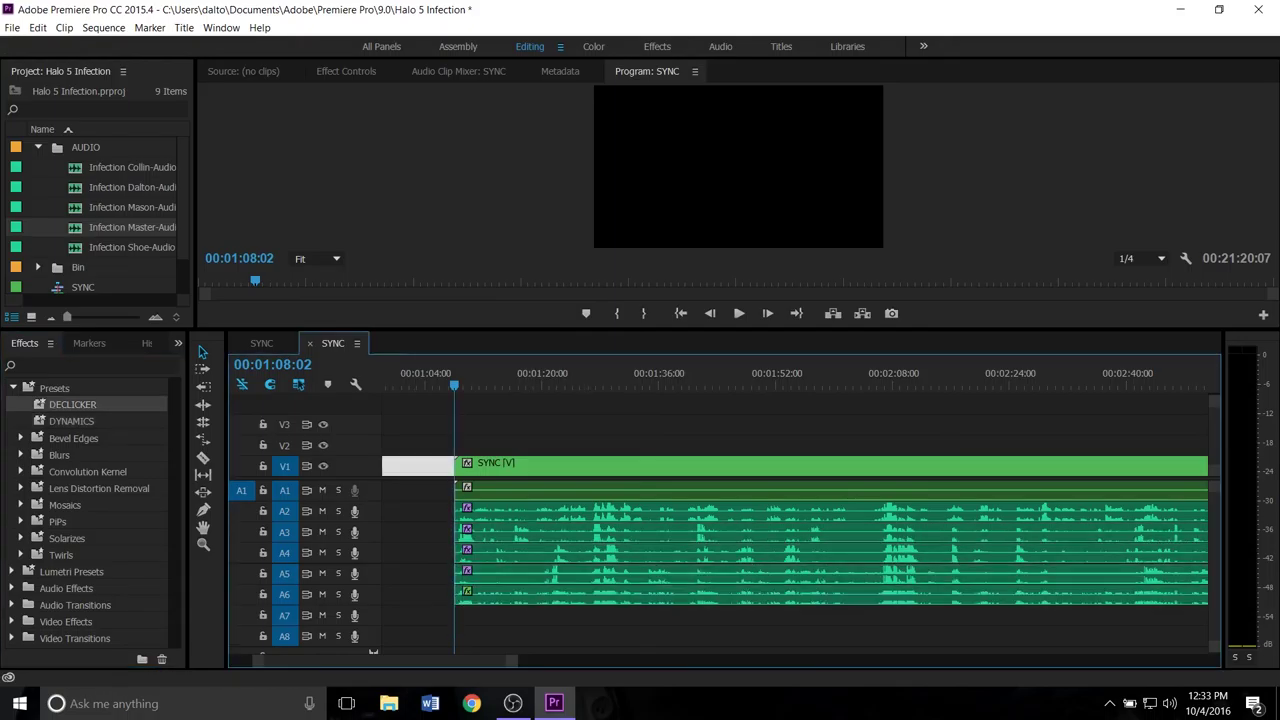
{"action": "left_click", "coordinate": [13, 388]}
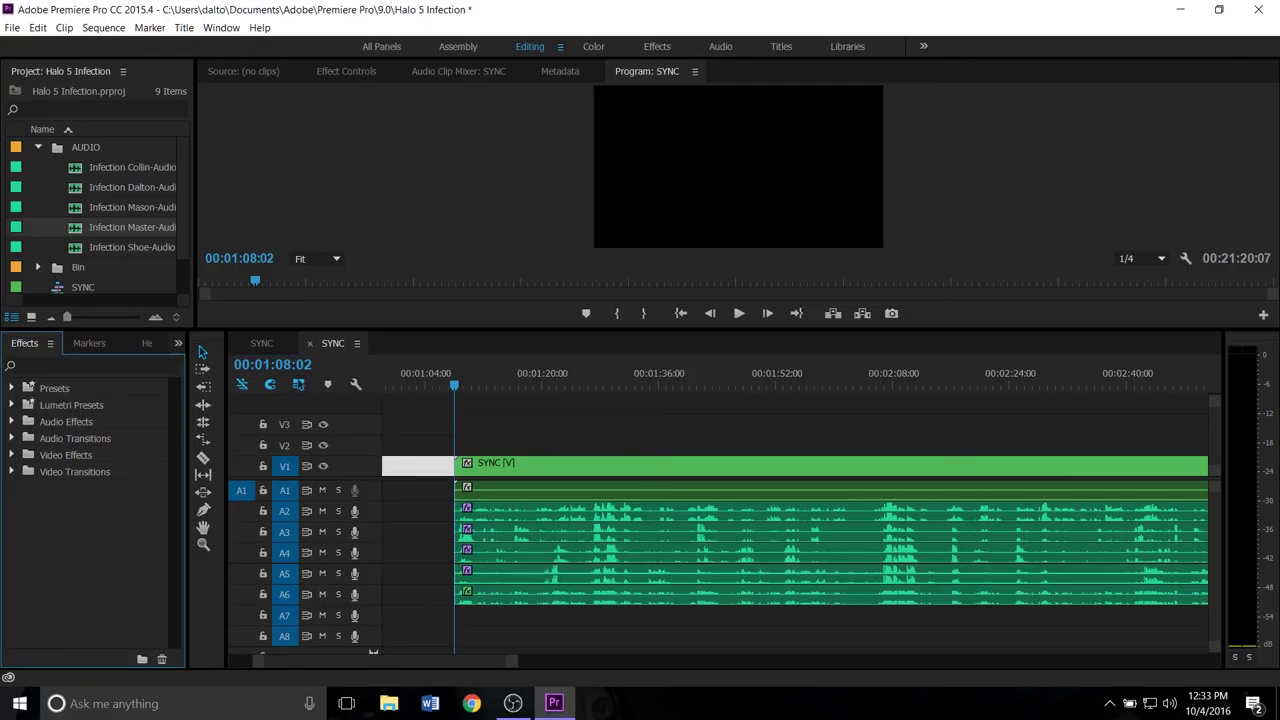
- Collapse the AUDIO bin and rename the new editing sequence as Lets Play Halo 5 Infectiom
{"action": "left_click", "coordinate": [38, 147]}
{"action": "left_click", "coordinate": [83, 208]}
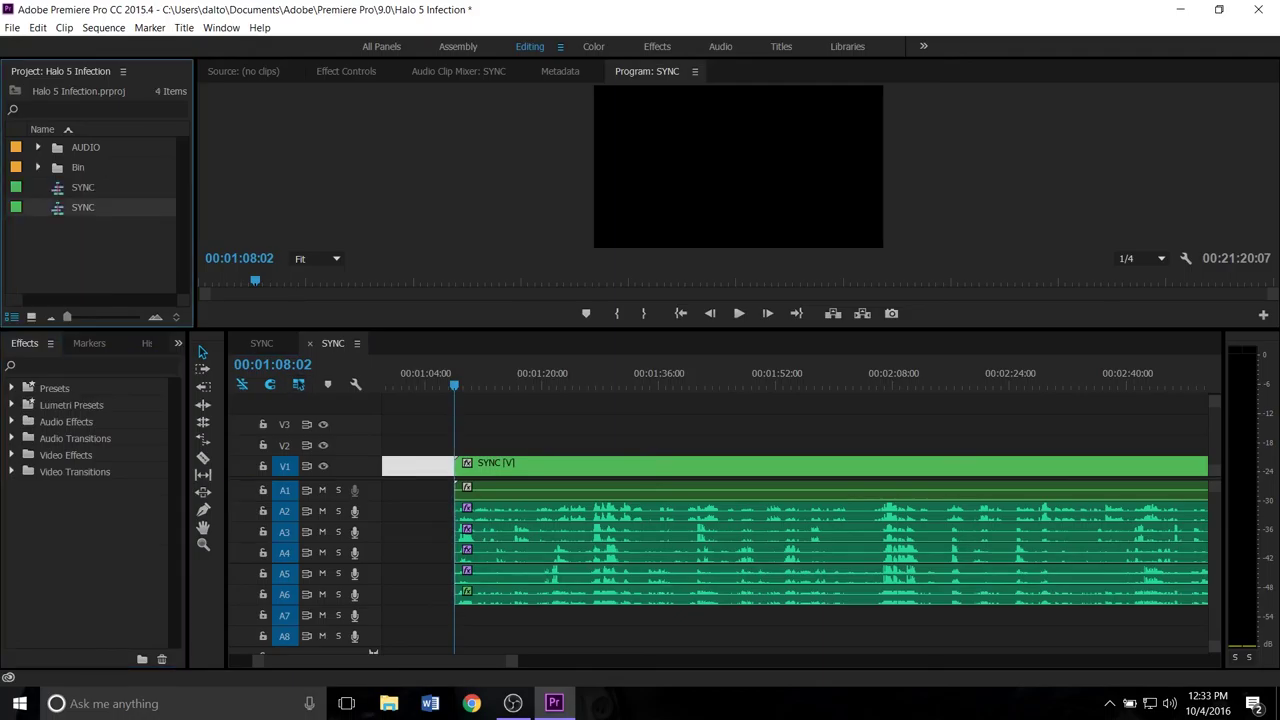
{"action": "key", "text": "Return"}
{"action": "type", "text": "Lets Play H"}
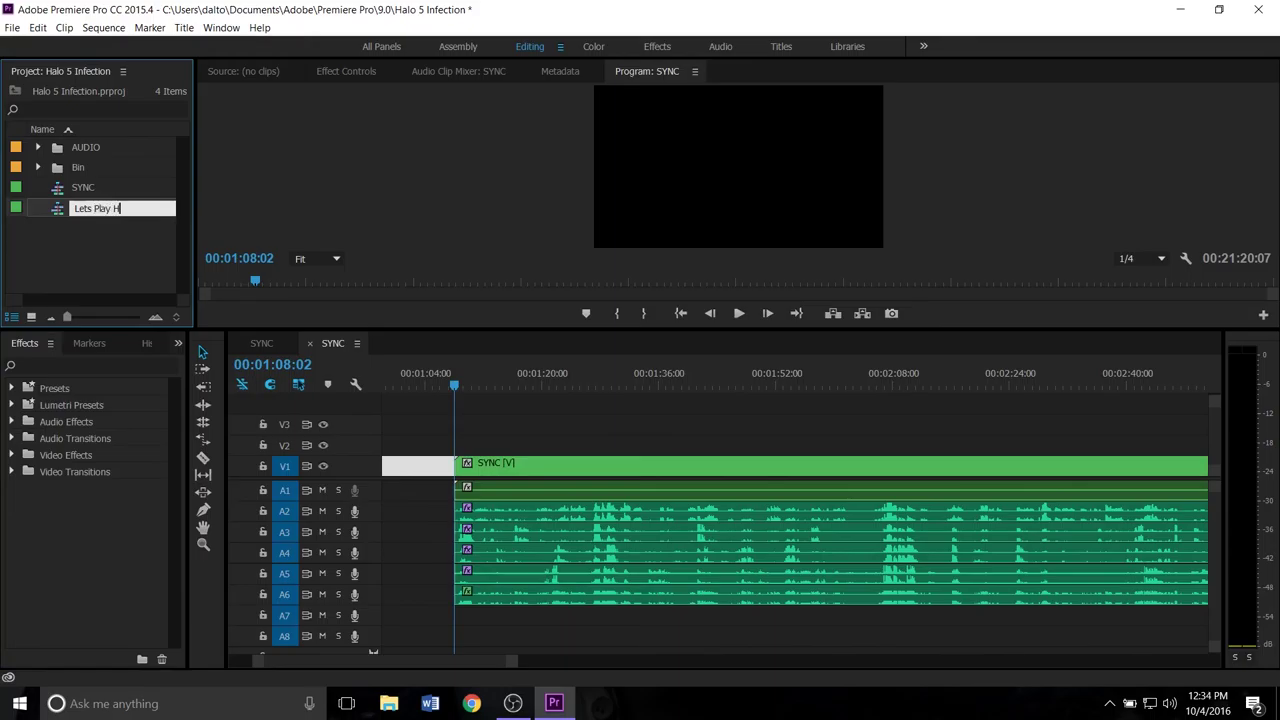
{"action": "type", "text": "alo 5 Infectiom"}
{"action": "key", "text": "Return"}
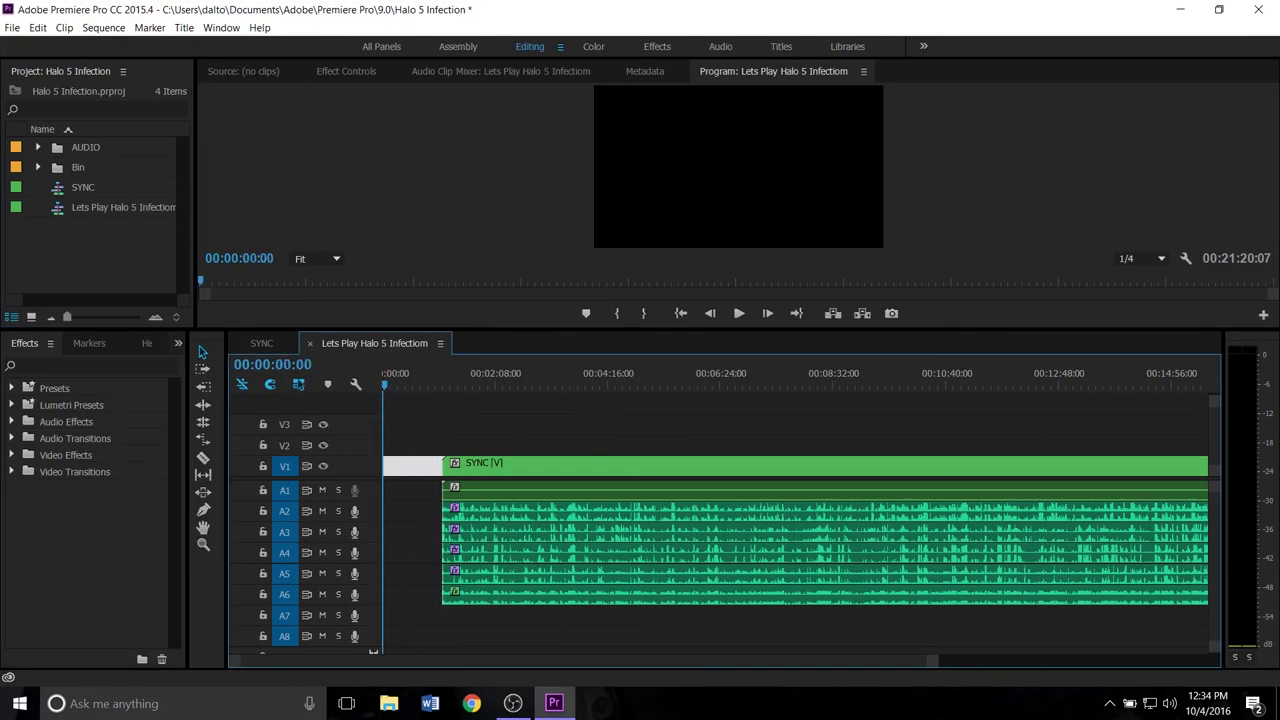
- Start importing media from the Intros and Outros folder within HDD_Videos' A1. Final Videos, selecting the 1. Shoe Outro clip
{"action": "key", "text": "ctrl+i"}
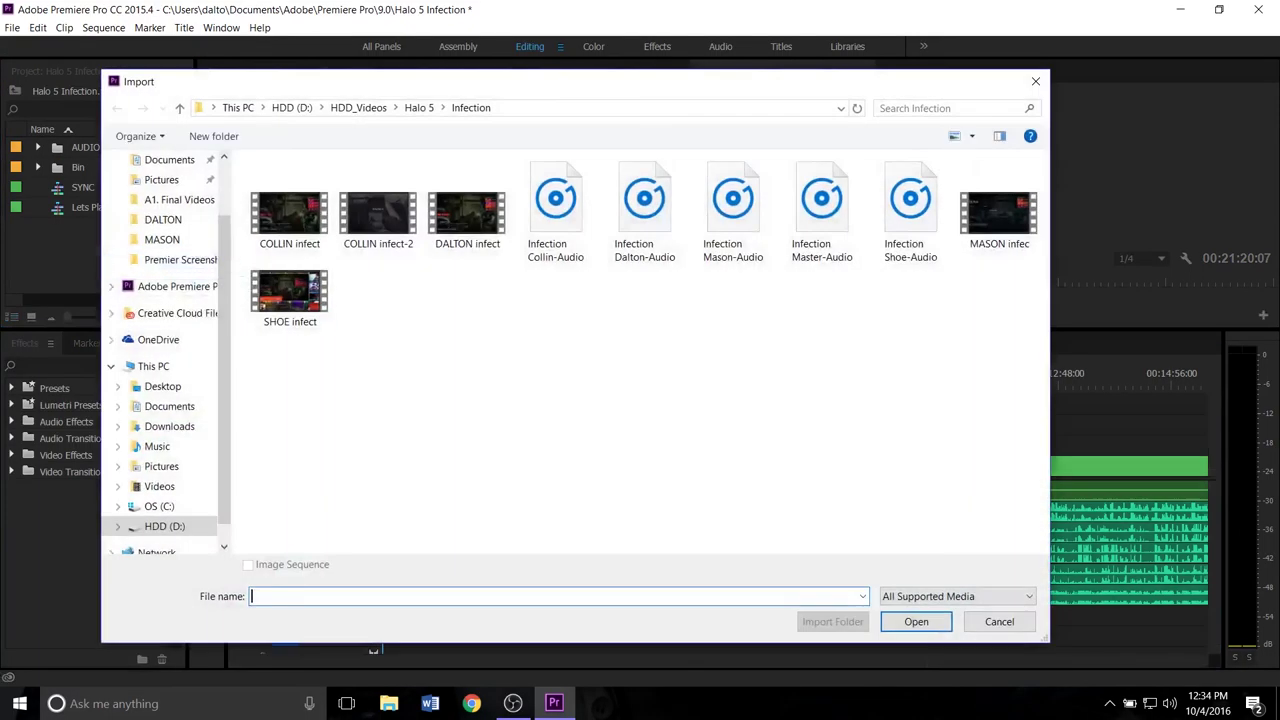
{"action": "left_click", "coordinate": [358, 107]}
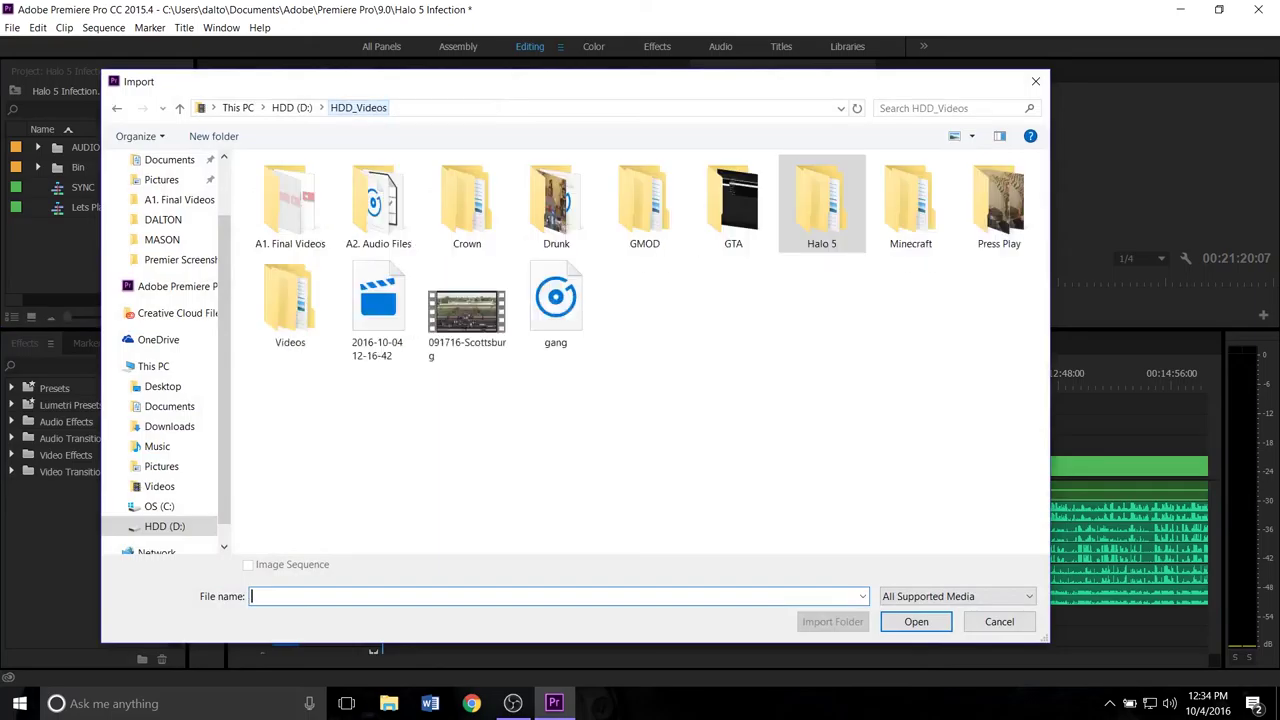
{"action": "left_click", "coordinate": [378, 205]}
{"action": "left_click", "coordinate": [290, 205]}
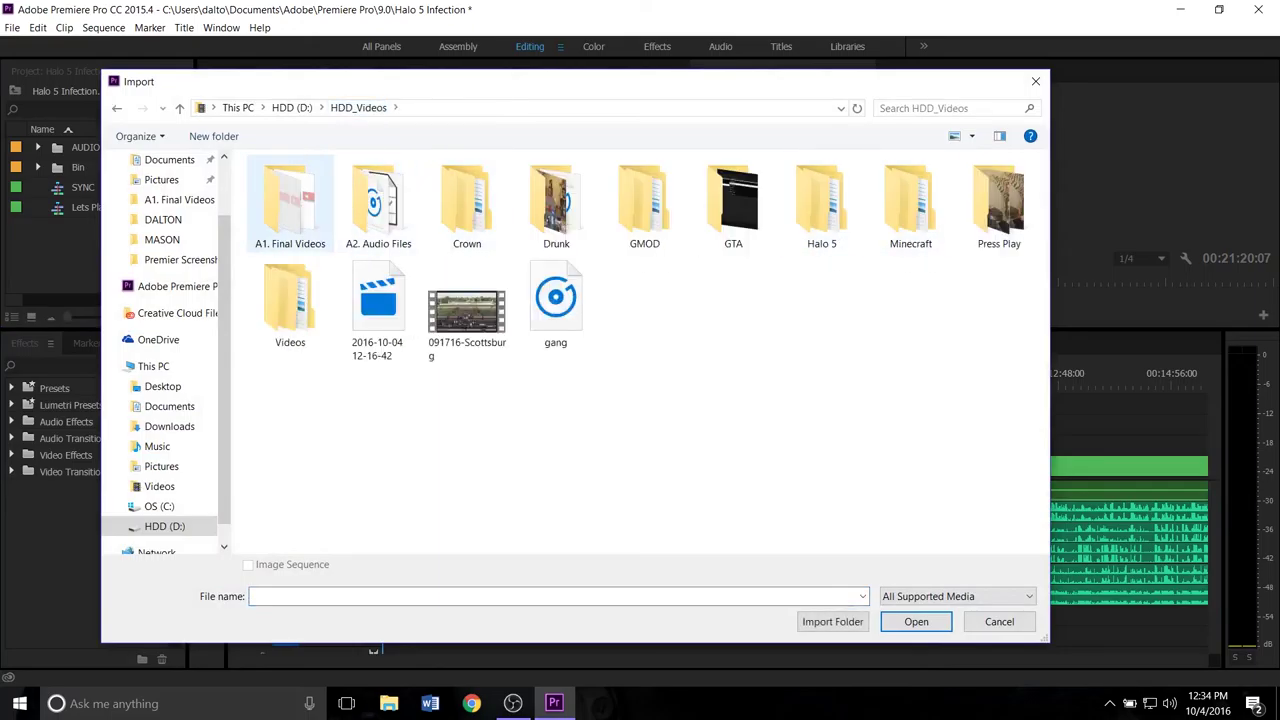
{"action": "double_click", "coordinate": [290, 205]}
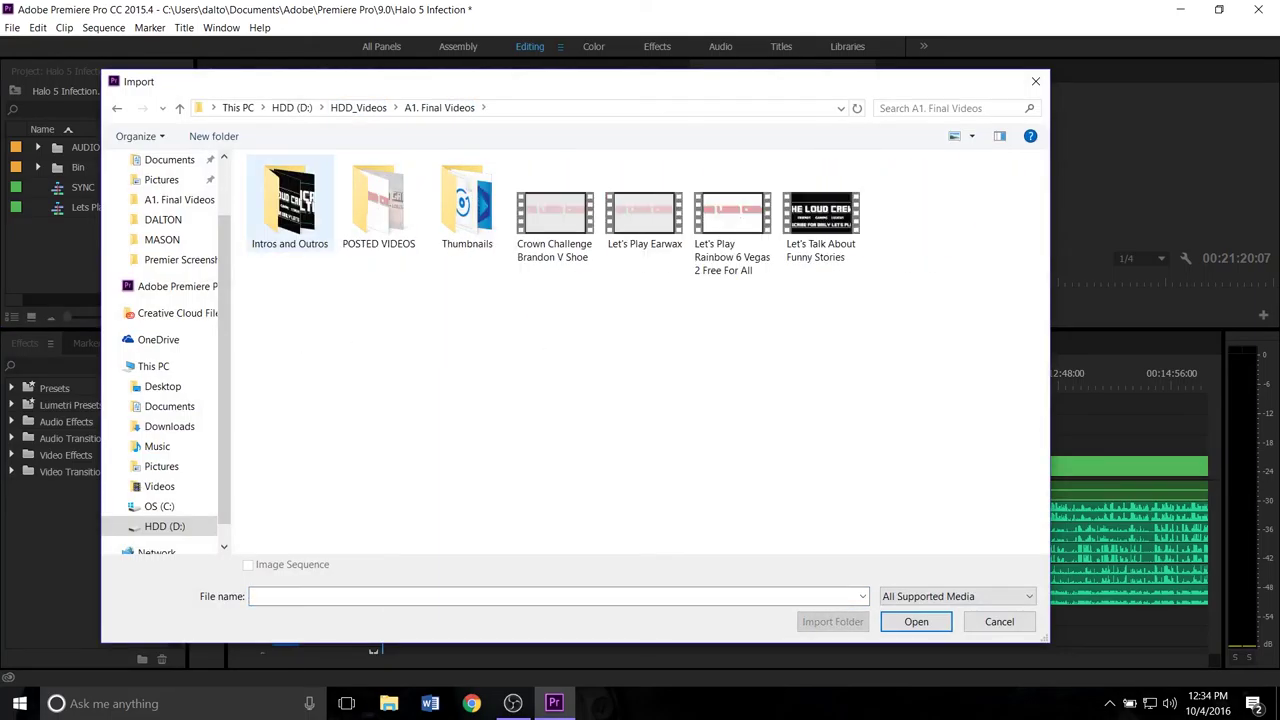
{"action": "double_click", "coordinate": [290, 205]}
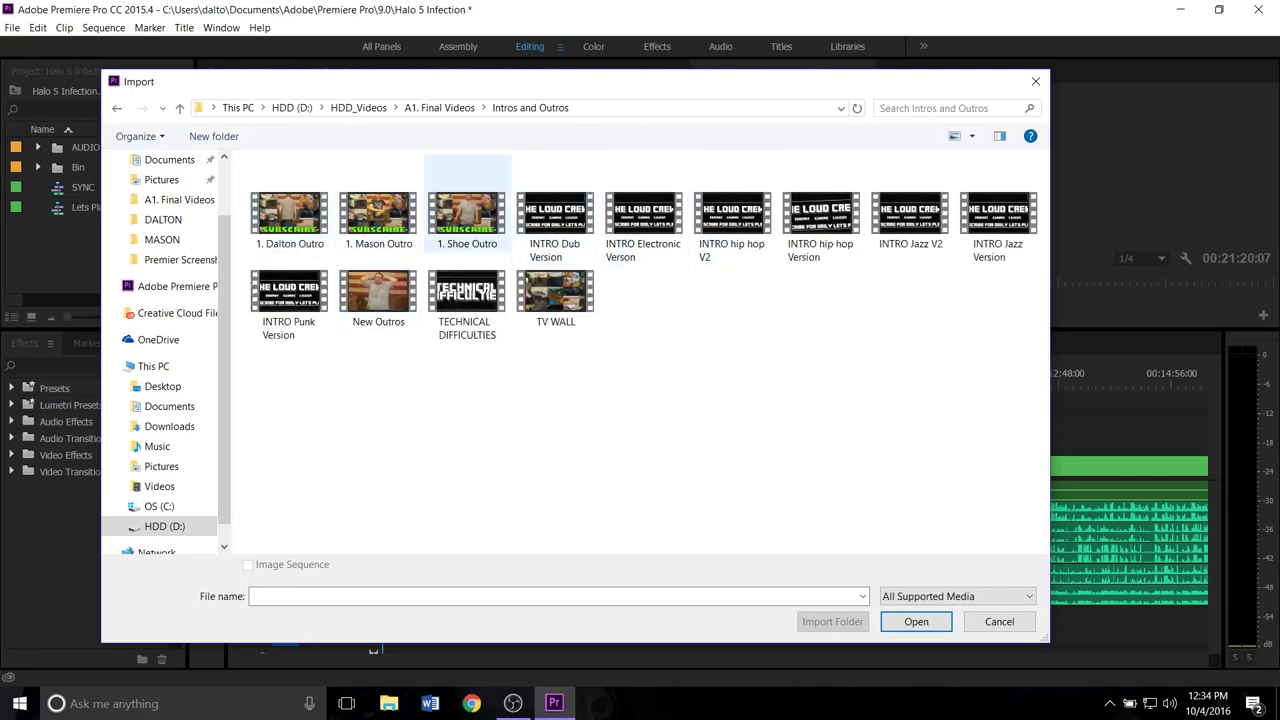
{"action": "left_click", "coordinate": [467, 213]}
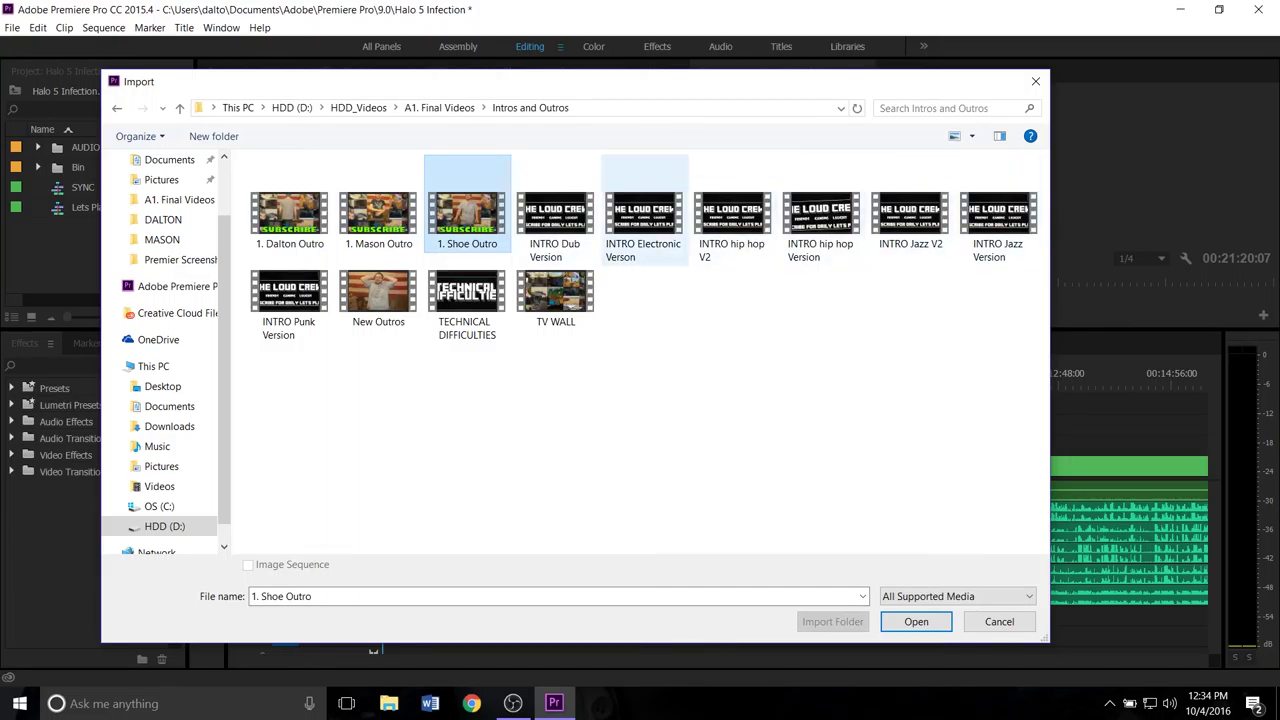
- Import the video files 1. Shoe Outro and INTRO Jazz Version from the Intros and Outros folder into the project
{"action": "left_click", "coordinate": [644, 215], "text": "ctrl"}
{"action": "left_click", "coordinate": [467, 195]}
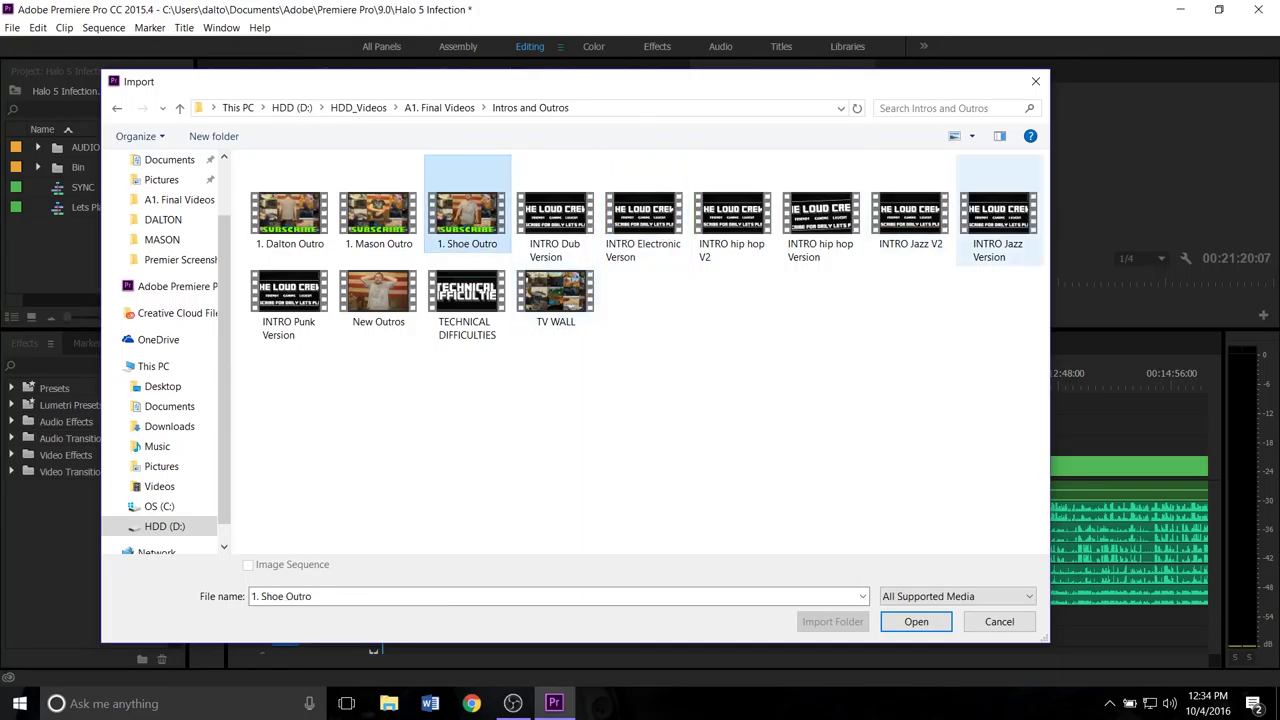
{"action": "left_click", "coordinate": [998, 215], "text": "ctrl"}
{"action": "key", "text": "Return"}
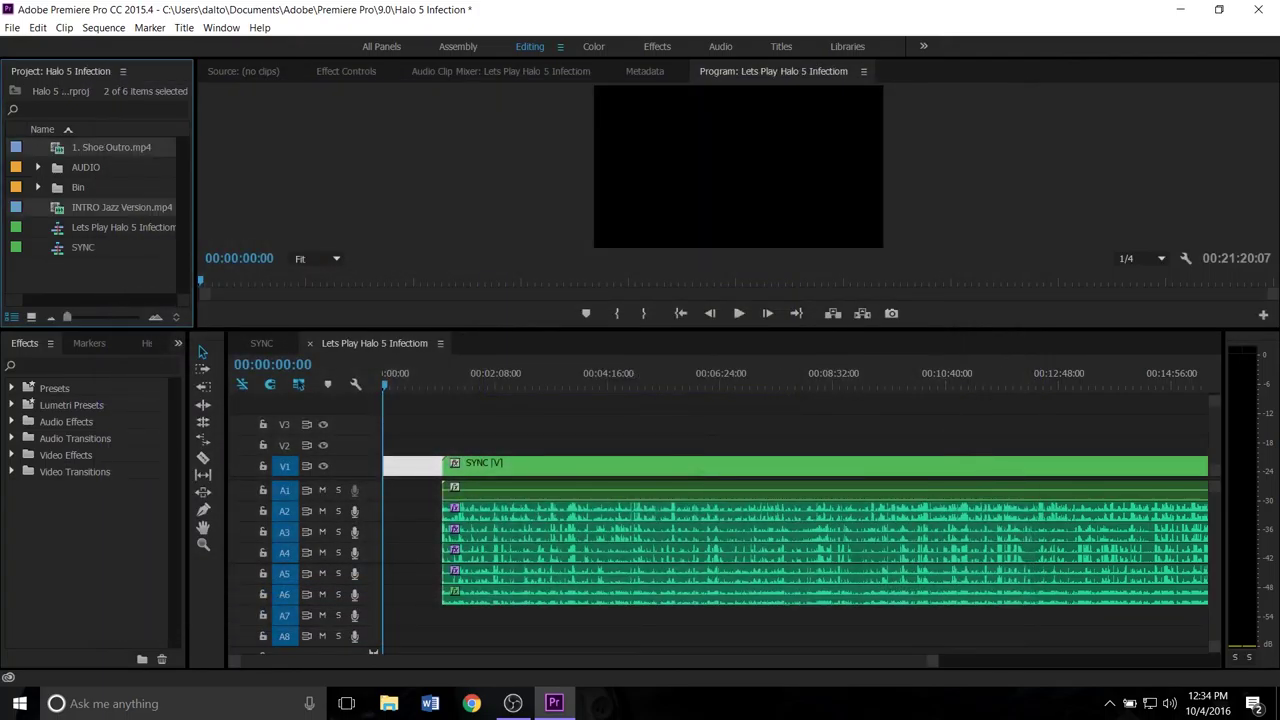
- Place INTRO Jazz Version.mp4 on track V1 at the very start of the Lets Play sequence
{"action": "left_click", "coordinate": [121, 207]}
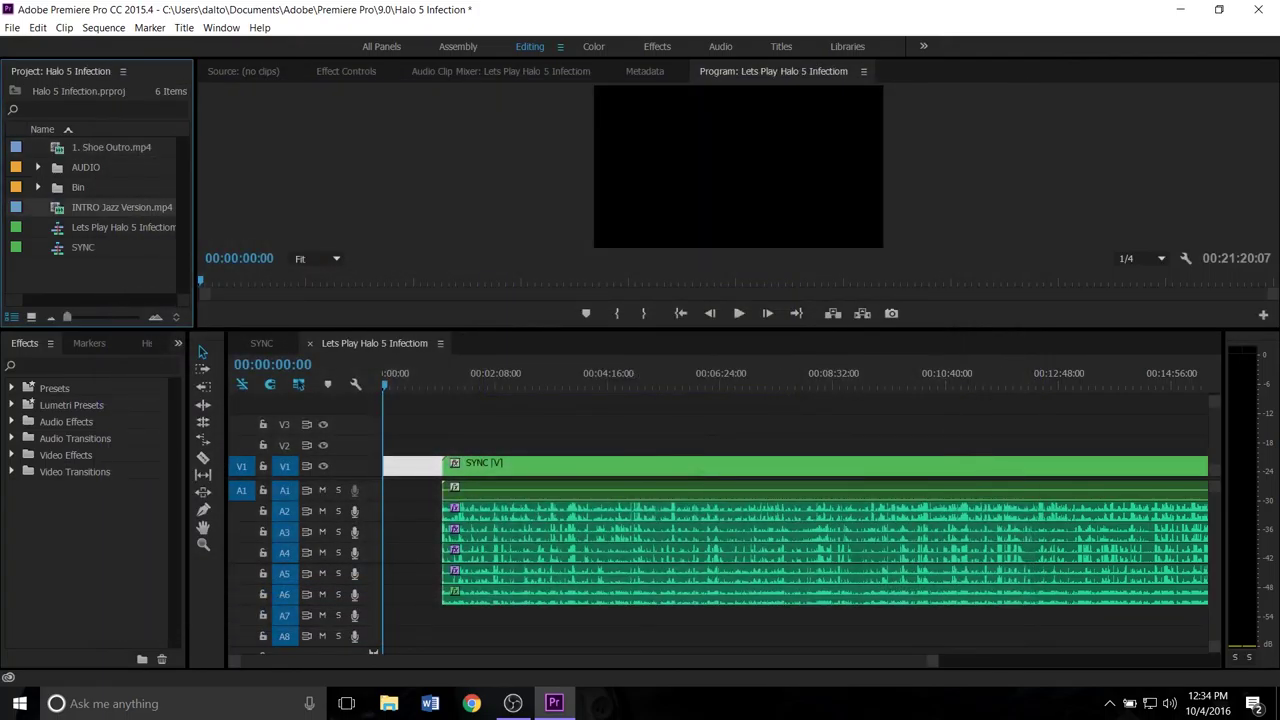
{"action": "left_click_drag", "start_coordinate": [121, 207], "coordinate": [386, 468]}
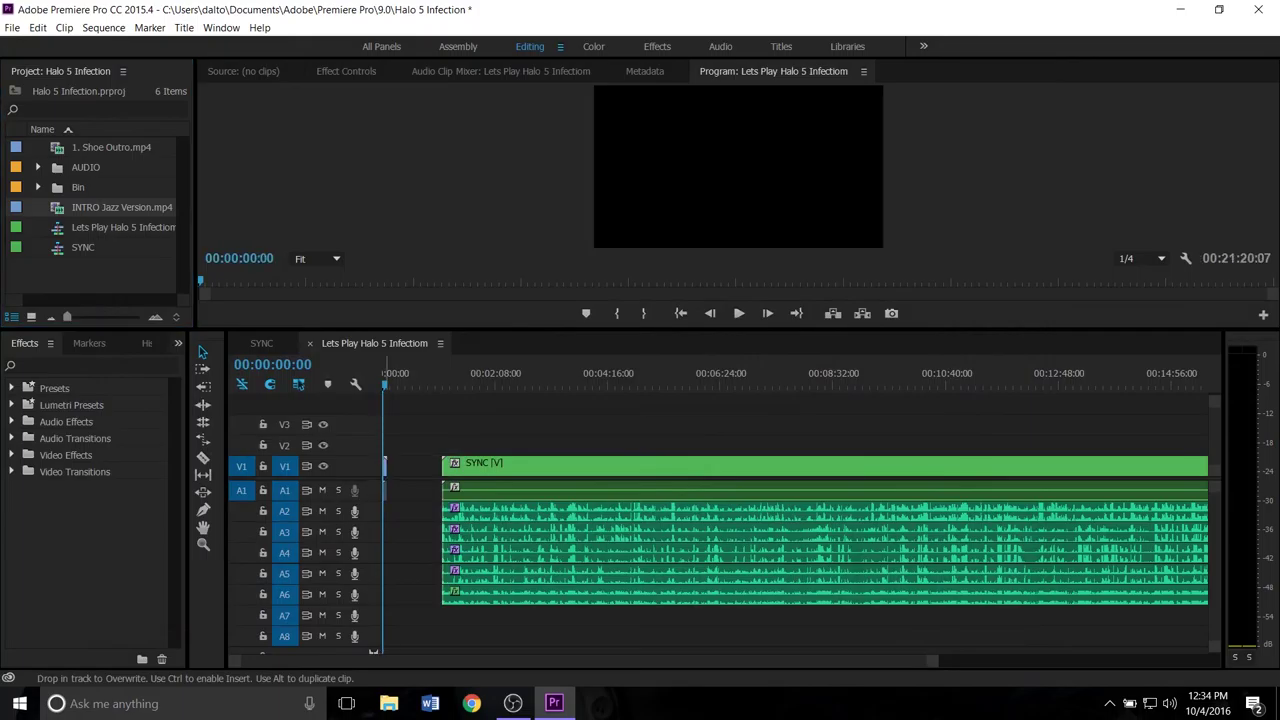
{"action": "key", "text": "equal"}
{"action": "key", "text": "equal"}
{"action": "key", "text": "equal"}
{"action": "key", "text": "equal"}
{"action": "key", "text": "equal"}
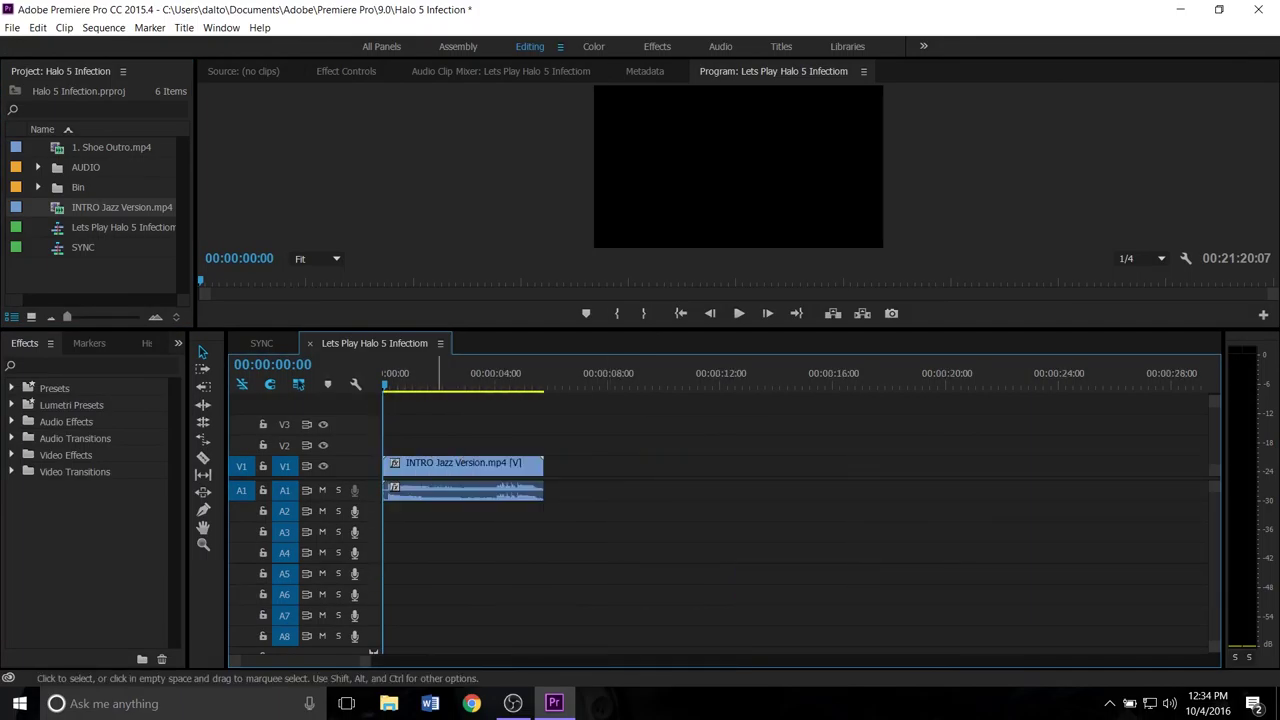
- Play through the intro clip and ripple delete the gap between it and the SYNC clip
{"action": "key", "text": "space"}
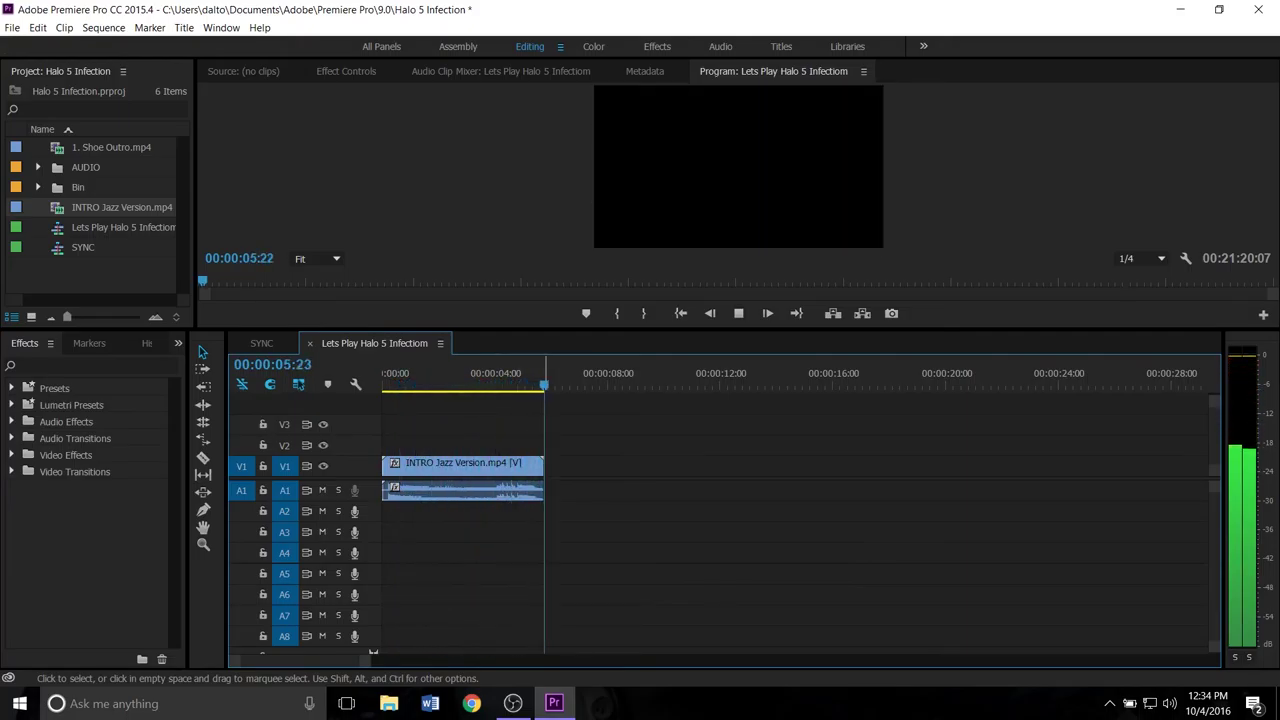
{"action": "key", "text": "space"}
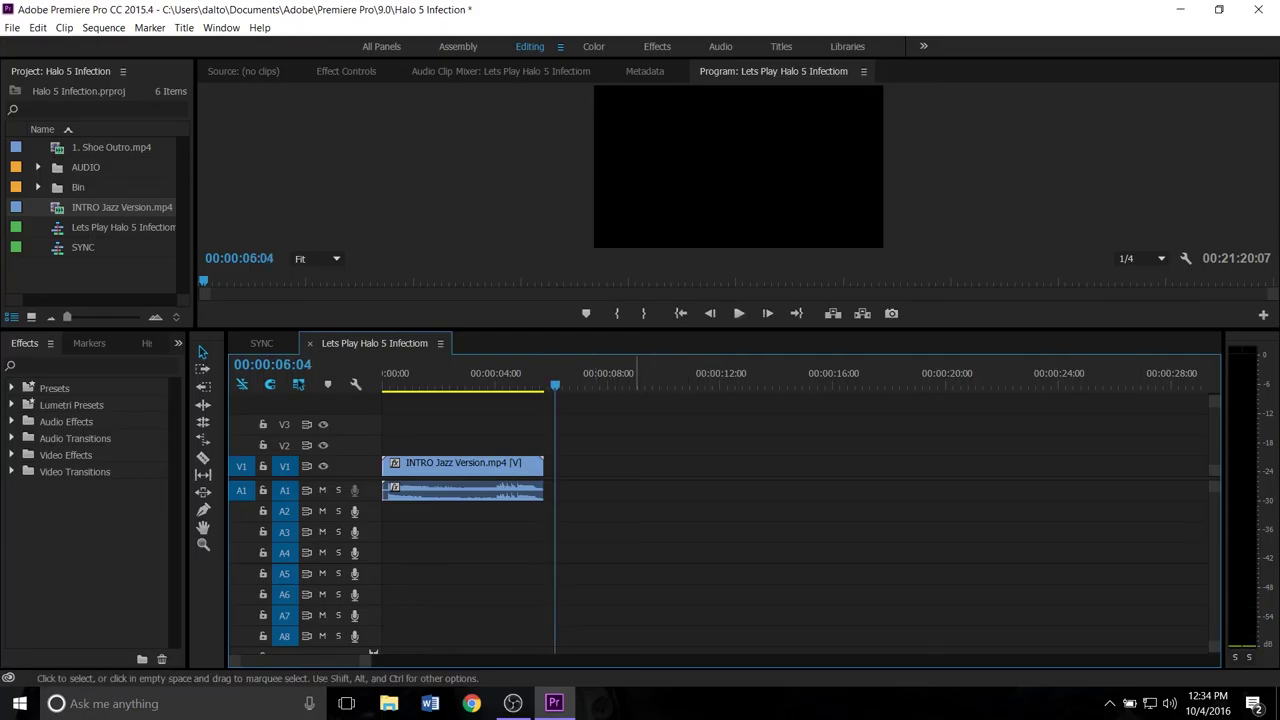
{"action": "right_click", "coordinate": [636, 470]}
{"action": "left_click", "coordinate": [688, 478]}
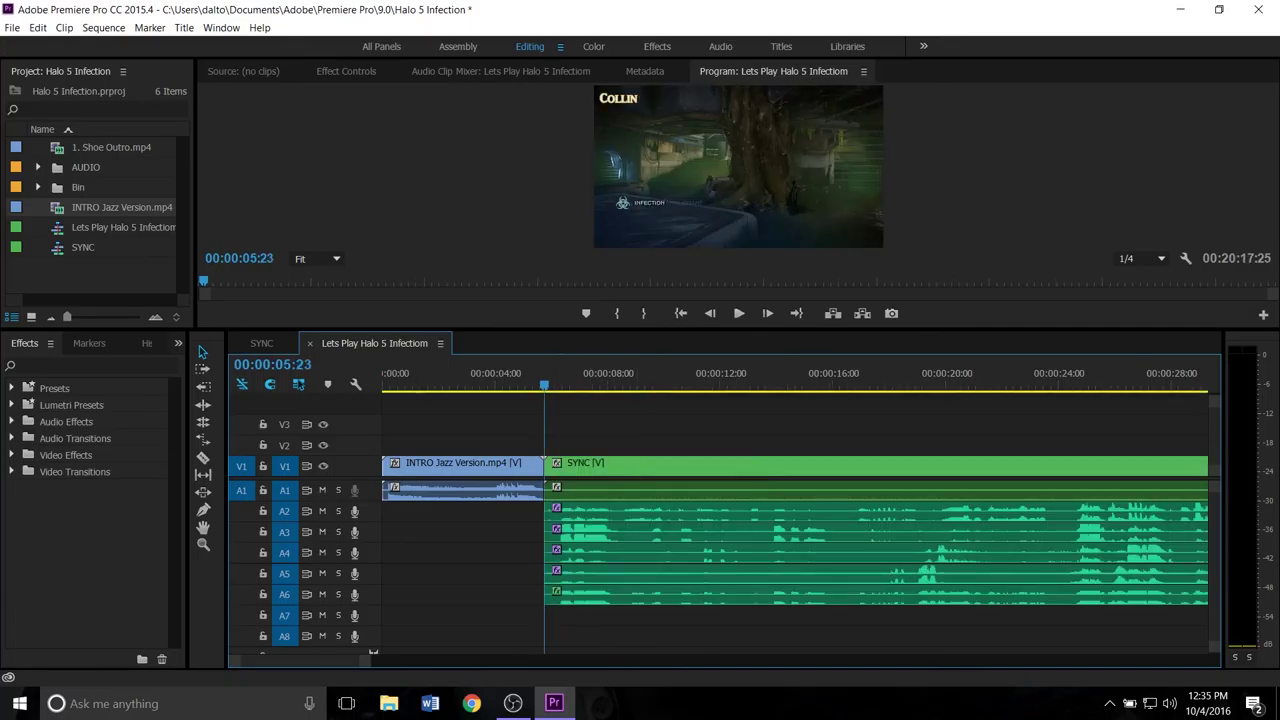
- Split the SYNC clip and its audio tracks at 00:00:08:14 and delete the short opening video segment, keeping its separate audio on A2 to A6
{"action": "left_click_drag", "start_coordinate": [544, 385], "coordinate": [538, 385]}
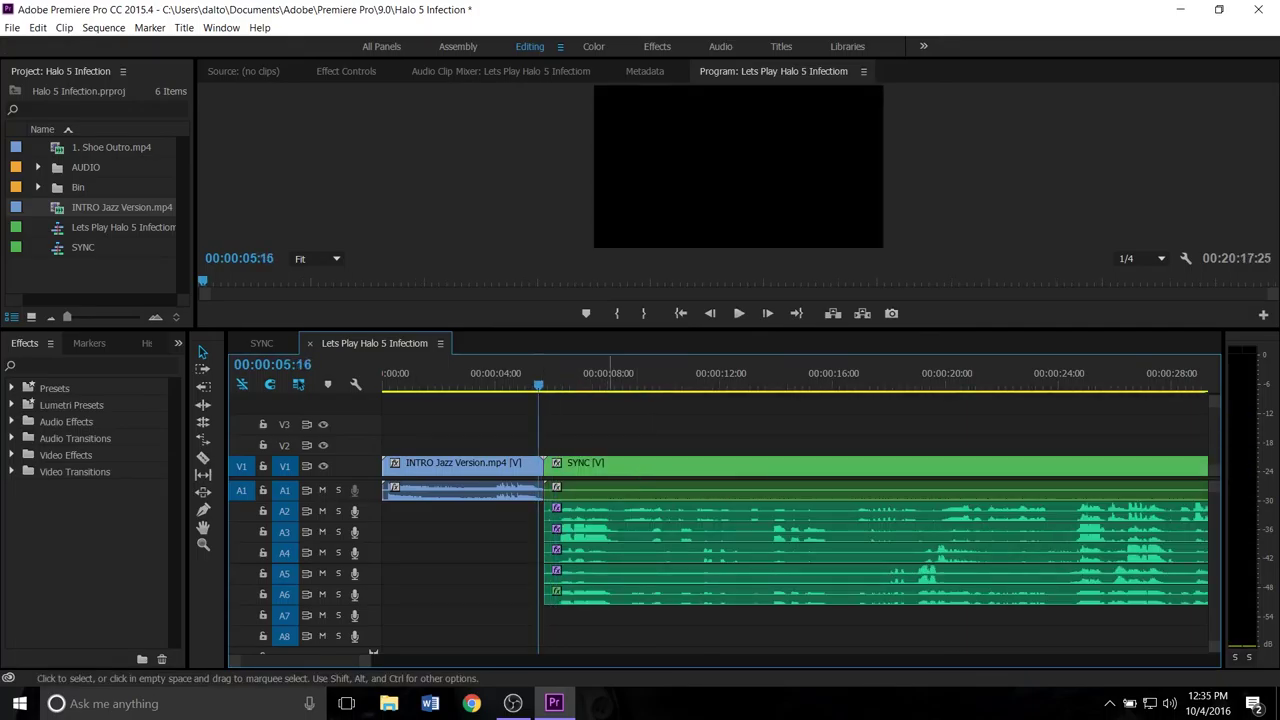
{"action": "key", "text": "space"}
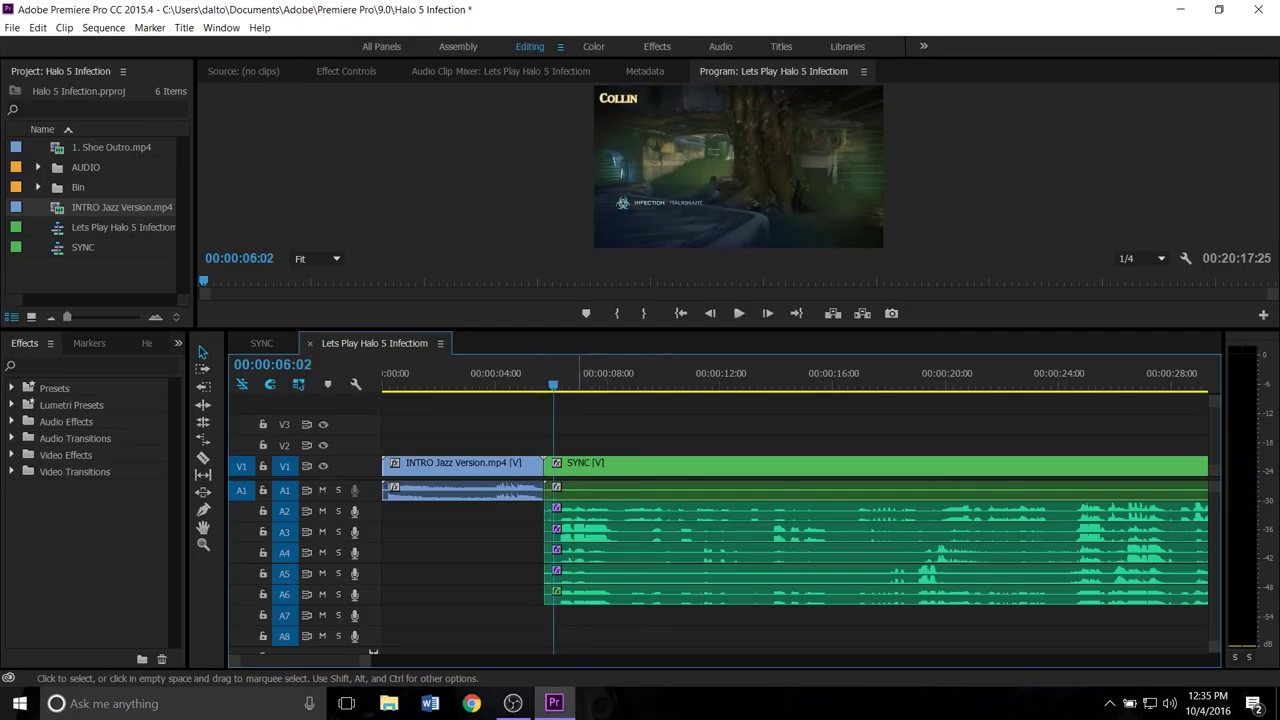
{"action": "left_click_drag", "start_coordinate": [522, 385], "coordinate": [556, 385]}
{"action": "key", "text": "space"}
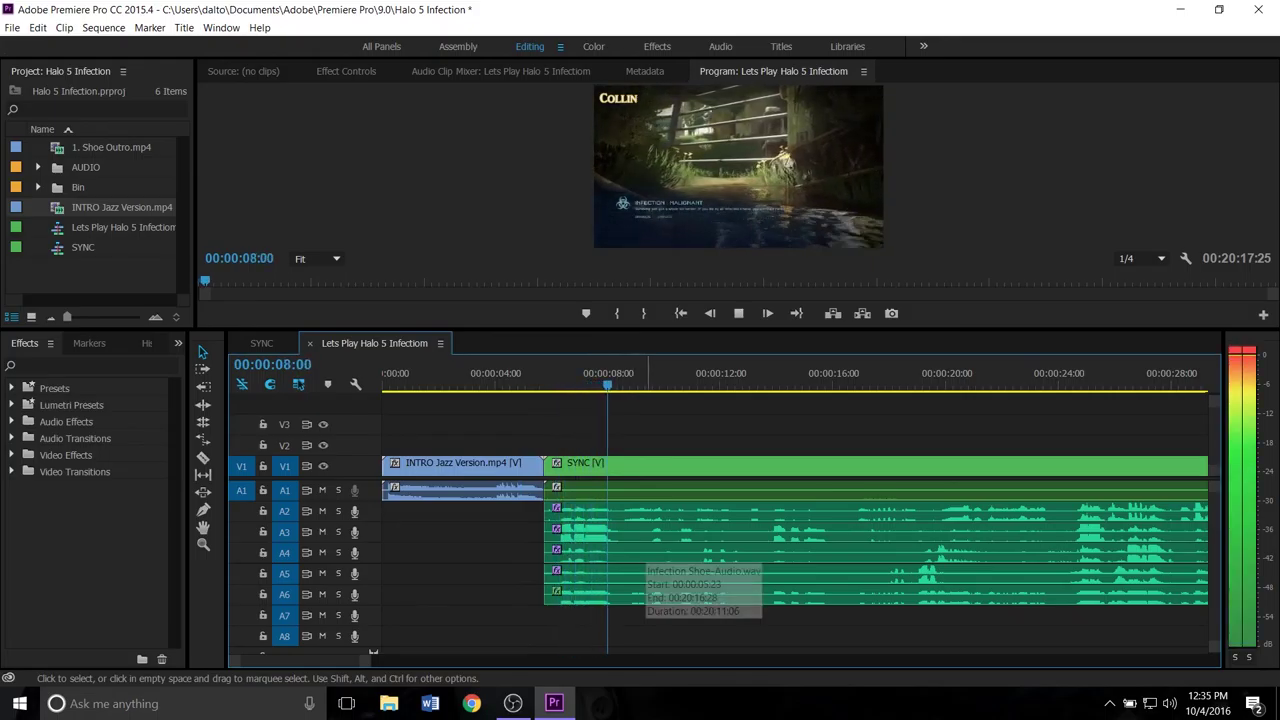
{"action": "key", "text": "space"}
{"action": "left_click_drag", "start_coordinate": [567, 418], "coordinate": [690, 611]}
{"action": "key", "text": "ctrl+k"}
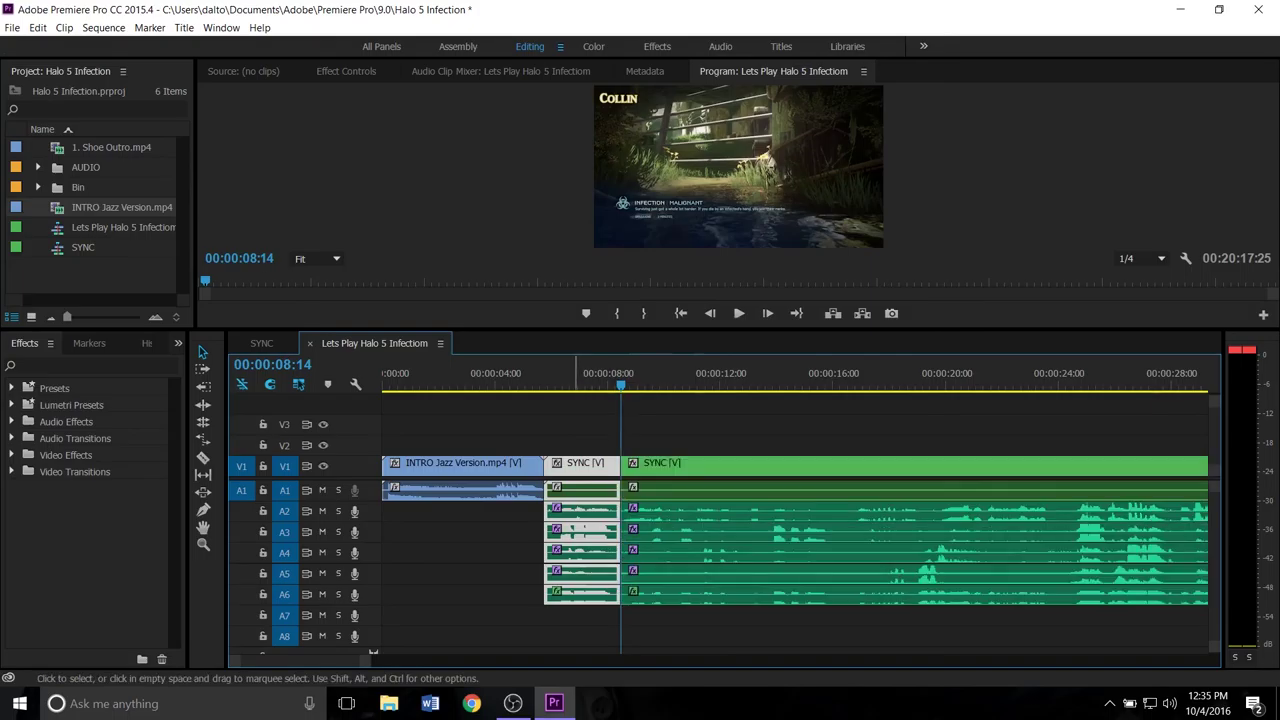
{"action": "left_click", "coordinate": [588, 466]}
{"action": "key", "text": "Delete"}
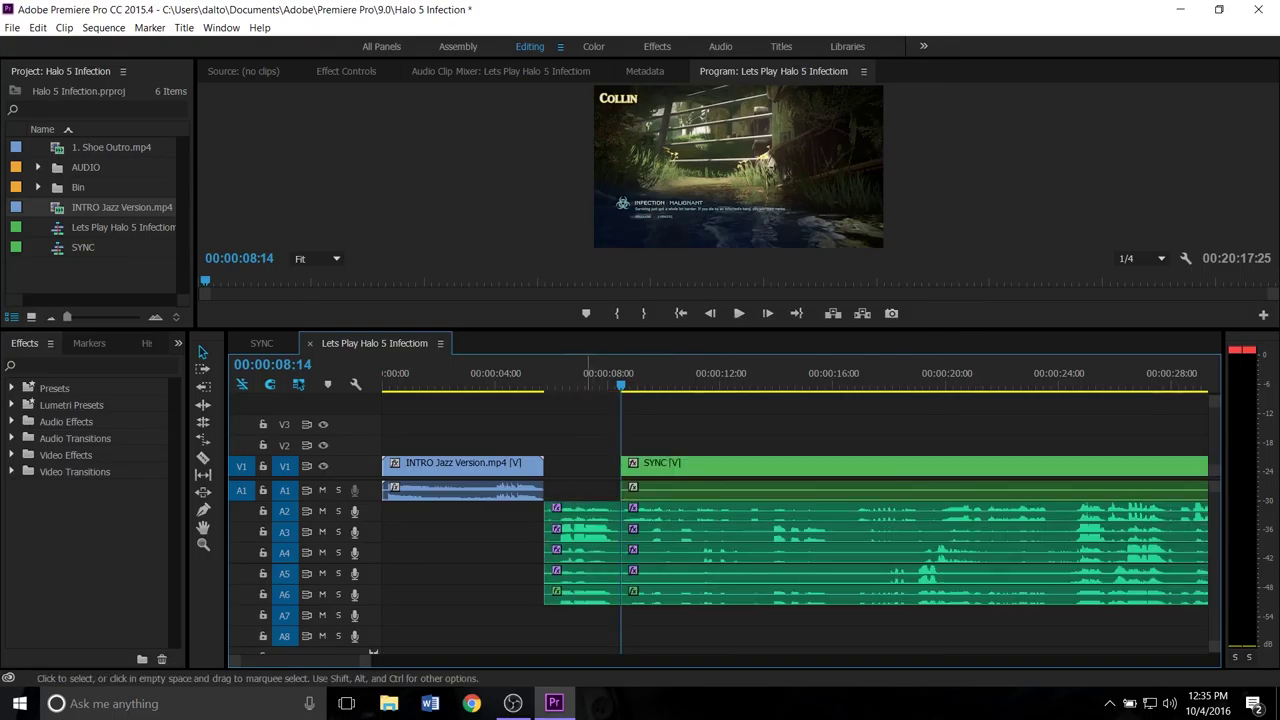
- Shift the remaining SYNC clip and all voice audio earlier so the video meets the intro's end and the opening audio overlaps the intro
{"action": "mouse_move", "coordinate": [622, 430]}
{"action": "left_mouse_down"}
{"action": "mouse_move", "coordinate": [580, 540]}
{"action": "mouse_move", "coordinate": [580, 600]}
{"action": "left_mouse_up"}
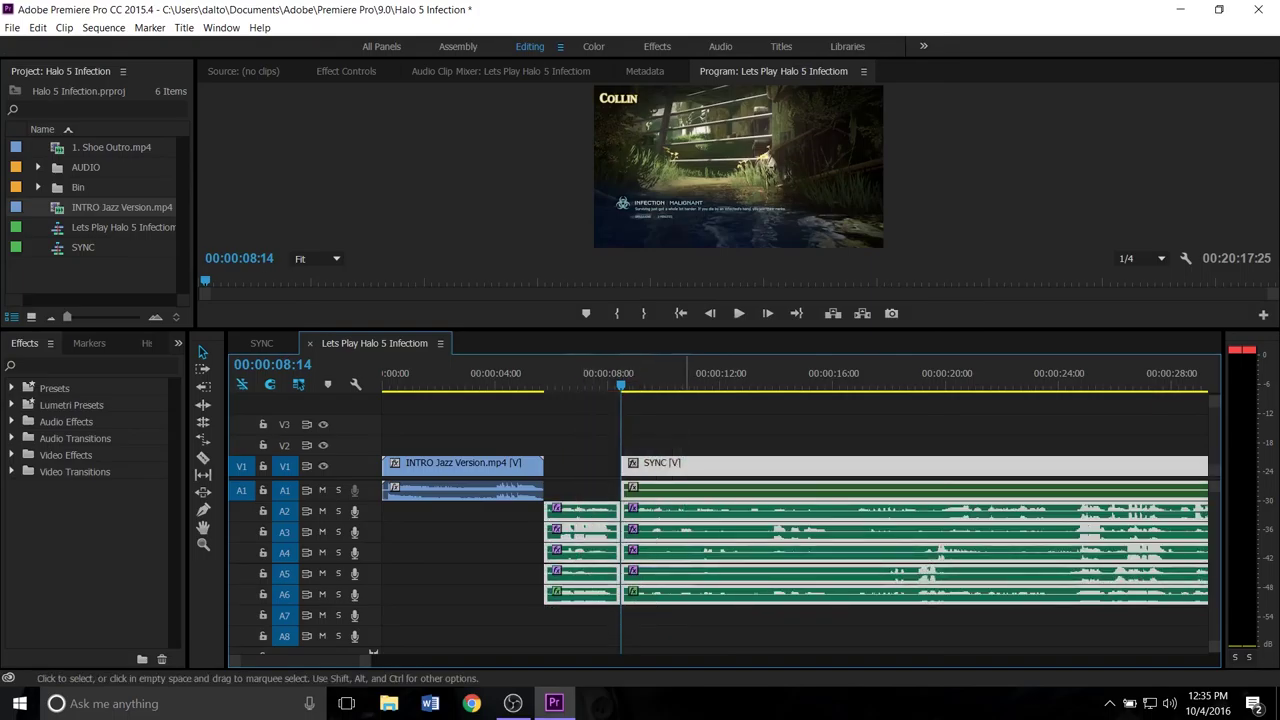
{"action": "left_click_drag", "start_coordinate": [722, 466], "coordinate": [680, 466]}
{"action": "left_click_drag", "start_coordinate": [568, 411], "coordinate": [630, 603]}
{"action": "mouse_move", "coordinate": [641, 466]}
{"action": "left_mouse_down"}
{"action": "mouse_move", "coordinate": [607, 466]}
{"action": "mouse_move", "coordinate": [640, 470]}
{"action": "left_mouse_up"}
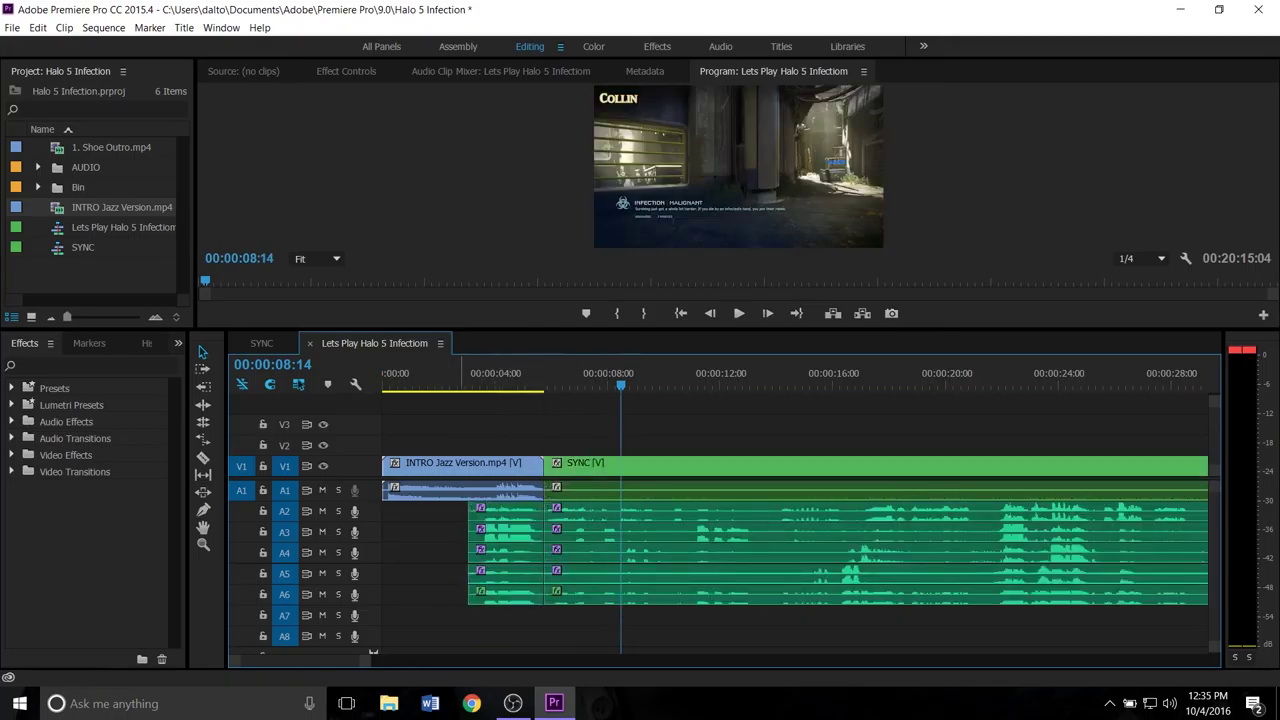
- Play back the end of the intro and the cut into the gameplay to check how the overlapping audio works
{"action": "left_click", "coordinate": [458, 375]}
{"action": "key", "text": "space"}
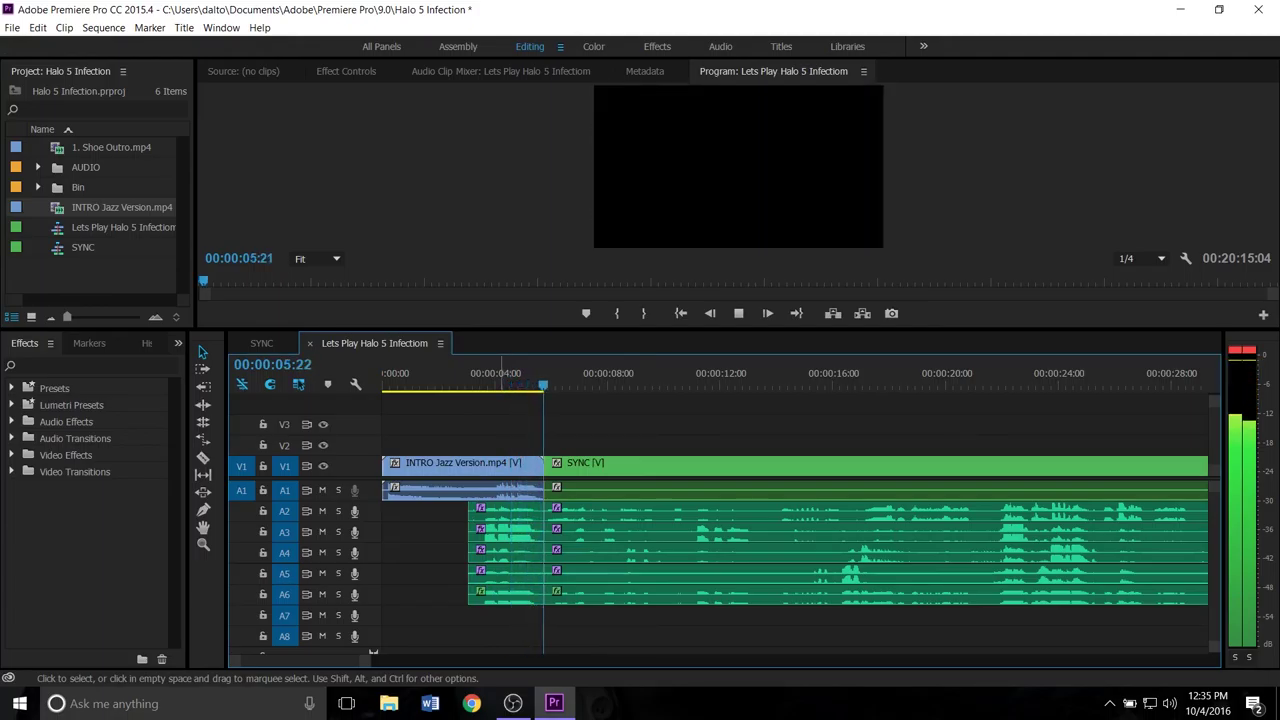
{"action": "key", "text": "space"}
{"action": "left_click_drag", "start_coordinate": [578, 380], "coordinate": [537, 380]}
{"action": "key", "text": "space"}
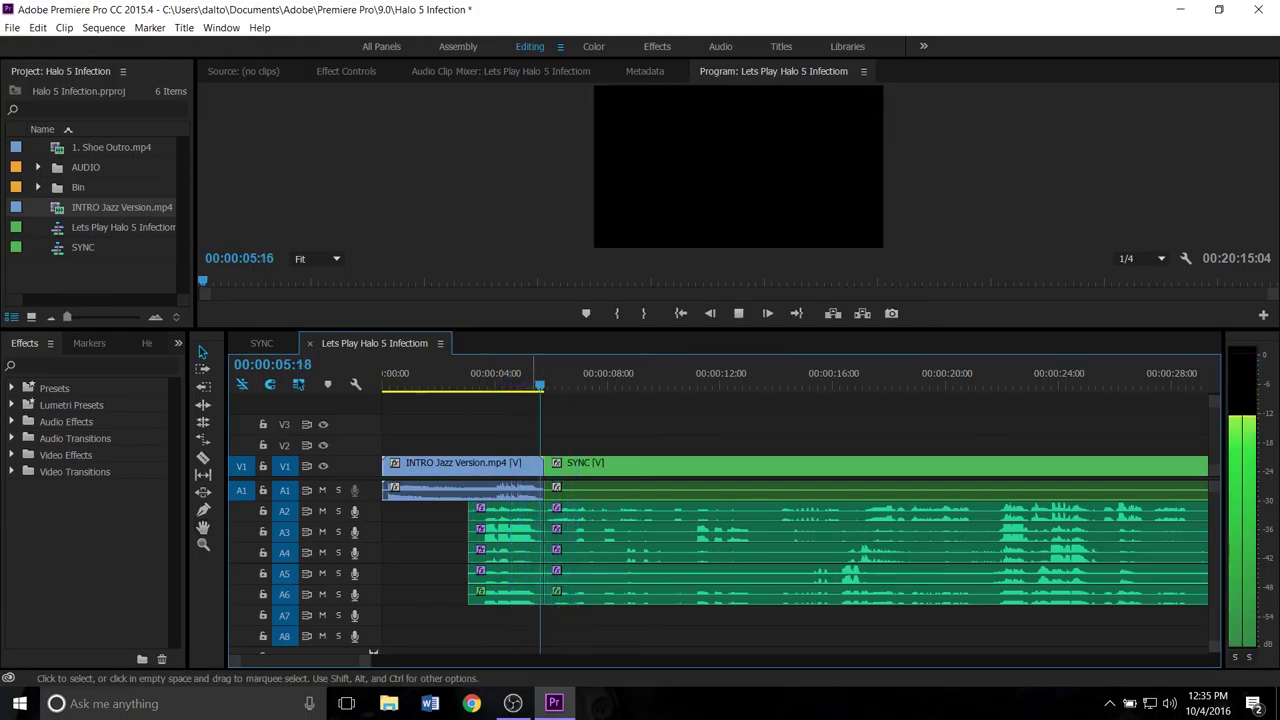
{"action": "key", "text": "space"}
{"action": "left_click_drag", "start_coordinate": [552, 382], "coordinate": [537, 382]}
- Apply a Cross Dissolve video transition to the end of the INTRO Jazz Version clip on V1
{"action": "left_click", "coordinate": [12, 472]}
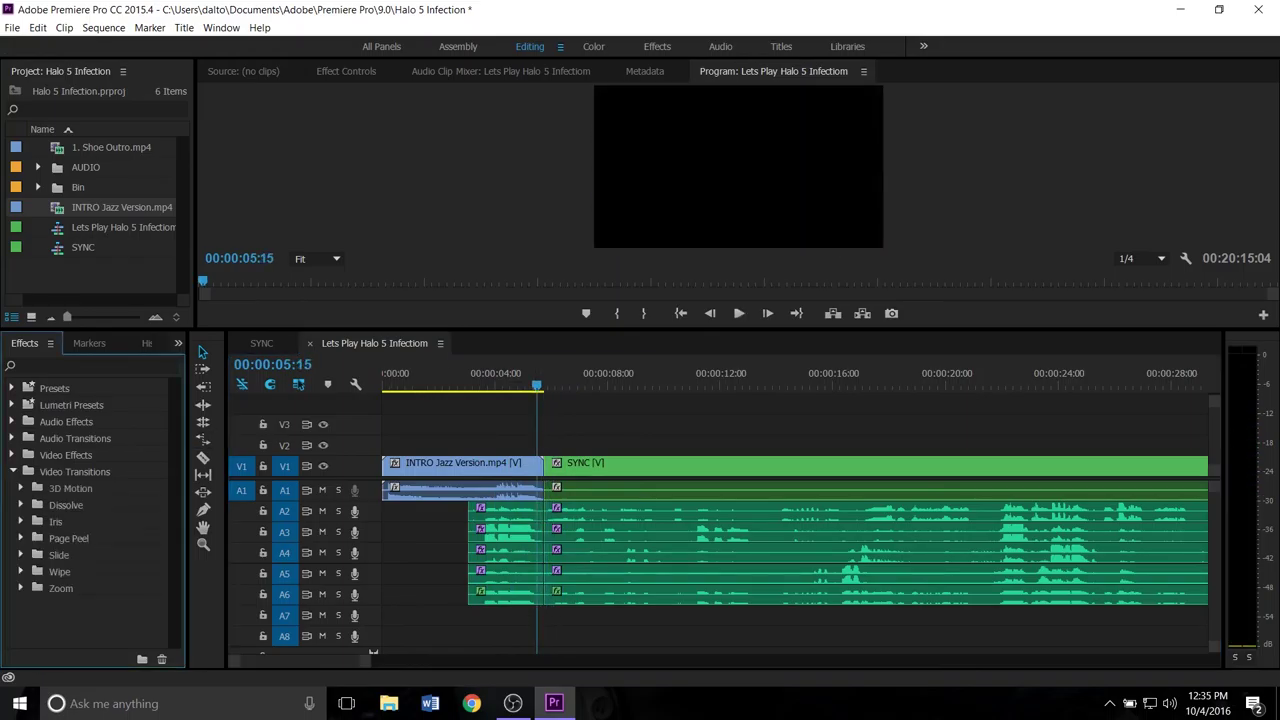
{"action": "left_click", "coordinate": [21, 505]}
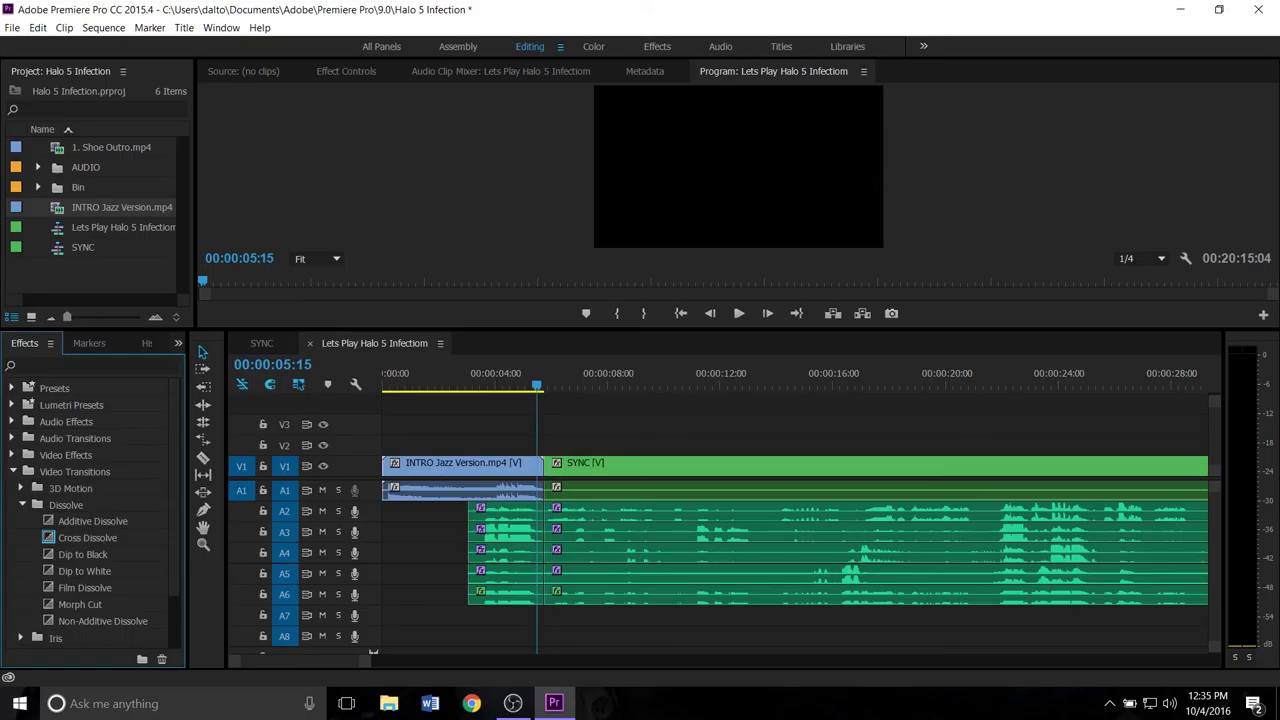
{"action": "left_click", "coordinate": [87, 538]}
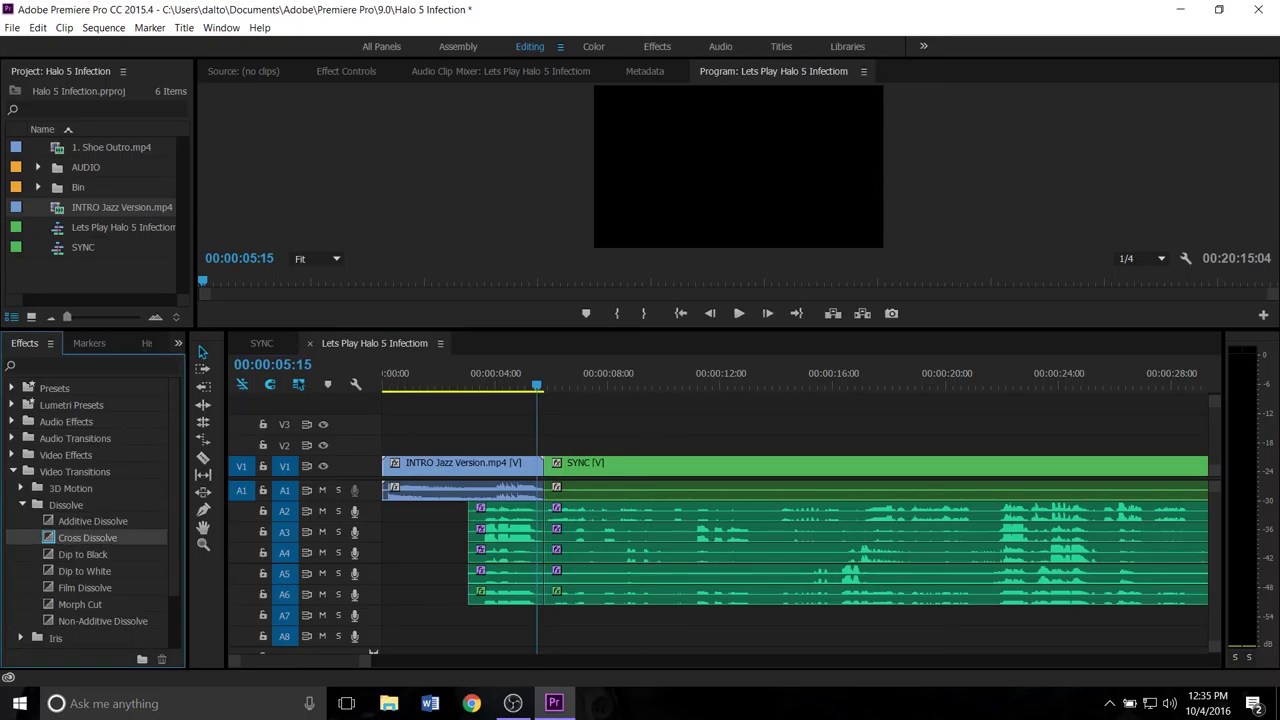
{"action": "left_click_drag", "start_coordinate": [87, 537], "coordinate": [530, 466]}
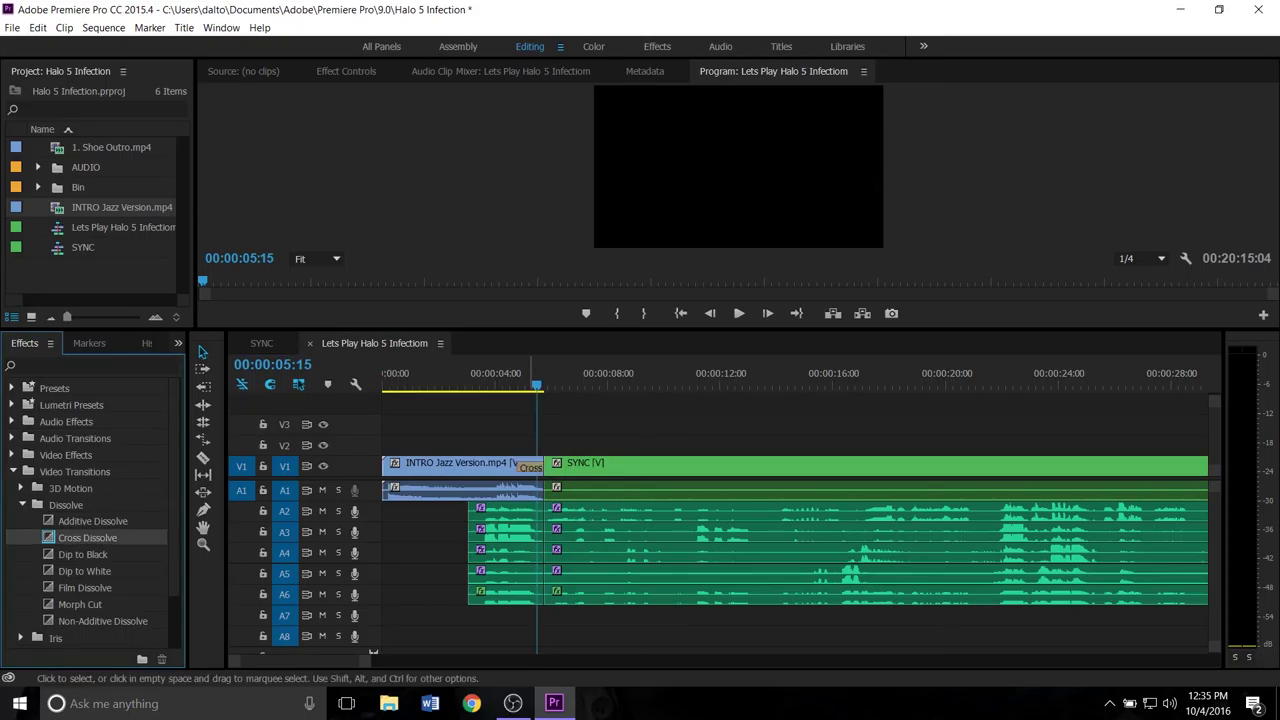
- Check the dissolve at the end of the intro and save the project
{"action": "mouse_move", "coordinate": [537, 384]}
{"action": "left_mouse_down"}
{"action": "mouse_move", "coordinate": [520, 384]}
{"action": "mouse_move", "coordinate": [553, 384]}
{"action": "mouse_move", "coordinate": [519, 384]}
{"action": "mouse_move", "coordinate": [548, 385]}
{"action": "left_mouse_up"}
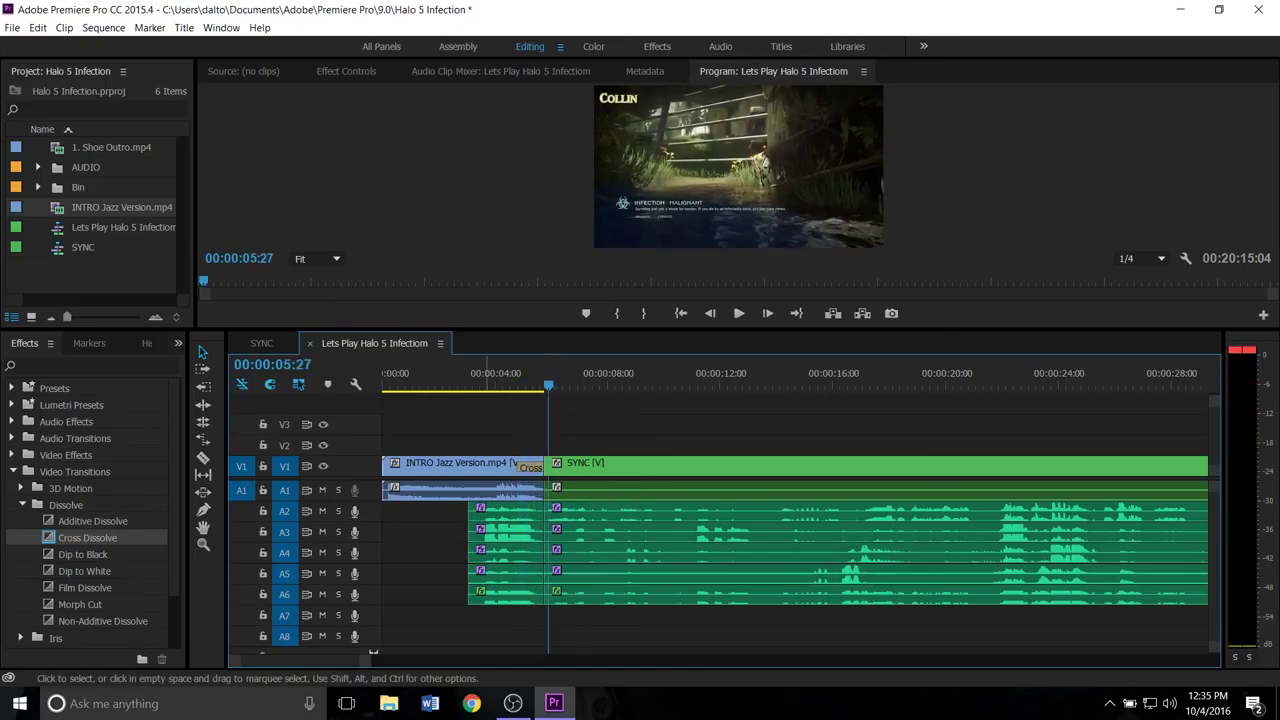
{"action": "left_click", "coordinate": [474, 382]}
{"action": "key", "text": "minus"}
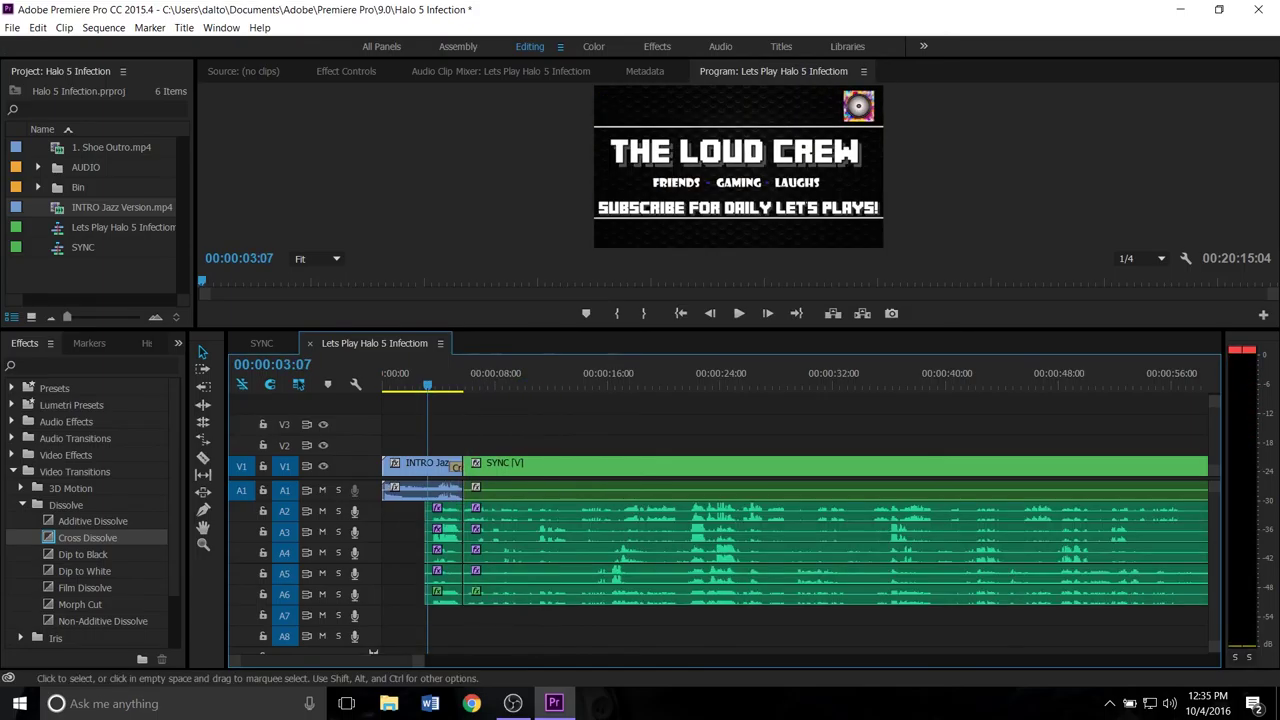
{"action": "key", "text": "ctrl+s"}
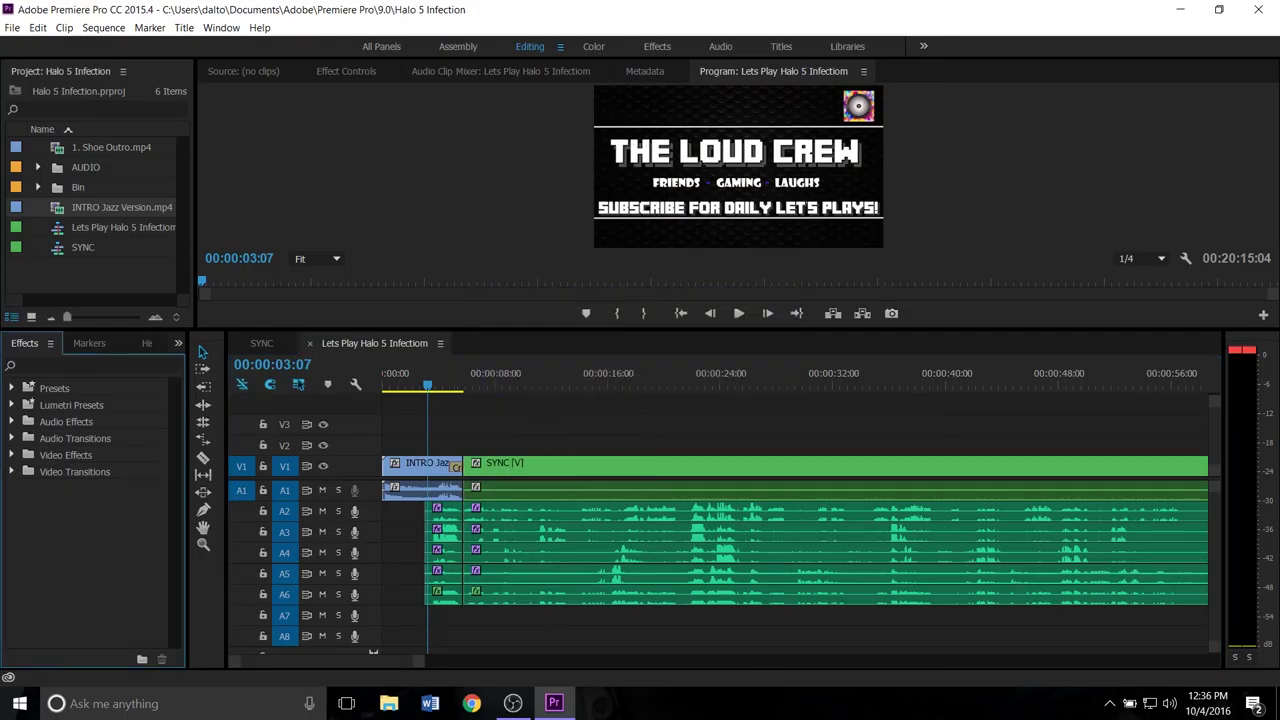
{"action": "left_click", "coordinate": [100, 275]}
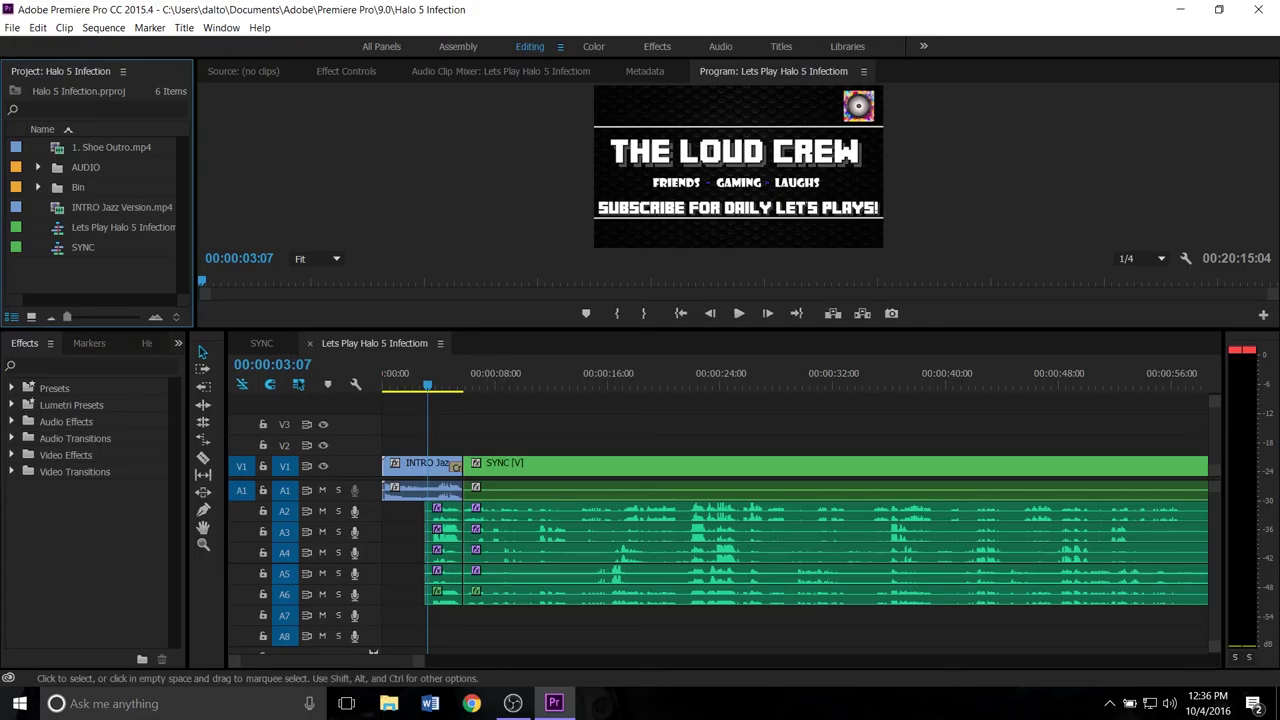
- Open the nested SYNC clip to view its stacked camera tracks, and return to the Lets Play sequence
{"action": "left_click_drag", "start_coordinate": [482, 376], "coordinate": [511, 376]}
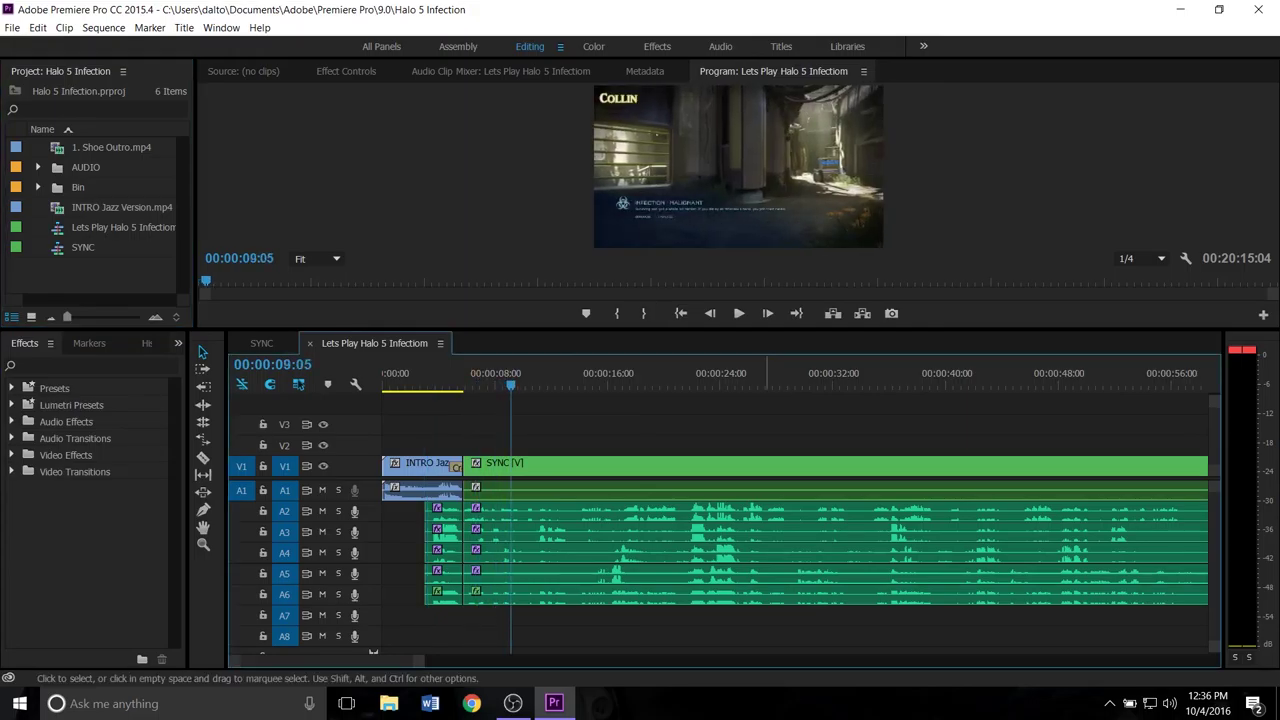
{"action": "double_click", "coordinate": [563, 467]}
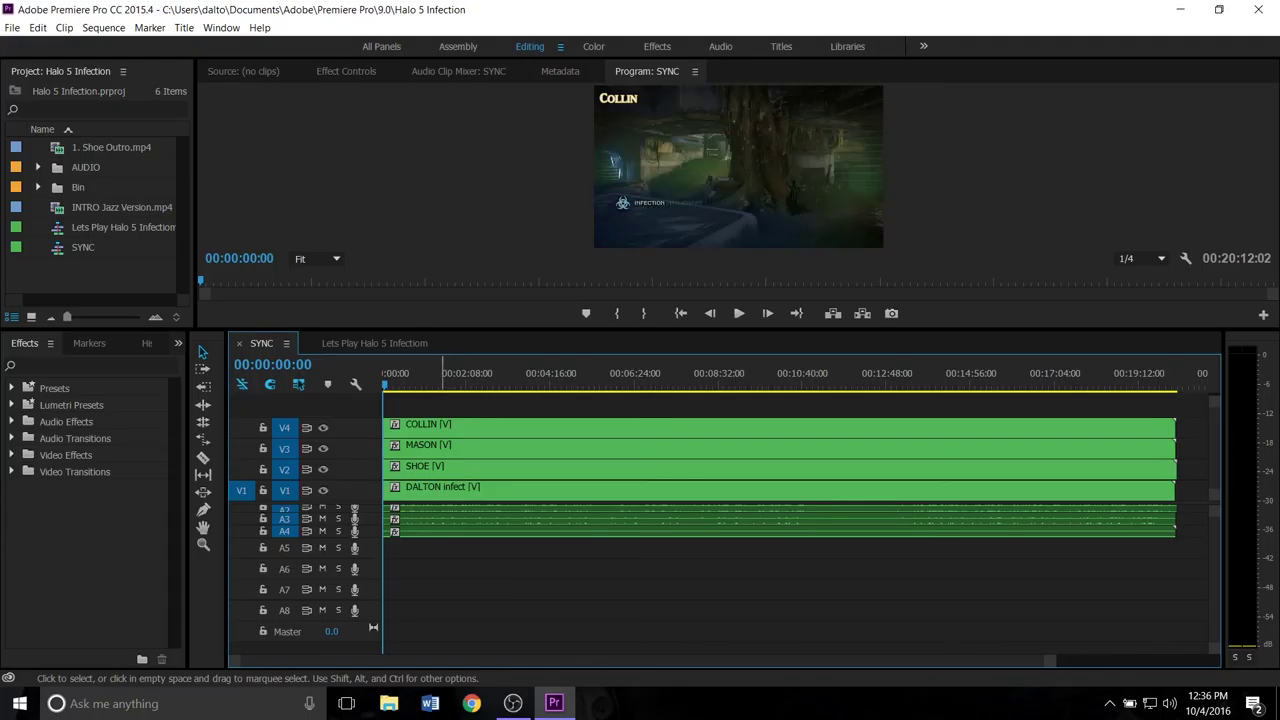
{"action": "left_click", "coordinate": [375, 343]}
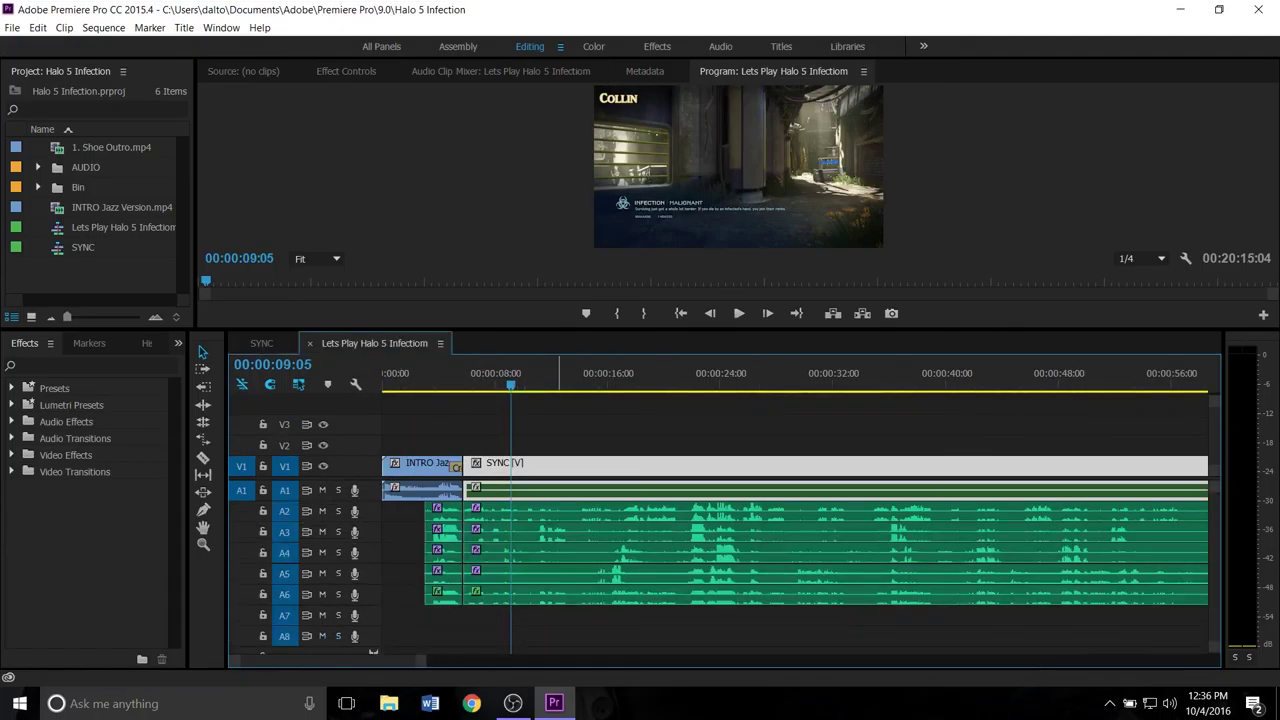
- Enable Multi-Camera on the nested SYNC clip on track V1
{"action": "left_click", "coordinate": [583, 428]}
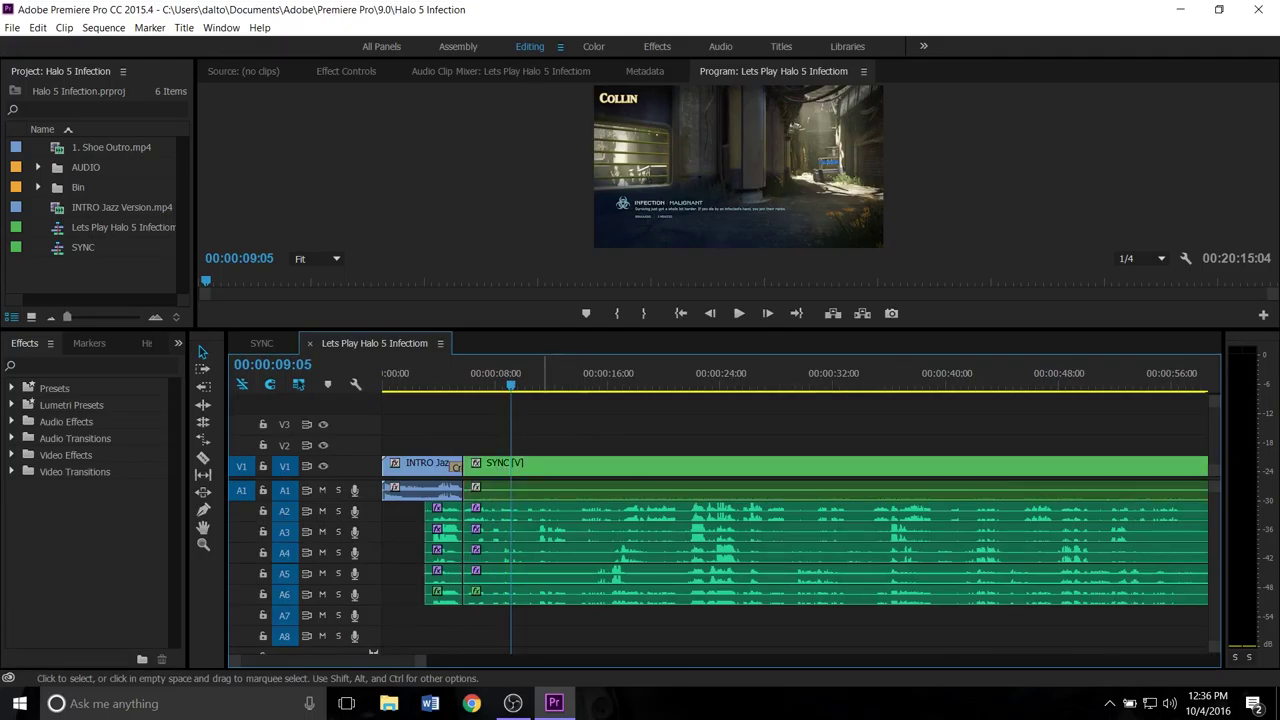
{"action": "left_click", "coordinate": [537, 467]}
{"action": "right_click", "coordinate": [564, 466]}
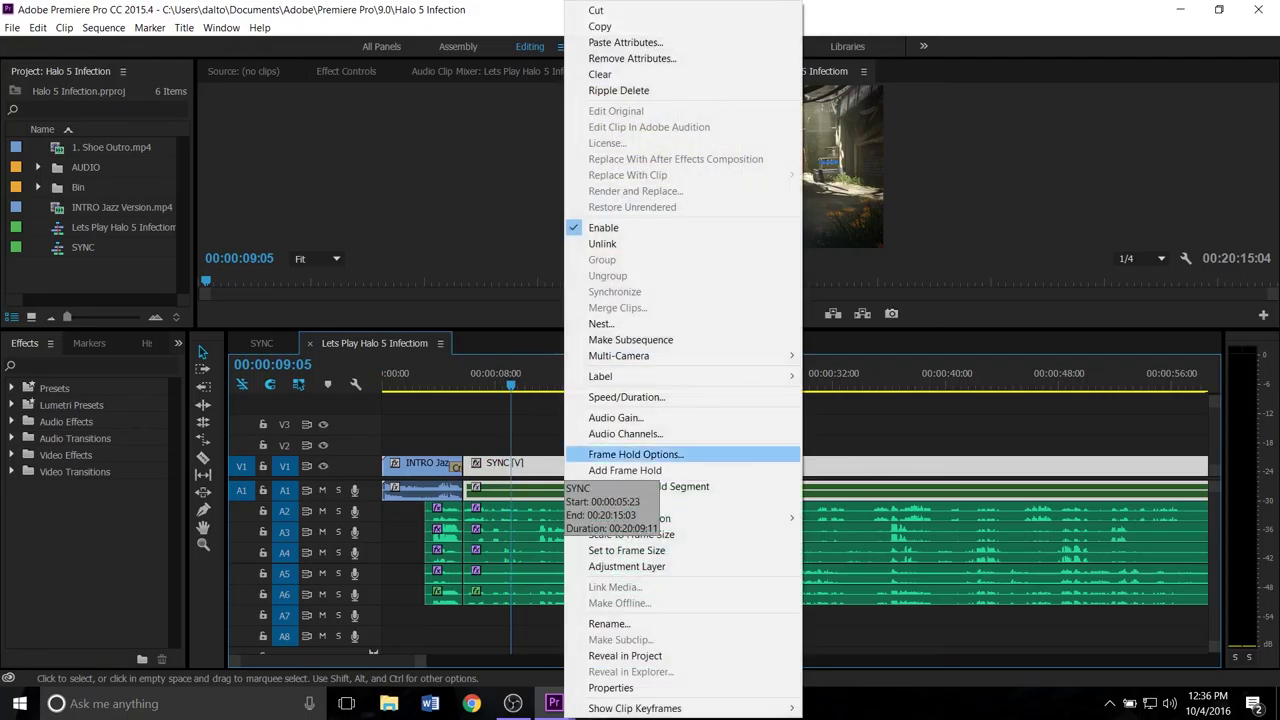
{"action": "mouse_move", "coordinate": [640, 356]}
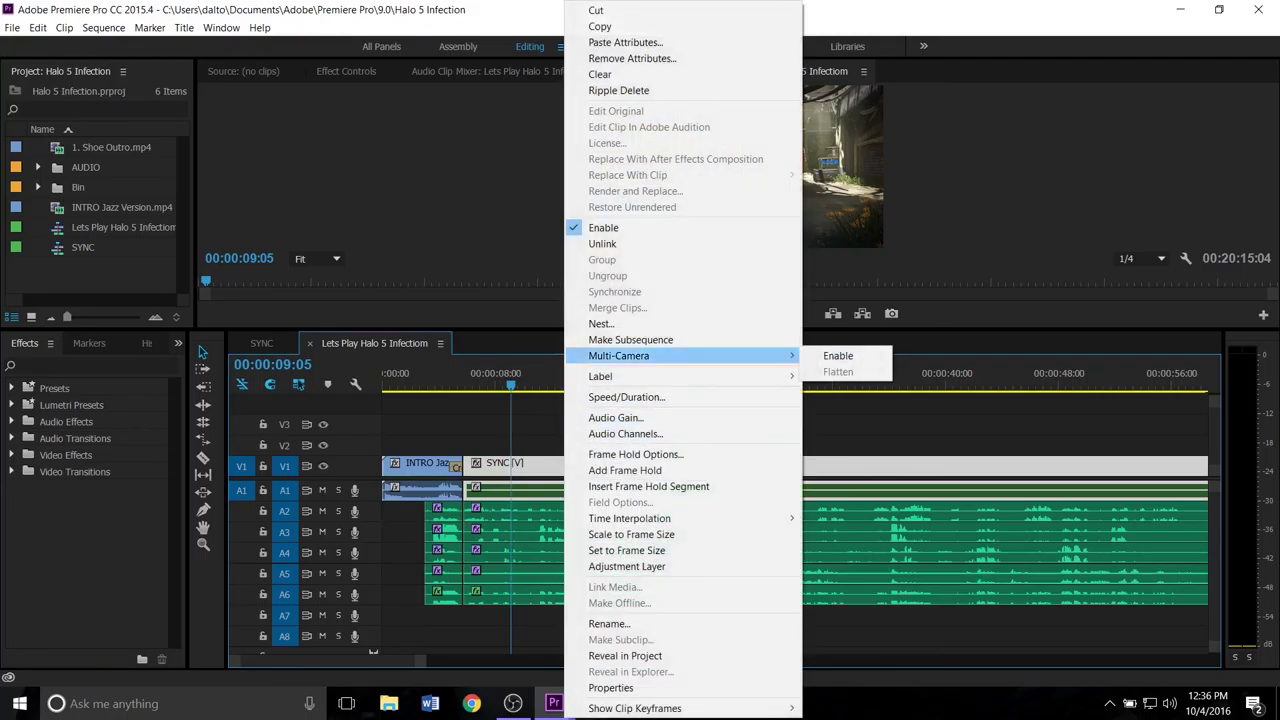
{"action": "left_click", "coordinate": [838, 356]}
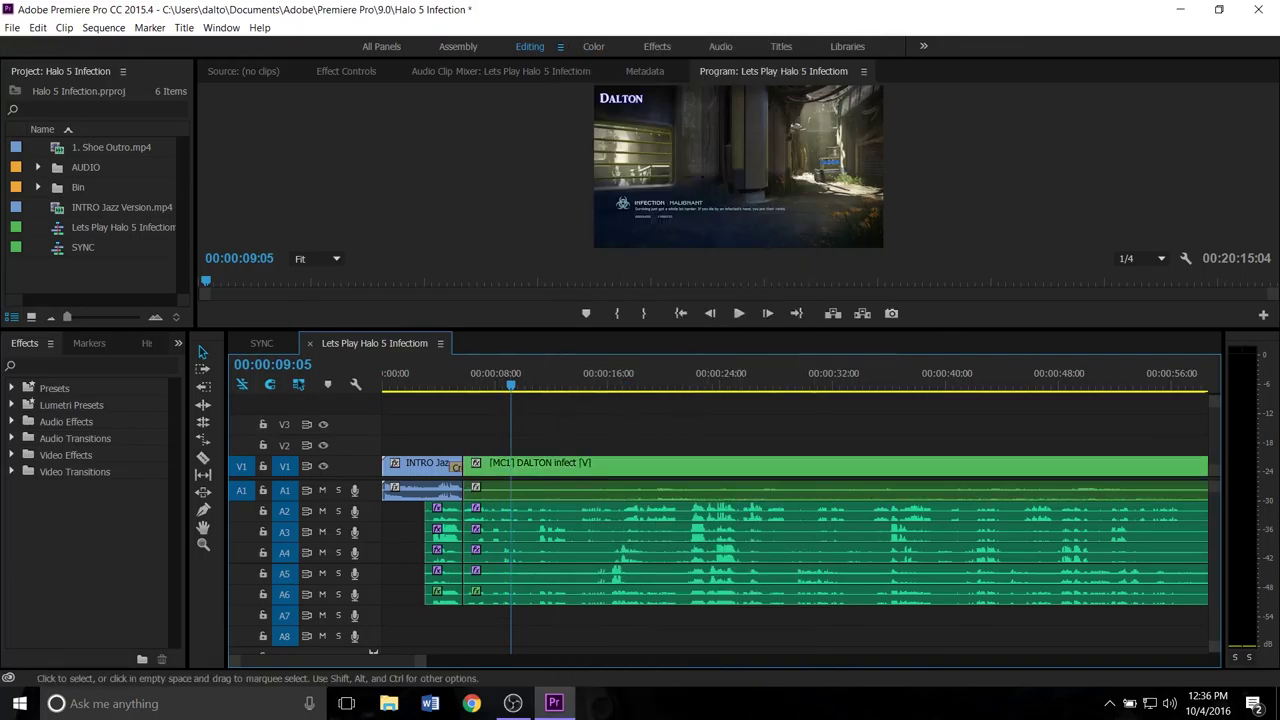
- Compare the track order in the SYNC sequence with the multi-camera clip at 00:00:08:24 in the Lets Play sequence
{"action": "left_click", "coordinate": [262, 343]}
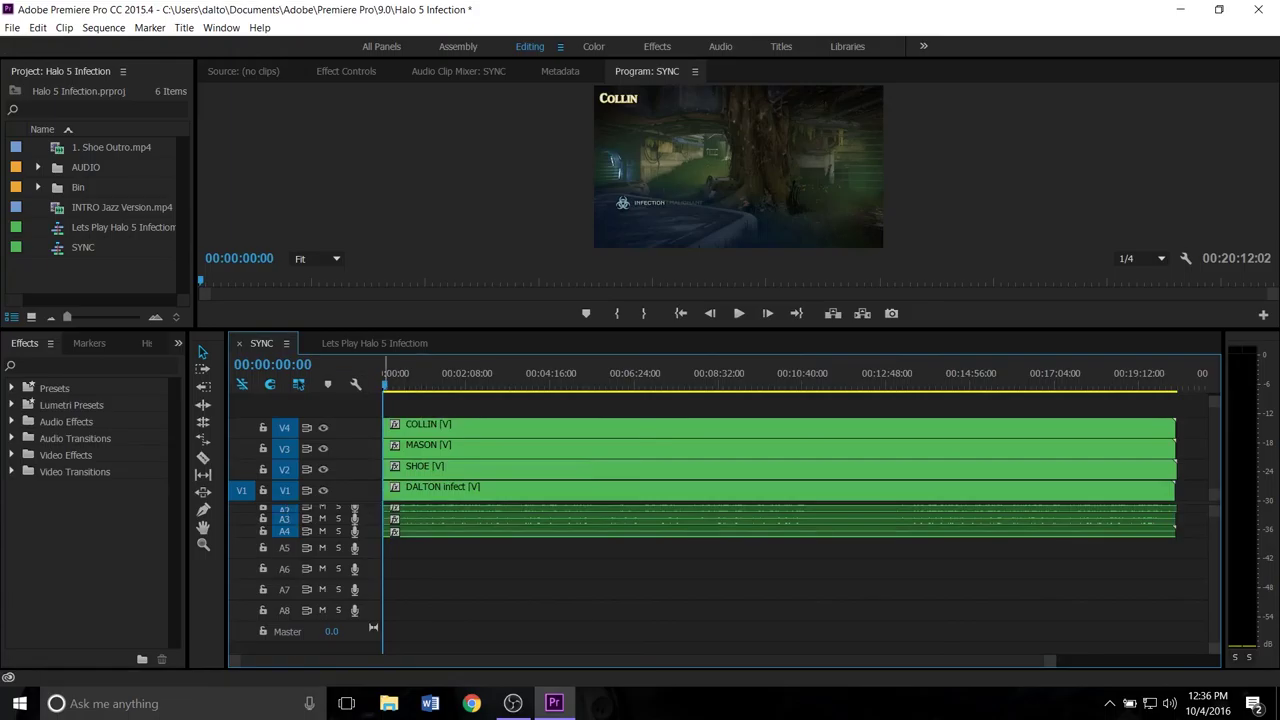
{"action": "left_click", "coordinate": [374, 343]}
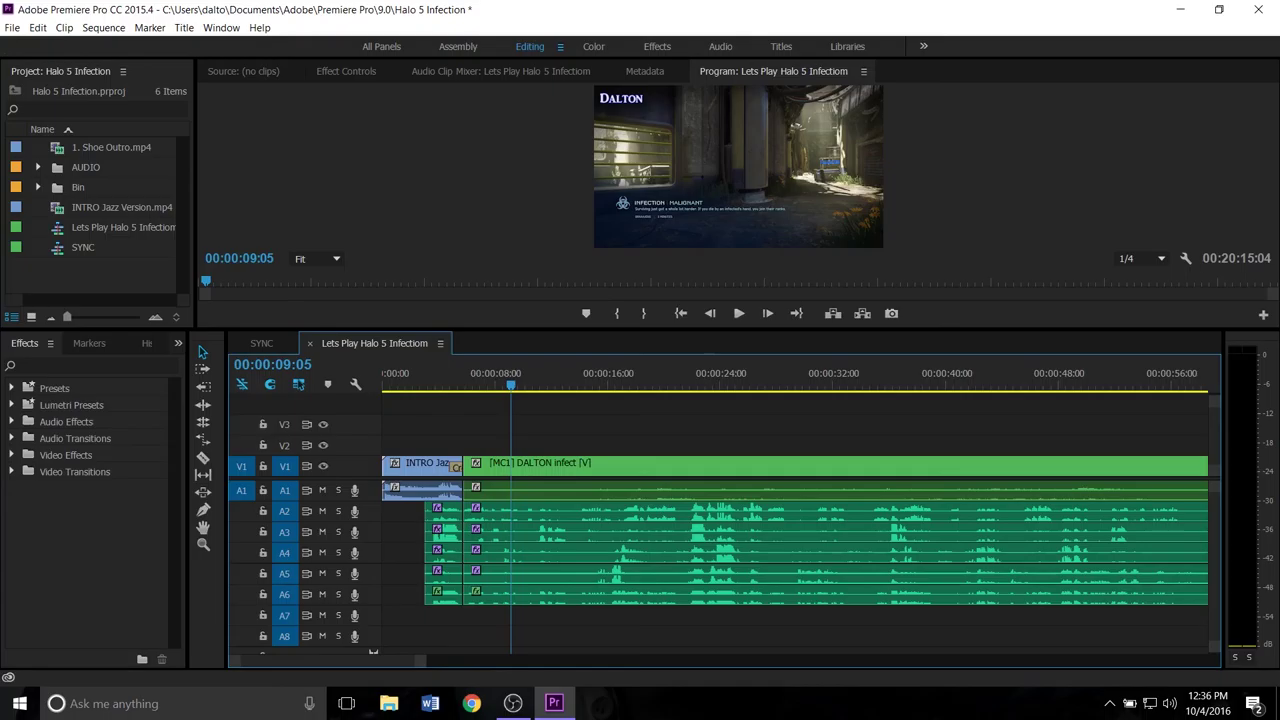
{"action": "left_click", "coordinate": [506, 383]}
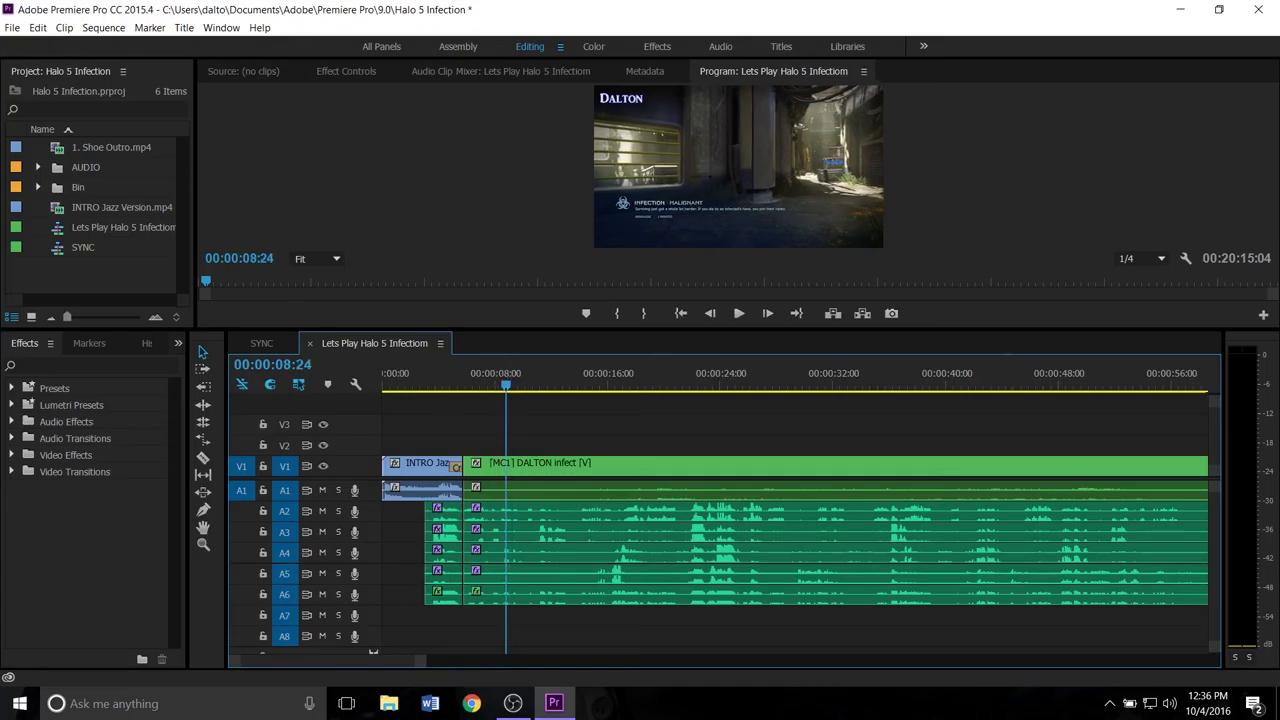
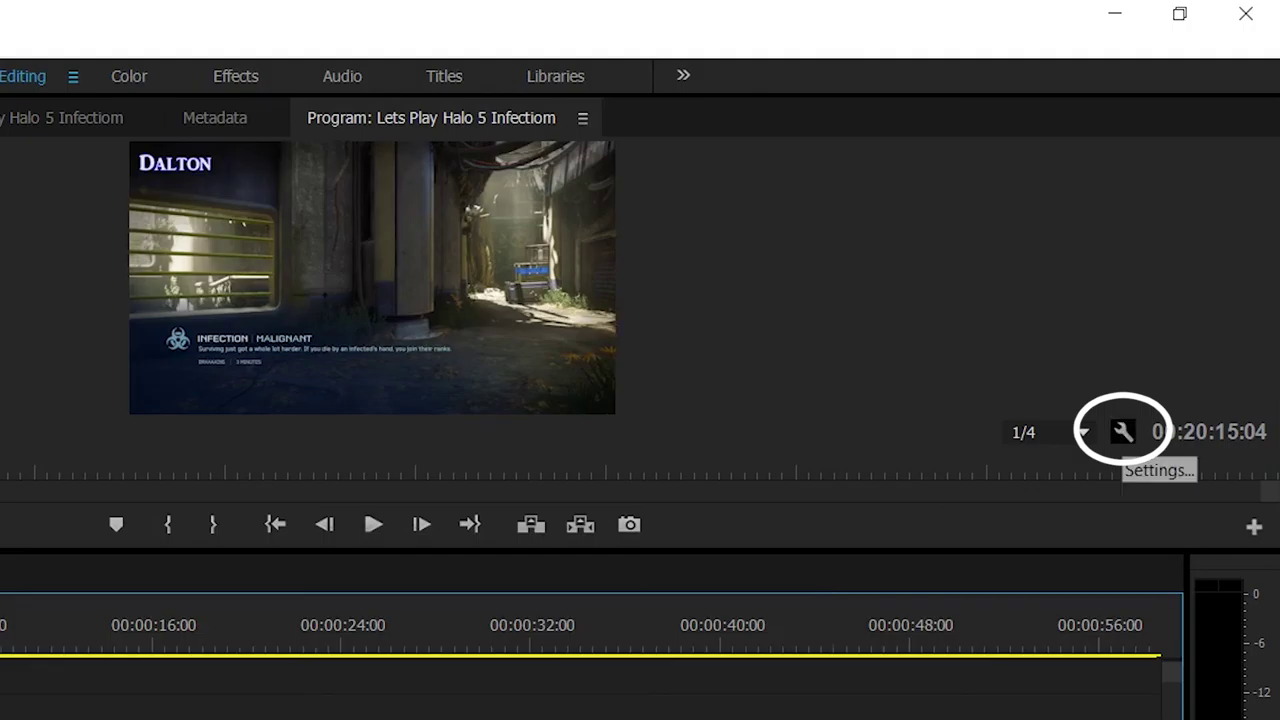
- Switch the Program monitor display to Multi-Camera and enlarge the monitor area above the timeline
{"action": "left_click", "coordinate": [1122, 432]}
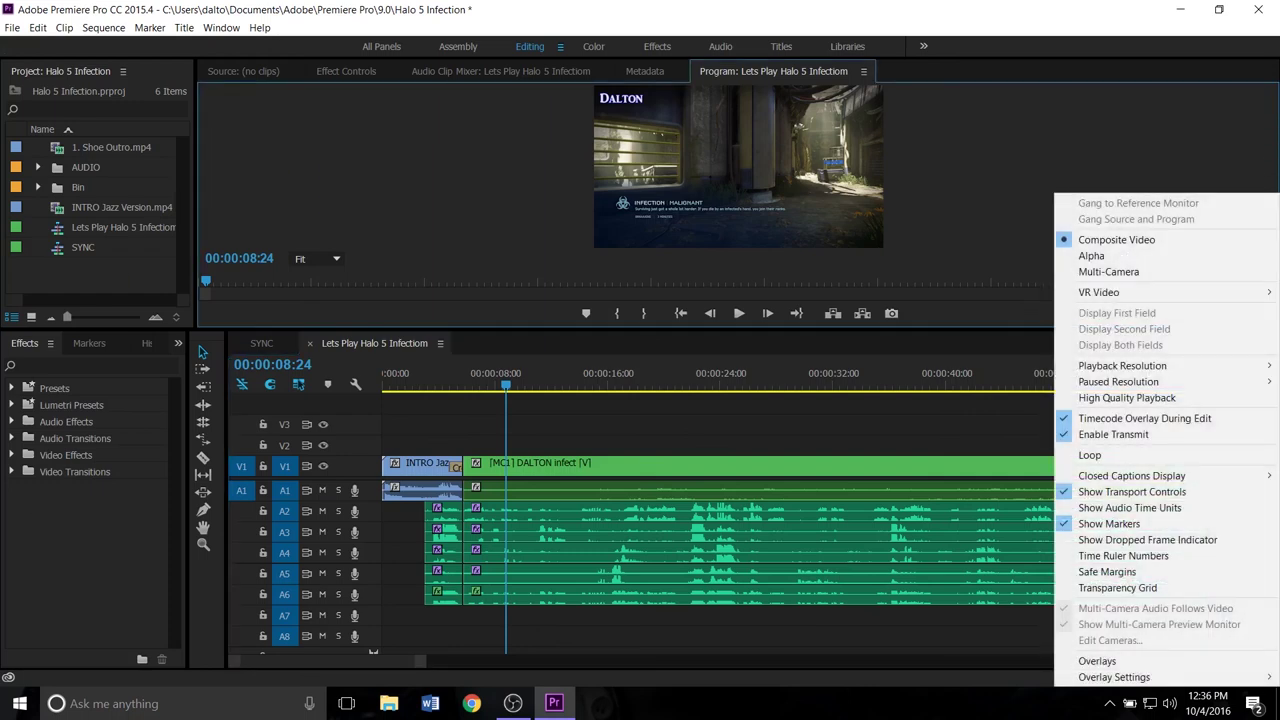
{"action": "left_click", "coordinate": [1108, 271]}
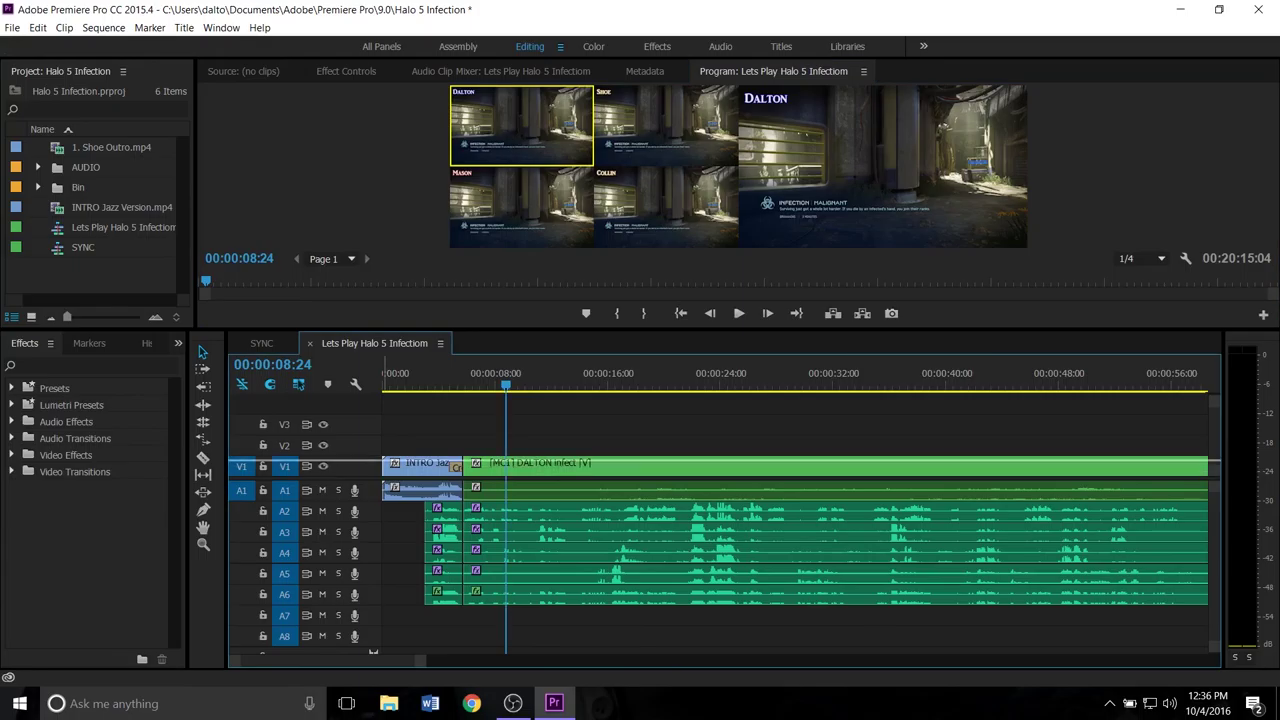
{"action": "scroll", "coordinate": [800, 520], "scroll_direction": "down", "scroll_amount": 1}
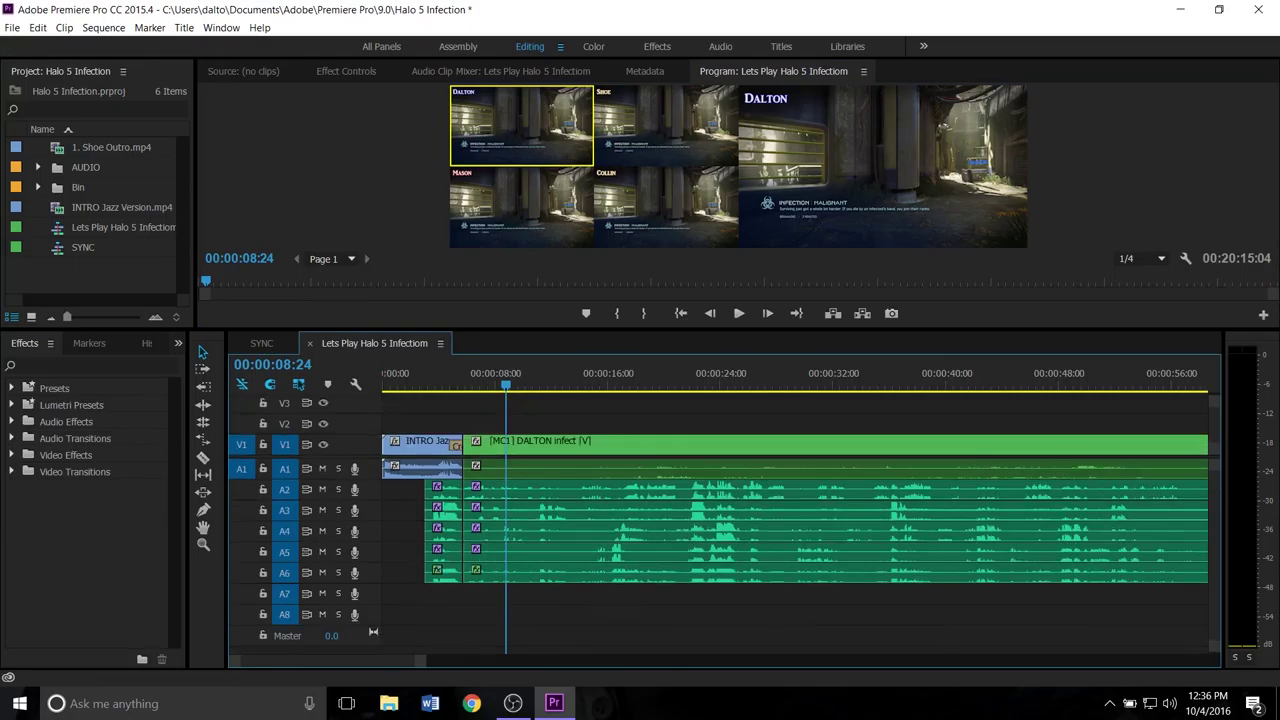
{"action": "left_click_drag", "start_coordinate": [720, 331], "coordinate": [720, 438]}
{"action": "scroll", "coordinate": [800, 600], "scroll_direction": "down", "scroll_amount": 1}
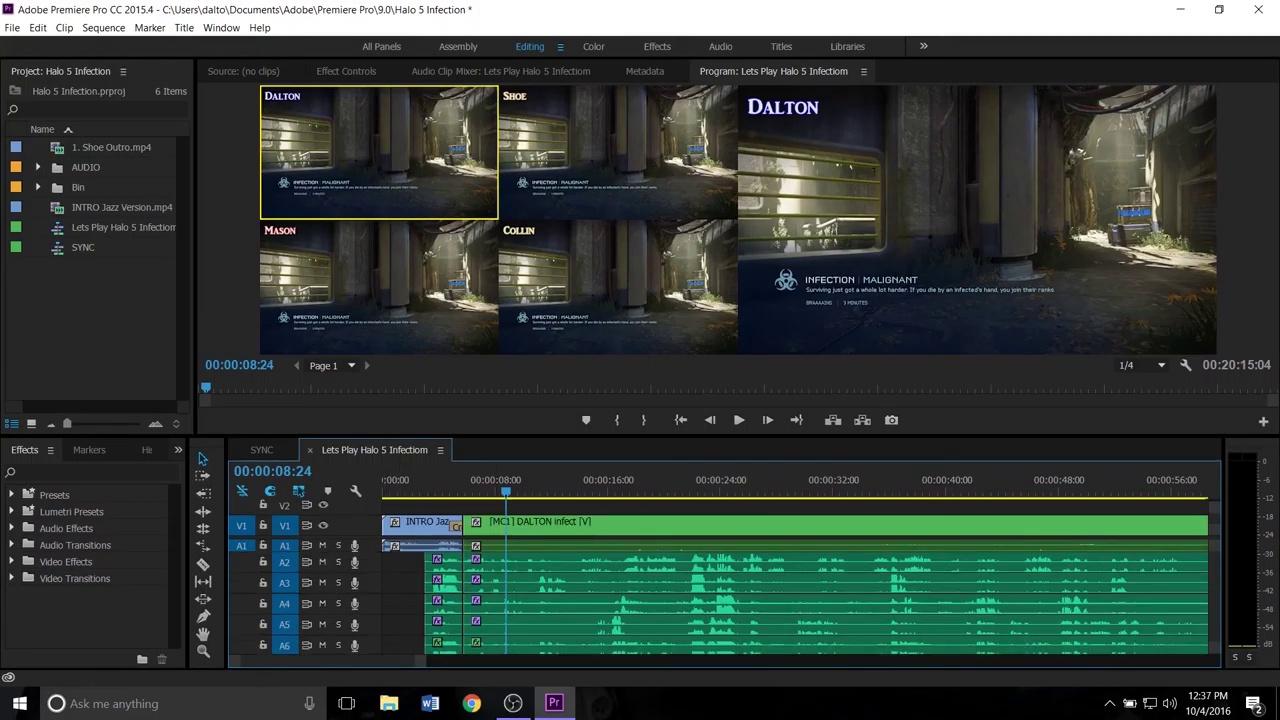
- Select the multi-camera clip at 00:00:06:19 and try cameras 2, 1, 3 and 4, ending on camera 2
{"action": "left_click_drag", "start_coordinate": [505, 491], "coordinate": [473, 491]}
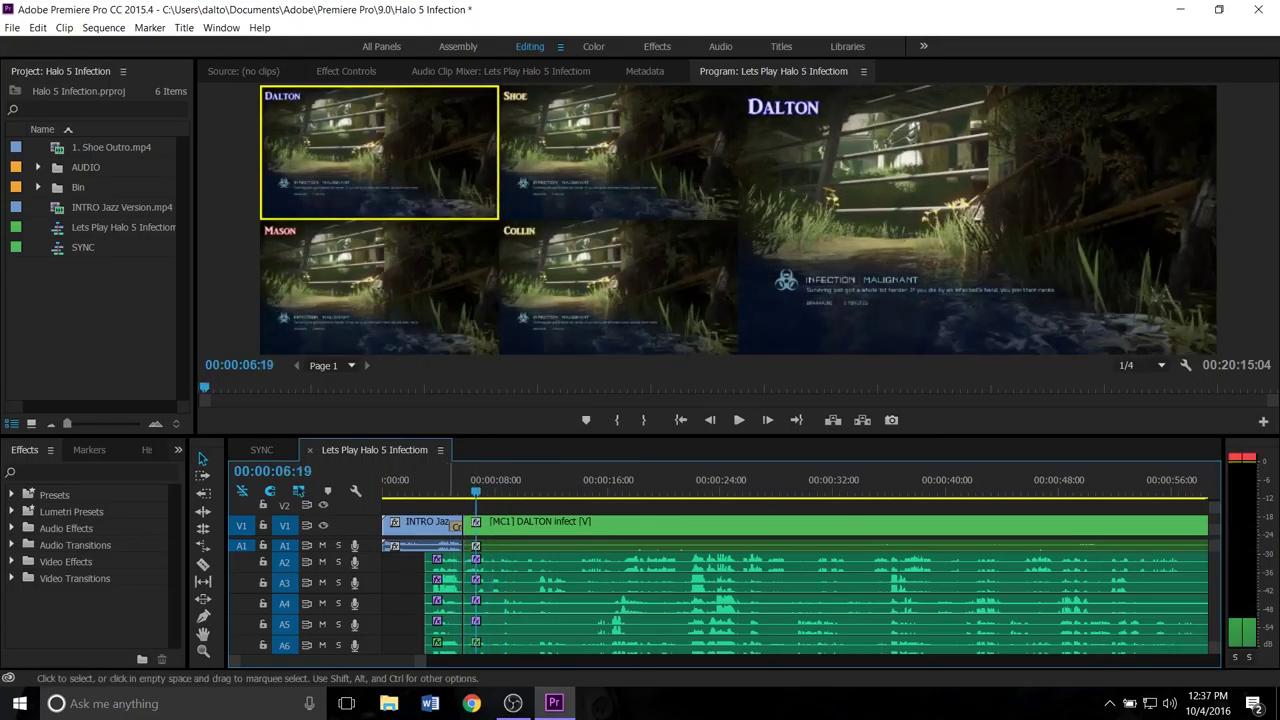
{"action": "left_click", "coordinate": [532, 524]}
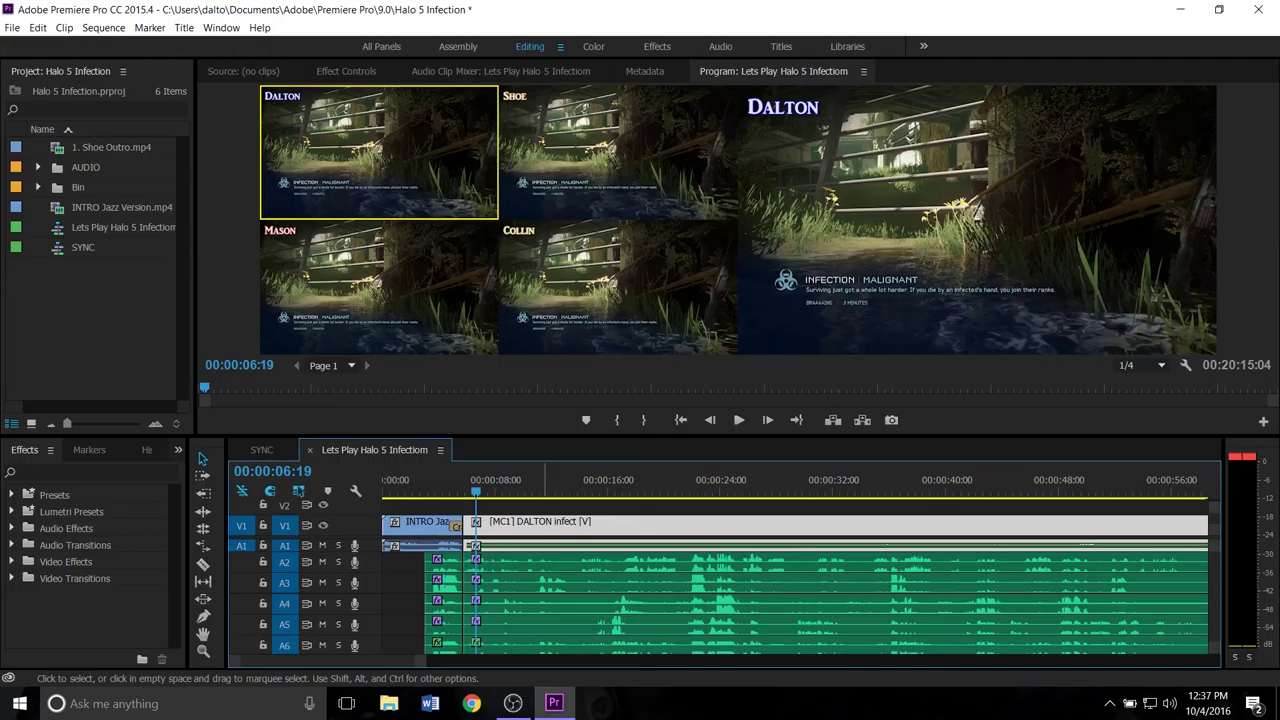
{"action": "key", "text": "2"}
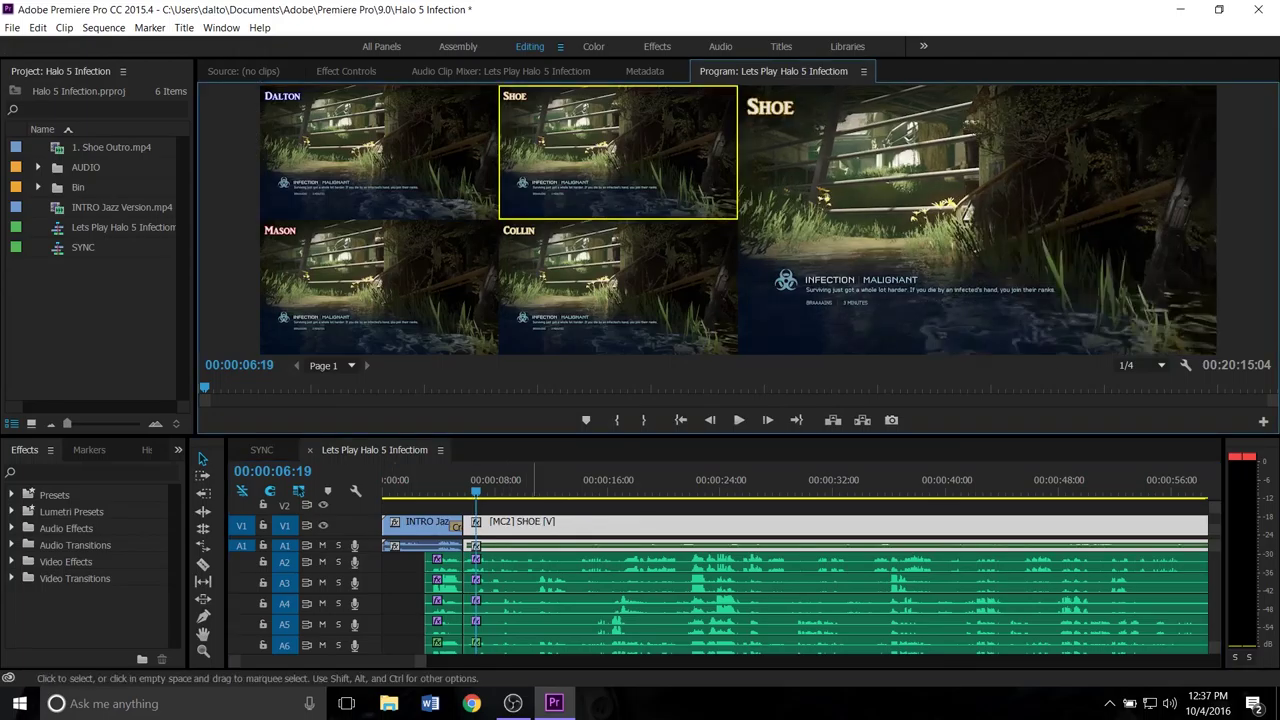
{"action": "key", "text": "1"}
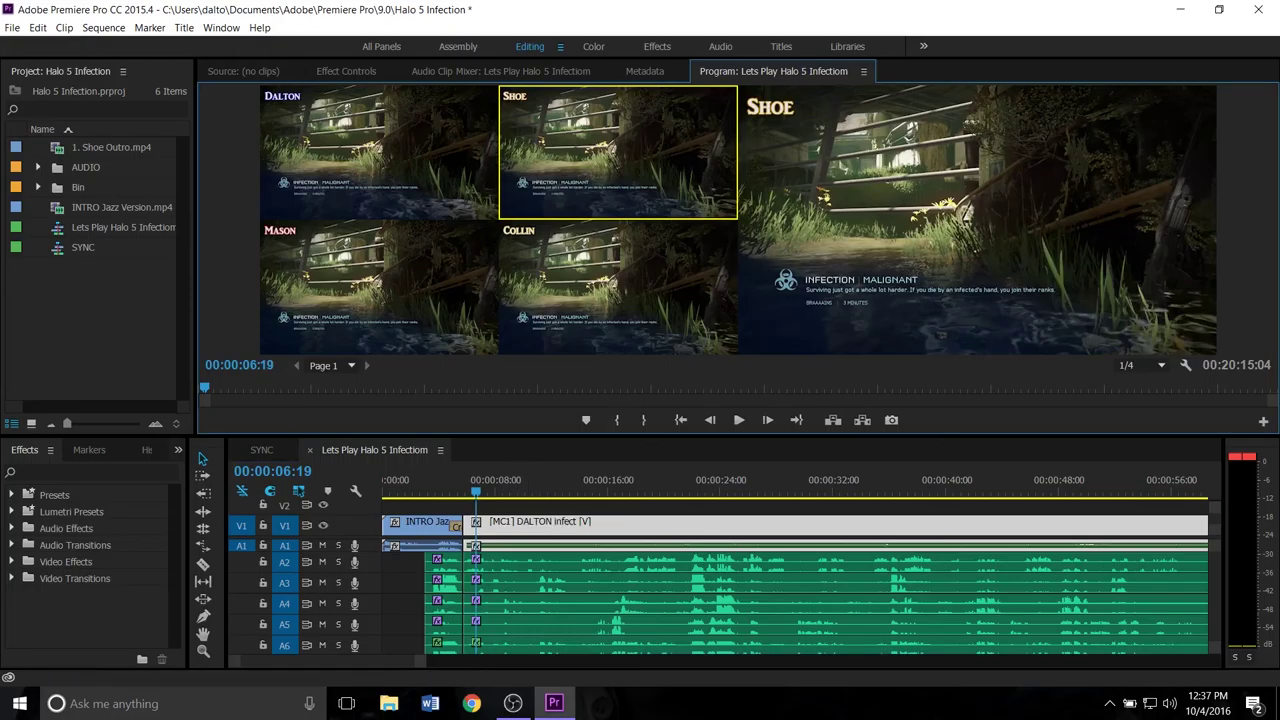
{"action": "key", "text": "3"}
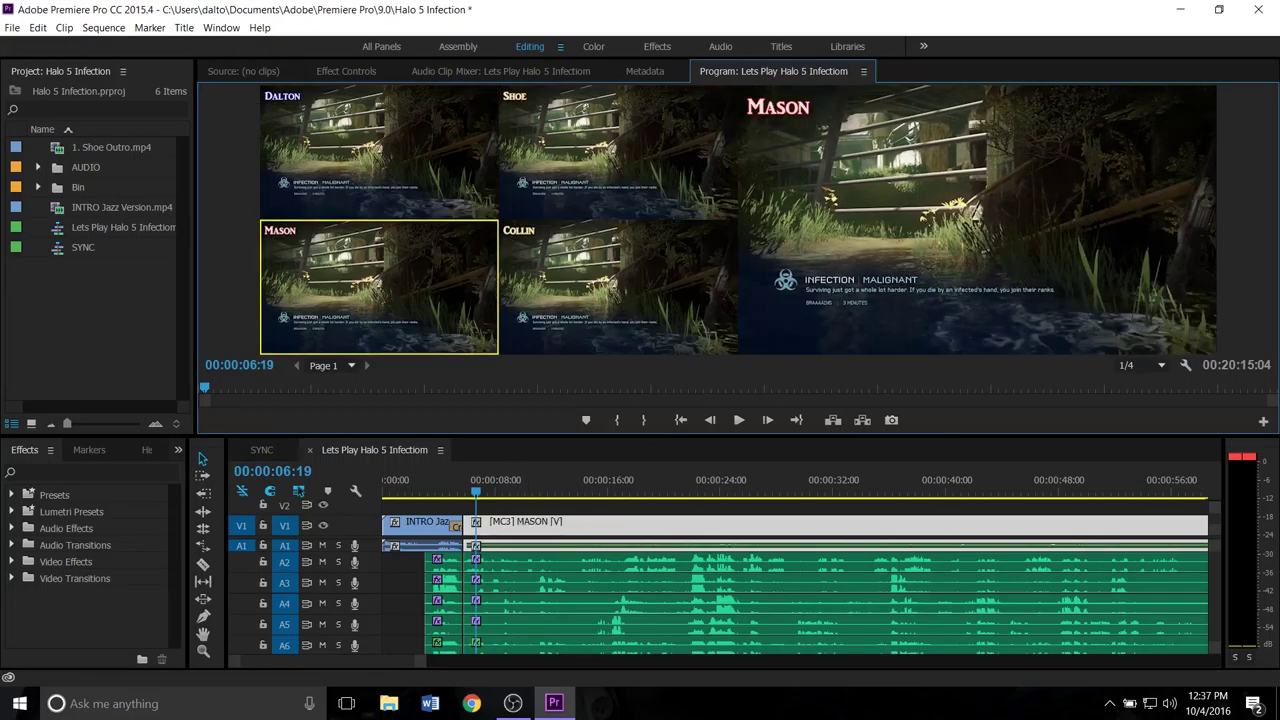
{"action": "key", "text": "4"}
{"action": "key", "text": "2"}
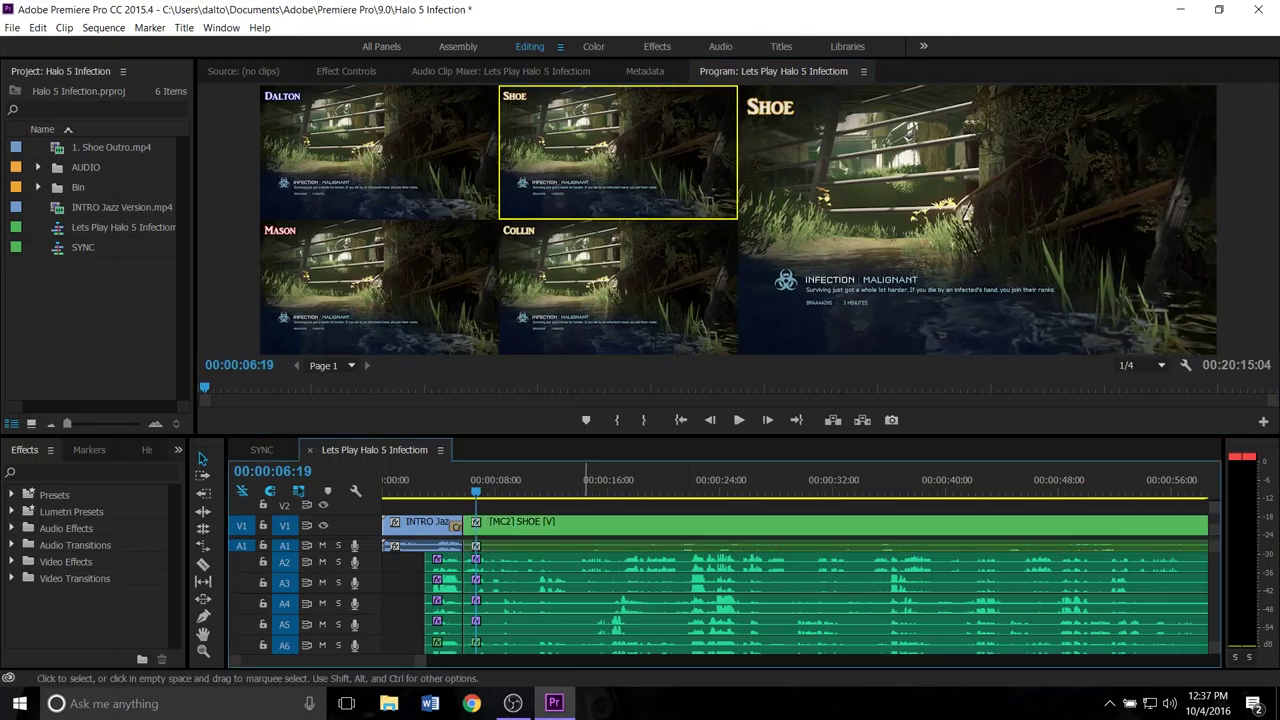
- Reselect the multi-camera clip and cycle it twice through cameras 1, 2, 3 and 4
{"action": "left_click", "coordinate": [640, 525]}
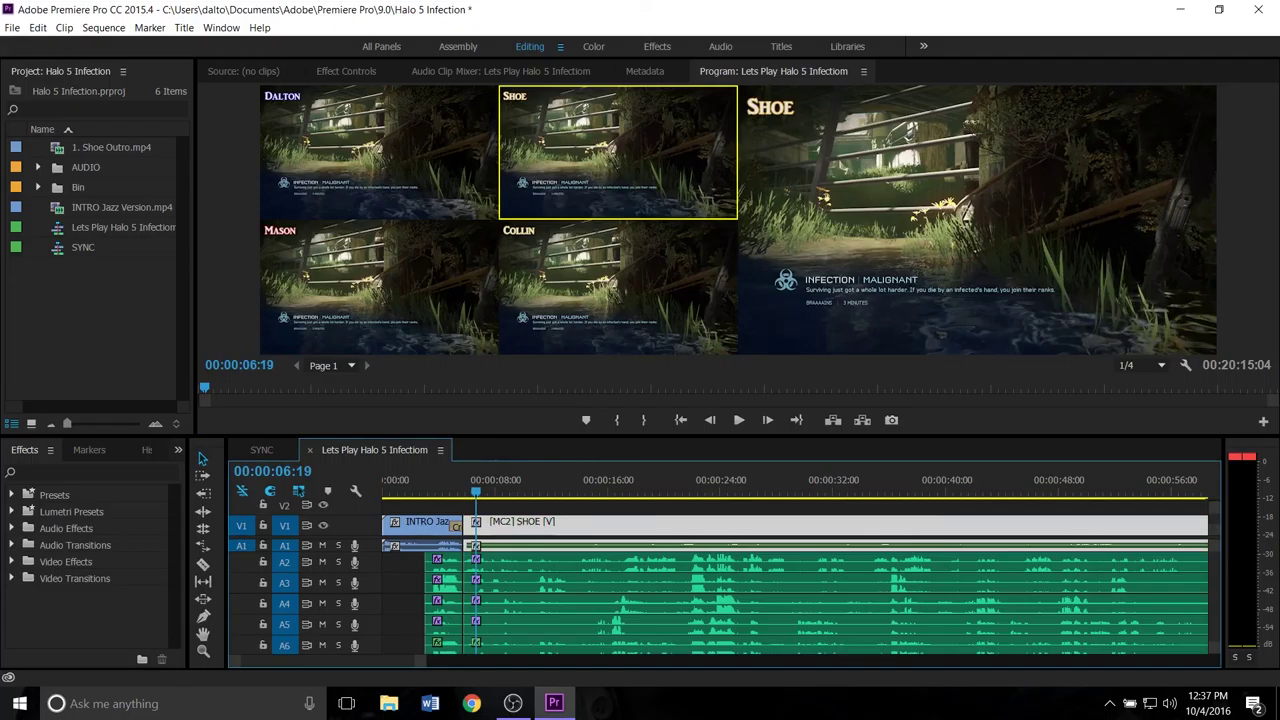
{"action": "key", "text": "1"}
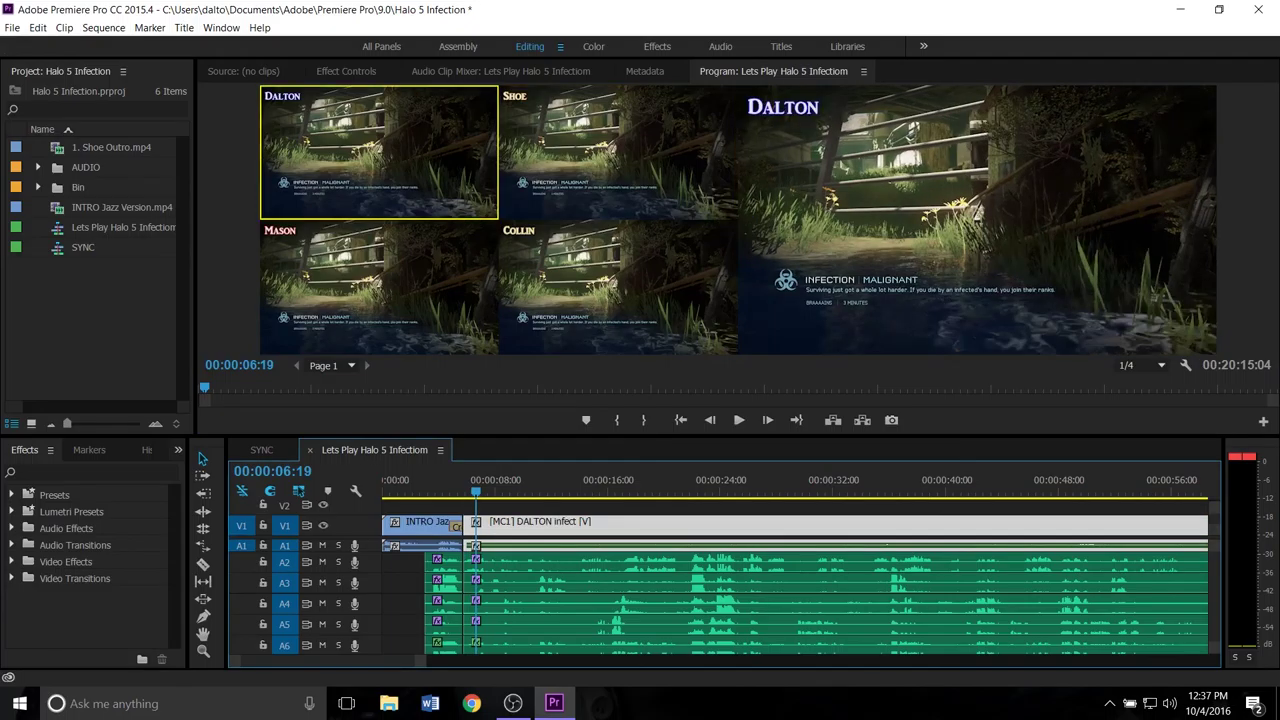
{"action": "key", "text": "2"}
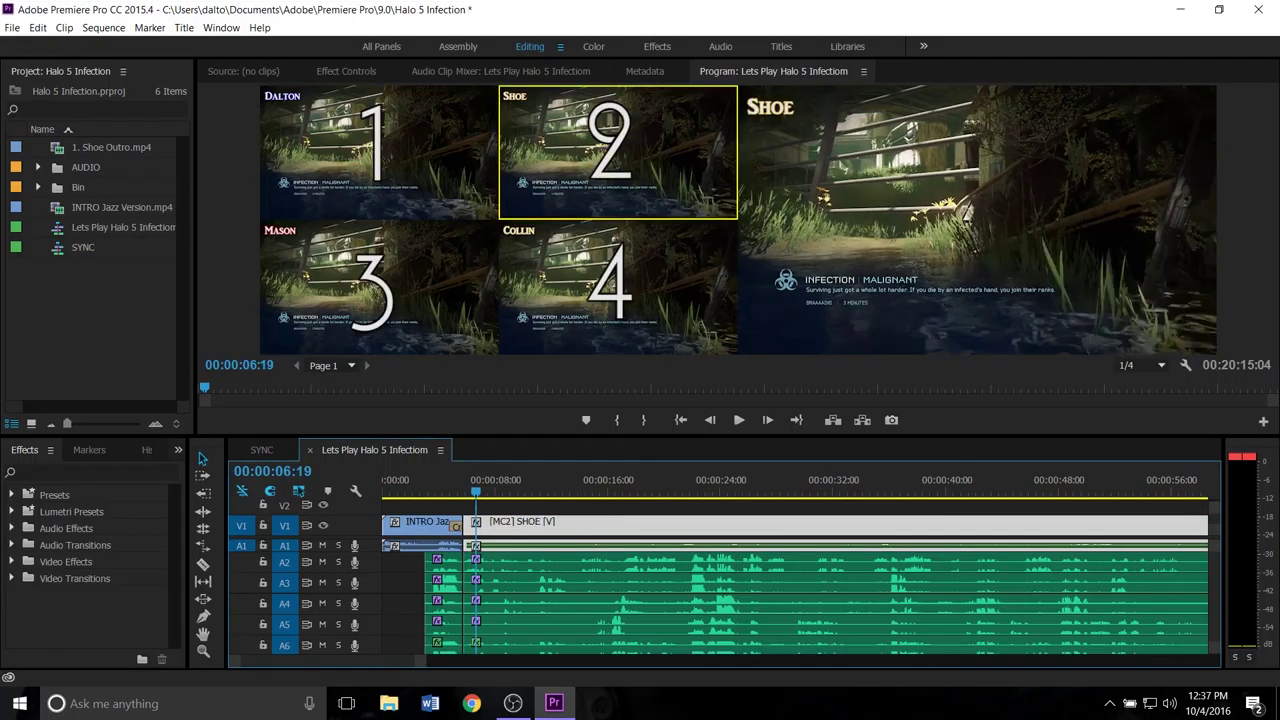
{"action": "key", "text": "3"}
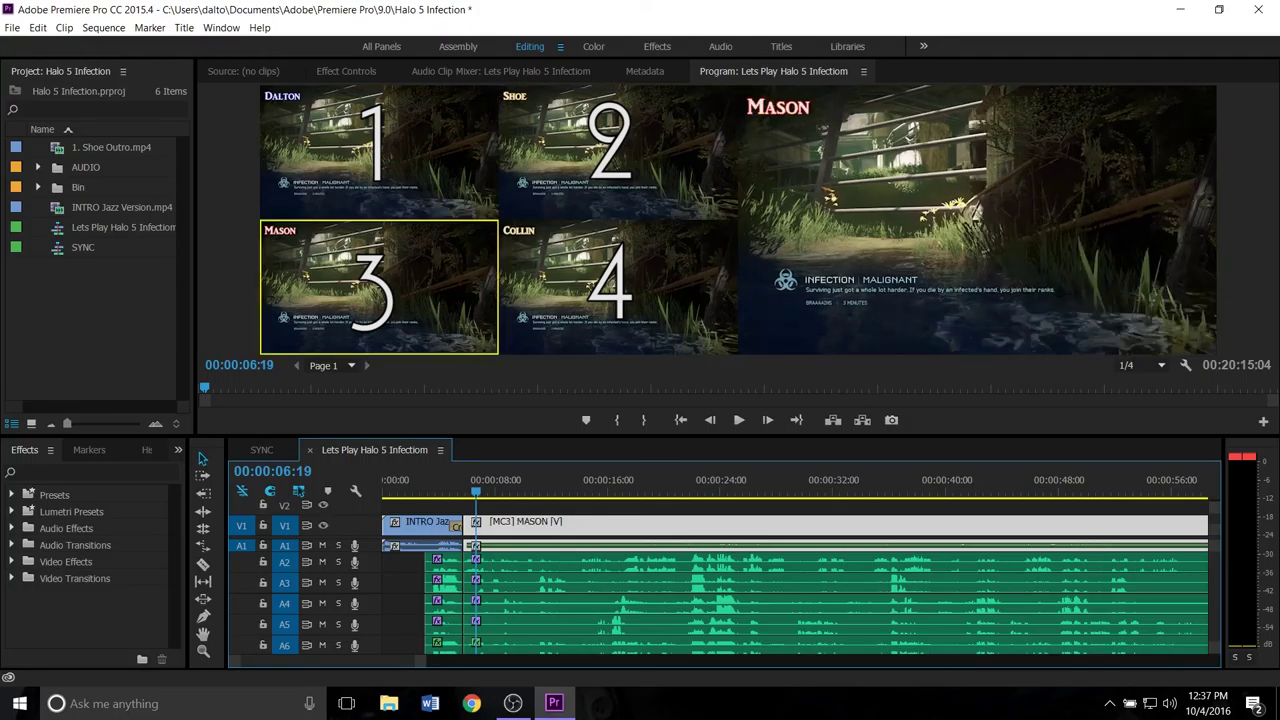
{"action": "key", "text": "4"}
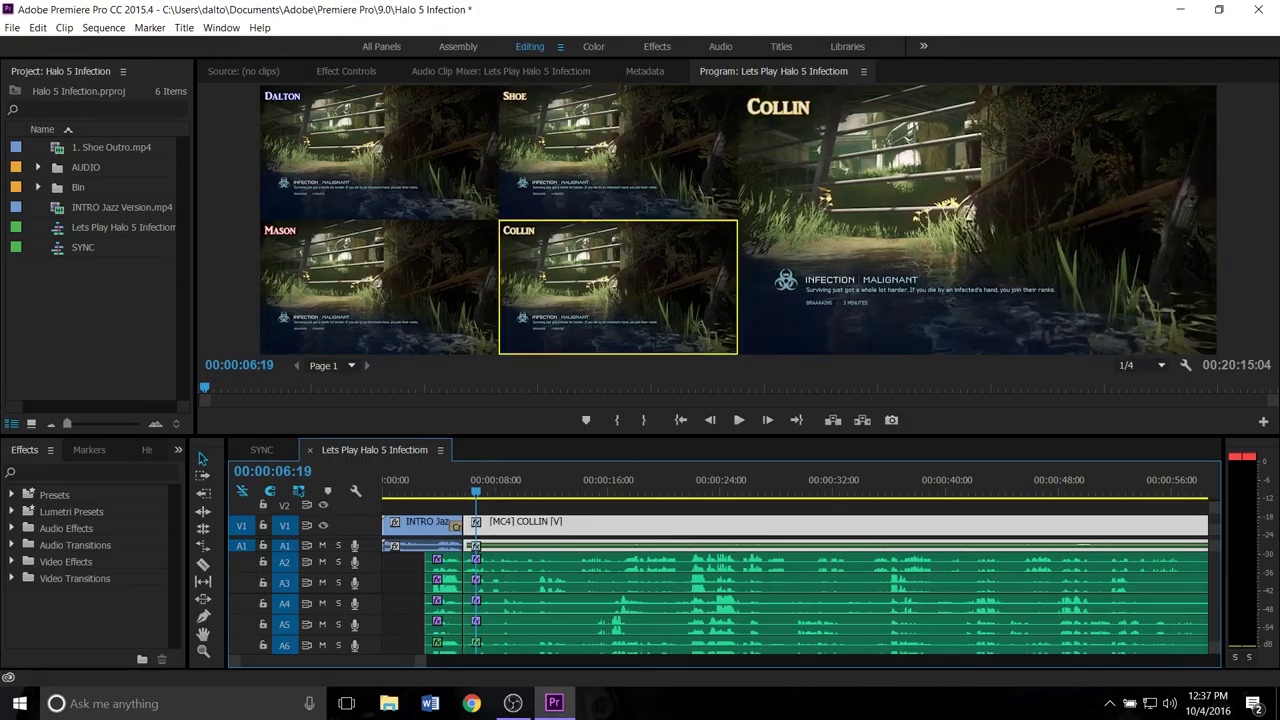
{"action": "key", "text": "1"}
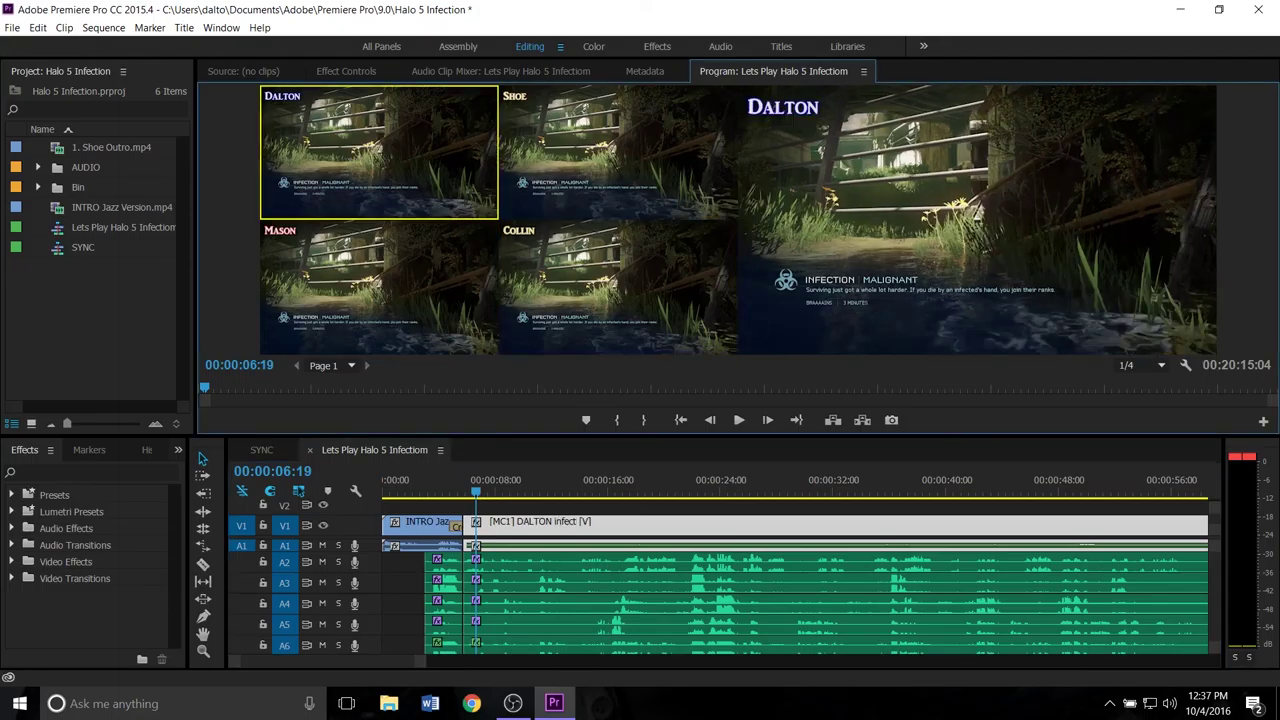
{"action": "key", "text": "2"}
{"action": "key", "text": "3"}
{"action": "key", "text": "4"}
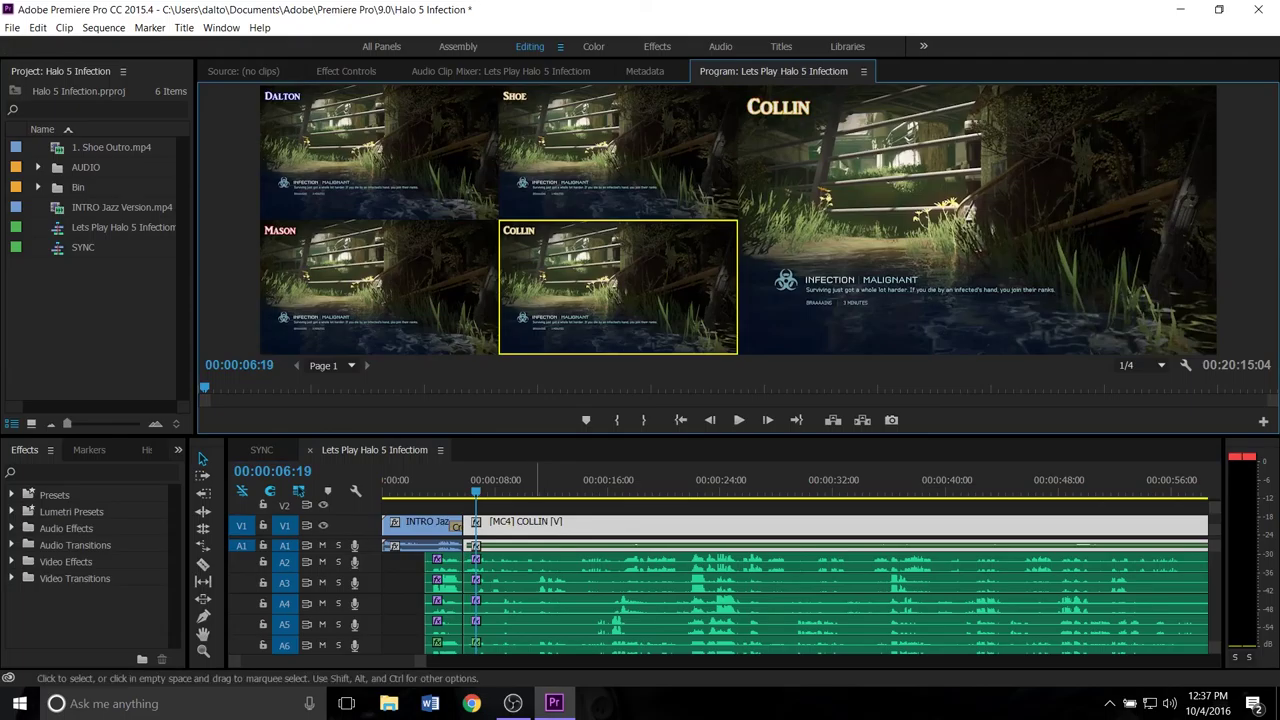
- Deselect the multi-camera clip on V1 and set it to camera 2
{"action": "left_click", "coordinate": [537, 506]}
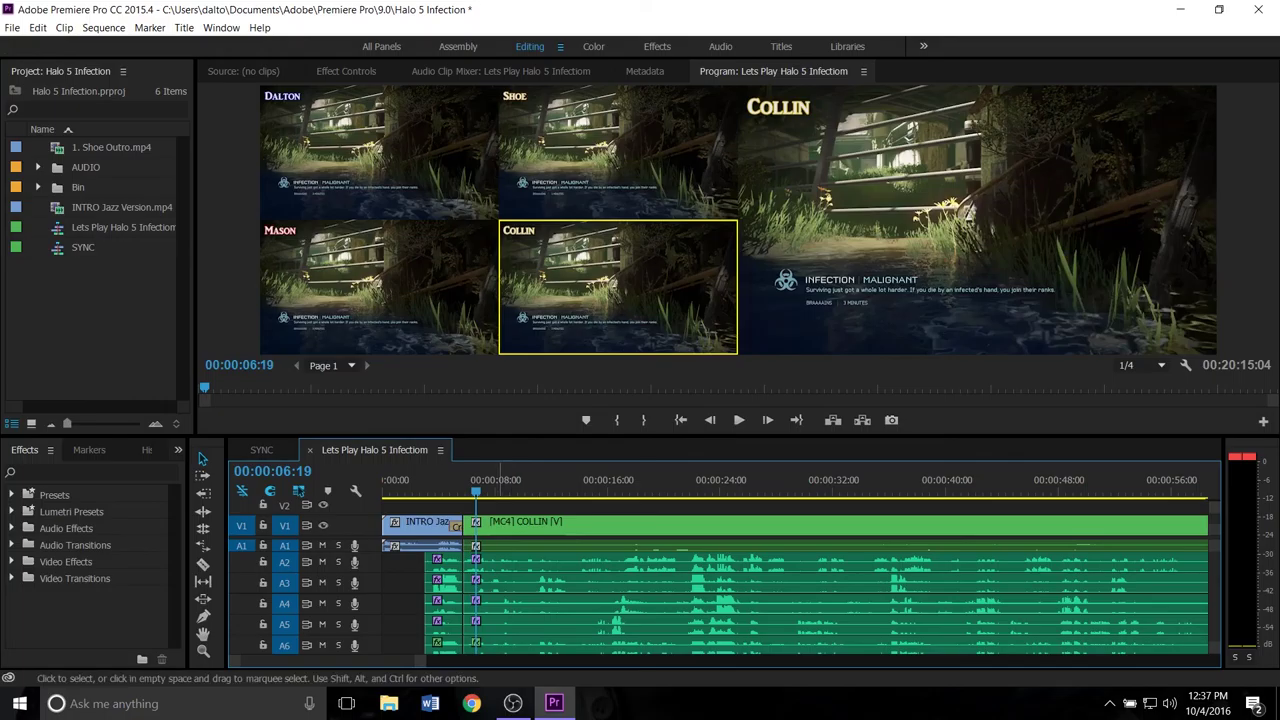
{"action": "key", "text": "2"}
{"action": "key", "text": "ctrl+shift+a"}
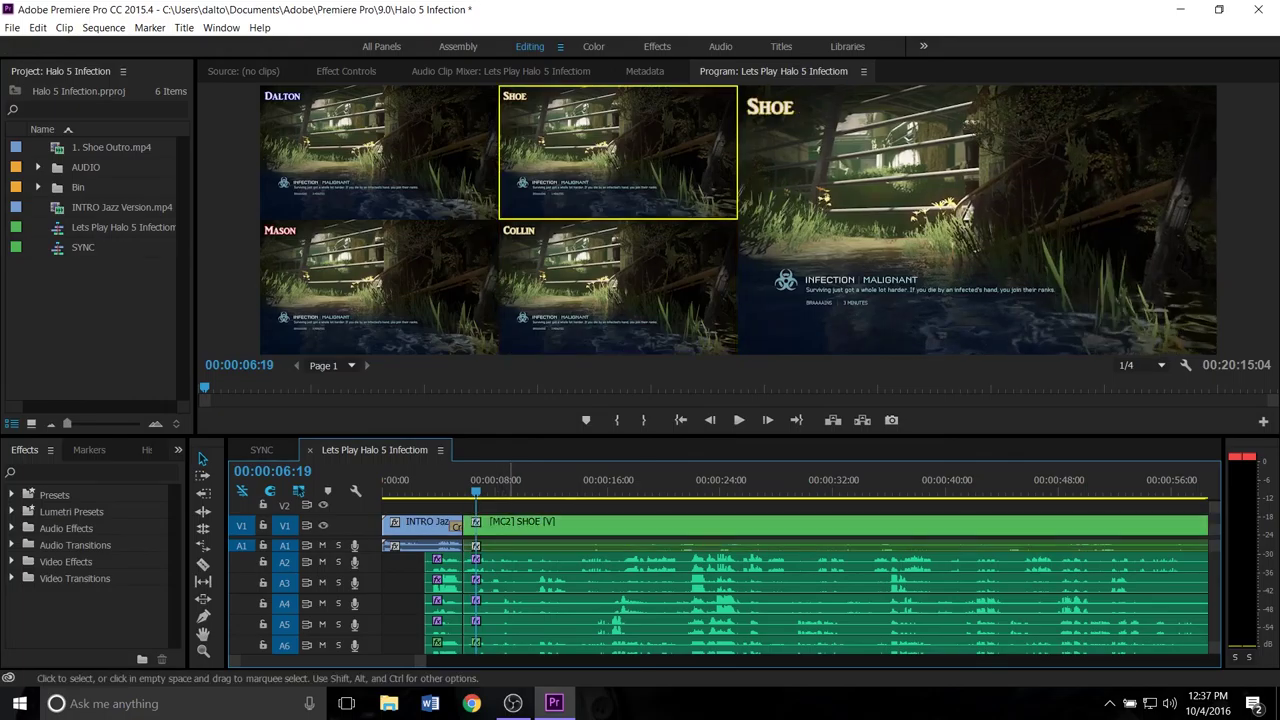
- Play from 00:00:05:20 and record live switches among cameras 1 to 4, ending on camera 1 and stopping at 00:00:19:22
{"action": "left_click_drag", "start_coordinate": [476, 490], "coordinate": [463, 490]}
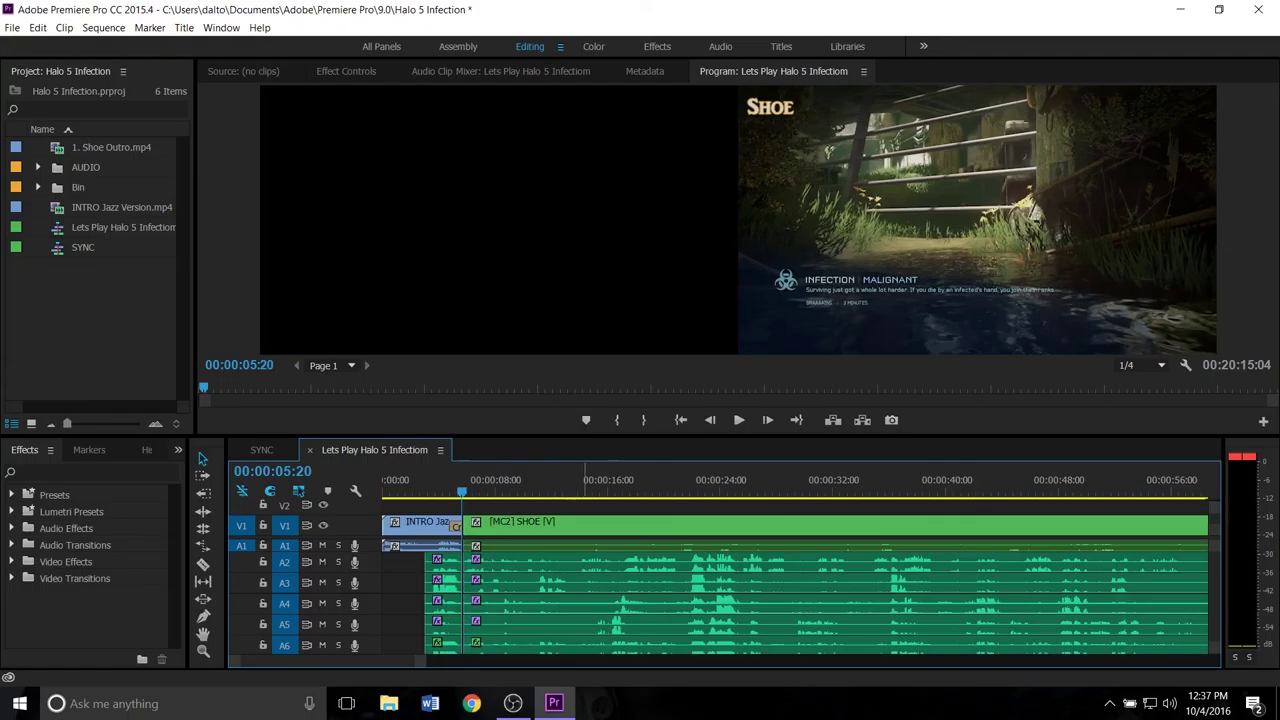
{"action": "key", "text": "space"}
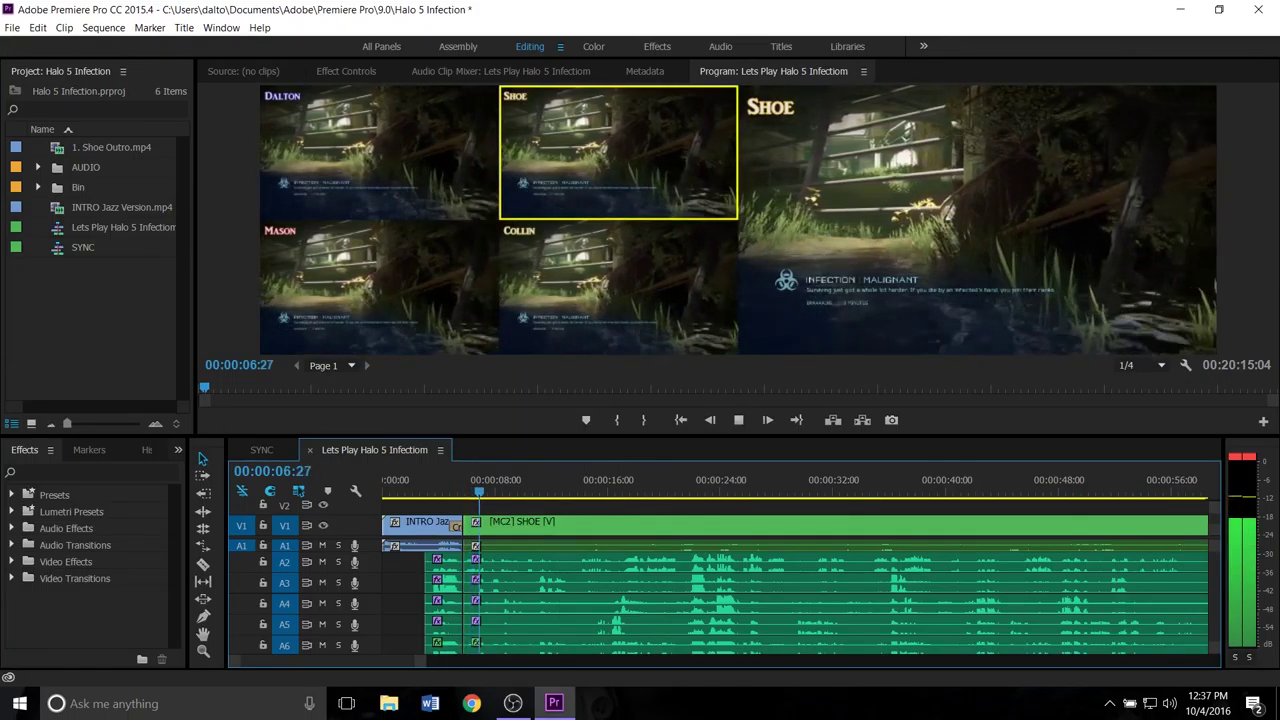
{"action": "key", "text": "1"}
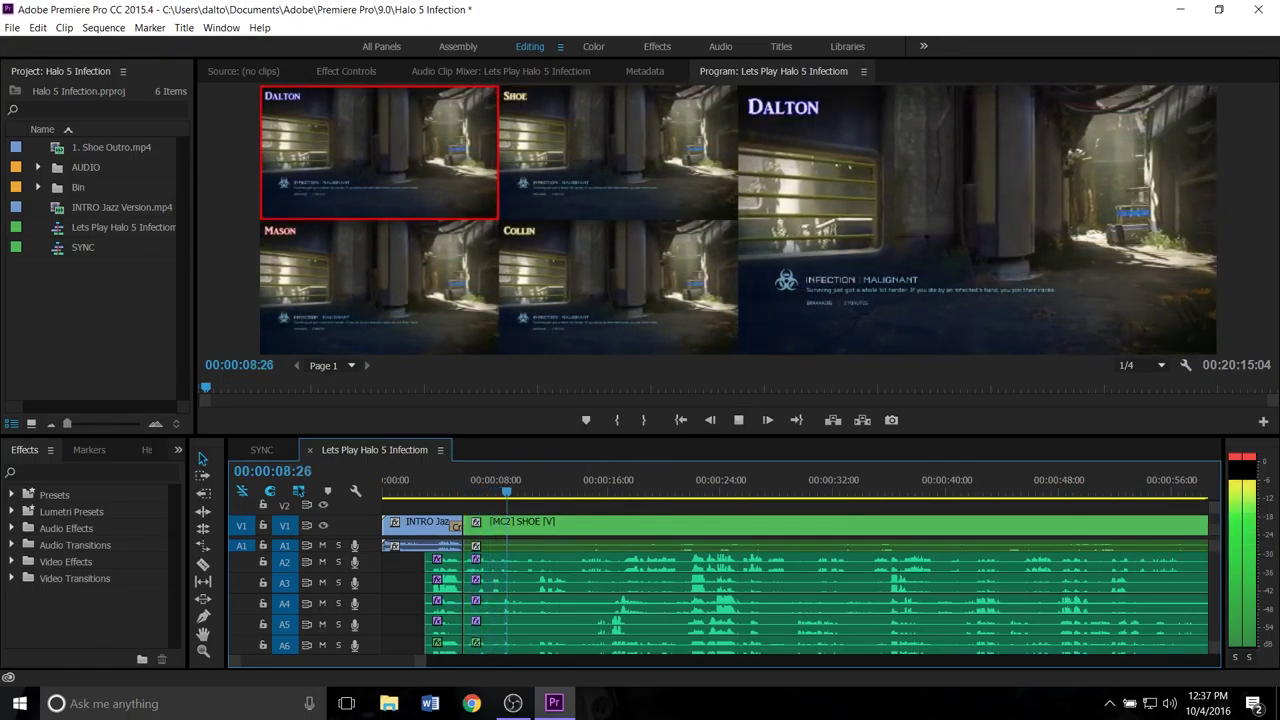
{"action": "key", "text": "2"}
{"action": "key", "text": "3"}
{"action": "key", "text": "4"}
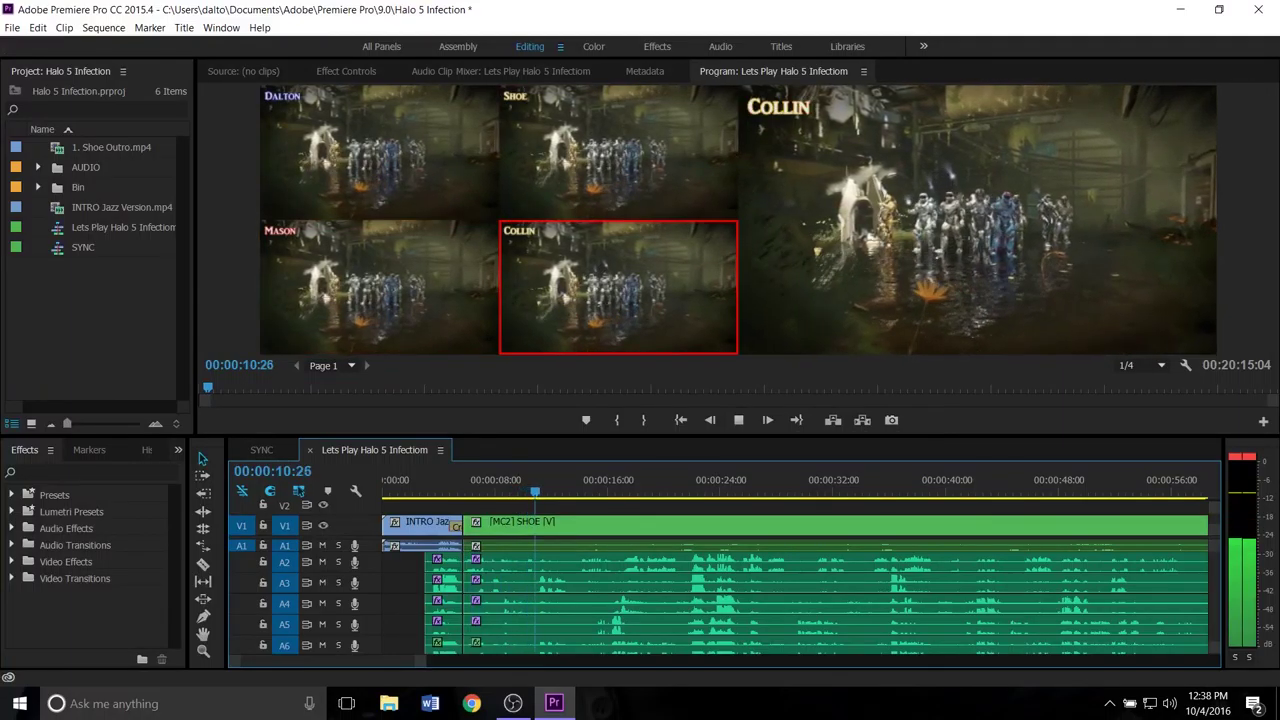
{"action": "key", "text": "1"}
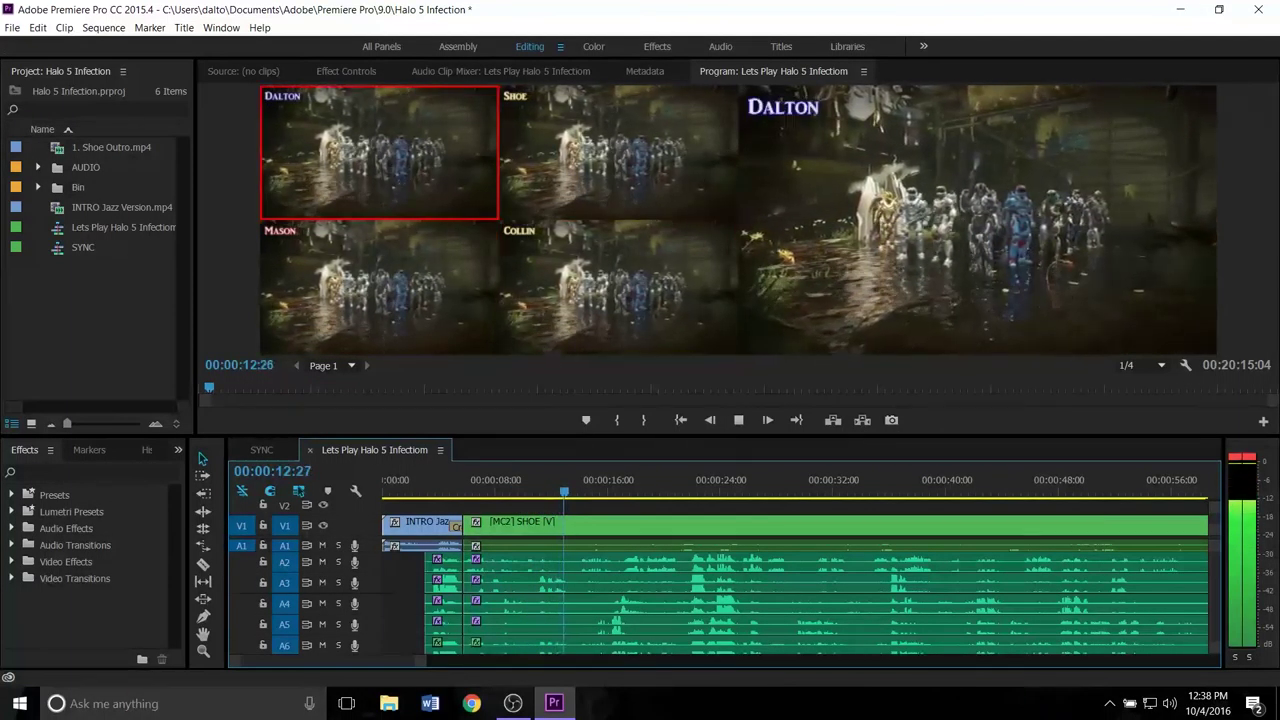
{"action": "key", "text": "3"}
{"action": "key", "text": "4"}
{"action": "key", "text": "2"}
{"action": "key", "text": "1"}
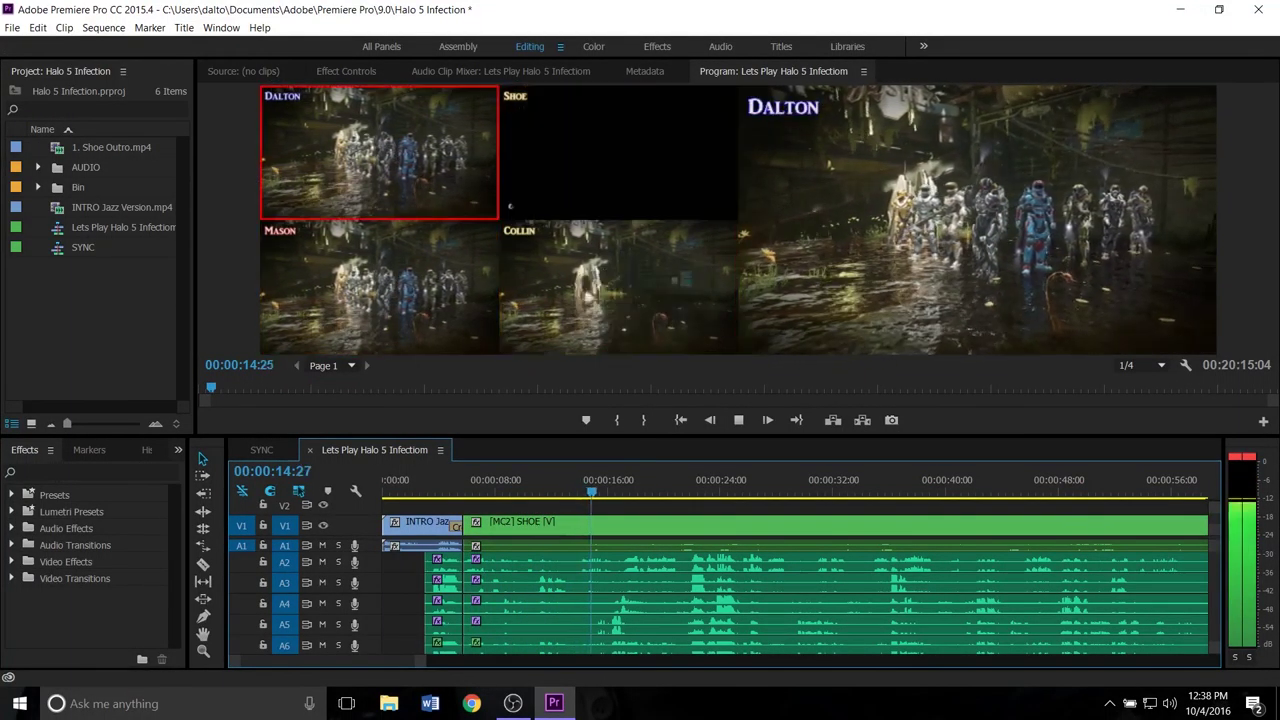
{"action": "key", "text": "3"}
{"action": "key", "text": "2"}
{"action": "key", "text": "3"}
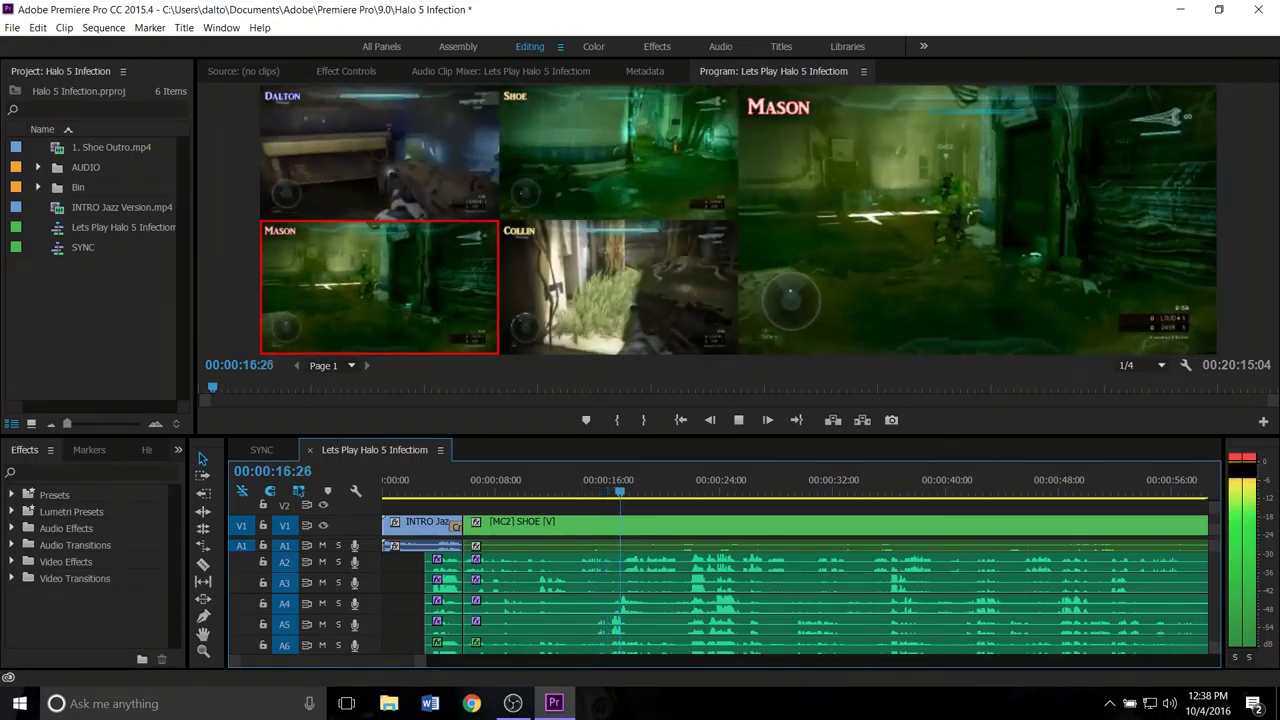
{"action": "key", "text": "1"}
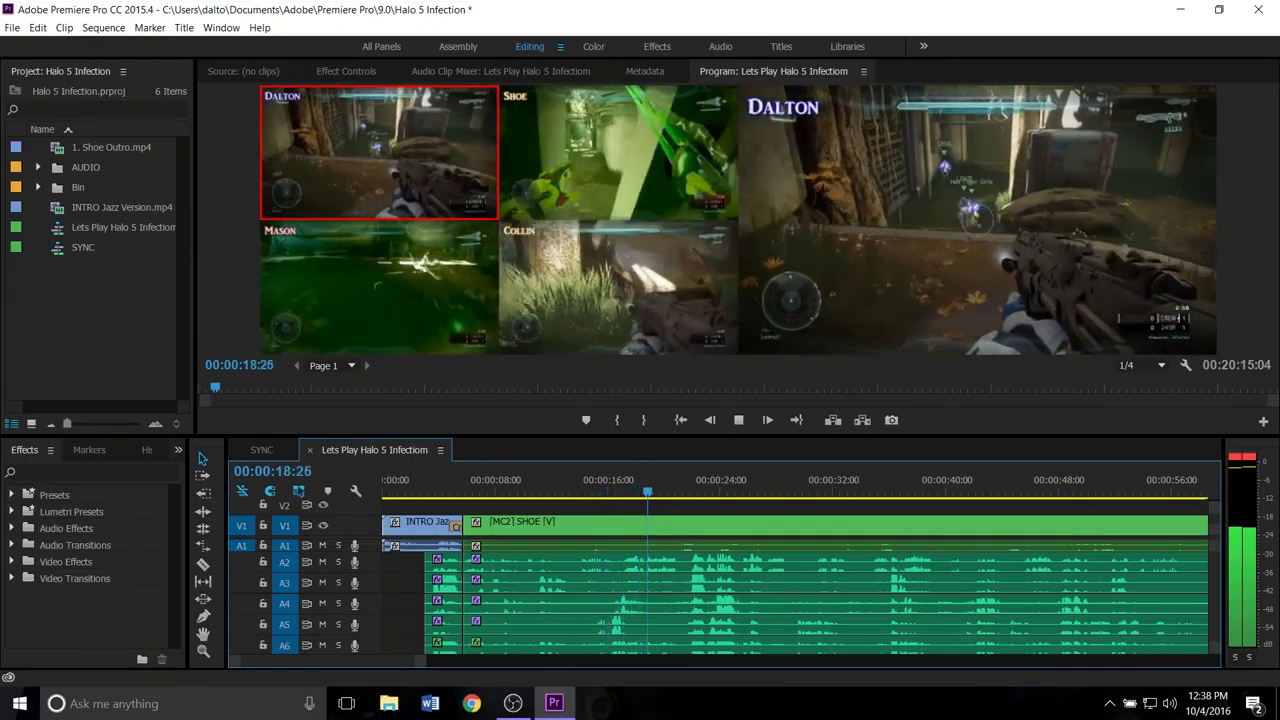
{"action": "left_click", "coordinate": [739, 420]}
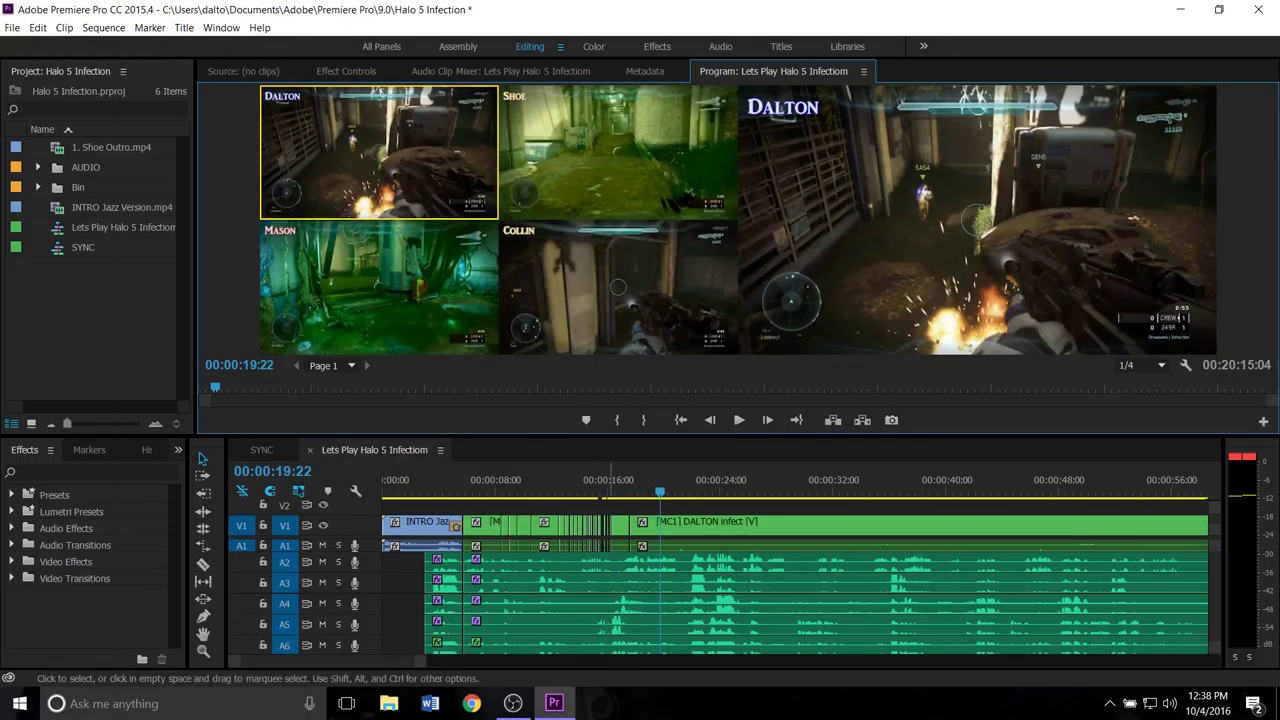
- Examine the recorded camera cuts on V1 up close around 00:00:14:20 and 00:00:14:06
{"action": "left_click", "coordinate": [588, 484]}
{"action": "key", "text": "equal"}
{"action": "key", "text": "equal"}
{"action": "key", "text": "equal"}
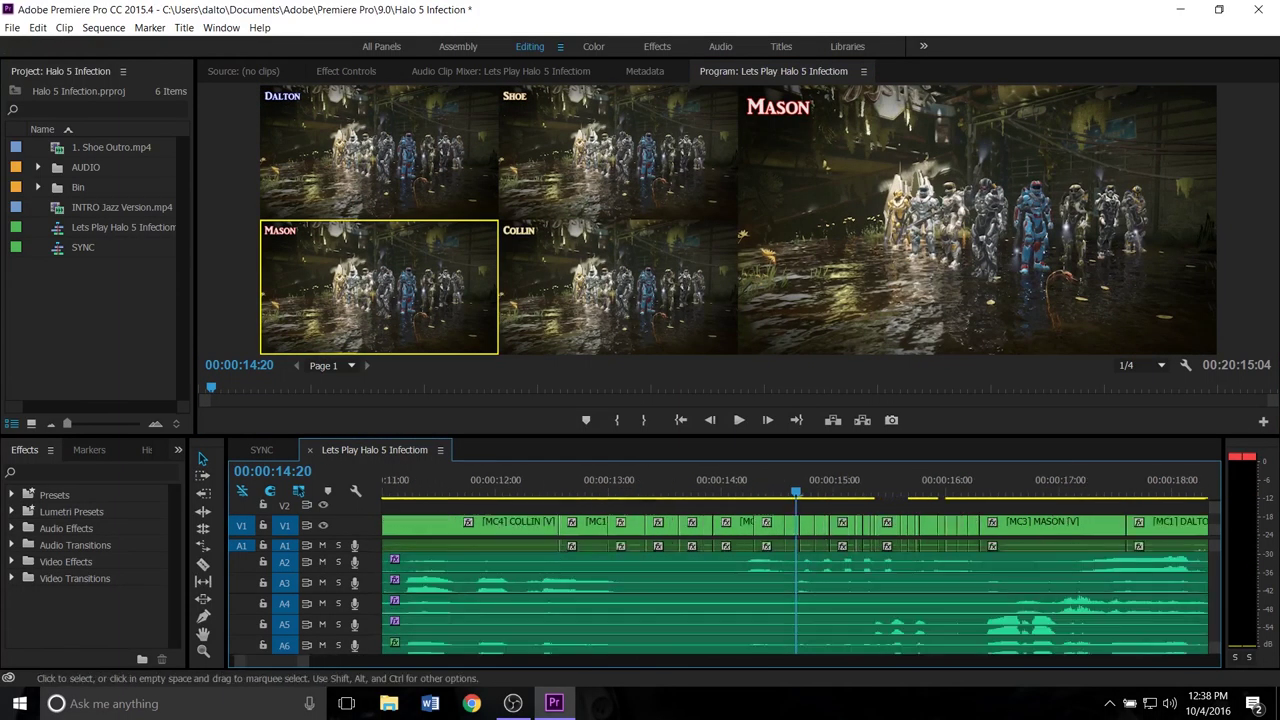
{"action": "key", "text": "minus"}
{"action": "key", "text": "minus"}
{"action": "key", "text": "minus"}
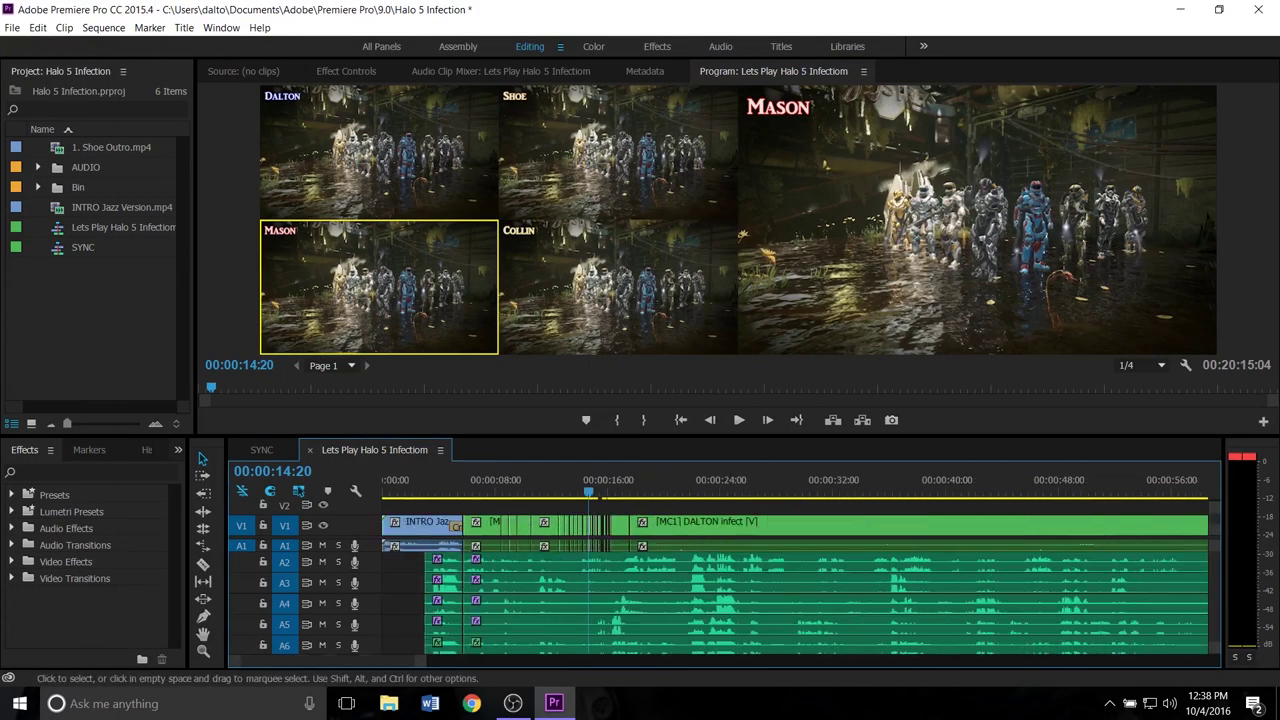
{"action": "left_click_drag", "start_coordinate": [892, 484], "coordinate": [583, 484]}
{"action": "key", "text": "equal"}
{"action": "key", "text": "equal"}
{"action": "key", "text": "equal"}
{"action": "key", "text": "equal"}
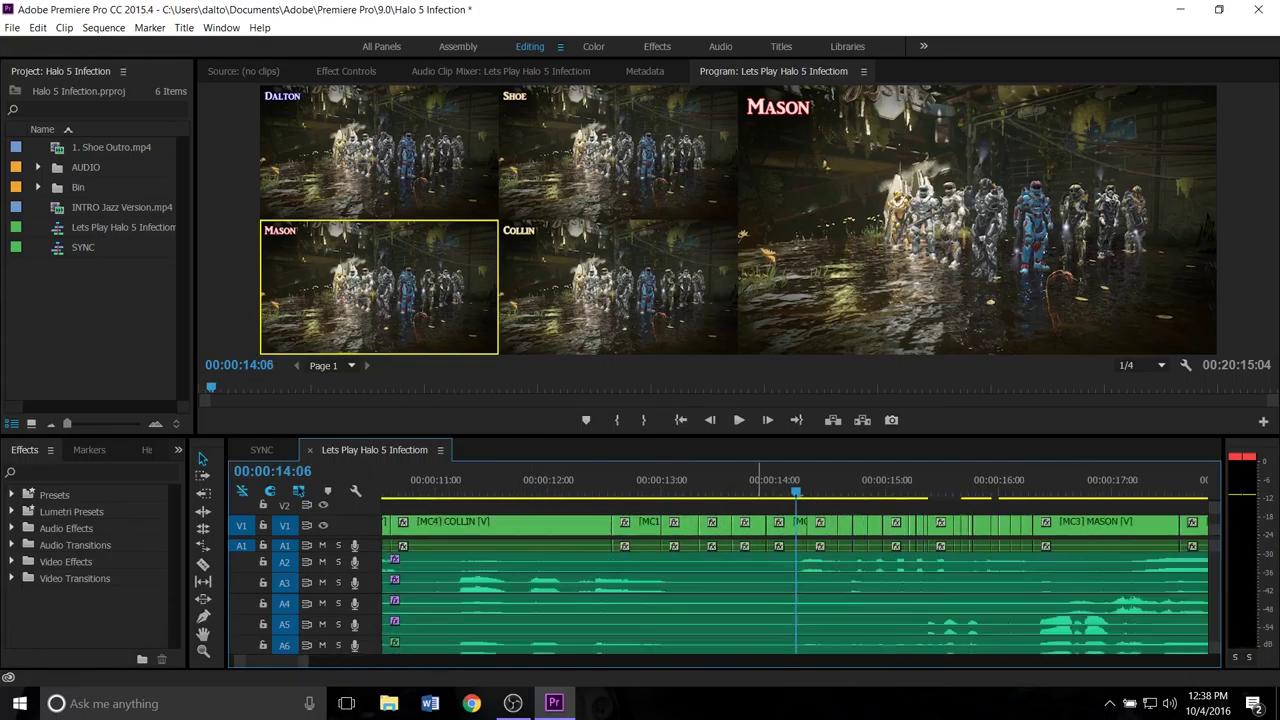
{"action": "key", "text": "equal"}
{"action": "key", "text": "equal"}
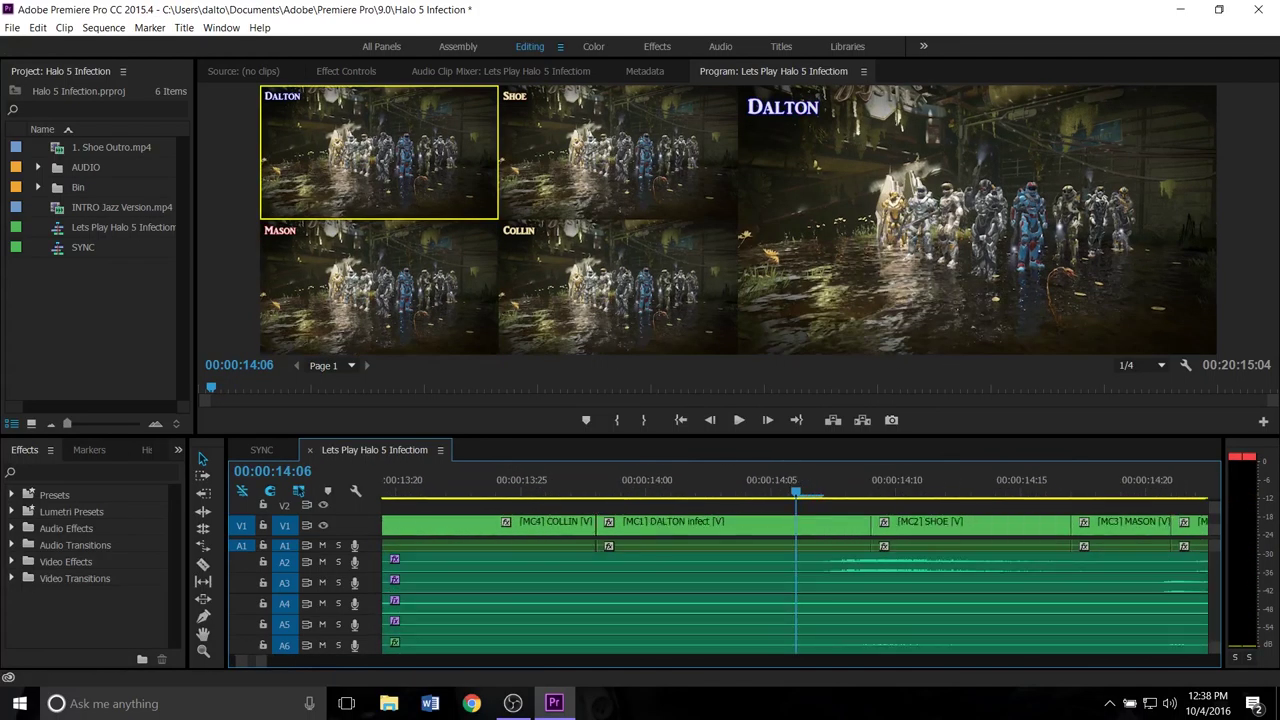
- Step frame by frame across the cut from camera 4 to camera 1 near 00:00:13:28, and review the surrounding cuts
{"action": "left_click", "coordinate": [545, 484]}
{"action": "key", "text": "Right"}
{"action": "key", "text": "Right"}
{"action": "key", "text": "Right"}
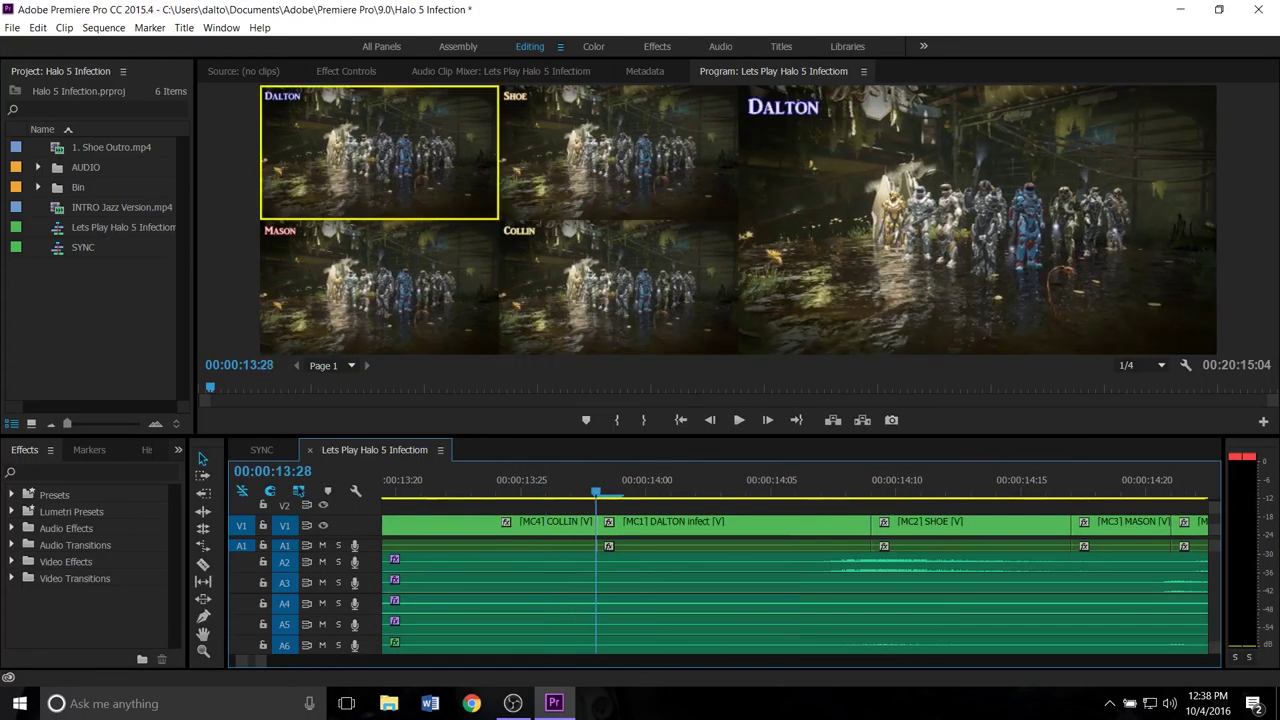
{"action": "key", "text": "minus"}
{"action": "key", "text": "minus"}
{"action": "key", "text": "minus"}
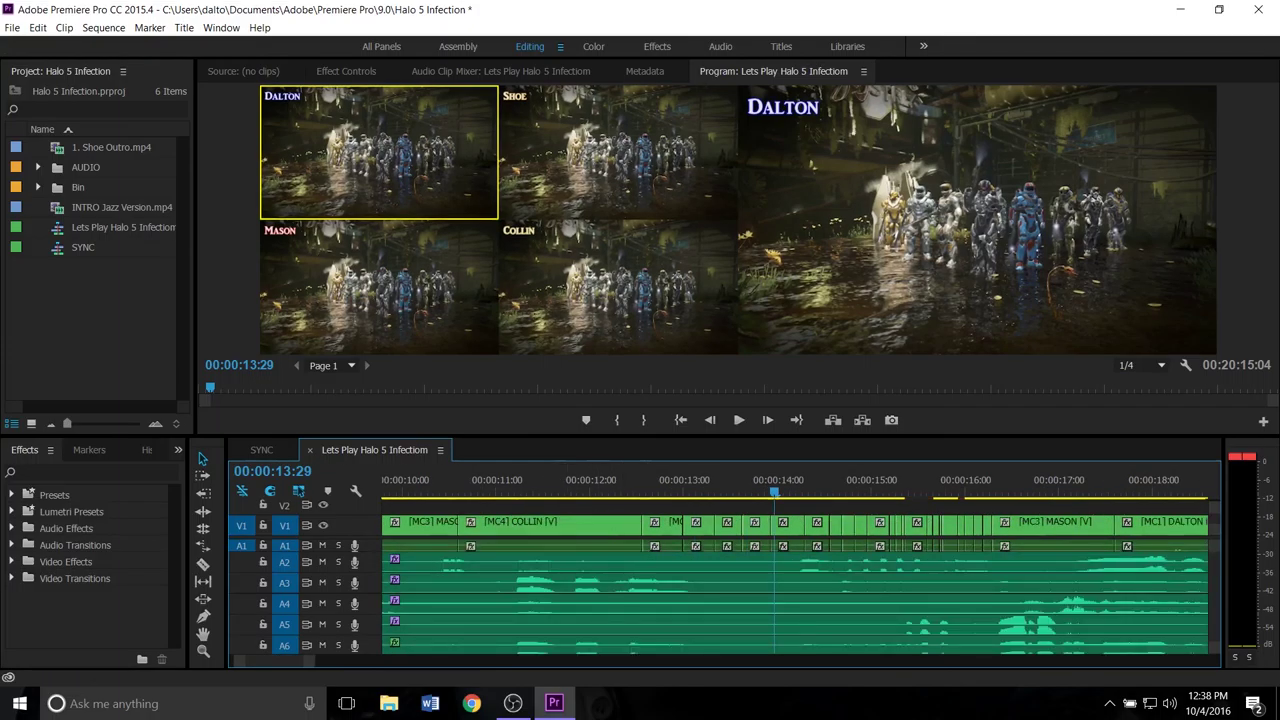
- Play through the recorded camera cuts on V1 to 00:00:19:00 and undo that live switching pass
{"action": "key", "text": "space"}
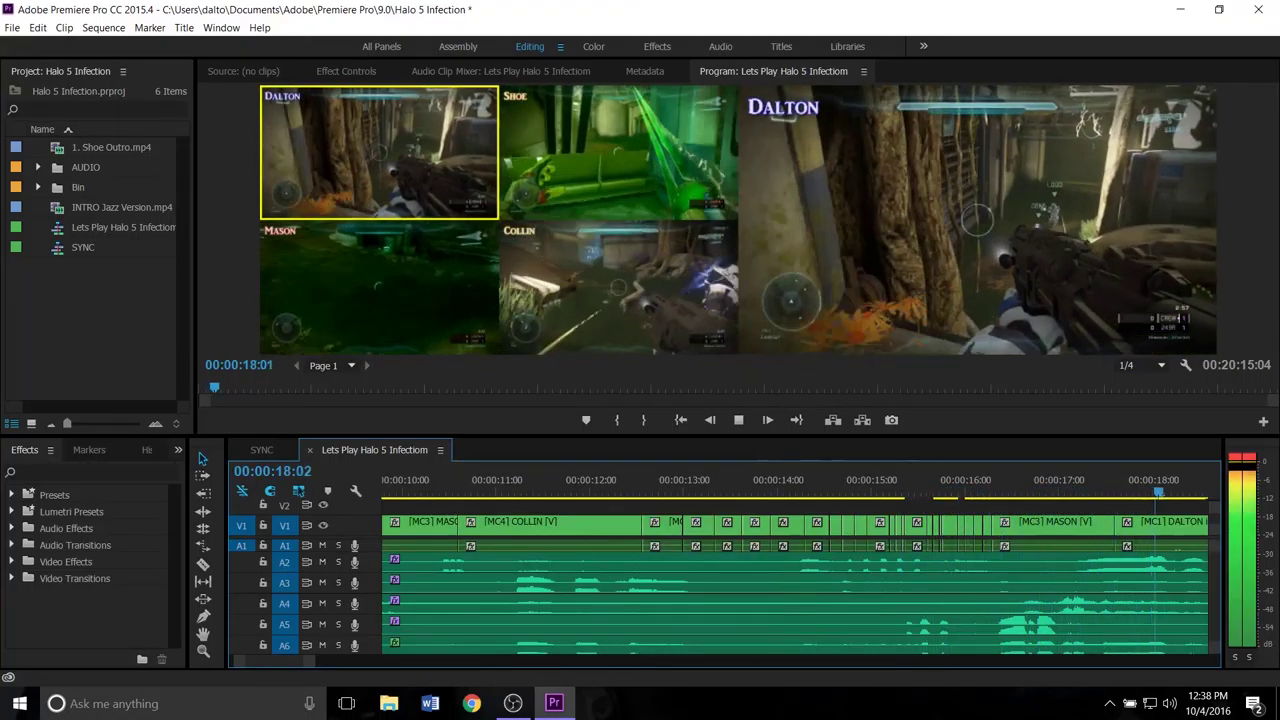
{"action": "key", "text": "space"}
{"action": "key", "text": "minus"}
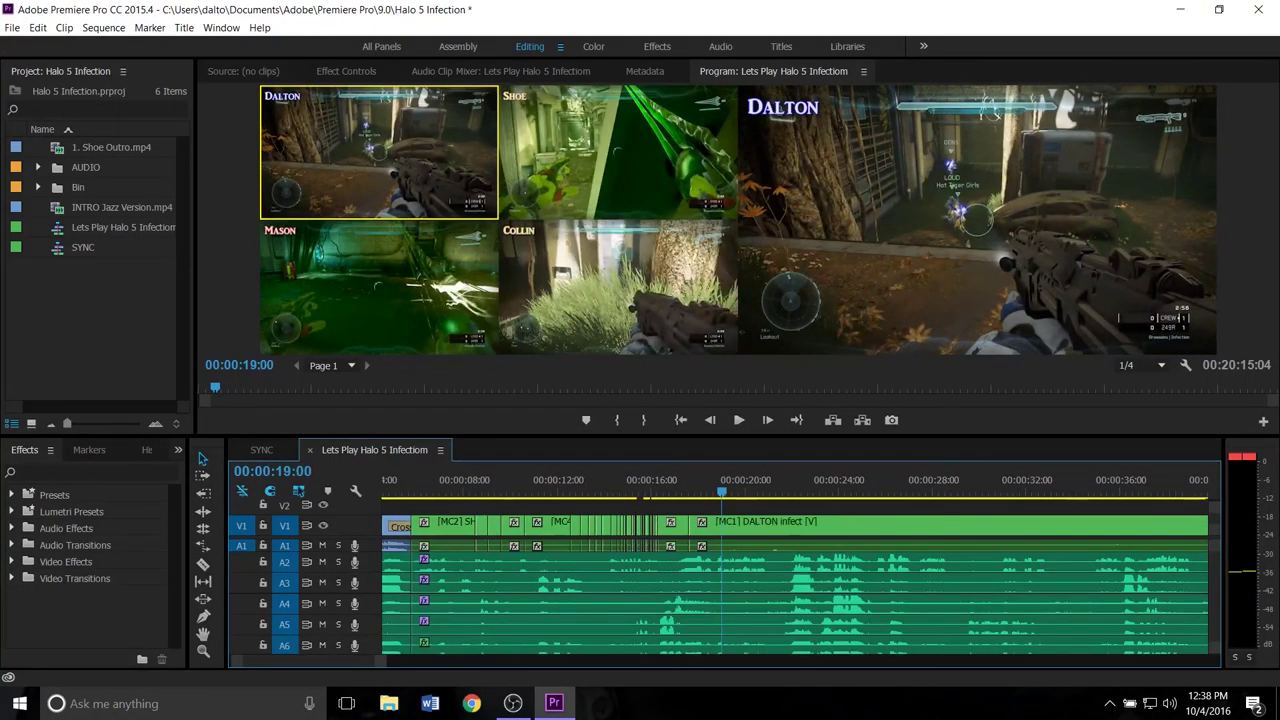
{"action": "key", "text": "ctrl+z"}
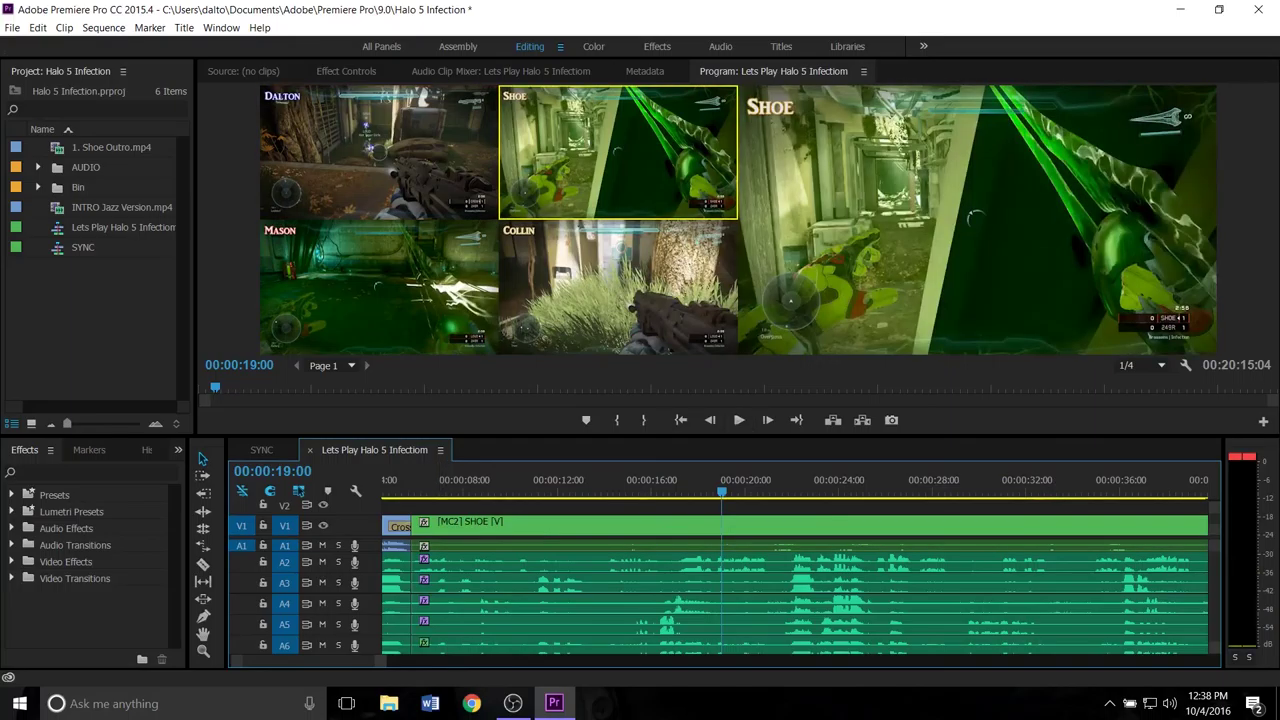
- Return the playhead to 00:00:06:00 near the start of the multi-camera clip and save the project
{"action": "key", "text": "Up"}
{"action": "key", "text": "equal"}
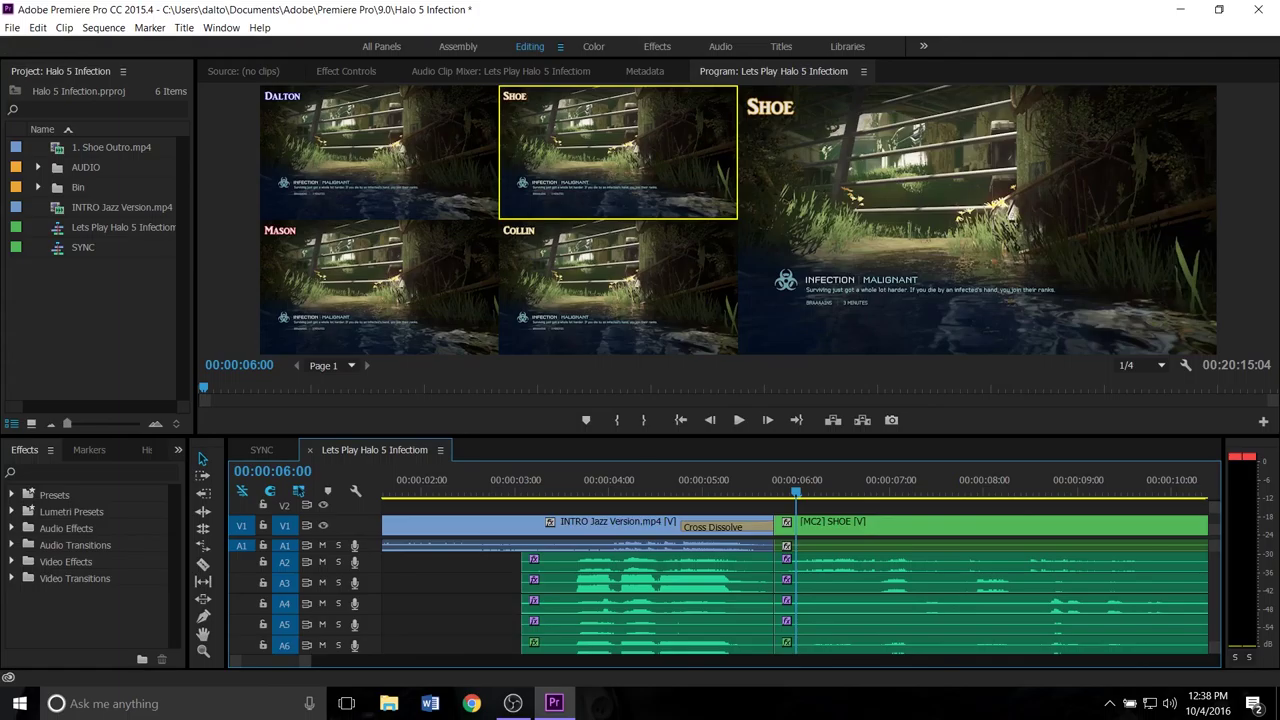
{"action": "key", "text": "ctrl+s"}
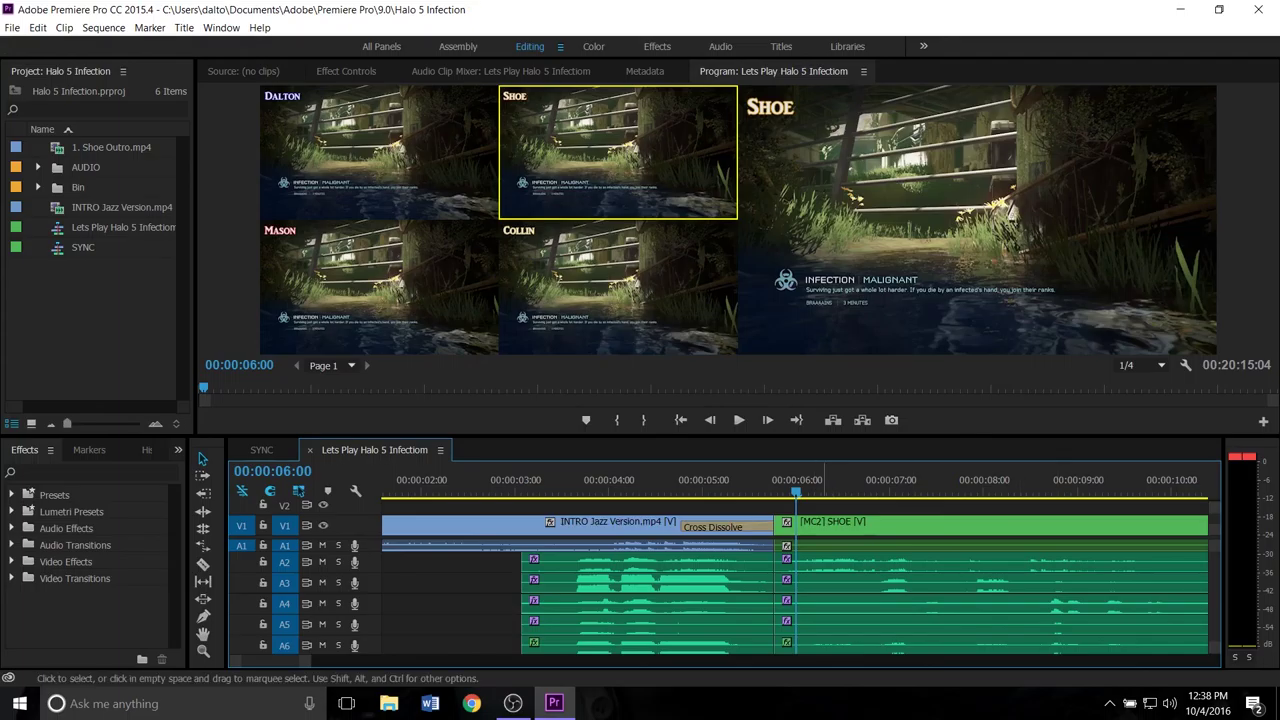
- Play from the start of the multi-camera clip, record live switches to cameras 3, 2, 1 and 3, and stop at 00:00:21:00
{"action": "key", "text": "space"}
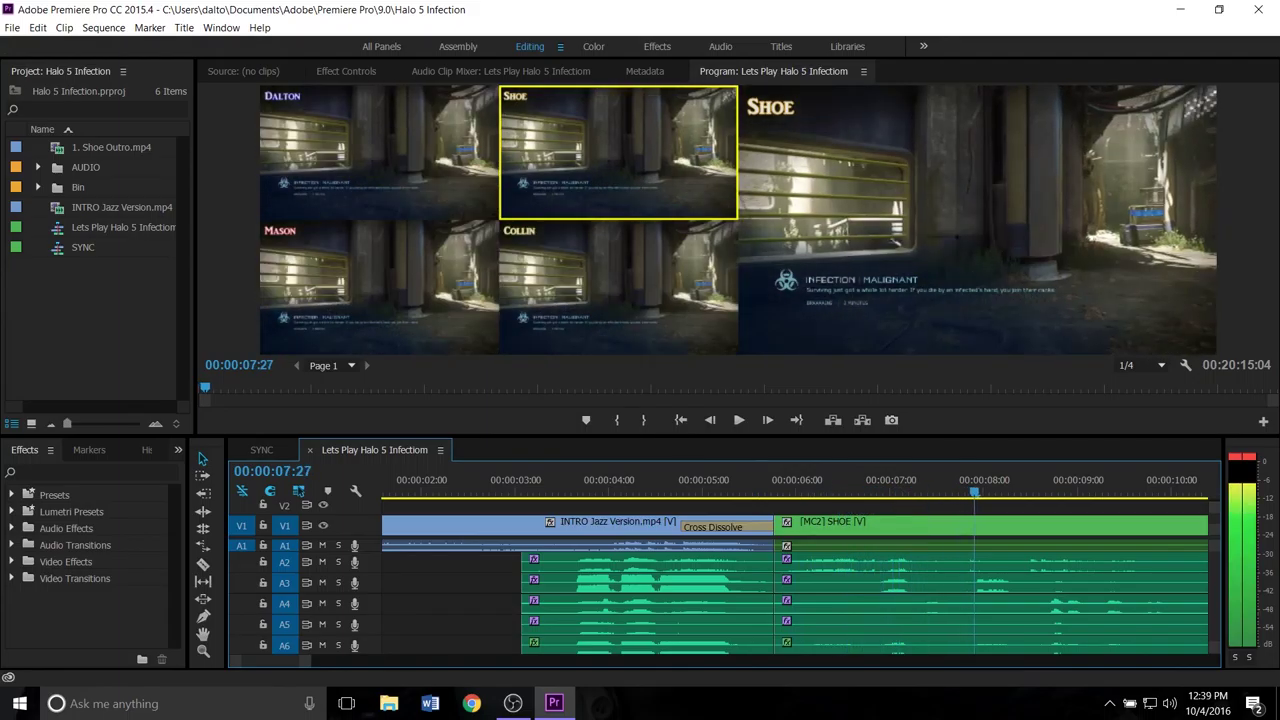
{"action": "left_click_drag", "start_coordinate": [1071, 491], "coordinate": [774, 491]}
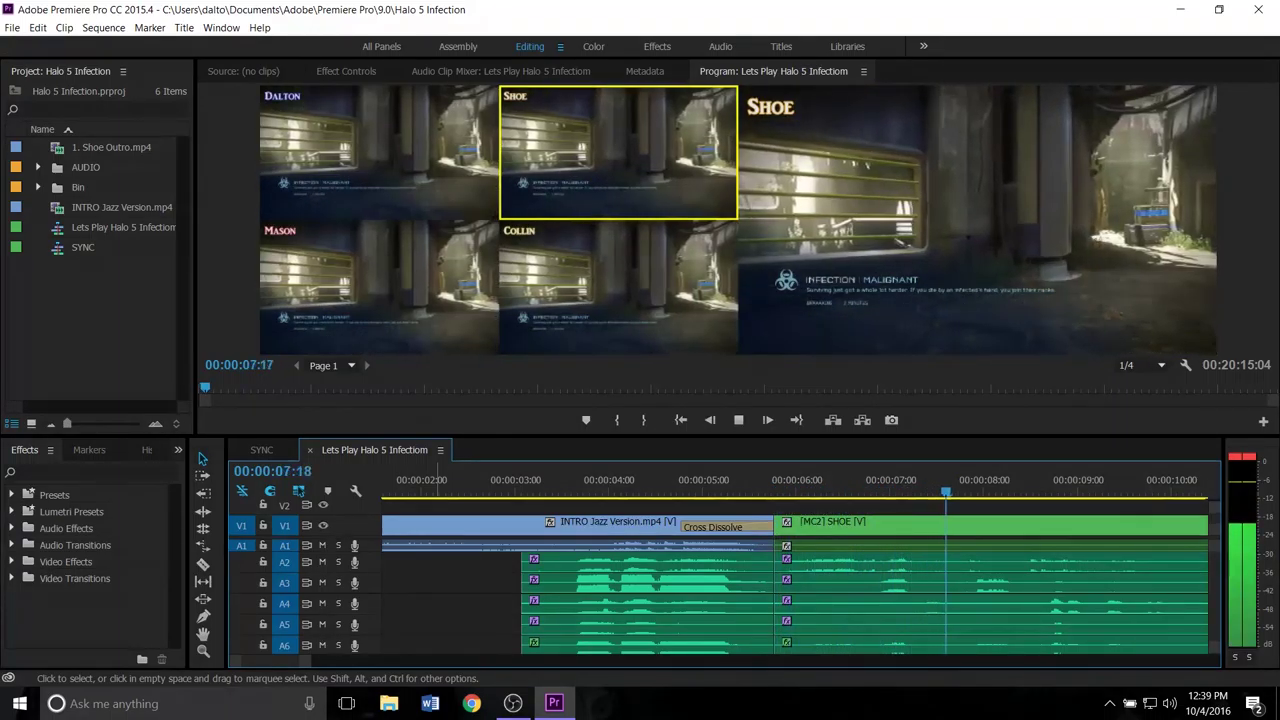
{"action": "key", "text": "3"}
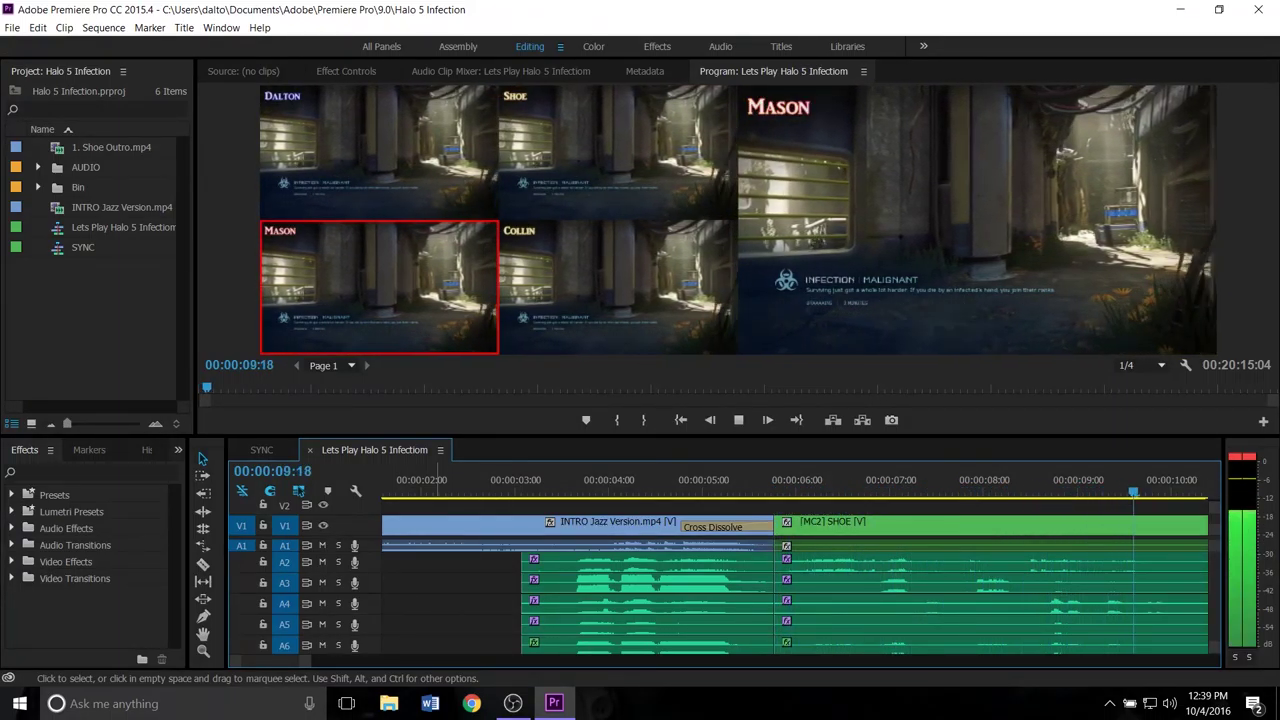
{"action": "key", "text": "2"}
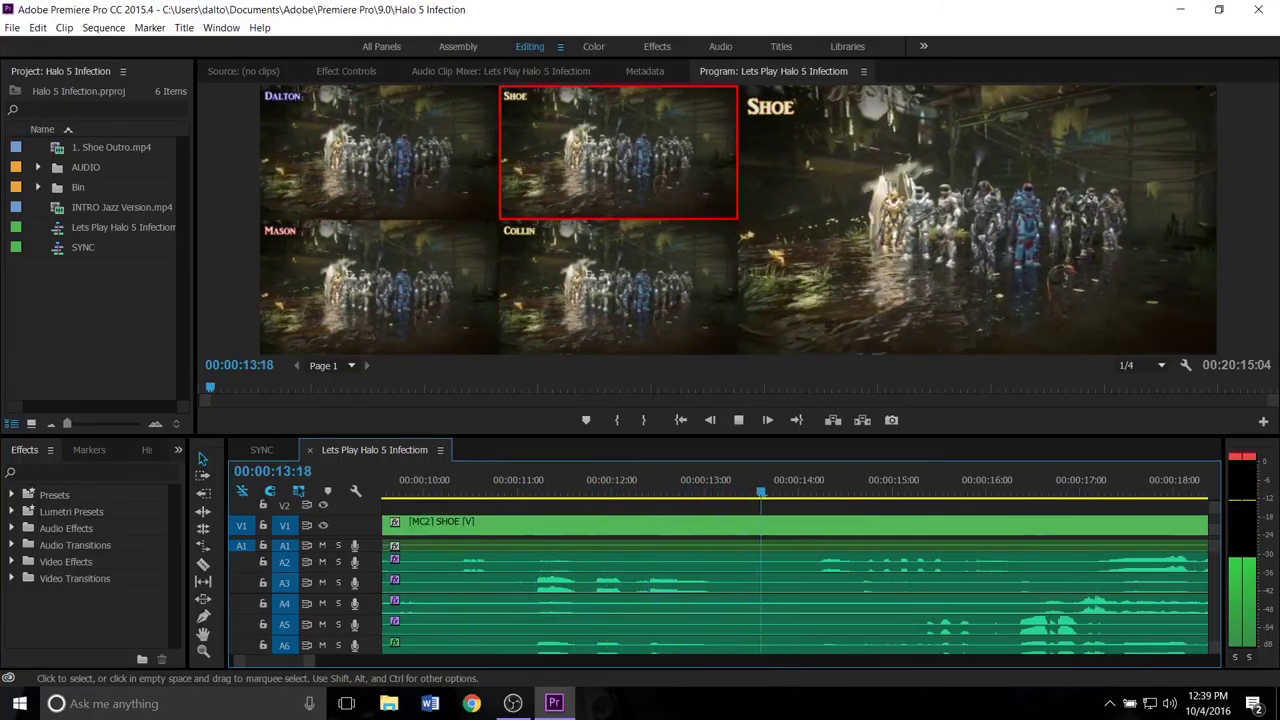
{"action": "key", "text": "1"}
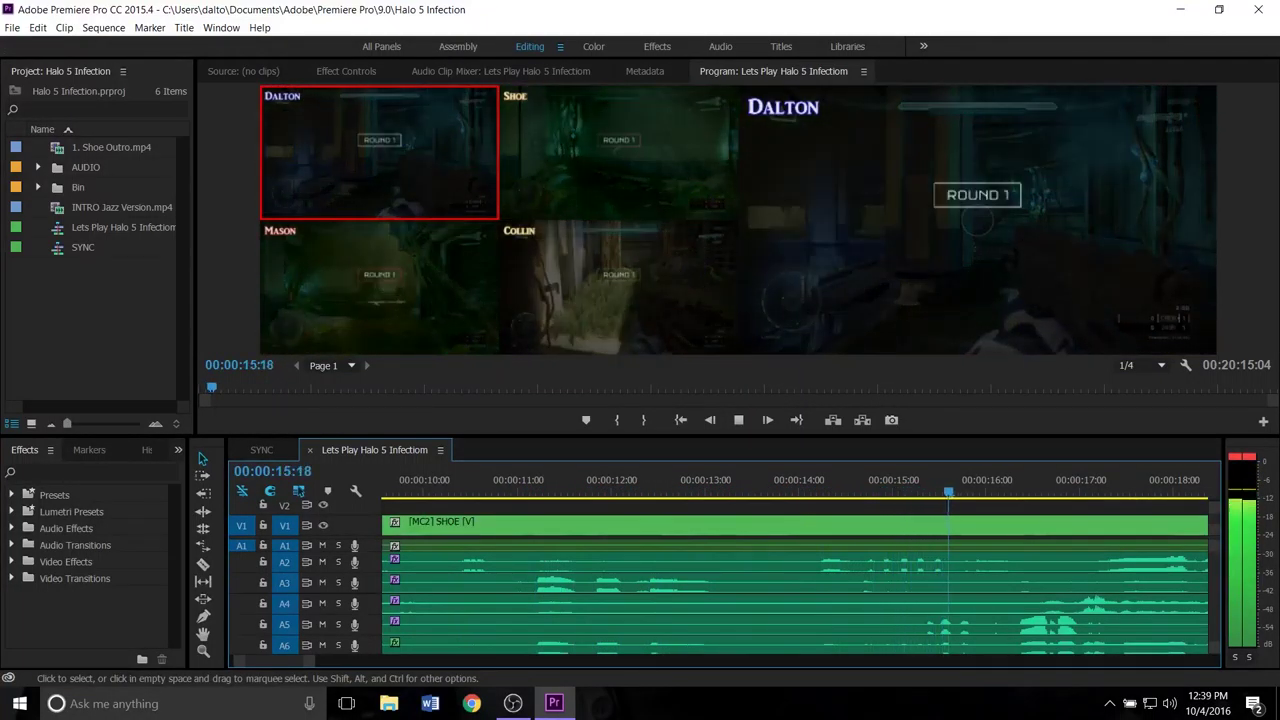
{"action": "key", "text": "3"}
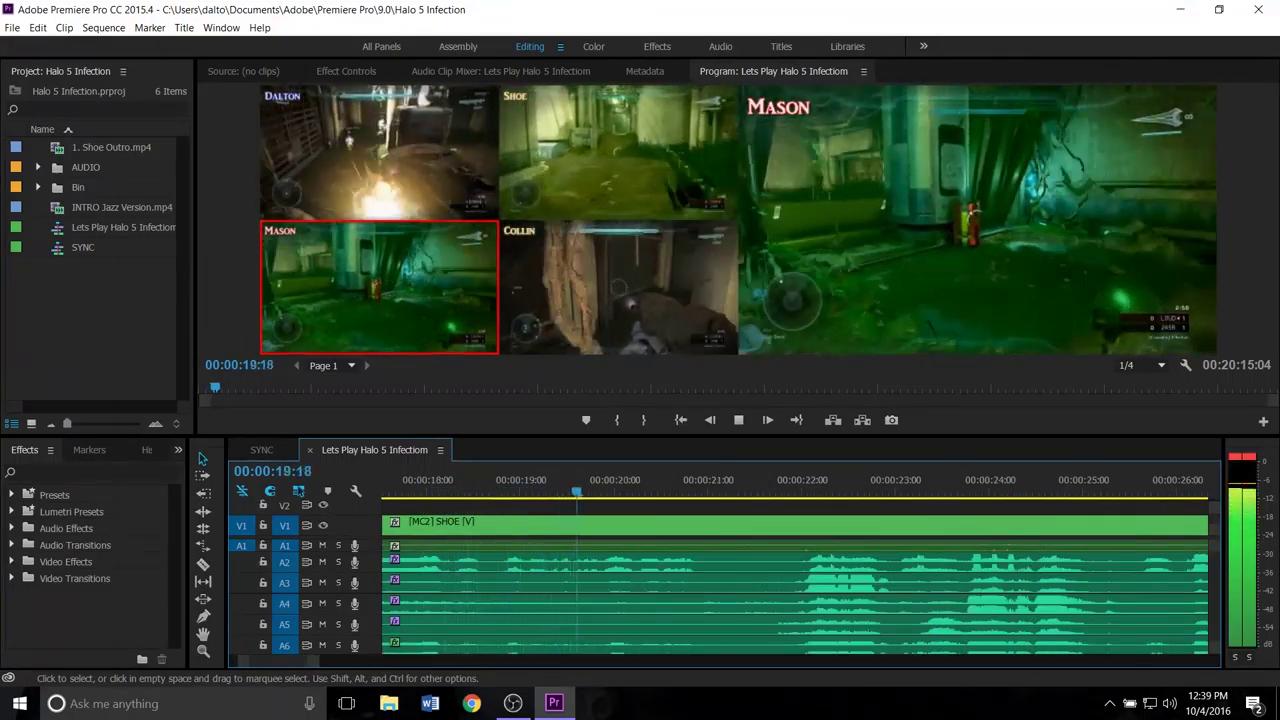
{"action": "key", "text": "space"}
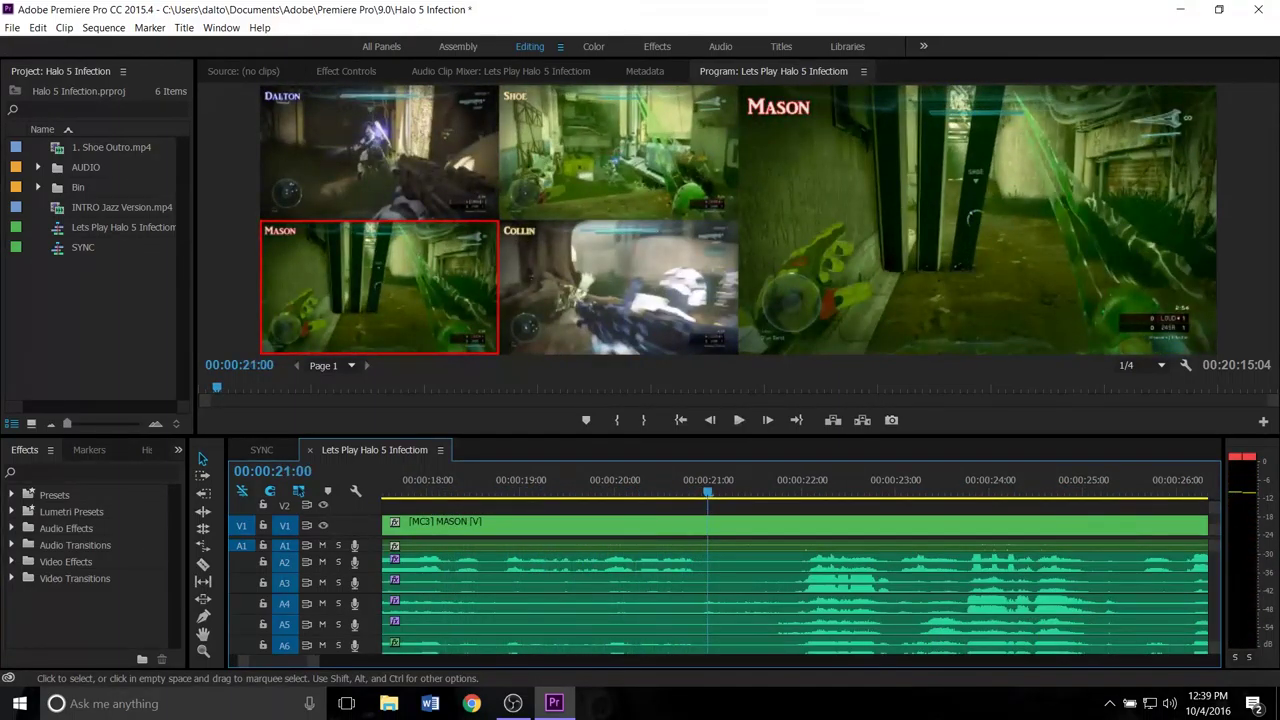
- Step frame by frame backward and forward through the camera 3 footage around 00:00:20:06
{"action": "left_click_drag", "start_coordinate": [708, 492], "coordinate": [633, 492]}
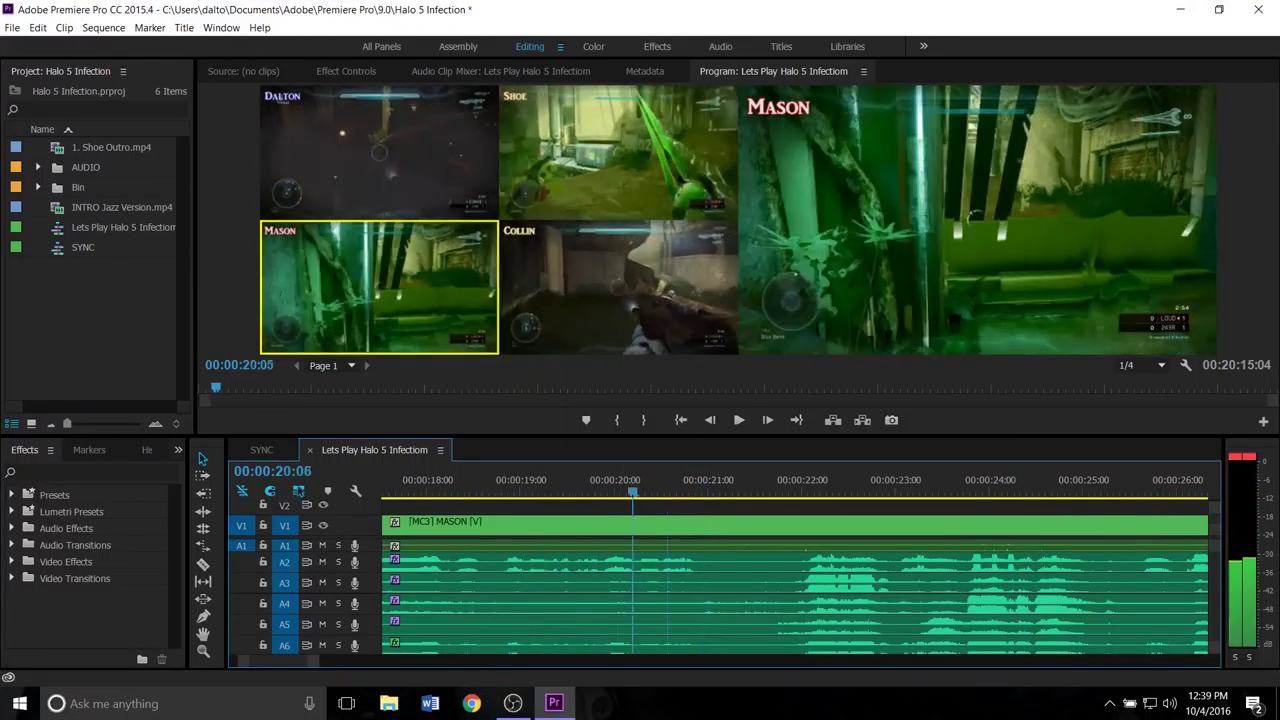
{"action": "key", "text": "Left"}
{"action": "key", "text": "Left"}
{"action": "key", "text": "Left"}
{"action": "key", "text": "Left"}
{"action": "key", "text": "Left"}
{"action": "key", "text": "Left"}
{"action": "key", "text": "Left"}
{"action": "key", "text": "Left"}
{"action": "key", "text": "Left"}
{"action": "key", "text": "Left"}
{"action": "key", "text": "Left"}
{"action": "key", "text": "Right"}
{"action": "key", "text": "Right"}
{"action": "key", "text": "Right"}
{"action": "key", "text": "Right"}
{"action": "key", "text": "Right"}
{"action": "key", "text": "Right"}
{"action": "key", "text": "Right"}
{"action": "key", "text": "Right"}
{"action": "key", "text": "Right"}
{"action": "key", "text": "Right"}
{"action": "key", "text": "Right"}
{"action": "key", "text": "Right"}
{"action": "key", "text": "Right"}
{"action": "key", "text": "Right"}
{"action": "key", "text": "Right"}
{"action": "key", "text": "Right"}
{"action": "key", "text": "Right"}
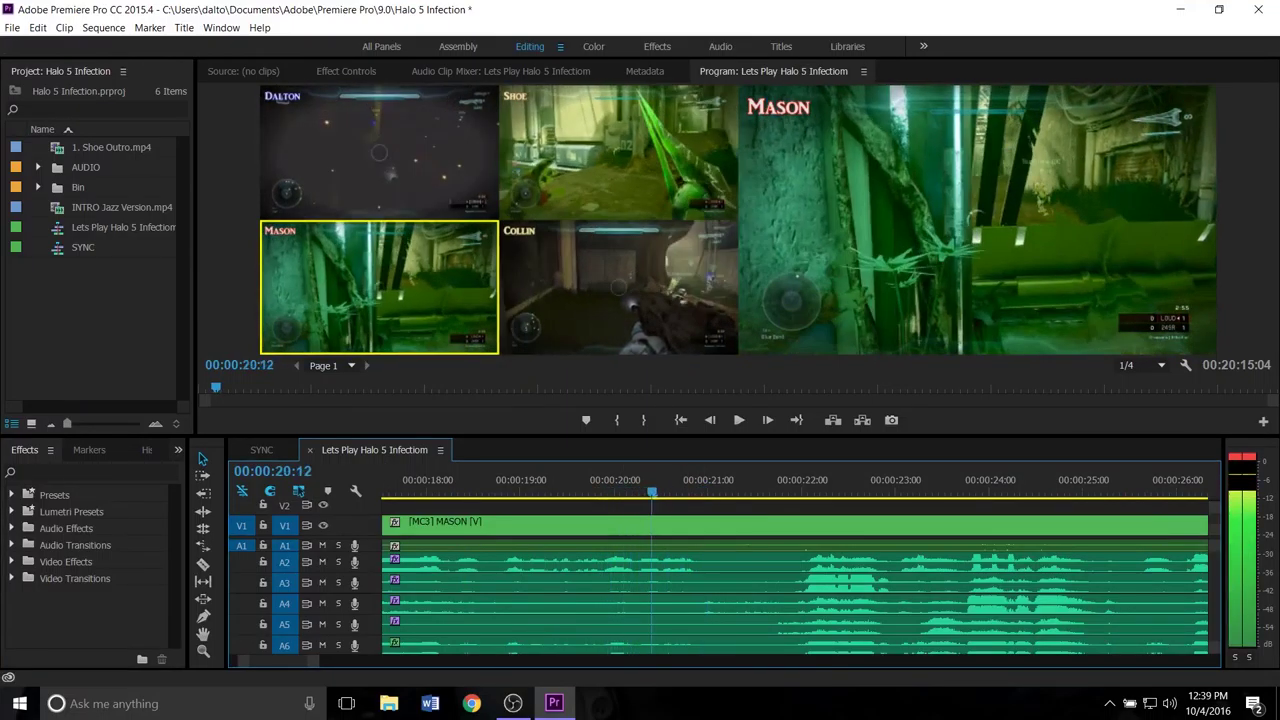
- Play in reverse through the recorded cuts on V1 and scrub back to 00:00:14:01, just before the switch to camera 1
{"action": "key", "text": "j"}
{"action": "key", "text": "j"}
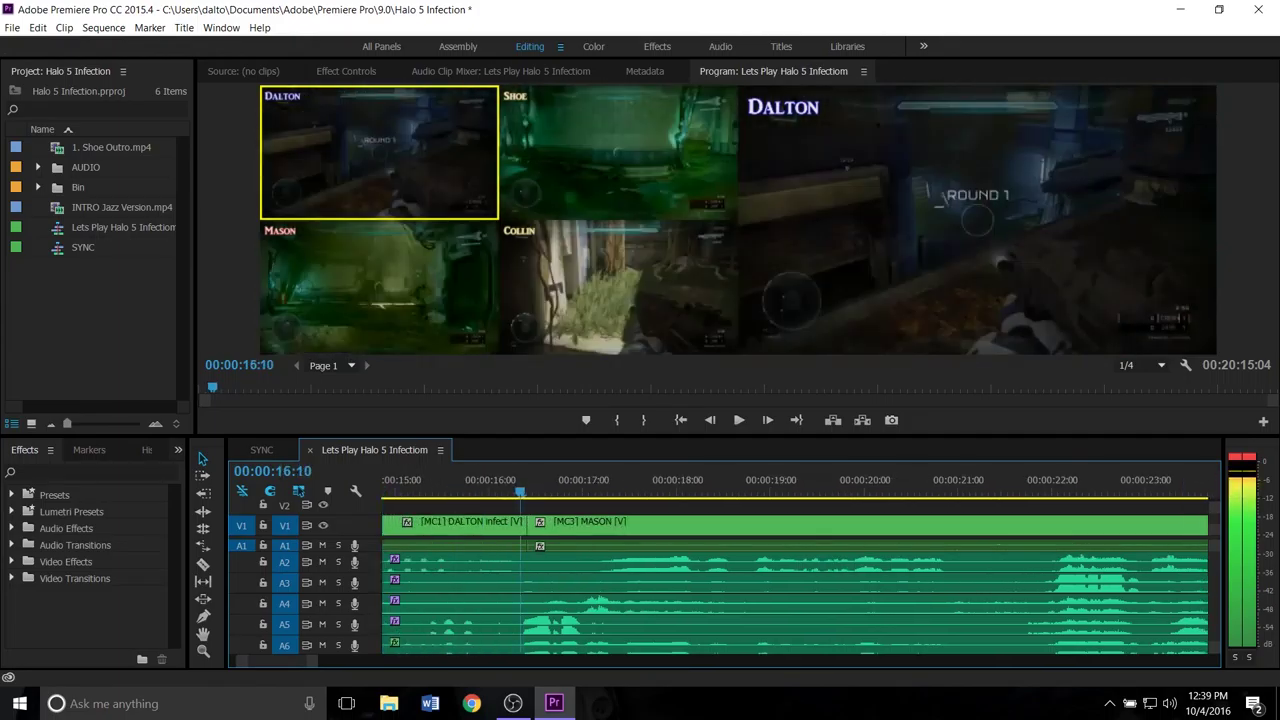
{"action": "key", "text": "k"}
{"action": "left_click_drag", "start_coordinate": [546, 492], "coordinate": [477, 492]}
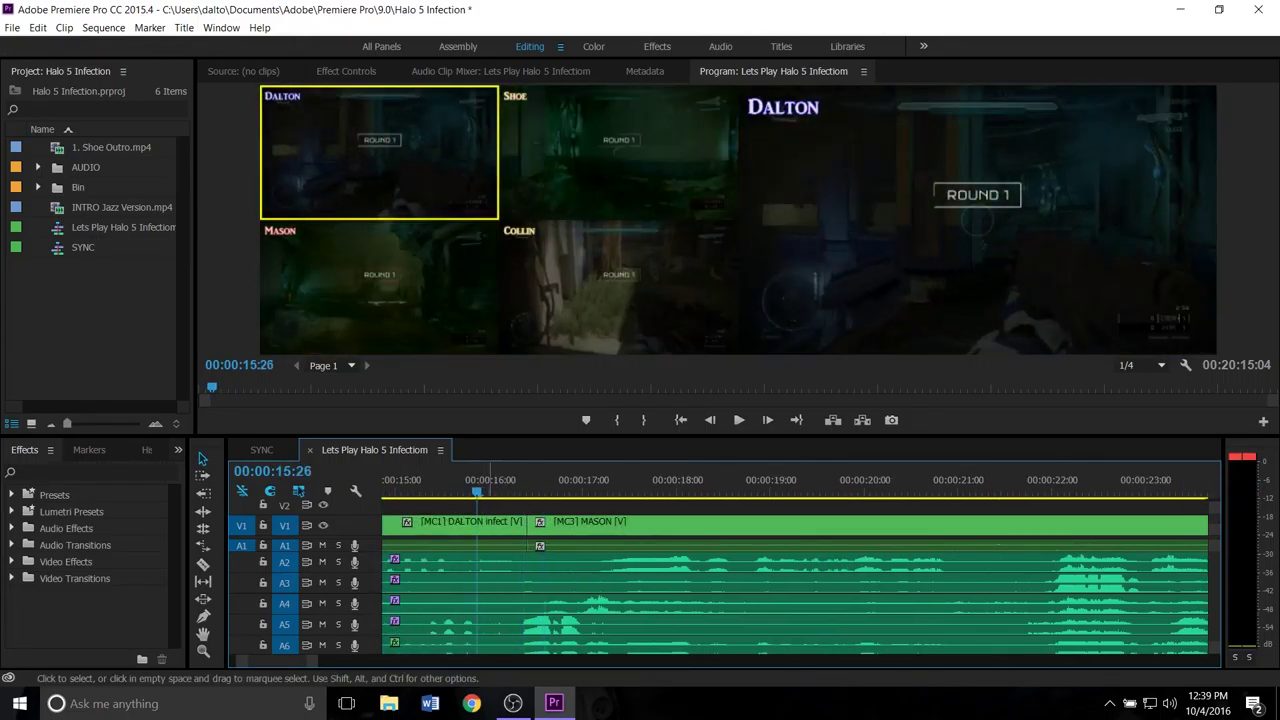
{"action": "key", "text": "minus"}
{"action": "left_click_drag", "start_coordinate": [636, 492], "coordinate": [550, 492]}
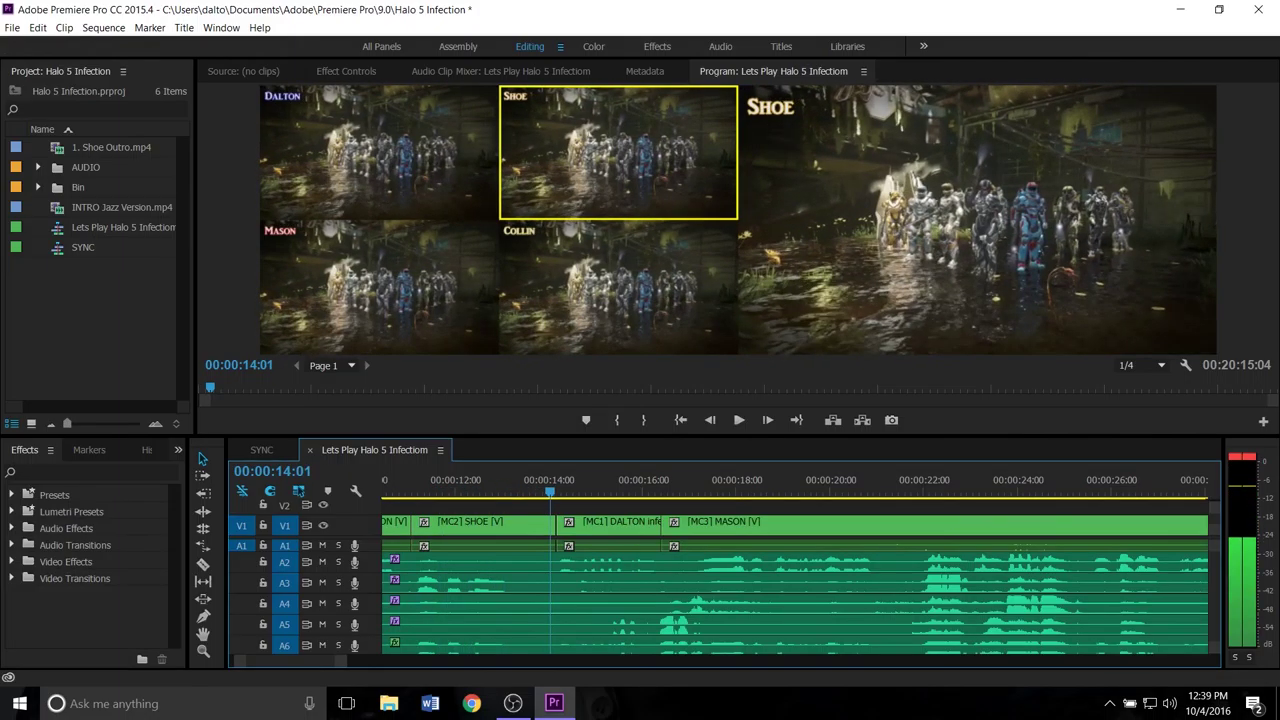
- Split the A2 audio at 00:00:14:01 and at the camera 1 to camera 3 cut, and isolate a short A5 section after 00:00:15:00
{"action": "left_click", "coordinate": [567, 563]}
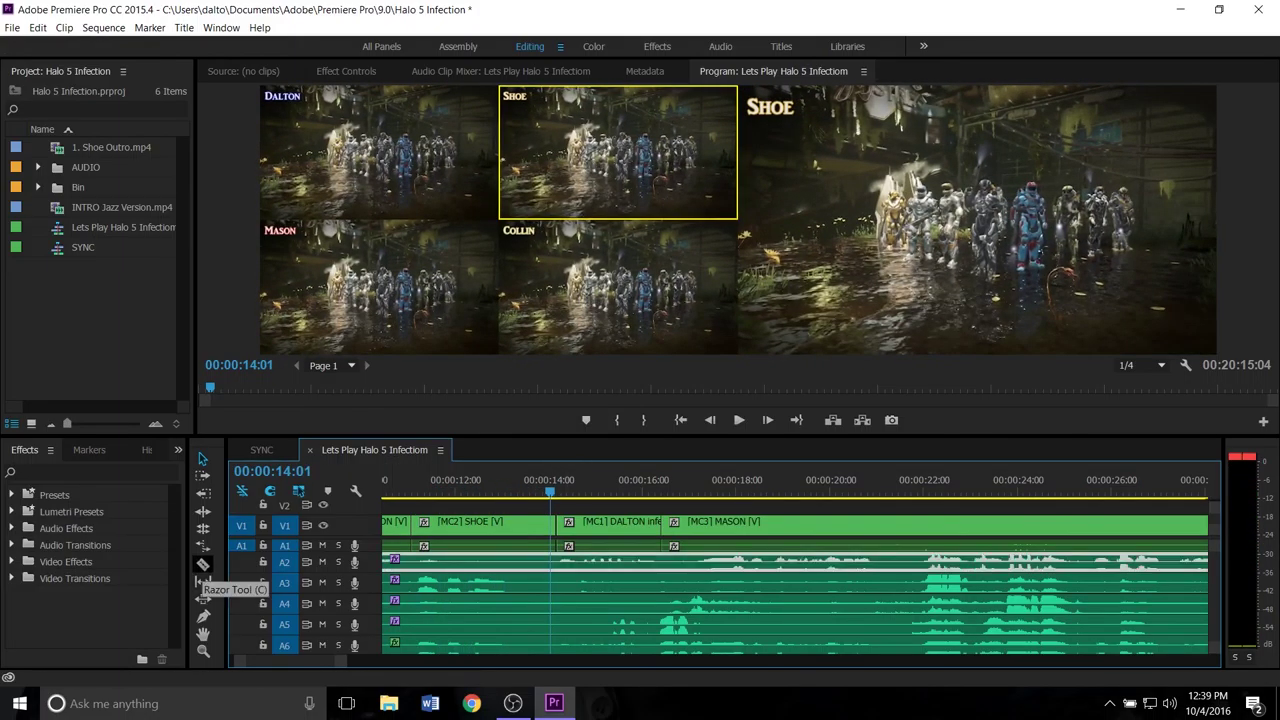
{"action": "left_click", "coordinate": [203, 565]}
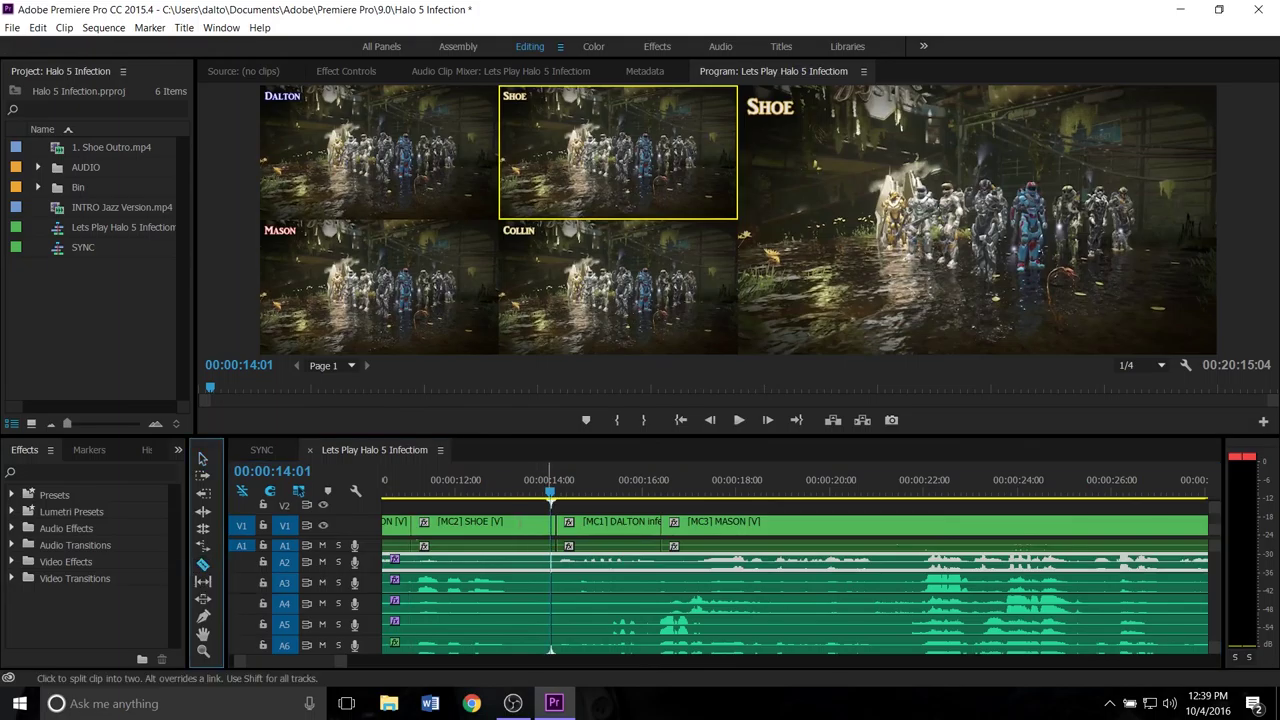
{"action": "left_click", "coordinate": [556, 562]}
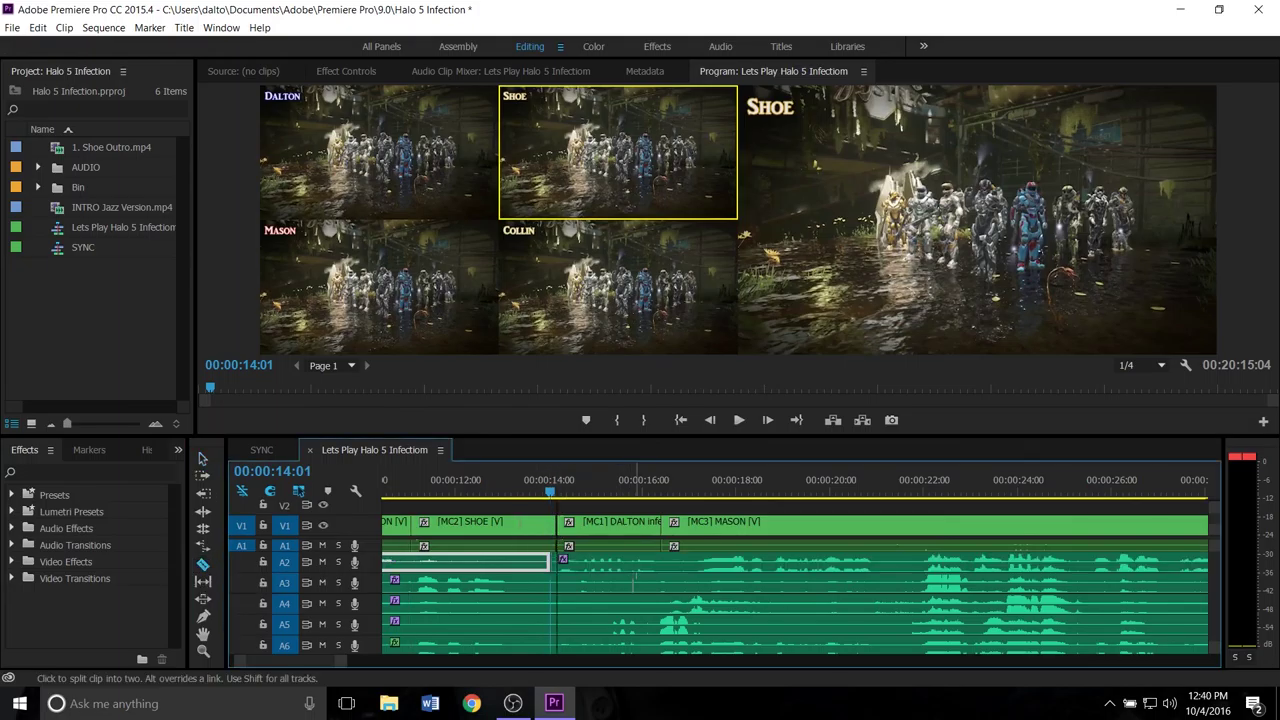
{"action": "left_click", "coordinate": [662, 562]}
{"action": "left_click", "coordinate": [660, 624]}
{"action": "left_click", "coordinate": [603, 625]}
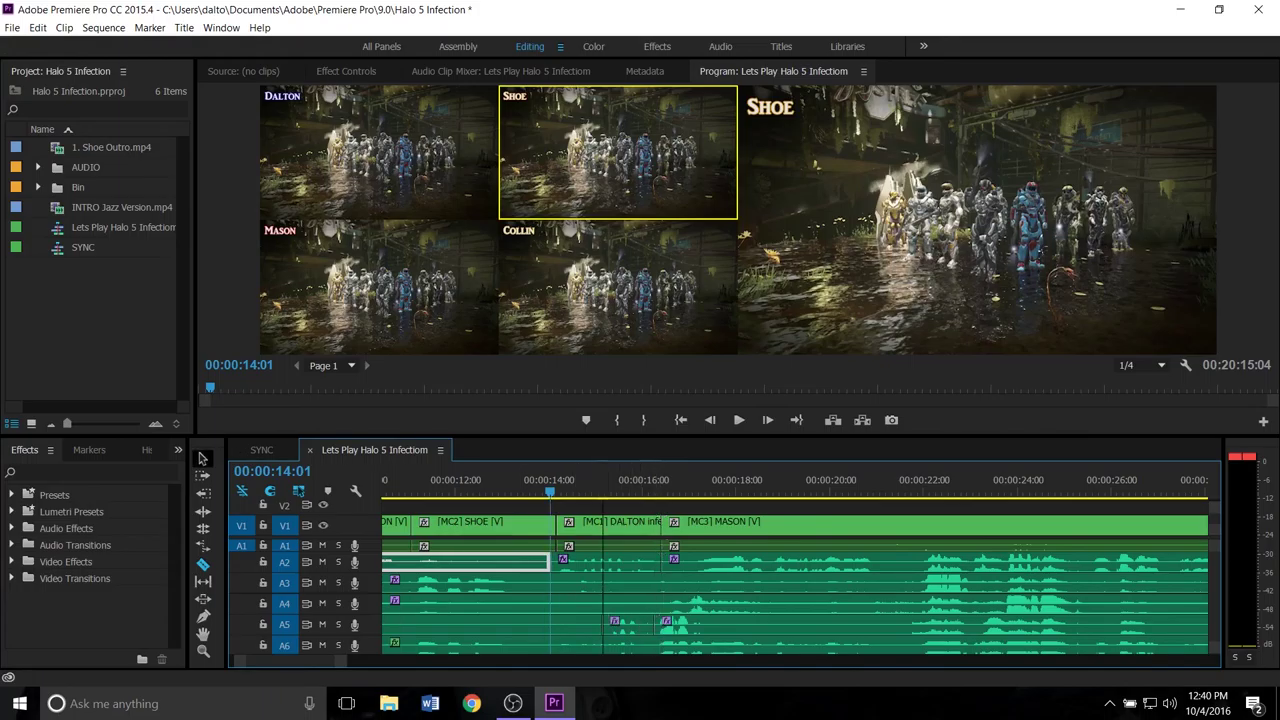
- Adjust the audio gain of the split A2 segment beneath the camera 1 clip
{"action": "left_click", "coordinate": [202, 458]}
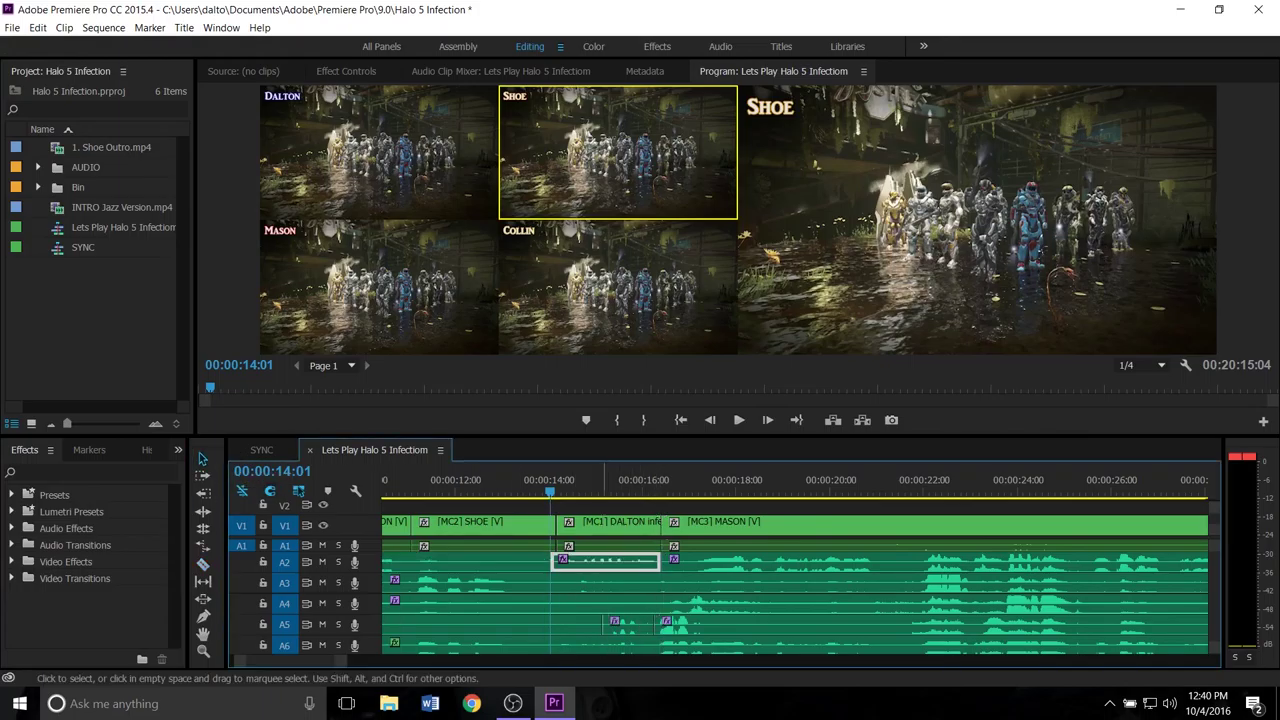
{"action": "key", "text": "Delete"}
{"action": "left_click", "coordinate": [627, 624]}
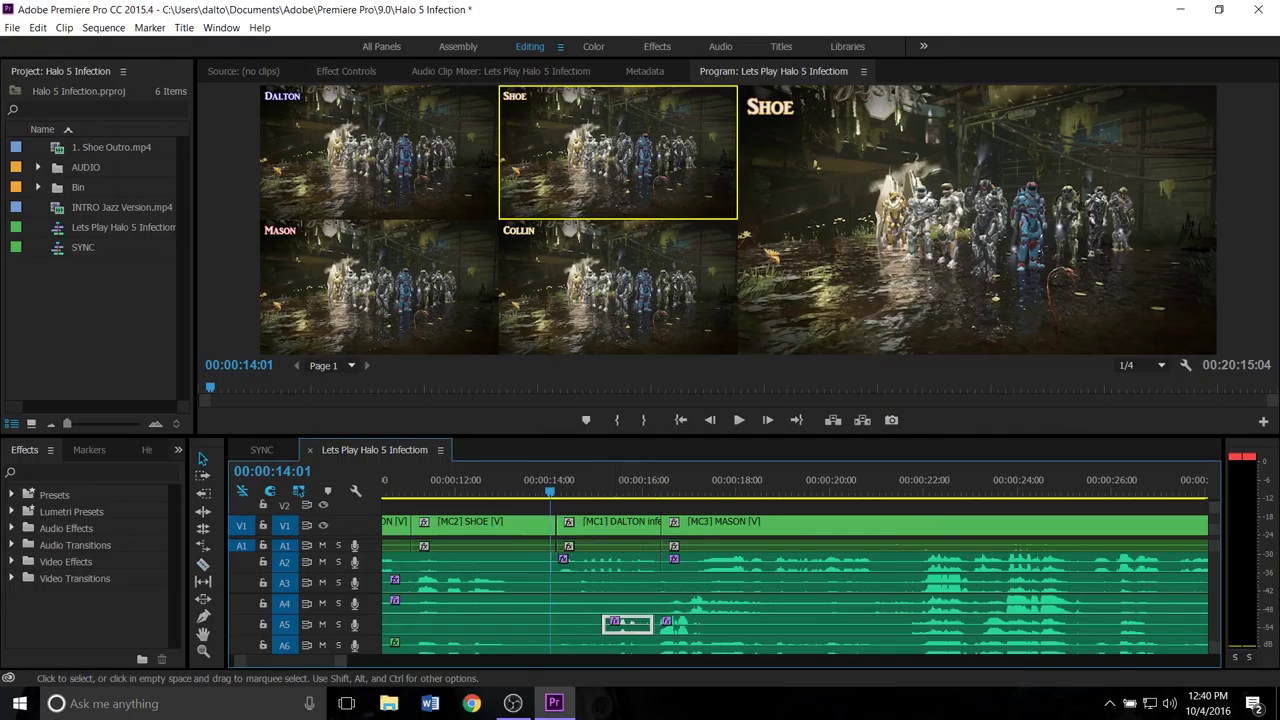
{"action": "left_click_drag", "start_coordinate": [627, 624], "coordinate": [611, 560]}
{"action": "right_click", "coordinate": [611, 560]}
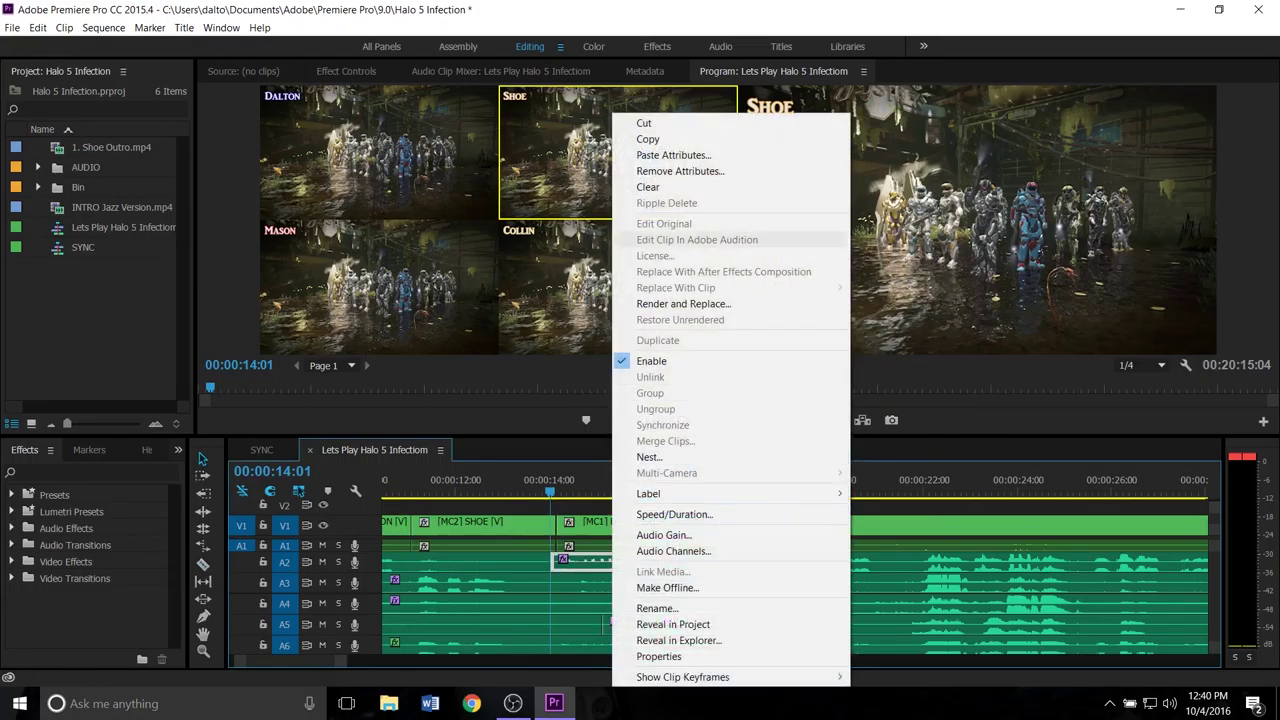
{"action": "left_click", "coordinate": [663, 535]}
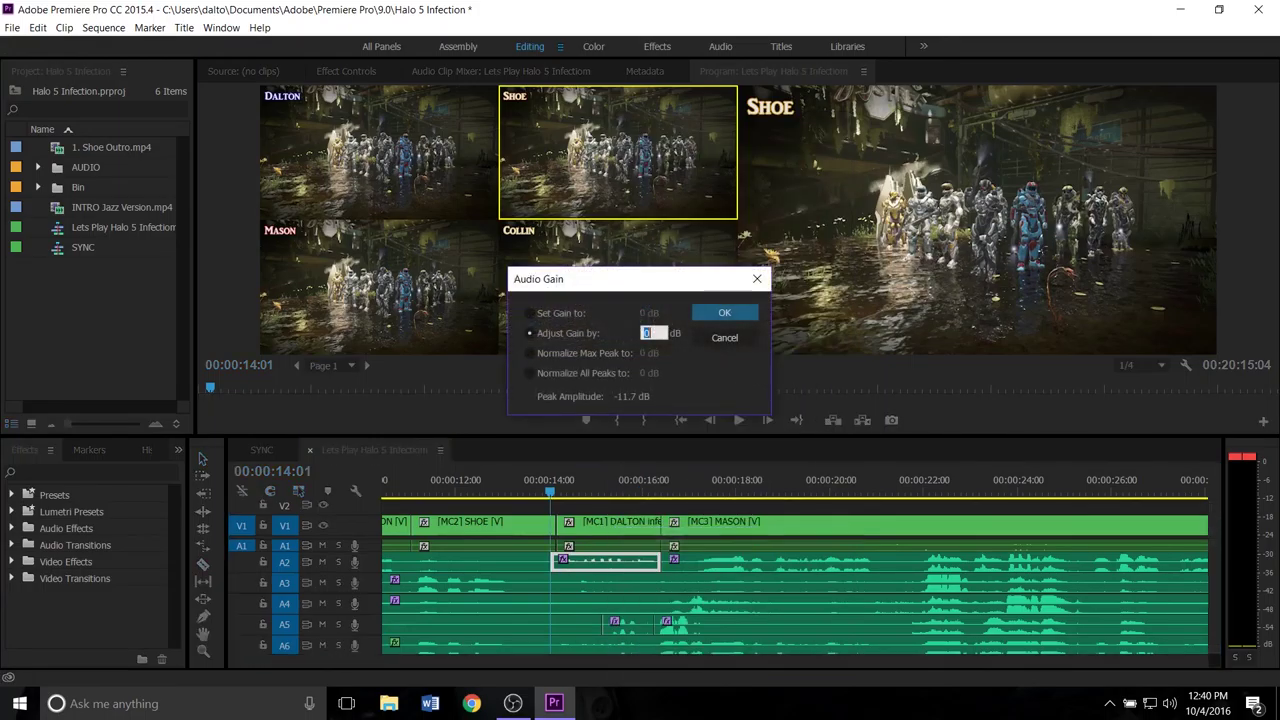
{"action": "key", "text": "Return"}
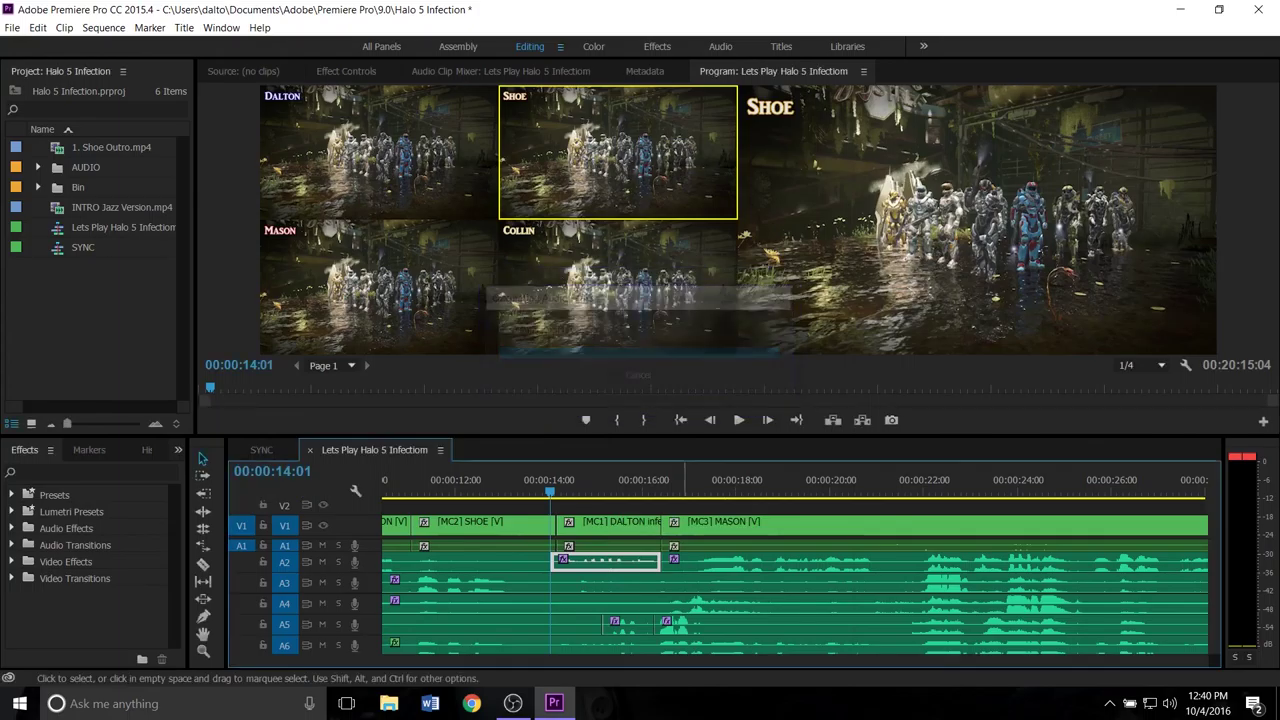
- Adjust the audio gain of the isolated A5 segment beneath the camera 1 clip
{"action": "left_click", "coordinate": [614, 622]}
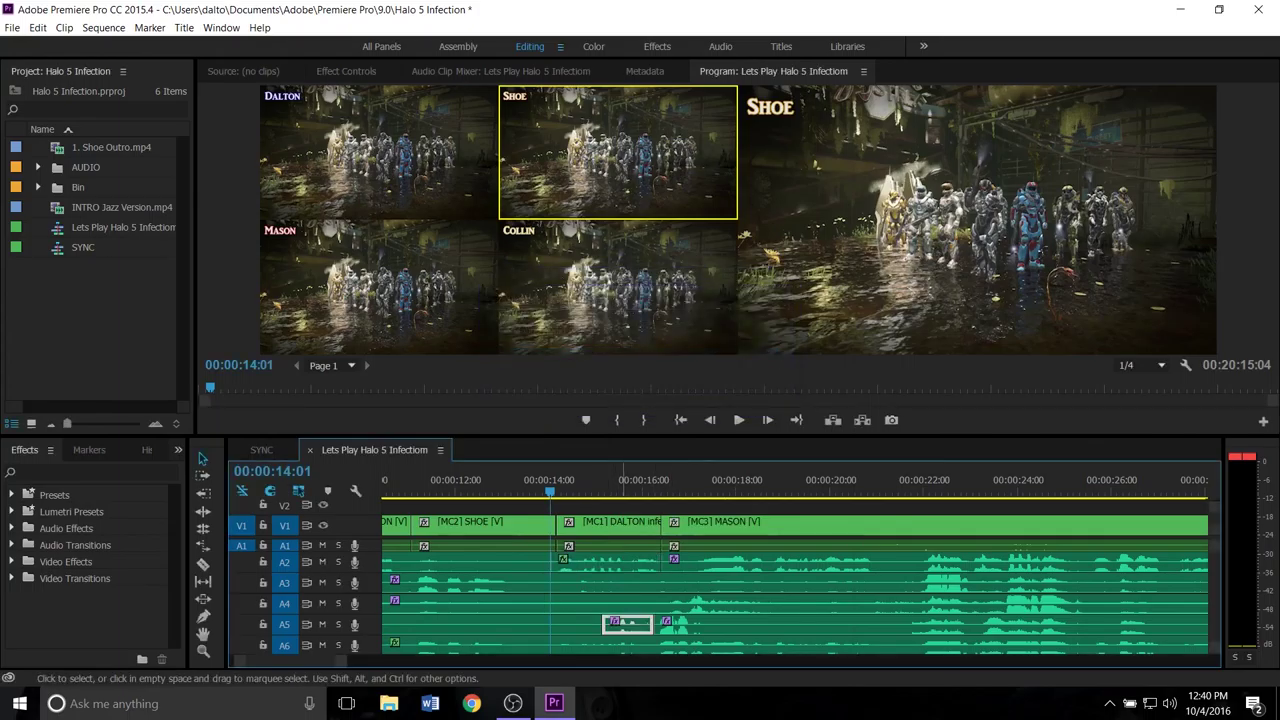
{"action": "right_click", "coordinate": [614, 622]}
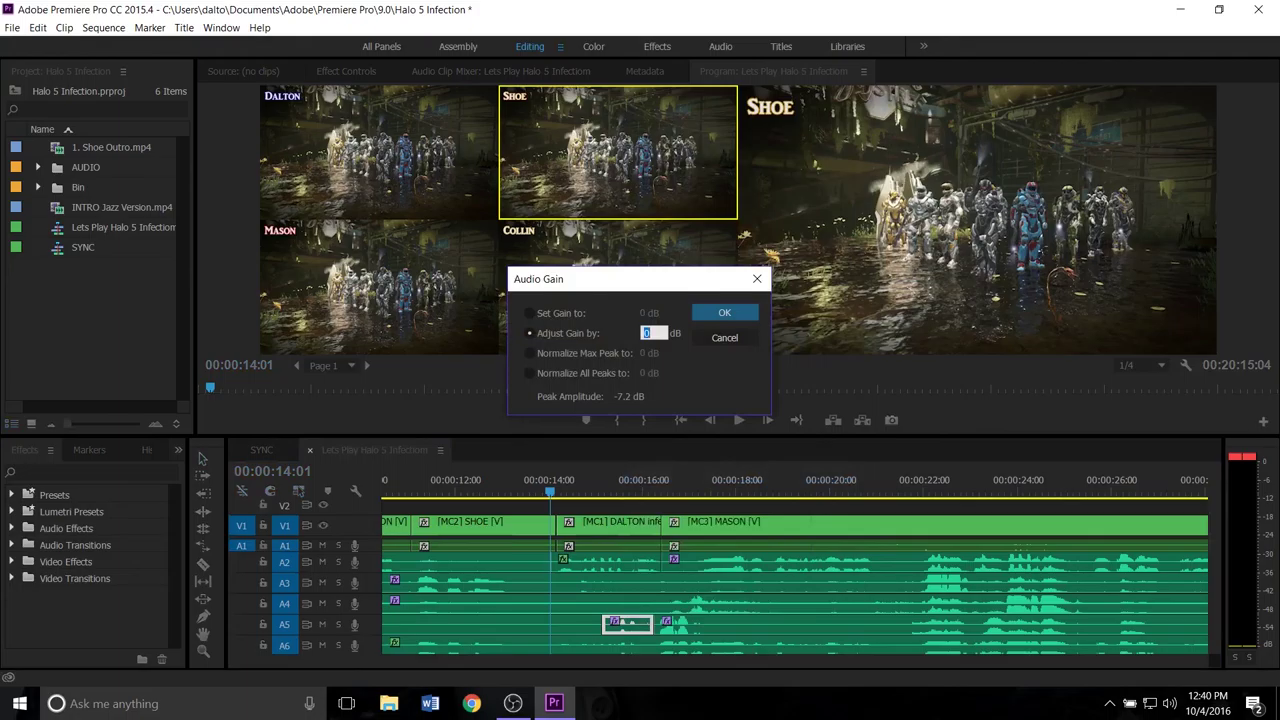
{"action": "key", "text": "Return"}
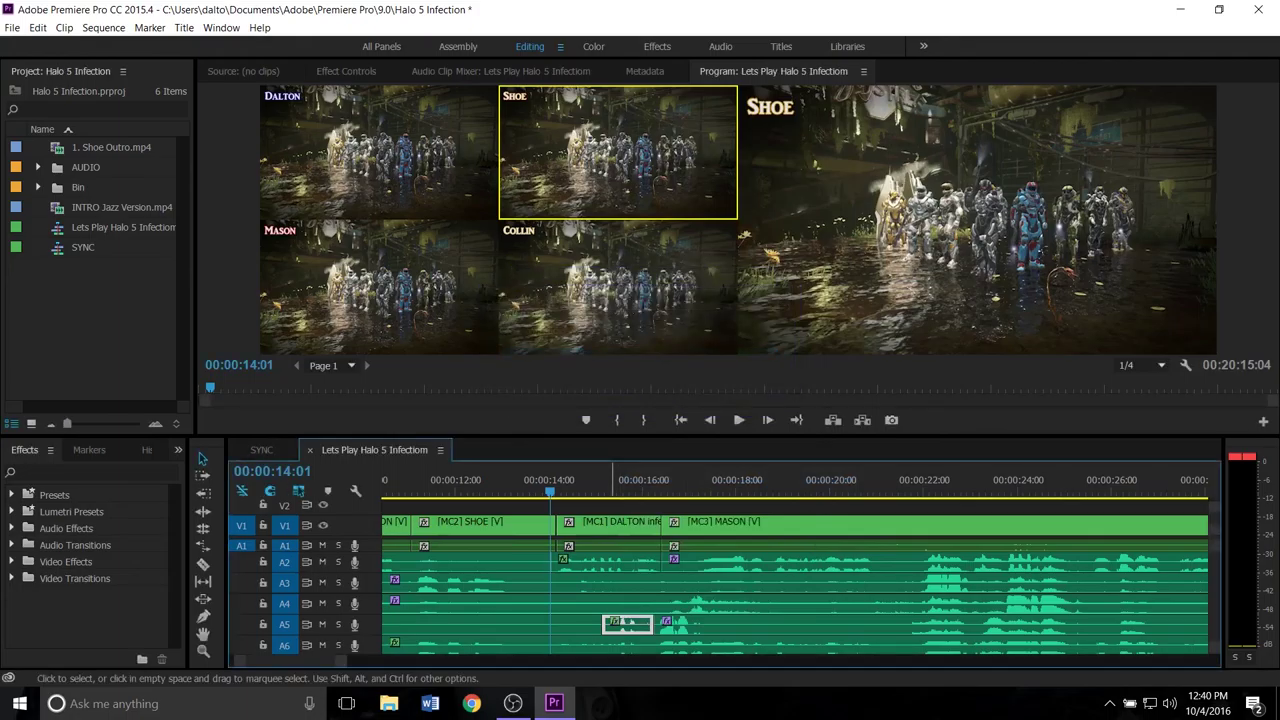
- Play from 00:00:14:01, record a live switch to camera 1 shortly after 00:00:18:00, and stop at 00:00:21:25
{"action": "key", "text": "space"}
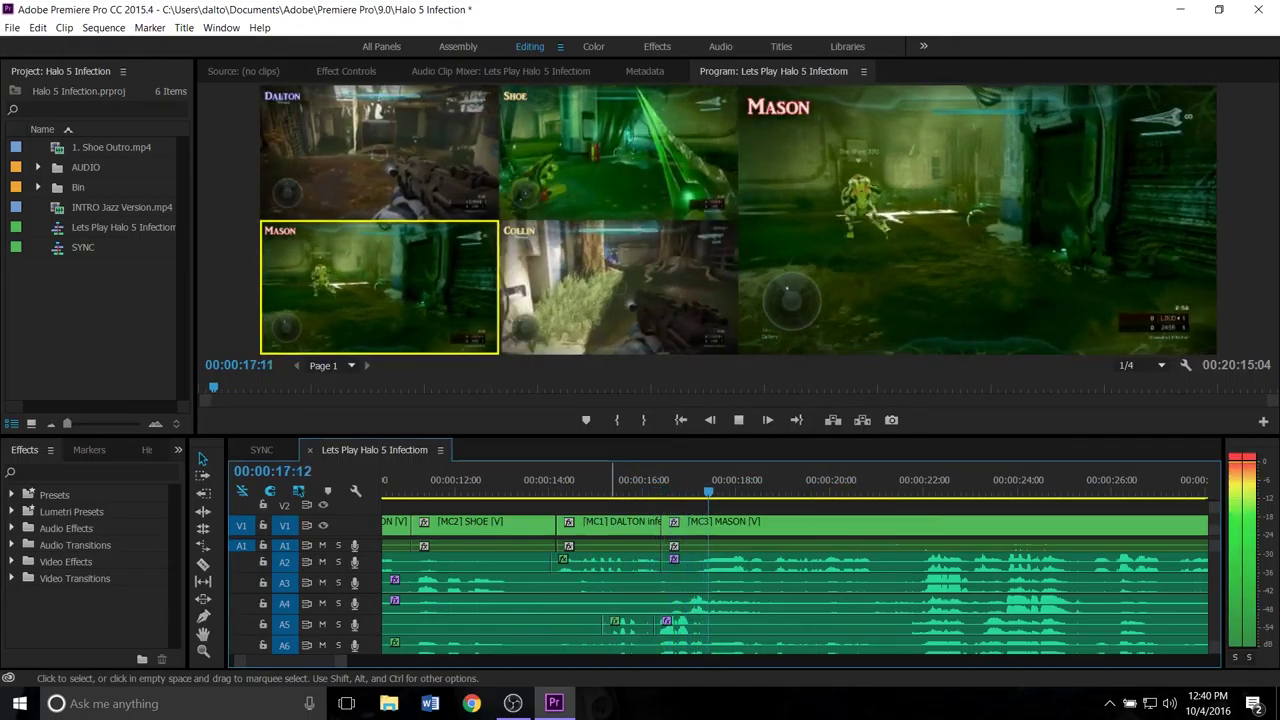
{"action": "key", "text": "1"}
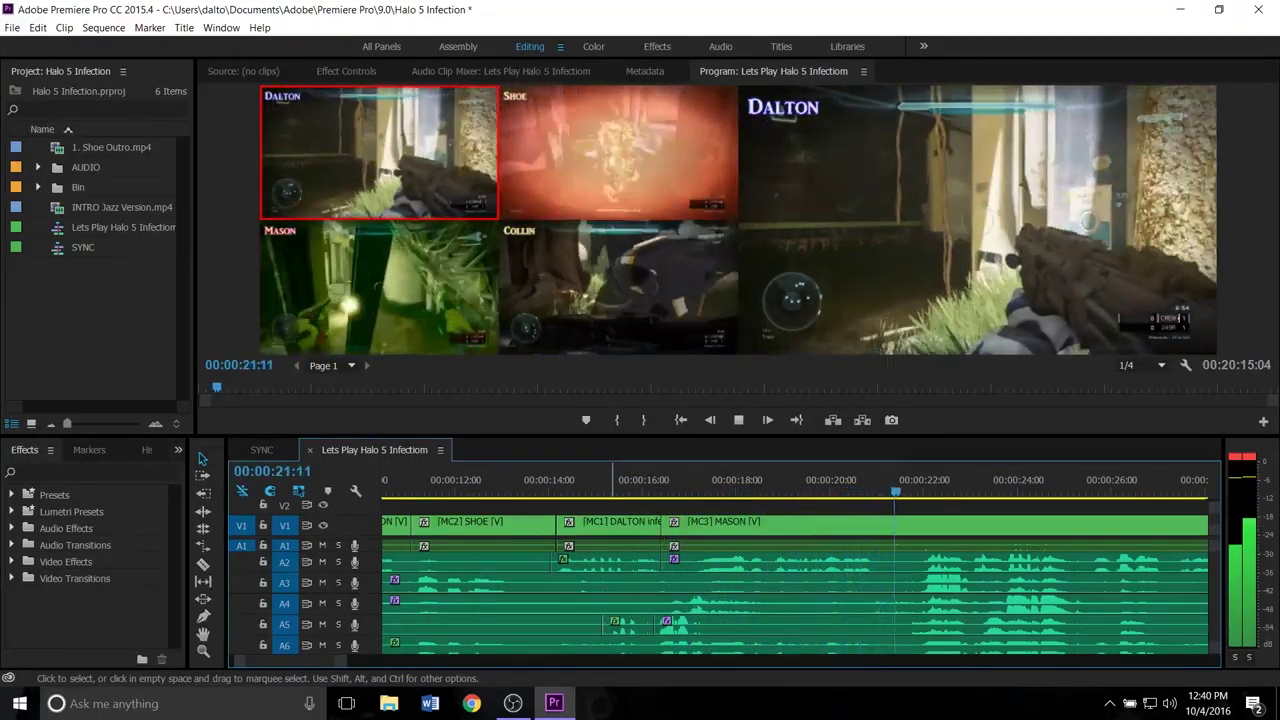
{"action": "key", "text": "space"}
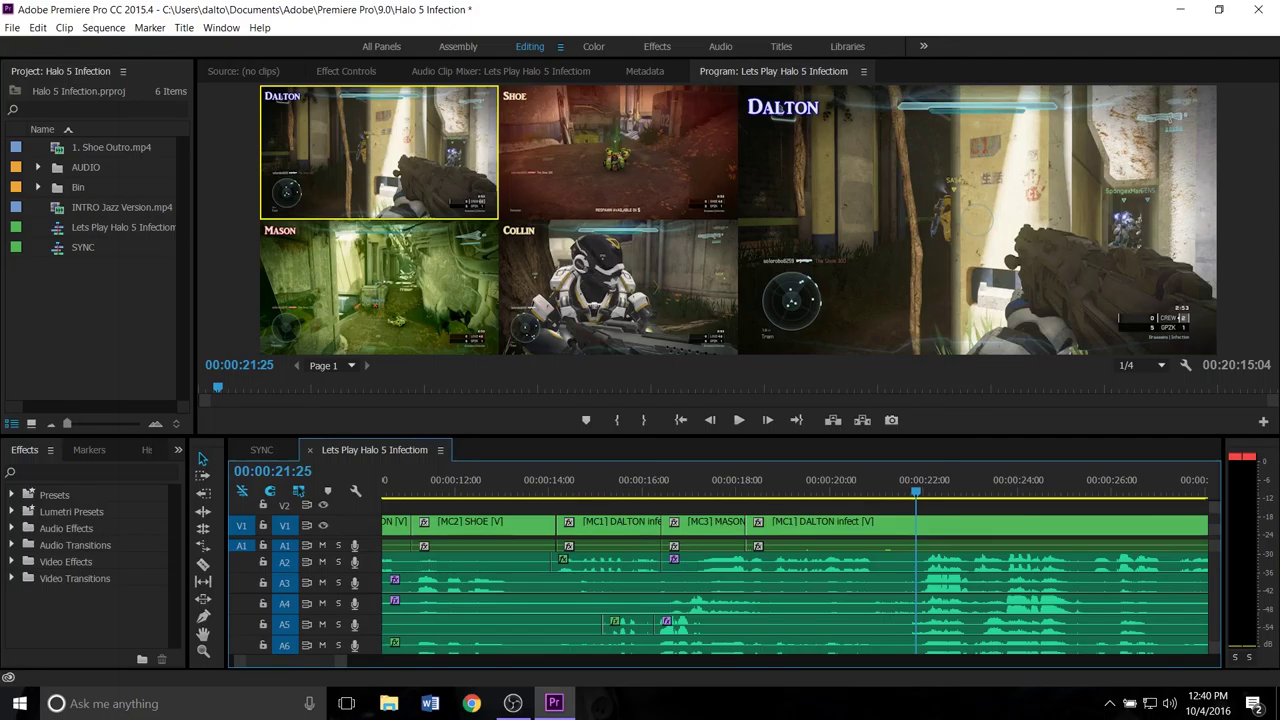
- Review the footage after the new camera 1 cut, scrubbing and playing between 00:00:20:05 and 00:00:18:21
{"action": "left_click_drag", "start_coordinate": [916, 490], "coordinate": [812, 490]}
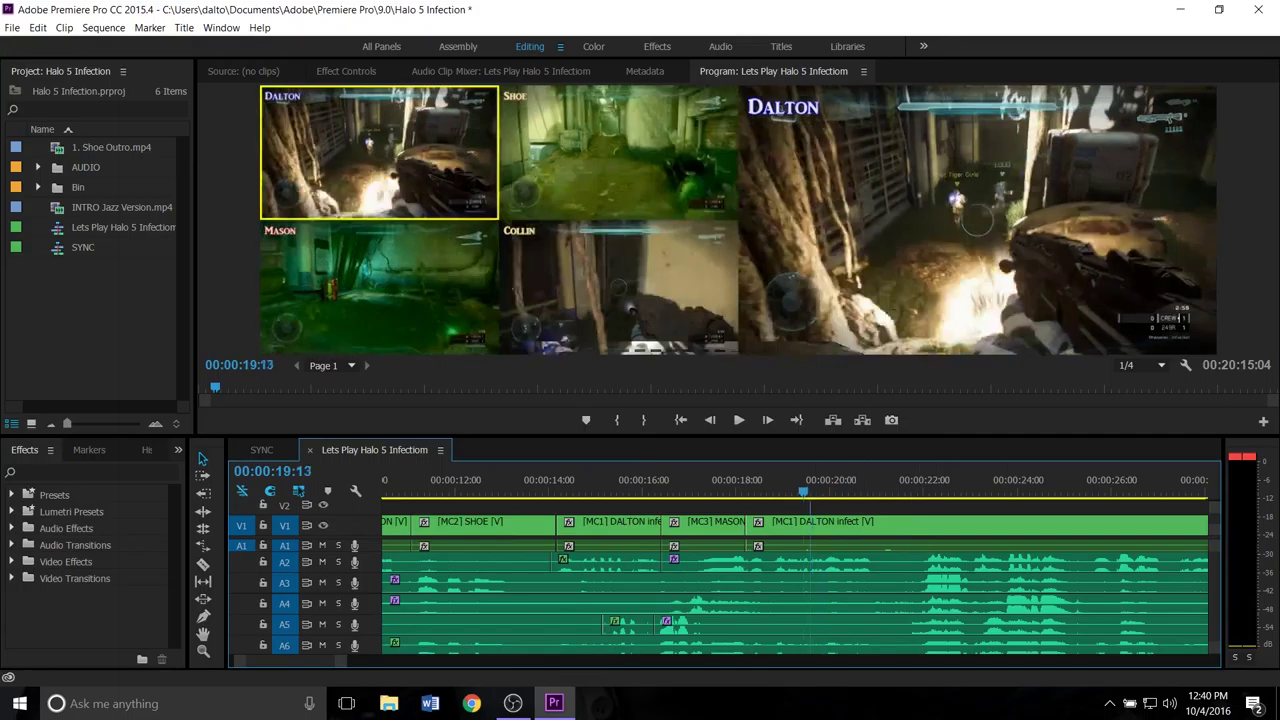
{"action": "key", "text": "l"}
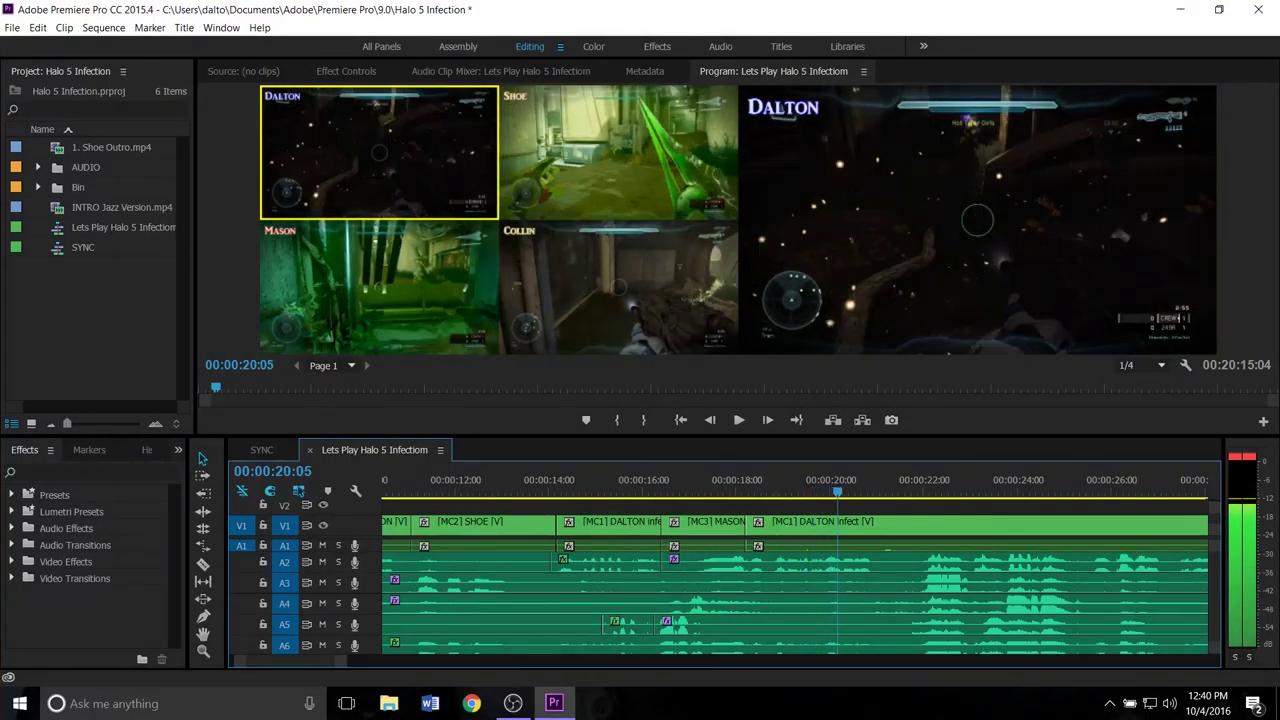
{"action": "left_click_drag", "start_coordinate": [837, 491], "coordinate": [770, 491]}
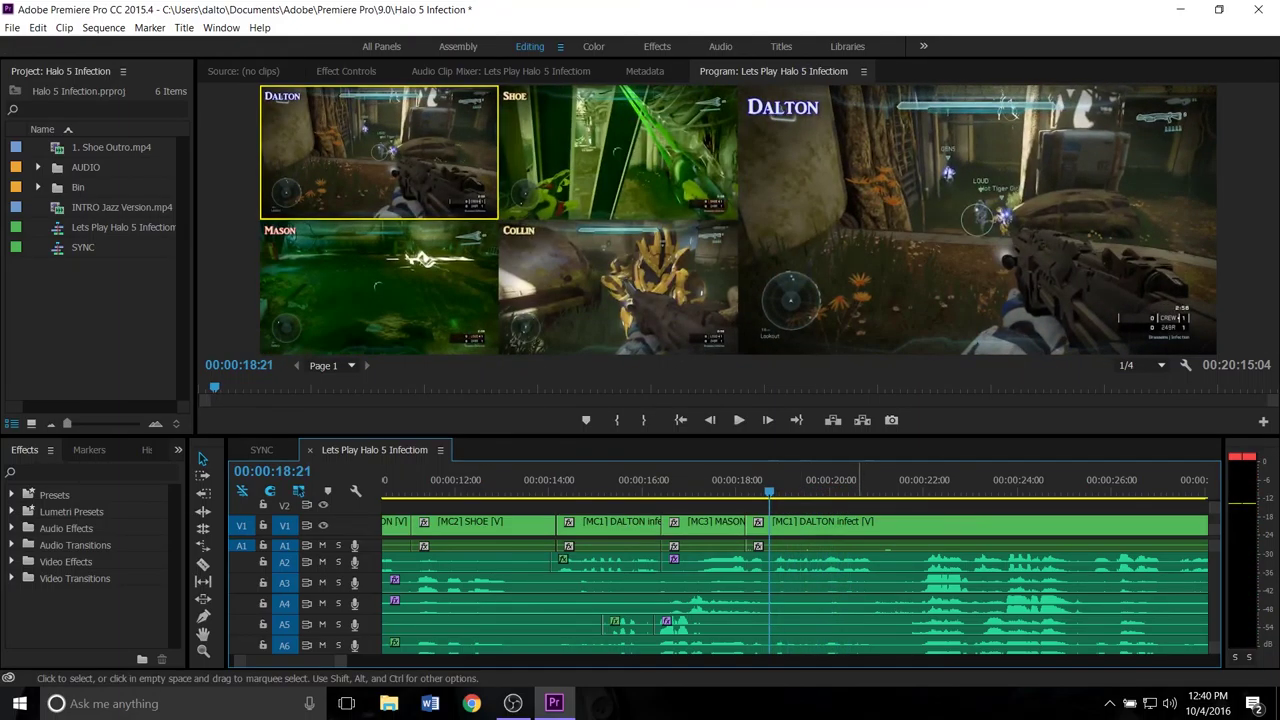
- Play from 00:00:18:21, recording live switches to cameras 2, 3, 1, 4 and back to 1, and stop at 00:00:34:27
{"action": "key", "text": "l"}
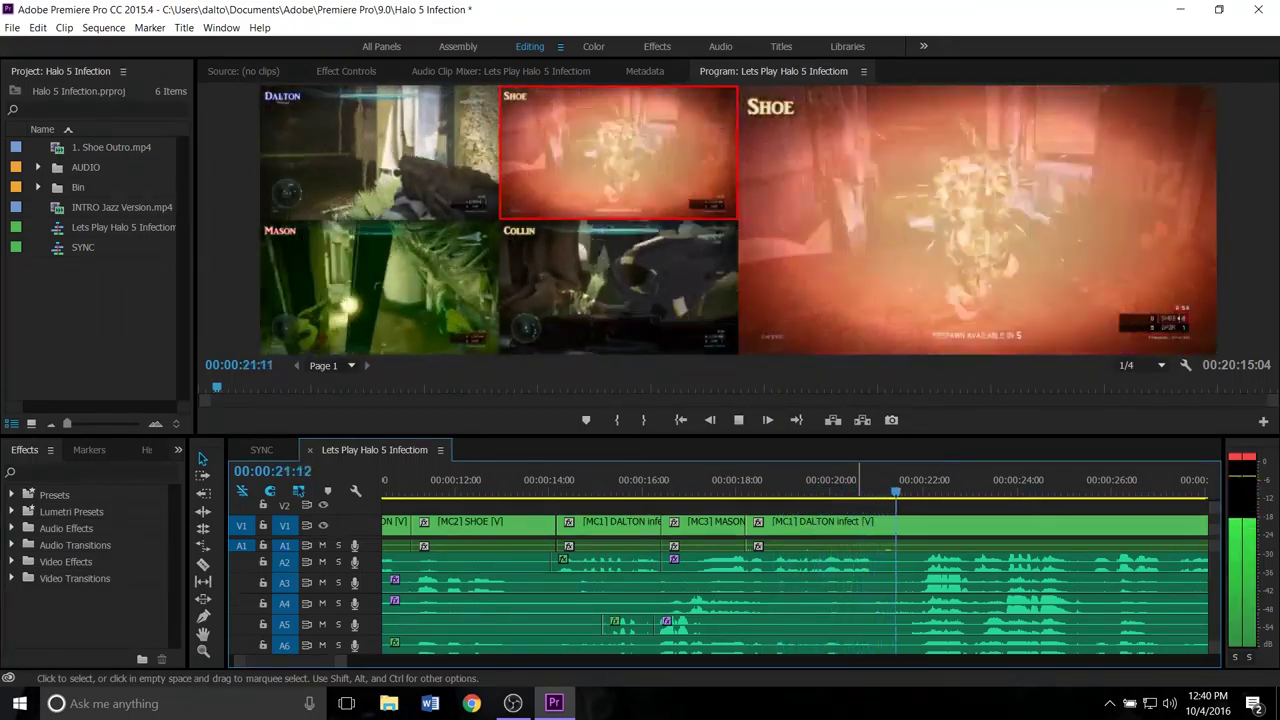
{"action": "key", "text": "3"}
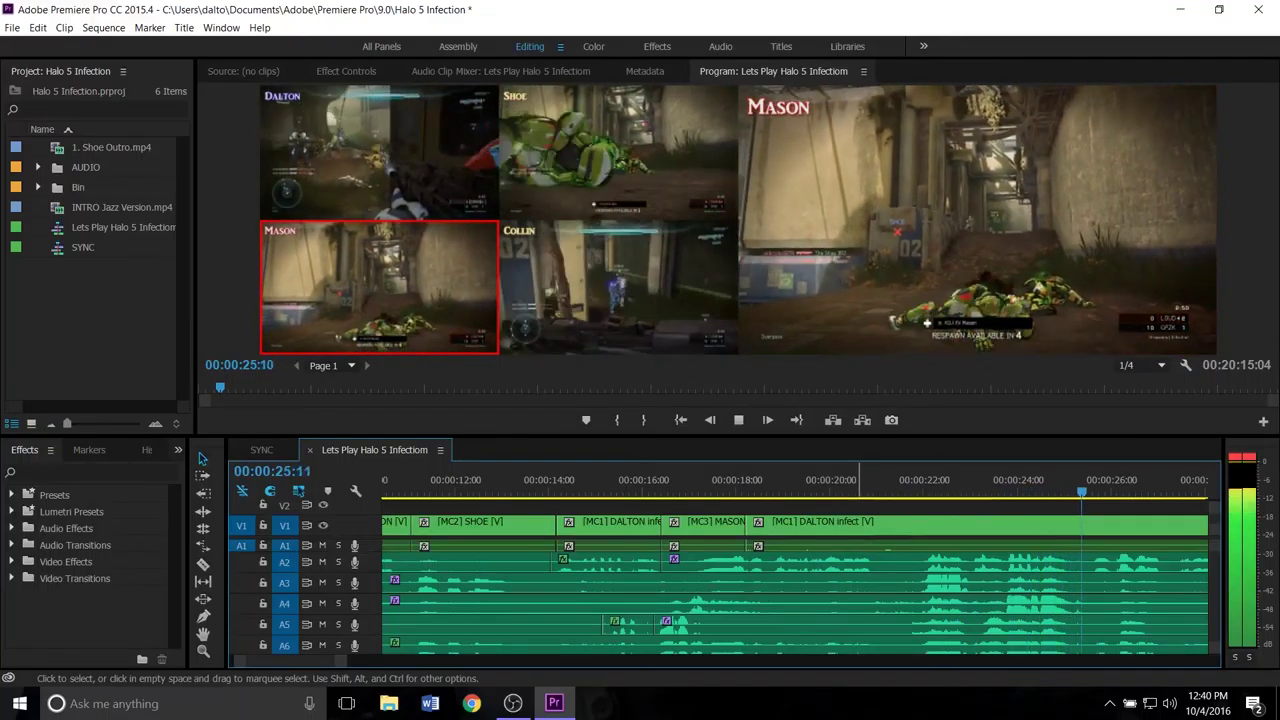
{"action": "key", "text": "1"}
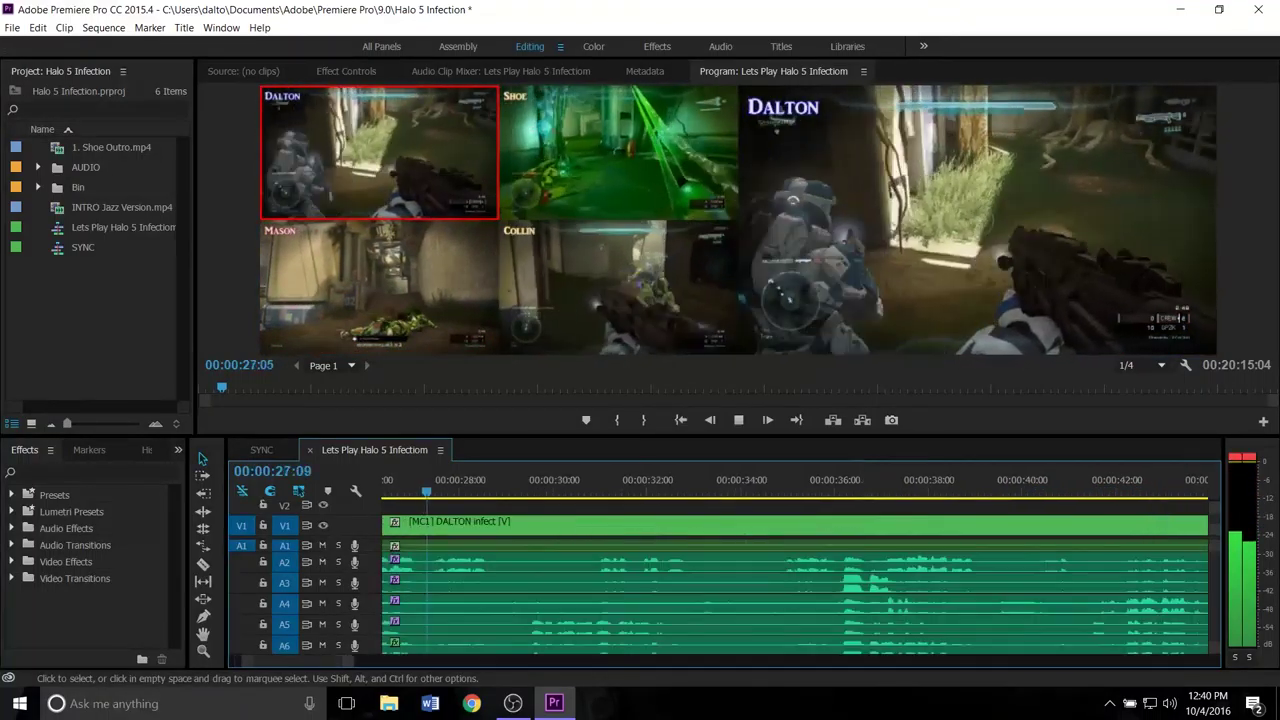
{"action": "key", "text": "4"}
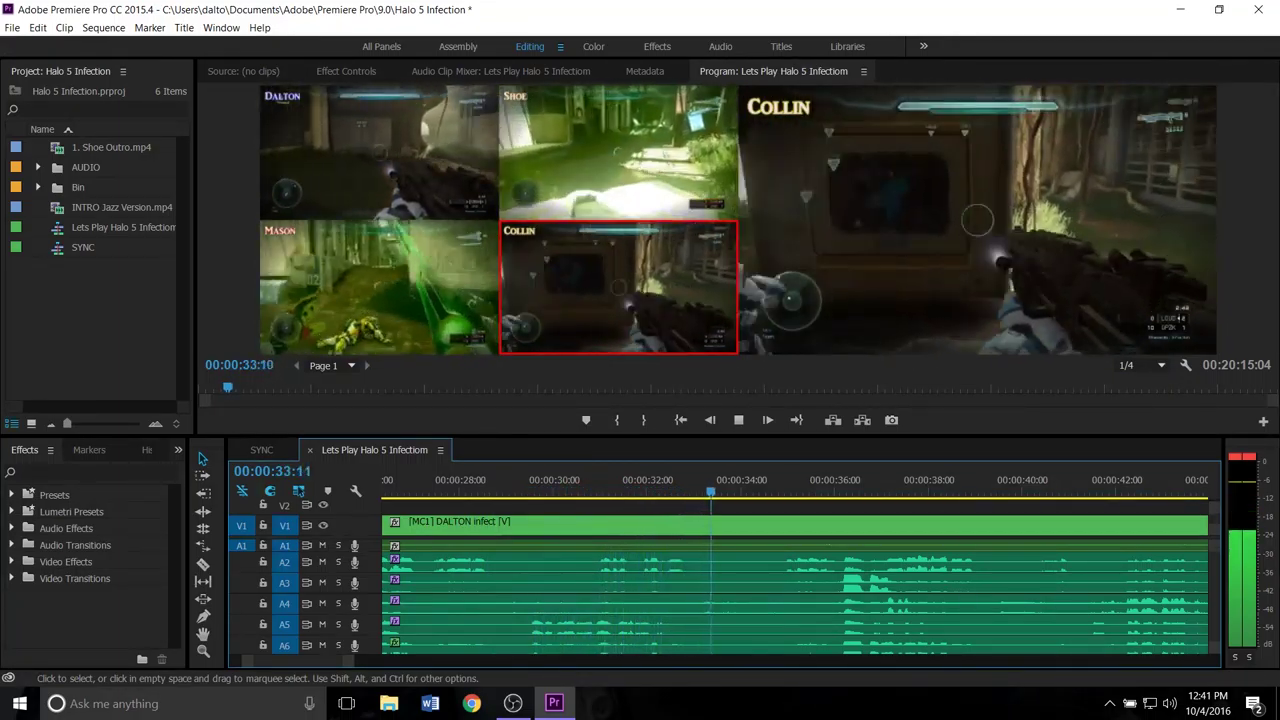
{"action": "key", "text": "1"}
{"action": "key", "text": "space"}
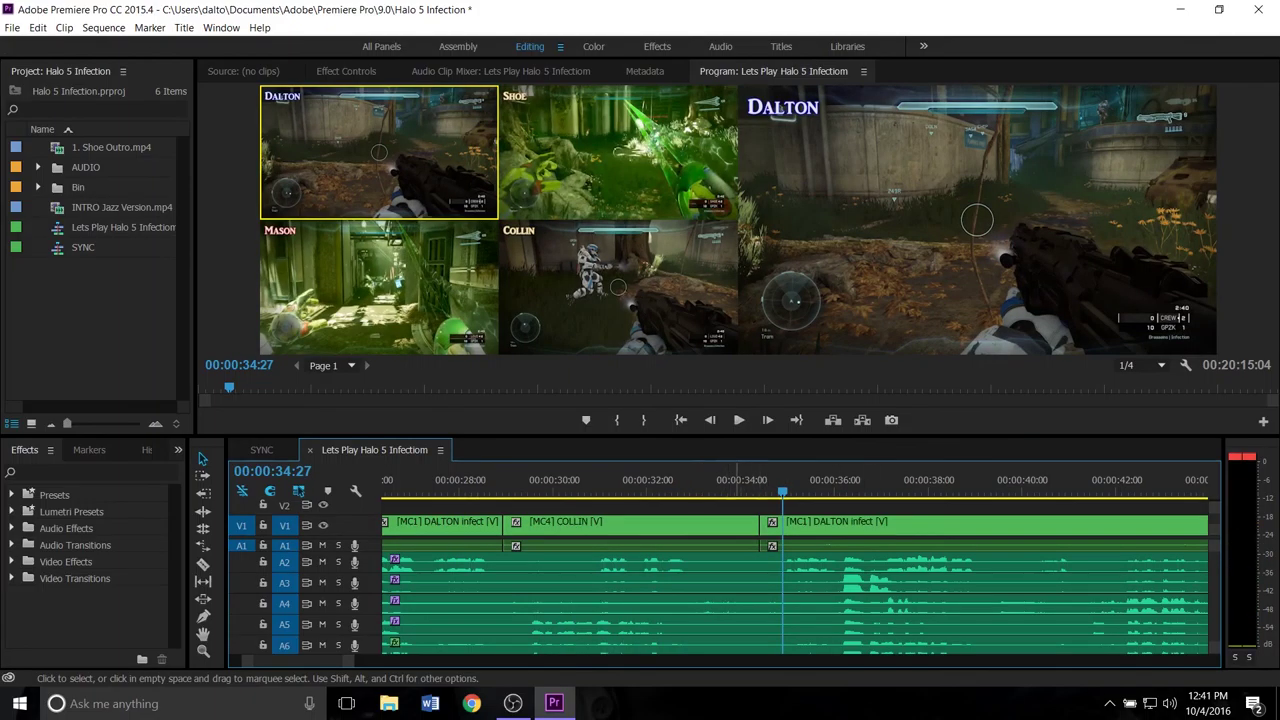
- Return to 00:00:32:01 and record live switches to camera 3 and then camera 4, stopping at 00:00:45:21
{"action": "left_click_drag", "start_coordinate": [692, 482], "coordinate": [693, 482]}
{"action": "left_click_drag", "start_coordinate": [772, 489], "coordinate": [648, 489]}
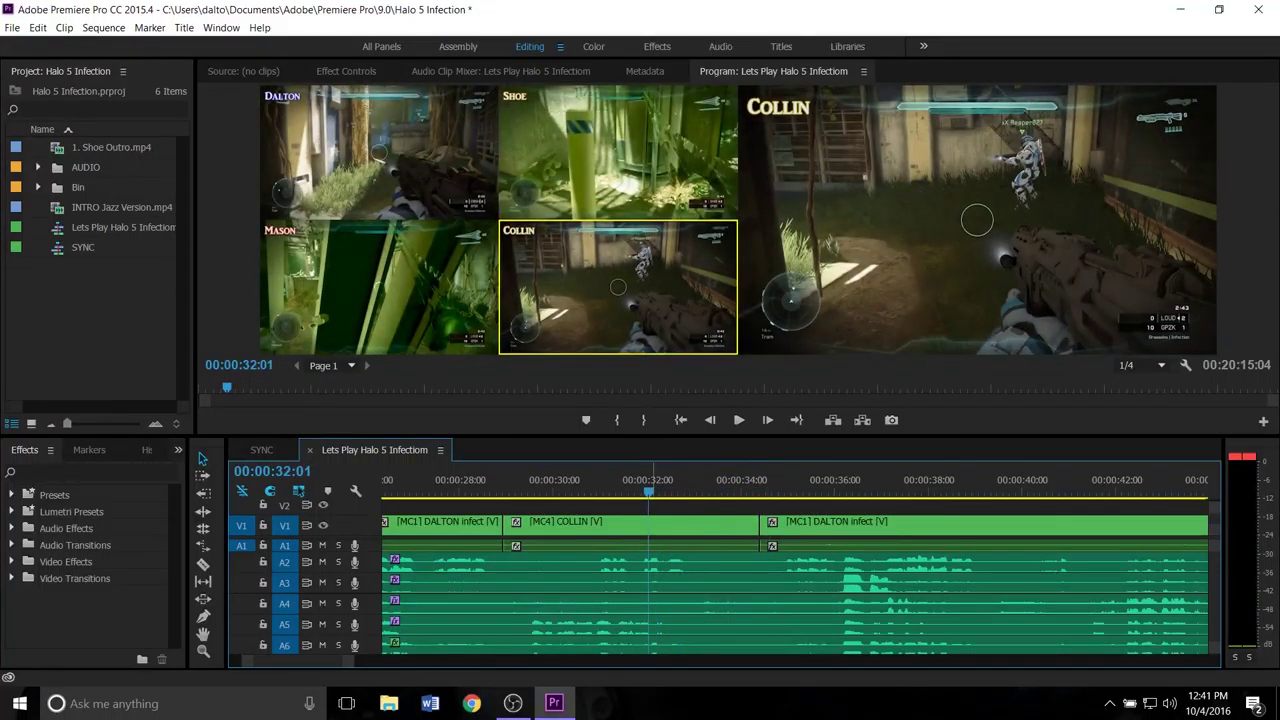
{"action": "key", "text": "space"}
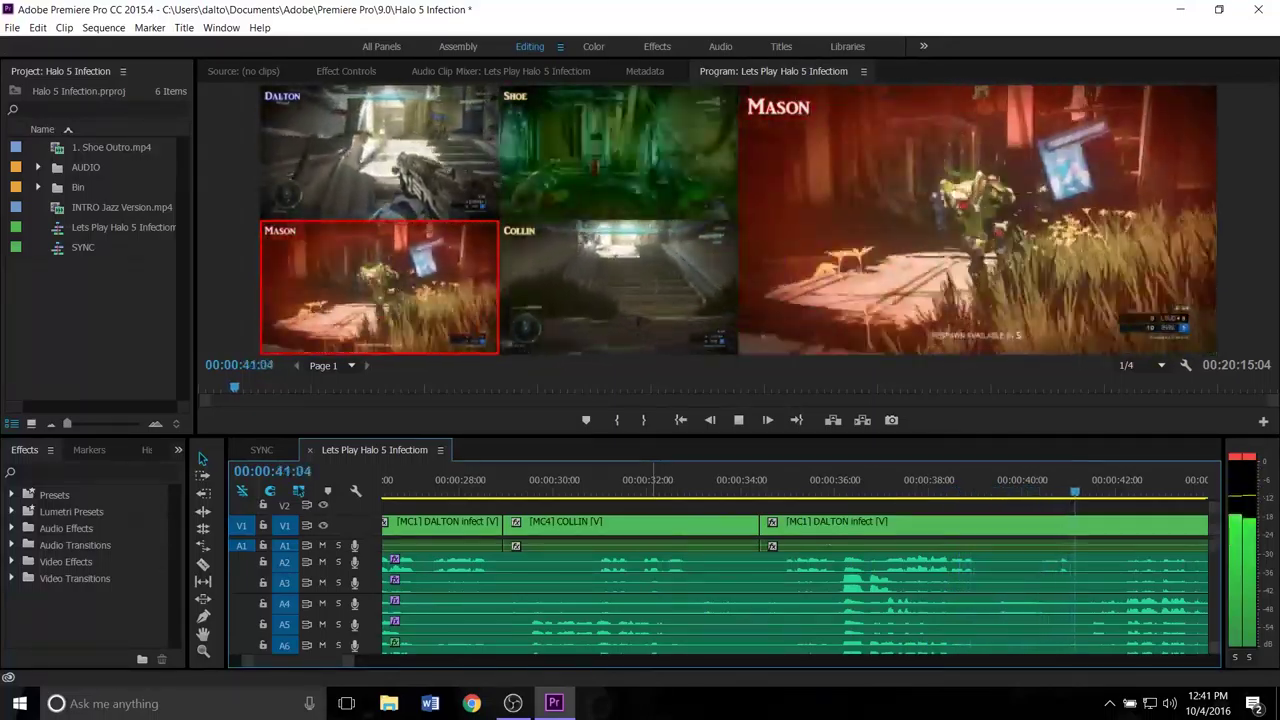
{"action": "key", "text": "4"}
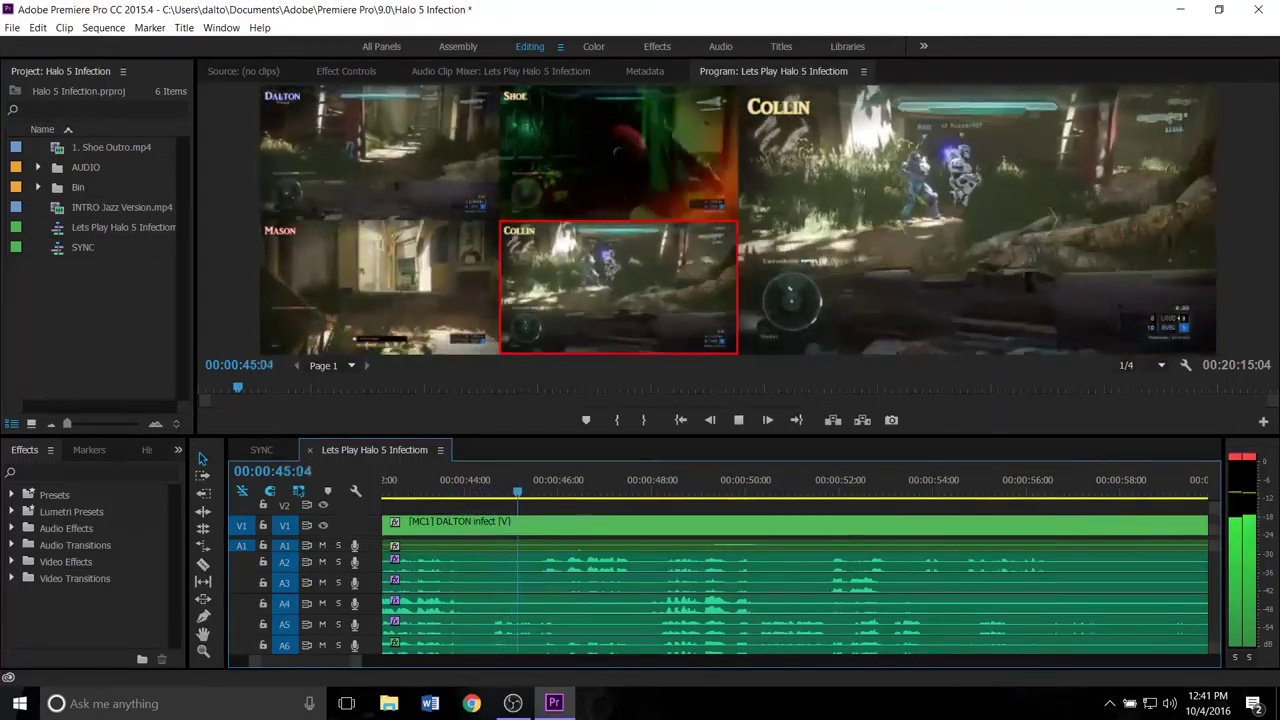
{"action": "key", "text": "space"}
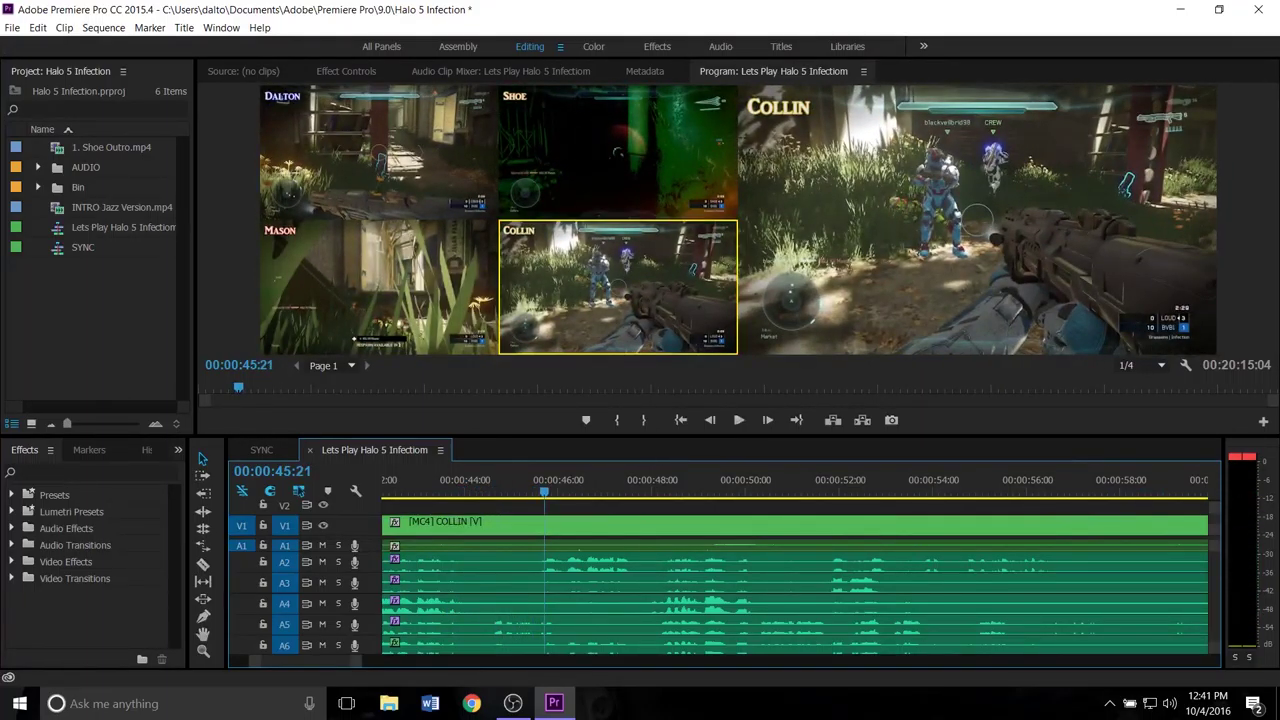
- Replay from just before the end of the camera 4 footage, record a live switch to camera 2, and return to 00:00:44:16
{"action": "mouse_move", "coordinate": [500, 491]}
{"action": "left_mouse_down"}
{"action": "mouse_move", "coordinate": [384, 491]}
{"action": "mouse_move", "coordinate": [503, 491]}
{"action": "left_mouse_up"}
{"action": "key", "text": "space"}
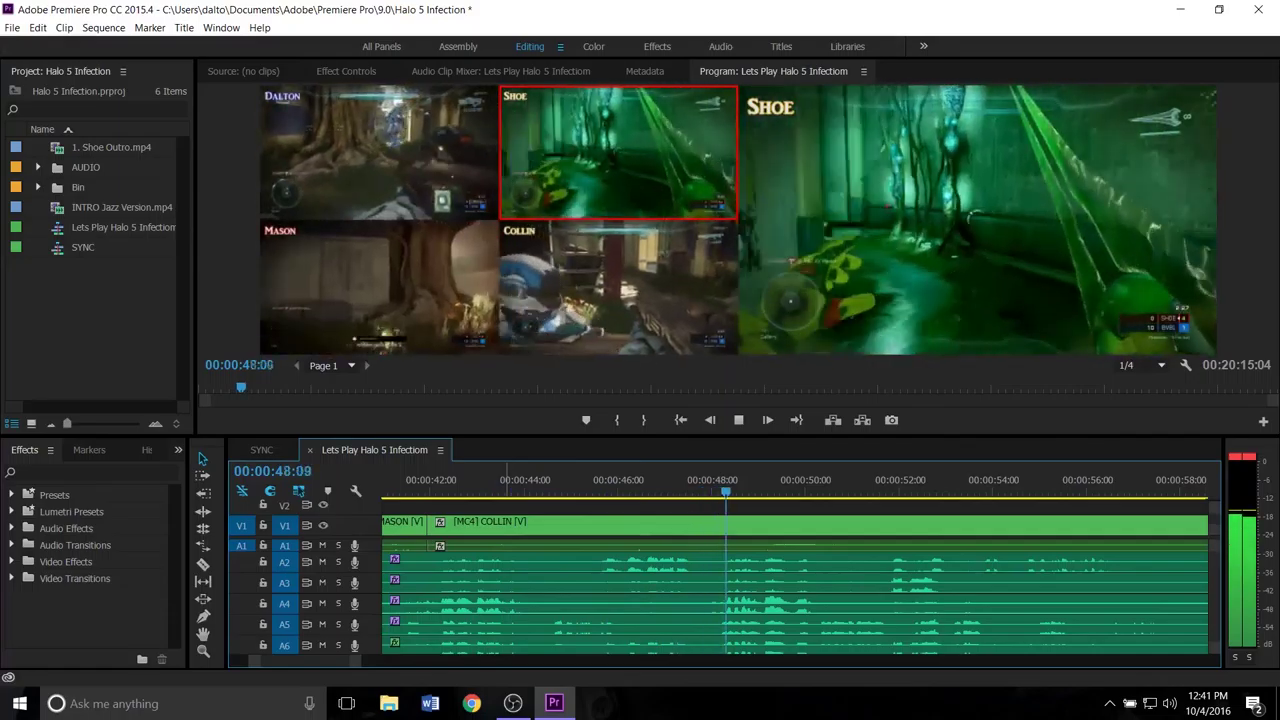
{"action": "key", "text": "space"}
{"action": "key", "text": "Up"}
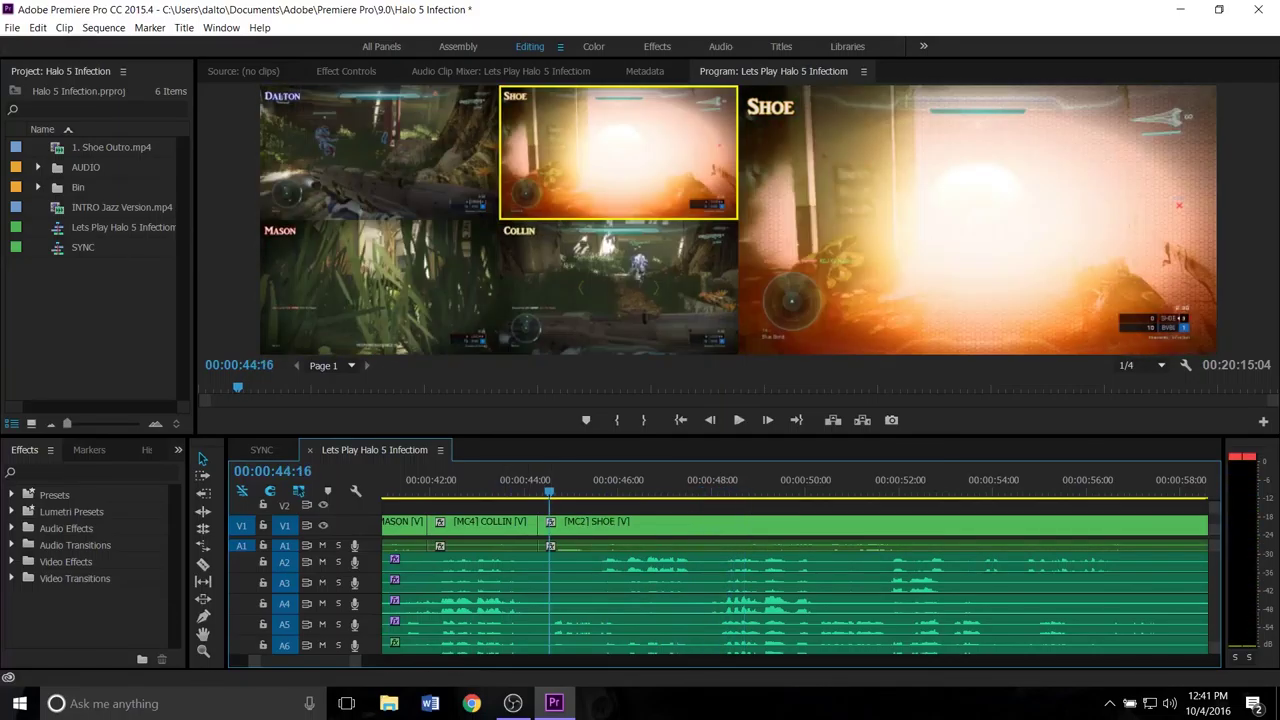
- Play from 00:00:44:16, recording live switches to cameras 3, 1, 4 and 3, and stop at 00:01:05:15
{"action": "key", "text": "space"}
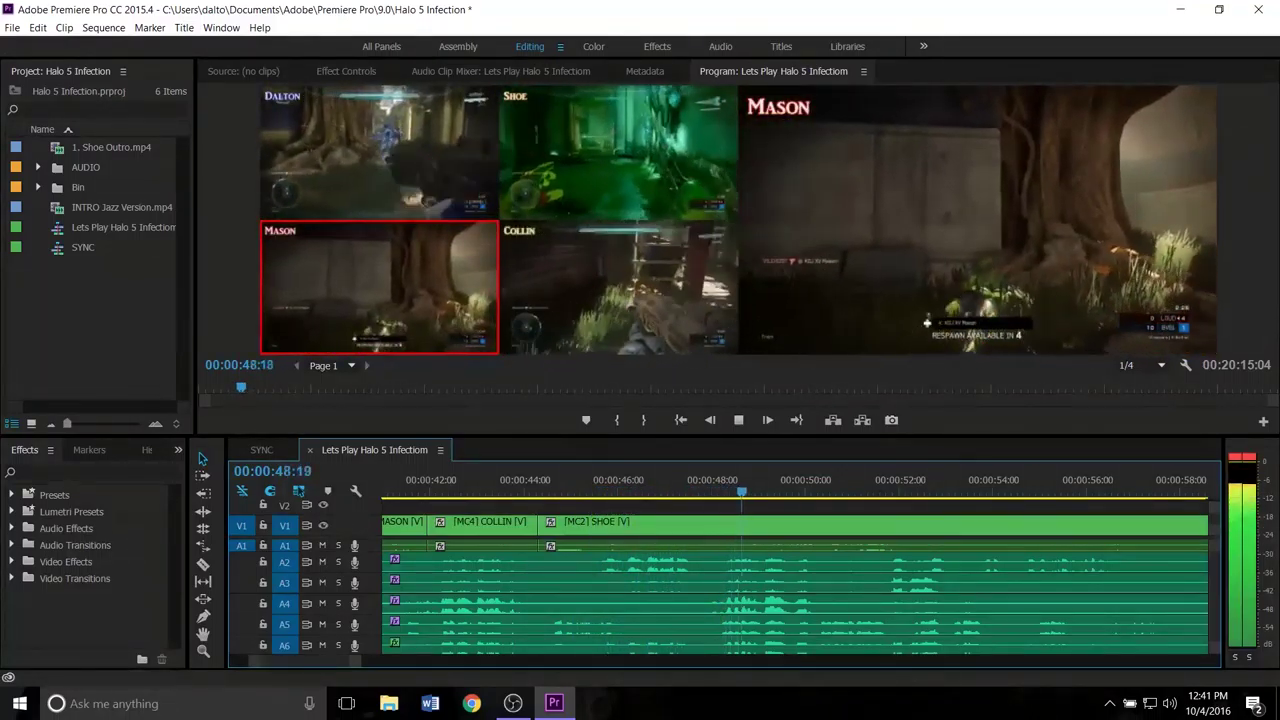
{"action": "key", "text": "2"}
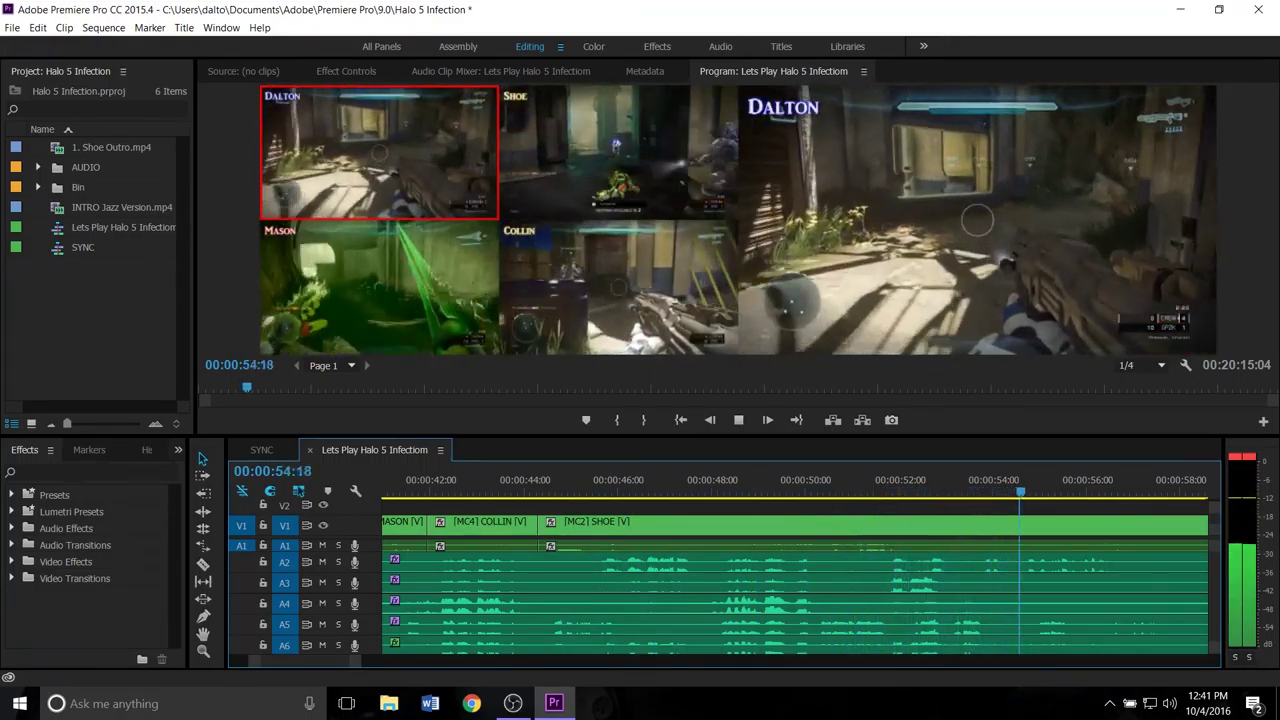
{"action": "key", "text": "4"}
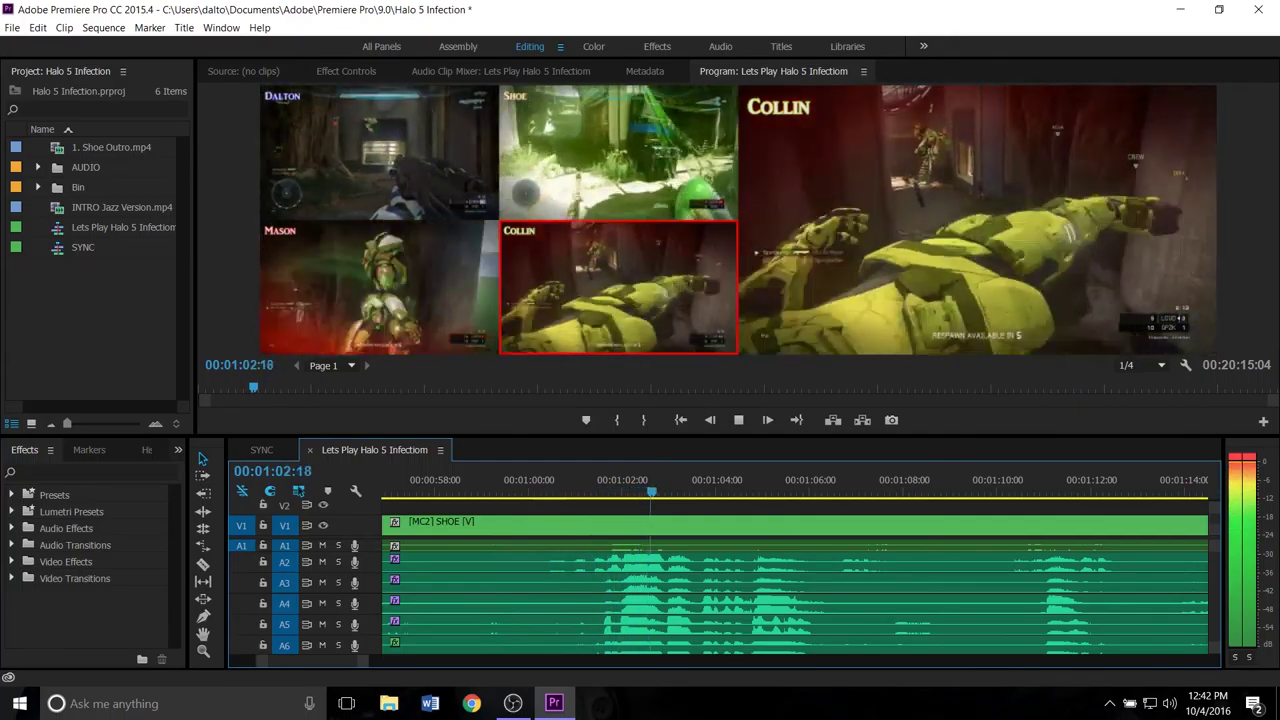
{"action": "key", "text": "3"}
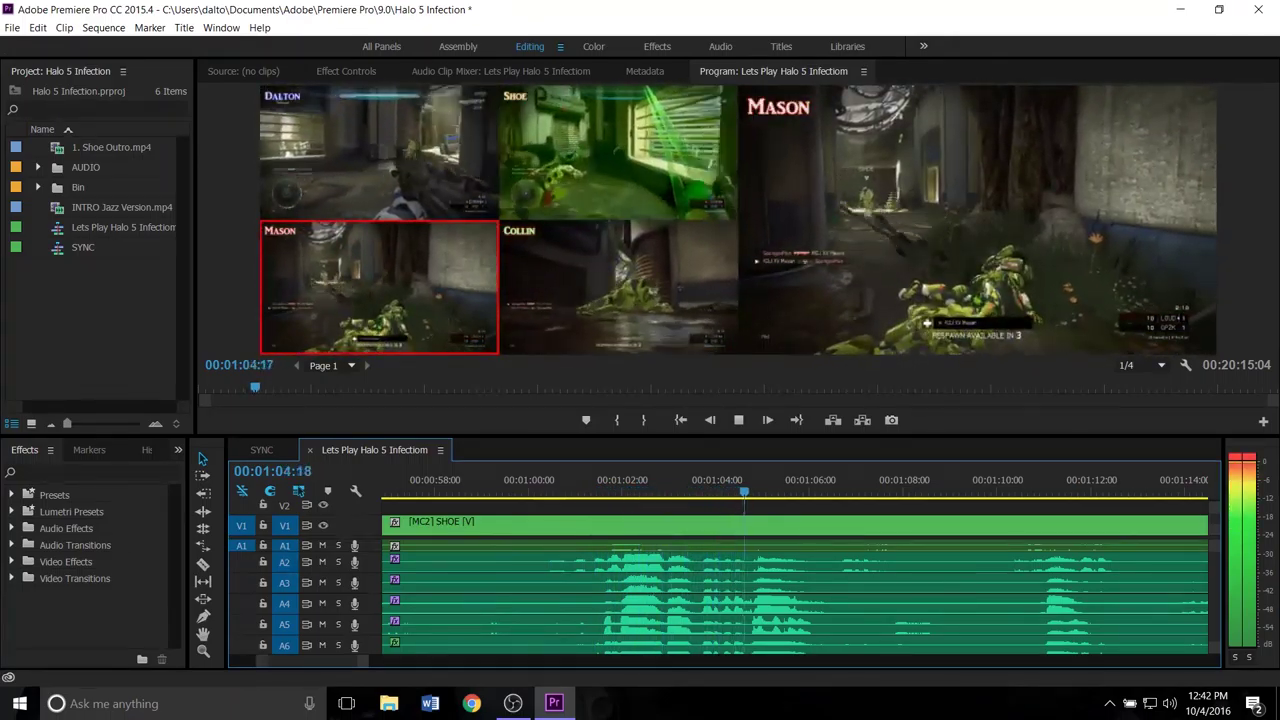
{"action": "key", "text": "space"}
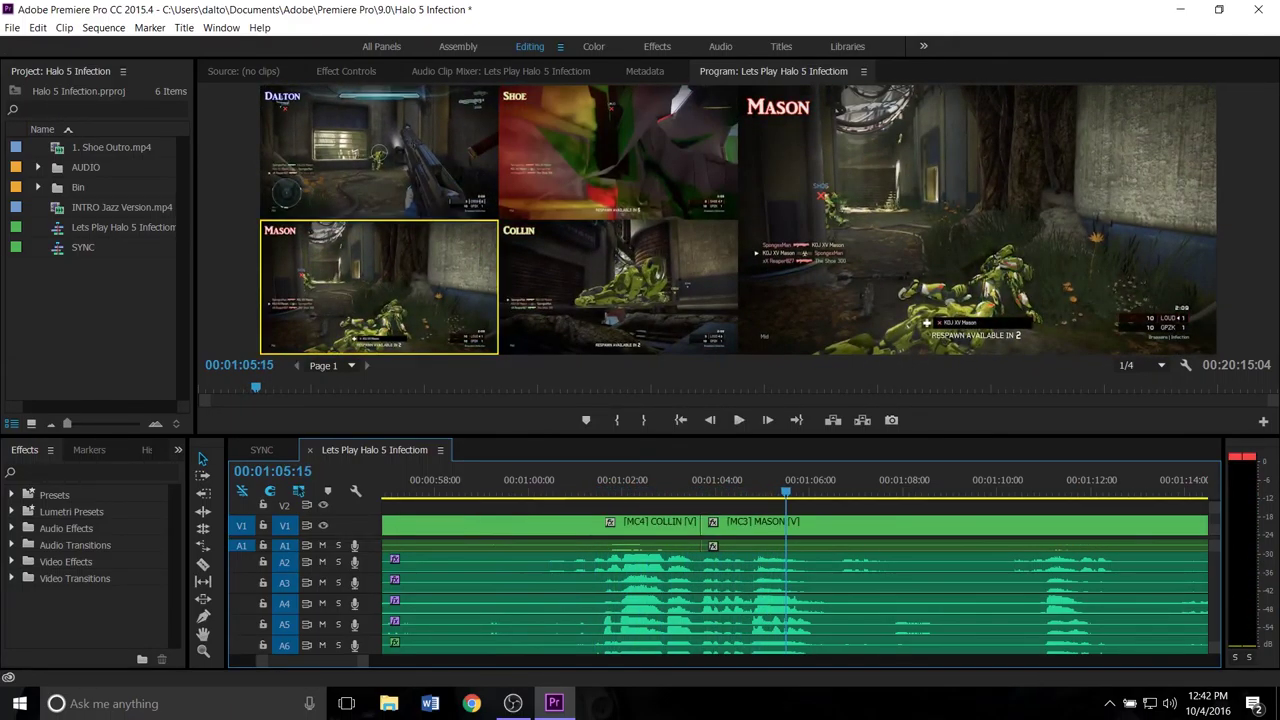
- Re-record the angles from 00:00:59:07 with switches to camera 3 and then camera 1, stop at 00:01:07:06, and save the project
{"action": "left_click_drag", "start_coordinate": [557, 491], "coordinate": [528, 491]}
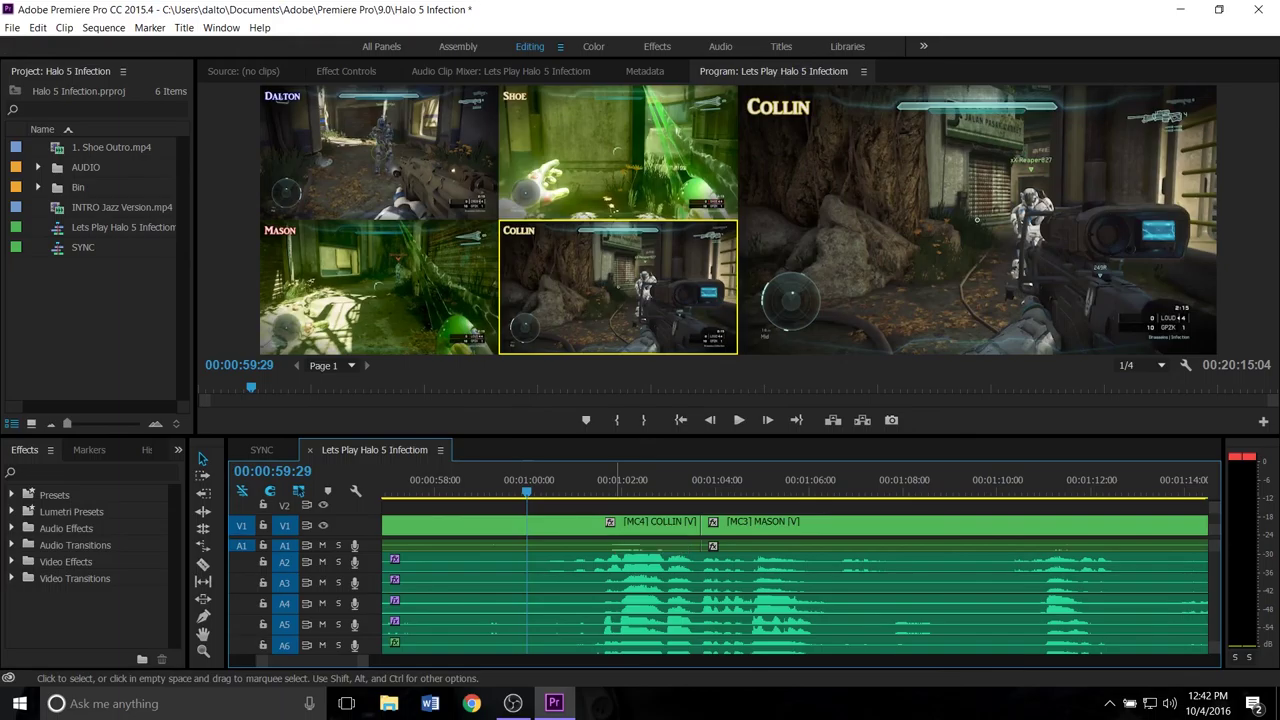
{"action": "left_click", "coordinate": [493, 486]}
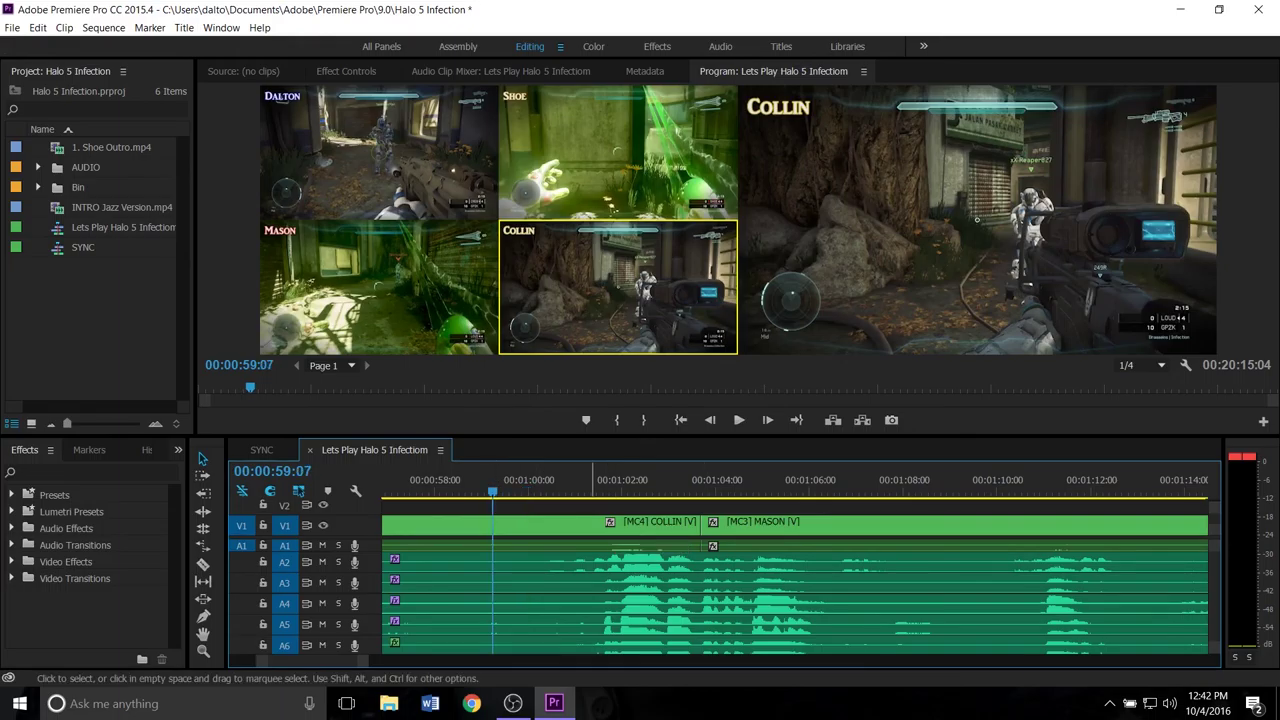
{"action": "key", "text": "space"}
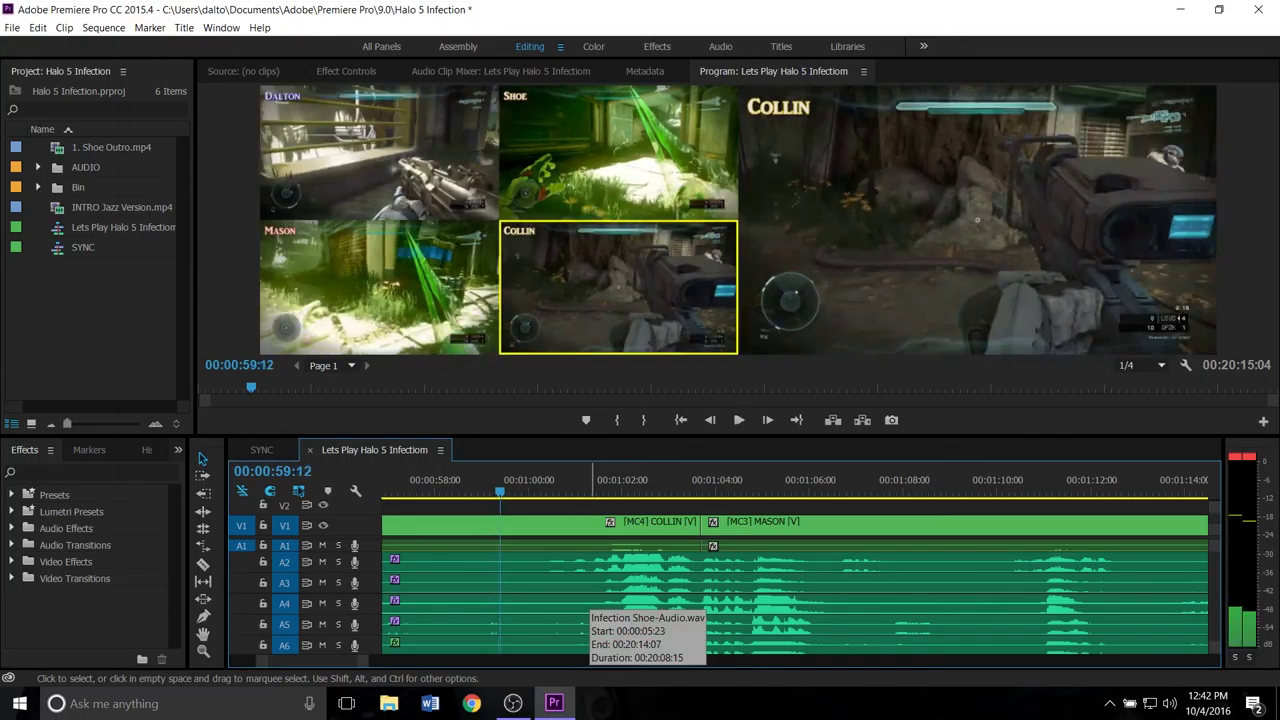
{"action": "key", "text": "3"}
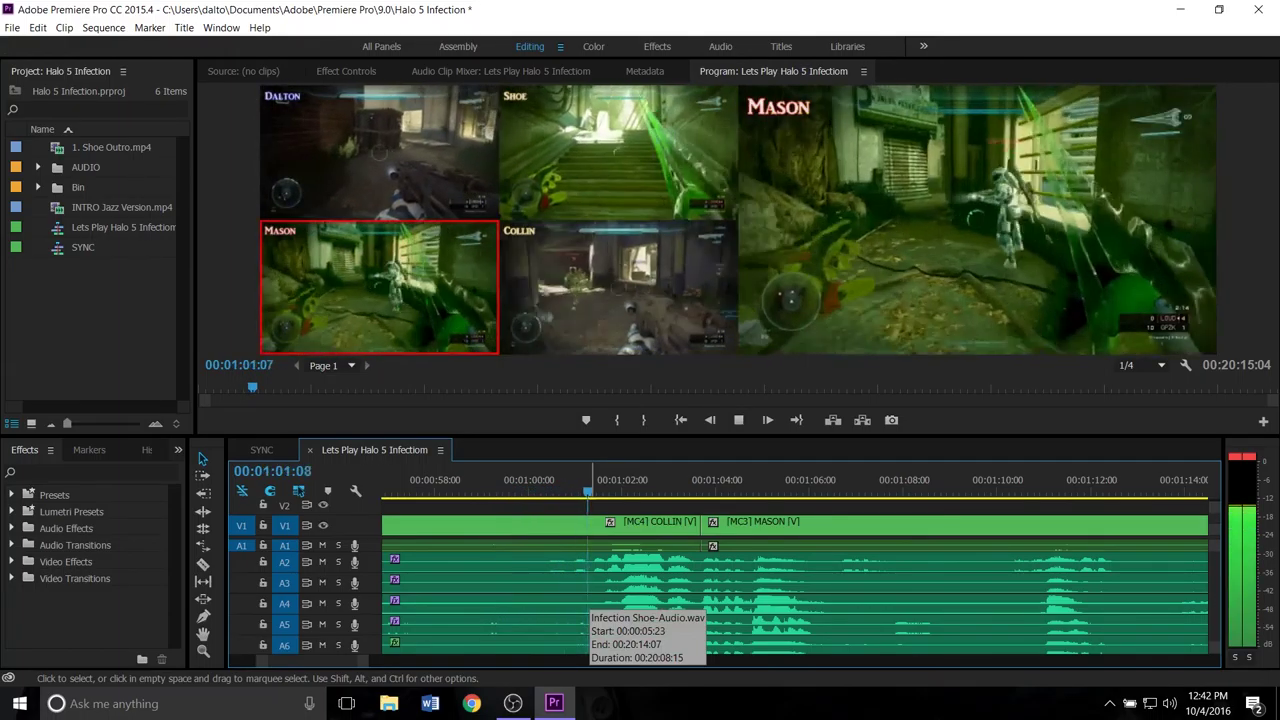
{"action": "key", "text": "1"}
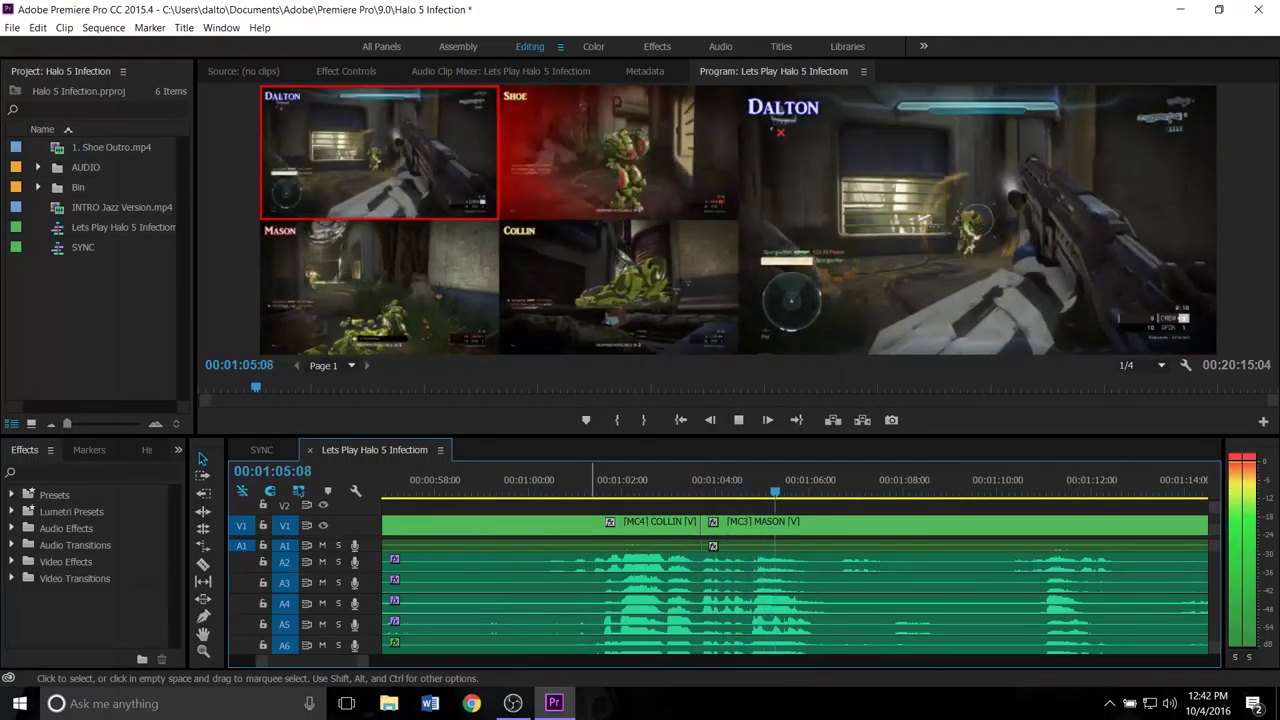
{"action": "key", "text": "space"}
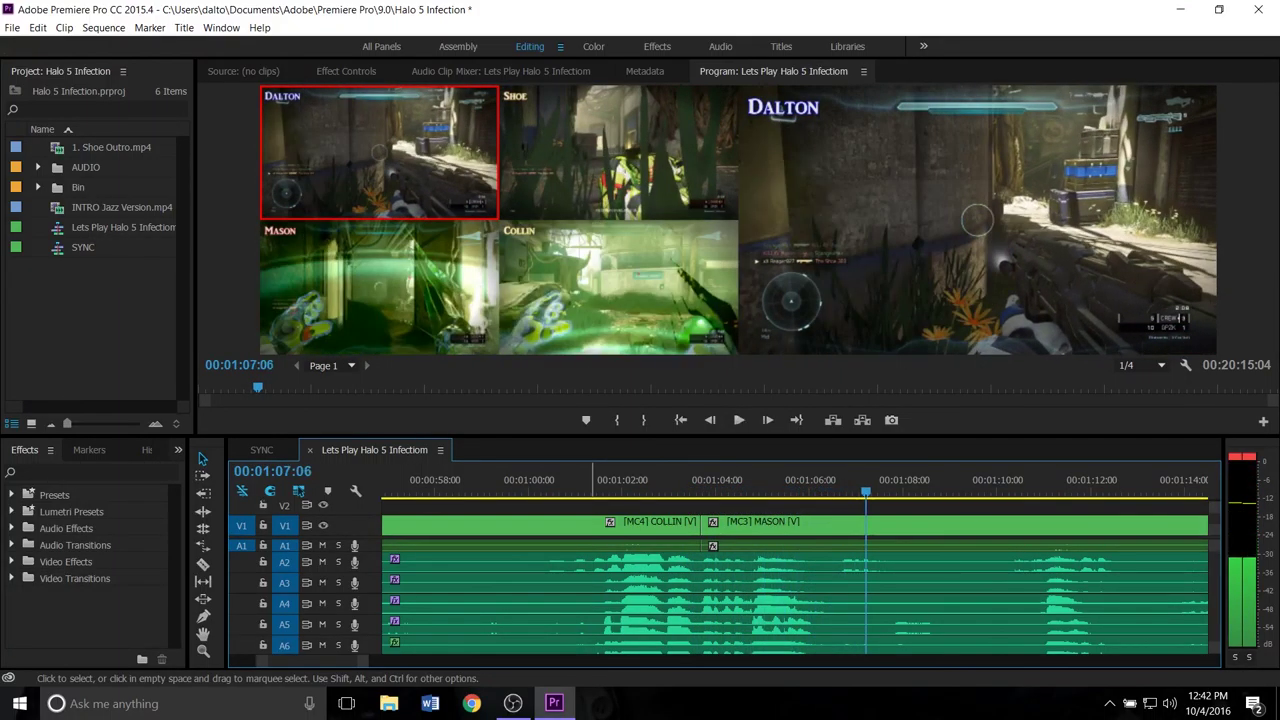
{"action": "key", "text": "3"}
{"action": "key", "text": "ctrl+s"}
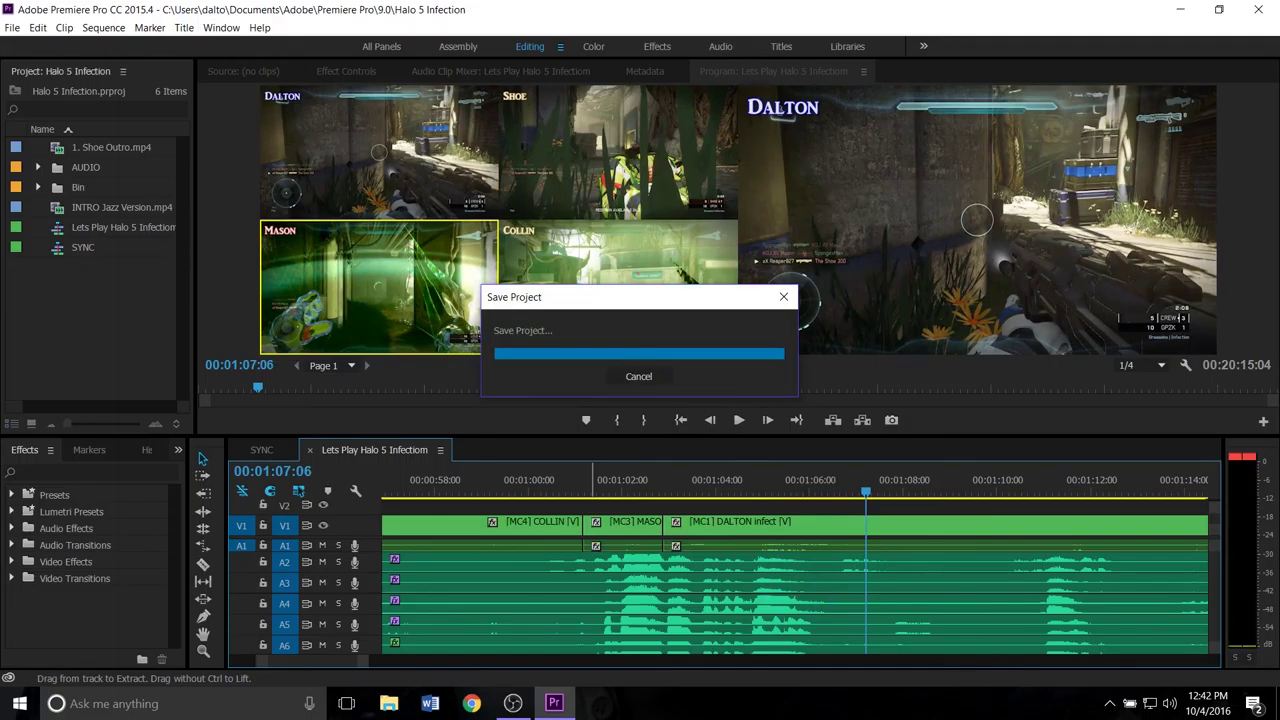
- Give the timeline slightly more height, go back to 00:00:21:19, and select the A4 audio clip
{"action": "key", "text": "minus"}
{"action": "key", "text": "minus"}
{"action": "key", "text": "minus"}
{"action": "key", "text": "minus"}
{"action": "key", "text": "minus"}
{"action": "key", "text": "minus"}
{"action": "key", "text": "minus"}
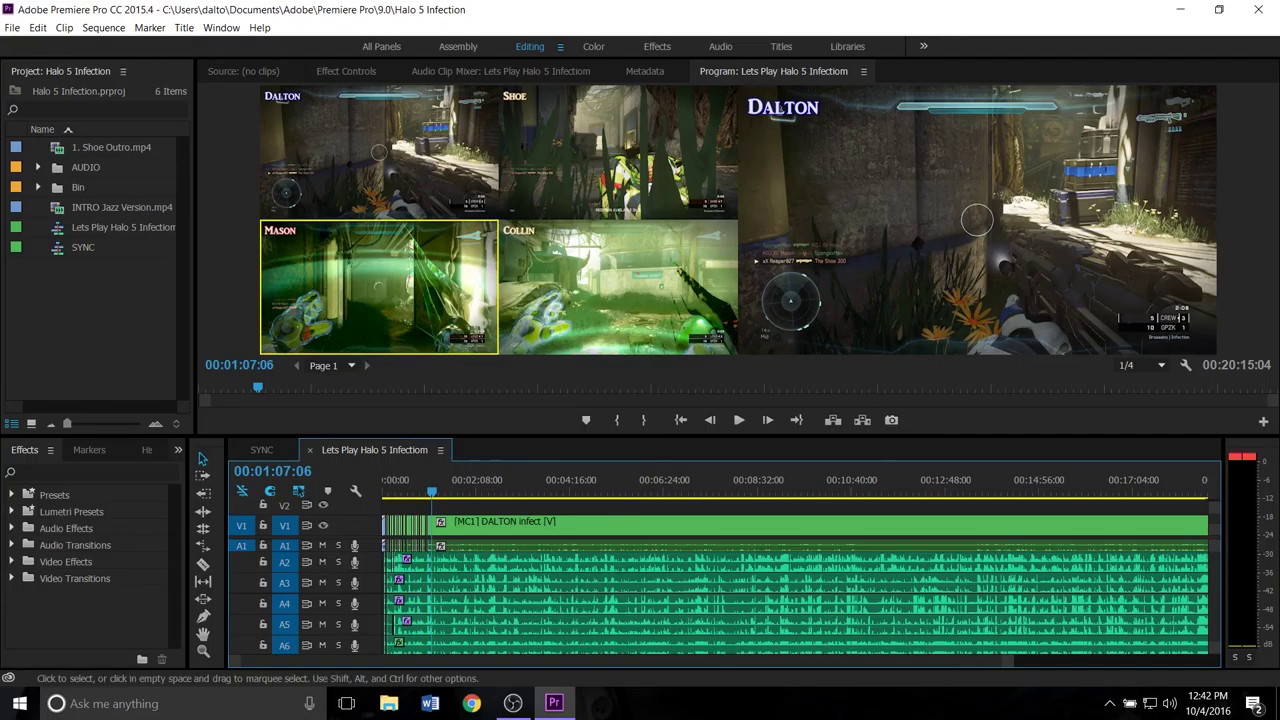
{"action": "left_click_drag", "start_coordinate": [640, 437], "coordinate": [640, 427]}
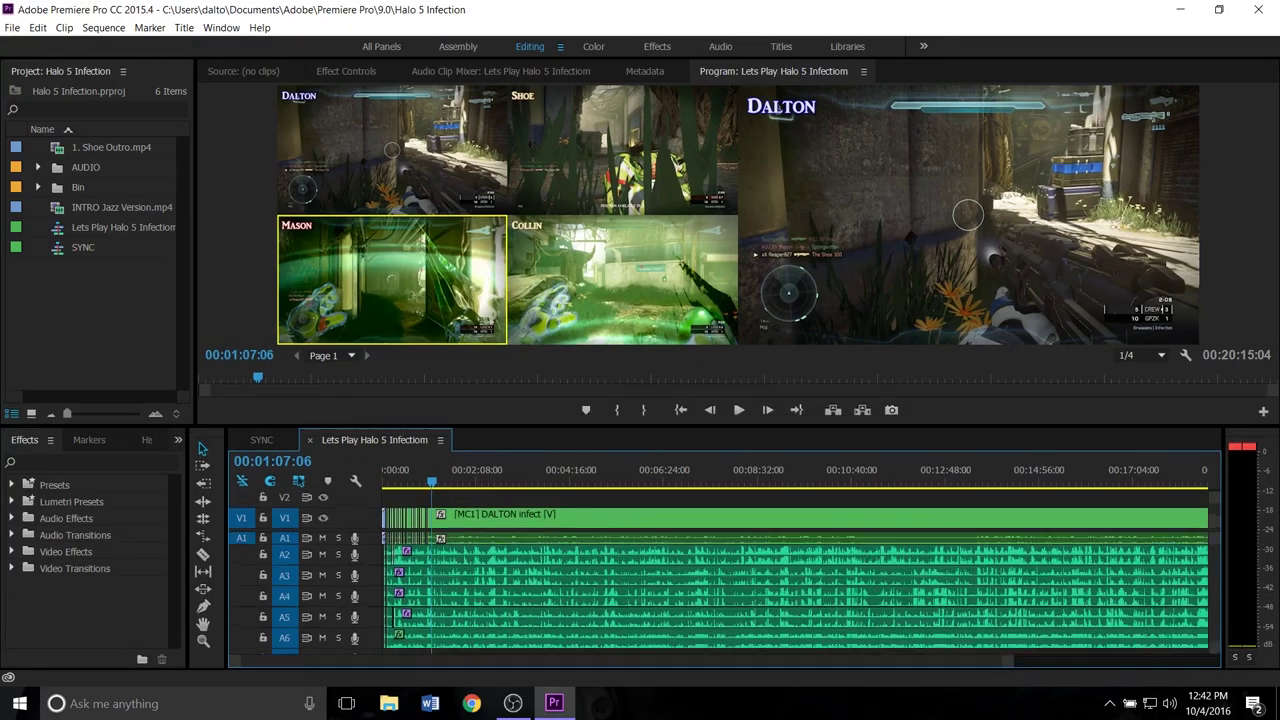
{"action": "left_click", "coordinate": [400, 470]}
{"action": "key", "text": "equal"}
{"action": "key", "text": "equal"}
{"action": "key", "text": "equal"}
{"action": "key", "text": "equal"}
{"action": "key", "text": "equal"}
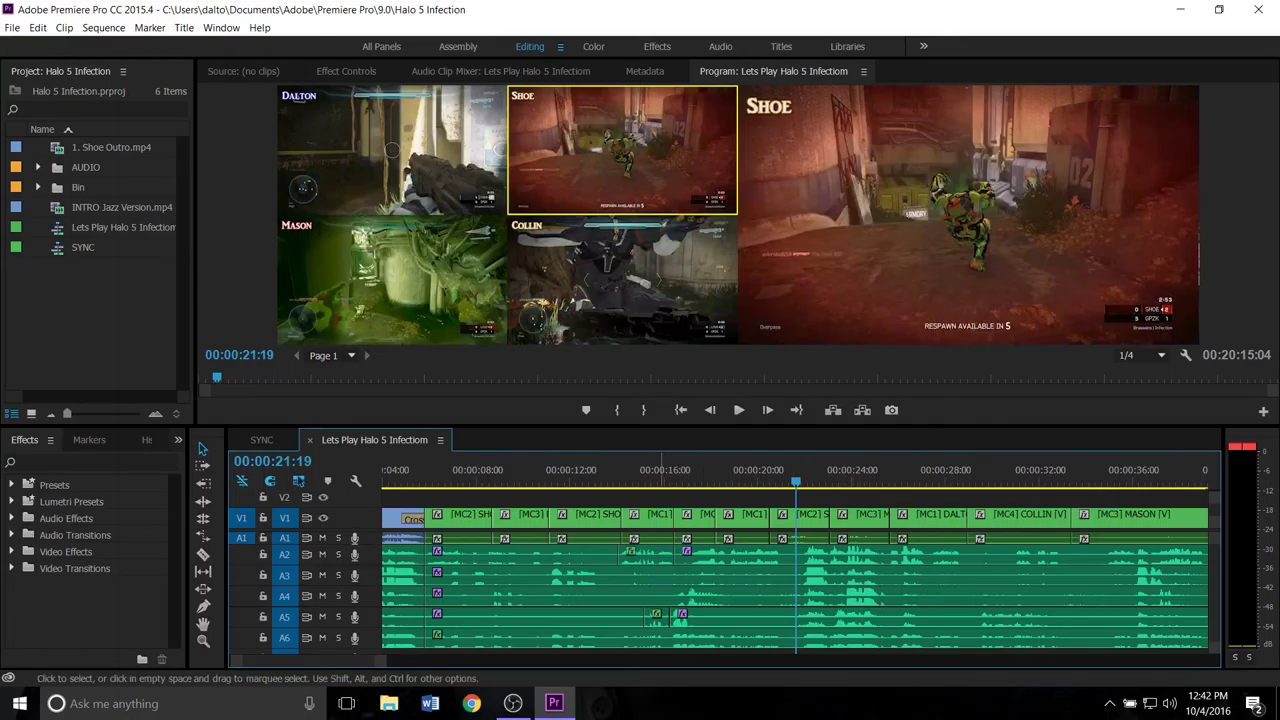
{"action": "left_click", "coordinate": [655, 555]}
{"action": "left_click", "coordinate": [939, 597]}
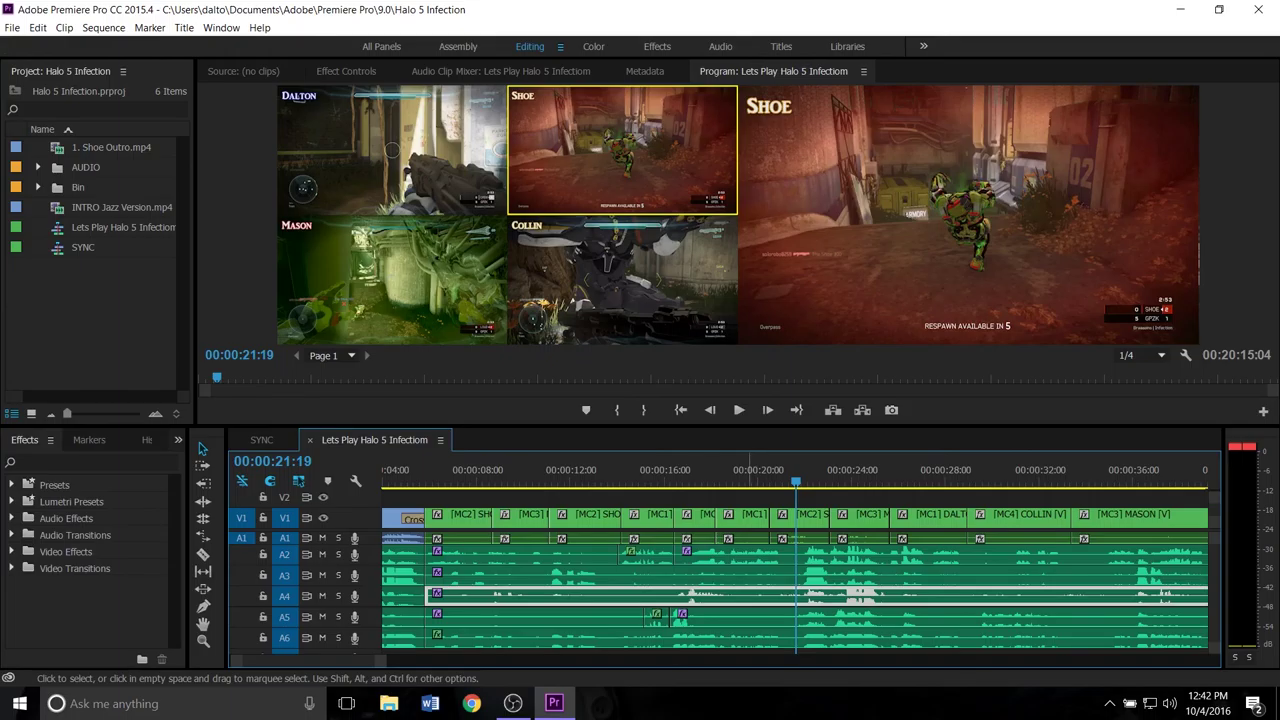
- Review the recorded camera cuts and voice audio from 00:00:21:19 up to 00:00:33:28
{"action": "key", "text": "shift+Left"}
{"action": "key", "text": "shift+Left"}
{"action": "key", "text": "shift+Left"}
{"action": "key", "text": "shift+Left"}
{"action": "key", "text": "shift+Left"}
{"action": "key", "text": "shift+Left"}
{"action": "key", "text": "shift+Left"}
{"action": "key", "text": "shift+Left"}
{"action": "key", "text": "shift+Left"}
{"action": "key", "text": "shift+Left"}
{"action": "key", "text": "shift+Left"}
{"action": "key", "text": "shift+Left"}
{"action": "key", "text": "space"}
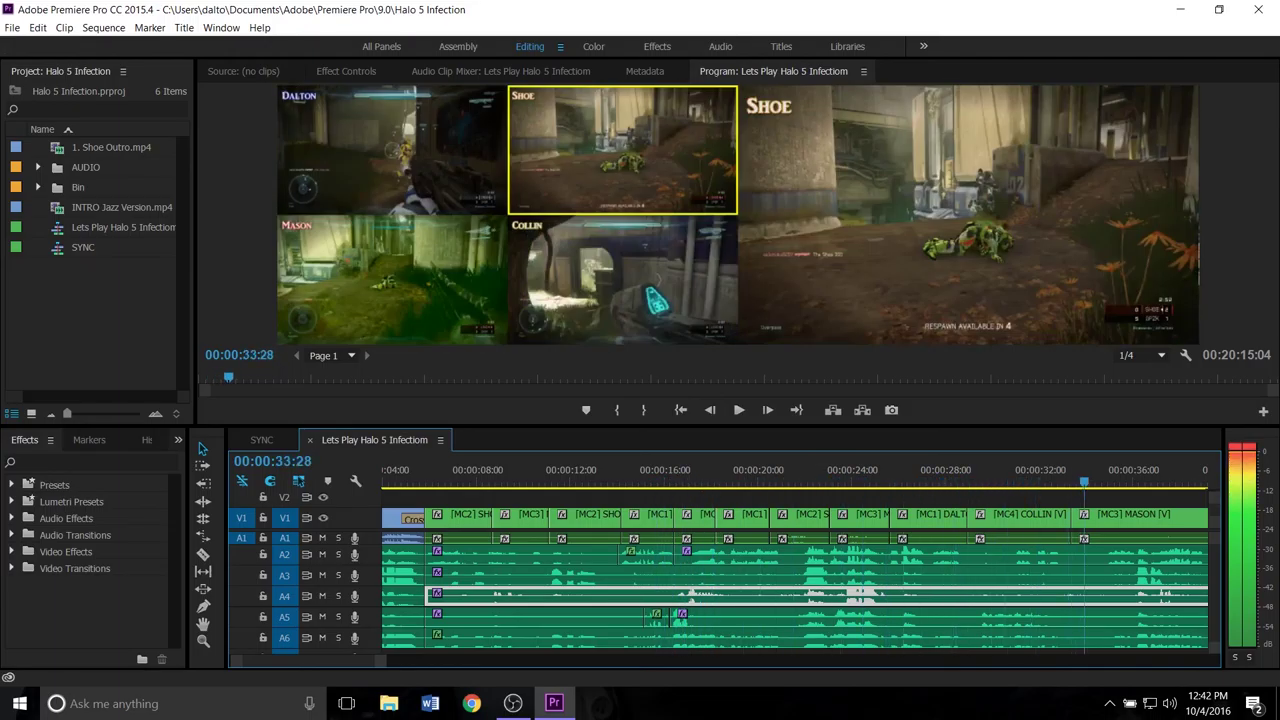
- Check the audio around the camera 4 to camera 3 cut, playing from 00:00:33:20, and place the playhead at 00:00:33:00
{"action": "left_click_drag", "start_coordinate": [1084, 482], "coordinate": [1077, 482]}
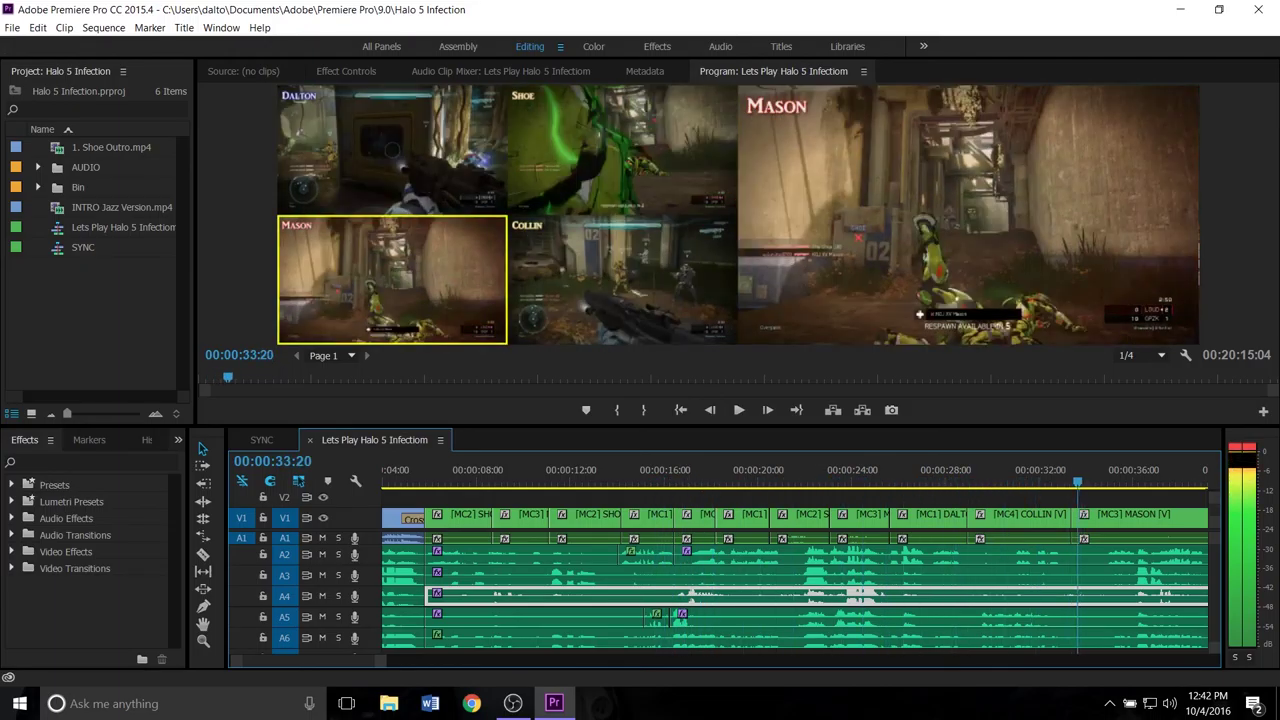
{"action": "key", "text": "="}
{"action": "key", "text": "="}
{"action": "key", "text": "="}
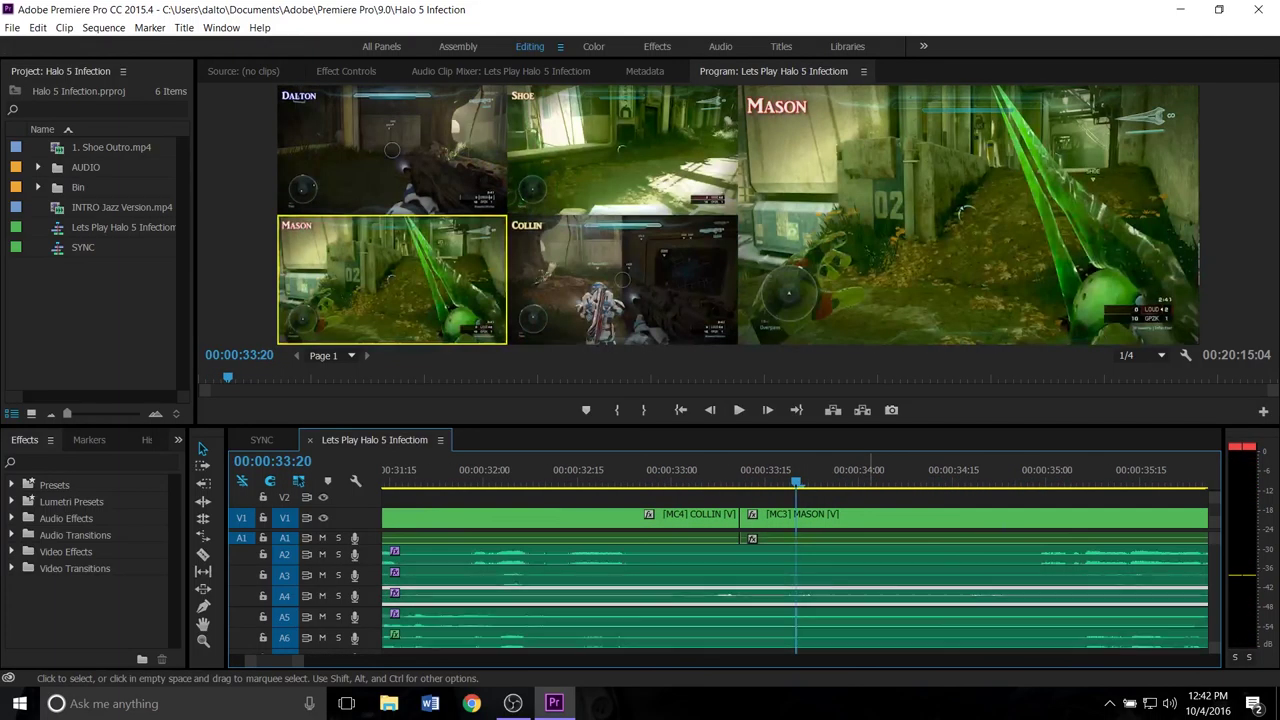
{"action": "key", "text": "-"}
{"action": "key", "text": "space"}
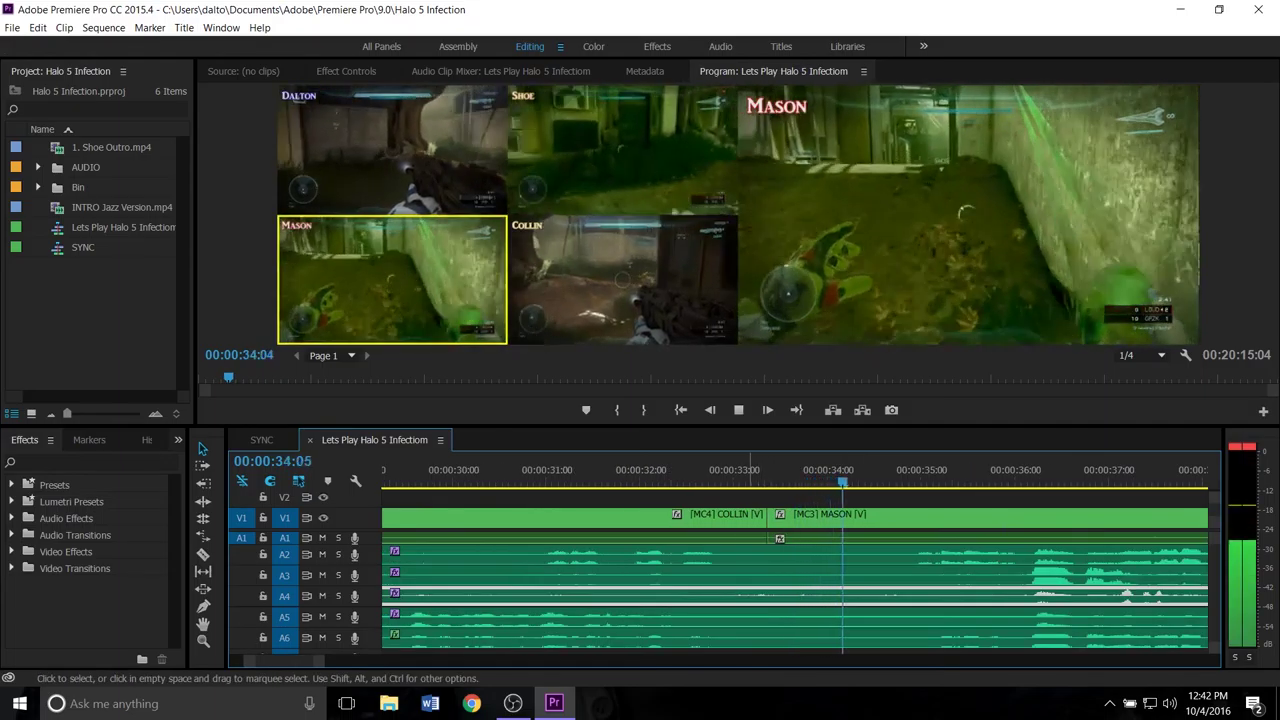
{"action": "key", "text": "1"}
{"action": "key", "text": "space"}
- Split the A4 audio clip just before 00:00:33:00 and again at about 00:00:35:00
{"action": "key", "text": "4"}
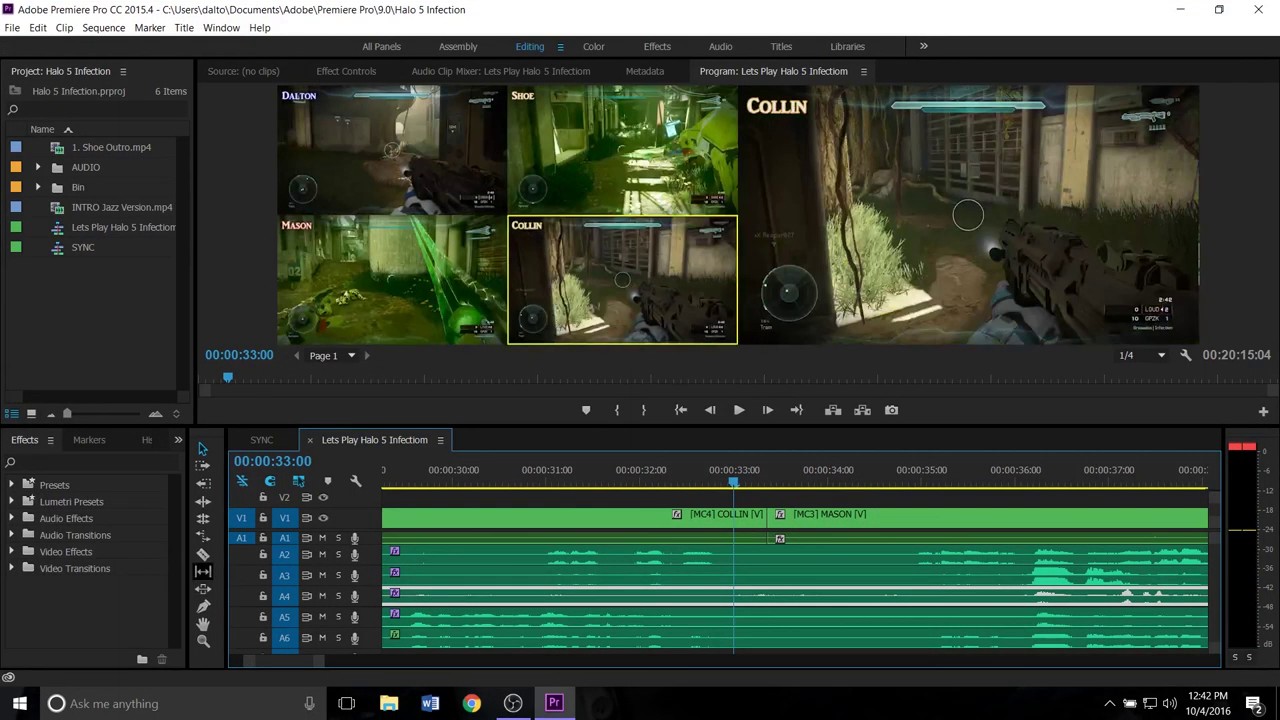
{"action": "key", "text": "c"}
{"action": "left_click", "coordinate": [729, 596]}
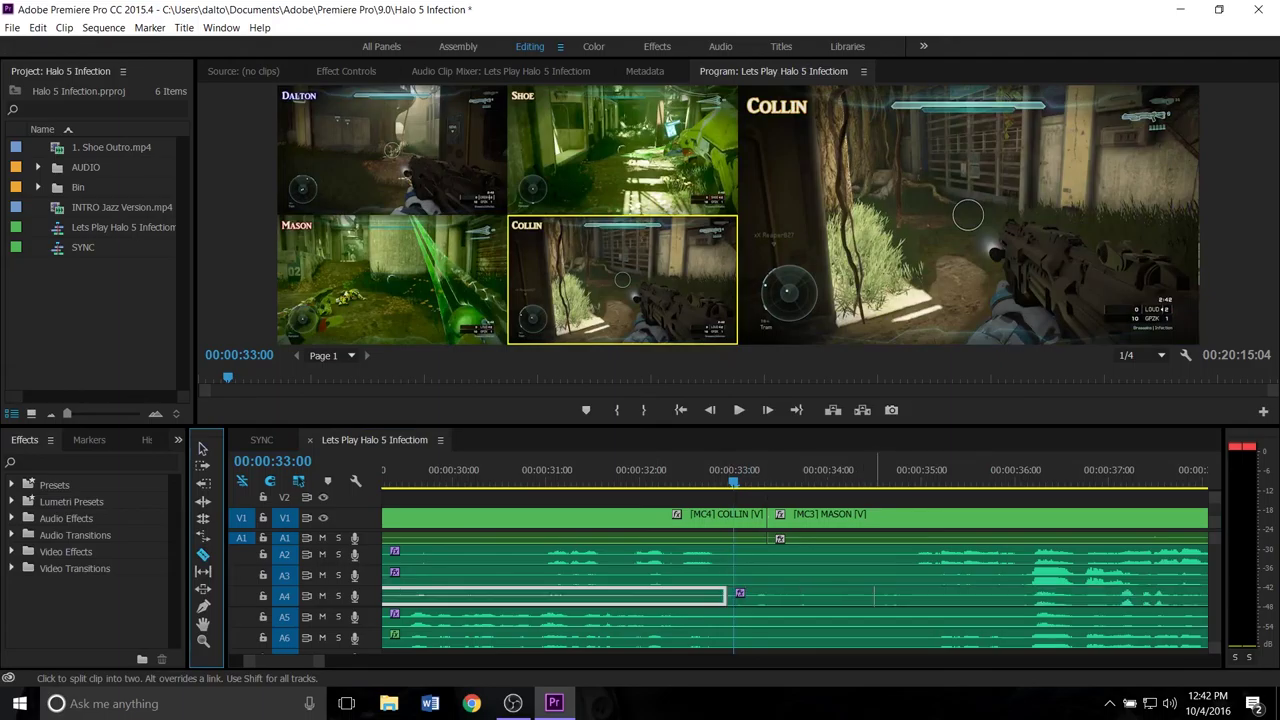
{"action": "left_click", "coordinate": [921, 596]}
{"action": "key", "text": "v"}
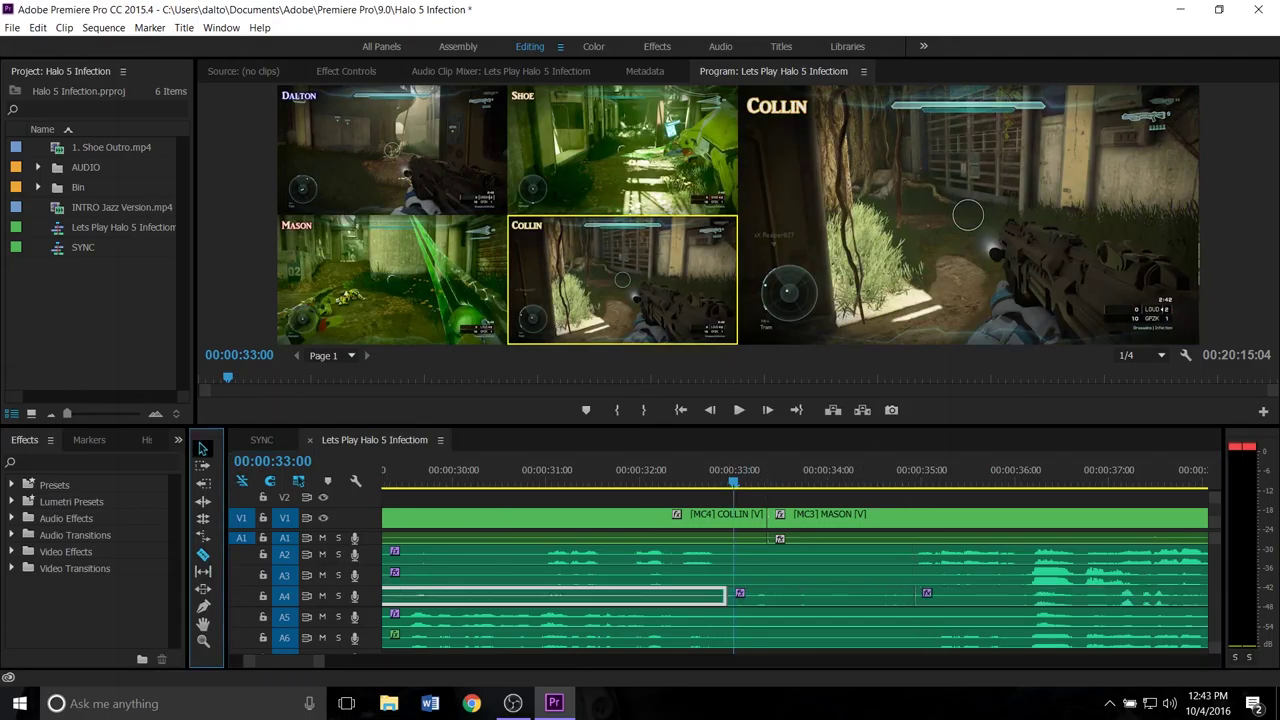
- Apply +5 dB audio gain to the A4 voice segment between the two splits and play it back
{"action": "left_click", "coordinate": [830, 596]}
{"action": "right_click", "coordinate": [830, 596]}
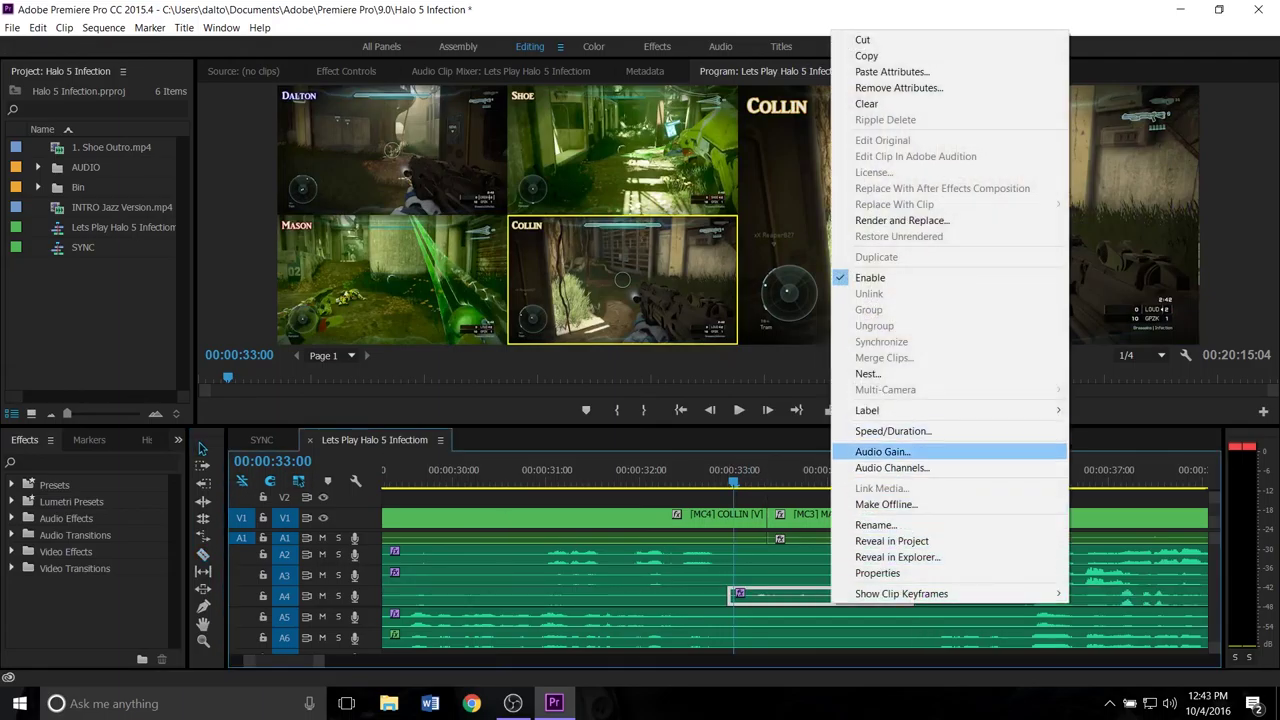
{"action": "left_click", "coordinate": [882, 451]}
{"action": "key", "text": "Return"}
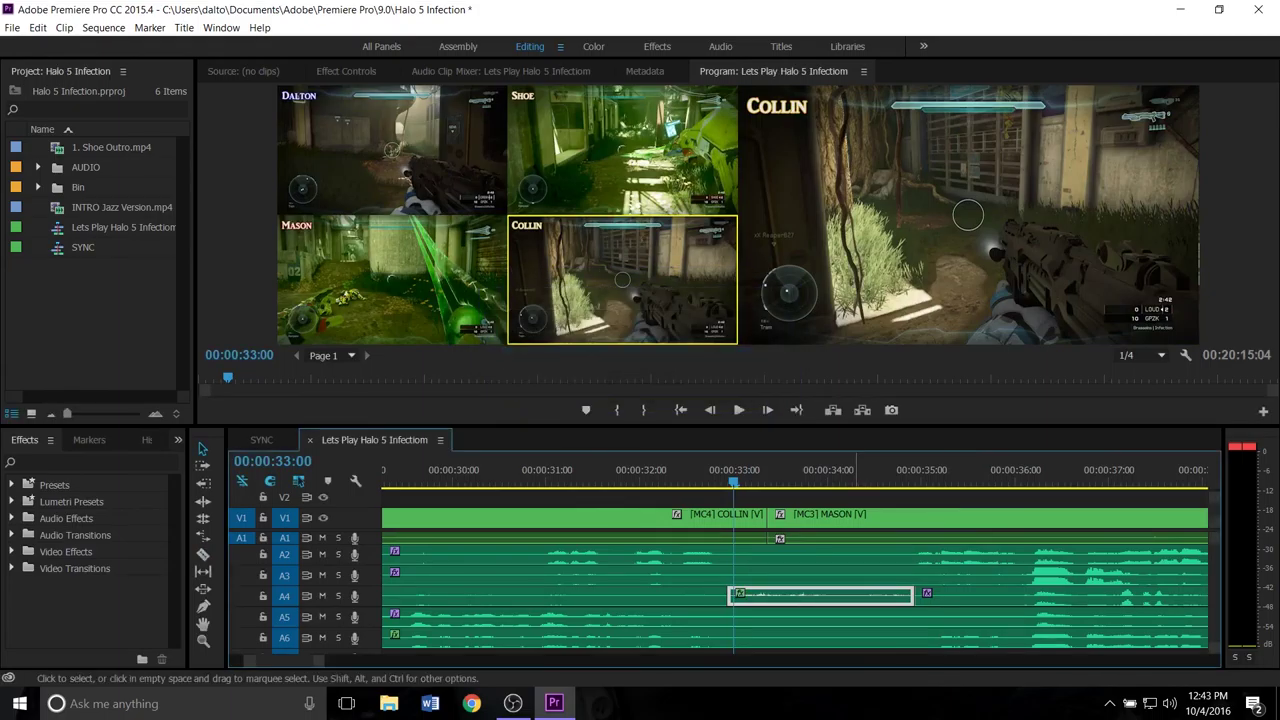
{"action": "key", "text": "space"}
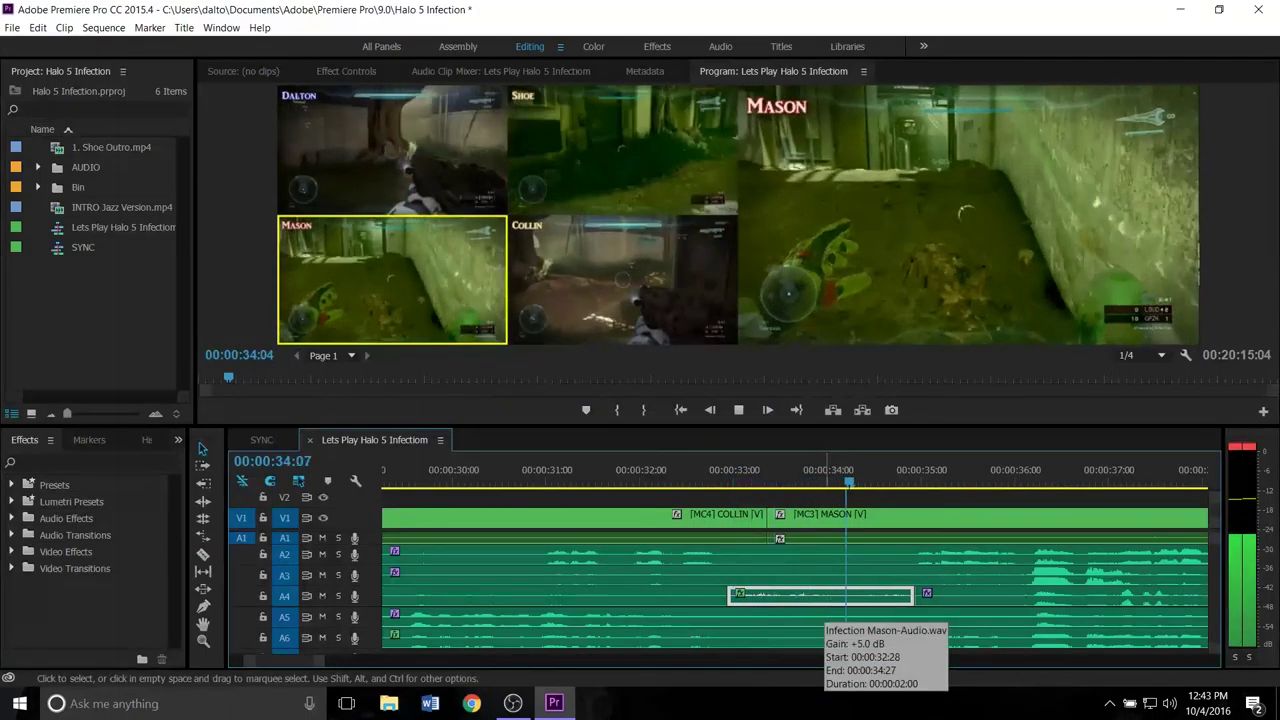
- Adjust the same A4 segment's audio gain once more and replay it from 00:00:32:27 to 00:00:34:28
{"action": "right_click", "coordinate": [822, 602]}
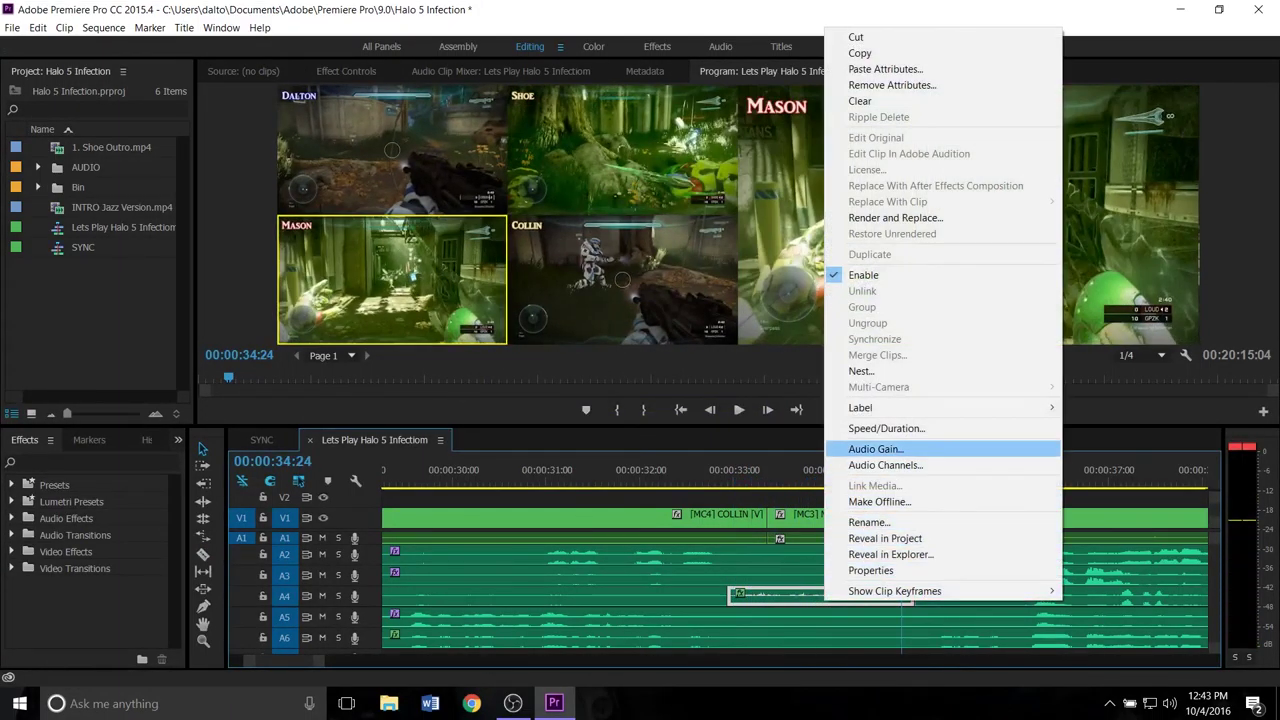
{"action": "left_click", "coordinate": [870, 450]}
{"action": "key", "text": "Return"}
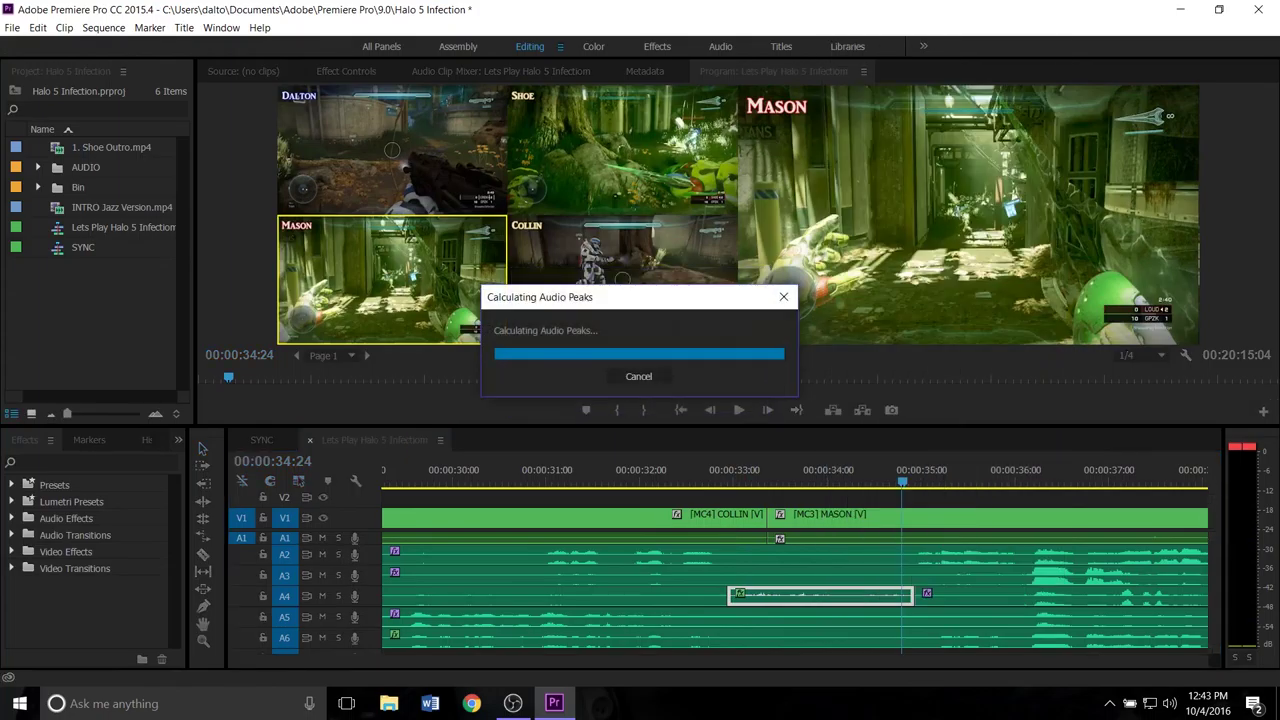
{"action": "left_click_drag", "start_coordinate": [790, 472], "coordinate": [725, 472]}
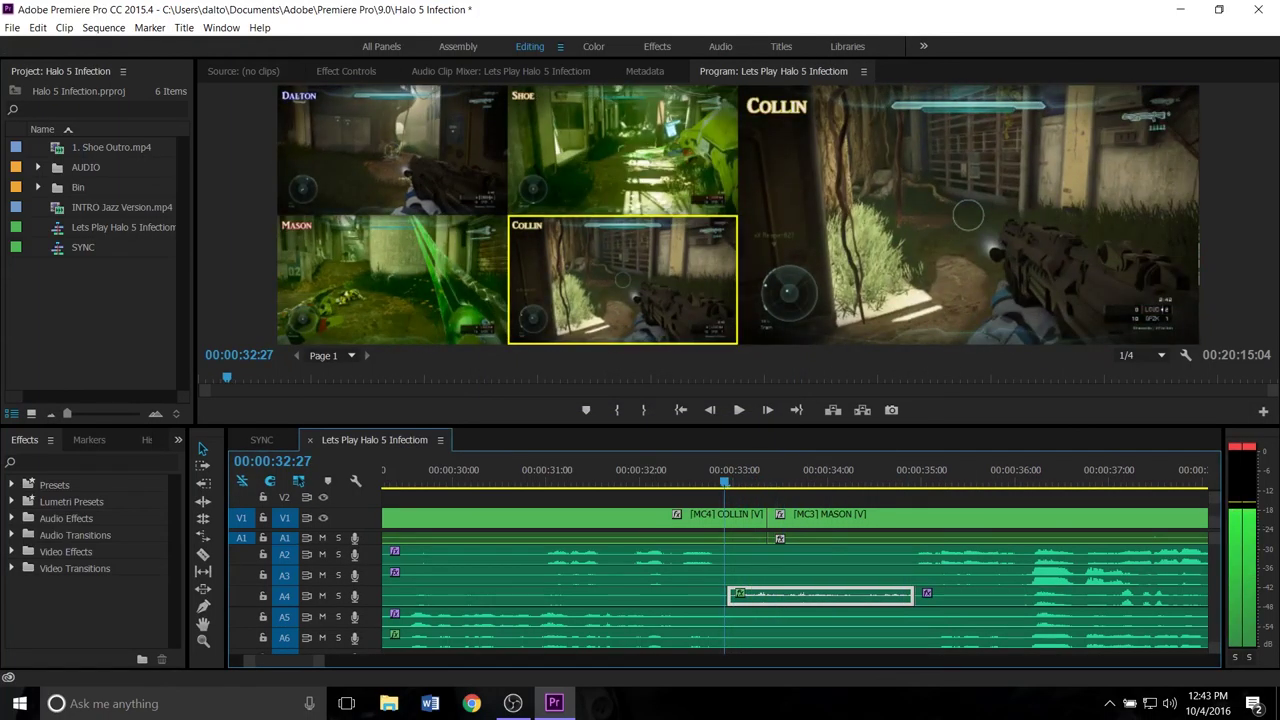
{"action": "key", "text": "space"}
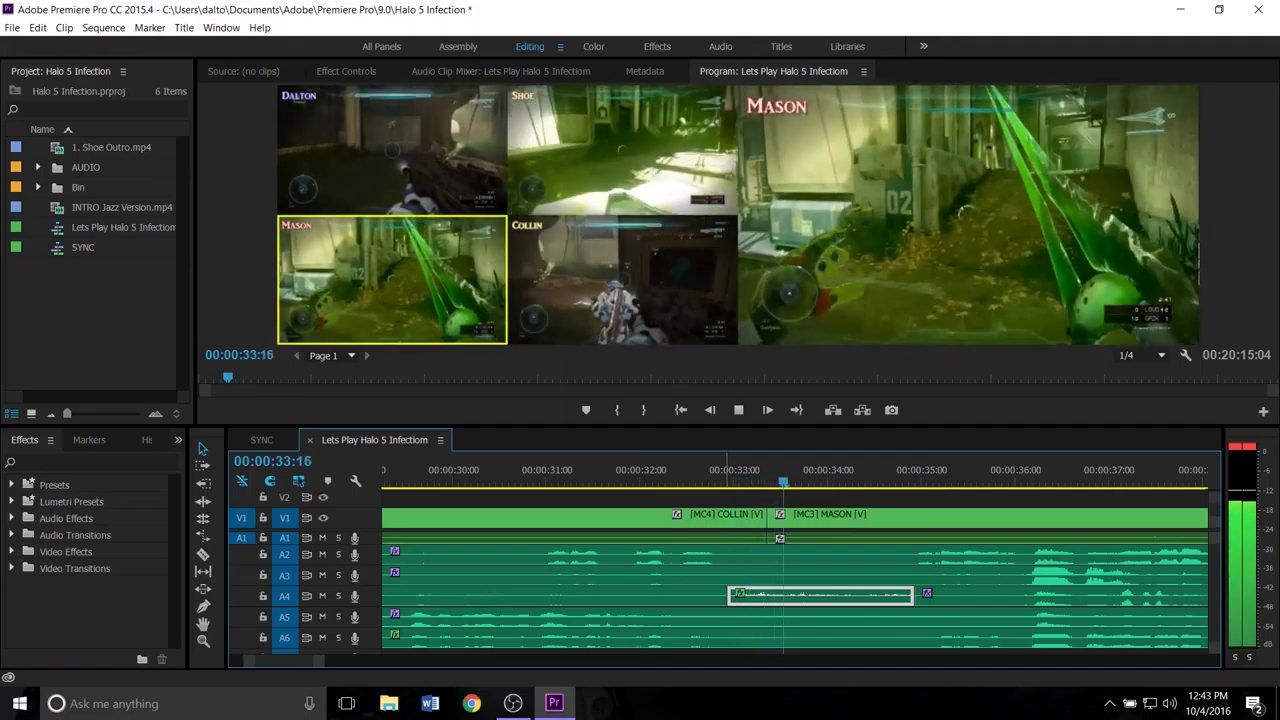
{"action": "key", "text": "space"}
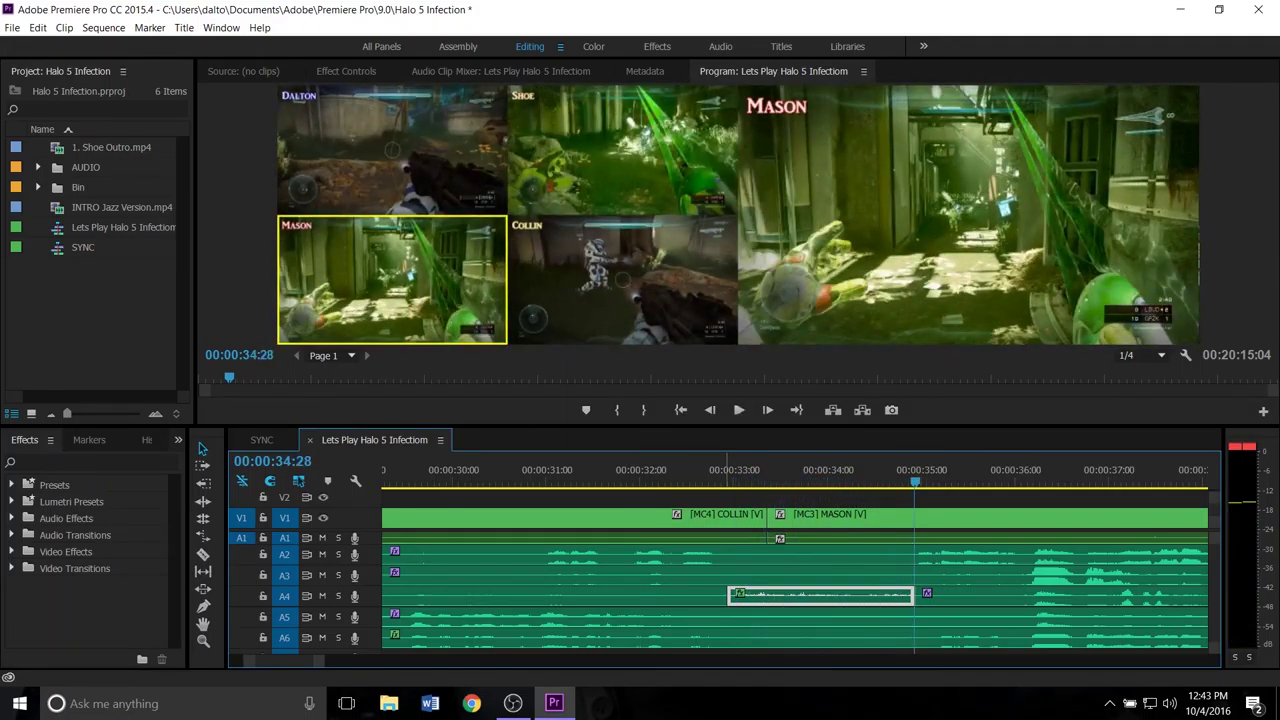
- Save the project and move the playhead to 00:01:13:03, past the short camera cuts
{"action": "key", "text": "ctrl+s"}
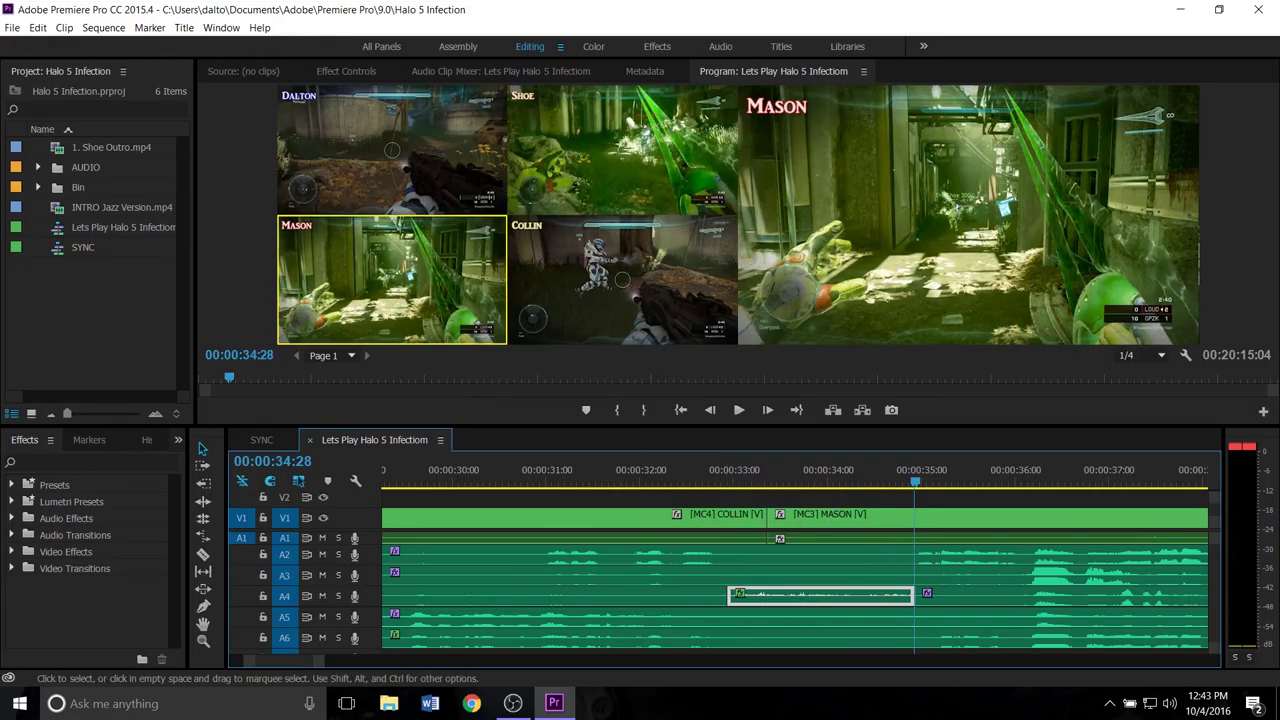
{"action": "left_click", "coordinate": [820, 497]}
{"action": "key", "text": "minus"}
{"action": "key", "text": "minus"}
{"action": "key", "text": "minus"}
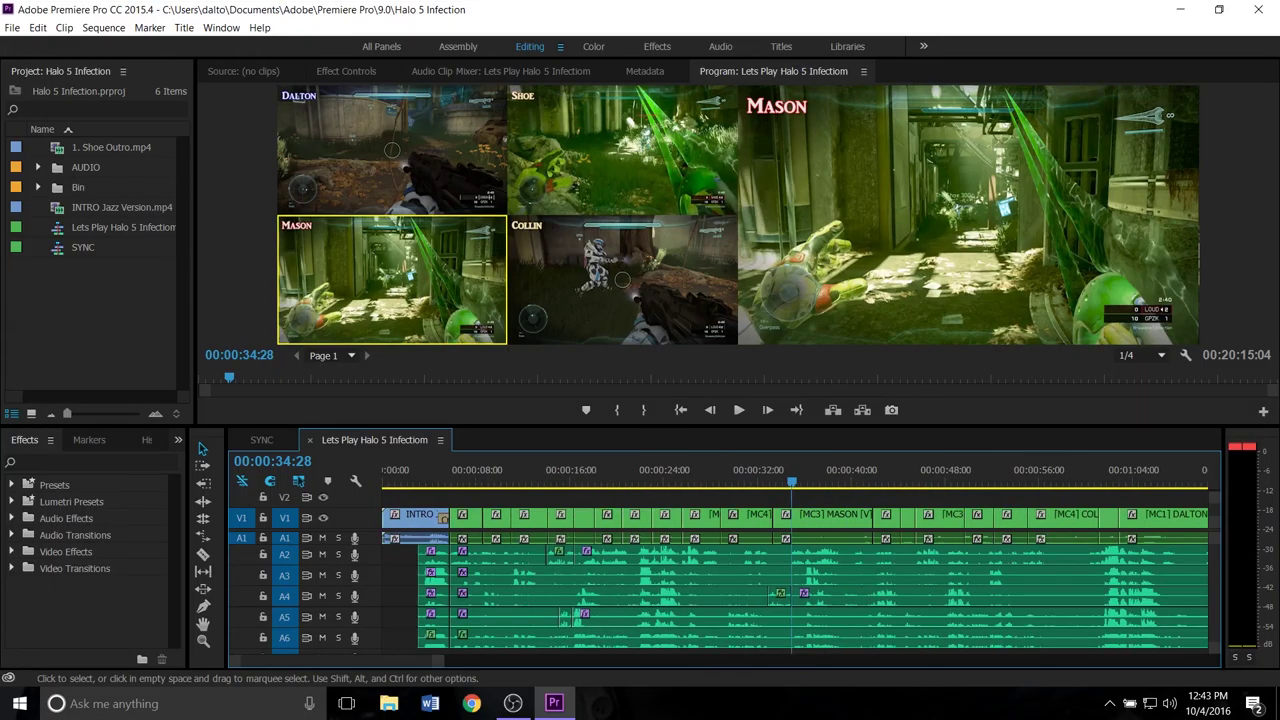
{"action": "key", "text": "minus"}
{"action": "key", "text": "minus"}
{"action": "key", "text": "minus"}
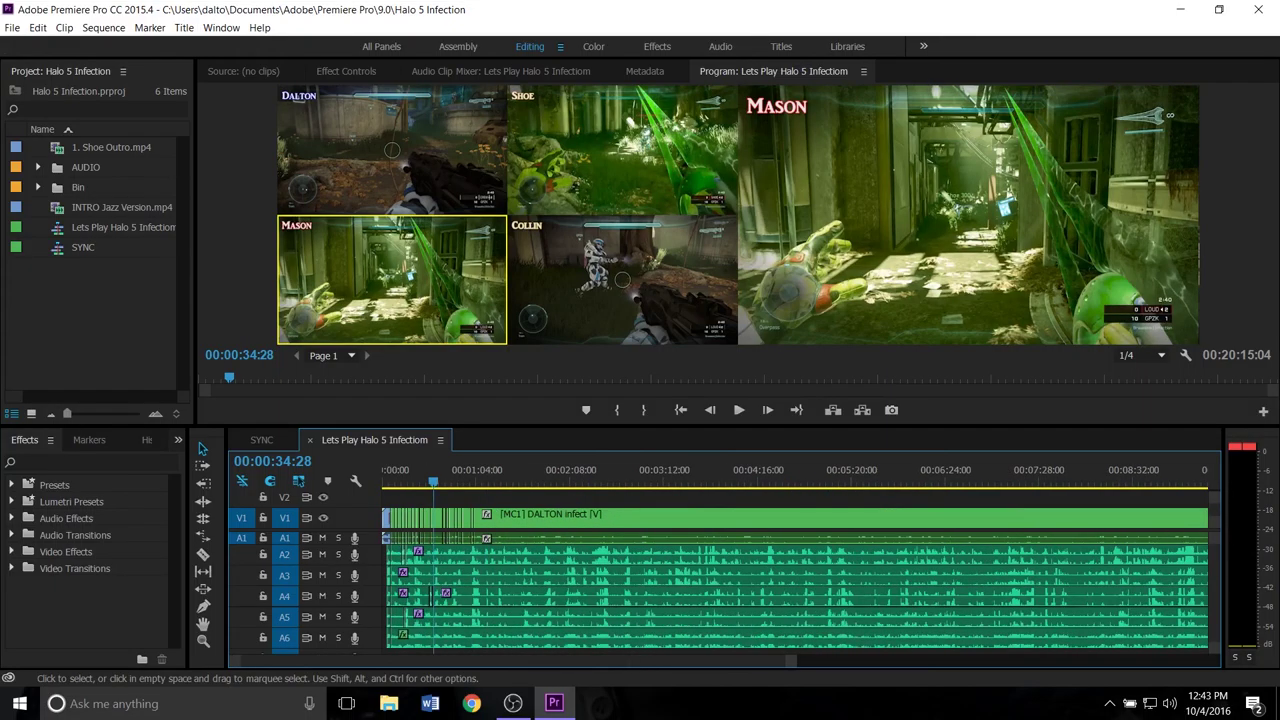
{"action": "key", "text": "minus"}
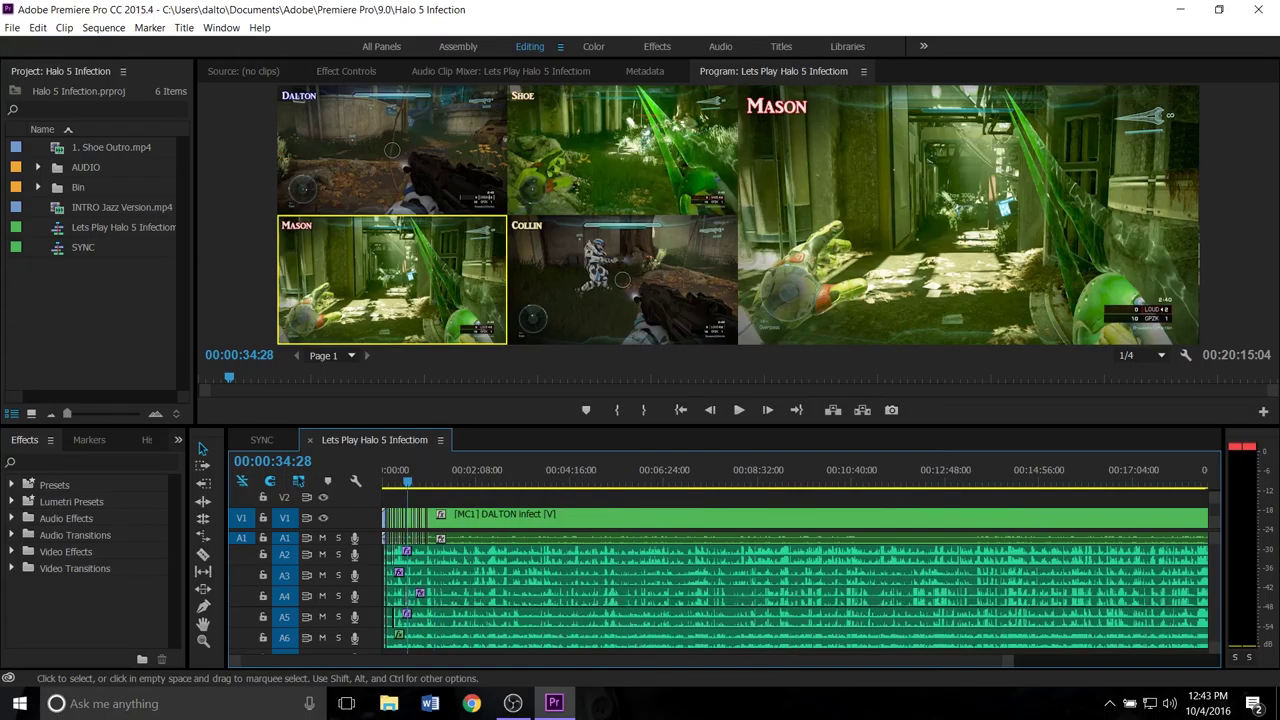
{"action": "key", "text": "minus"}
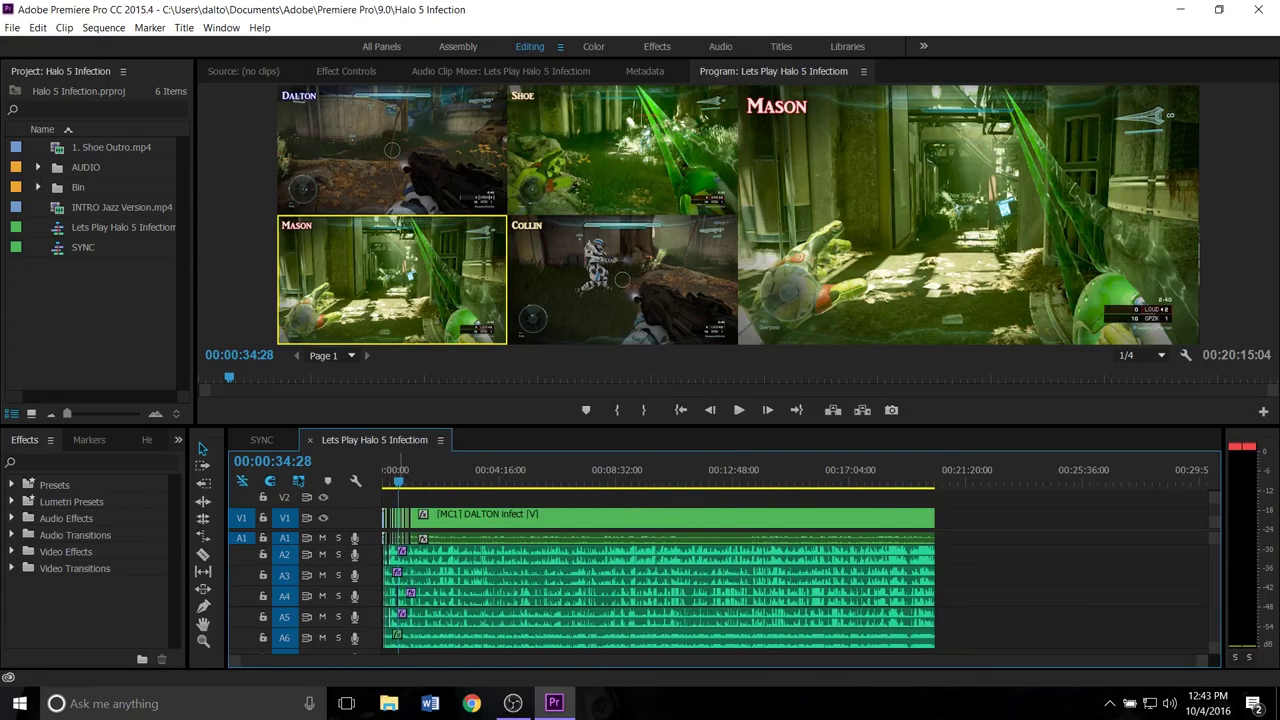
{"action": "left_click_drag", "start_coordinate": [398, 482], "coordinate": [416, 482]}
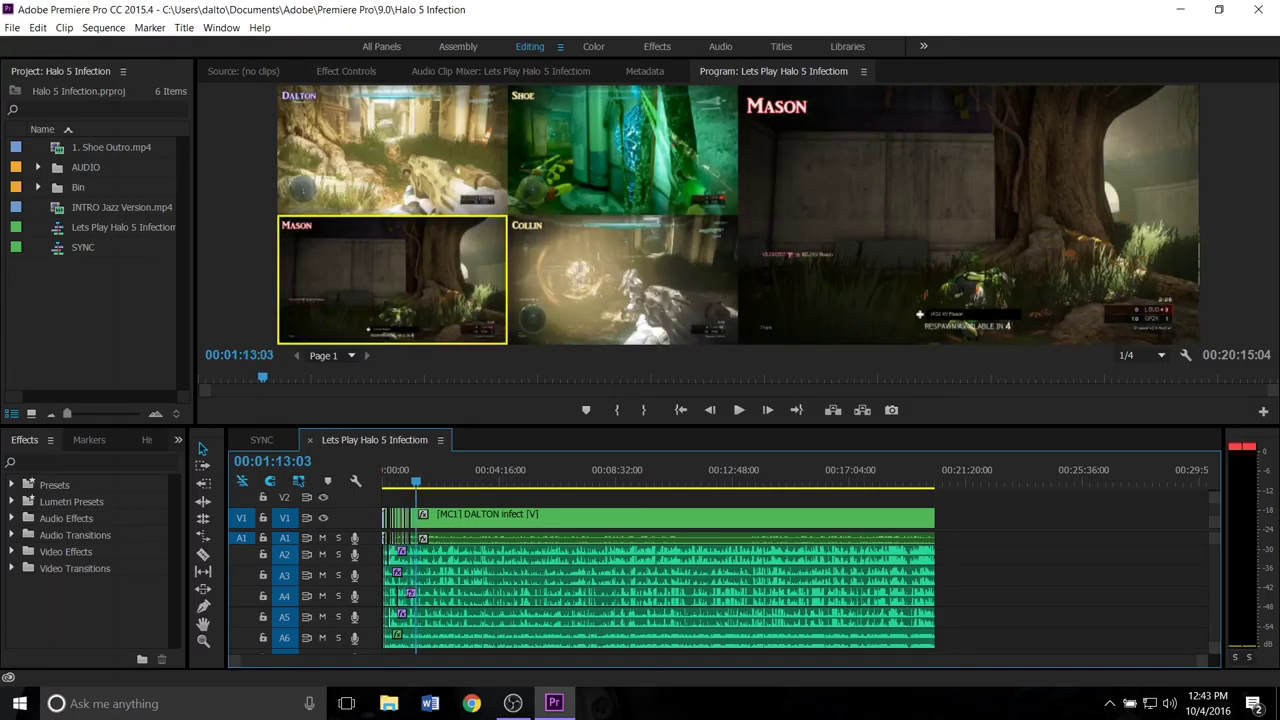
- Play the end of the match on camera 1 from about 00:16:51 to 00:16:57:23
{"action": "key", "text": "1"}
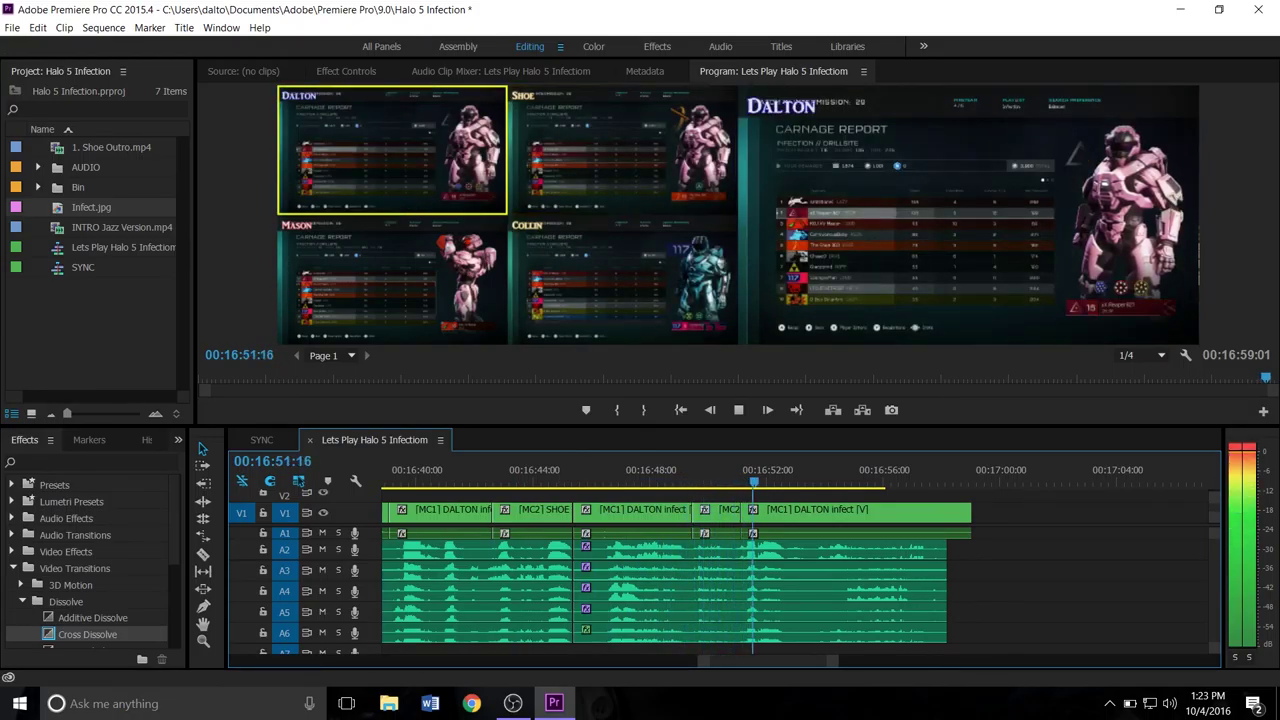
{"action": "key", "text": "="}
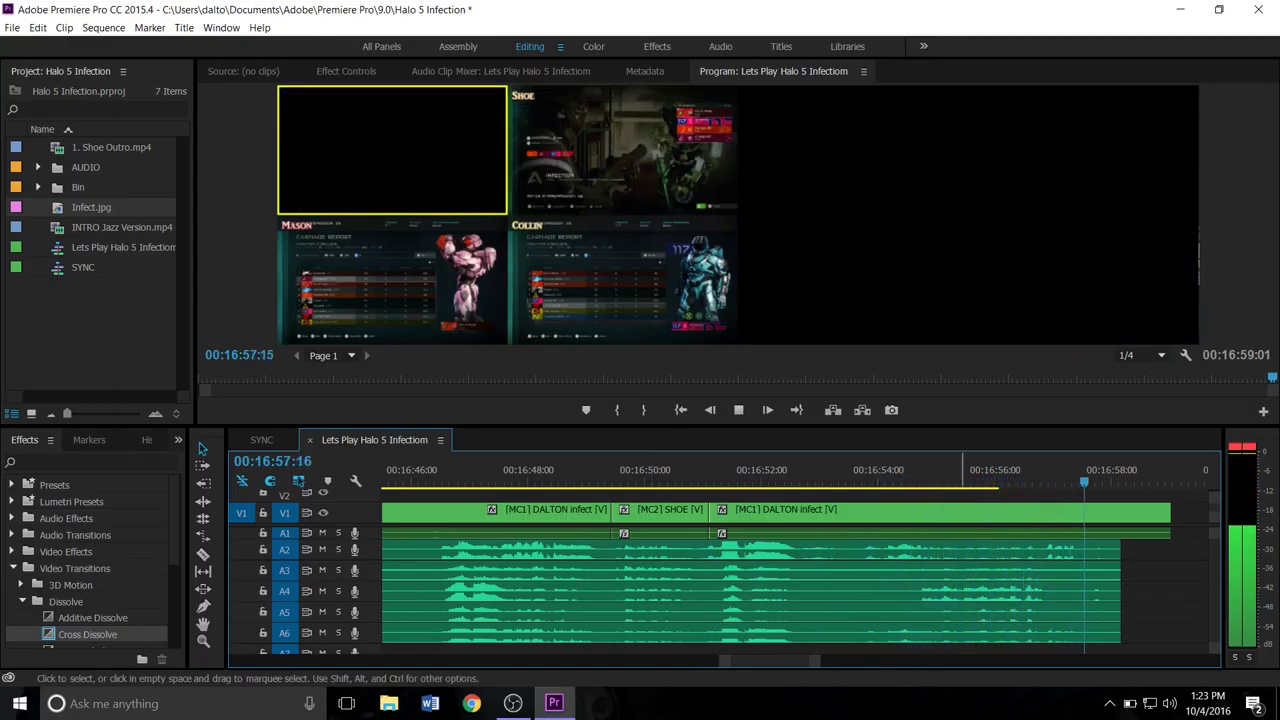
{"action": "key", "text": "space"}
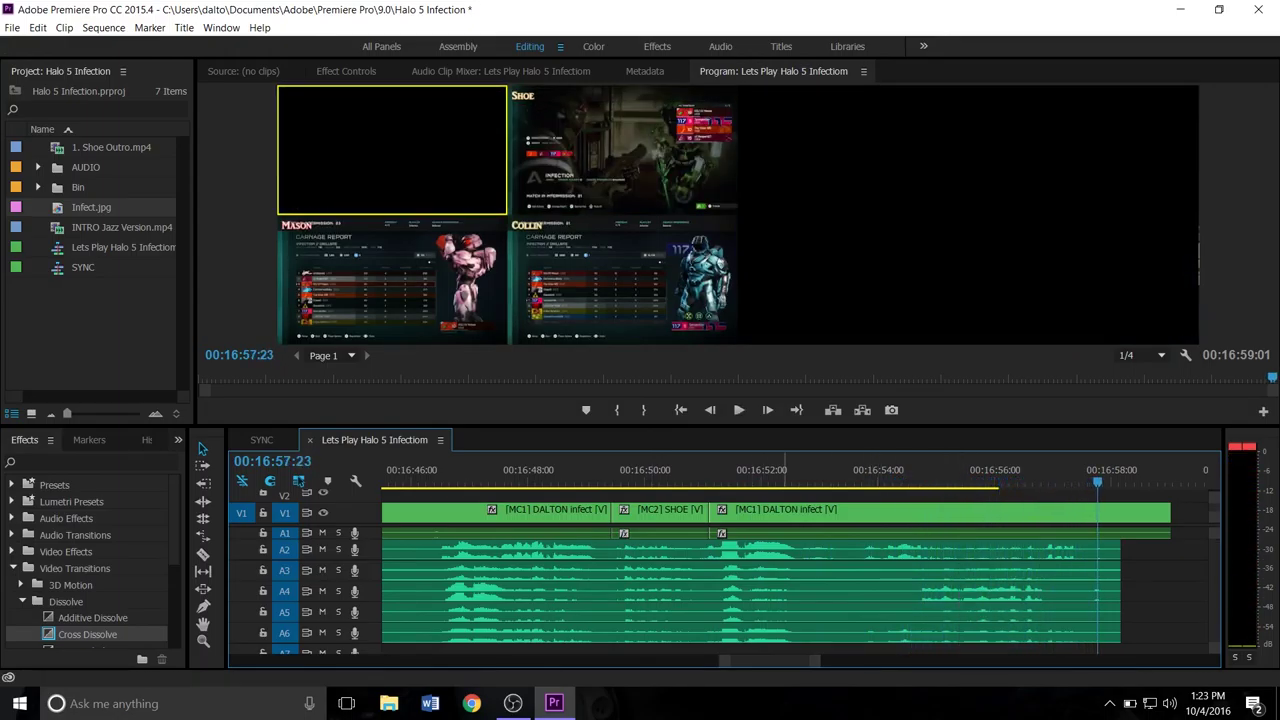
- Cut the final video and voice clips at 00:16:52:21 and delete everything after the cut
{"action": "left_click", "coordinate": [743, 471]}
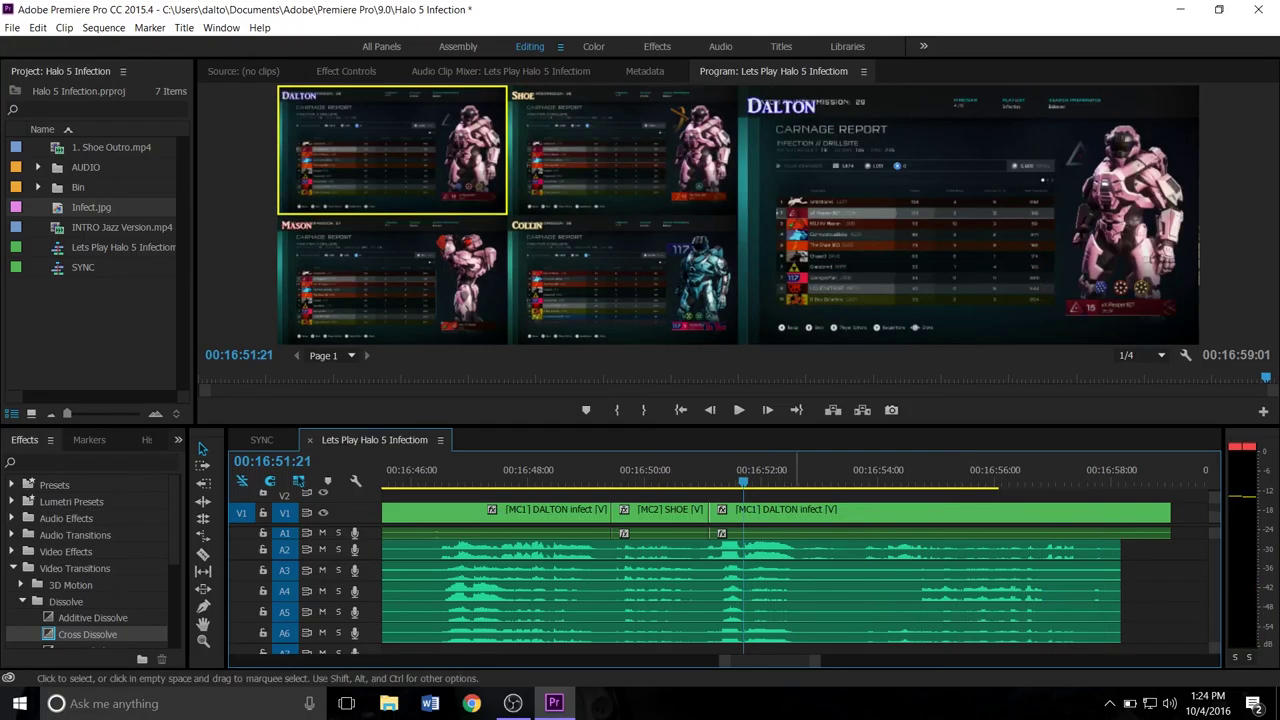
{"action": "left_click_drag", "start_coordinate": [792, 497], "coordinate": [880, 628]}
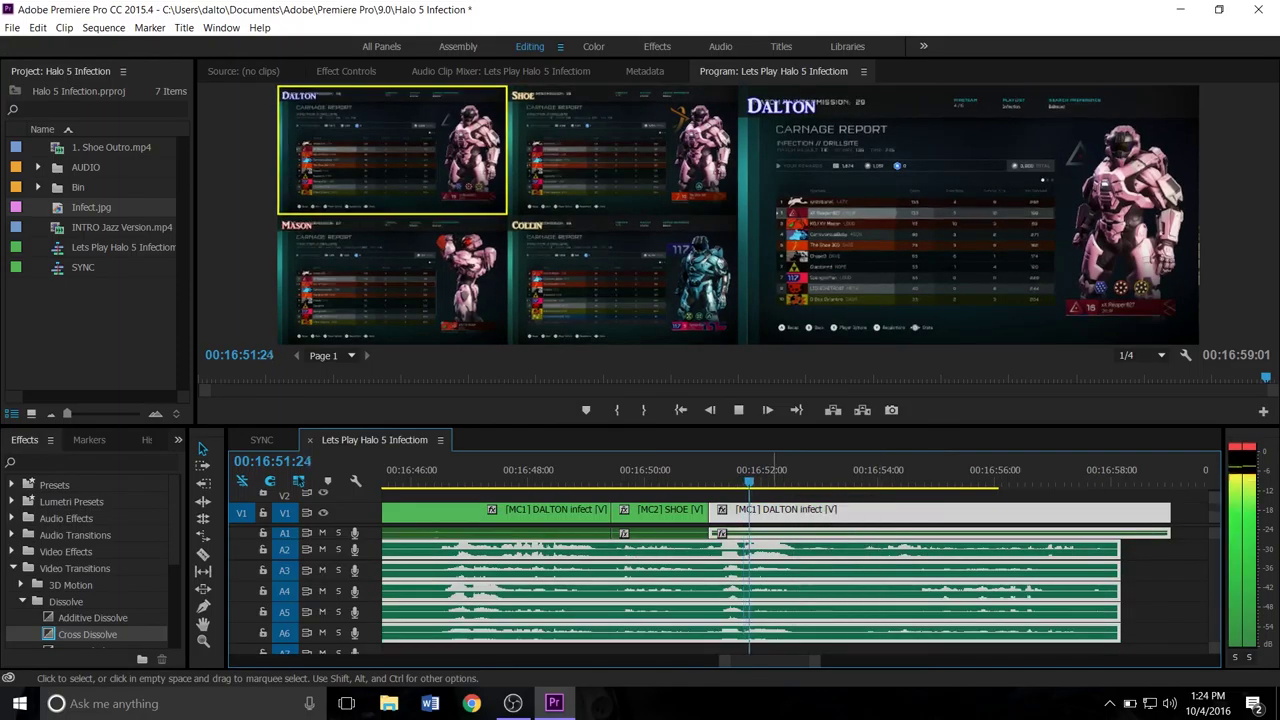
{"action": "key", "text": "space"}
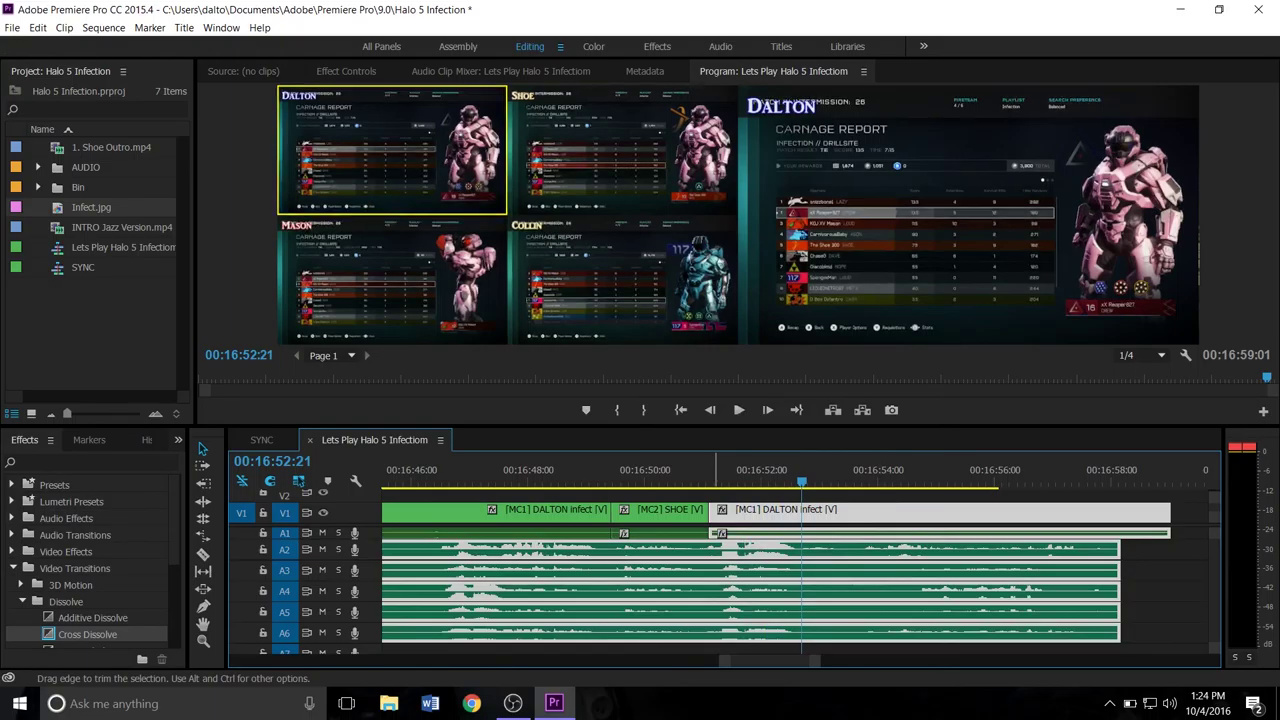
{"action": "key", "text": "ctrl+k"}
{"action": "left_click_drag", "start_coordinate": [938, 573], "coordinate": [953, 627]}
{"action": "key", "text": "Delete"}
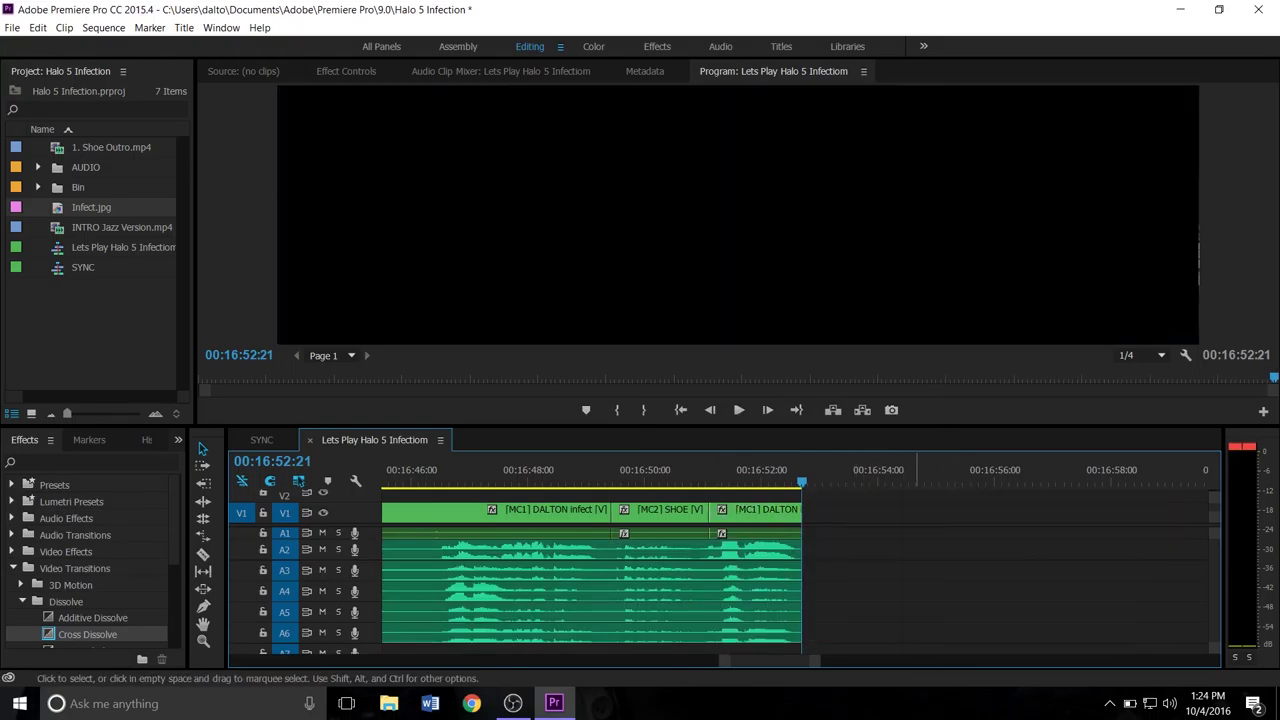
- Trim the end of the last V1 gameplay clip and its A1 audio back to 00:16:52:02, and play the ending
{"action": "left_click", "coordinate": [765, 477]}
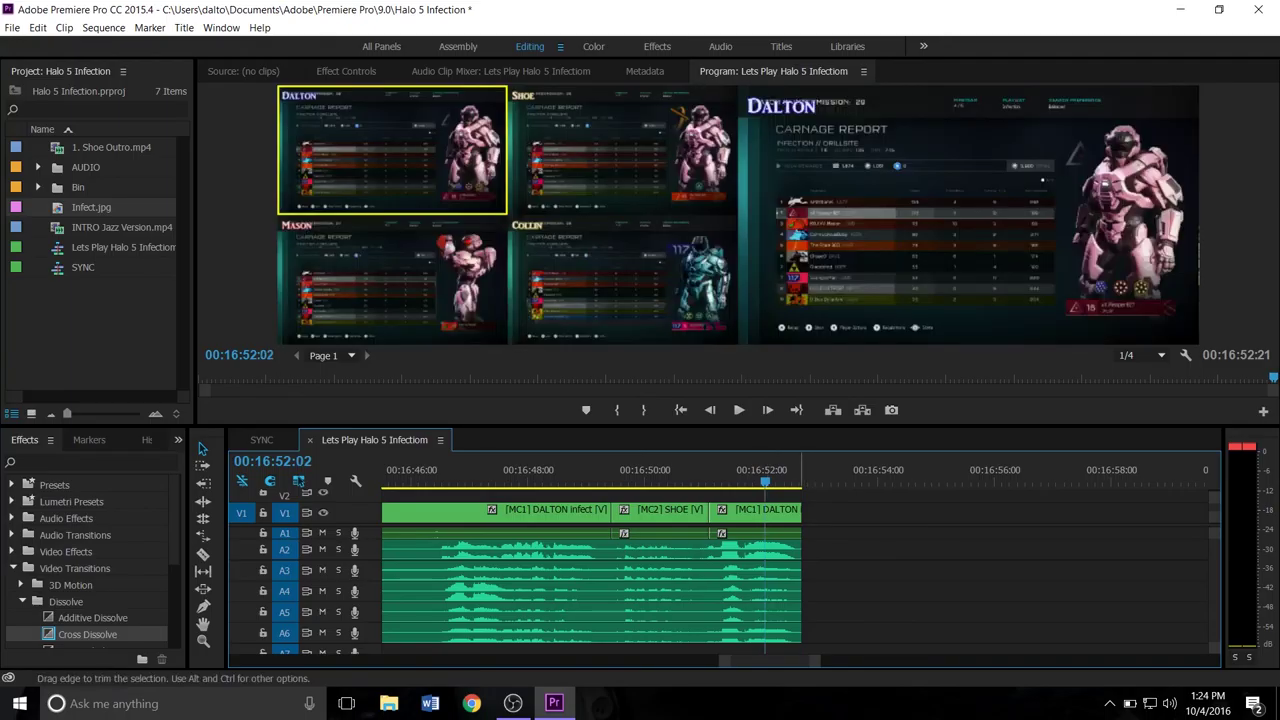
{"action": "left_click_drag", "start_coordinate": [800, 512], "coordinate": [765, 533]}
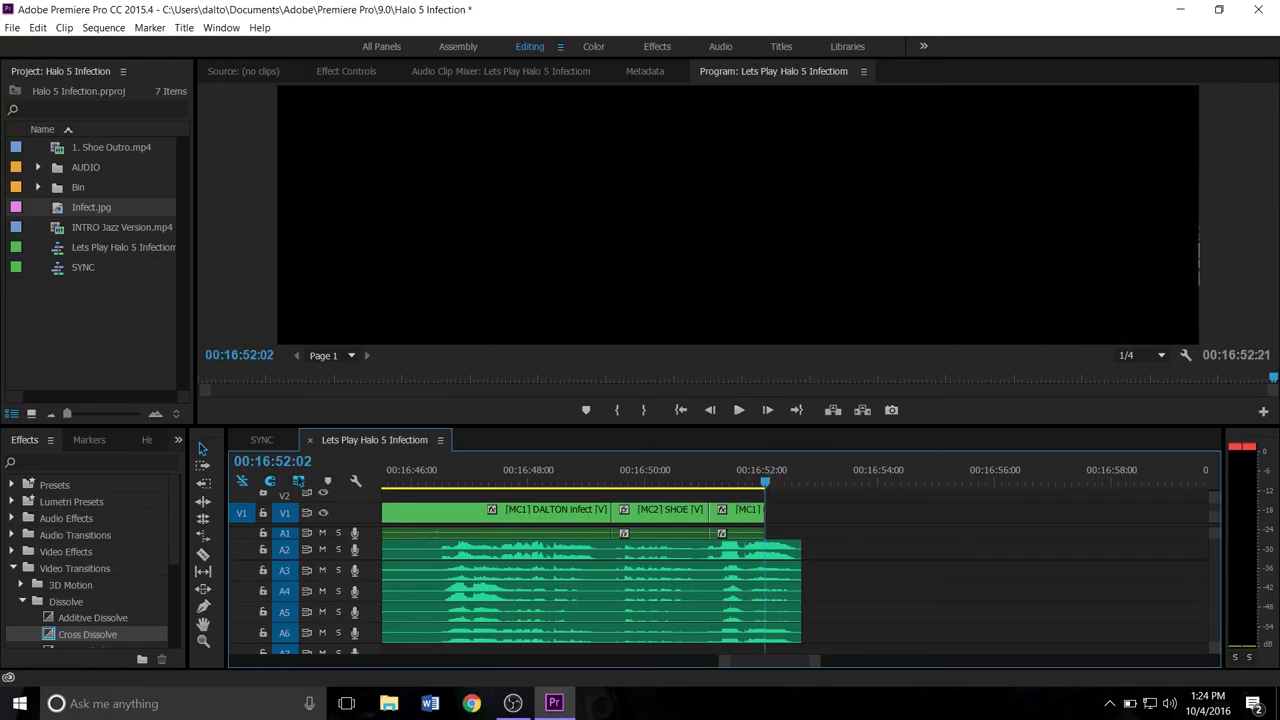
{"action": "key", "text": "space"}
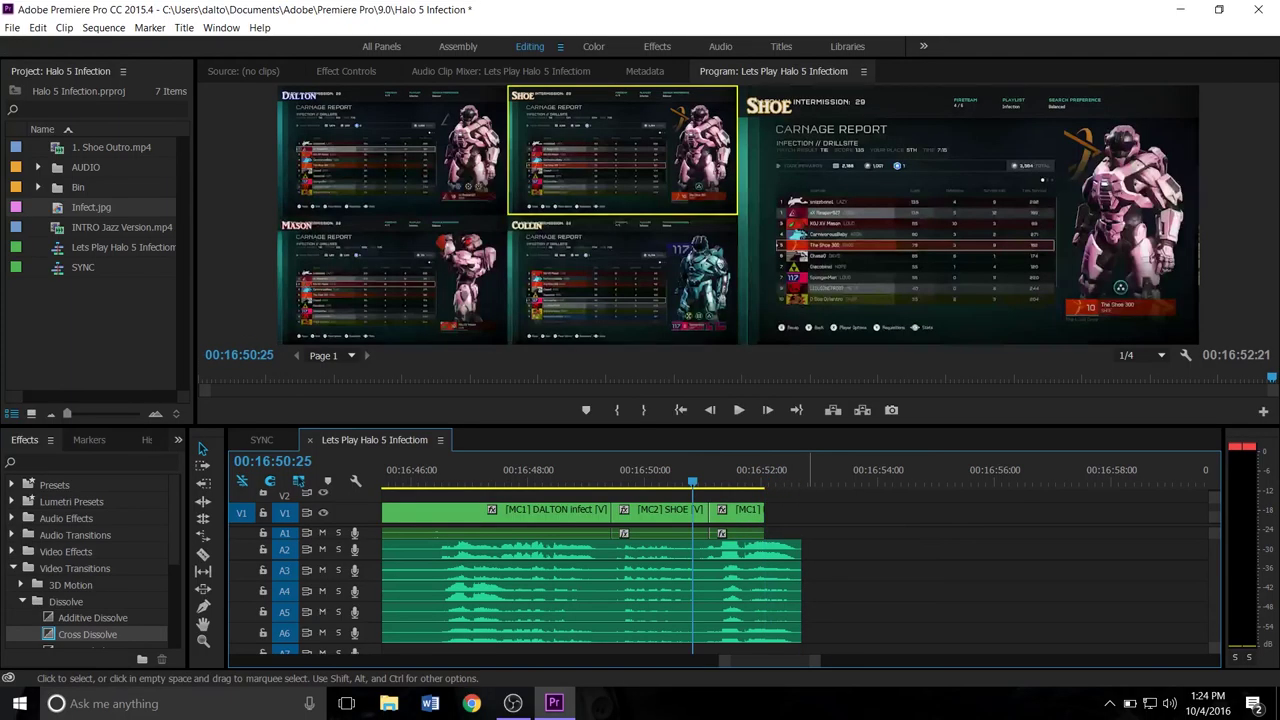
{"action": "key", "text": "space"}
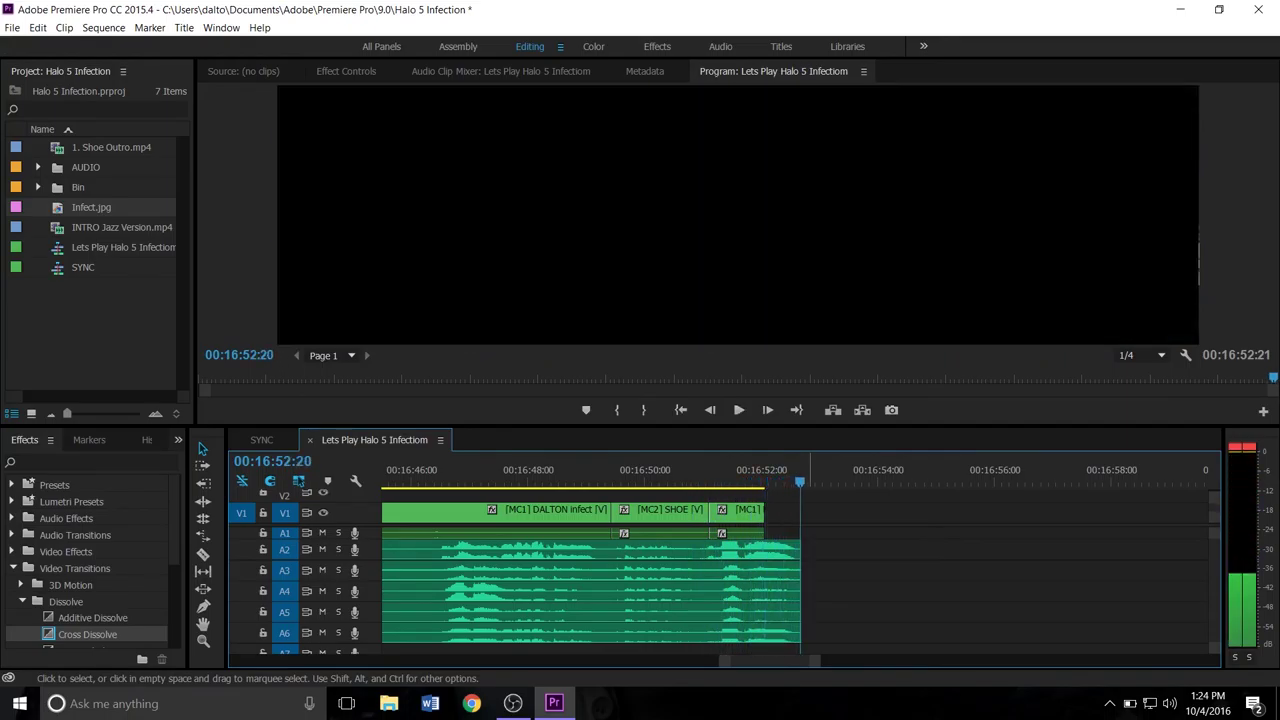
- Place 1. Shoe Outro.mp4 on V1 and A1 starting where the voice tracks end, at 00:16:52:21
{"action": "left_click_drag", "start_coordinate": [766, 474], "coordinate": [761, 474]}
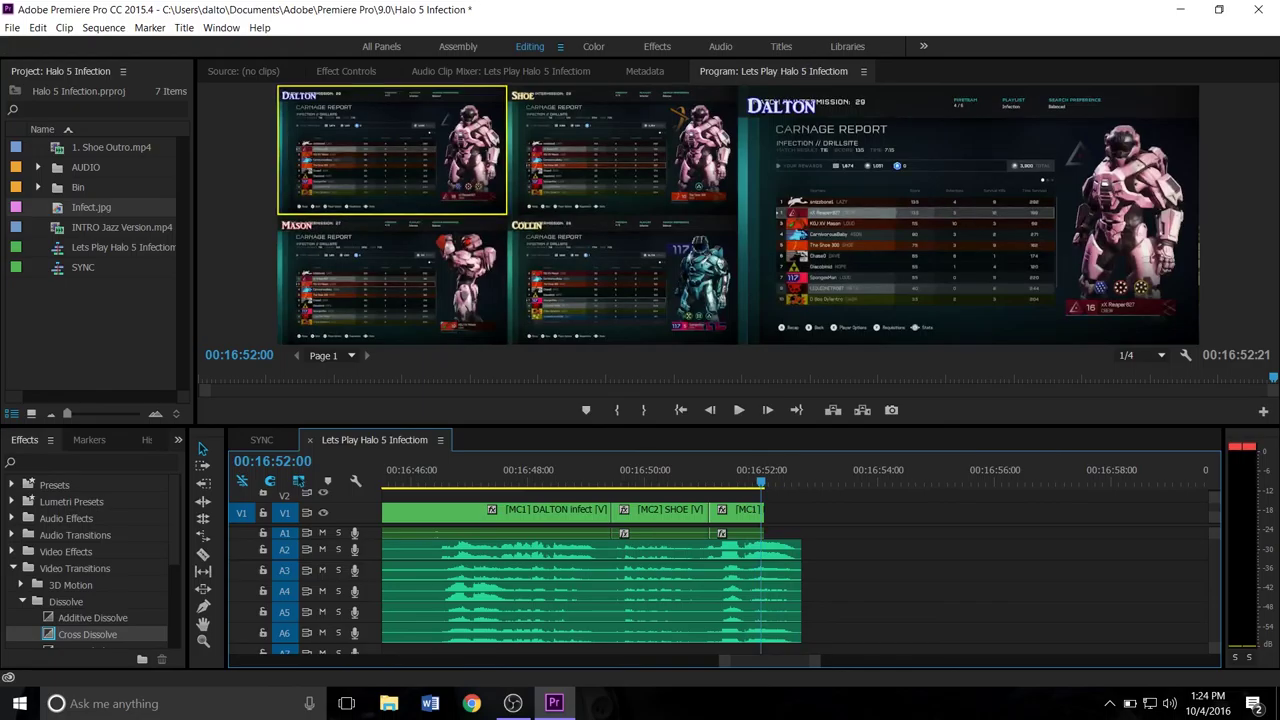
{"action": "left_click", "coordinate": [92, 322]}
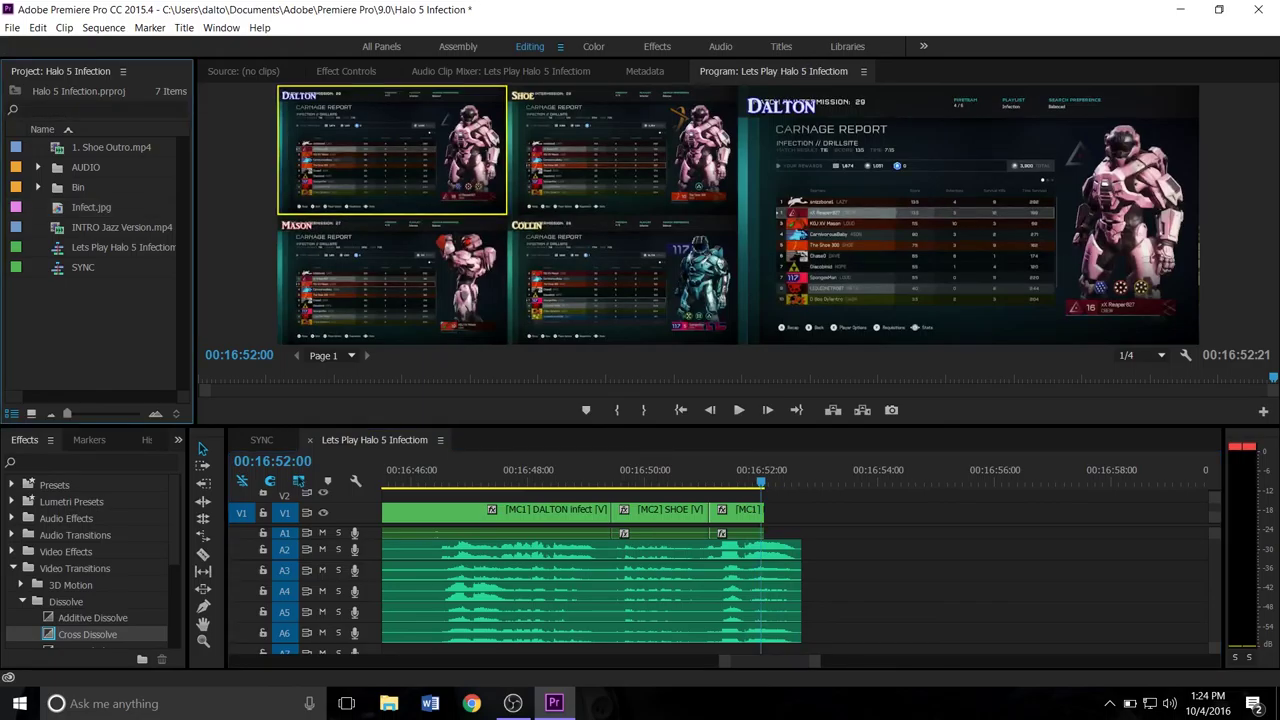
{"action": "left_click_drag", "start_coordinate": [110, 147], "coordinate": [804, 512]}
- Play the start of the outro to find its subscribe screen and split the outro clip at 00:16:58:05
{"action": "left_click", "coordinate": [949, 476]}
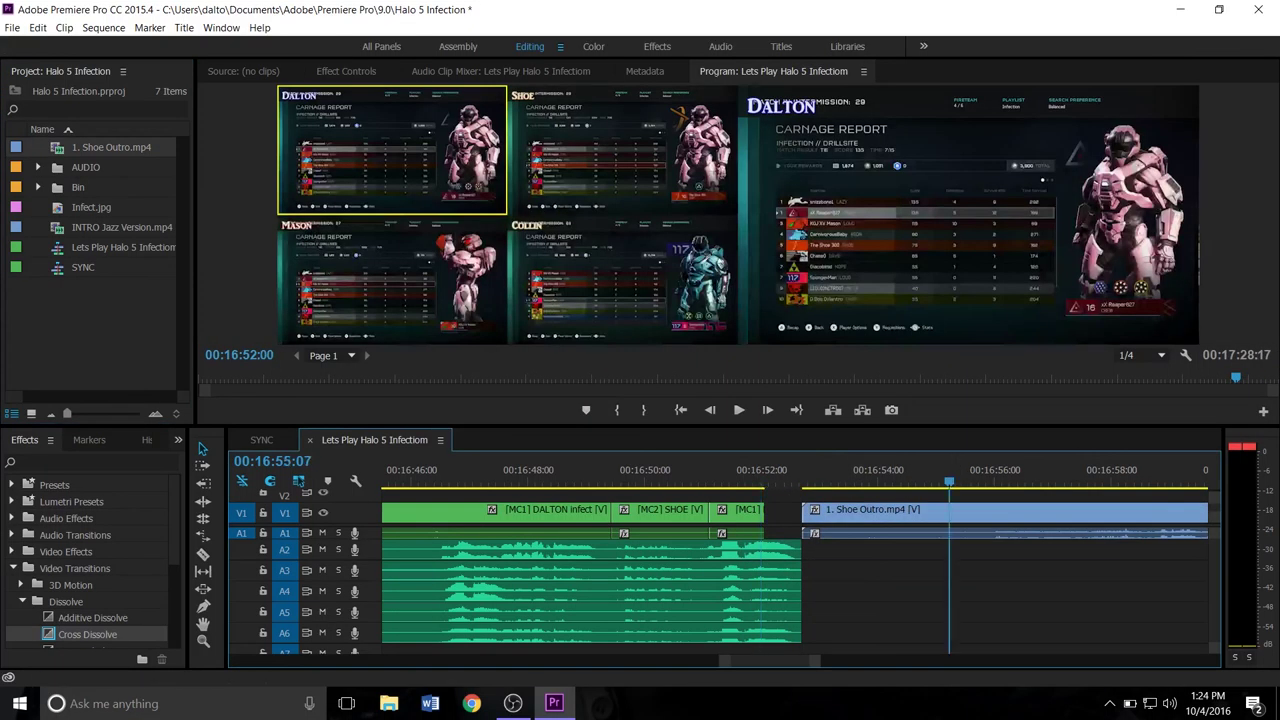
{"action": "scroll", "coordinate": [949, 560], "scroll_direction": "down", "scroll_amount": 6}
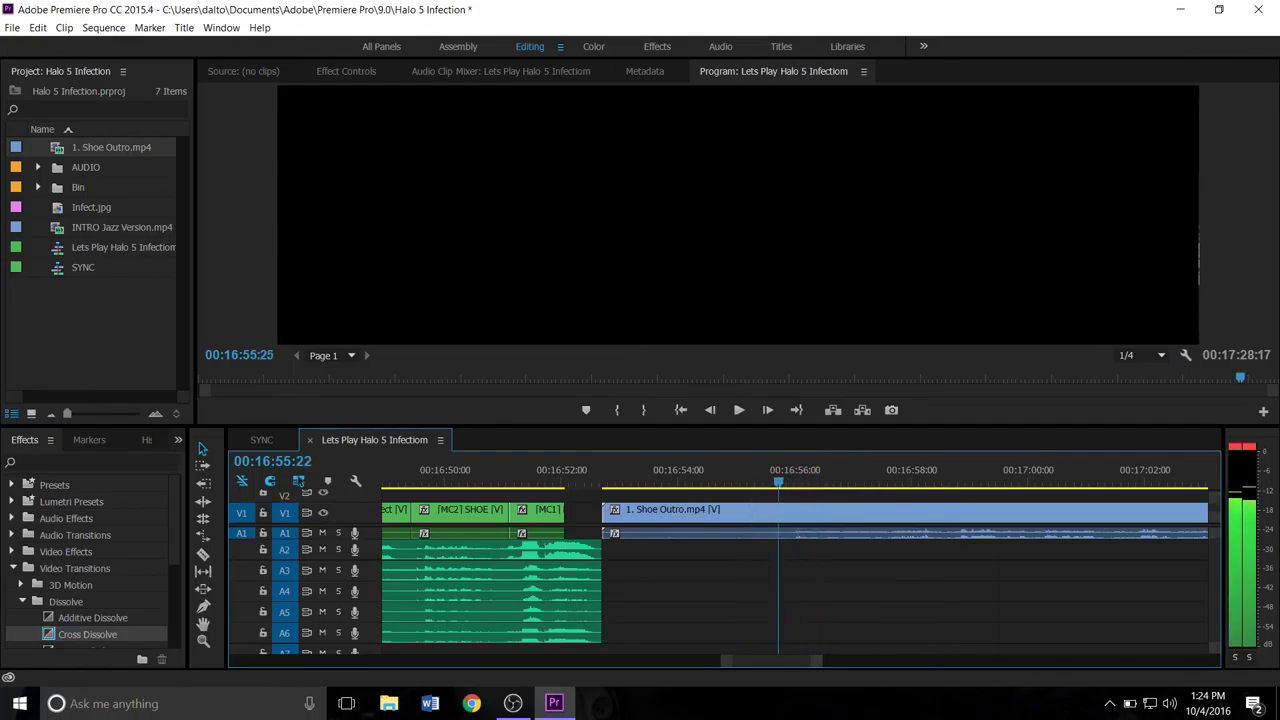
{"action": "key", "text": "space"}
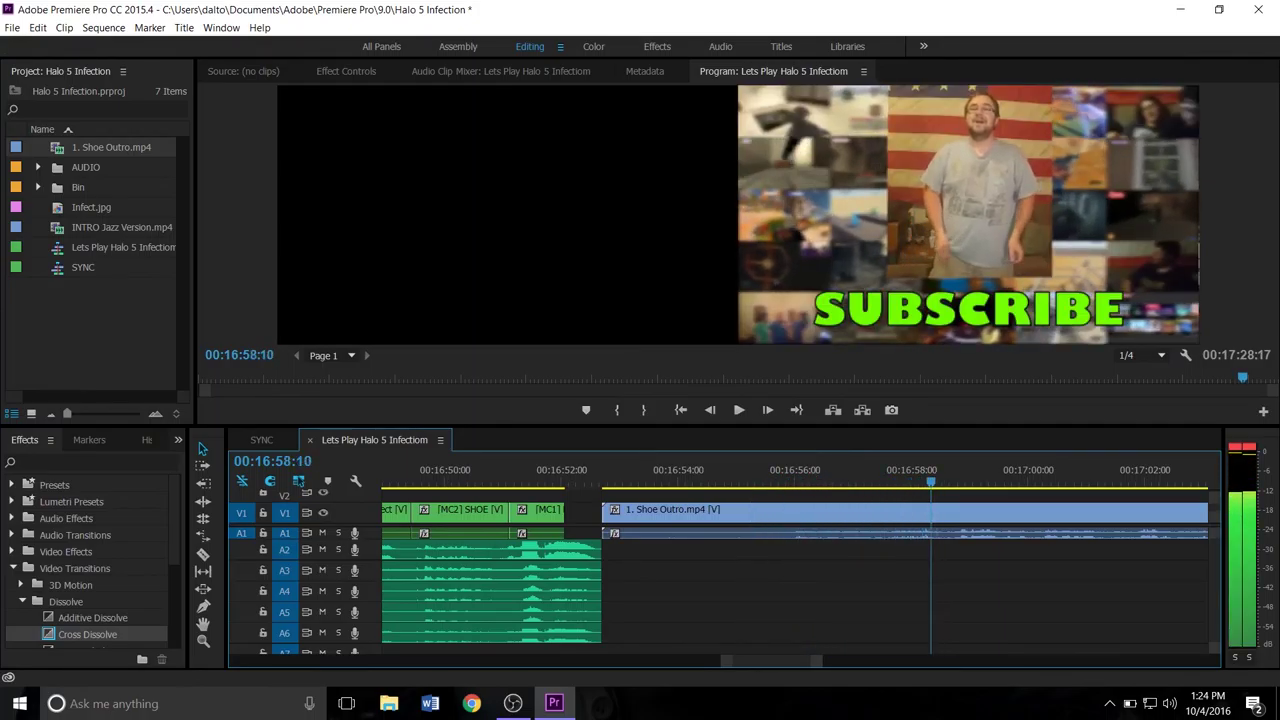
{"action": "left_click_drag", "start_coordinate": [852, 478], "coordinate": [789, 478]}
{"action": "key", "text": "space"}
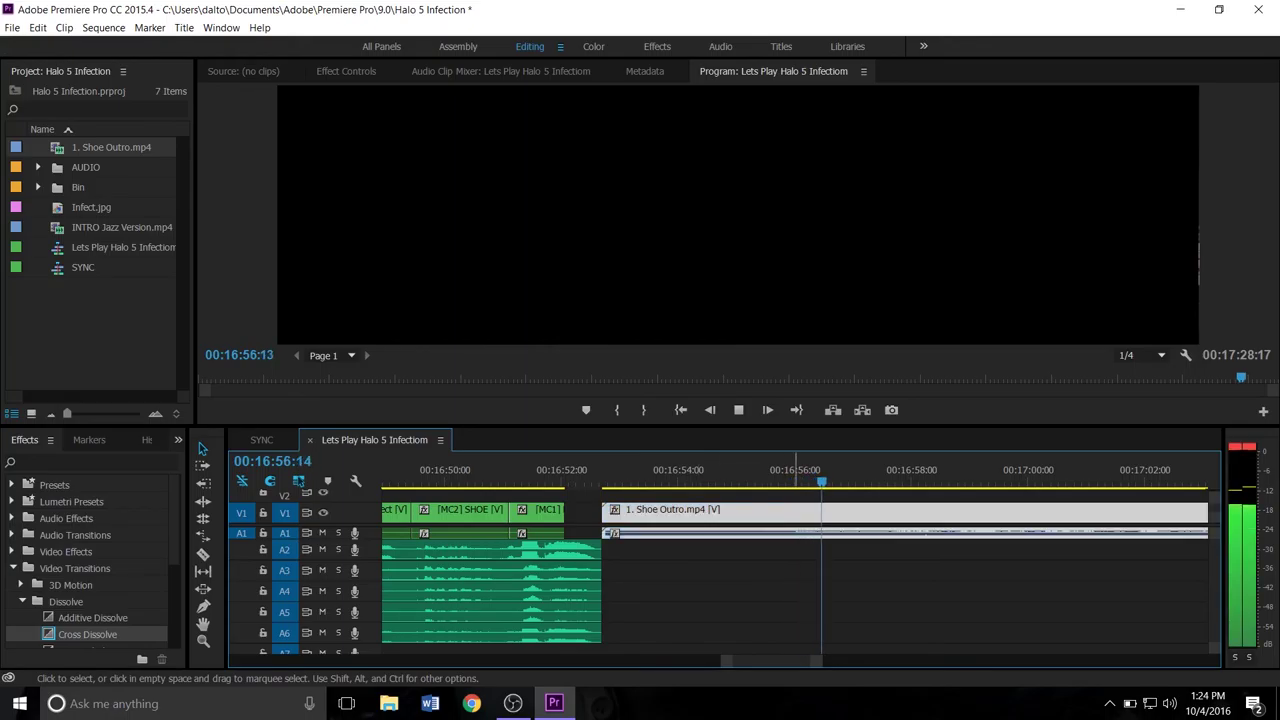
{"action": "key", "text": "space"}
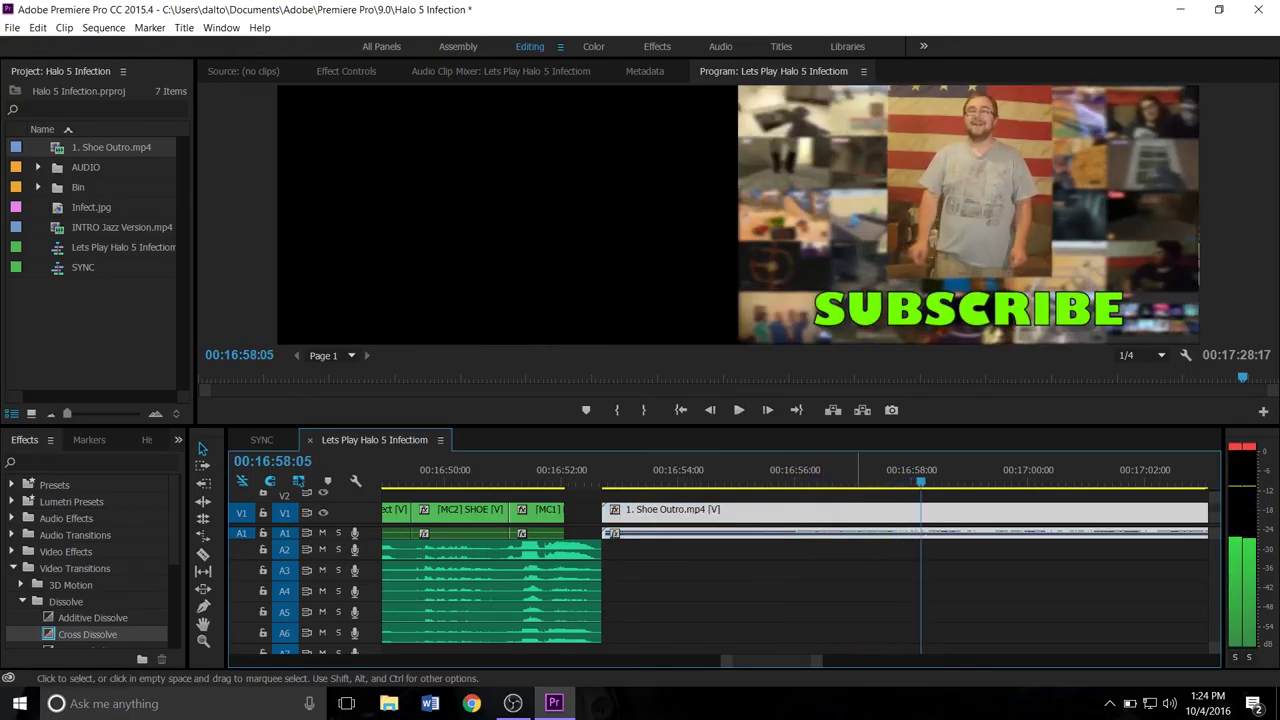
{"action": "key", "text": "ctrl+k"}
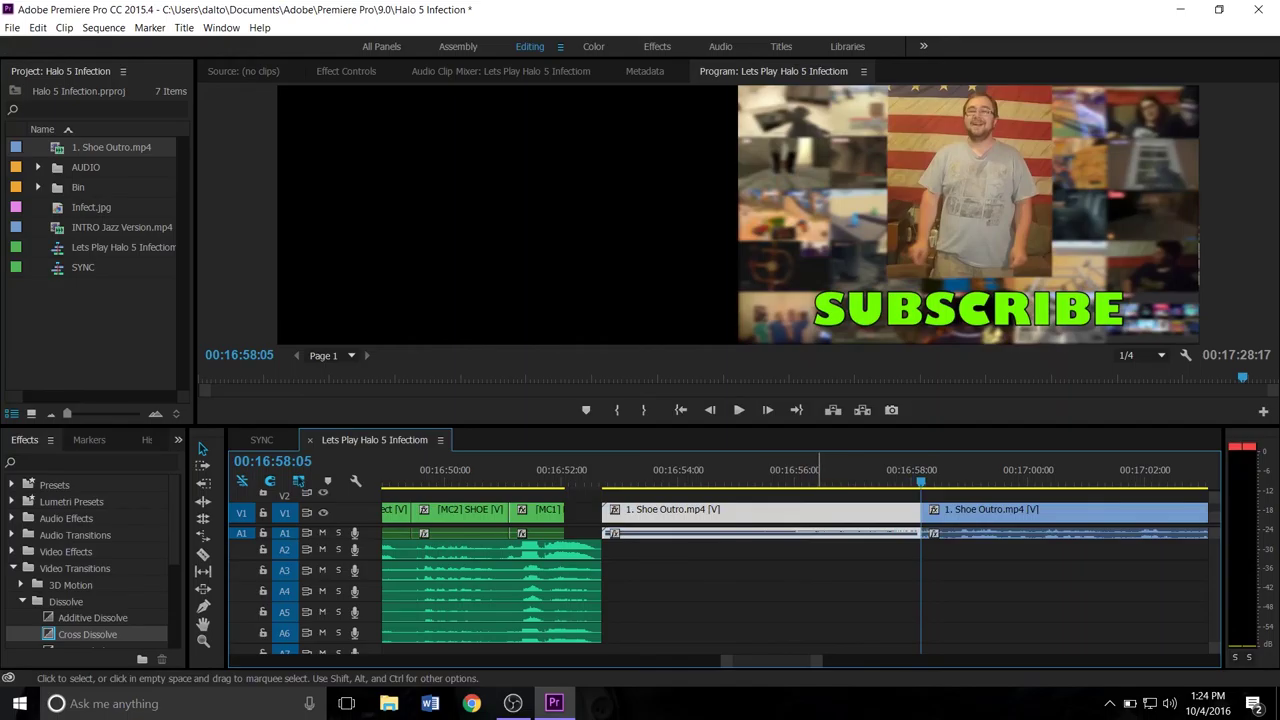
- Unlink the first outro segment's video from its audio and select only its A1 audio
{"action": "right_click", "coordinate": [817, 512]}
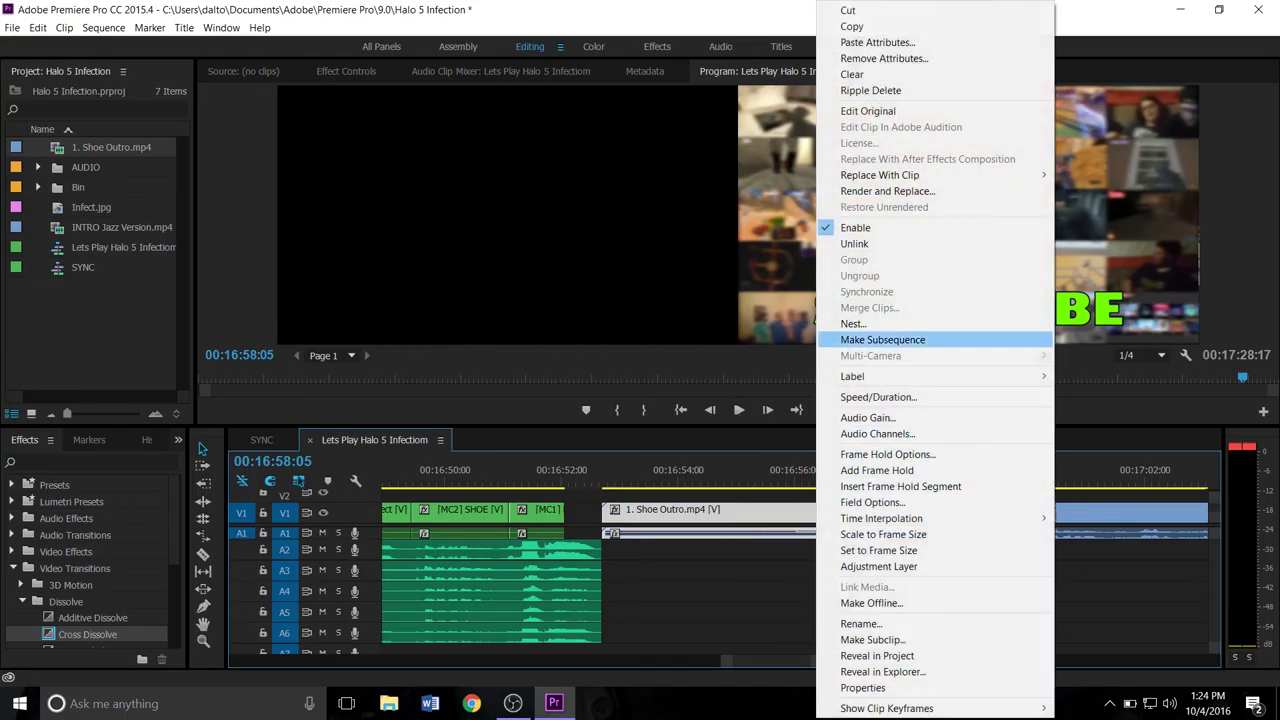
{"action": "left_click", "coordinate": [854, 243]}
{"action": "left_click", "coordinate": [867, 534]}
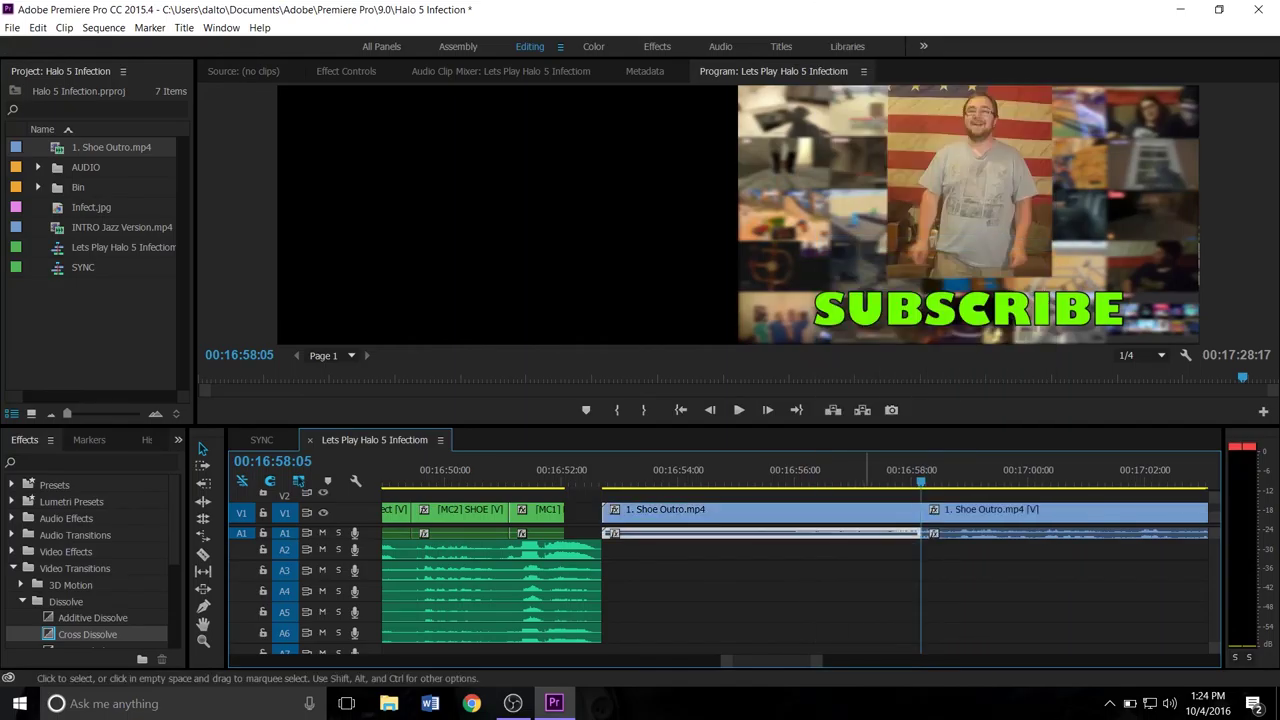
{"action": "left_click", "coordinate": [866, 512]}
{"action": "left_click", "coordinate": [869, 534]}
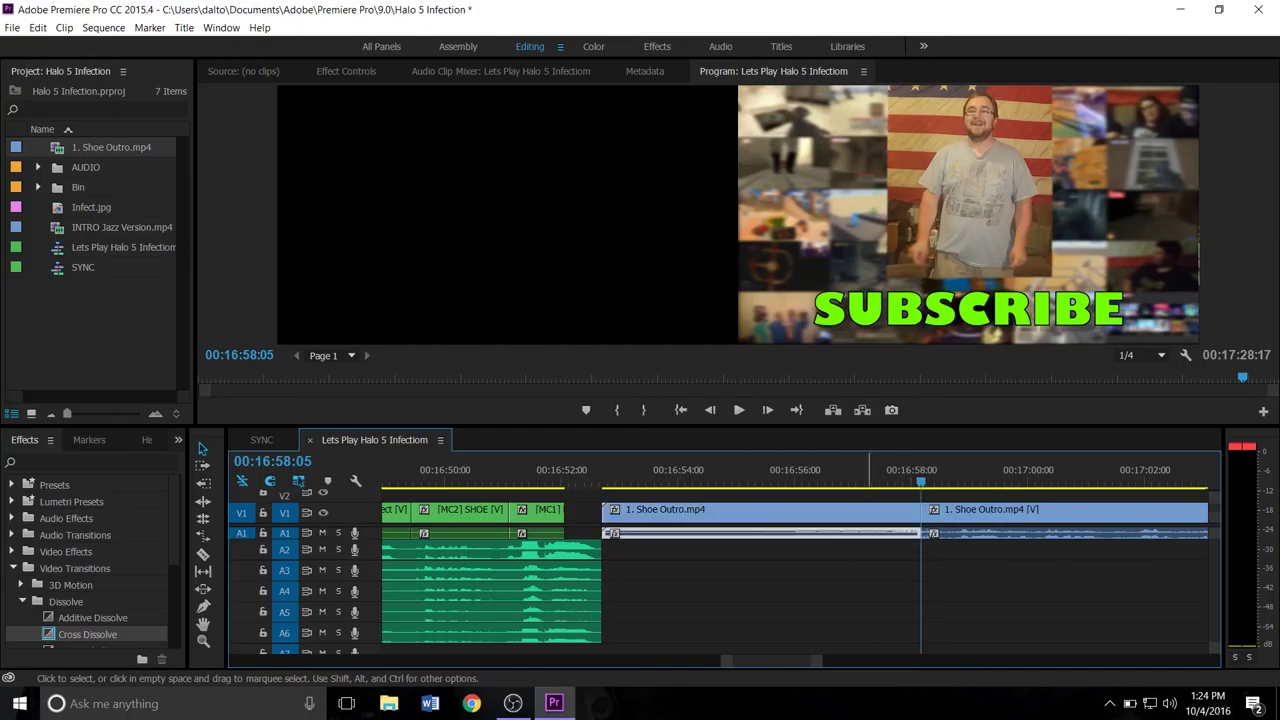
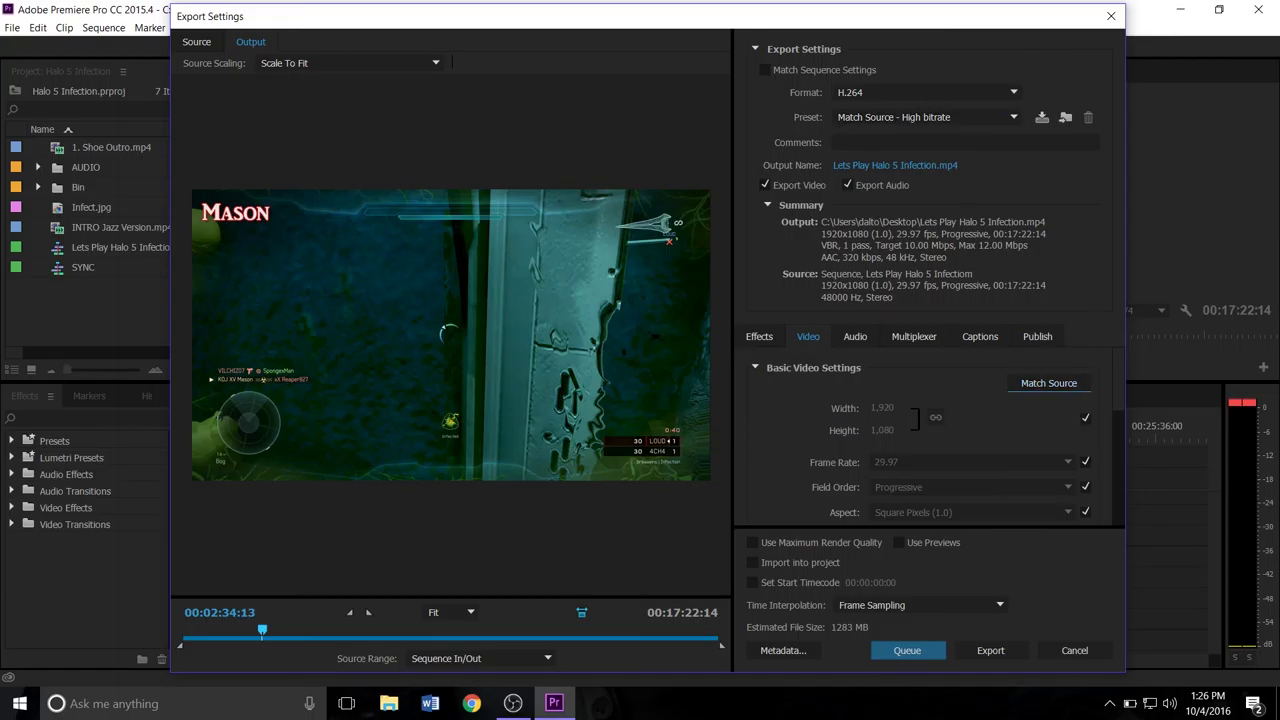
- Review the video and audio export settings, including resolution, frame rate, field order, TV standard, codec, sample rate and audio bitrate
{"action": "scroll", "coordinate": [930, 440], "scroll_direction": "down", "scroll_amount": 4}
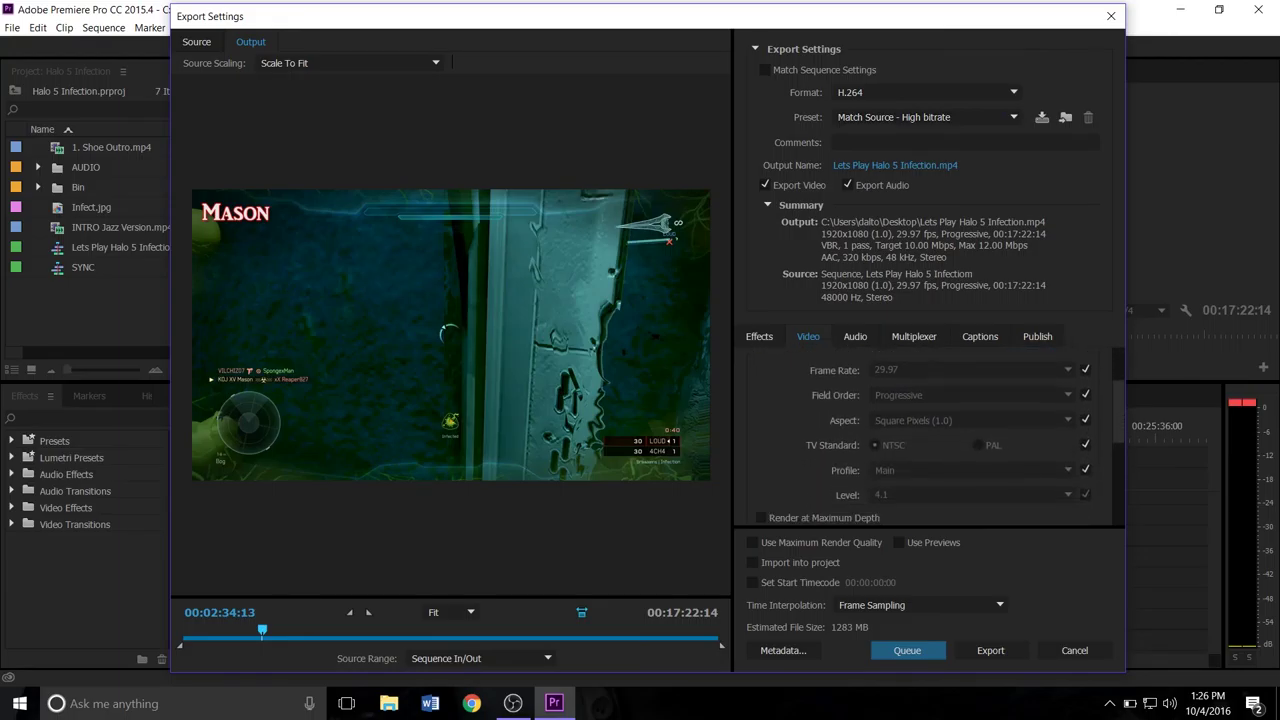
{"action": "scroll", "coordinate": [930, 440], "scroll_direction": "up", "scroll_amount": 4}
{"action": "scroll", "coordinate": [930, 440], "scroll_direction": "down", "scroll_amount": 3}
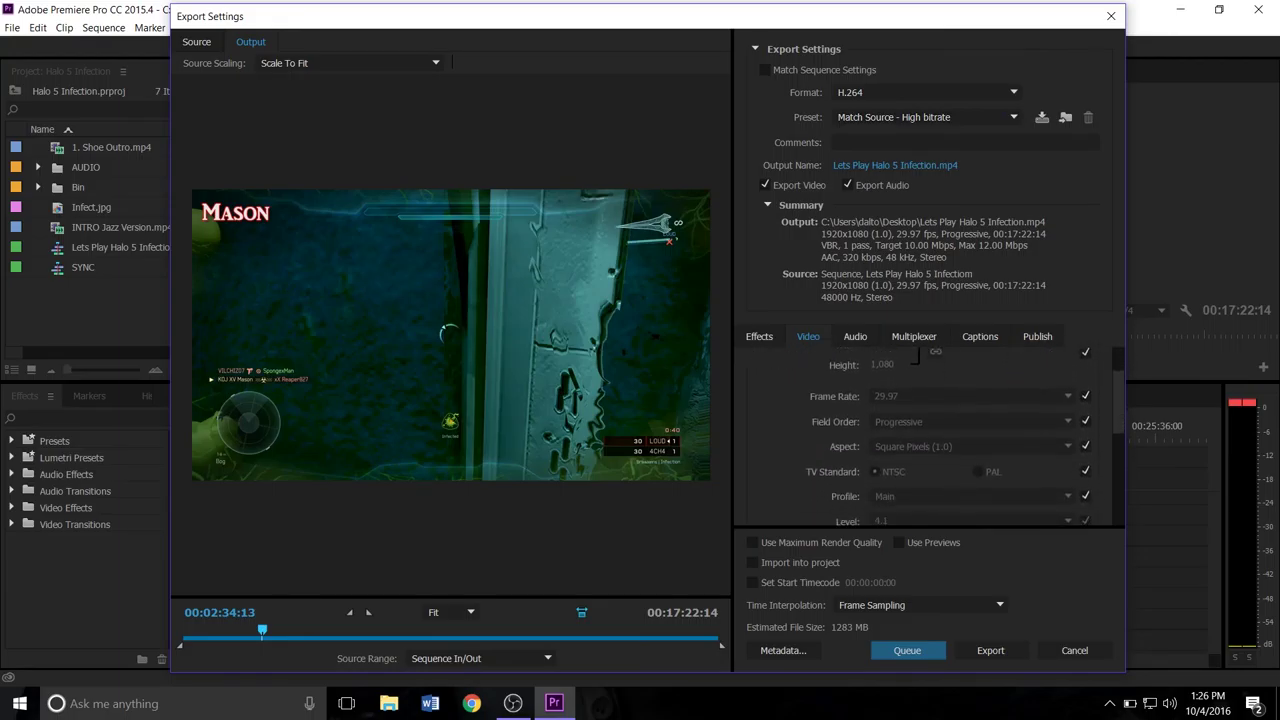
{"action": "scroll", "coordinate": [930, 440], "scroll_direction": "down", "scroll_amount": 1}
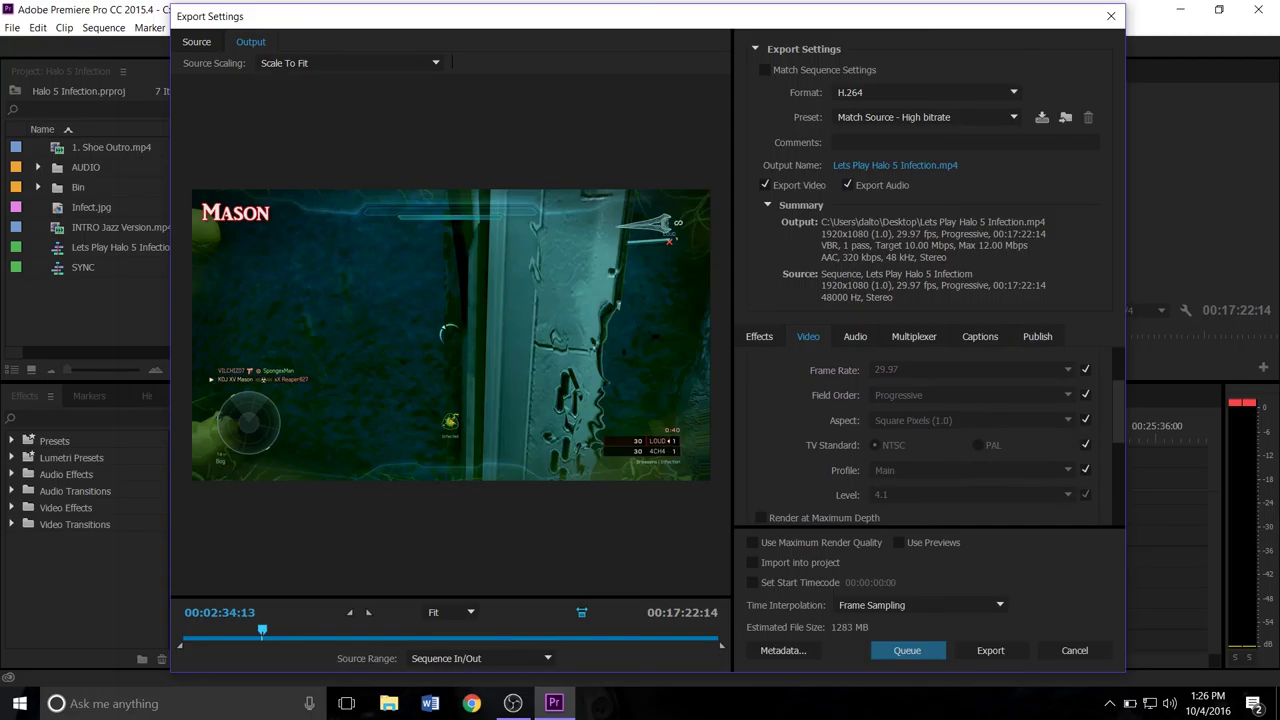
{"action": "scroll", "coordinate": [930, 440], "scroll_direction": "up", "scroll_amount": 4}
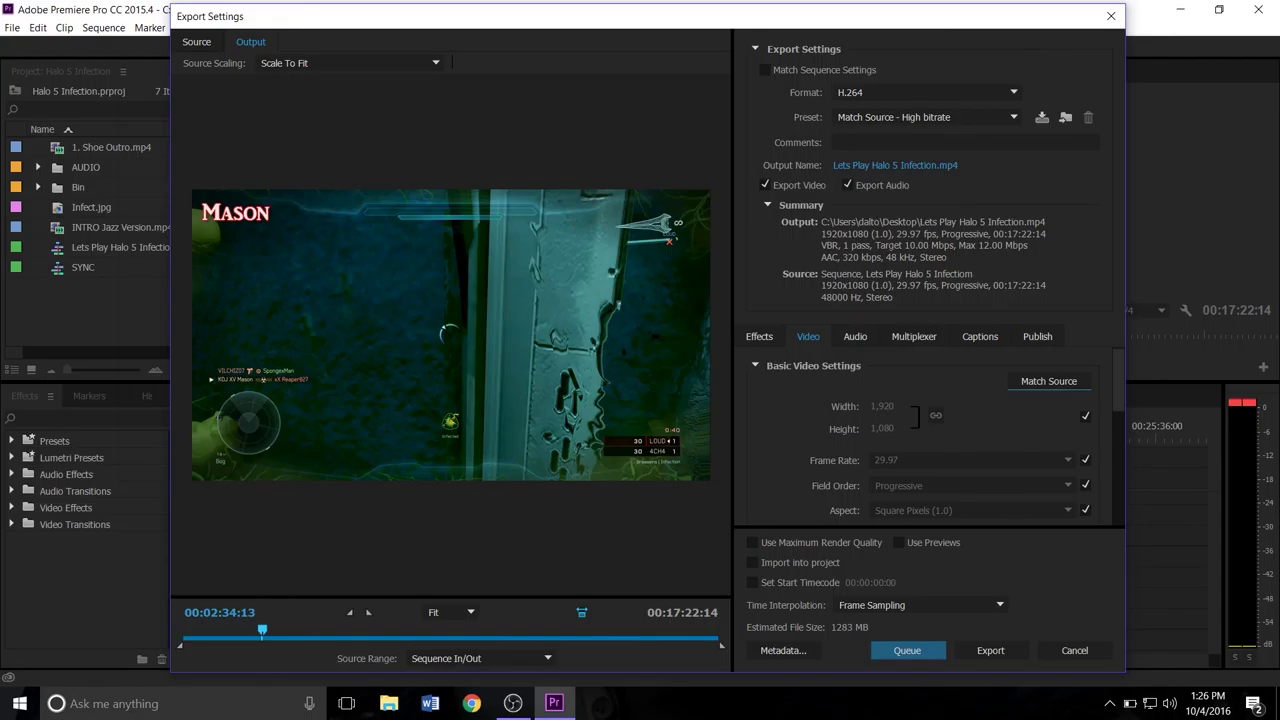
{"action": "scroll", "coordinate": [930, 437], "scroll_direction": "down", "scroll_amount": 2}
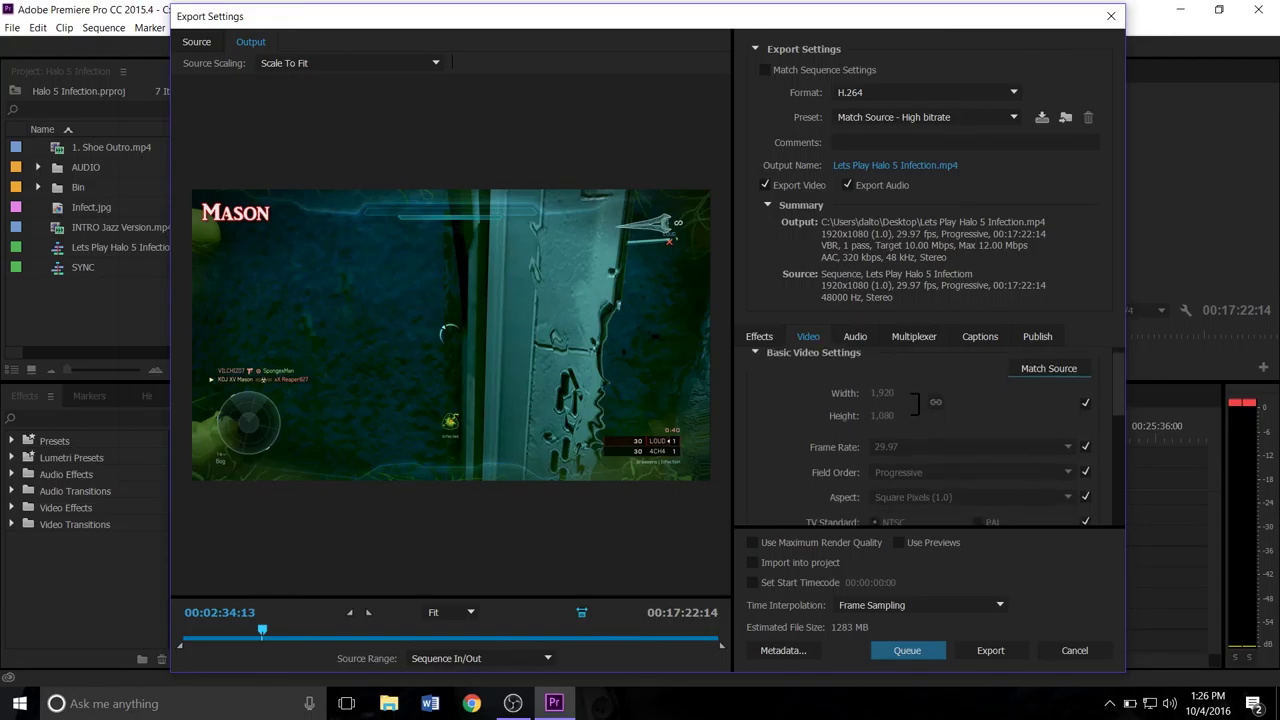
{"action": "scroll", "coordinate": [930, 437], "scroll_direction": "down", "scroll_amount": 3}
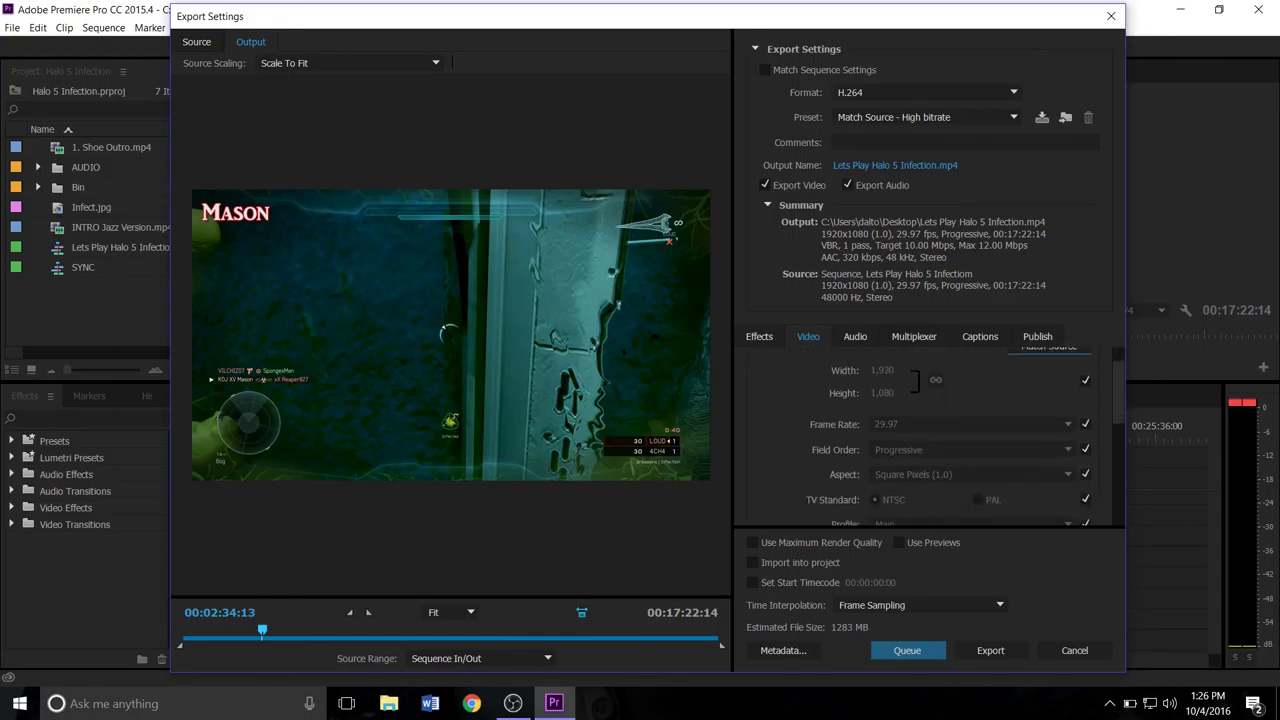
{"action": "scroll", "coordinate": [930, 437], "scroll_direction": "up", "scroll_amount": 3}
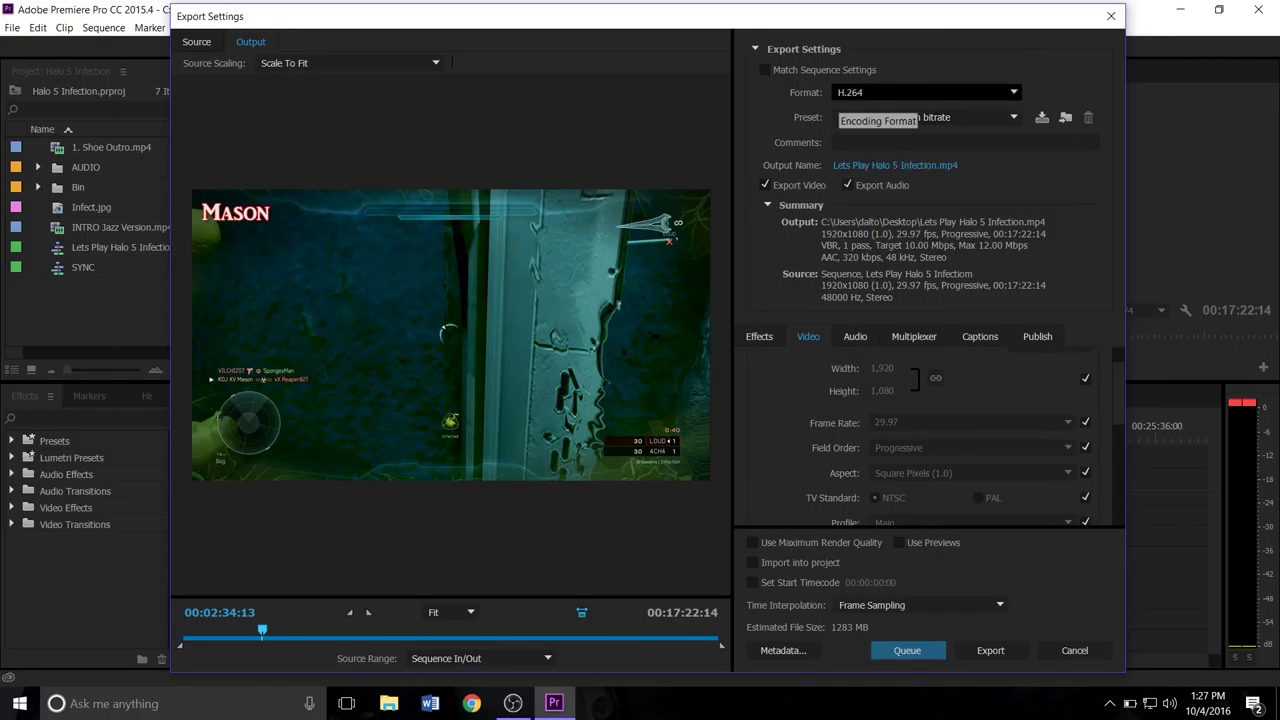
{"action": "left_click", "coordinate": [855, 337]}
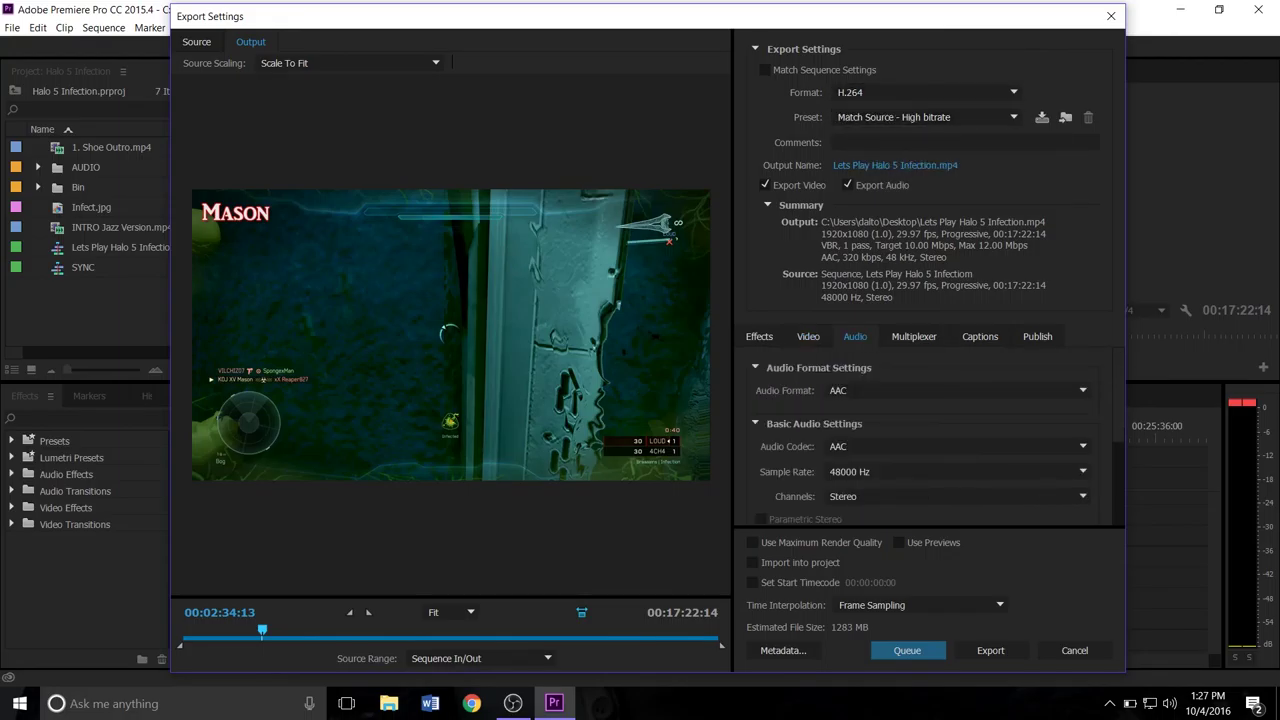
{"action": "scroll", "coordinate": [930, 440], "scroll_direction": "down", "scroll_amount": 3}
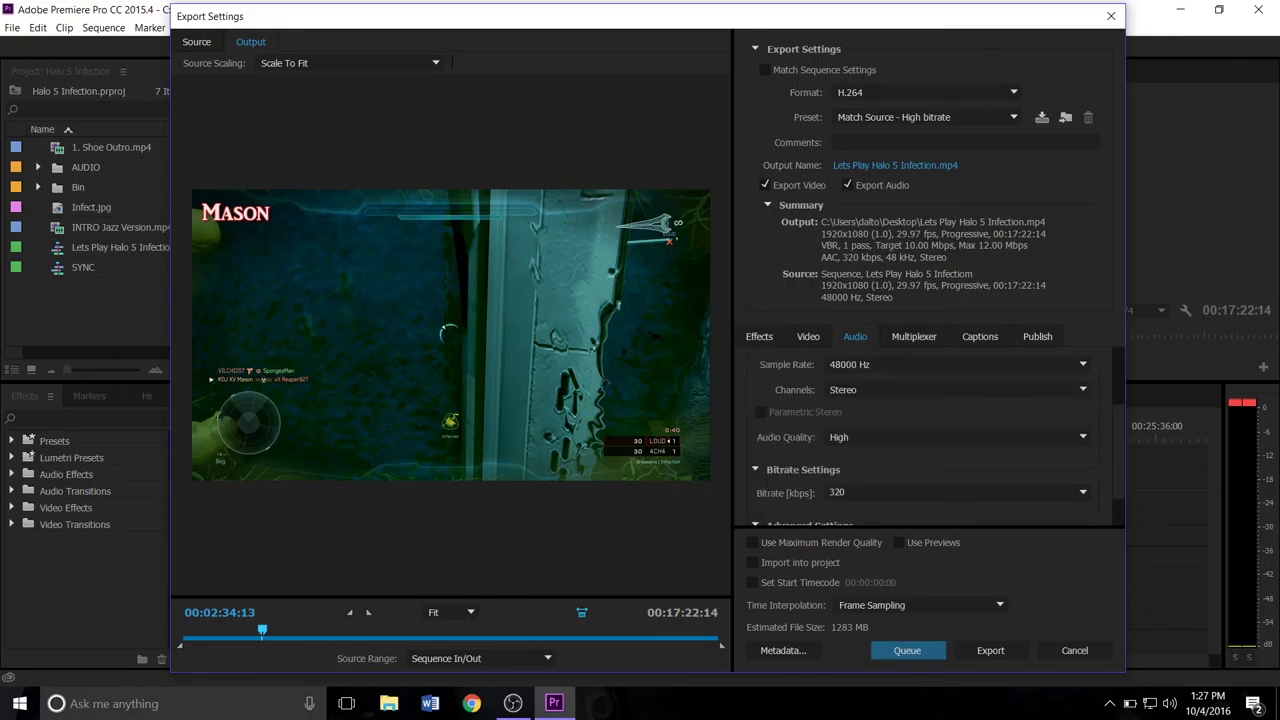
{"action": "scroll", "coordinate": [930, 440], "scroll_direction": "up", "scroll_amount": 3}
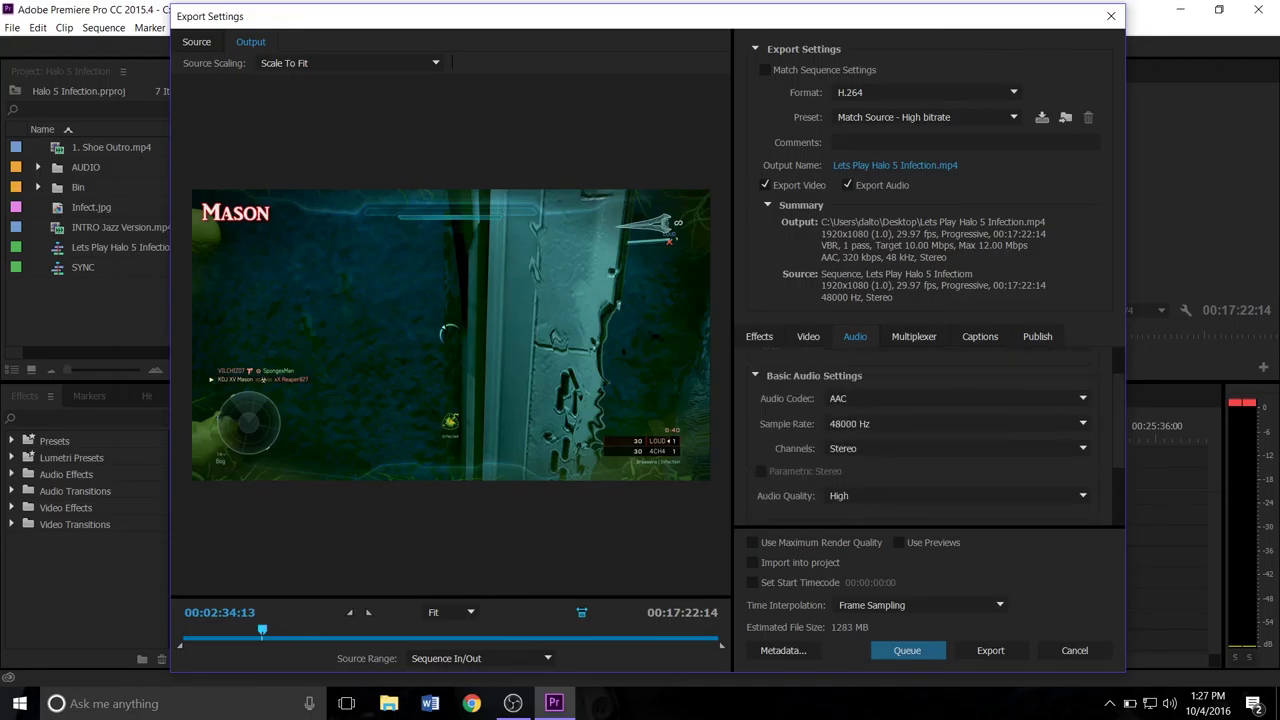
{"action": "left_click", "coordinate": [808, 337]}
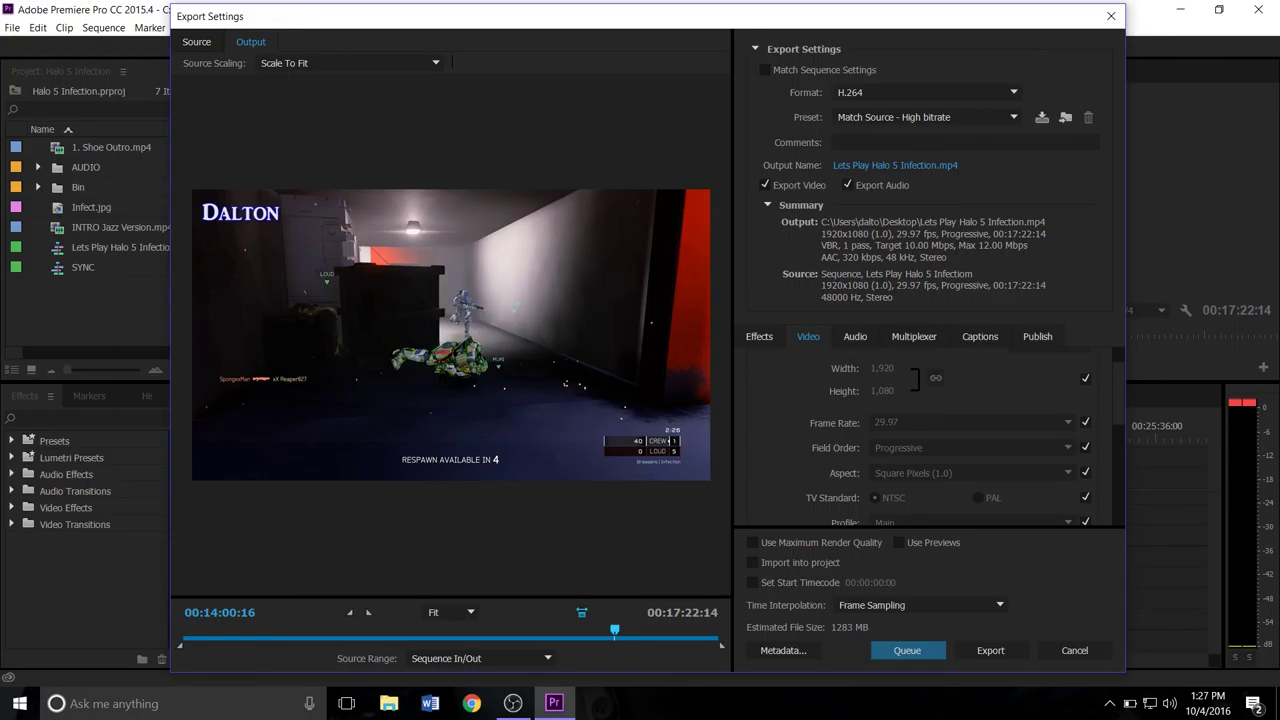
- Export the sequence as Lets Play Halo 5 Infection.mp4 in H.264 with the Match Source - High bitrate preset, shifting the progress window aside
{"action": "left_click", "coordinate": [990, 650]}
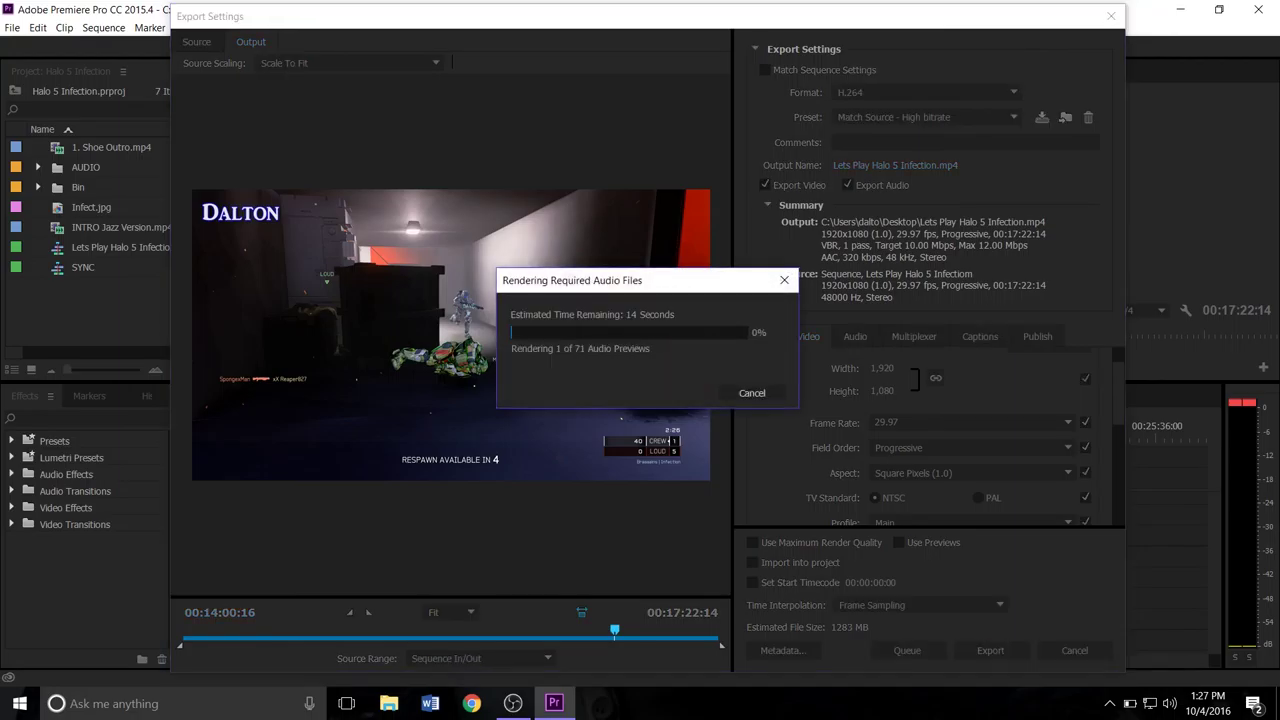
{"action": "left_click_drag", "start_coordinate": [636, 278], "coordinate": [435, 307]}
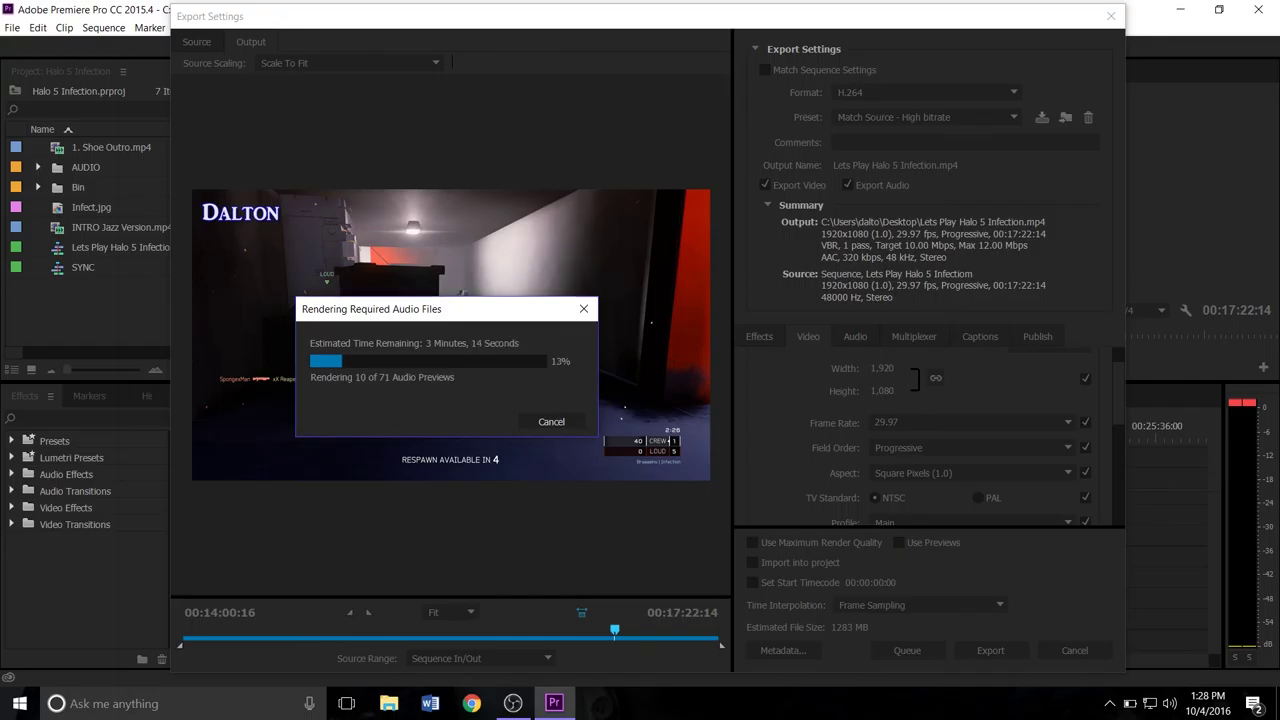
{"action": "left_click_drag", "start_coordinate": [402, 308], "coordinate": [401, 229]}
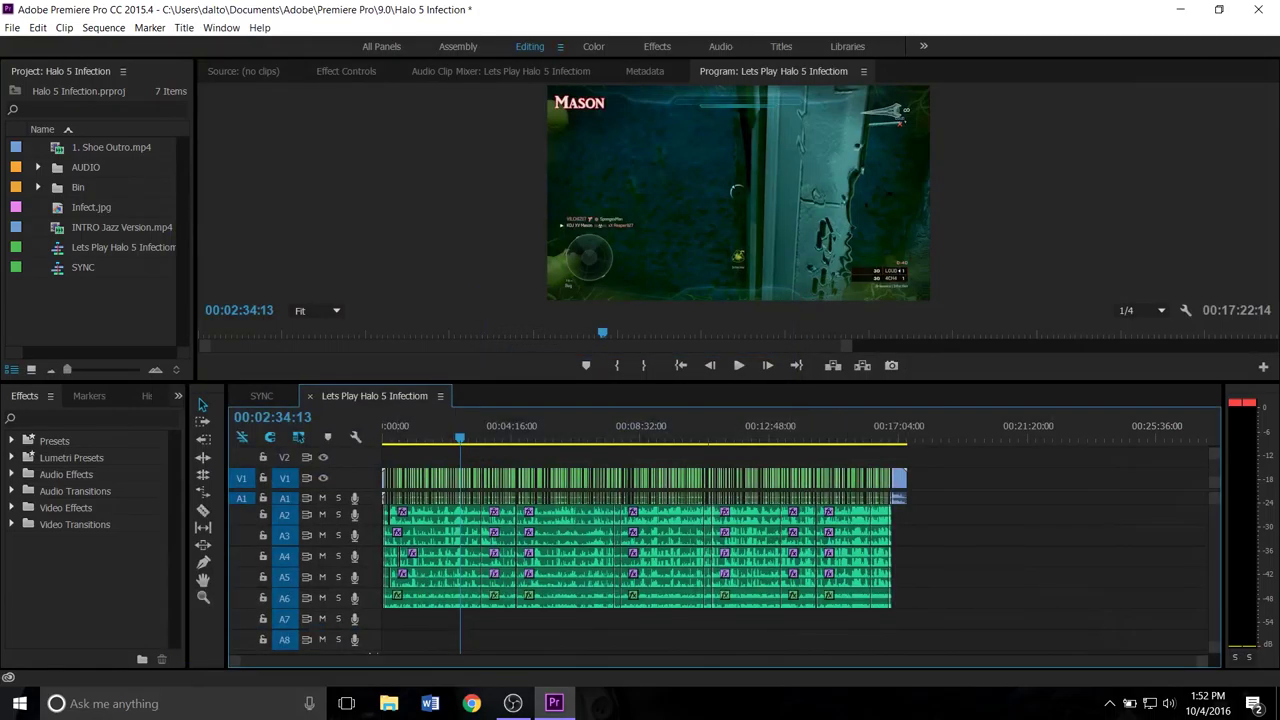
- Open the recent THUMBNAIL MAKER_1 project, saving the changes to Halo 5 Infection.prproj before it closes
{"action": "left_click", "coordinate": [95, 312]}
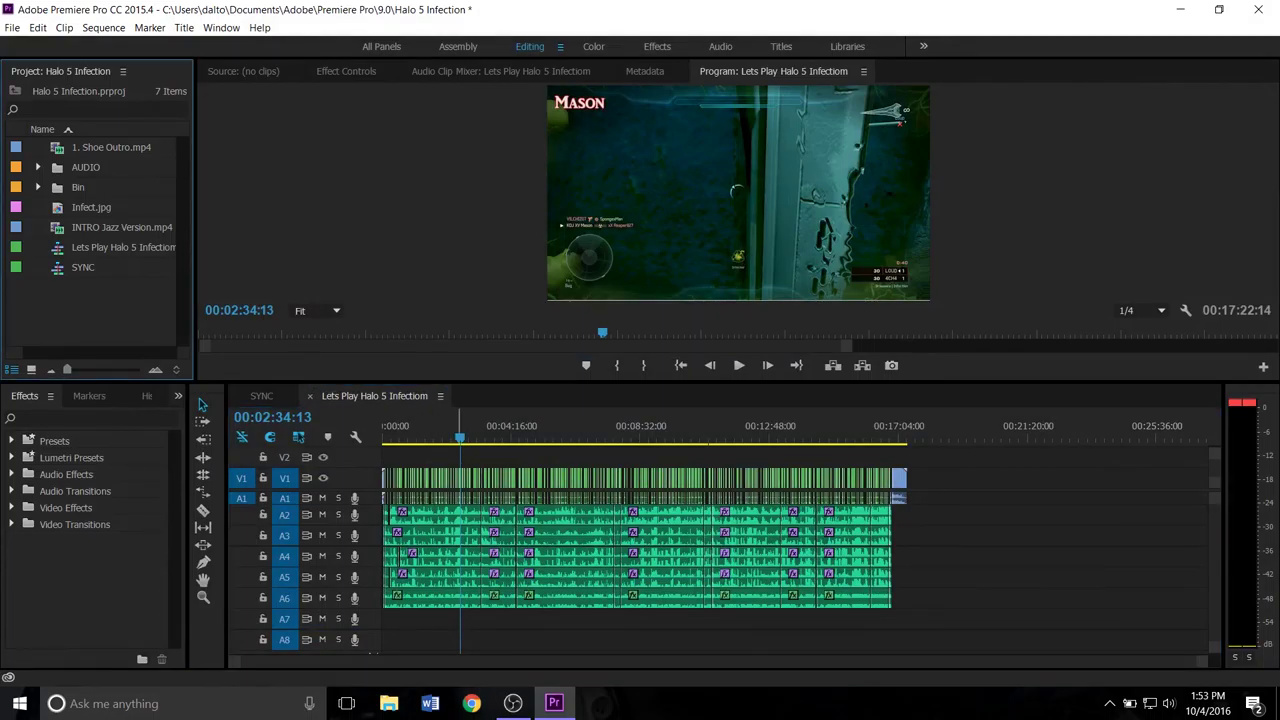
{"action": "left_click_drag", "start_coordinate": [460, 437], "coordinate": [790, 437]}
{"action": "key", "text": "Down"}
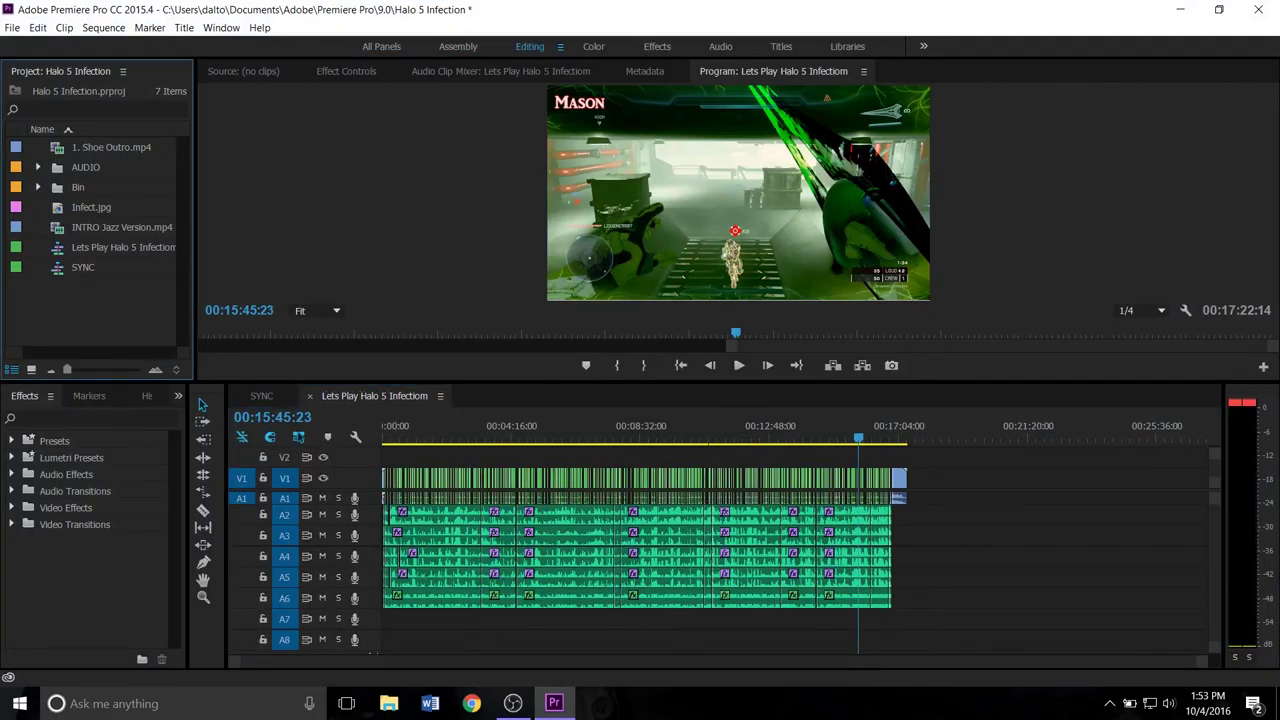
{"action": "key", "text": "alt+f"}
{"action": "key", "text": "Down"}
{"action": "key", "text": "Down"}
{"action": "key", "text": "Right"}
{"action": "key", "text": "Down"}
{"action": "key", "text": "Down"}
{"action": "key", "text": "Return"}
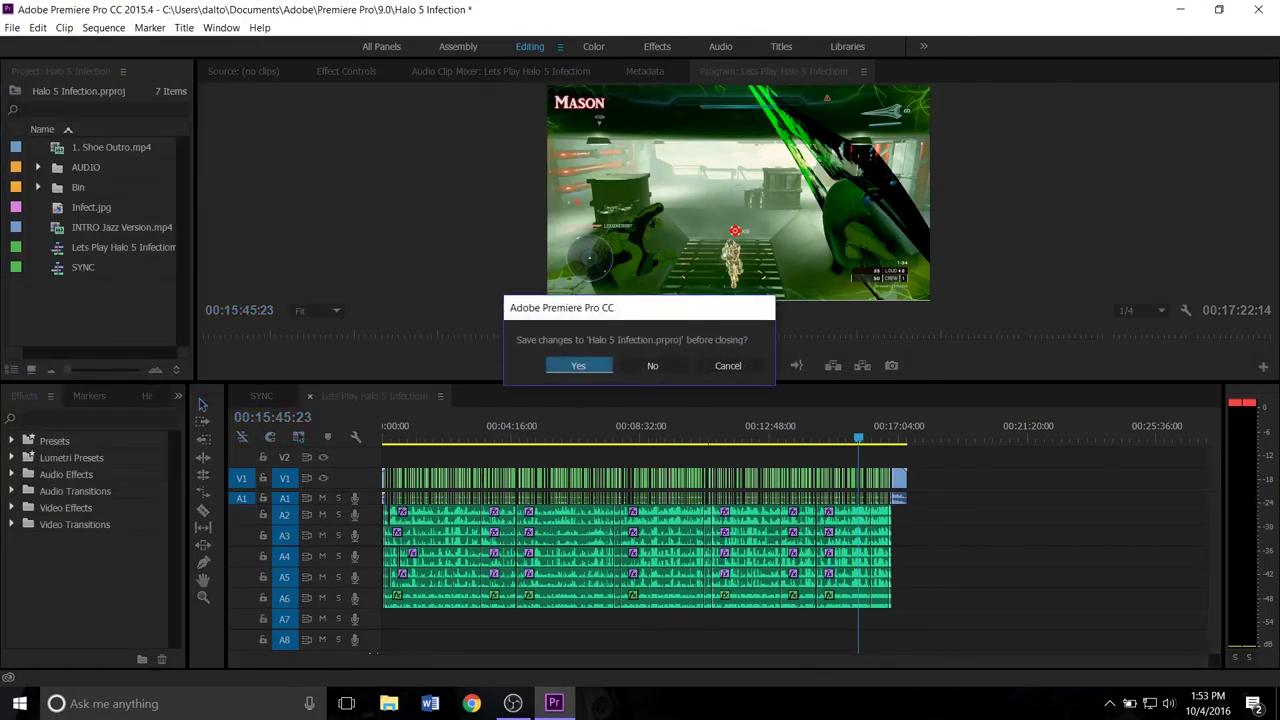
{"action": "key", "text": "Return"}
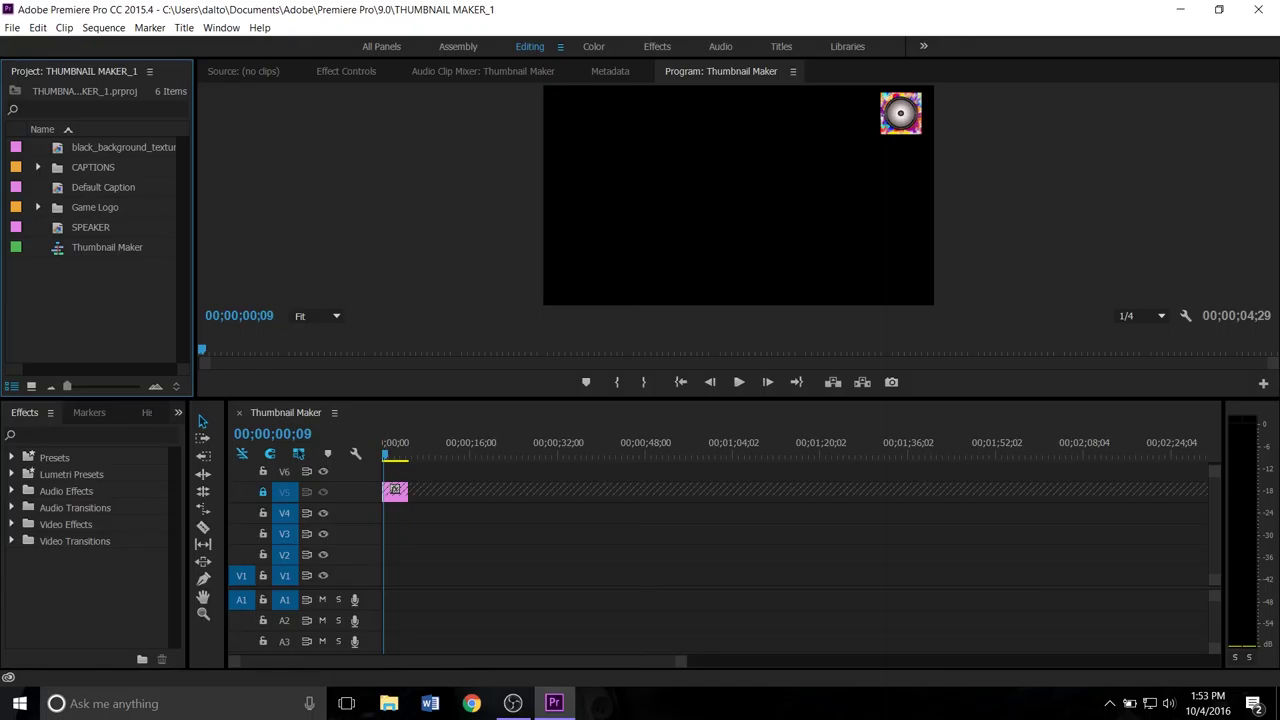
- Import the Infect image from the HDD_Pictures > Premier Screenshots folder on HDD (D:)
{"action": "key", "text": "ctrl+i"}
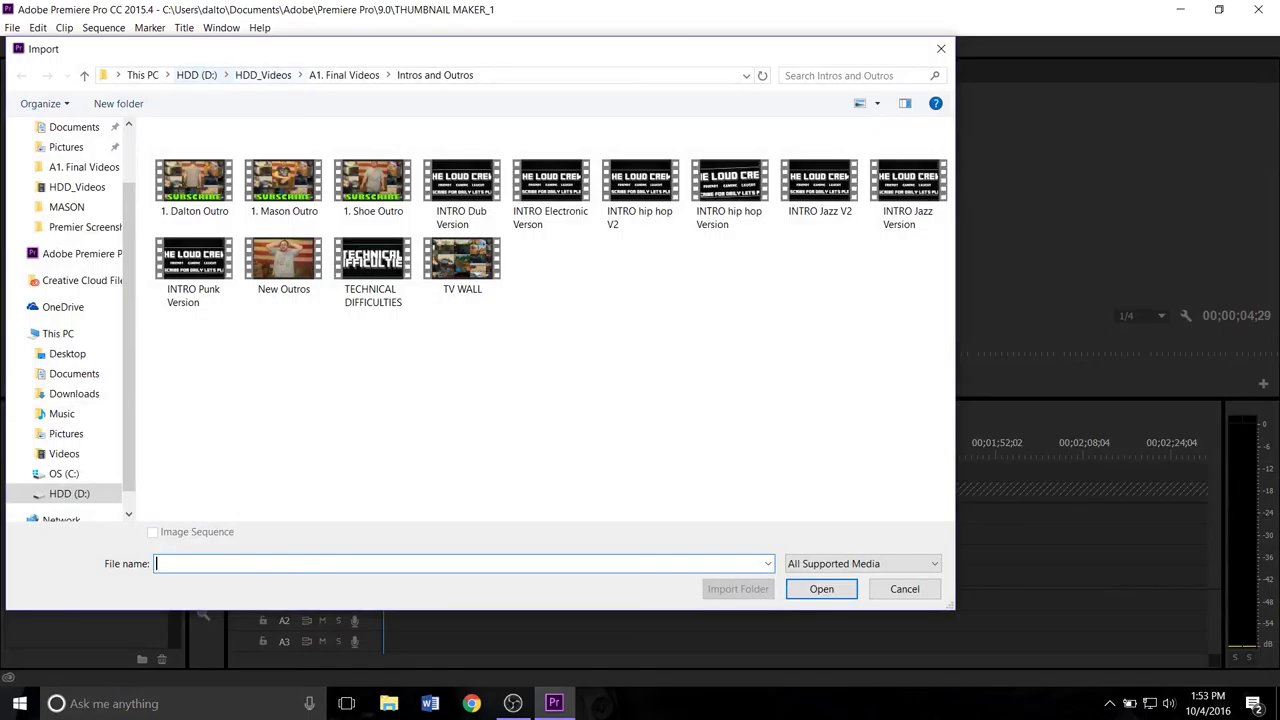
{"action": "left_click", "coordinate": [196, 75]}
{"action": "double_click", "coordinate": [250, 223]}
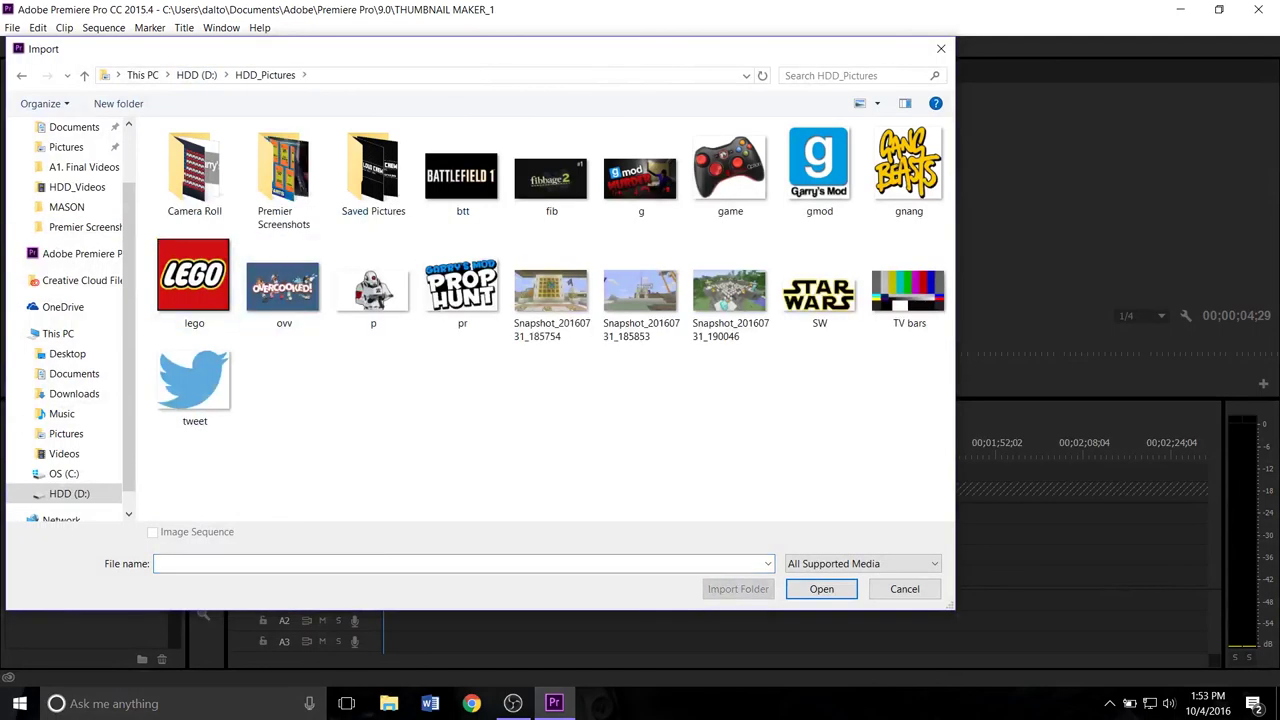
{"action": "double_click", "coordinate": [284, 175]}
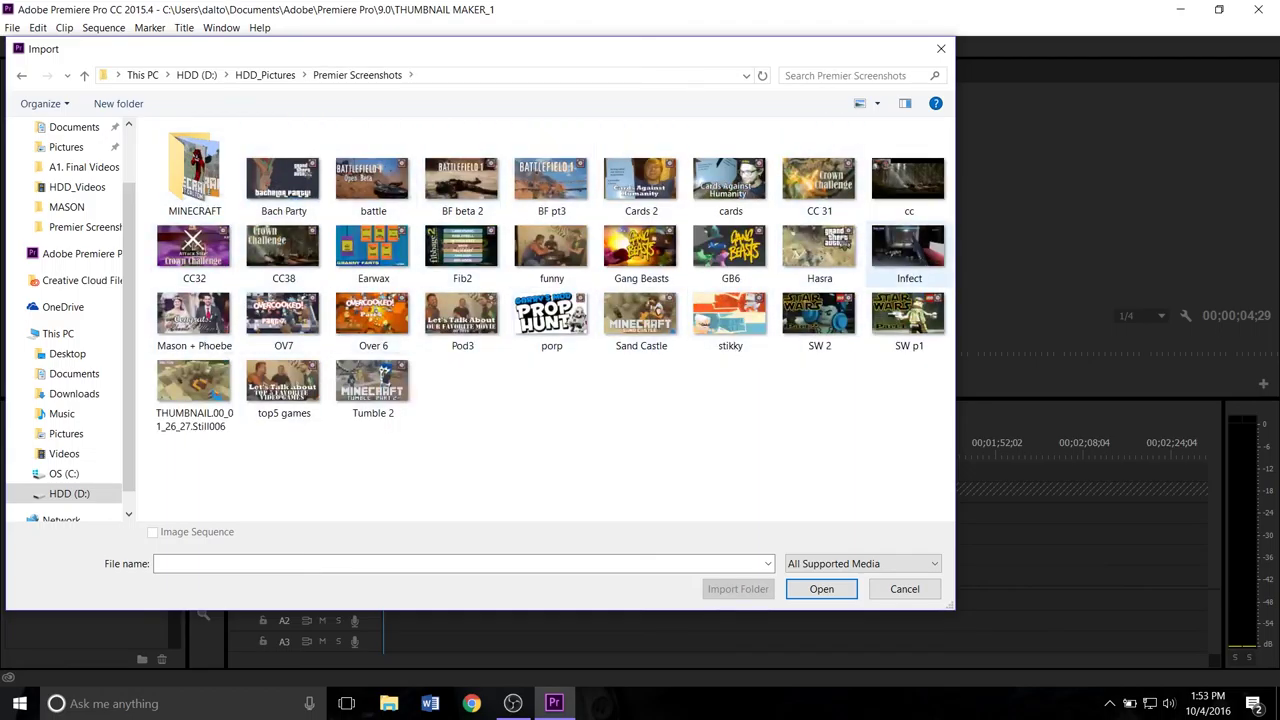
{"action": "double_click", "coordinate": [908, 246]}
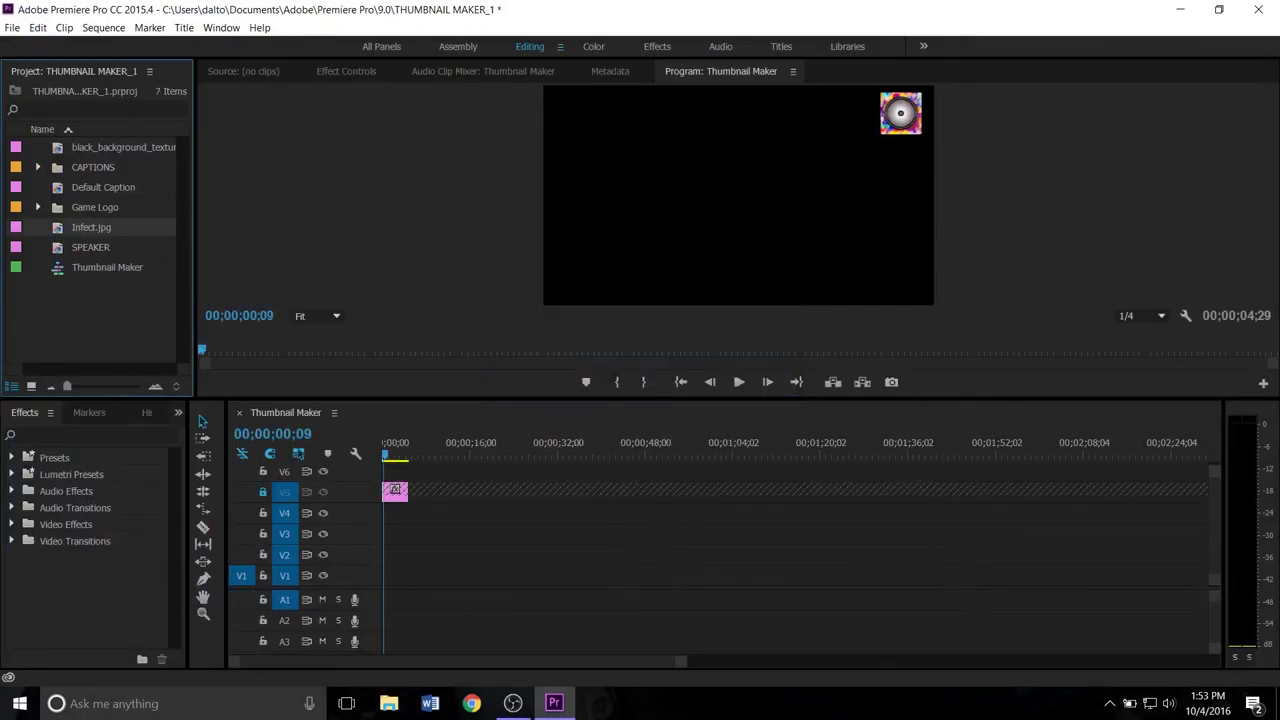
- Place Infect.jpg on V1 at the start of the Thumbnail Maker sequence, move the playhead to 00;00;02;22 and select the clip
{"action": "left_click_drag", "start_coordinate": [91, 227], "coordinate": [395, 576]}
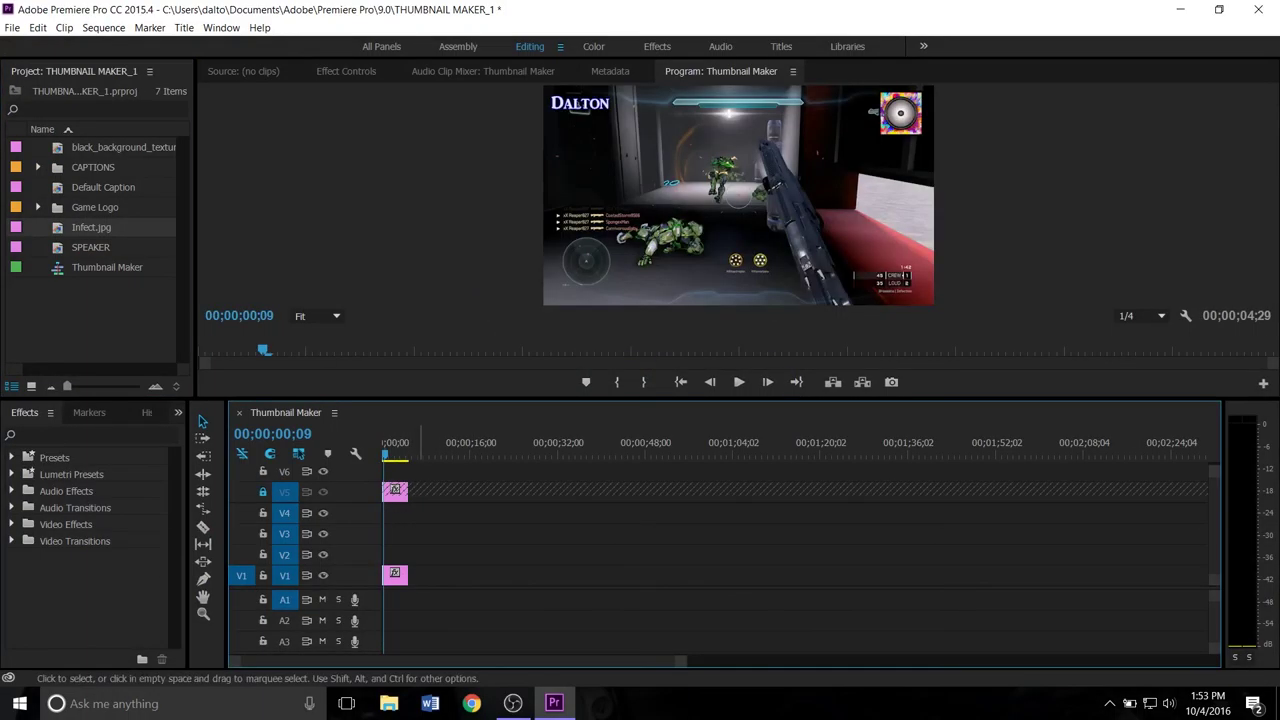
{"action": "key", "text": "equal"}
{"action": "key", "text": "equal"}
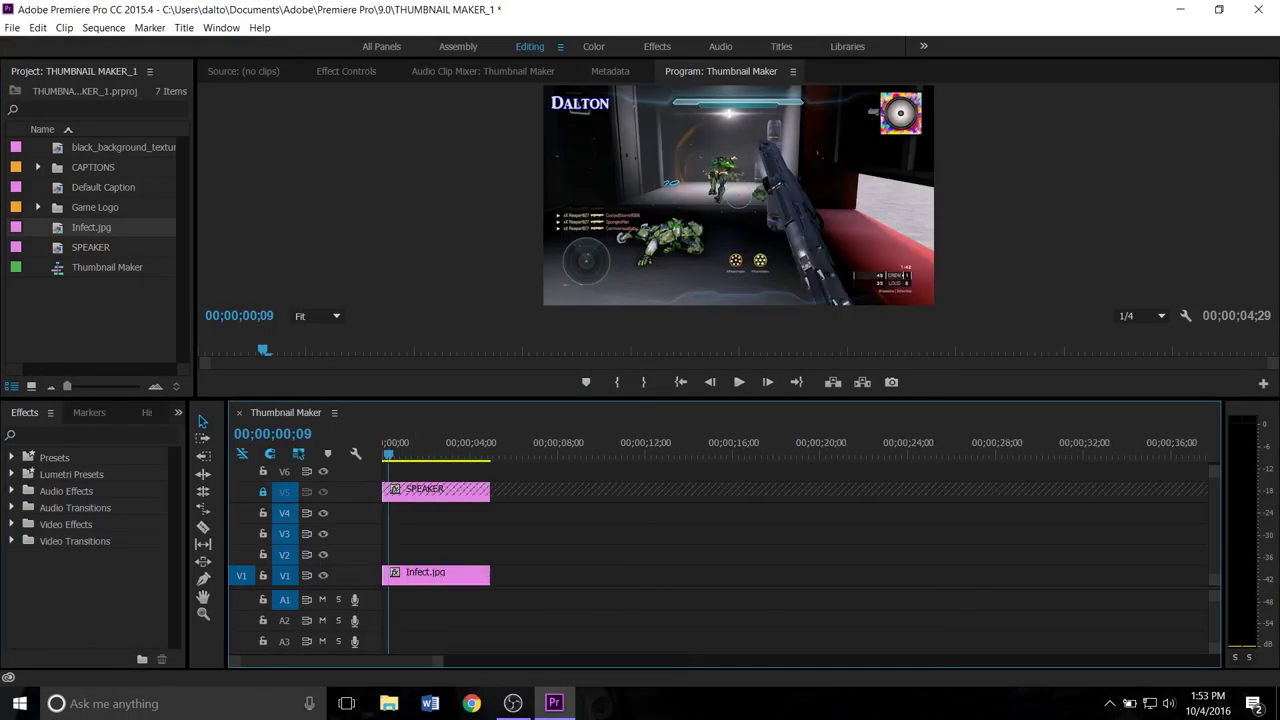
{"action": "left_click", "coordinate": [442, 448]}
{"action": "left_click", "coordinate": [442, 576]}
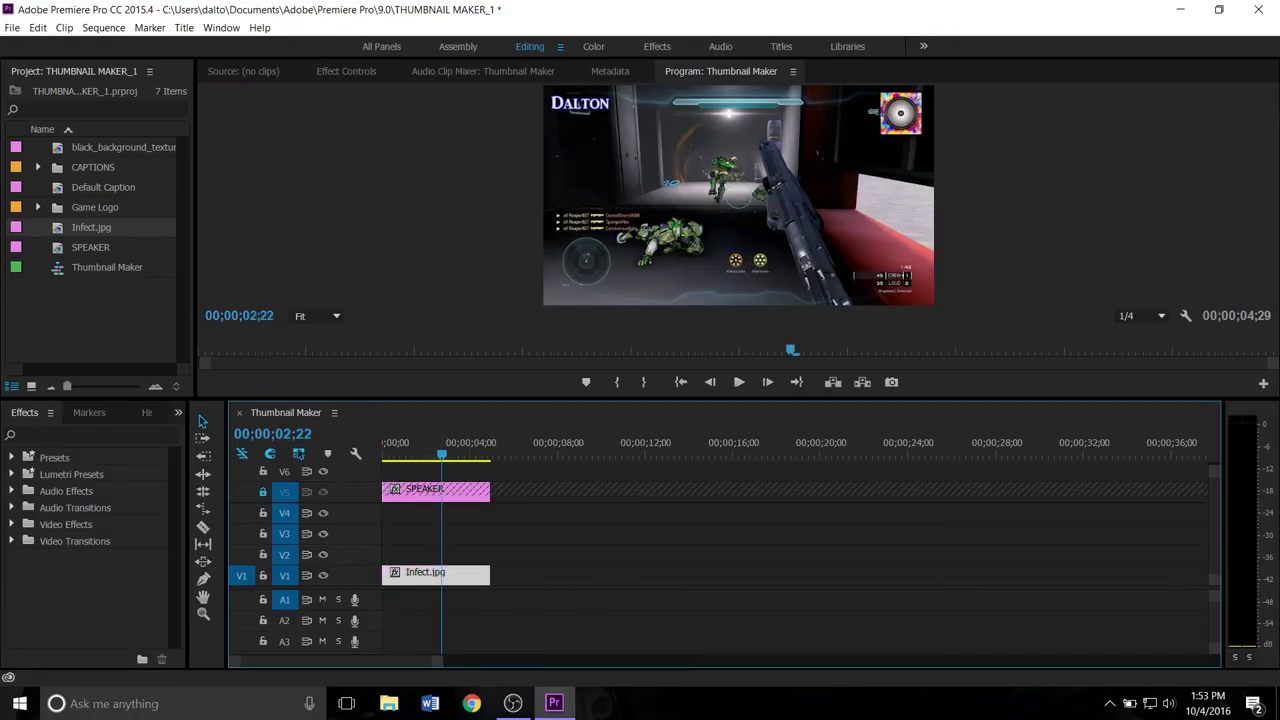
- Undock the Program monitor and move it clear of the clip's effect settings, with the playhead at 00;00;02;15
{"action": "left_click", "coordinate": [792, 71]}
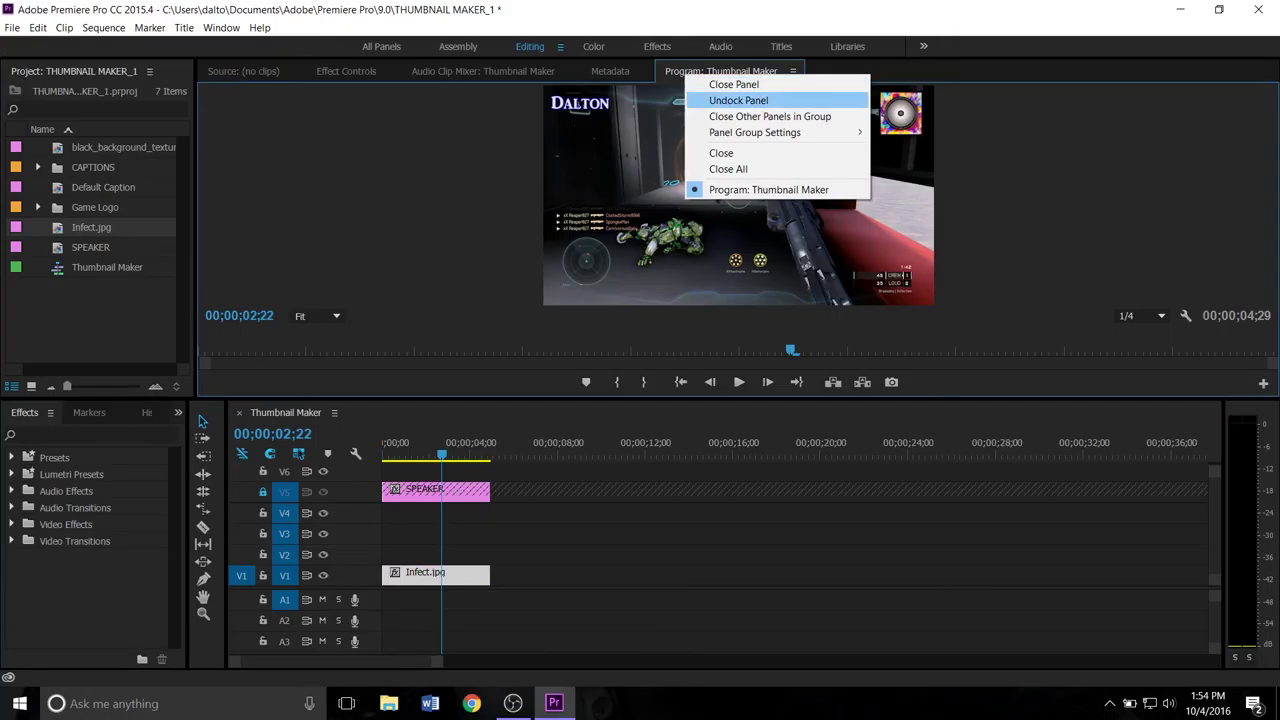
{"action": "left_click", "coordinate": [738, 100]}
{"action": "left_click_drag", "start_coordinate": [680, 48], "coordinate": [600, 90]}
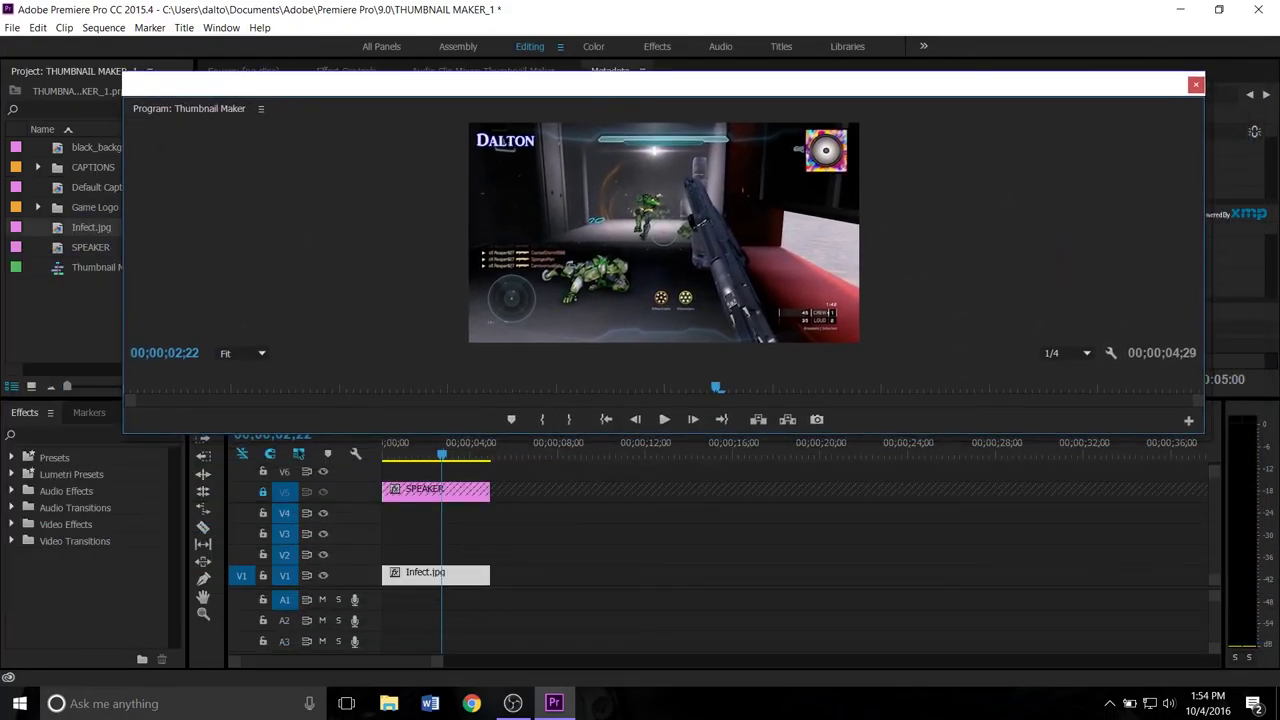
{"action": "left_click_drag", "start_coordinate": [442, 454], "coordinate": [436, 454]}
{"action": "left_click_drag", "start_coordinate": [530, 85], "coordinate": [510, 379]}
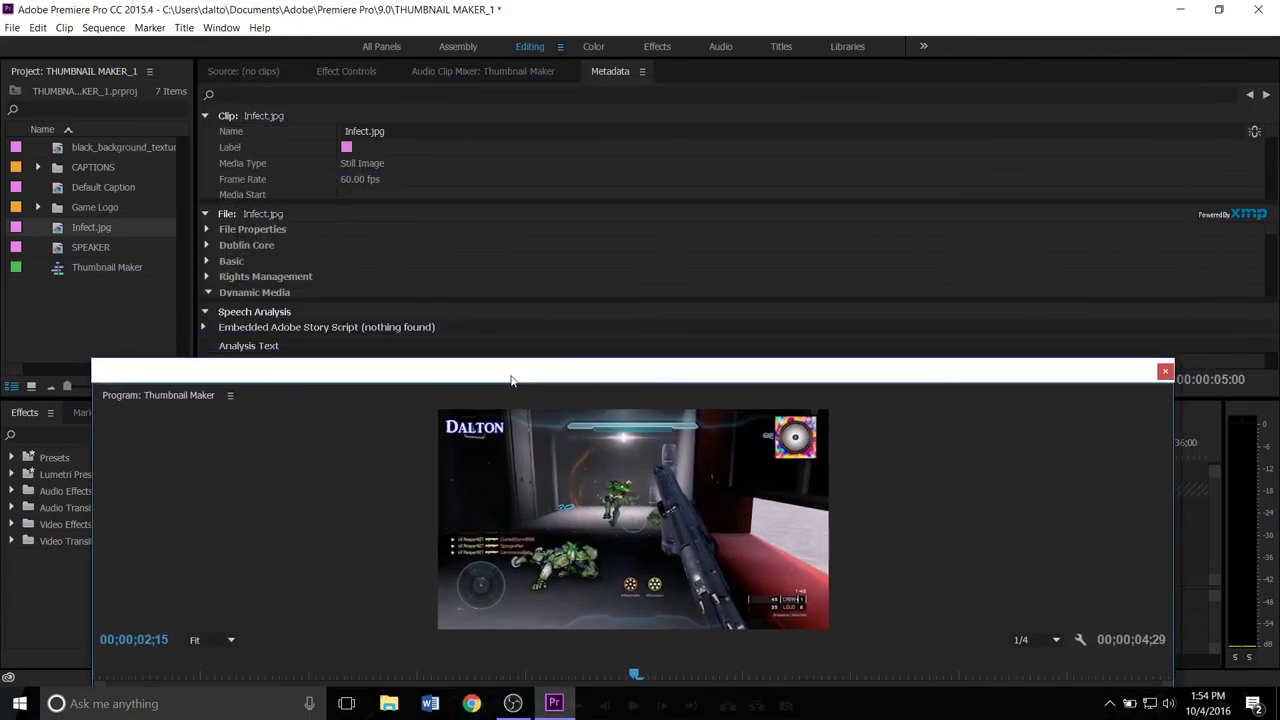
- Set Infect.jpg's scale to 164 and its position to 441, 435 to enlarge and reframe the screenshot
{"action": "left_click", "coordinate": [346, 71]}
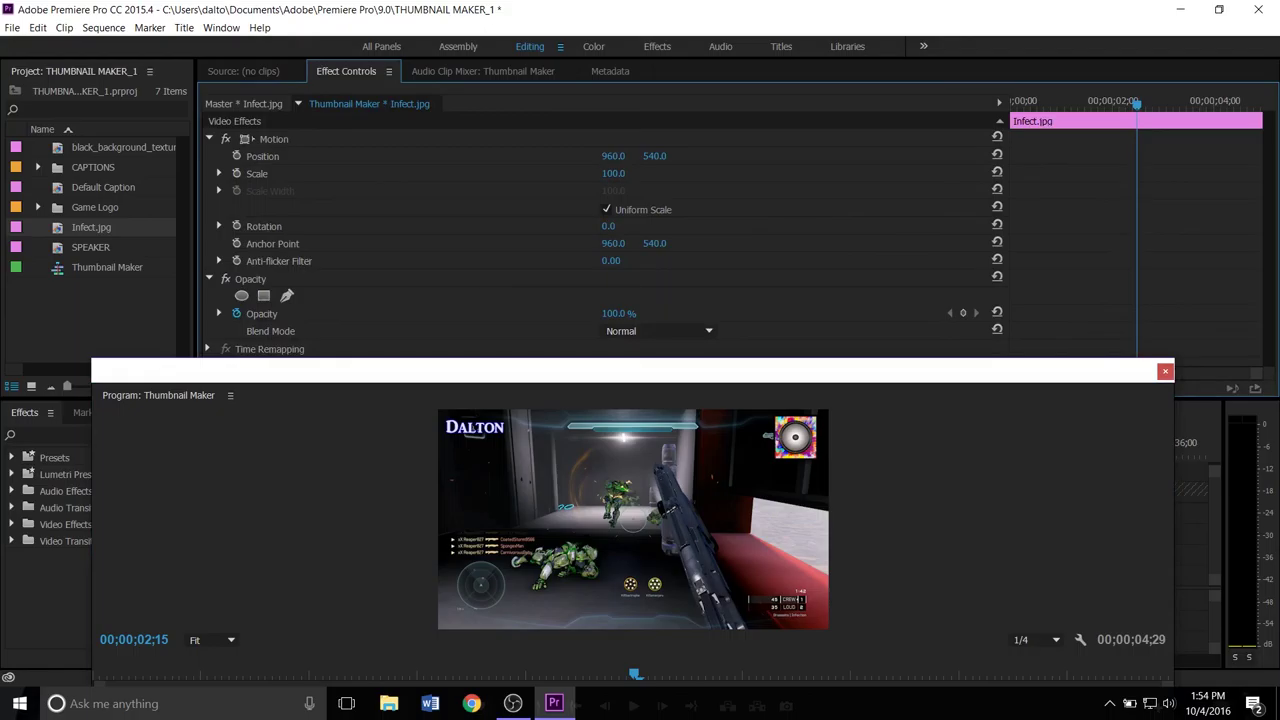
{"action": "left_click_drag", "start_coordinate": [613, 174], "coordinate": [685, 174]}
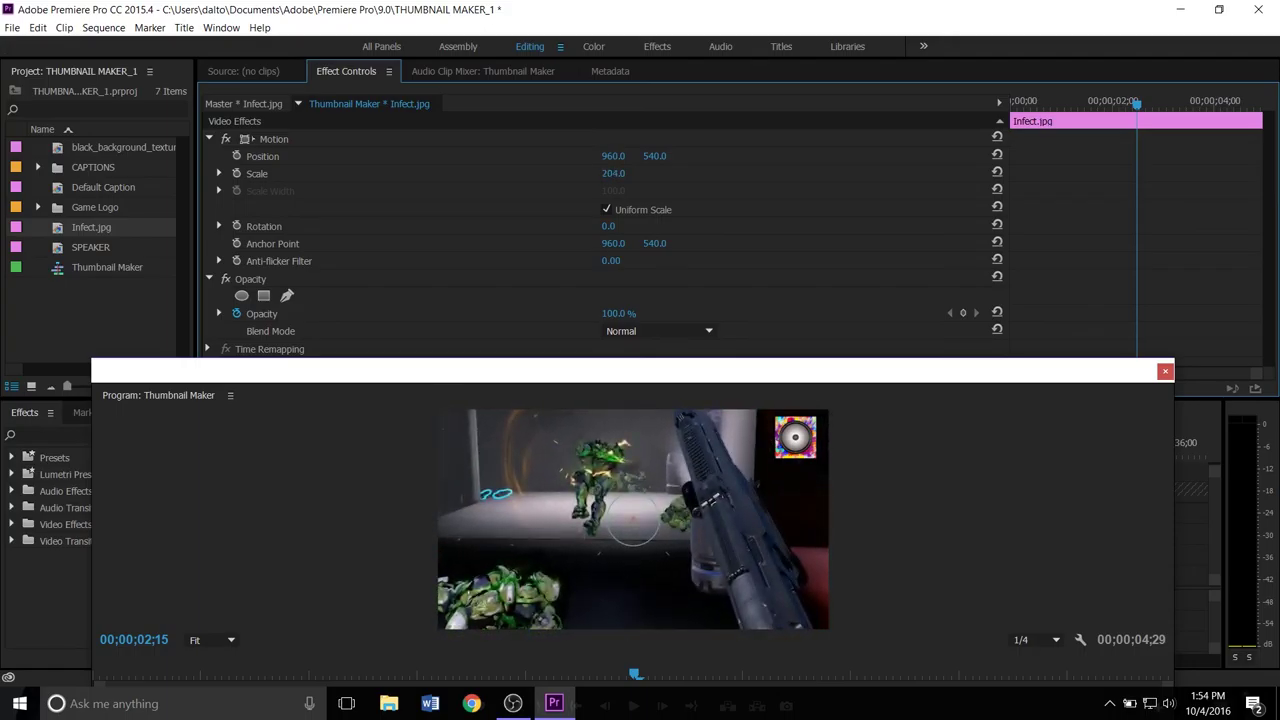
{"action": "left_click_drag", "start_coordinate": [613, 156], "coordinate": [111, 156]}
{"action": "left_click_drag", "start_coordinate": [655, 156], "coordinate": [446, 156]}
{"action": "left_click_drag", "start_coordinate": [613, 174], "coordinate": [573, 174]}
{"action": "left_click_drag", "start_coordinate": [655, 156], "coordinate": [755, 156]}
{"action": "left_click_drag", "start_coordinate": [613, 156], "coordinate": [596, 156]}
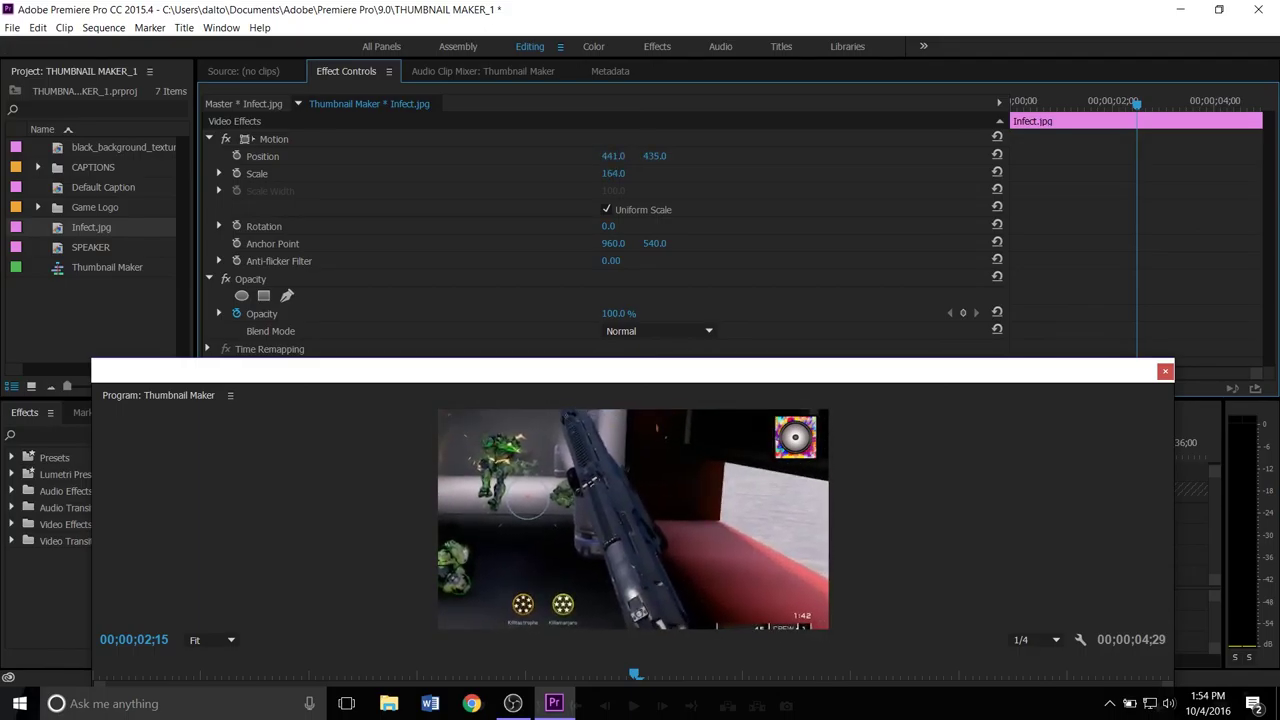
- Dock the Program monitor back into its panel group and place Default Caption on V3 above Infect.jpg
{"action": "left_click_drag", "start_coordinate": [158, 395], "coordinate": [338, 243]}
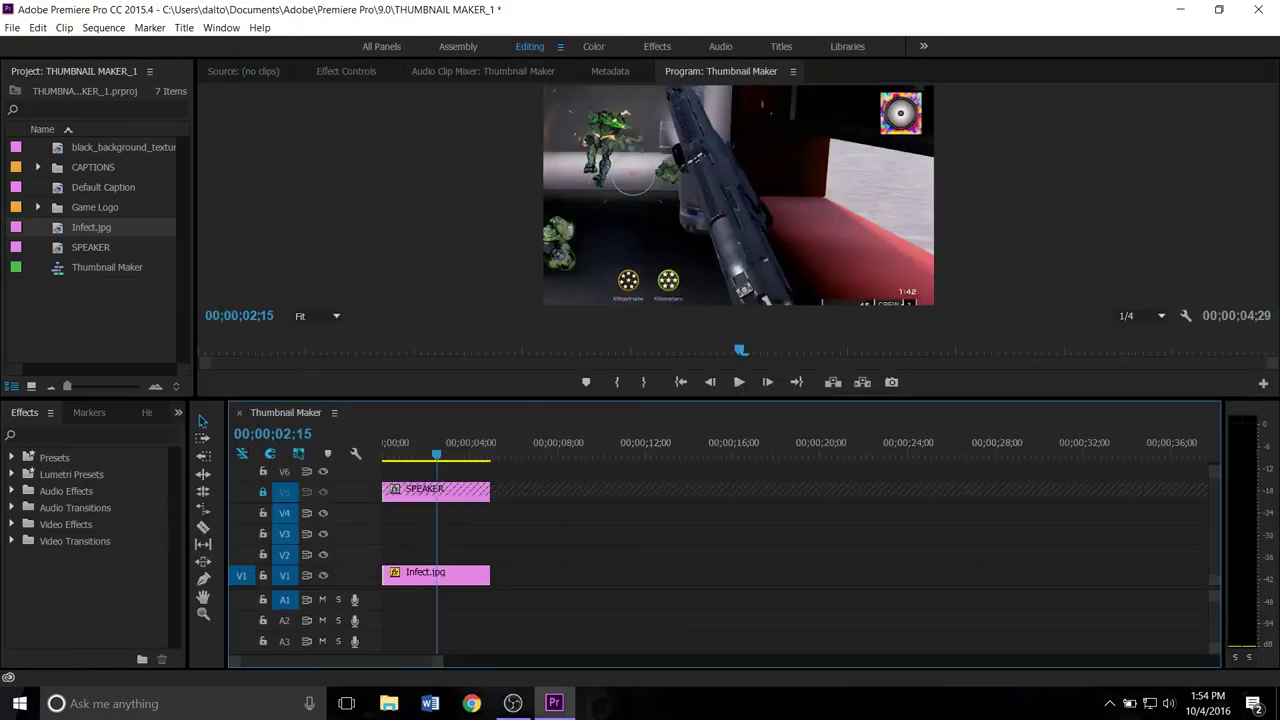
{"action": "left_click_drag", "start_coordinate": [103, 187], "coordinate": [436, 533]}
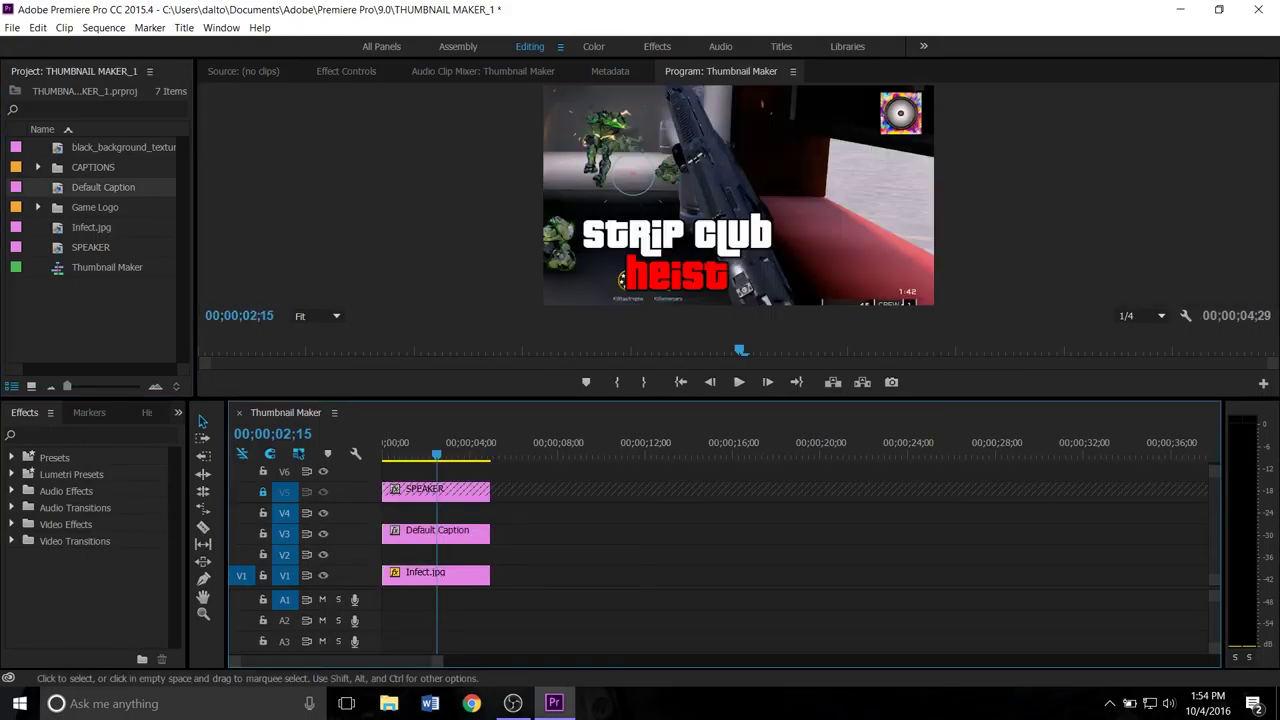
- Open the Default Caption title, delete the red "heist" line and replace the "strip club" text with "Halo 5"
{"action": "double_click", "coordinate": [436, 531]}
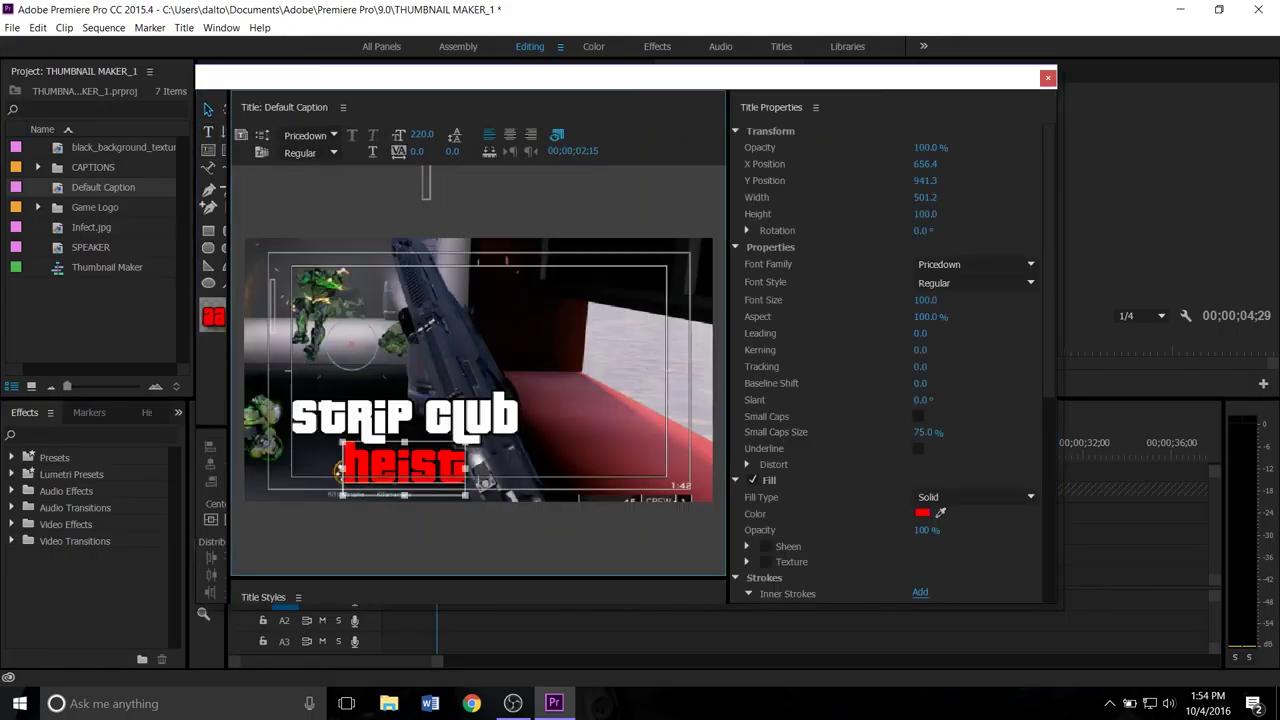
{"action": "key", "text": "Delete"}
{"action": "double_click", "coordinate": [425, 416]}
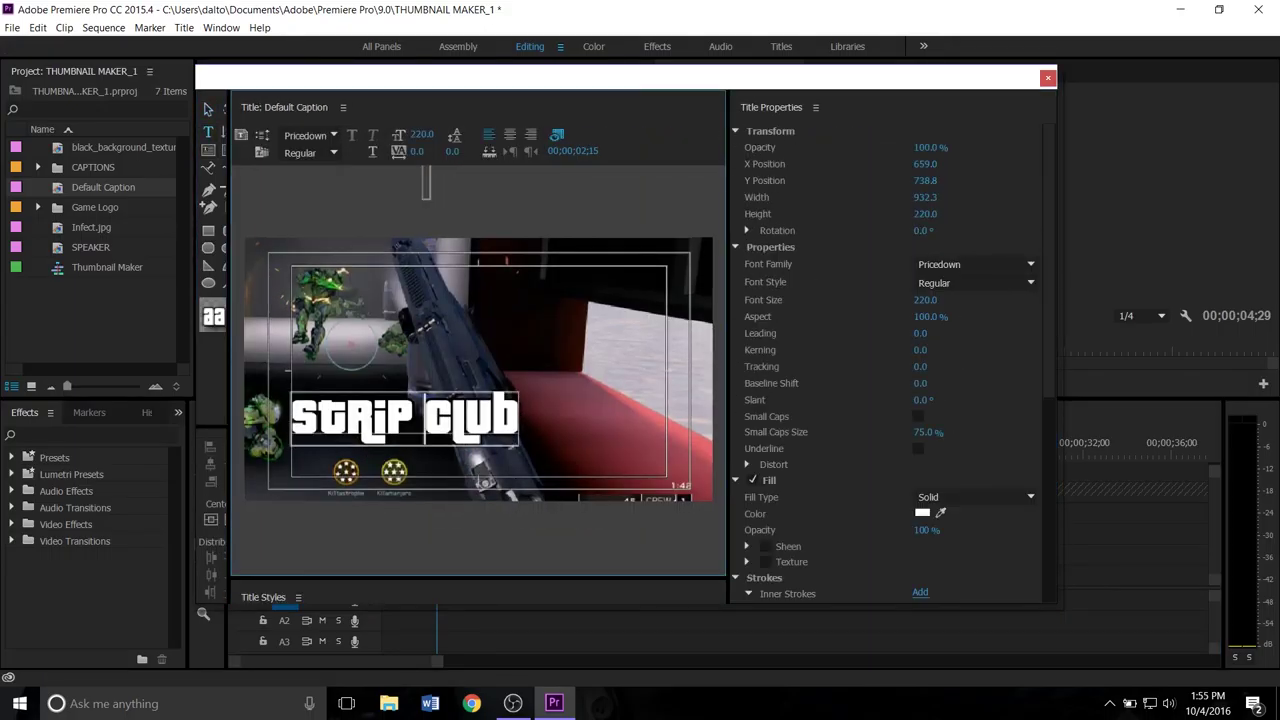
{"action": "key", "text": "ctrl+a"}
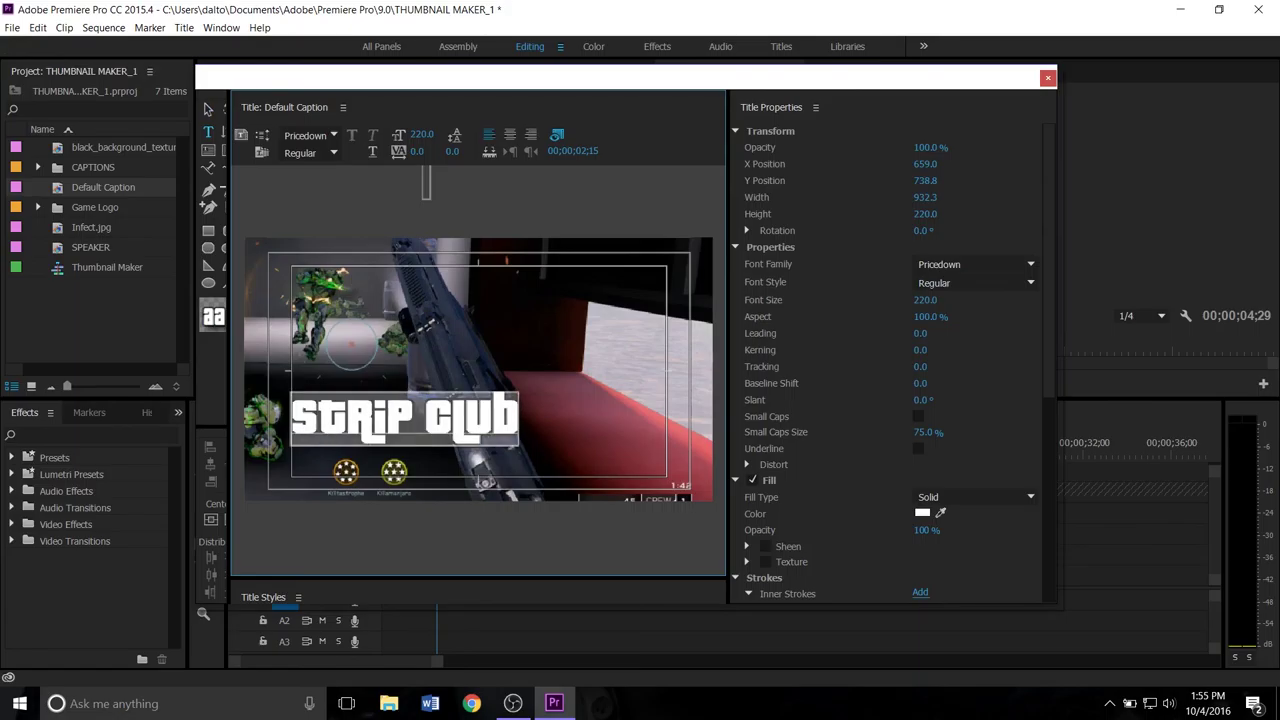
{"action": "type", "text": "halo 5"}
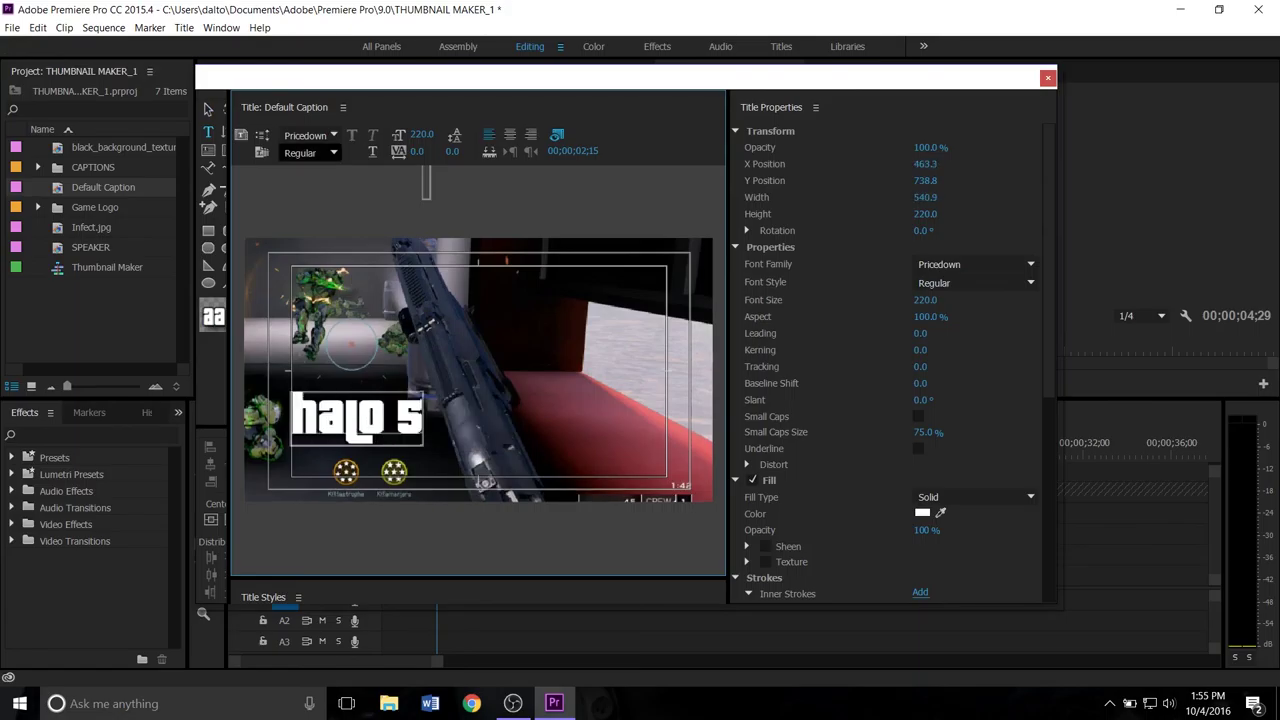
- Change the Halo 5 text's font to Bernard MT Condensed
{"action": "left_click", "coordinate": [306, 135]}
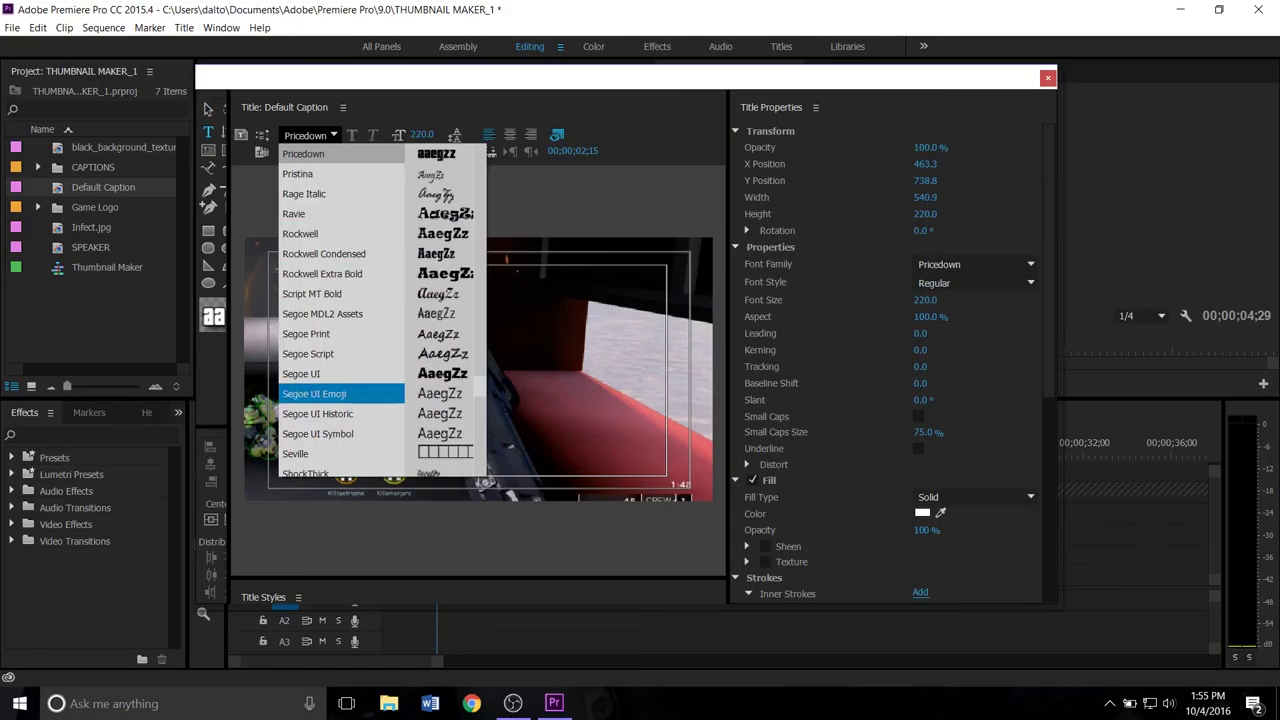
{"action": "scroll", "coordinate": [340, 300], "scroll_direction": "down", "scroll_amount": 4}
{"action": "scroll", "coordinate": [340, 274], "scroll_direction": "down", "scroll_amount": 5}
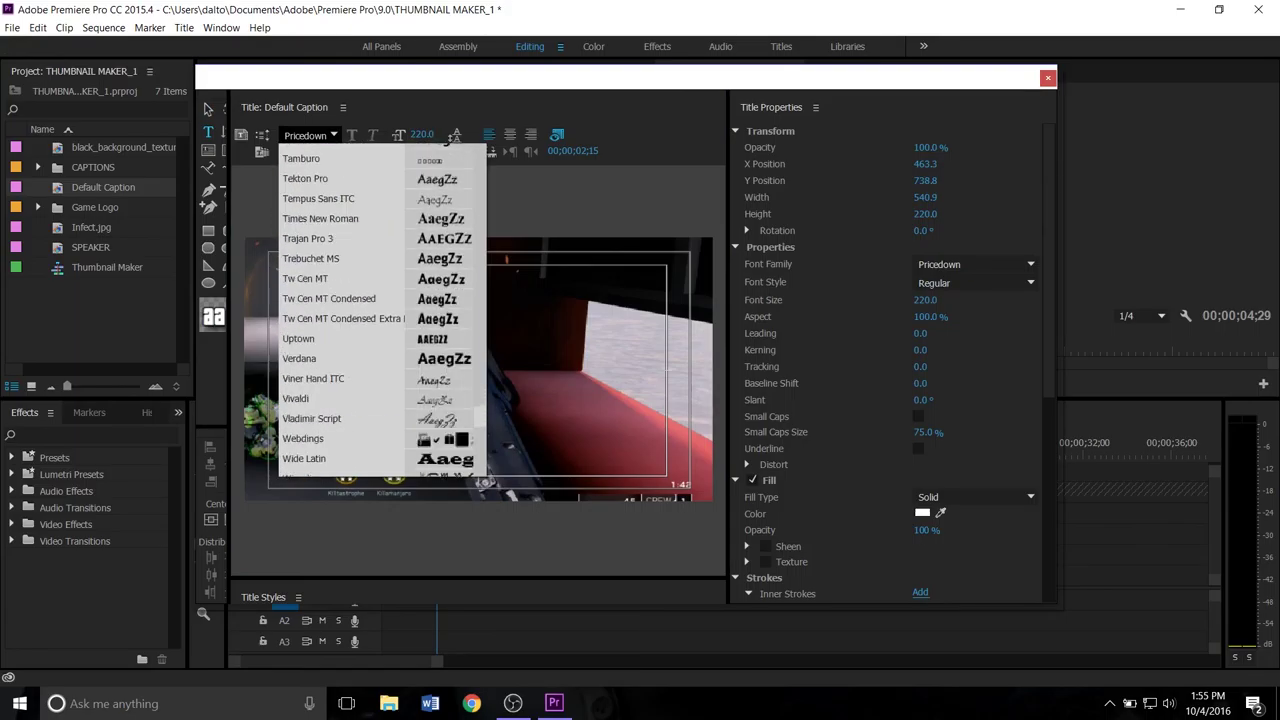
{"action": "scroll", "coordinate": [340, 274], "scroll_direction": "up", "scroll_amount": 15}
{"action": "left_click", "coordinate": [340, 234]}
{"action": "left_click", "coordinate": [333, 135]}
{"action": "left_click", "coordinate": [340, 234]}
{"action": "key", "text": "Up"}
{"action": "key", "text": "Up"}
{"action": "key", "text": "Up"}
{"action": "key", "text": "Up"}
{"action": "key", "text": "Up"}
{"action": "left_click", "coordinate": [333, 135]}
{"action": "scroll", "coordinate": [340, 274], "scroll_direction": "up", "scroll_amount": 10}
{"action": "left_click", "coordinate": [340, 234]}
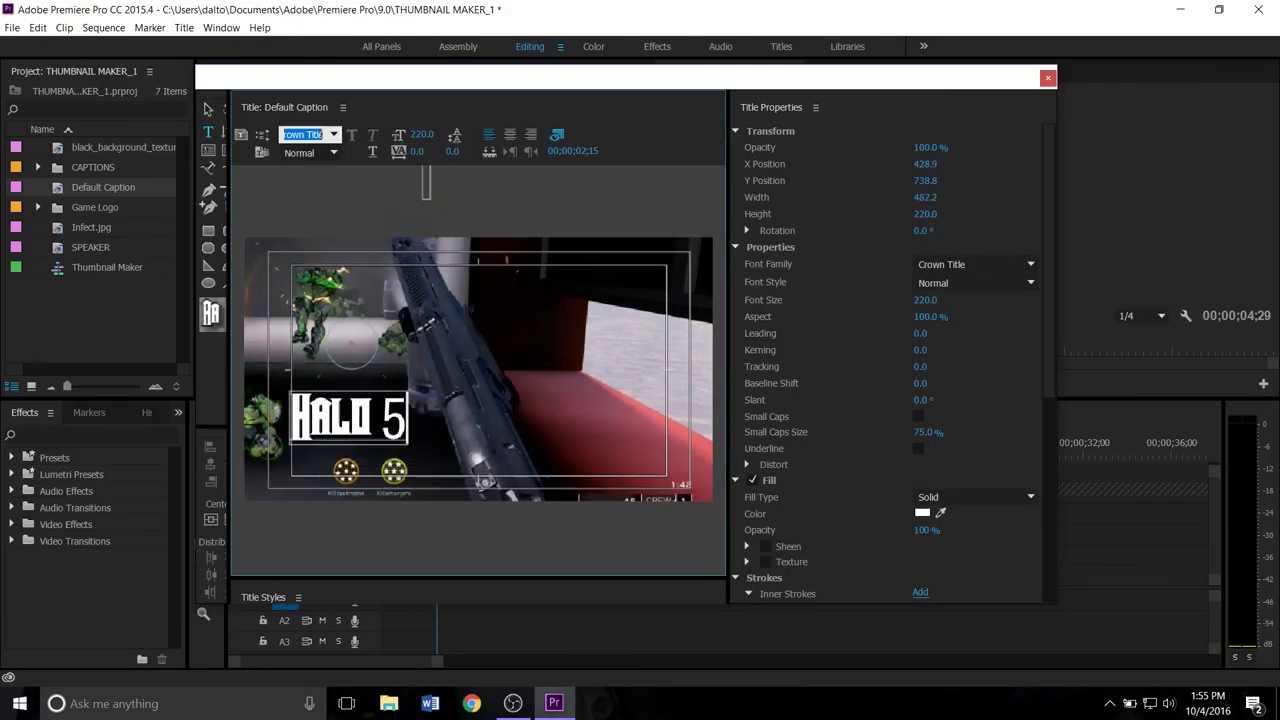
{"action": "key", "text": "Up"}
{"action": "key", "text": "Up"}
{"action": "key", "text": "Up"}
- Move the Halo 5 text over the area beside the gun, at about X 1403.7, Y 415.2
{"action": "left_click", "coordinate": [208, 109]}
{"action": "double_click", "coordinate": [366, 418]}
{"action": "left_click_drag", "start_coordinate": [366, 418], "coordinate": [589, 339]}
{"action": "left_click", "coordinate": [208, 109]}
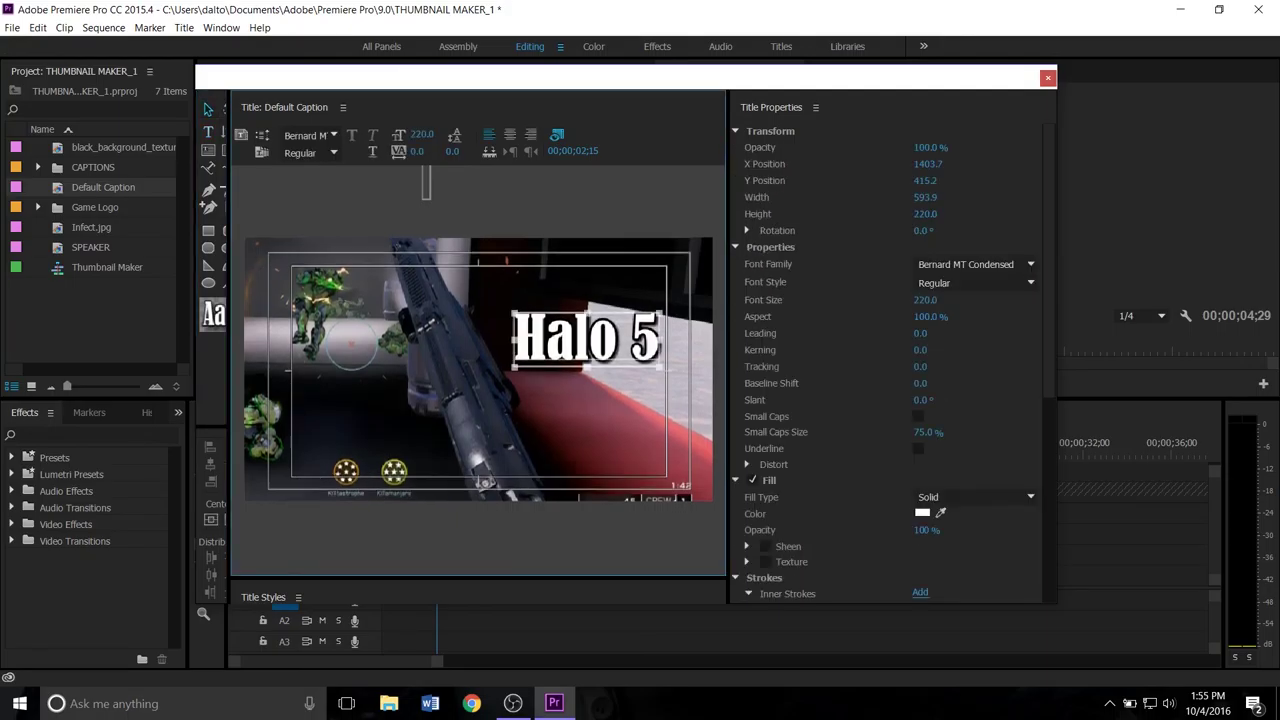
- Duplicate the Halo 5 text directly below itself at about X 1427.6, Y 694.5 and change the copy to "Infection"
{"action": "left_click_drag", "start_coordinate": [589, 339], "coordinate": [521, 407]}
{"action": "double_click", "coordinate": [595, 407]}
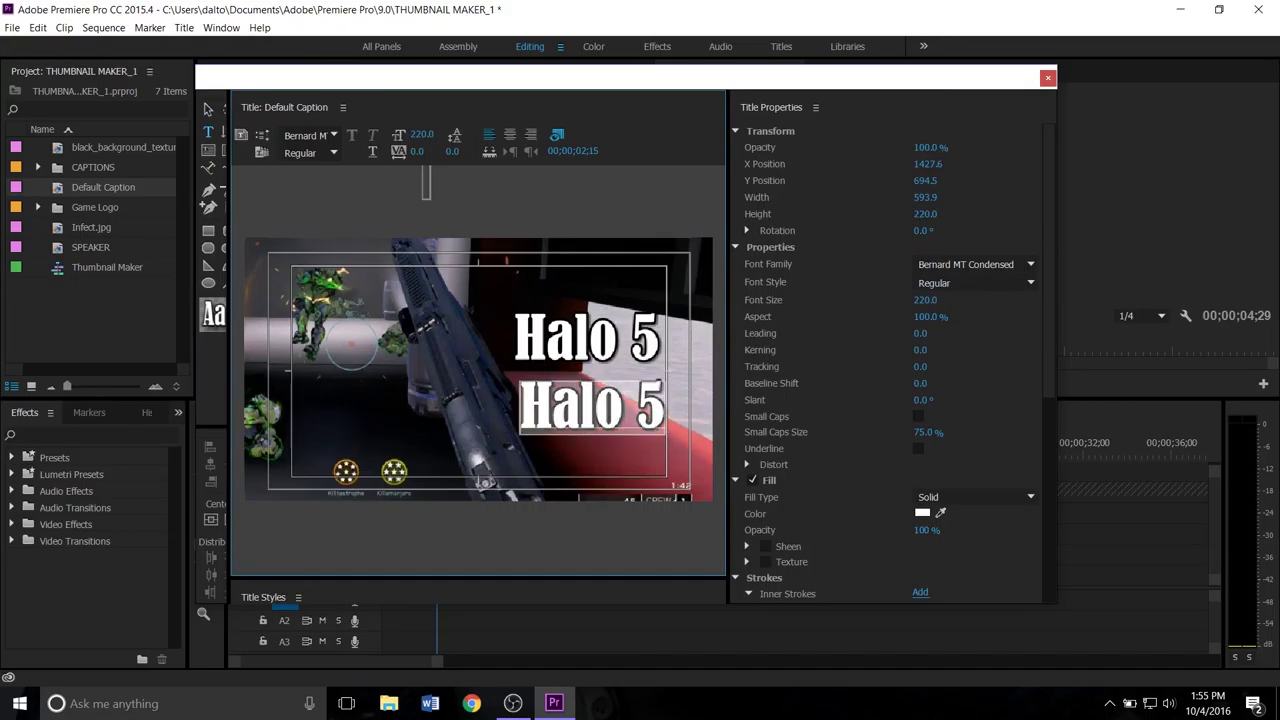
{"action": "type", "text": "Infection"}
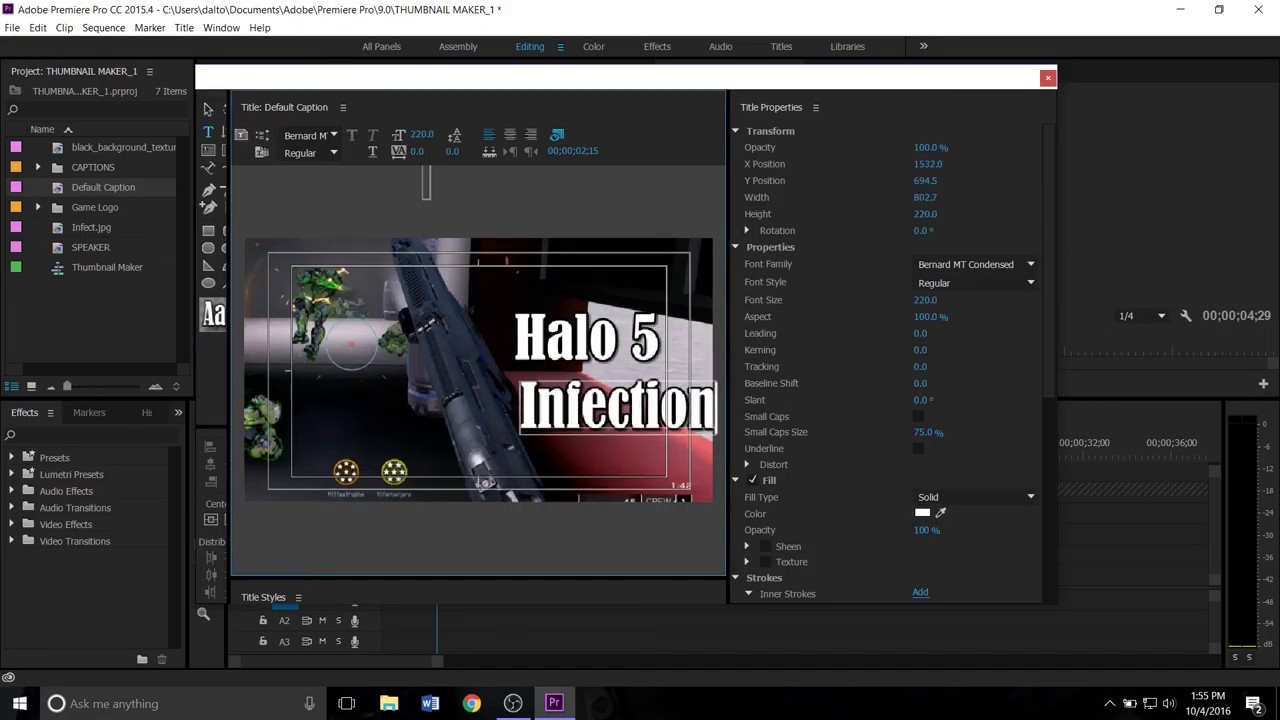
- Set the outer stroke colour of the Infection text to pure red
{"action": "scroll", "coordinate": [890, 350], "scroll_direction": "down", "scroll_amount": 5}
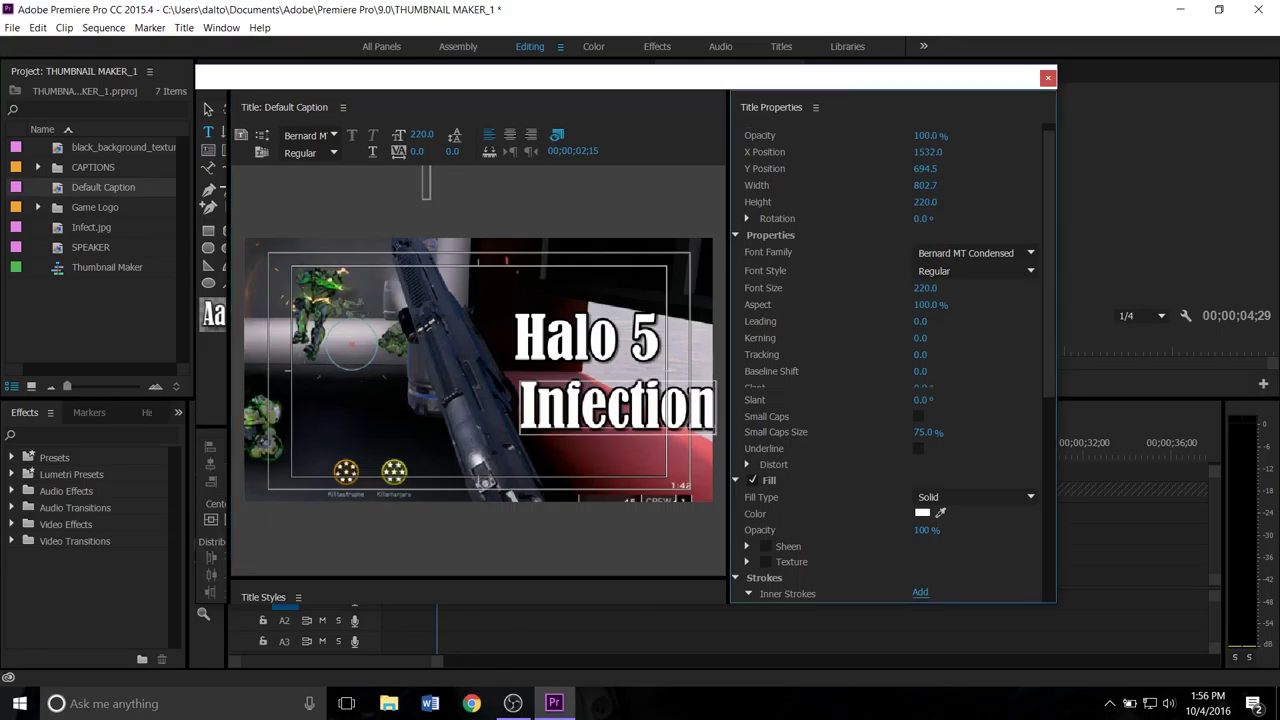
{"action": "left_click", "coordinate": [921, 408]}
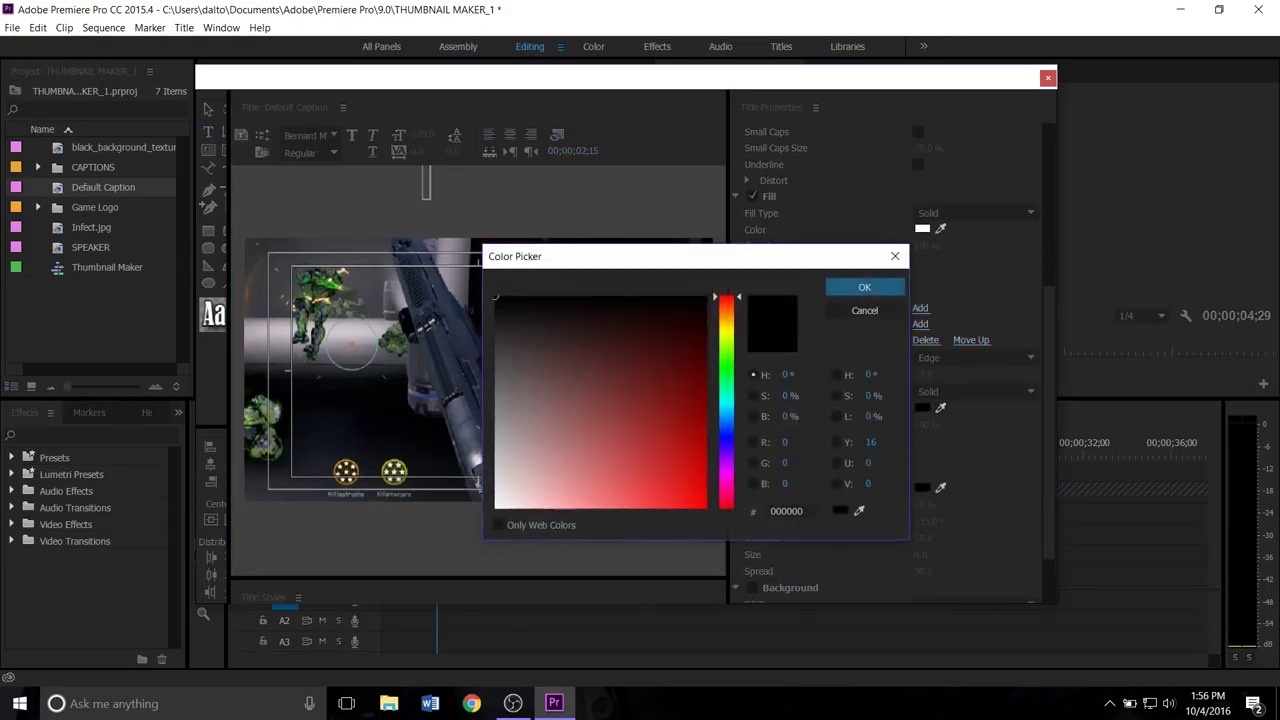
{"action": "left_click_drag", "start_coordinate": [675, 465], "coordinate": [707, 509]}
{"action": "left_click", "coordinate": [865, 287]}
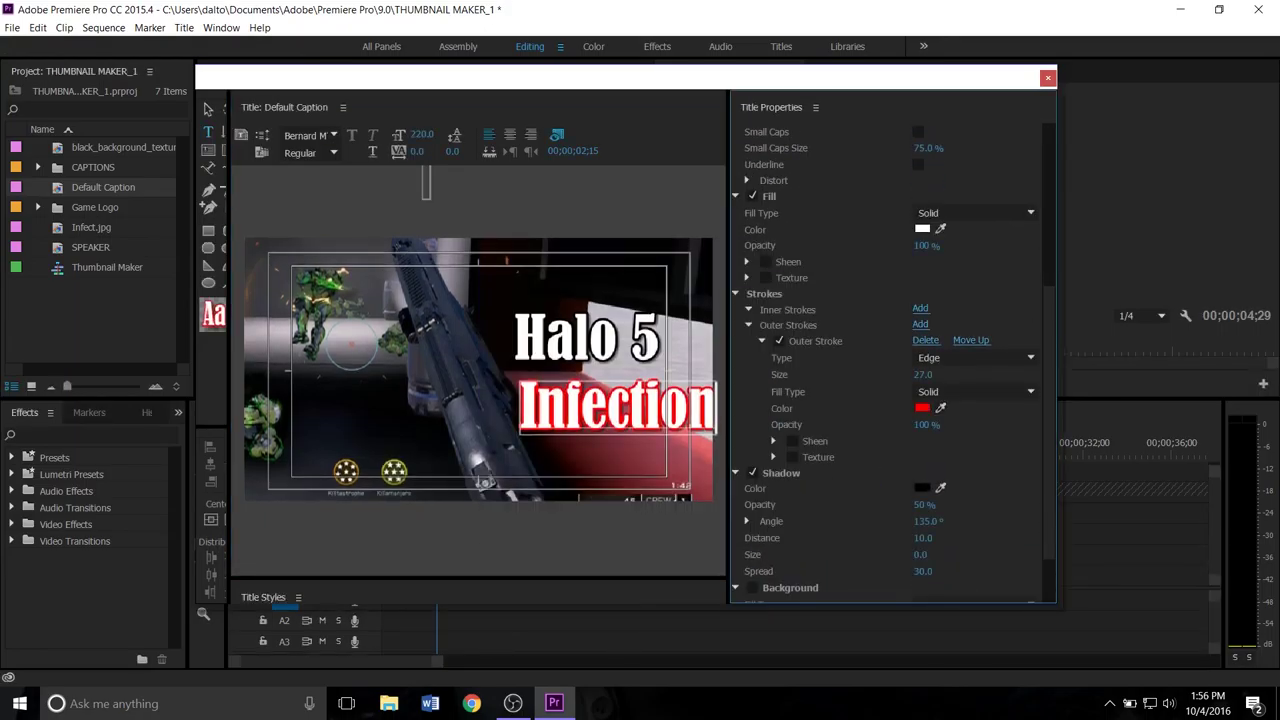
- Move Infection to about X 1385.3, Y 704.8, shift Halo 5 to sit centred above it, and close the title
{"action": "left_click", "coordinate": [208, 109]}
{"action": "left_click_drag", "start_coordinate": [602, 408], "coordinate": [567, 409]}
{"action": "left_click_drag", "start_coordinate": [586, 340], "coordinate": [576, 350]}
{"action": "left_click", "coordinate": [572, 538]}
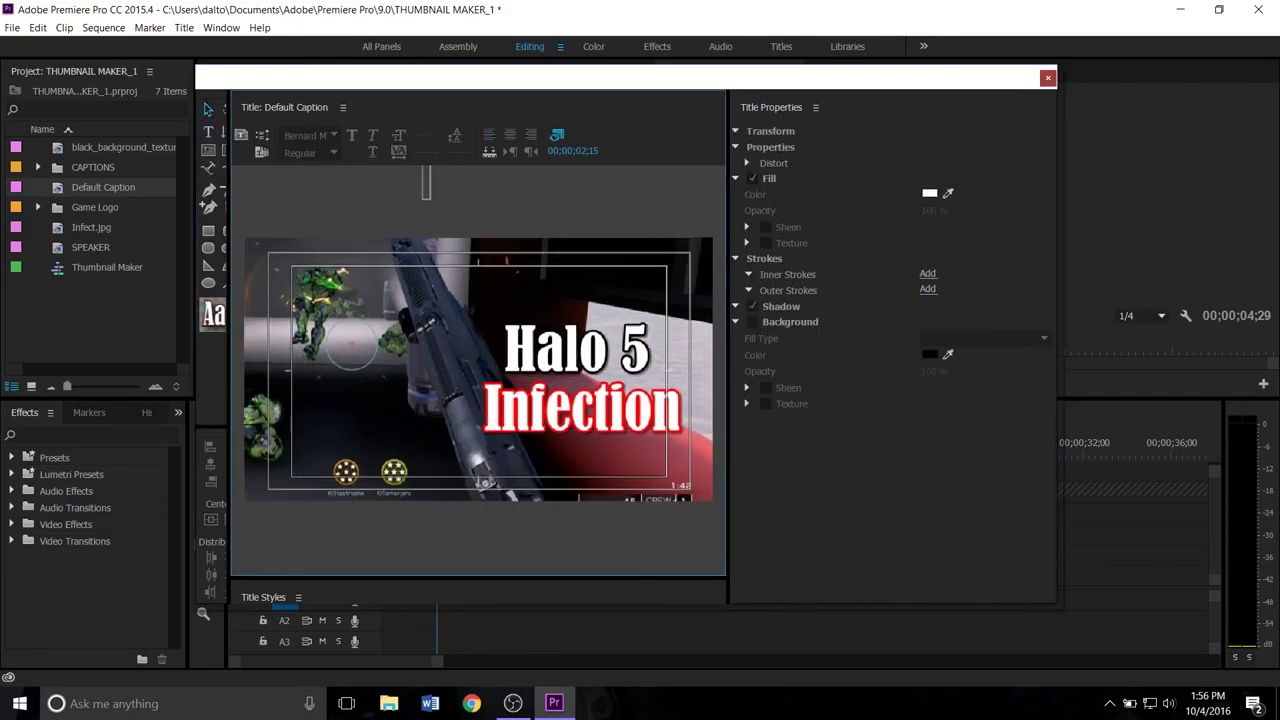
{"action": "left_click", "coordinate": [1047, 77]}
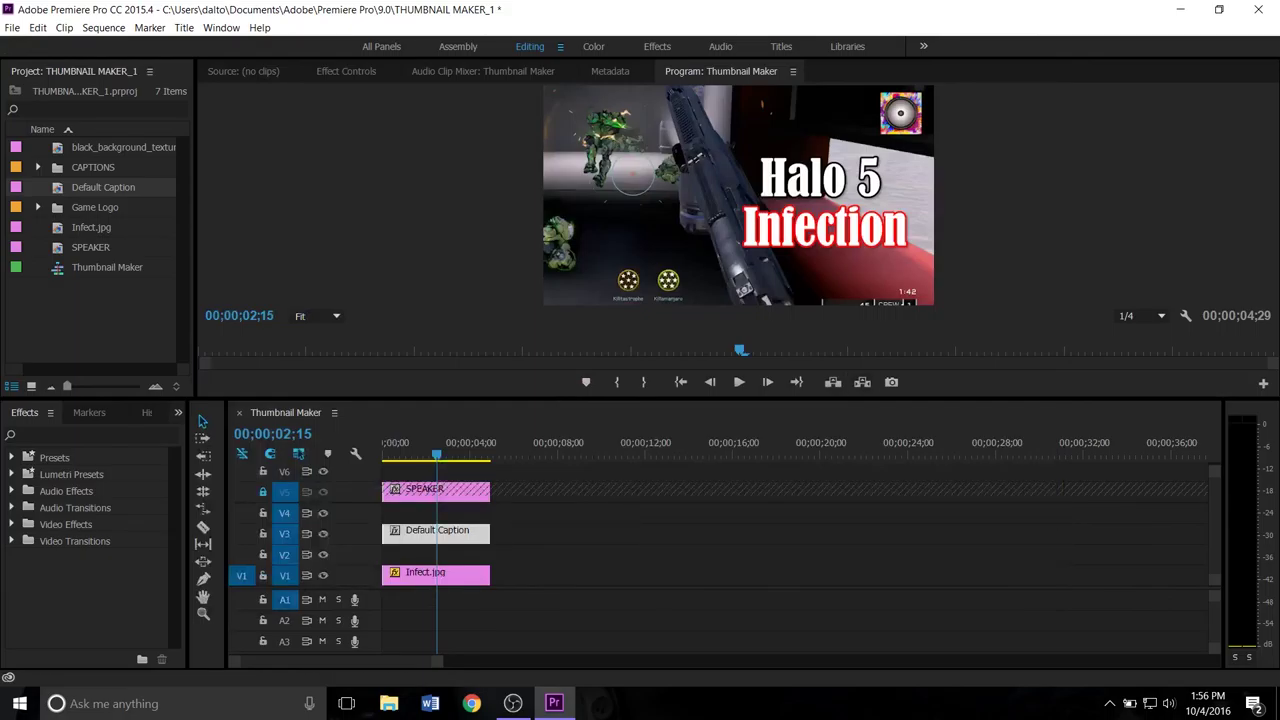
- Reopen the Default Caption title and set the Infection text's outer stroke colour to black
{"action": "double_click", "coordinate": [454, 534]}
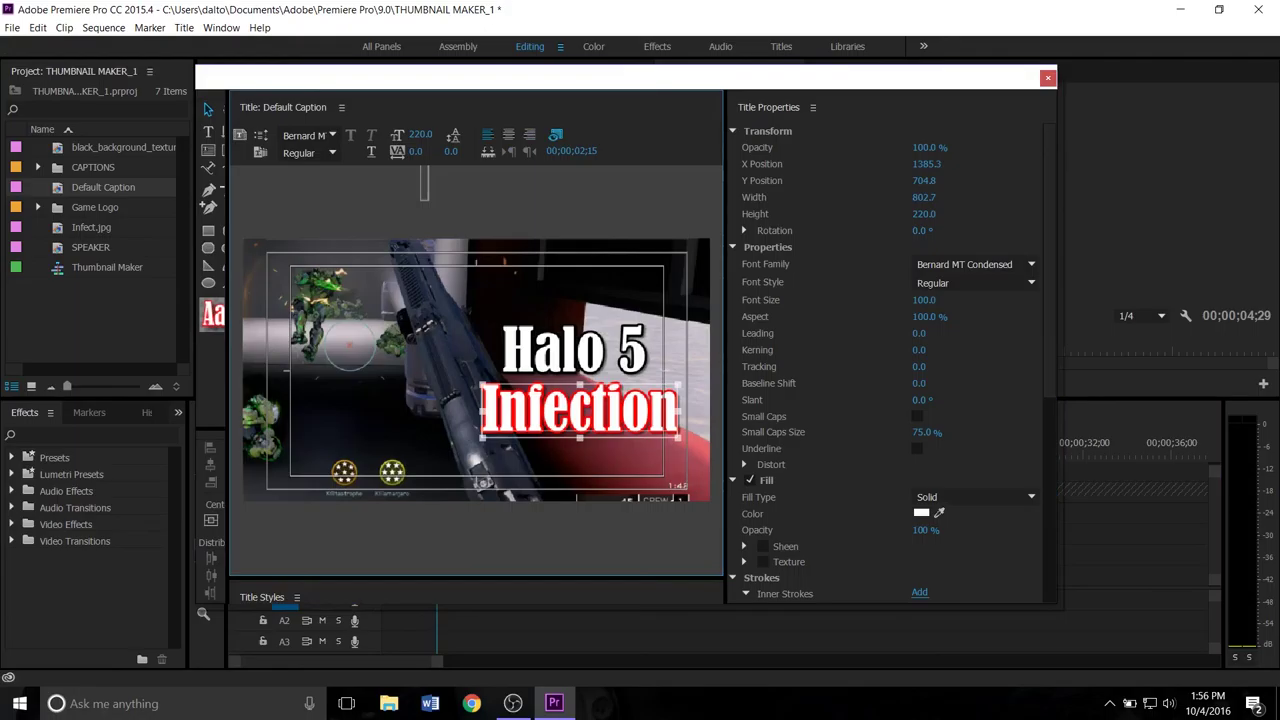
{"action": "scroll", "coordinate": [892, 363], "scroll_direction": "down", "scroll_amount": 5}
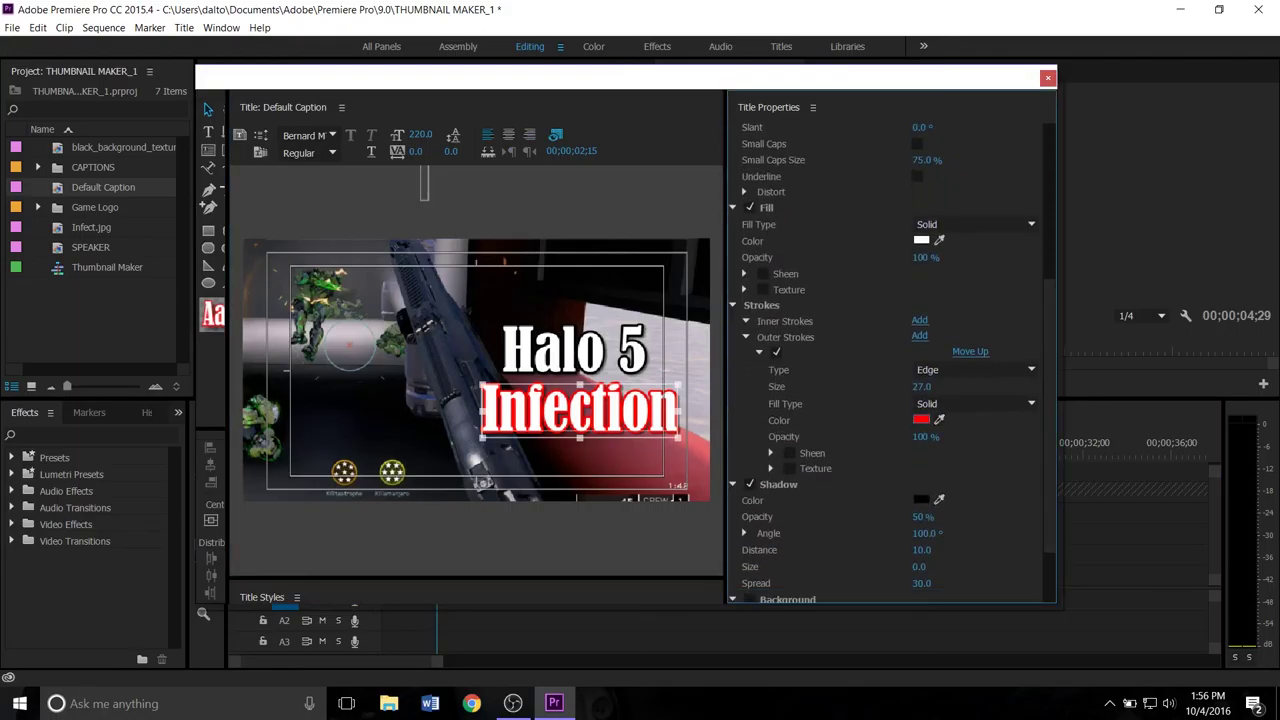
{"action": "left_click", "coordinate": [921, 420]}
{"action": "mouse_move", "coordinate": [510, 472]}
{"action": "left_mouse_down"}
{"action": "mouse_move", "coordinate": [495, 436]}
{"action": "mouse_move", "coordinate": [495, 297]}
{"action": "left_mouse_up"}
{"action": "left_click", "coordinate": [864, 287]}
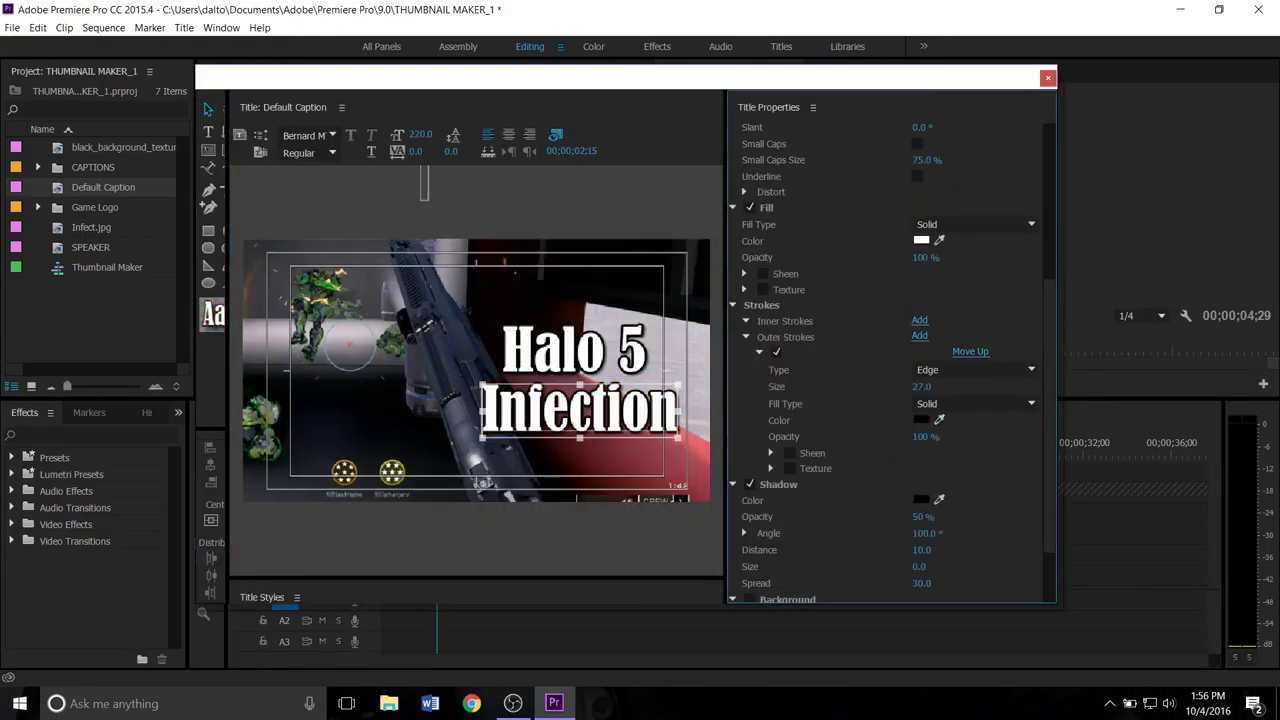
- Set the Infection text's fill colour to red FF0000 and close the title
{"action": "left_click", "coordinate": [921, 240]}
{"action": "left_click", "coordinate": [677, 429]}
{"action": "left_click_drag", "start_coordinate": [677, 429], "coordinate": [705, 440]}
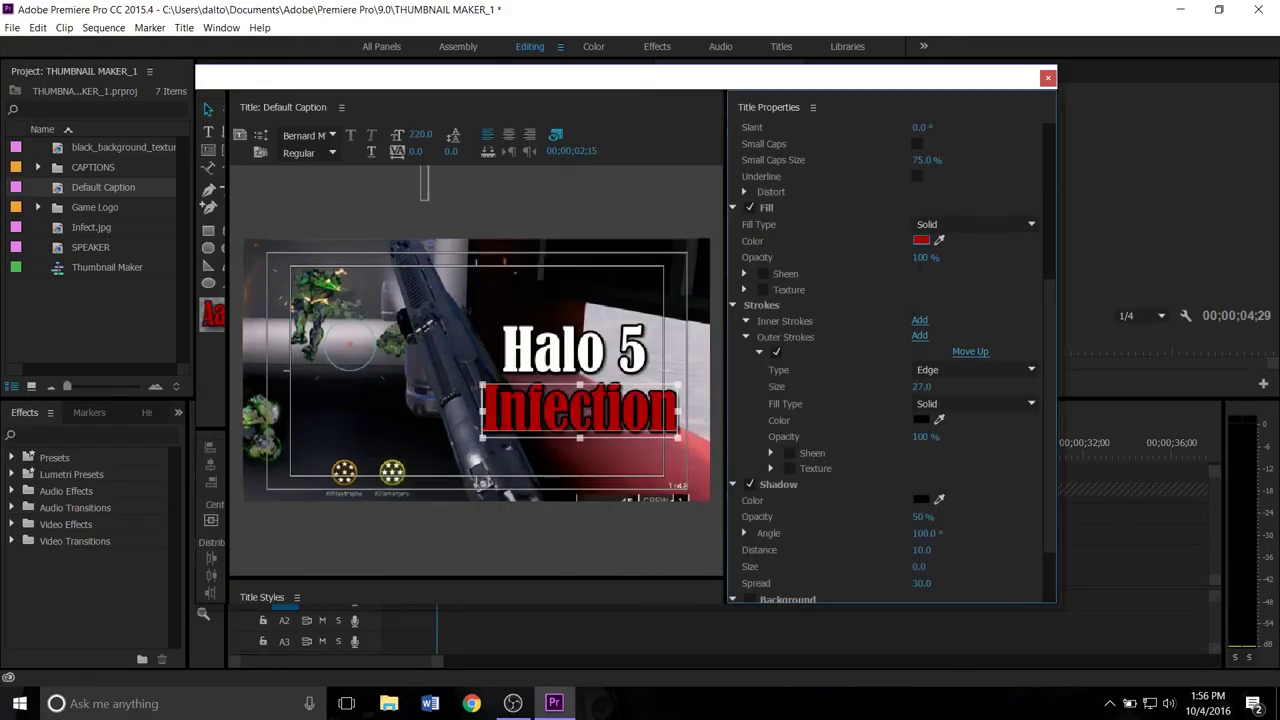
{"action": "left_click", "coordinate": [921, 240]}
{"action": "left_click_drag", "start_coordinate": [705, 440], "coordinate": [707, 508]}
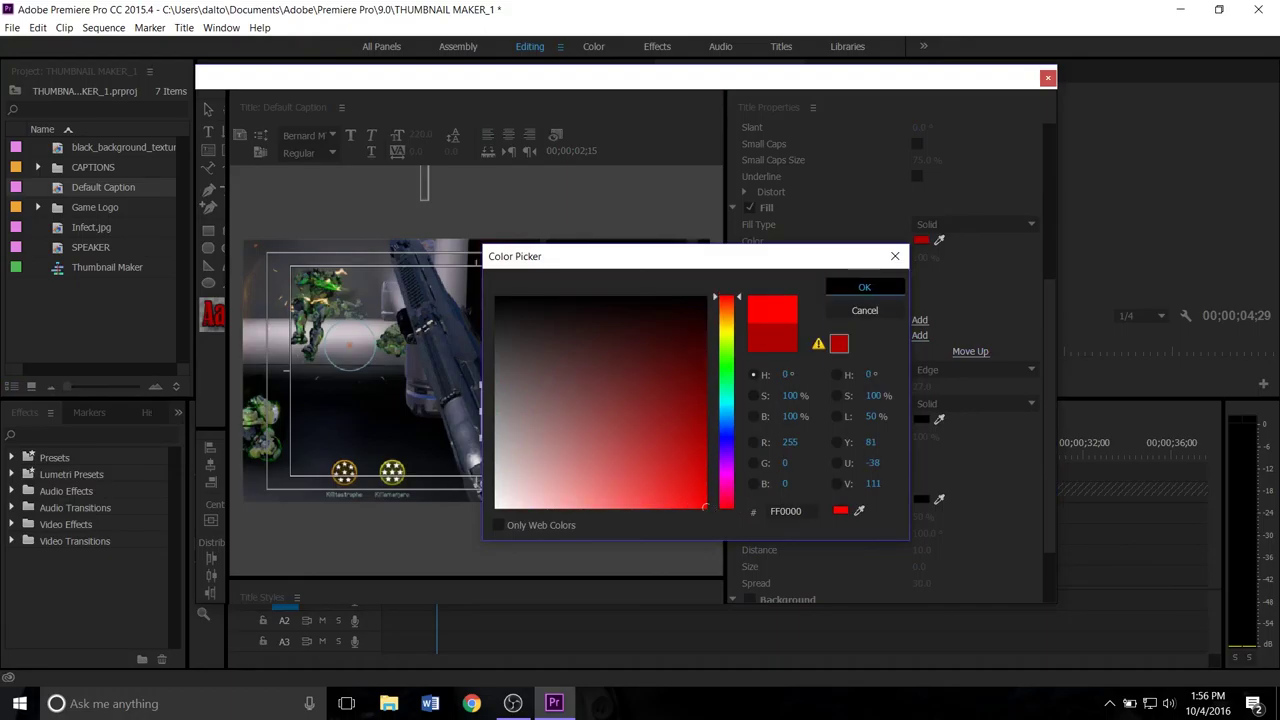
{"action": "left_click", "coordinate": [864, 287]}
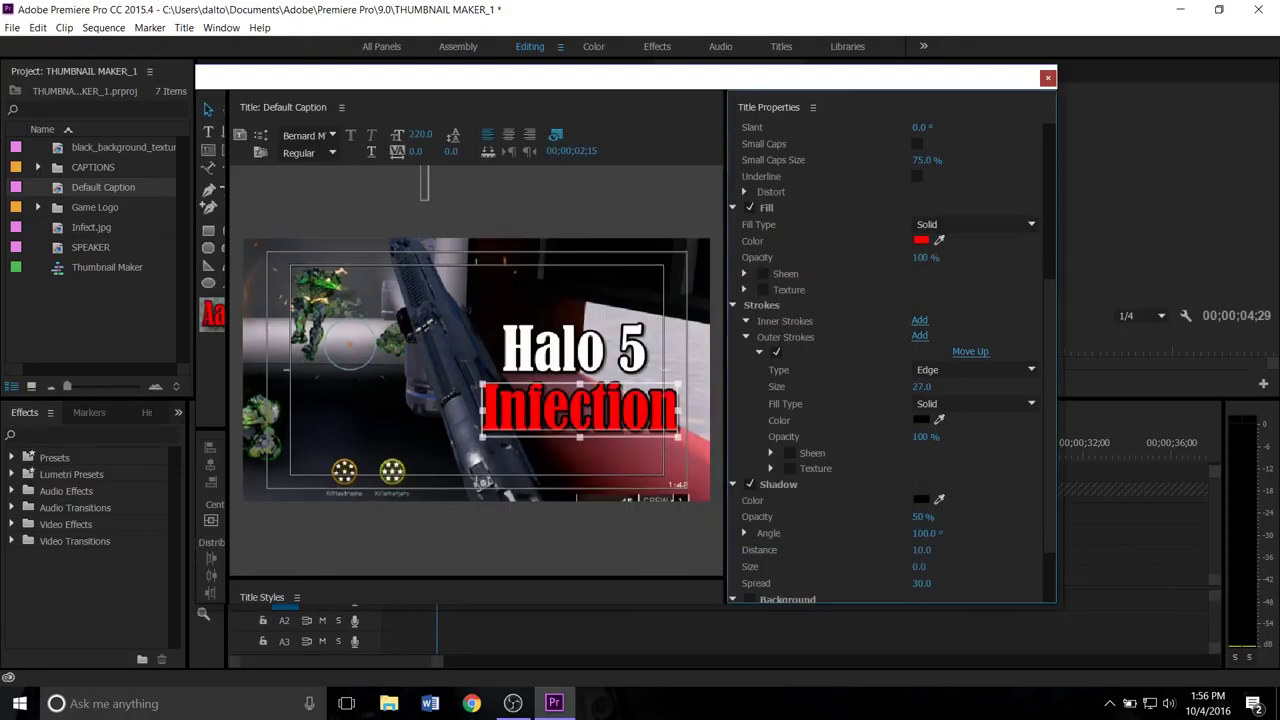
{"action": "left_click", "coordinate": [1048, 78]}
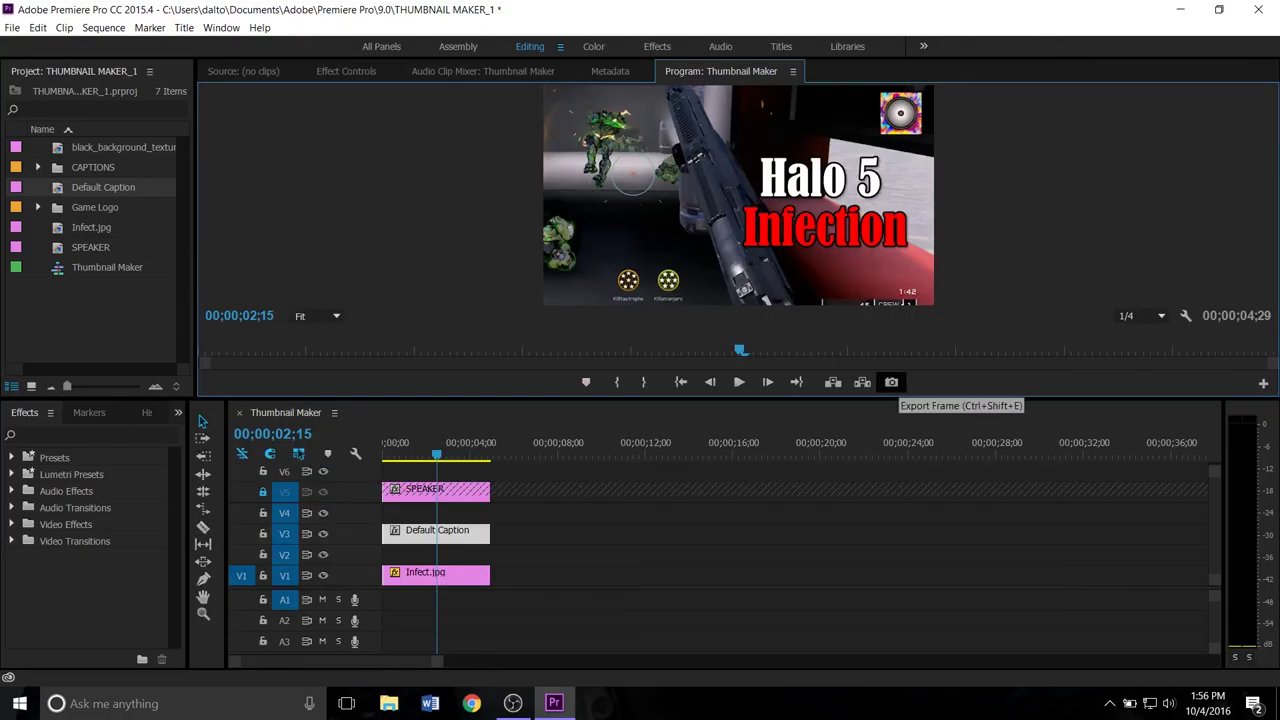
- Export the current frame as a JPEG named Halo 5 Infection, and close the thumbnail project without saving changes
{"action": "left_click", "coordinate": [891, 382]}
{"action": "key", "text": "BackSpace"}
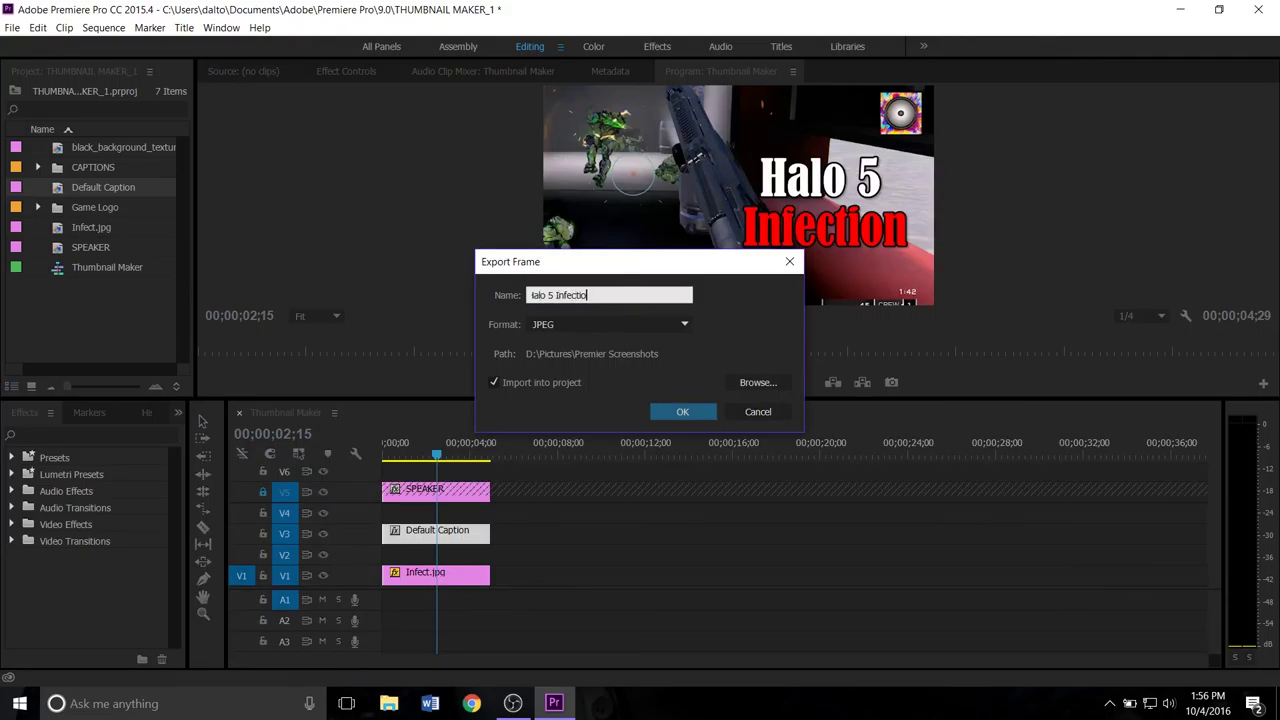
{"action": "key", "text": "Return"}
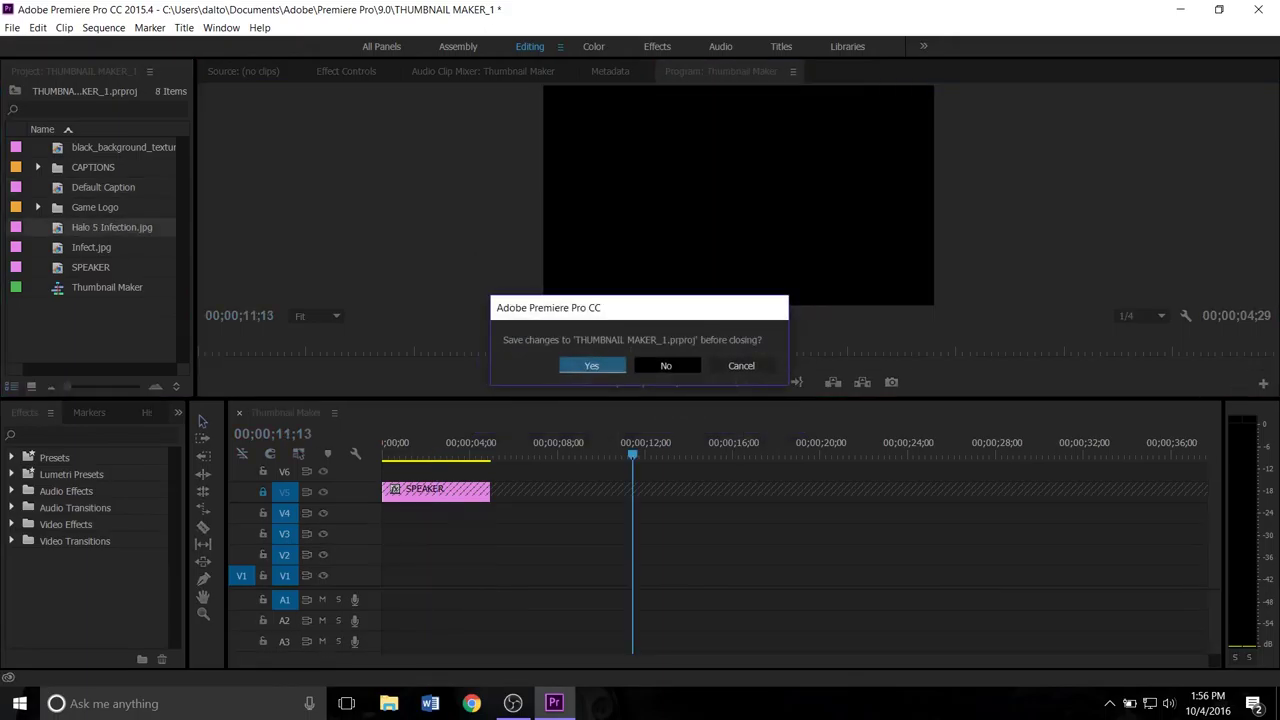
{"action": "left_click", "coordinate": [666, 366]}
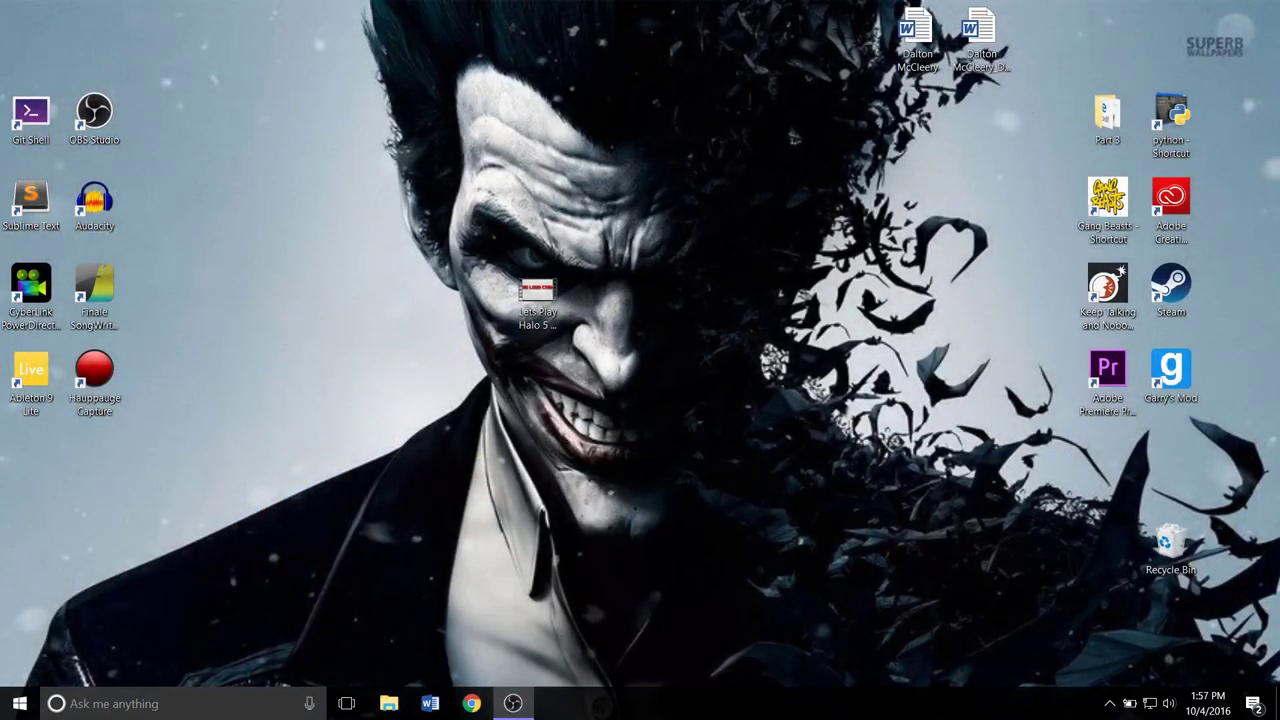
- Switch to Chrome and open YouTube's video upload page
{"action": "left_click", "coordinate": [472, 703]}
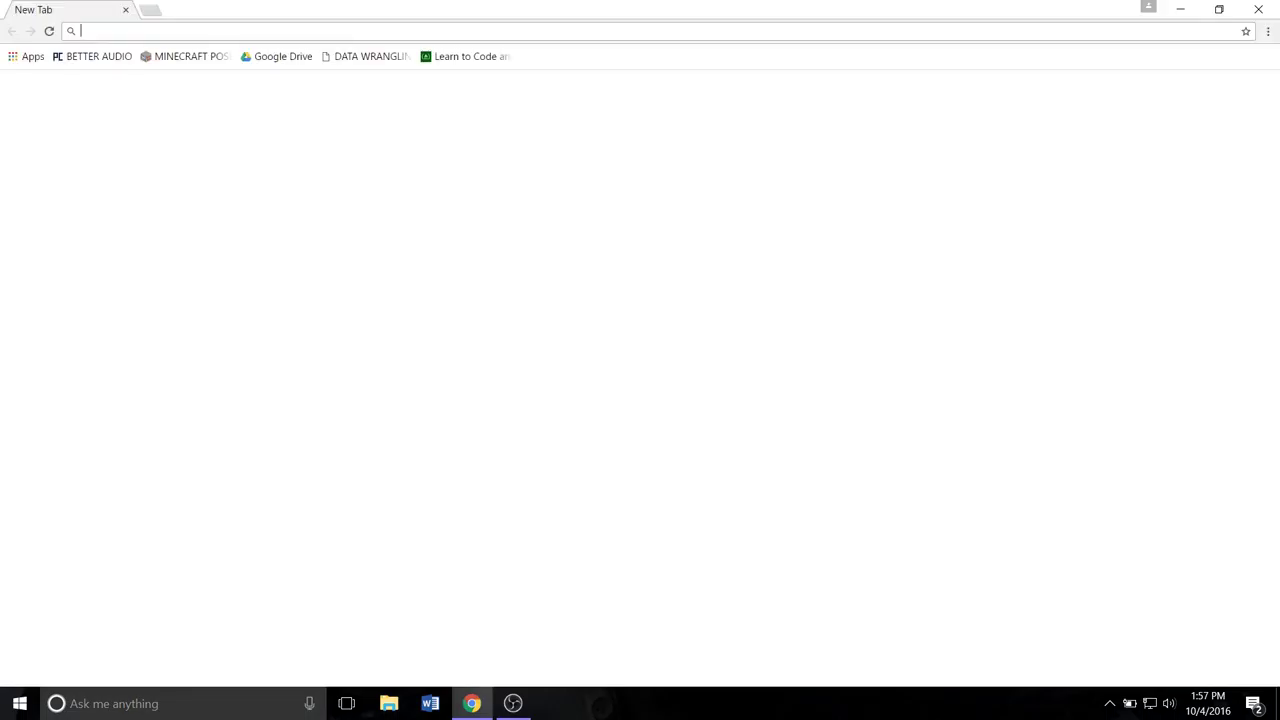
{"action": "type", "text": "youtube.com"}
{"action": "key", "text": "Return"}
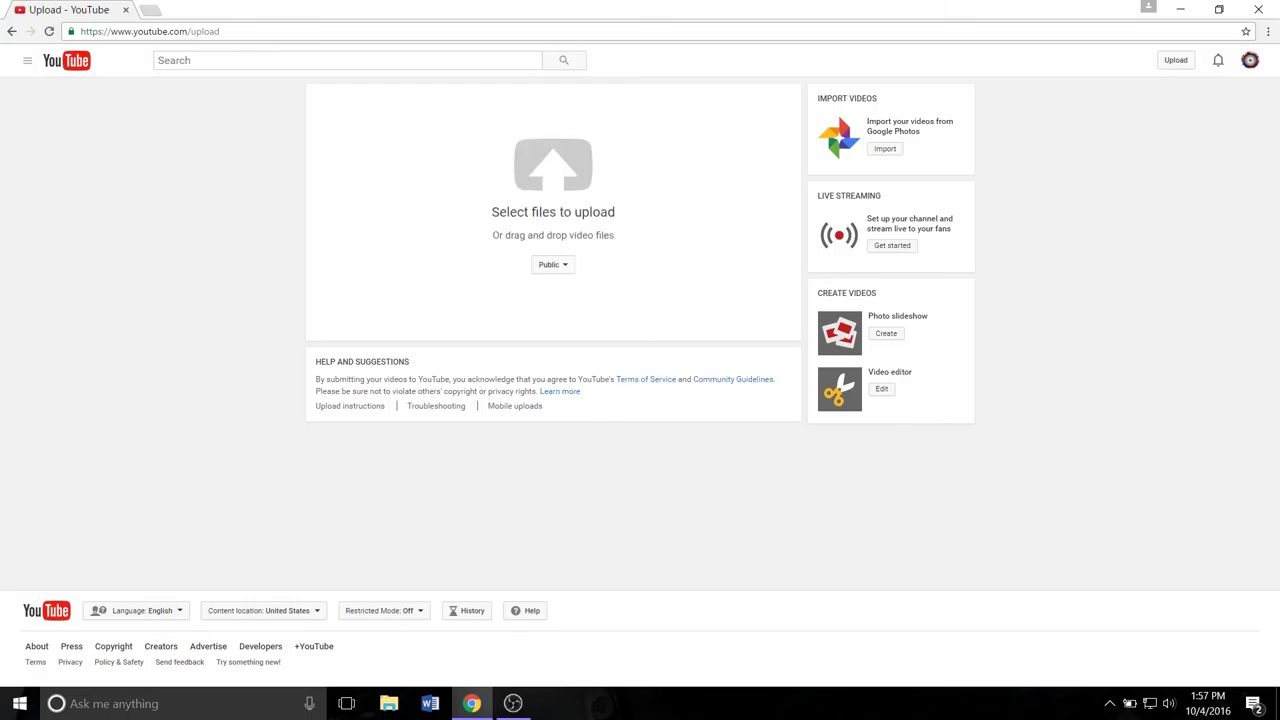
- Upload the Lets Play Halo 5 Infection video from the Desktop and set its privacy to Scheduled
{"action": "left_click", "coordinate": [553, 165]}
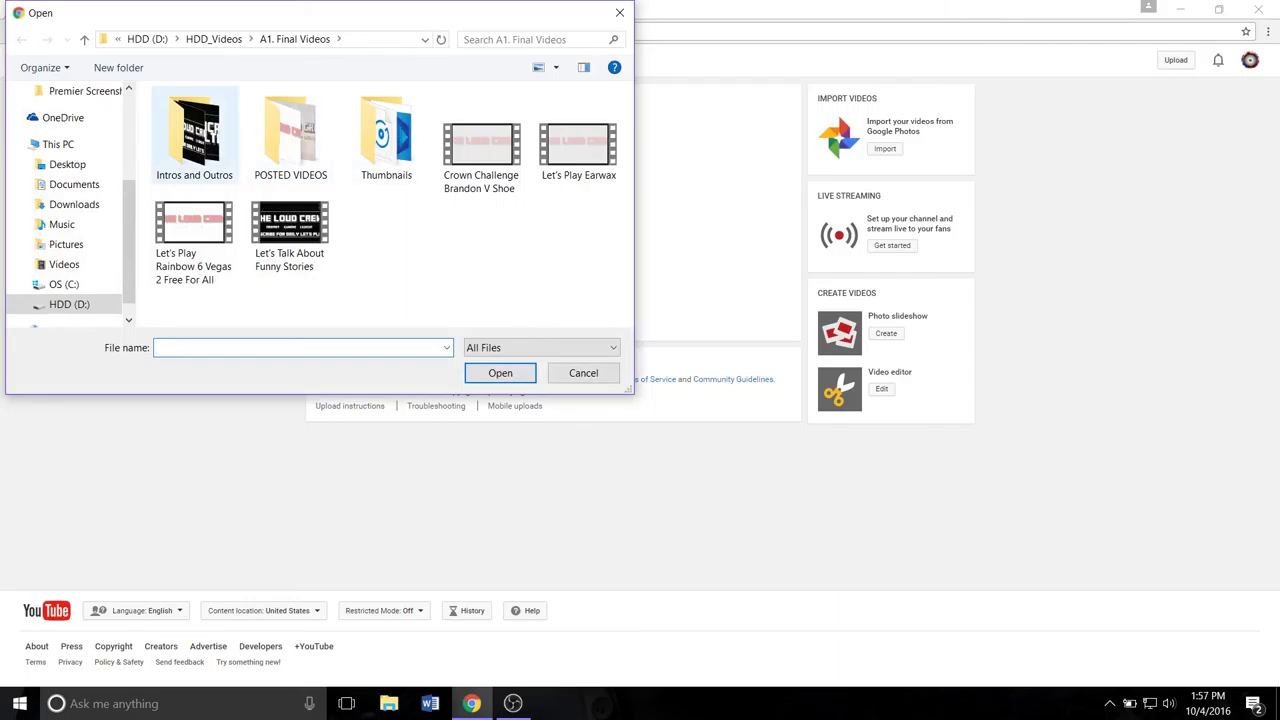
{"action": "left_click", "coordinate": [67, 165]}
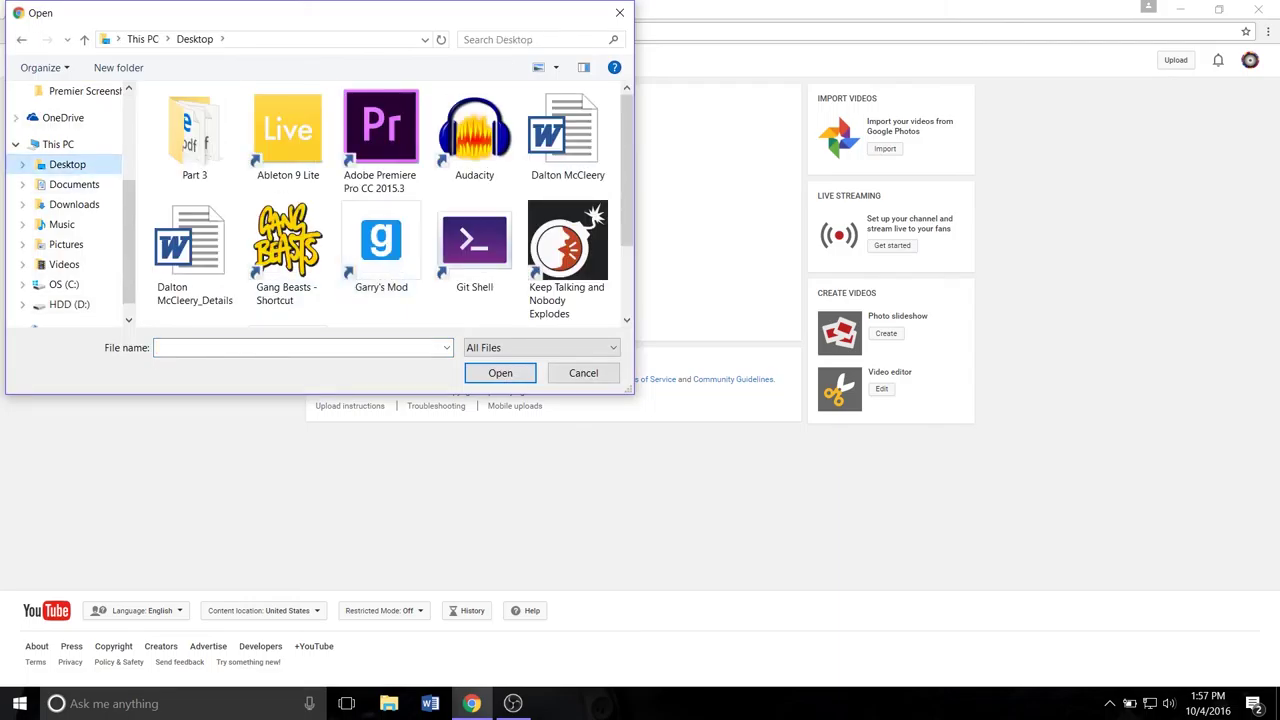
{"action": "scroll", "coordinate": [288, 250], "scroll_direction": "down", "scroll_amount": 1}
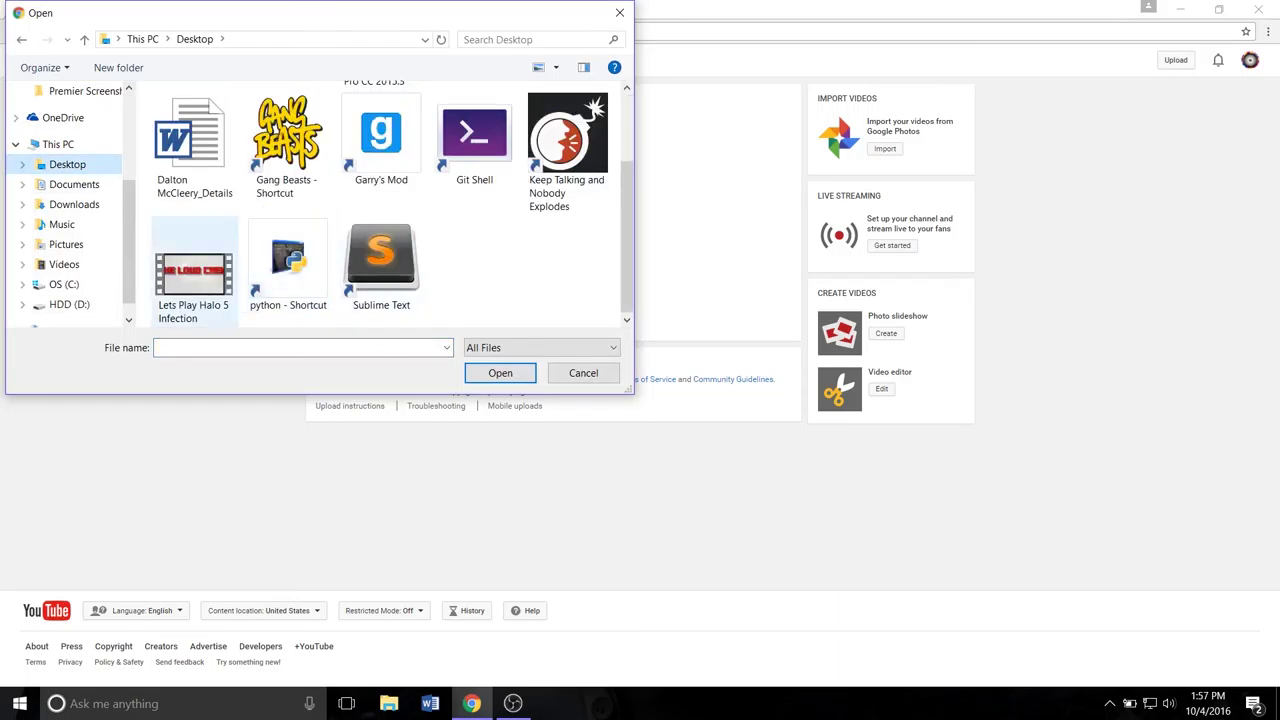
{"action": "double_click", "coordinate": [194, 270]}
{"action": "left_click", "coordinate": [864, 175]}
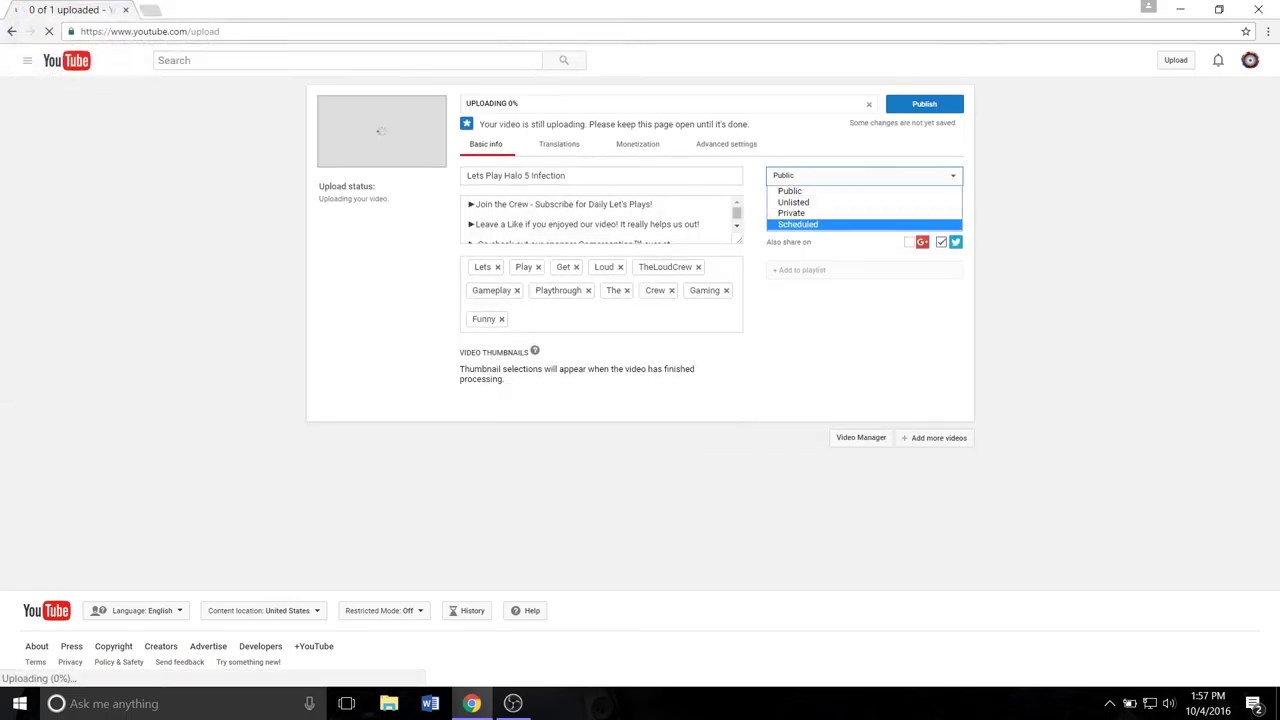
{"action": "left_click", "coordinate": [797, 224]}
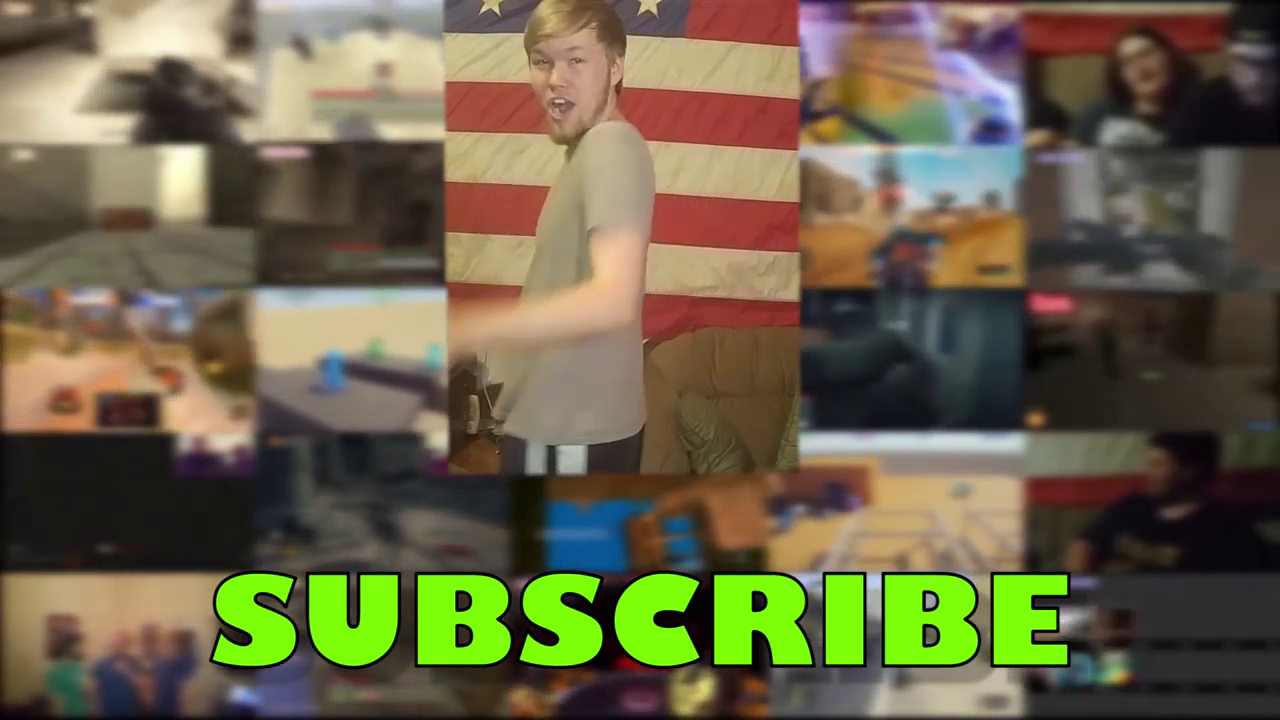